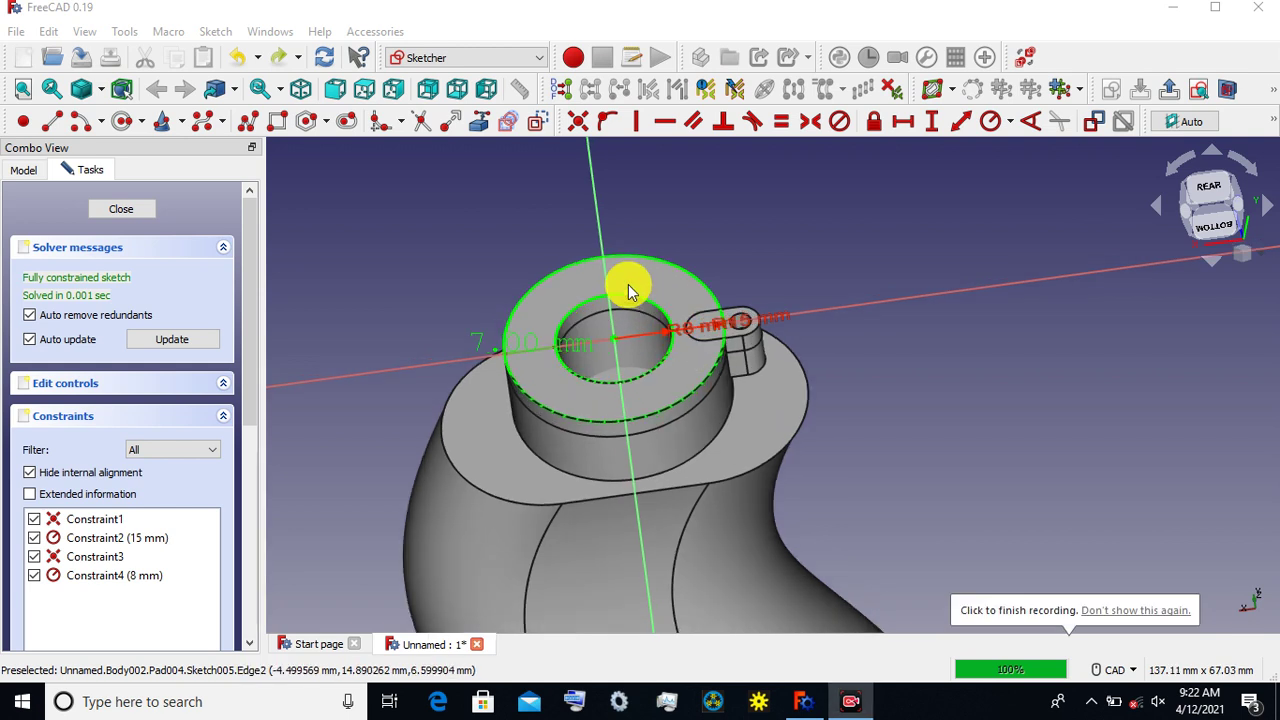
Step: Face the sketch plane head-on and switch the display to wireframe
click(1213, 187)
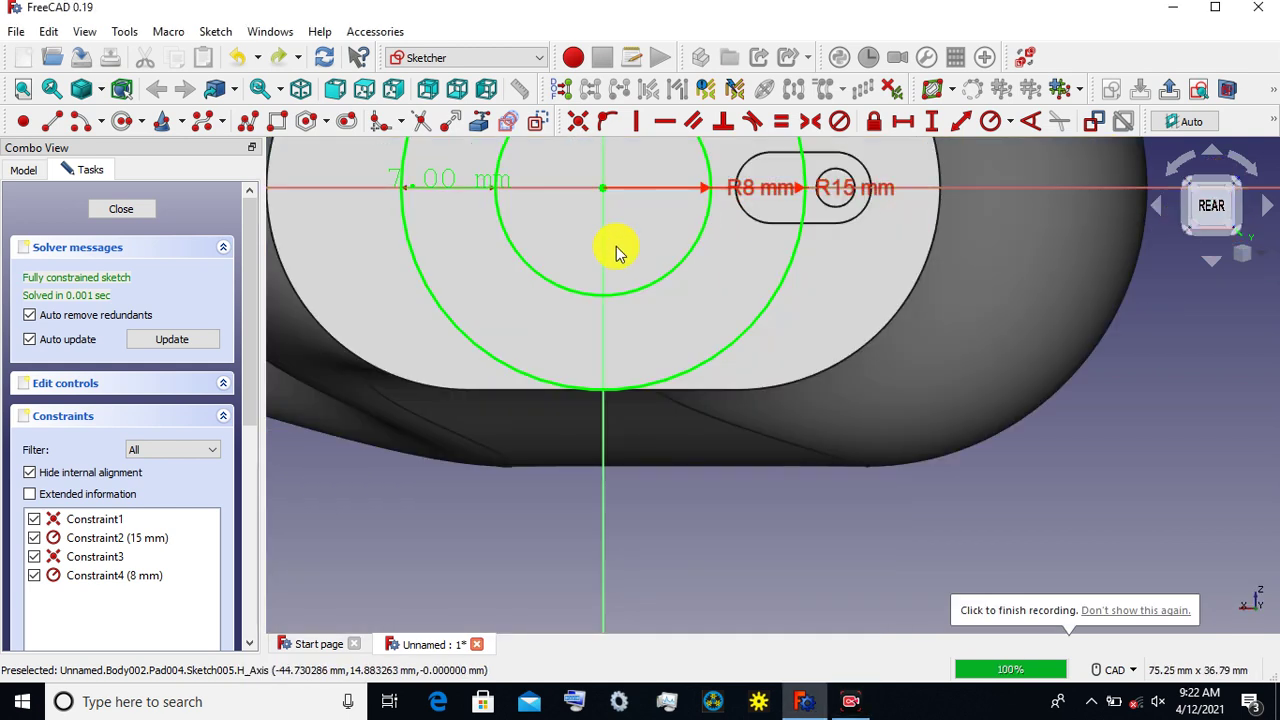
scroll(575, 290, down, 2)
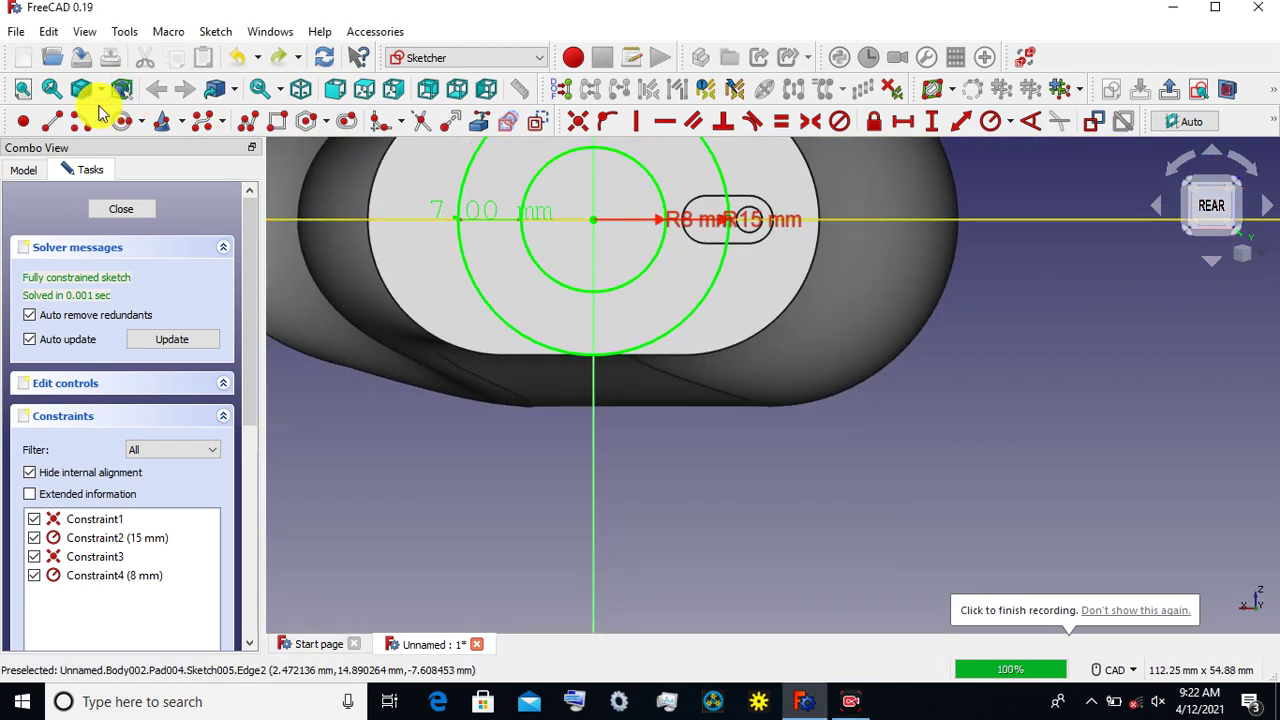
click(101, 90)
click(118, 158)
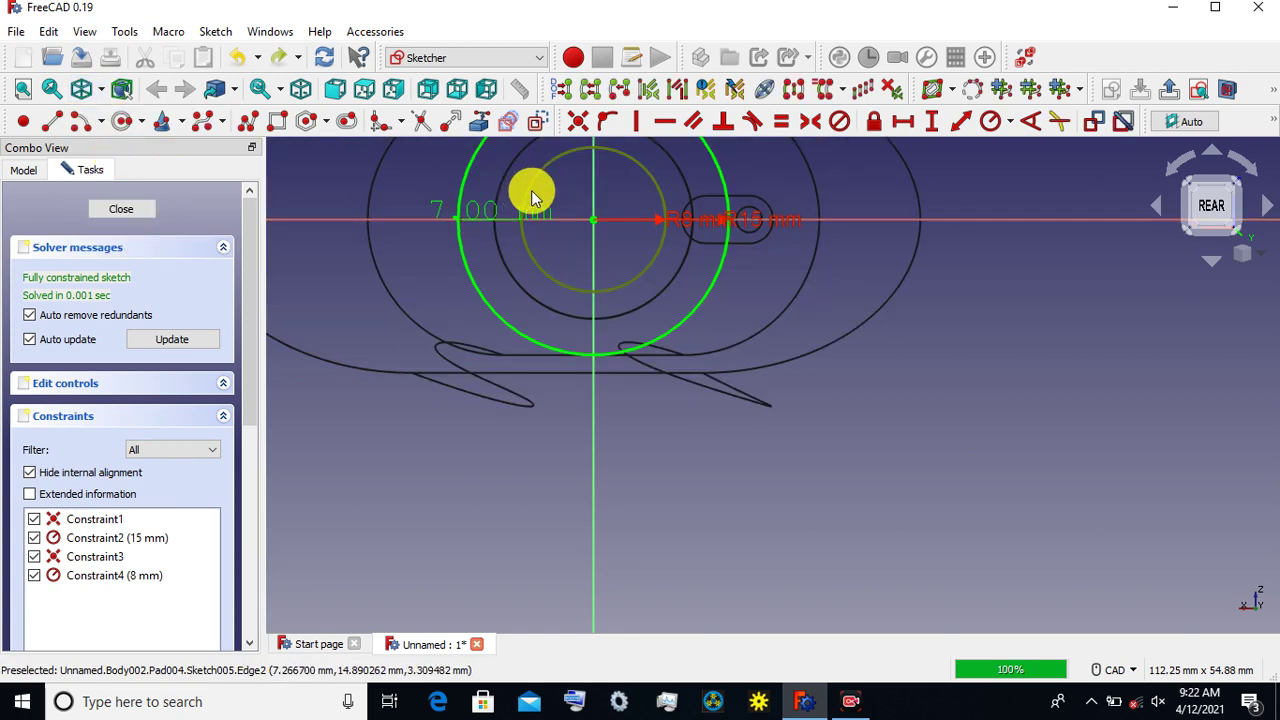
Step: Zoom and pan to centre the 8 mm and 15 mm circles, then close the sketch
scroll(594, 200, up, 1)
scroll(680, 206, up, 1)
scroll(681, 207, up, 2)
scroll(681, 207, up, 2)
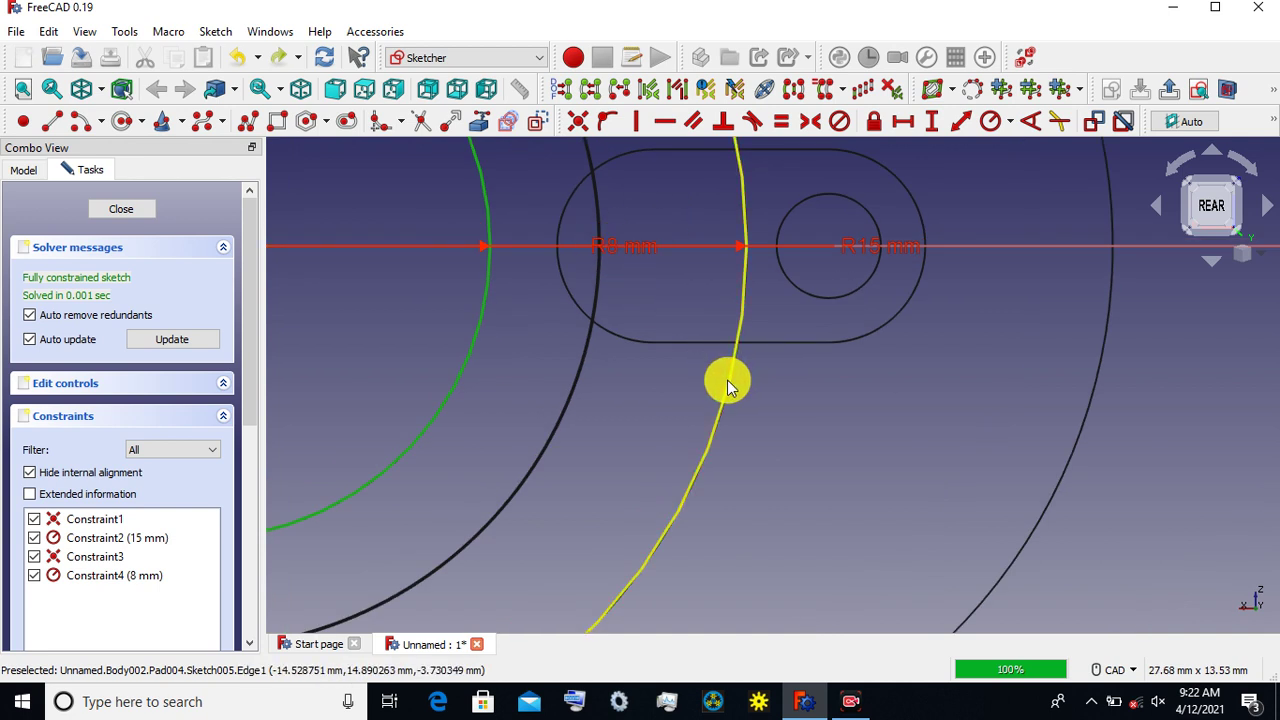
scroll(360, 277, down, 2)
scroll(360, 280, down, 2)
scroll(355, 286, down, 1)
mouse_move(686, 426)
middle_down()
mouse_move(851, 526)
mouse_move(880, 527)
middle_up()
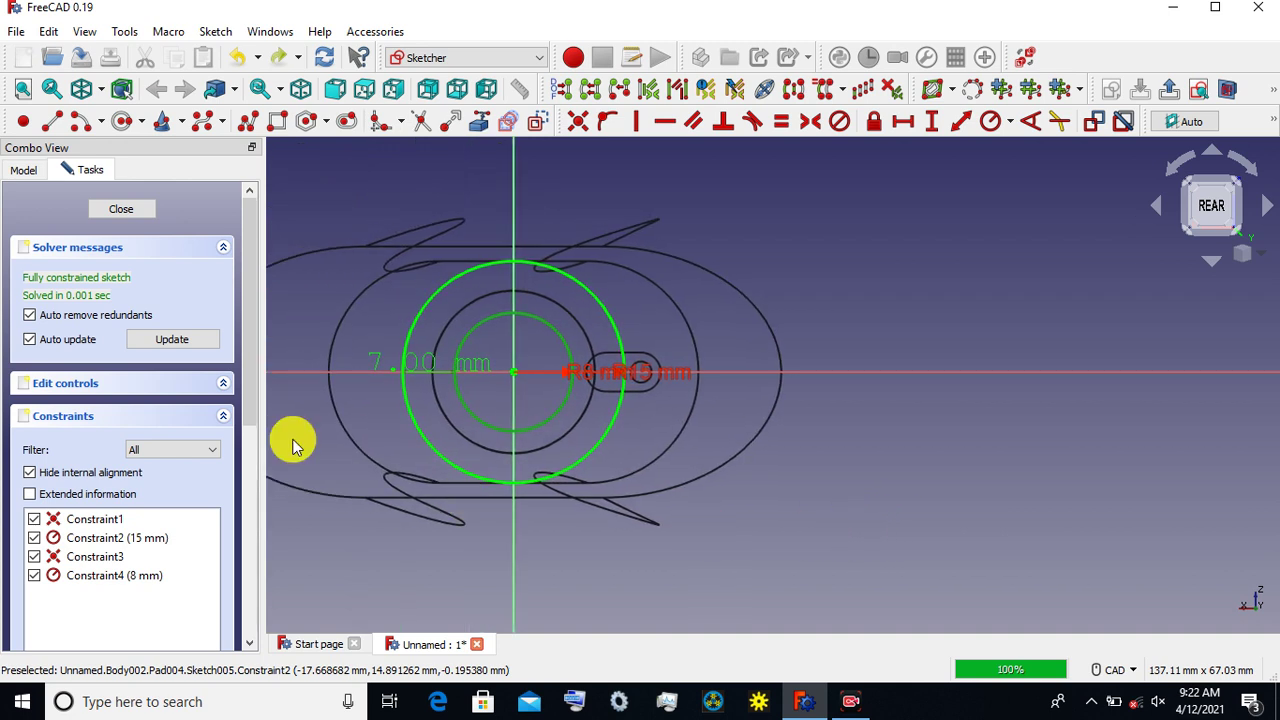
click(119, 209)
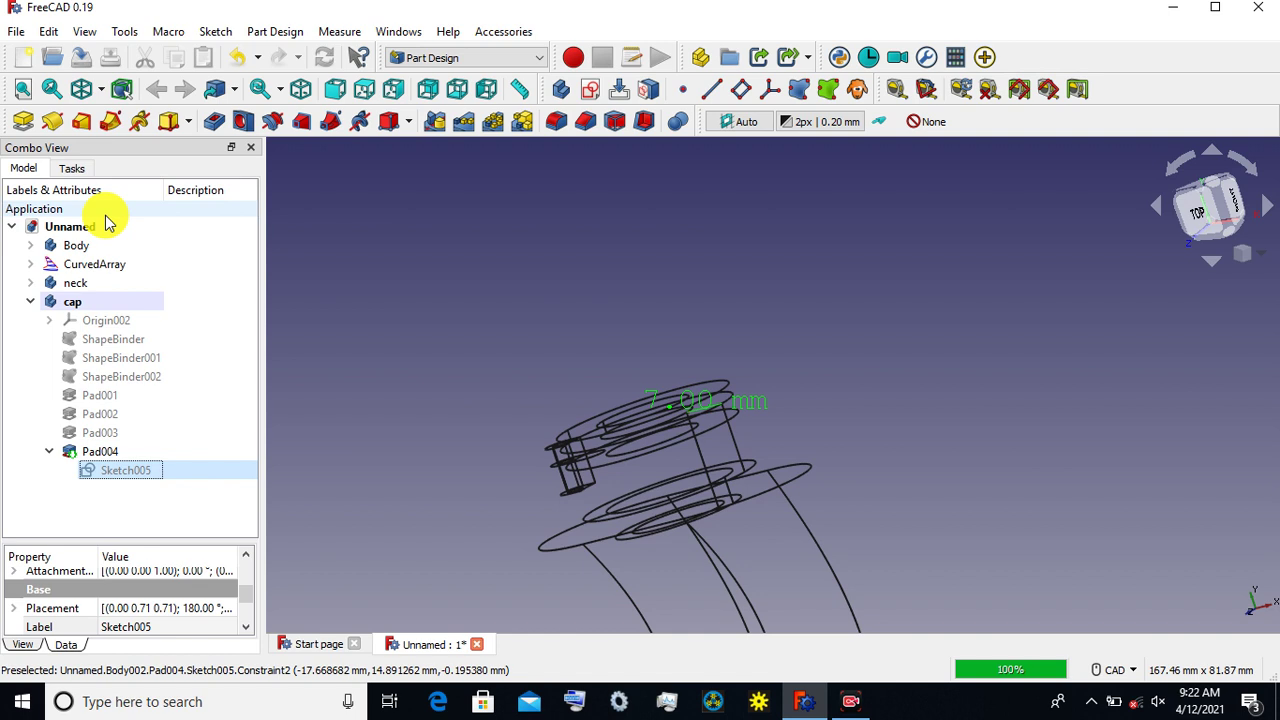
Step: Select Pad004, return to Flat lines display and view from the top
click(106, 453)
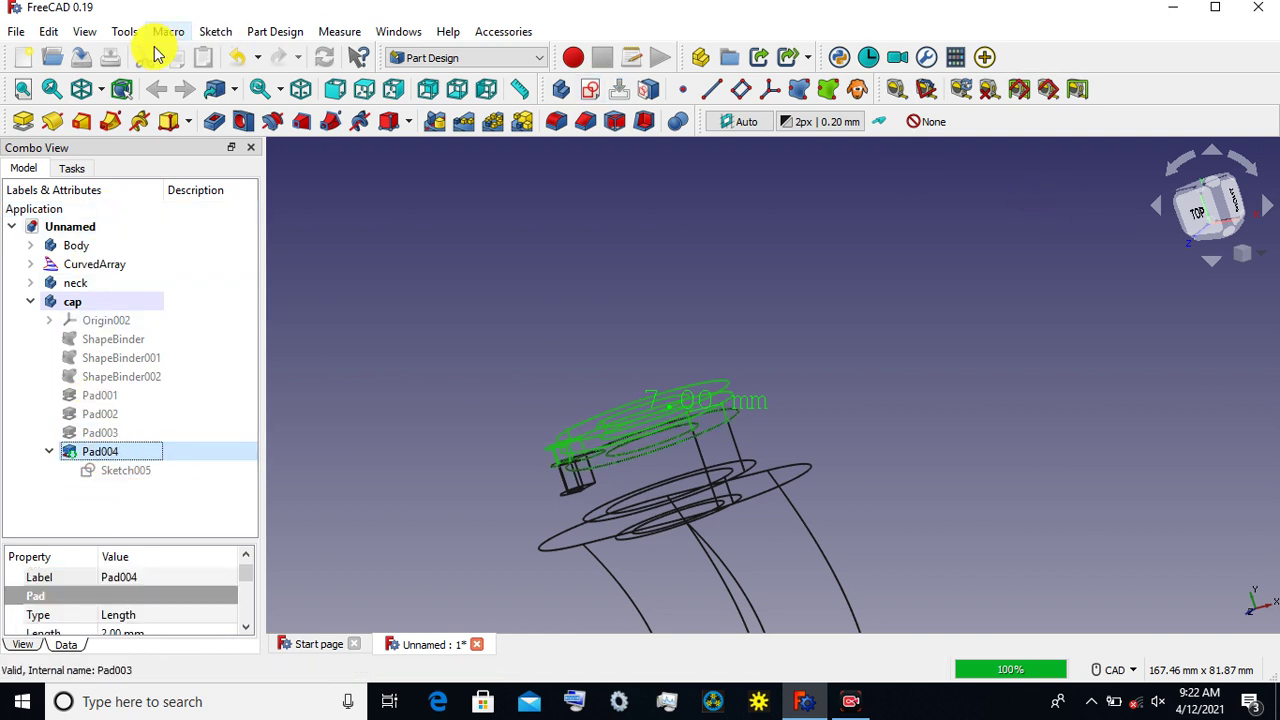
click(104, 94)
click(135, 242)
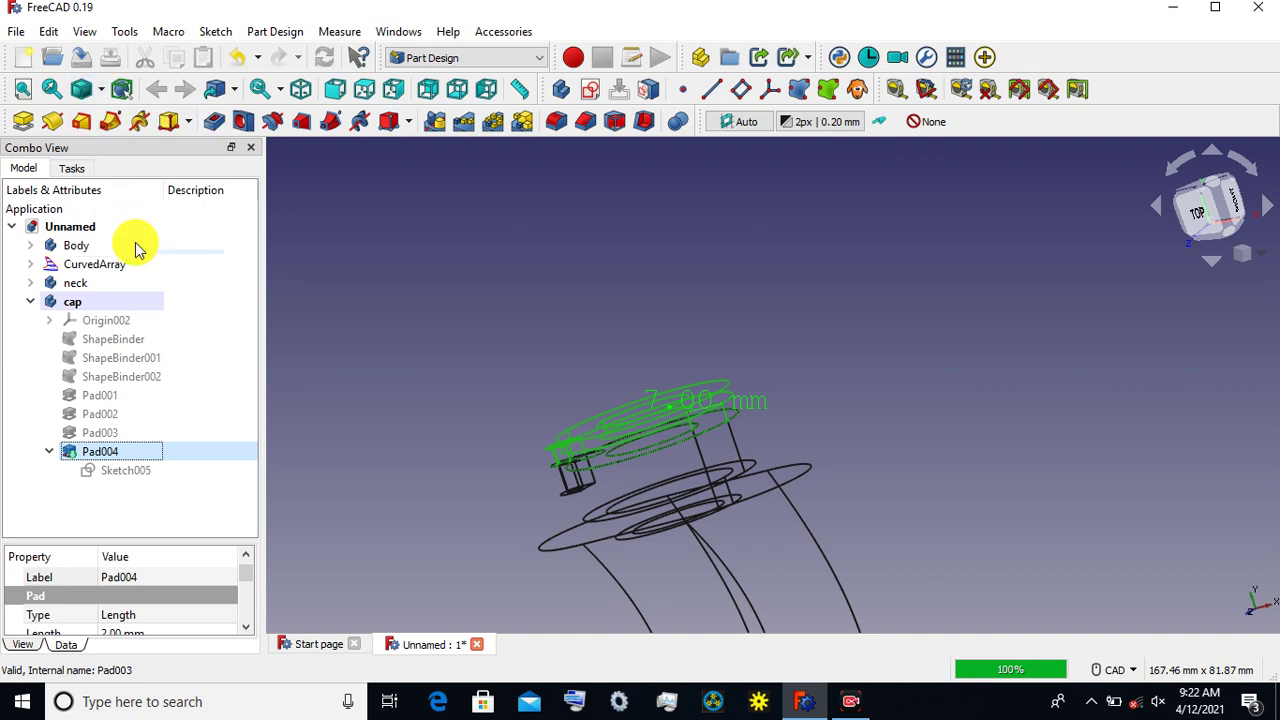
click(1200, 220)
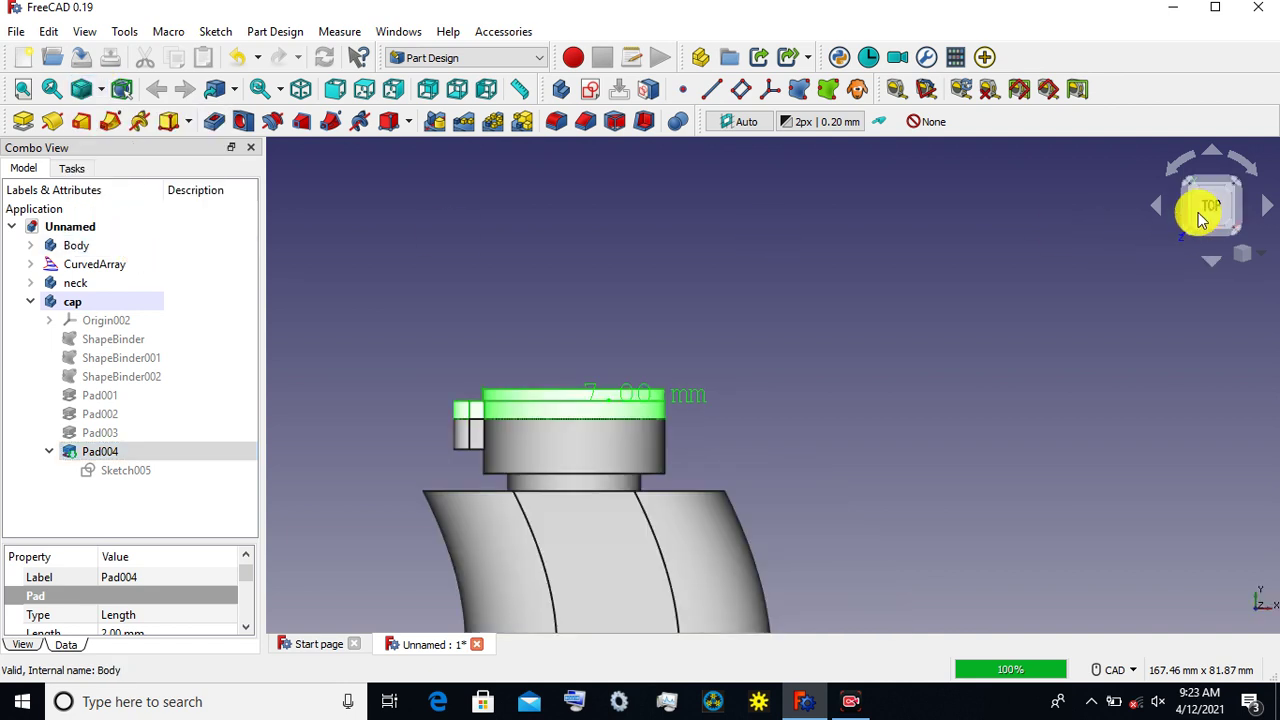
Step: Change Pad004's length to 5 mm
double_click(100, 452)
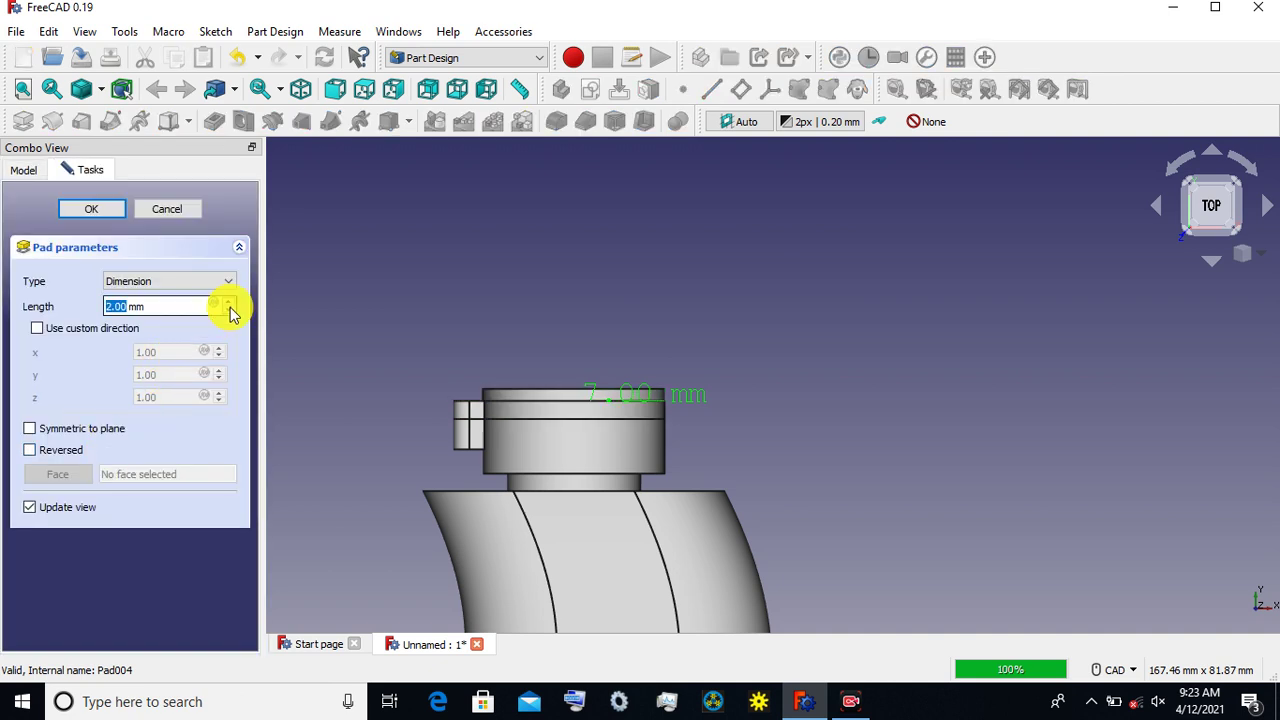
text(5)
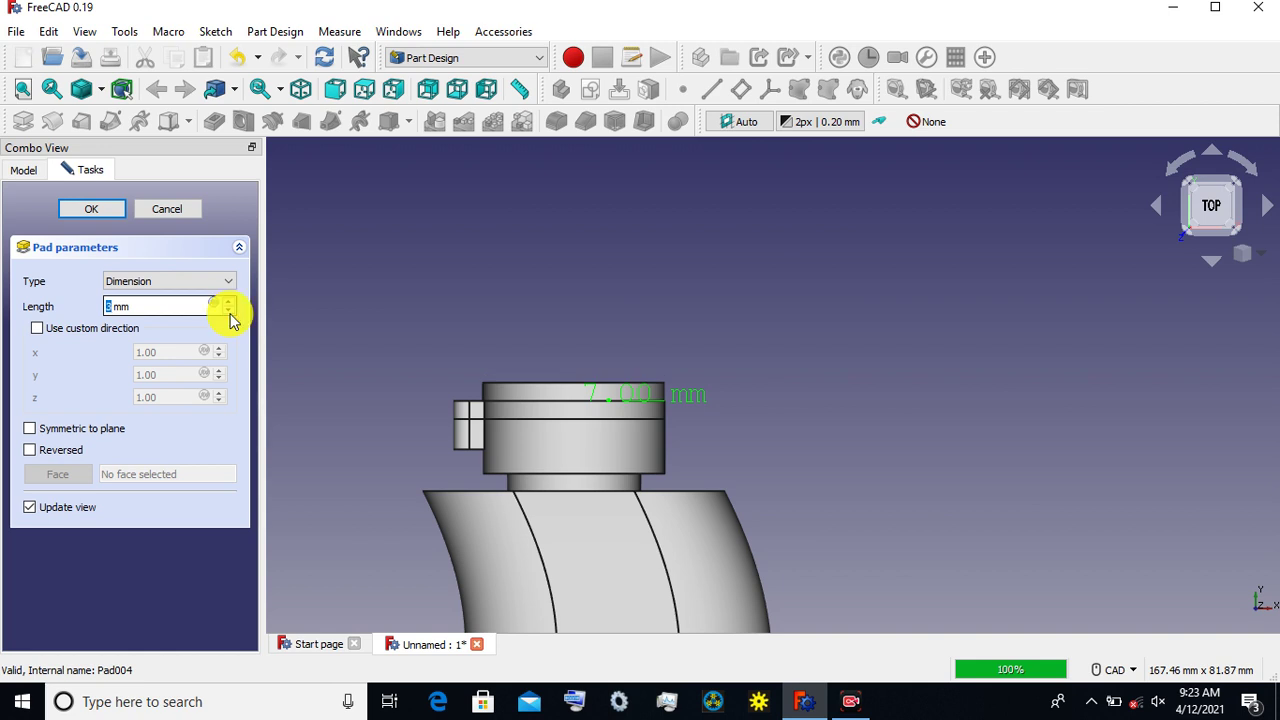
click(112, 213)
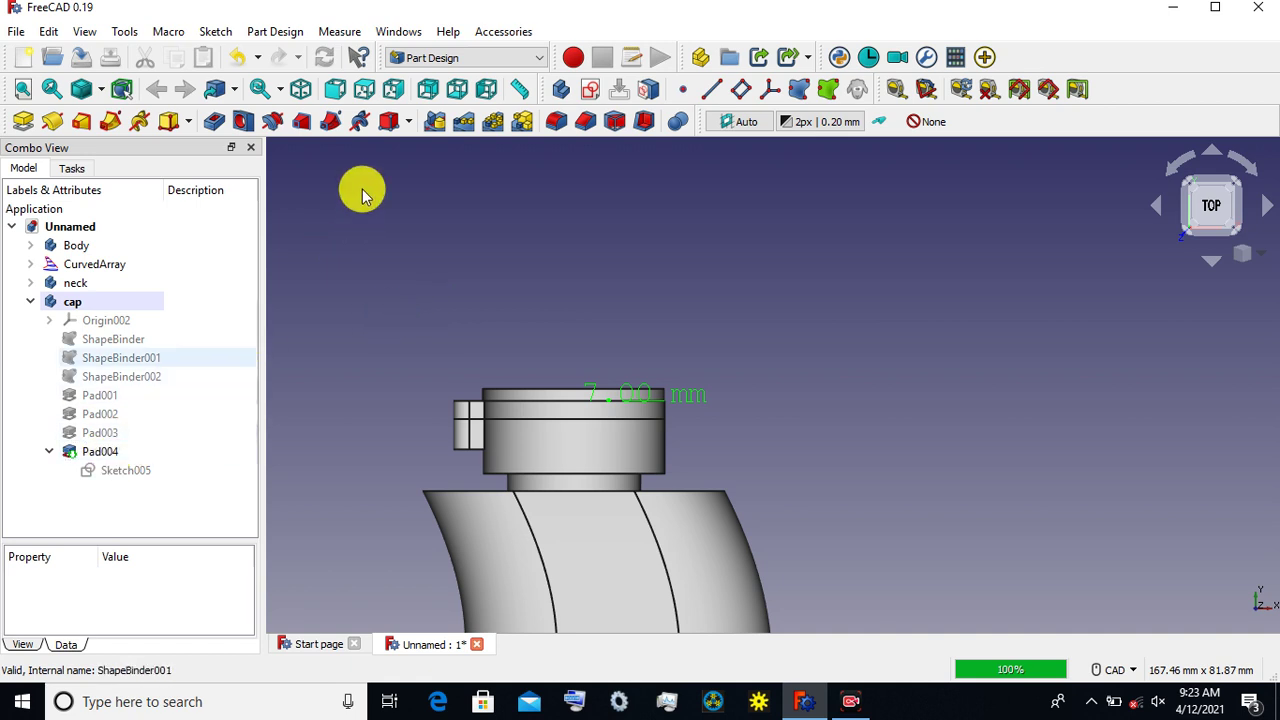
Step: Create a new sketch in the cap body on XY_Plane002
click(592, 91)
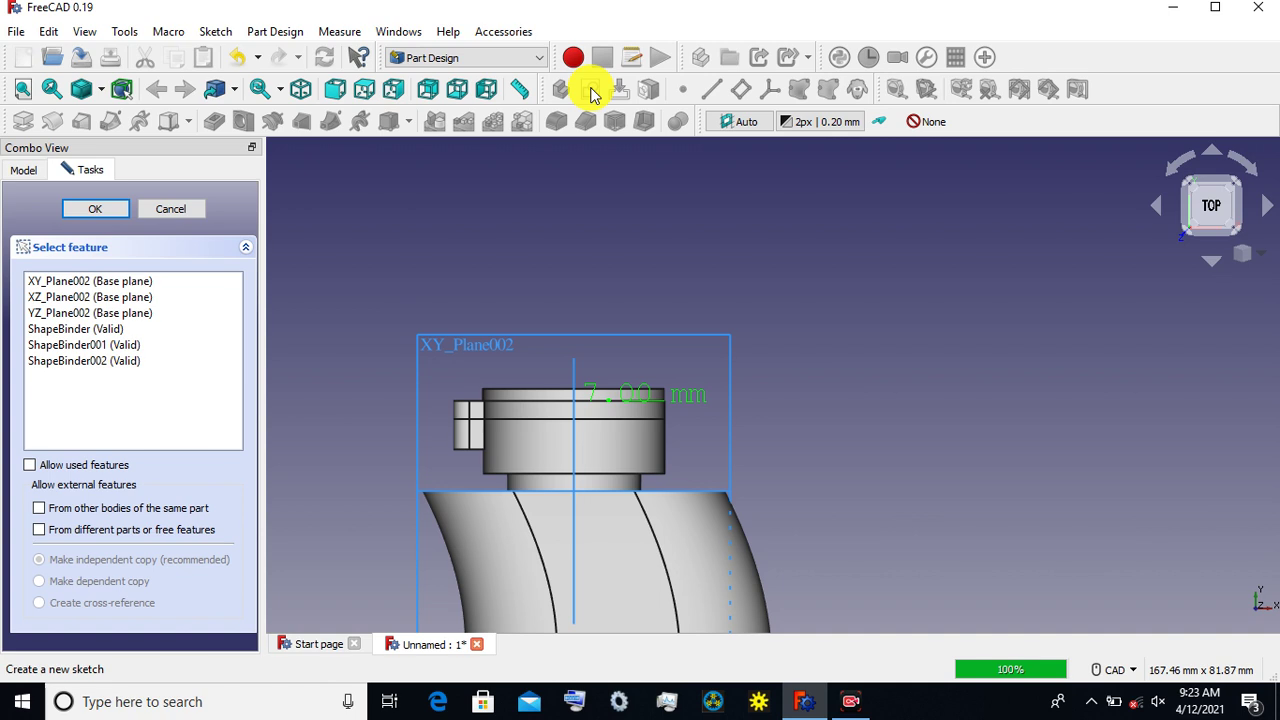
click(555, 334)
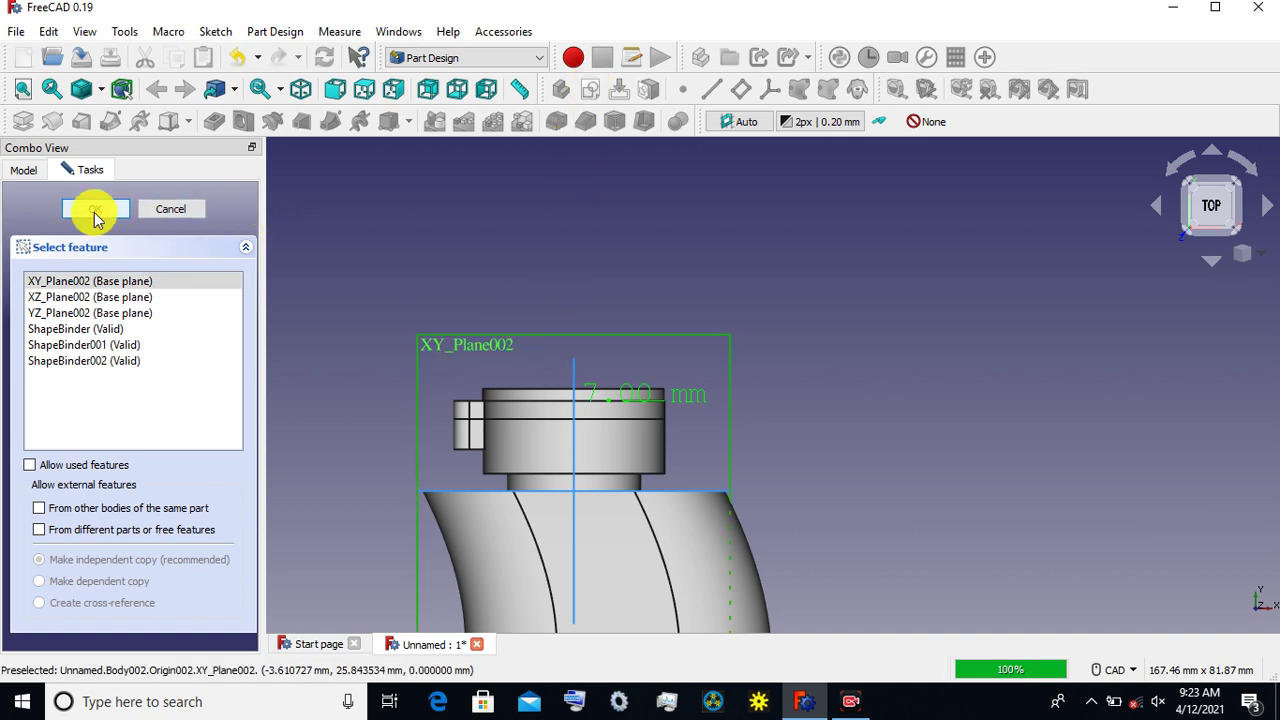
click(96, 212)
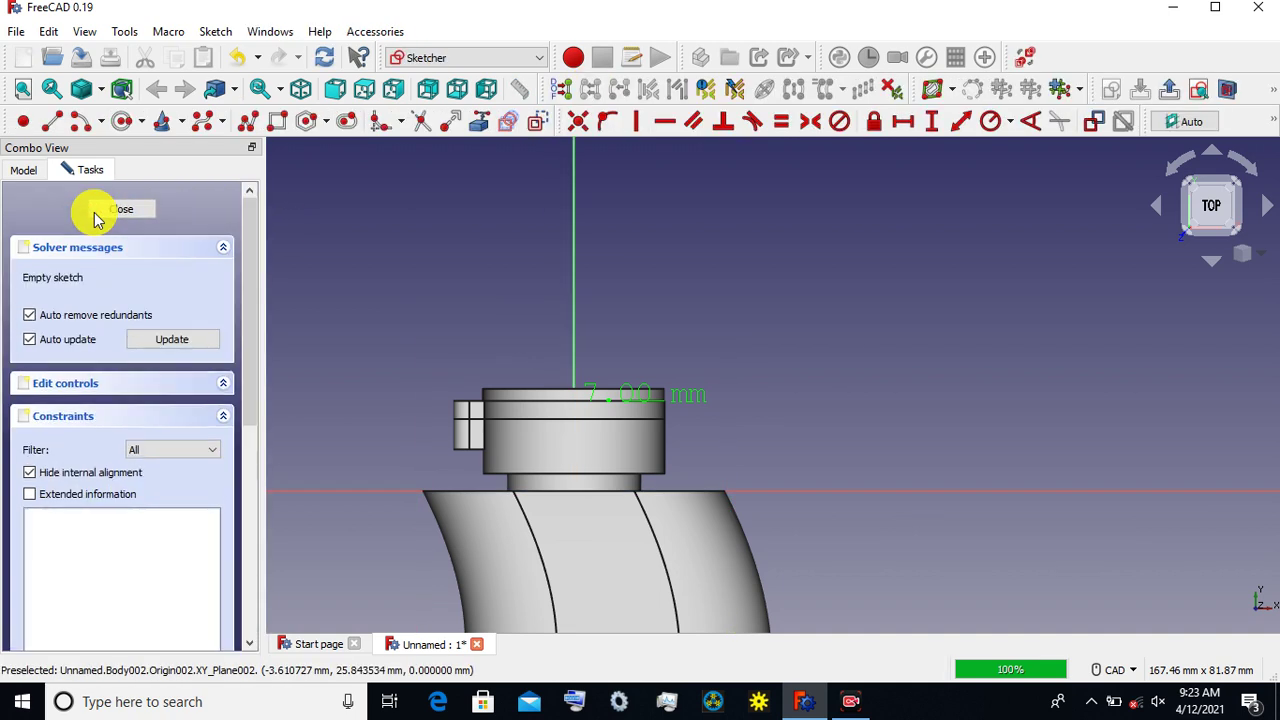
Step: Show the sketch in wireframe, zoomed in, with the B-spline tool active
click(107, 92)
click(75, 157)
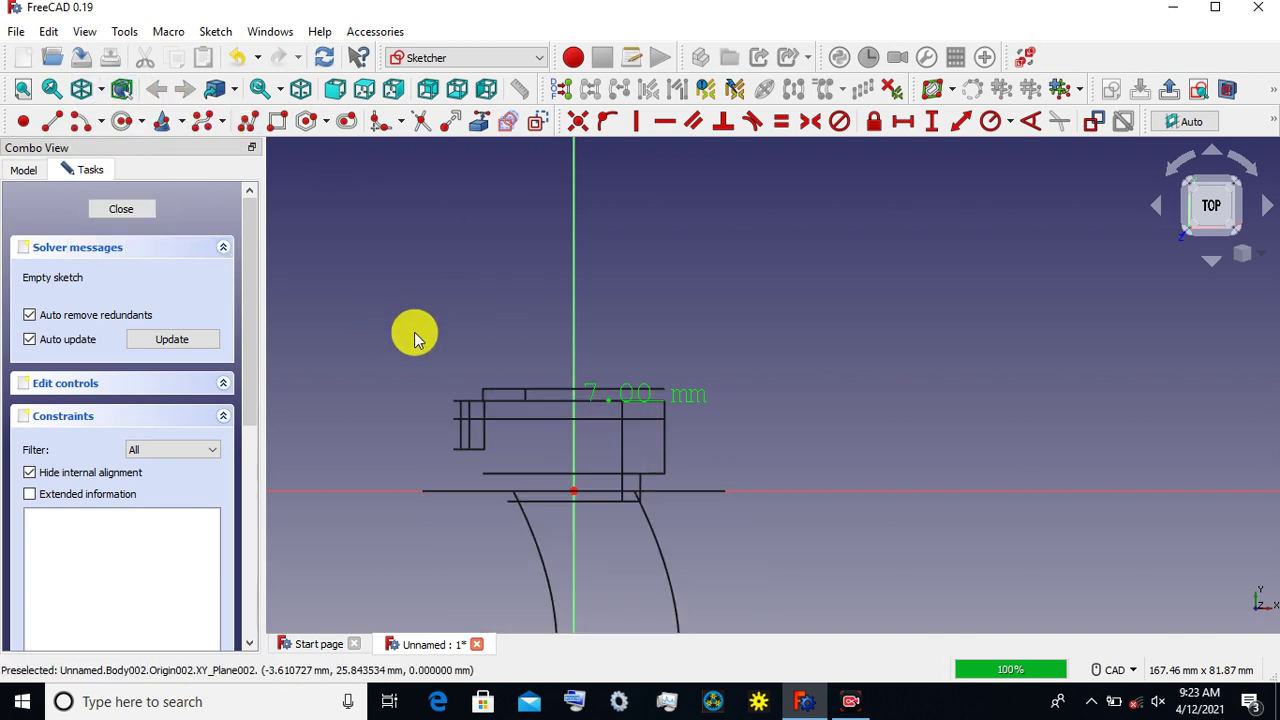
scroll(510, 355, up, 4)
scroll(510, 355, up, 2)
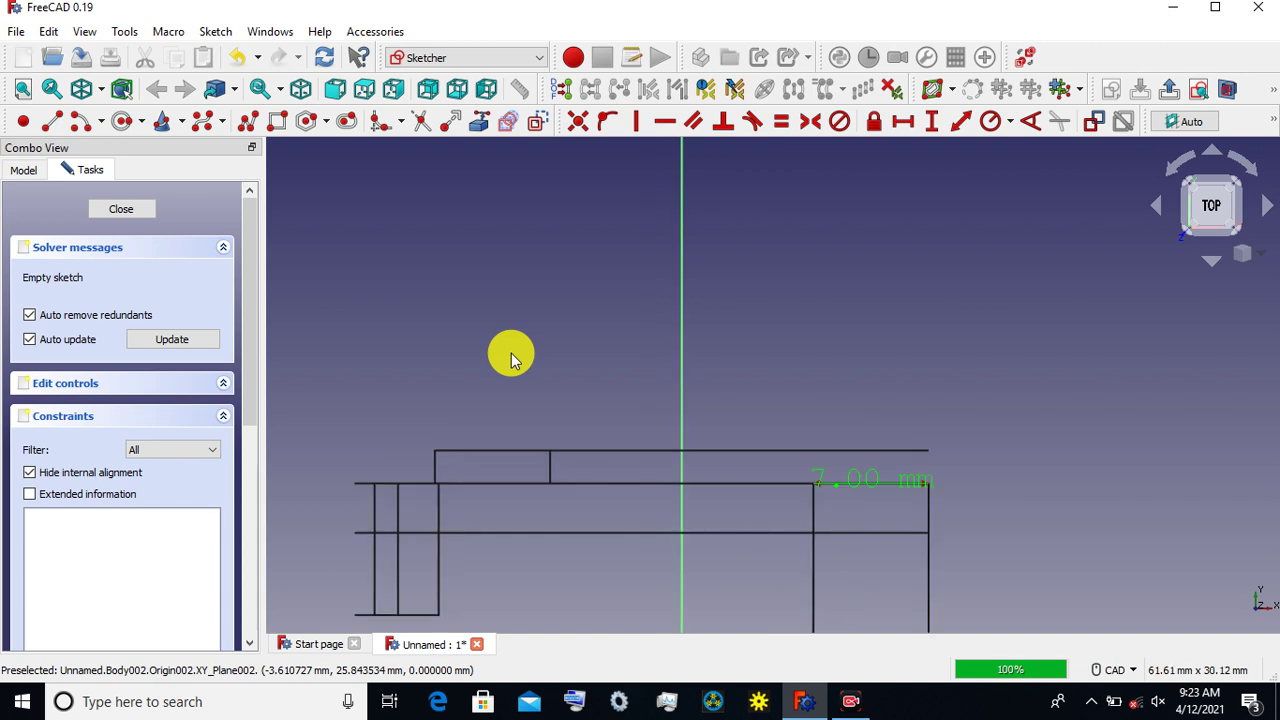
click(200, 124)
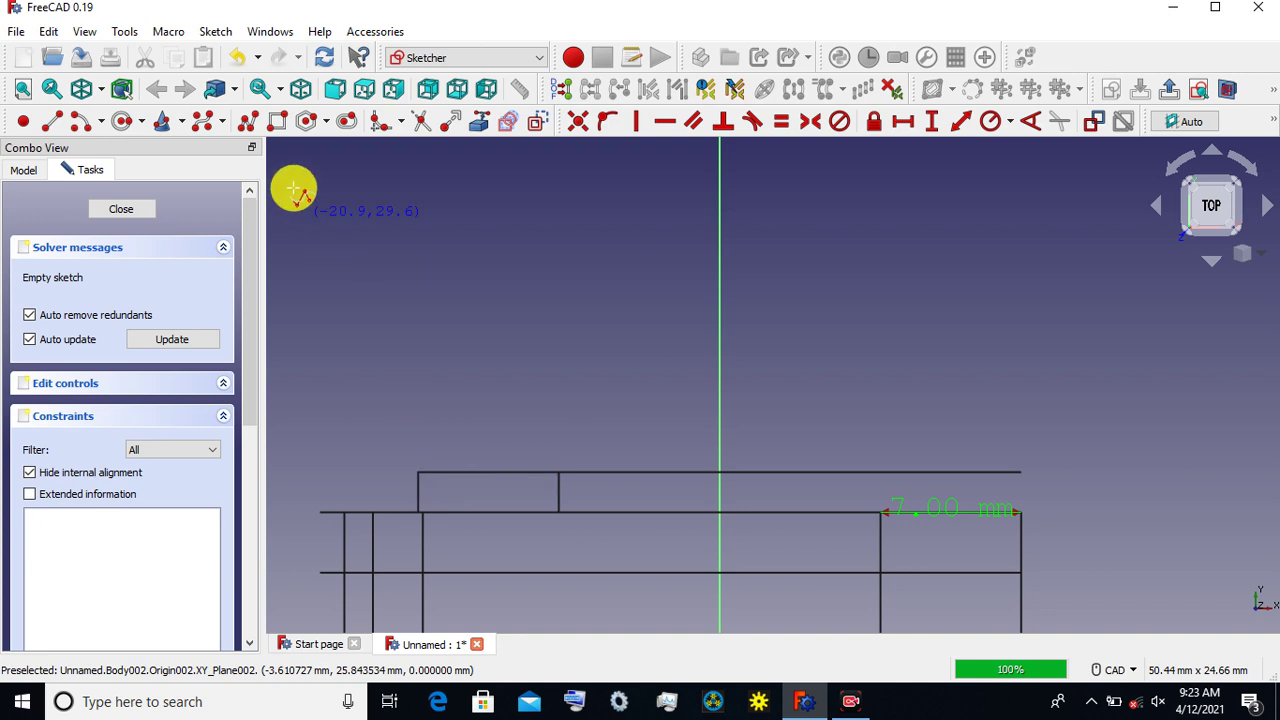
Step: Draw a three-point B-spline from the cap's top-left corner up to the vertical axis
click(441, 485)
click(443, 289)
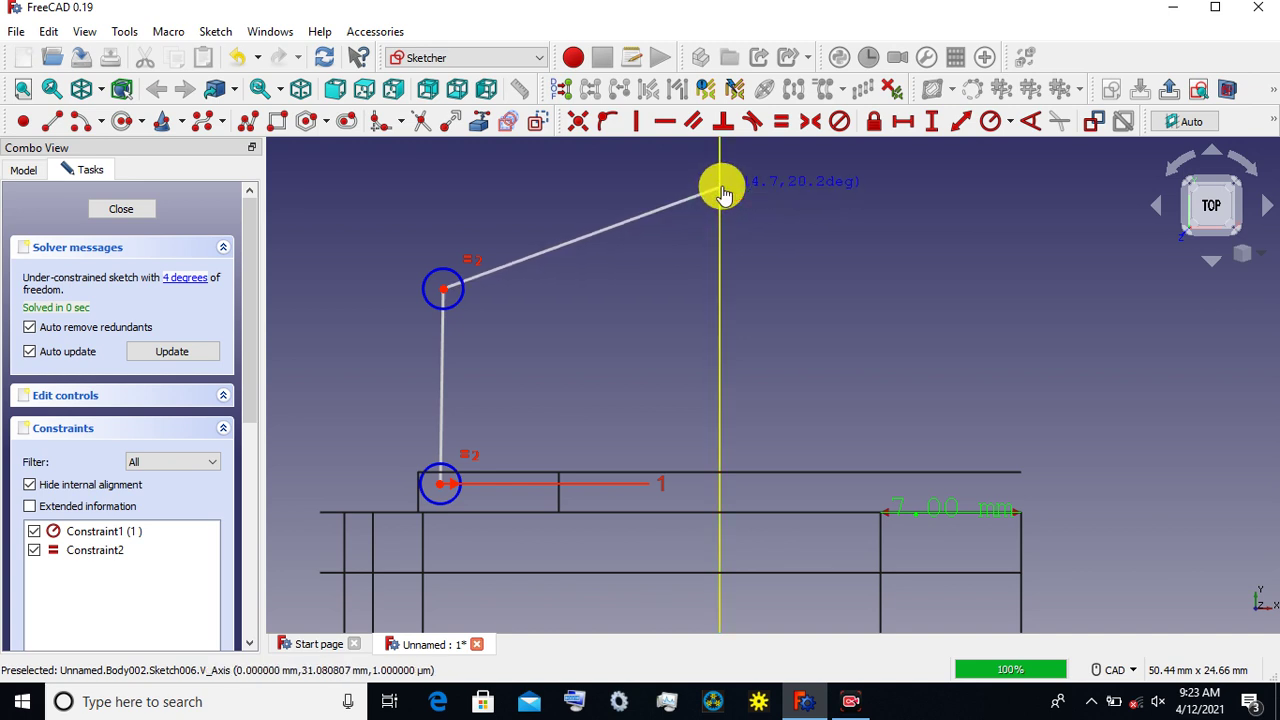
click(722, 190)
right_click(724, 198)
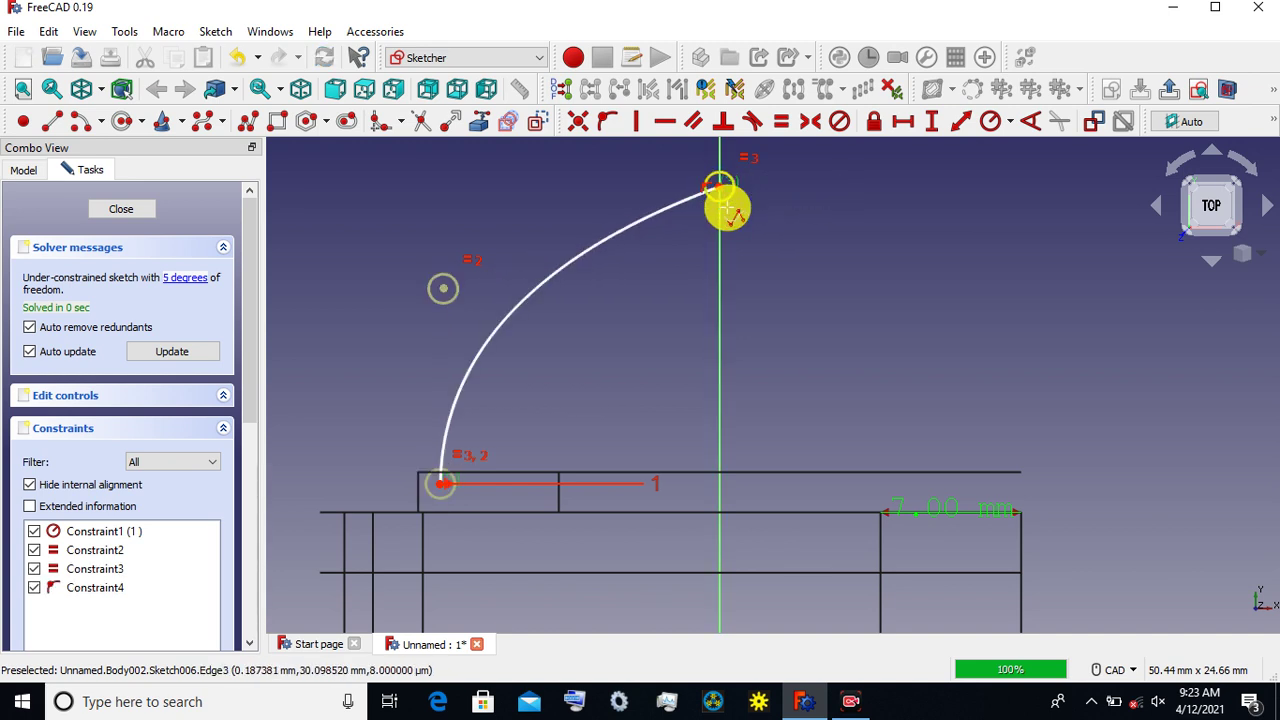
Step: Raise the middle control point and snap the curve's upper end onto the vertical axis
scroll(526, 251, down, 3)
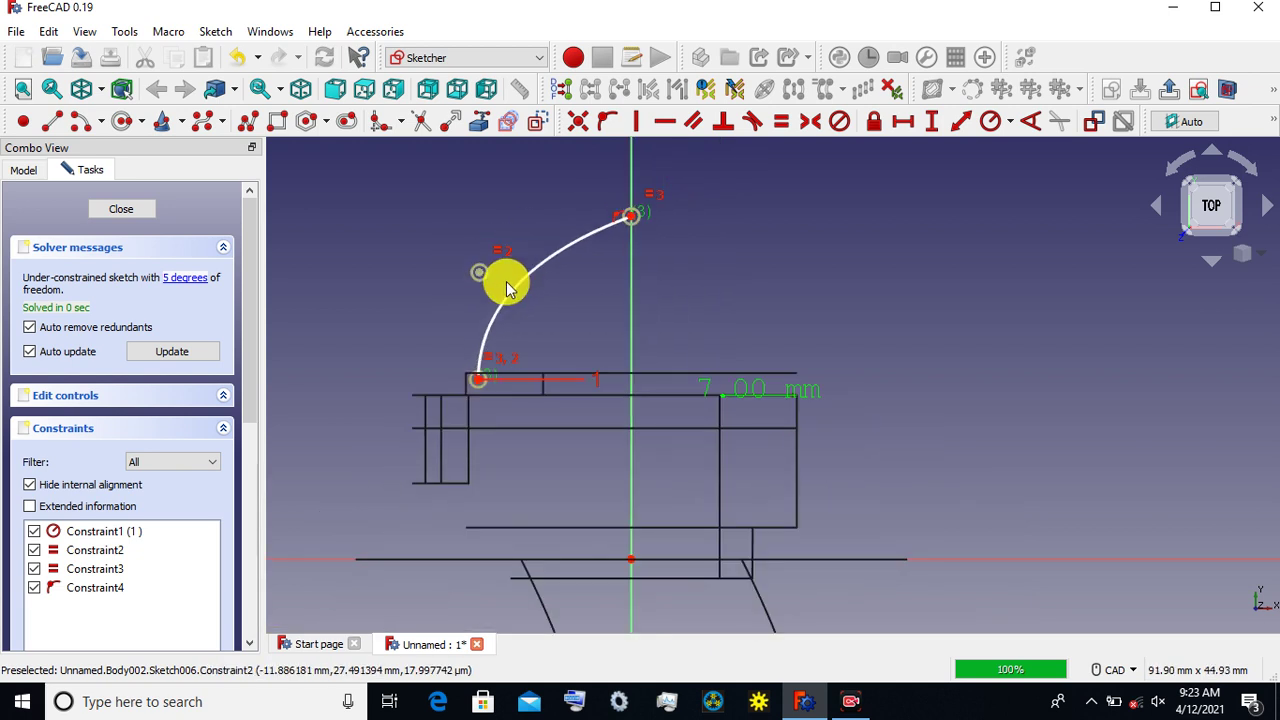
drag(483, 273, 480, 223)
scroll(543, 314, down, 3)
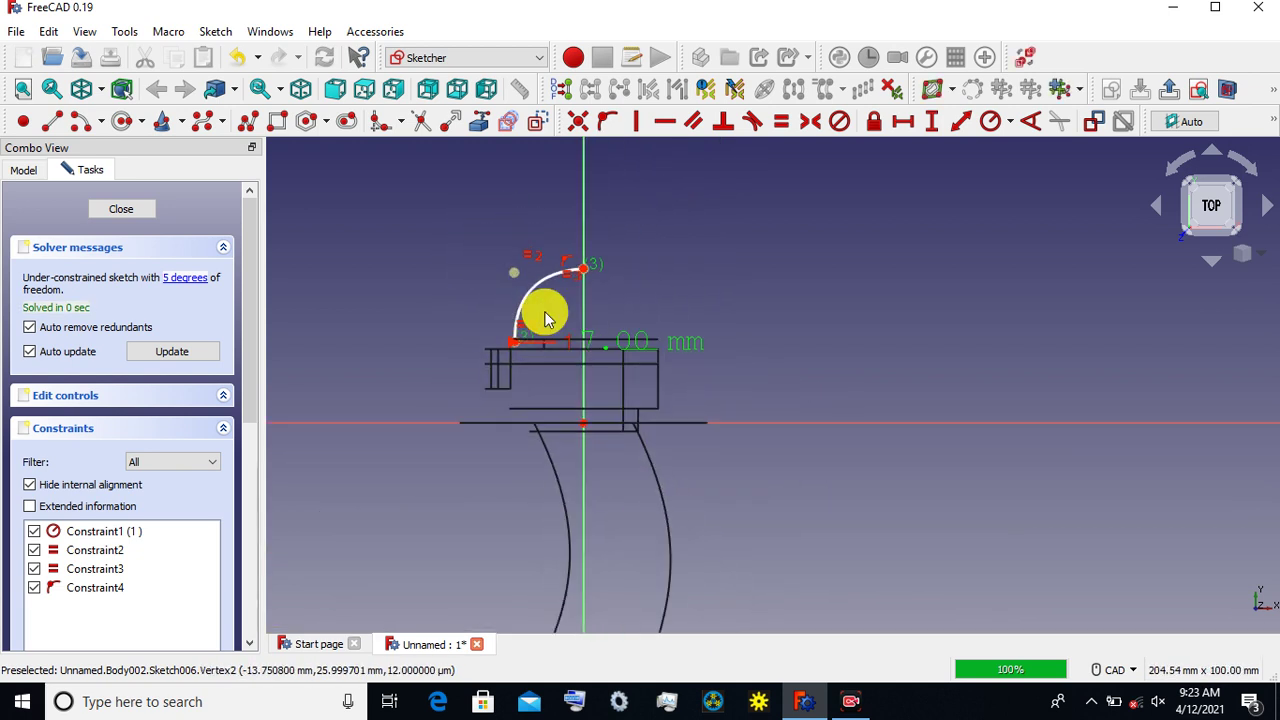
scroll(588, 394, down, 2)
scroll(614, 491, down, 1)
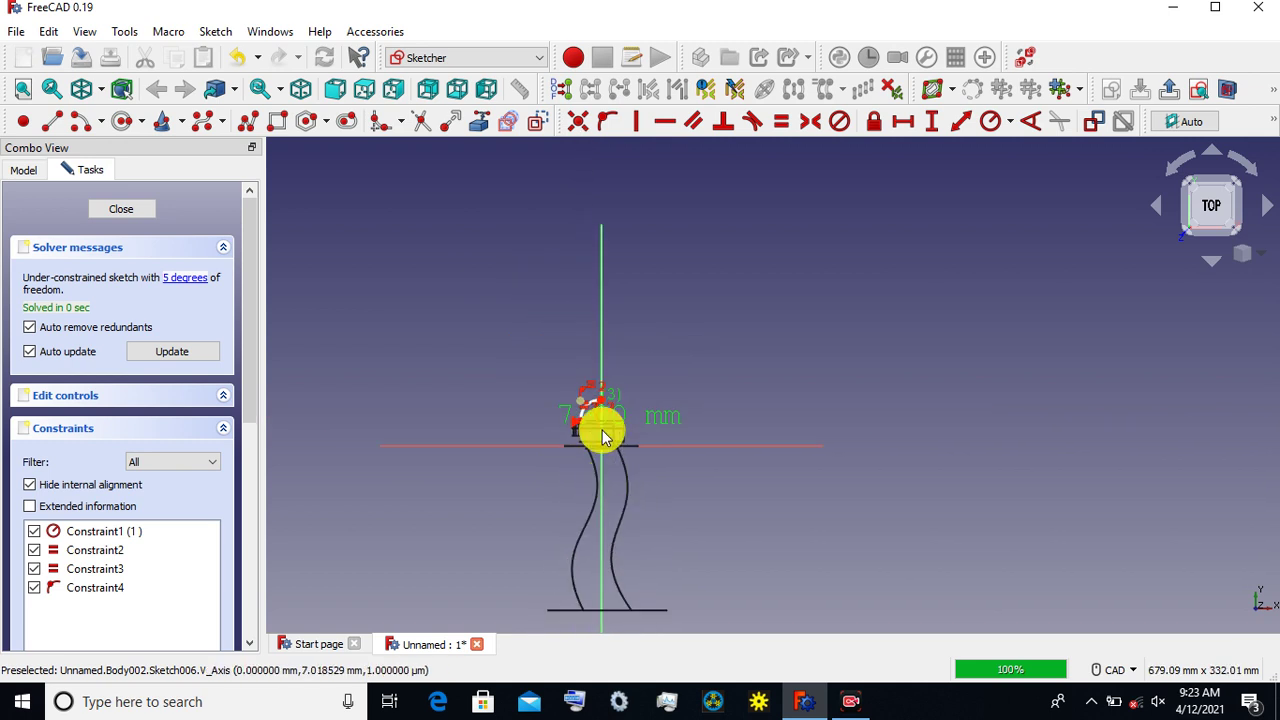
scroll(604, 415, up, 1)
scroll(611, 371, up, 2)
scroll(600, 395, up, 3)
scroll(594, 411, up, 2)
middle_drag(646, 386, 775, 333)
drag(714, 248, 727, 242)
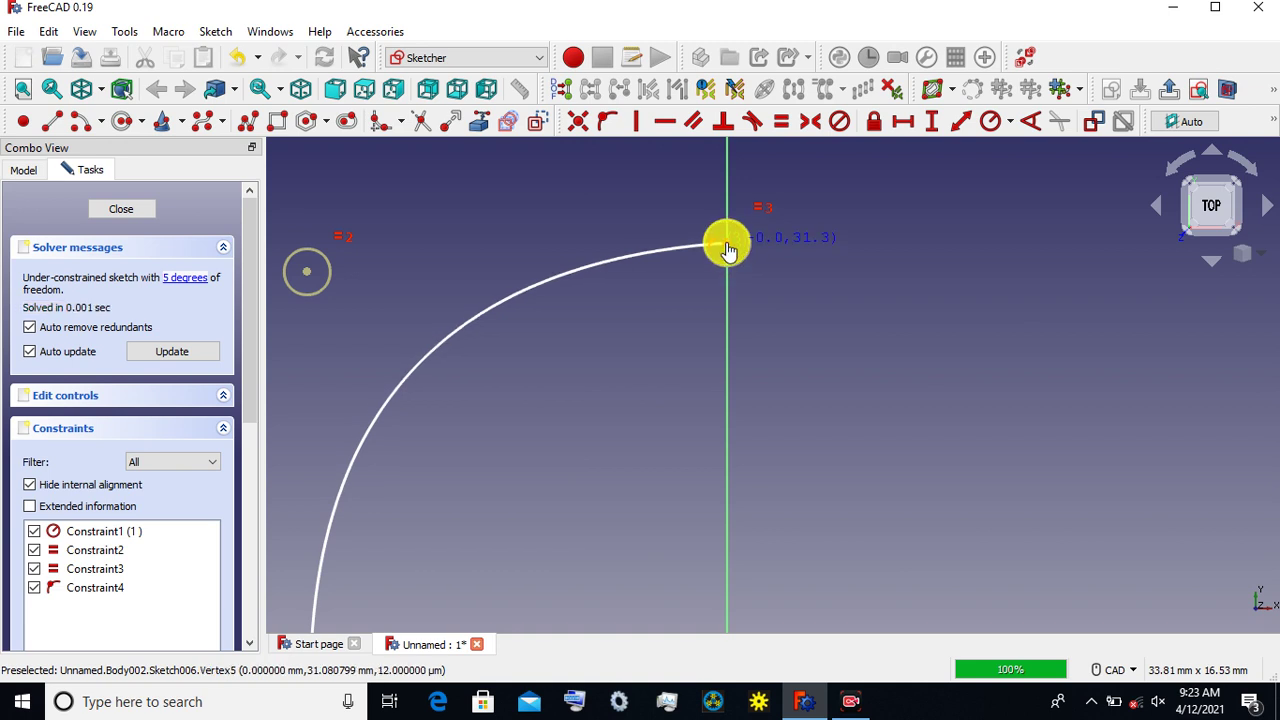
Step: Reattach the upper end to the vertical axis and bend the curve outward to the upper left
scroll(453, 306, down, 2)
scroll(457, 370, down, 3)
scroll(457, 400, down, 2)
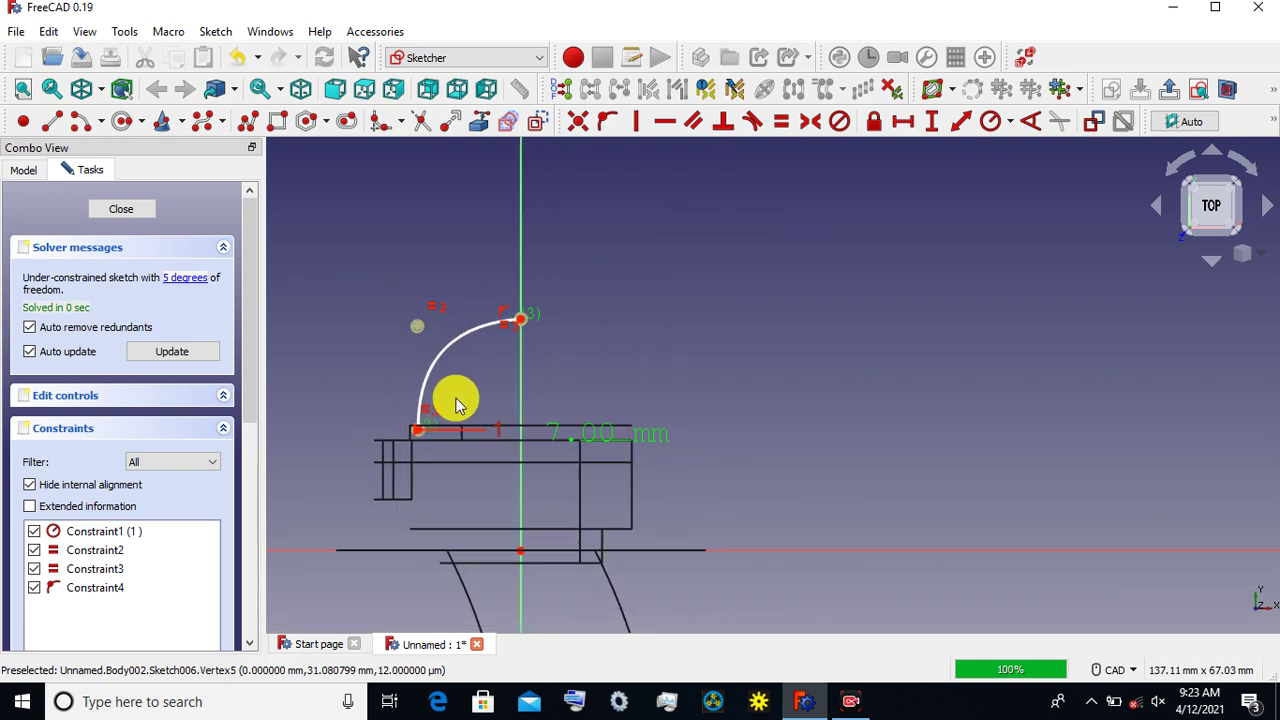
scroll(457, 400, down, 2)
scroll(463, 450, down, 2)
scroll(463, 443, up, 1)
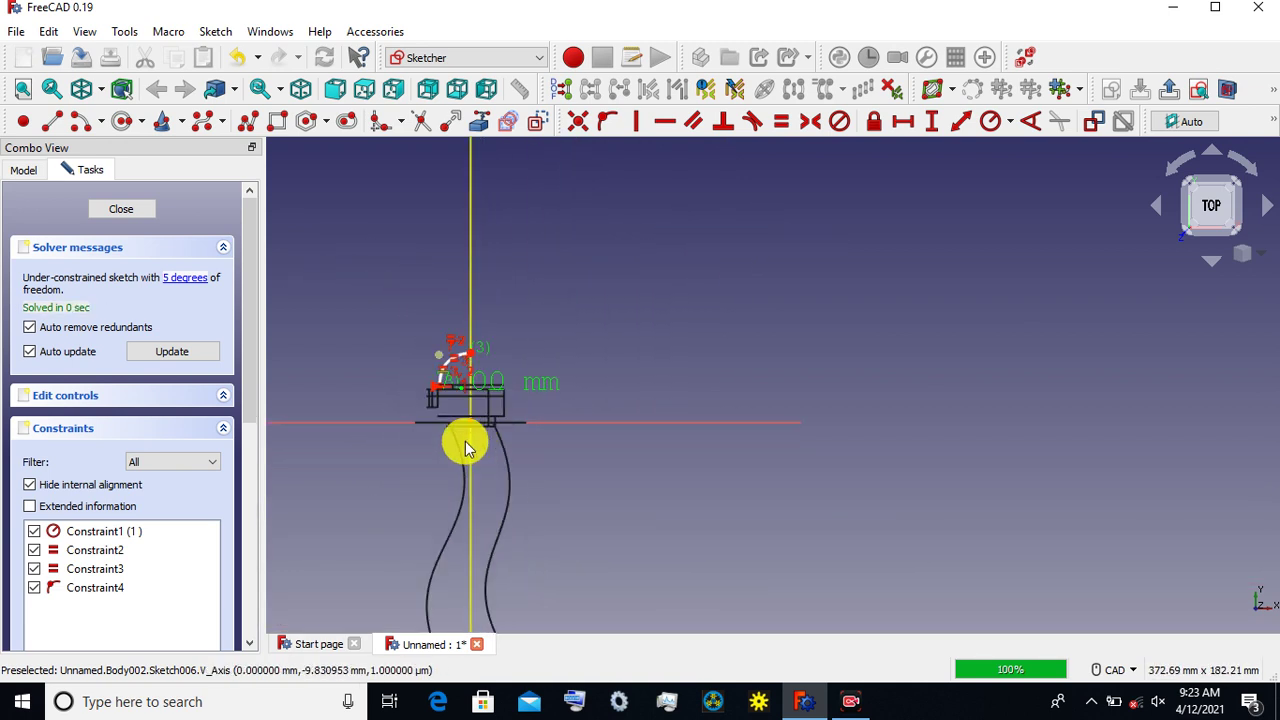
scroll(465, 435, up, 2)
scroll(466, 324, up, 3)
scroll(466, 323, up, 2)
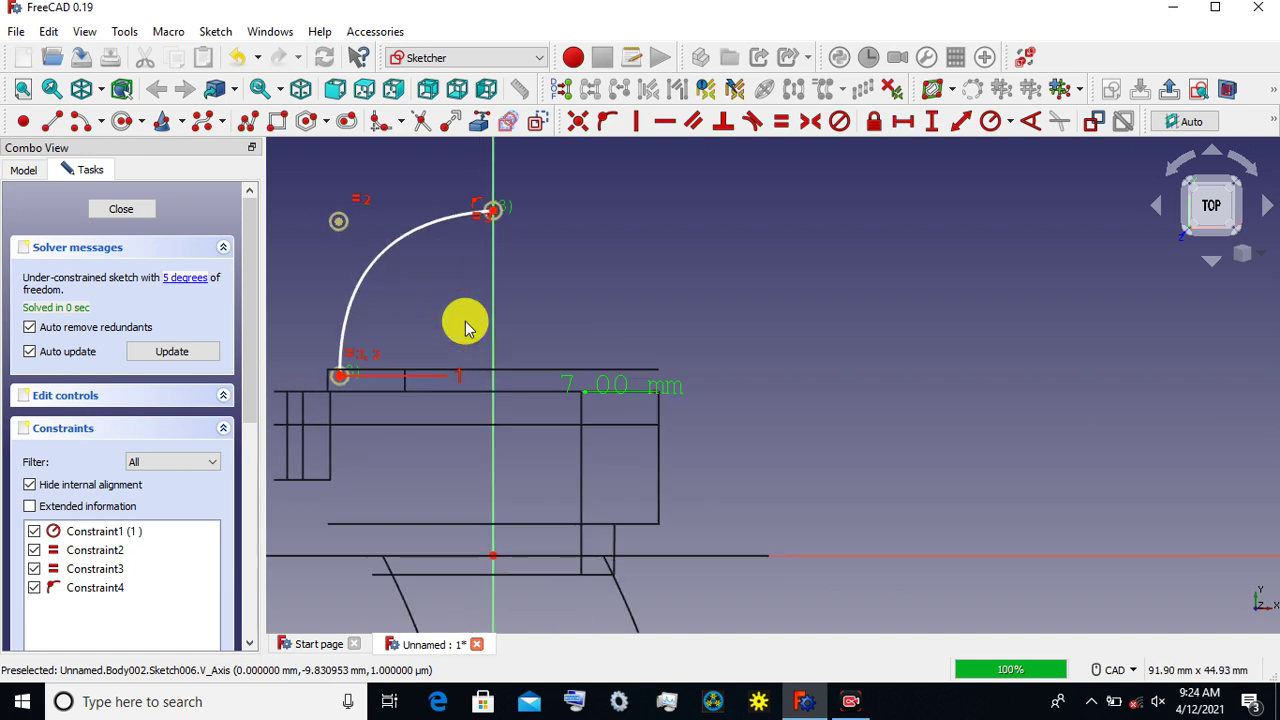
middle_drag(475, 312, 566, 362)
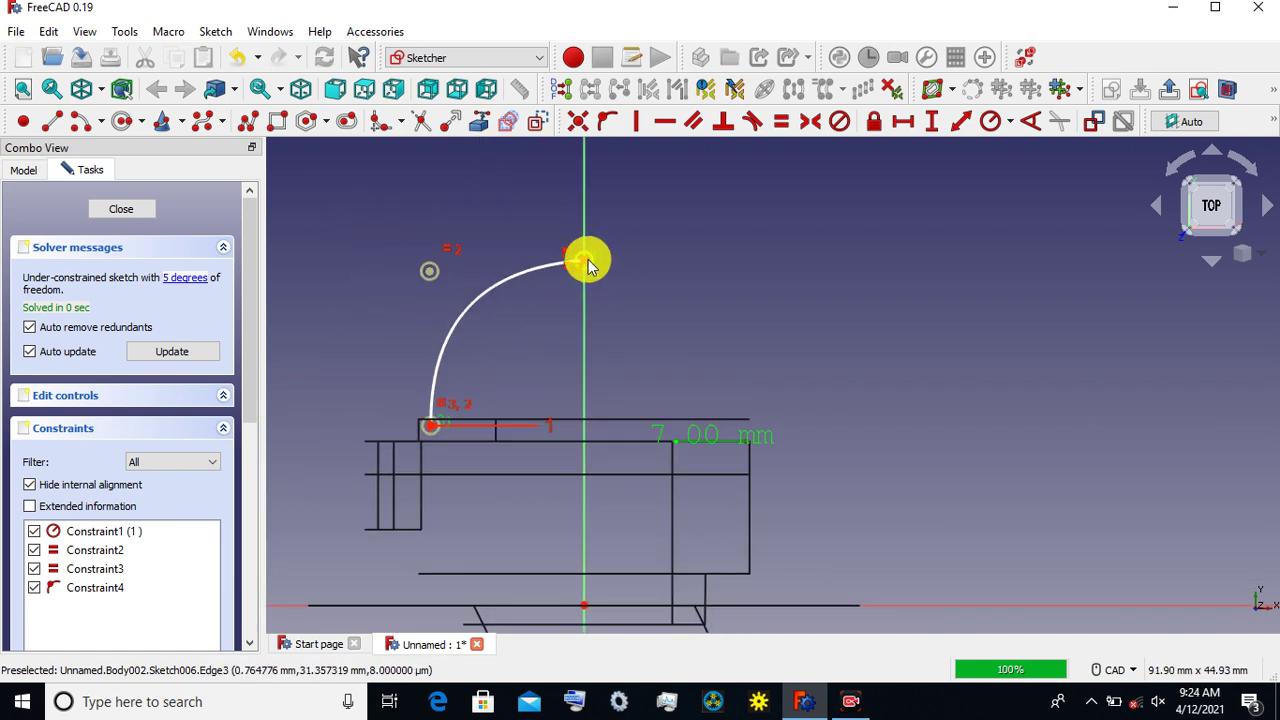
drag(588, 265, 585, 248)
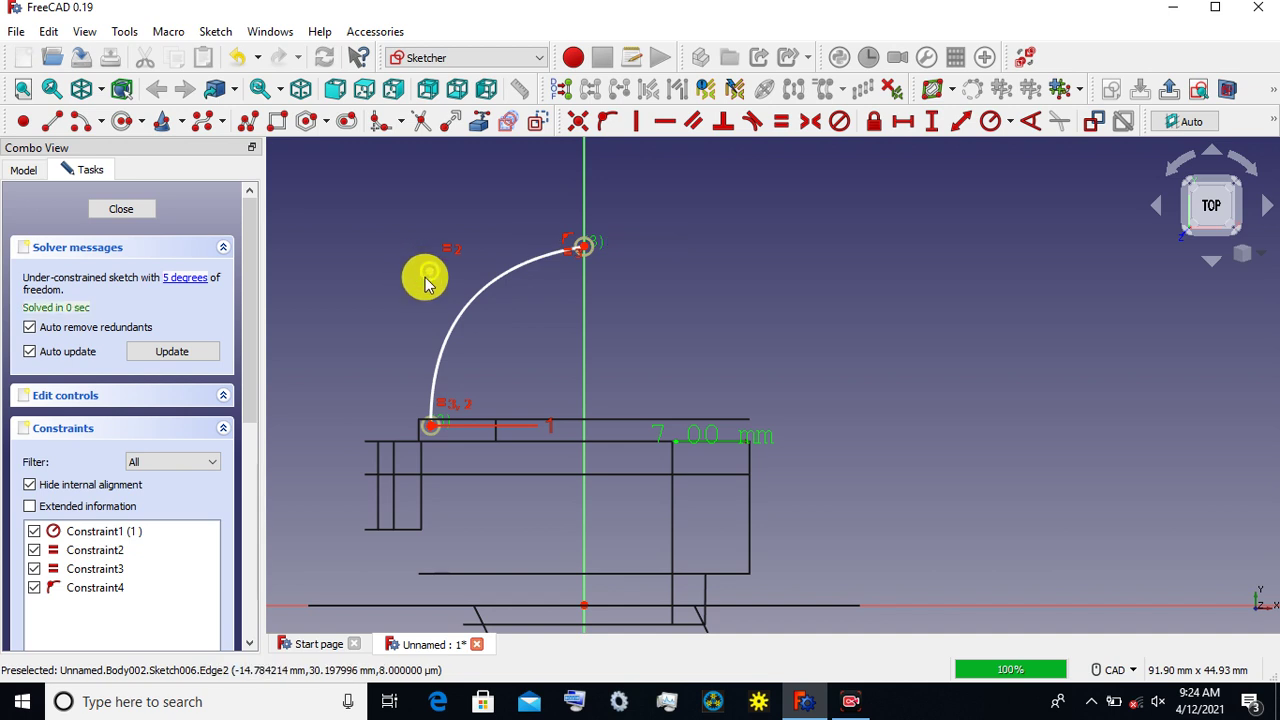
drag(430, 278, 424, 266)
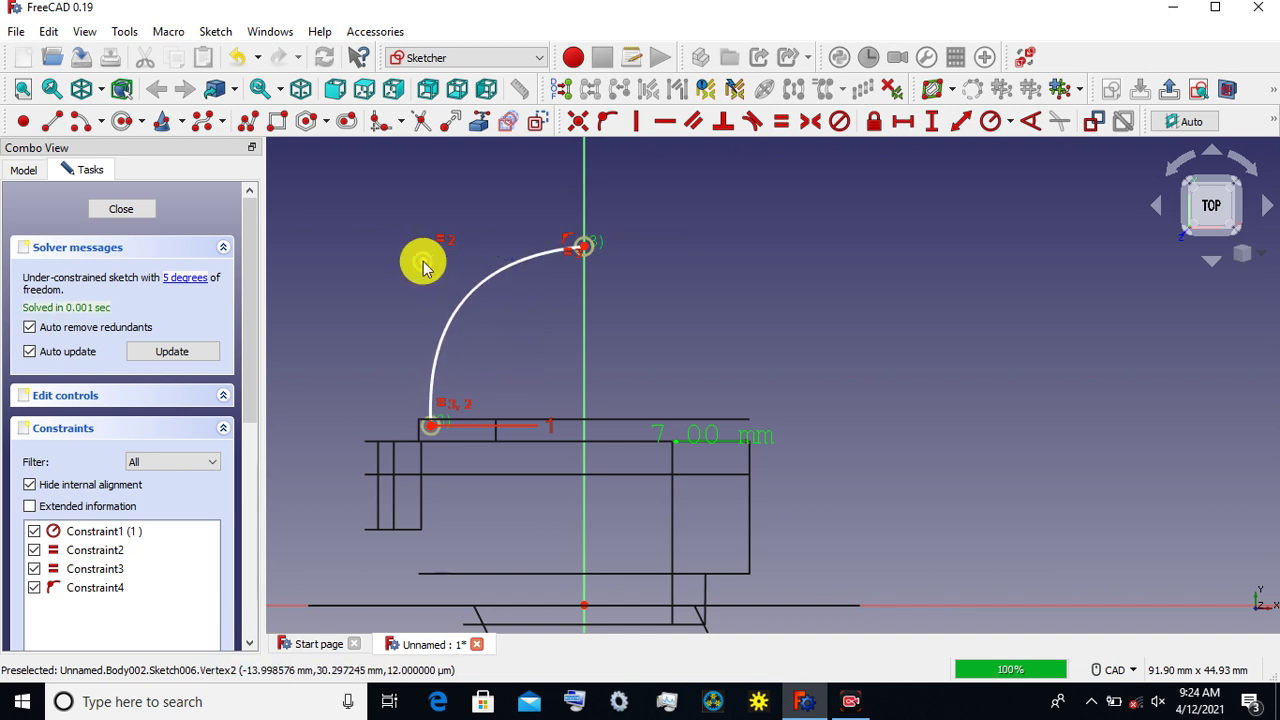
click(205, 121)
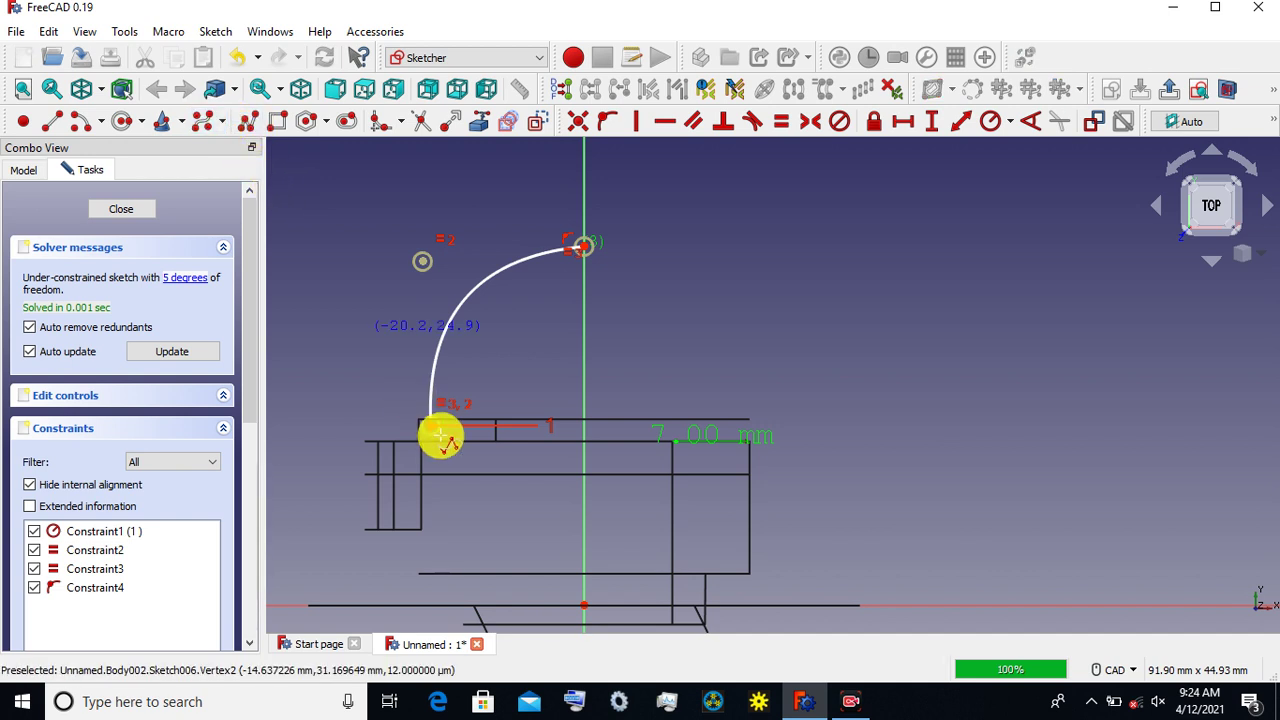
Step: Draw an inner three-point B-spline from the base line to the vertical axis and reshape it
scroll(470, 428, up, 4)
click(515, 431)
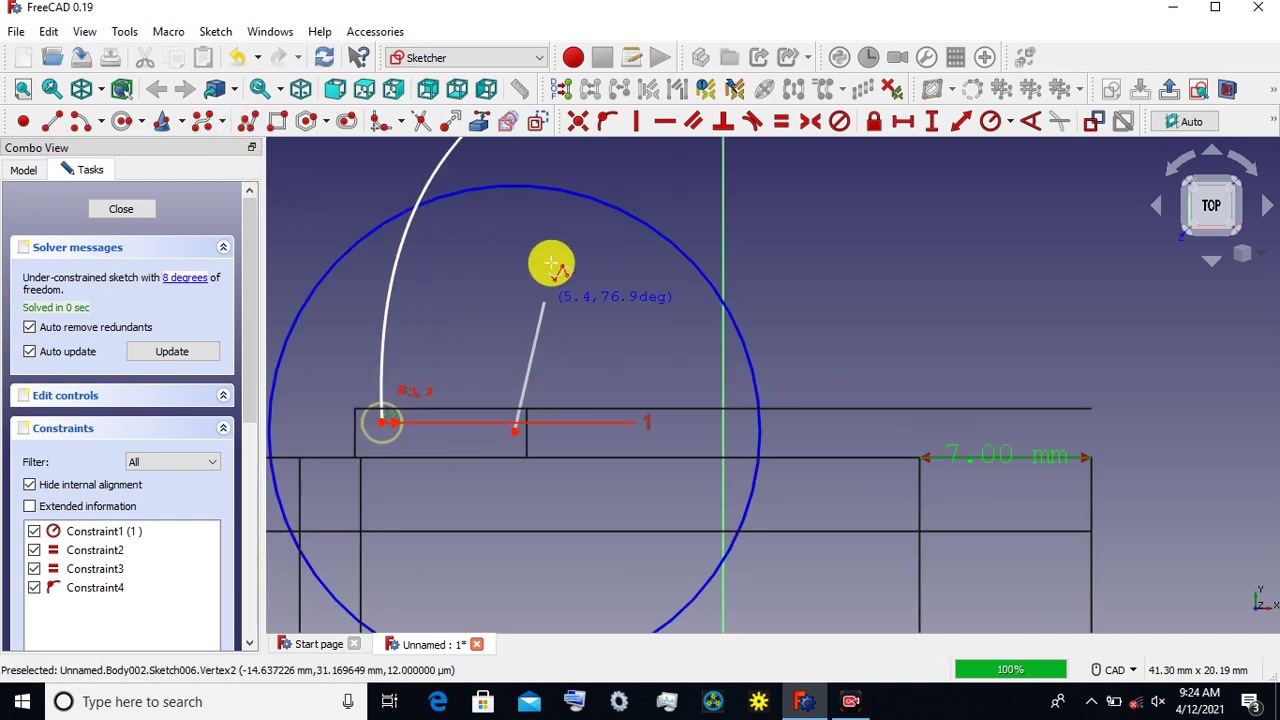
click(556, 237)
scroll(551, 229, down, 2)
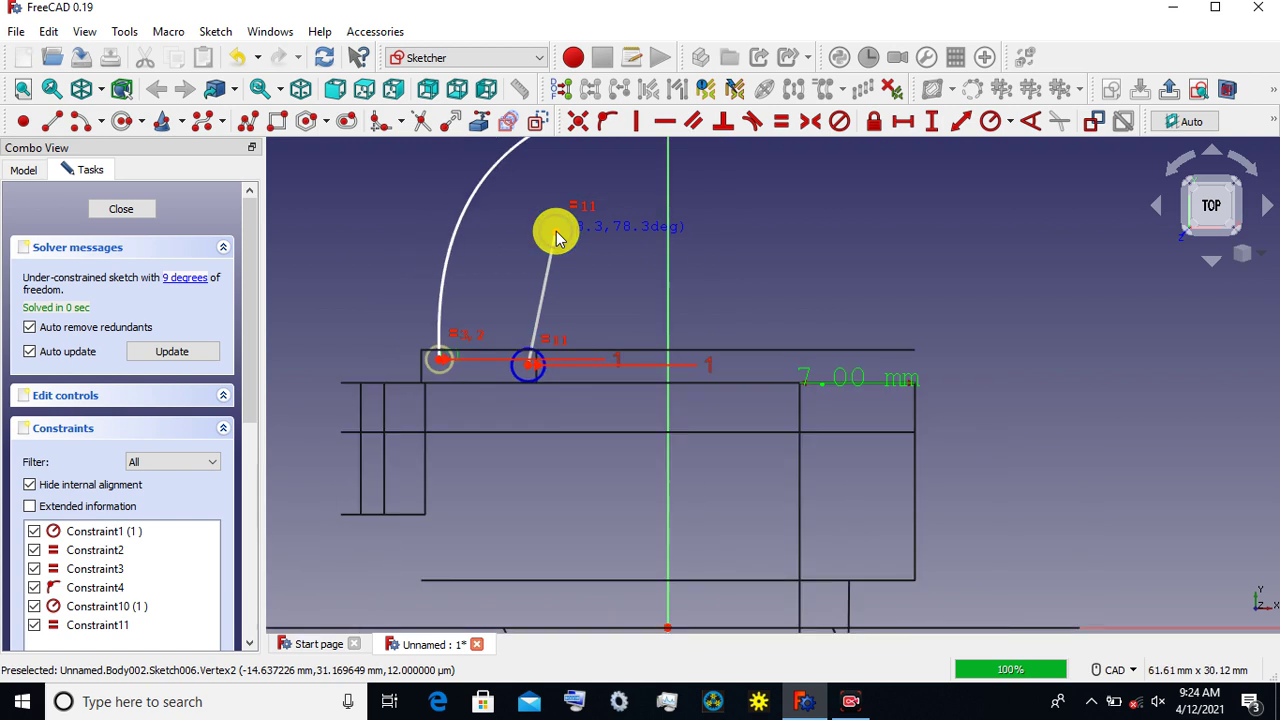
scroll(580, 215, down, 2)
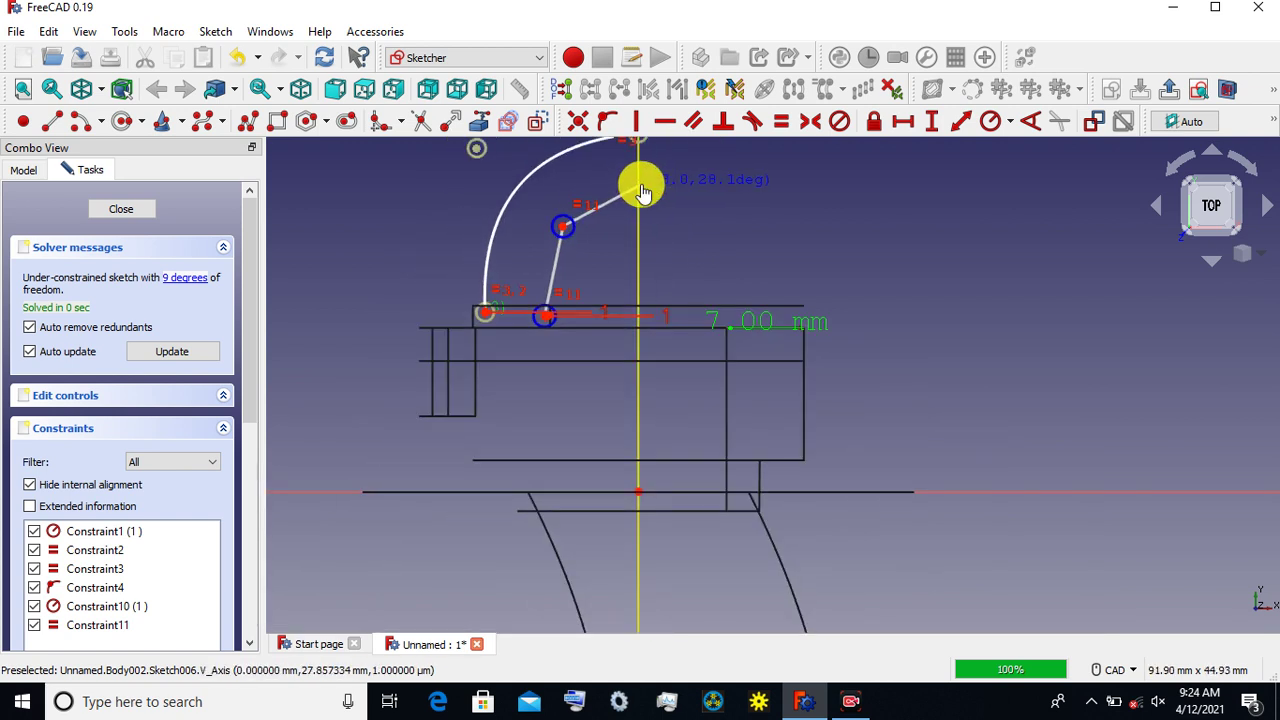
click(641, 184)
right_click(641, 184)
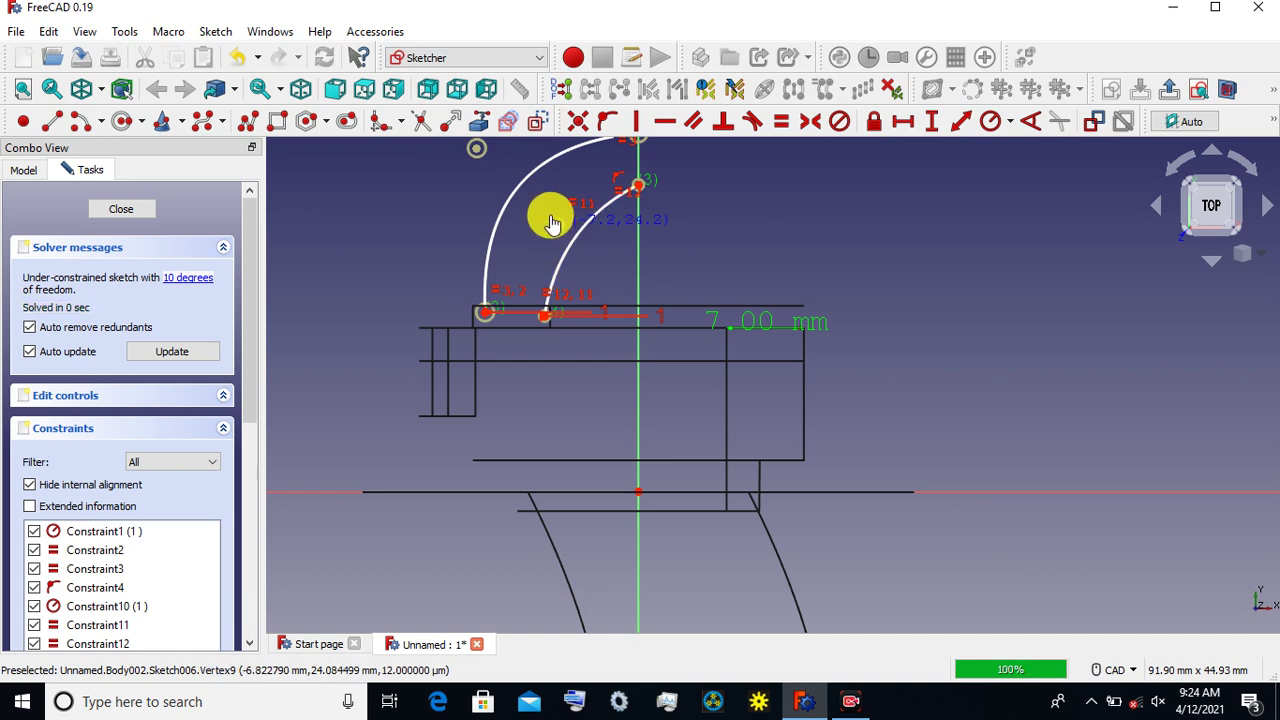
drag(537, 205, 545, 213)
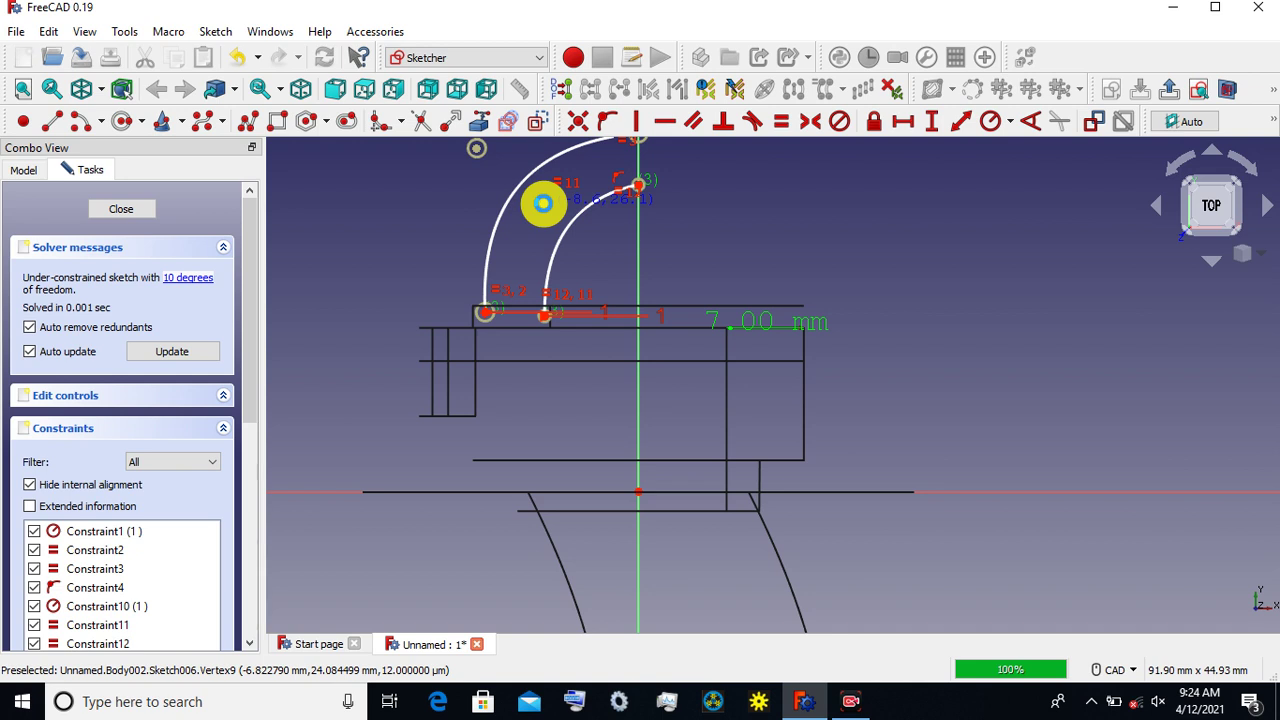
Step: Join the outer and inner curves' top ends with a line segment
middle_drag(717, 217, 668, 326)
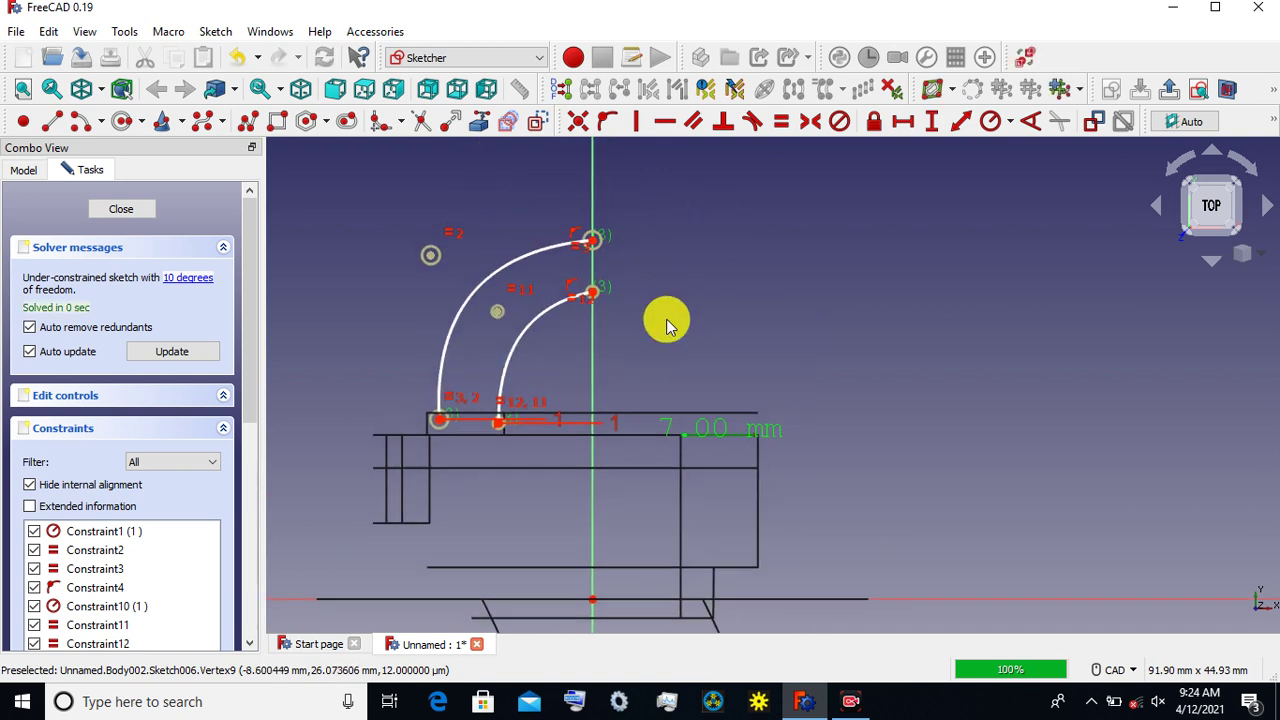
scroll(668, 326, up, 2)
scroll(668, 326, up, 1)
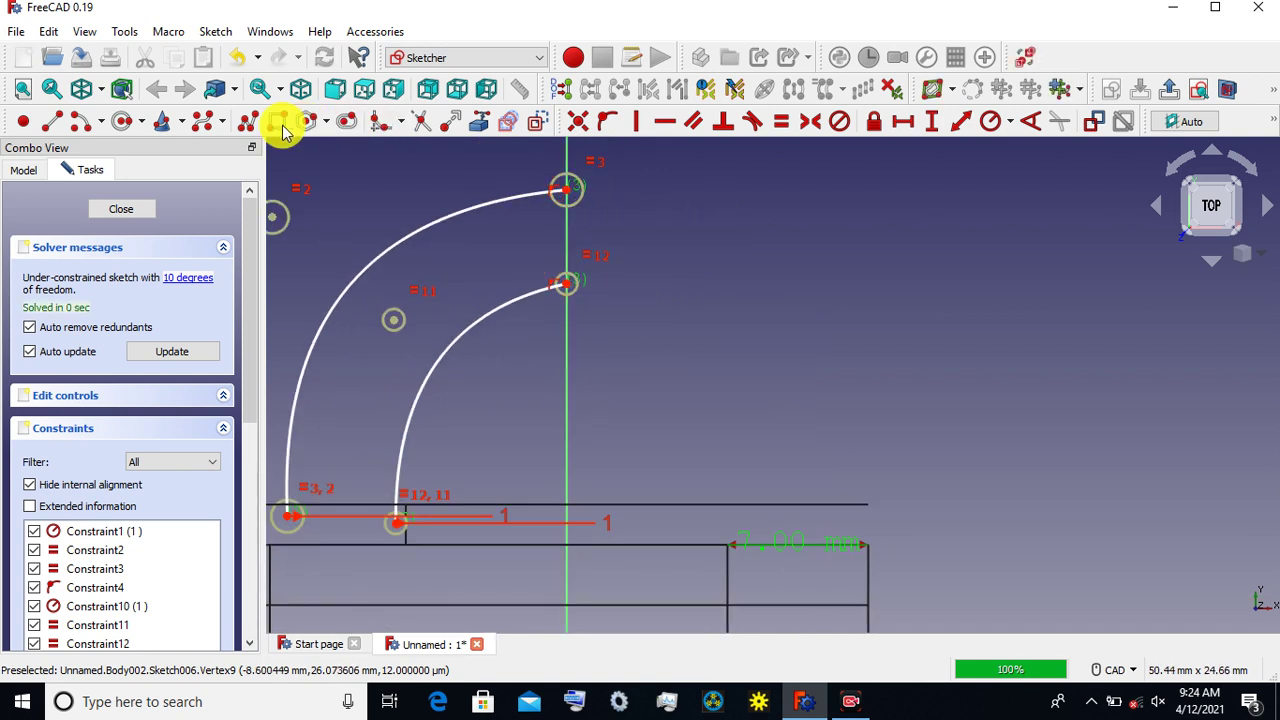
click(75, 122)
click(566, 188)
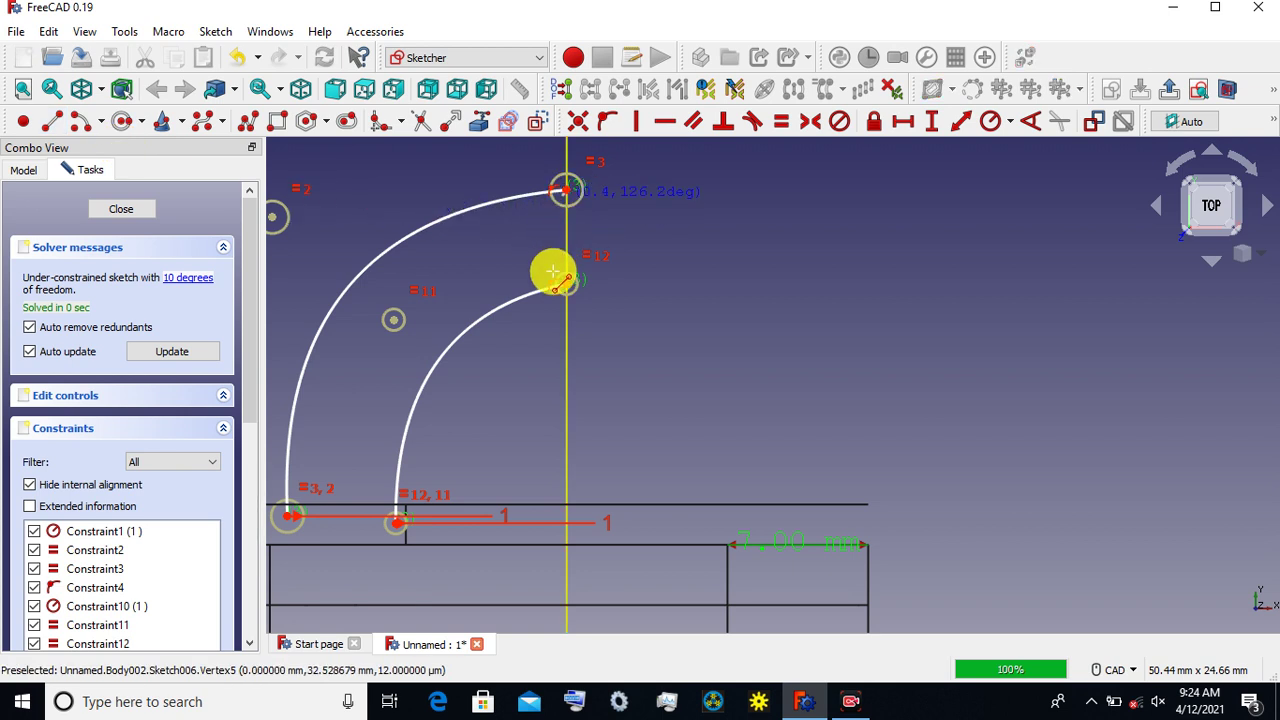
click(606, 281)
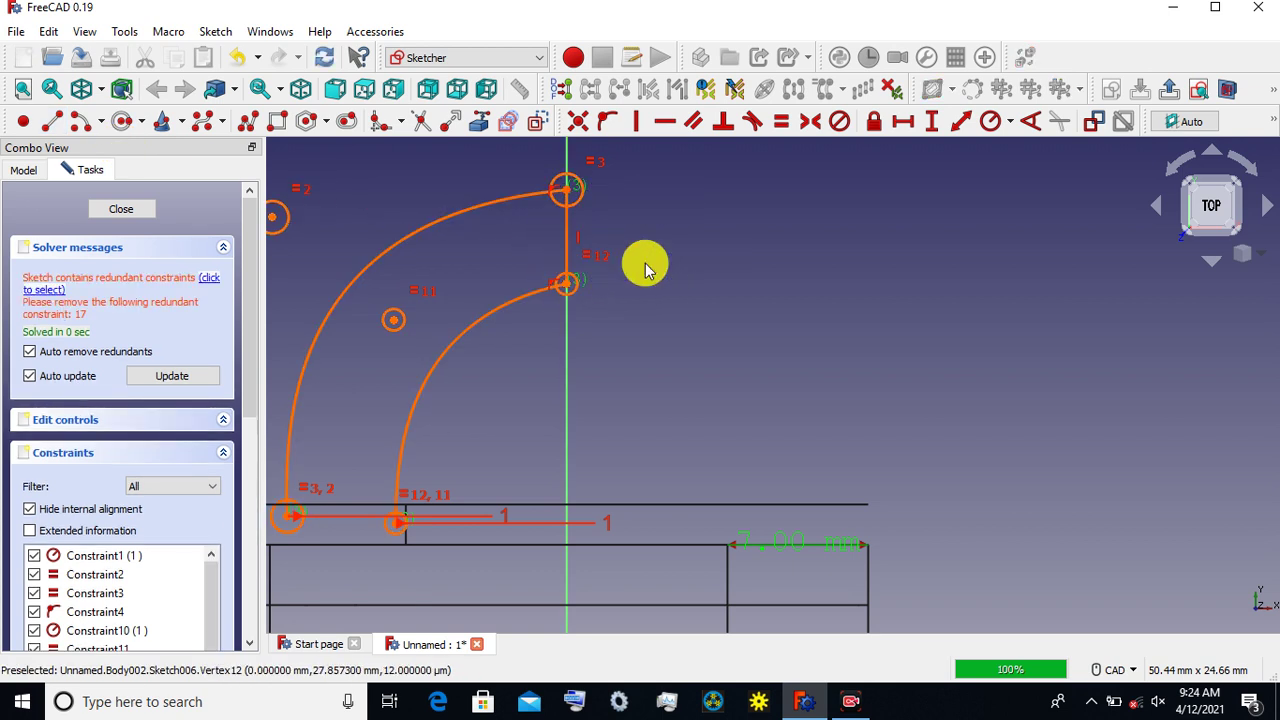
Step: Delete the redundant vertical constraint, Constraint20
drag(249, 403, 251, 509)
drag(211, 409, 213, 452)
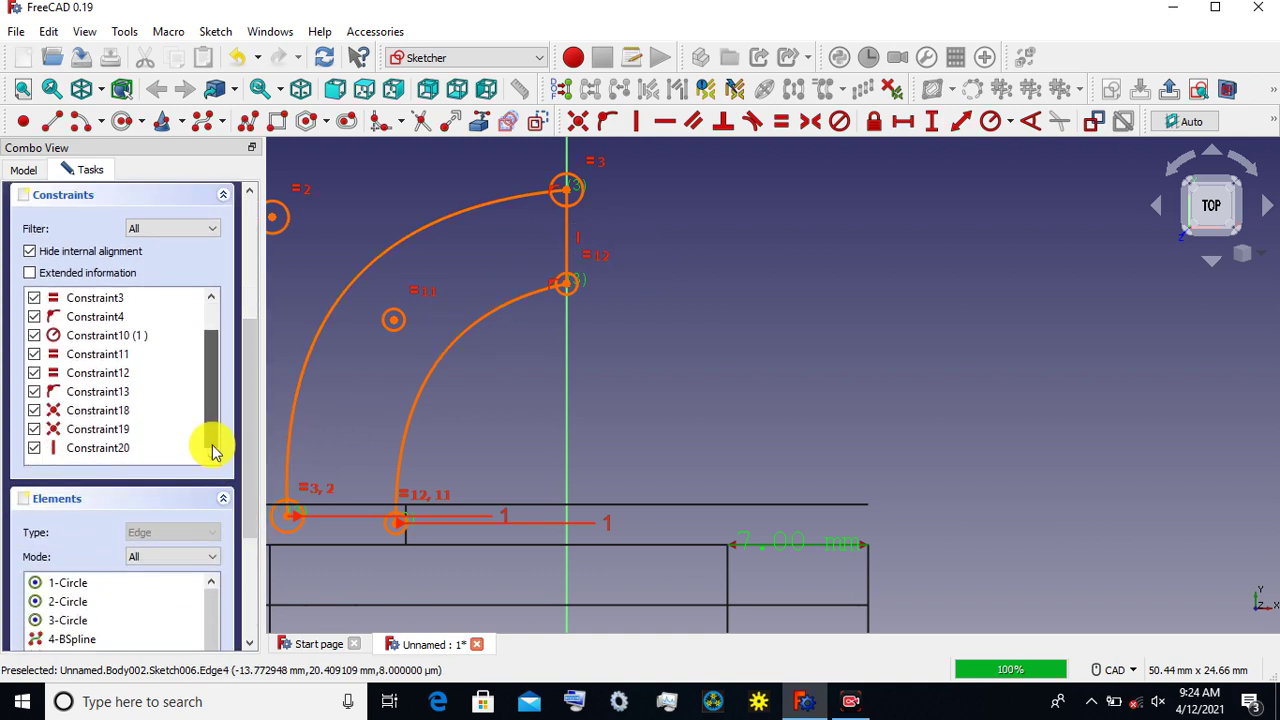
double_click(110, 449)
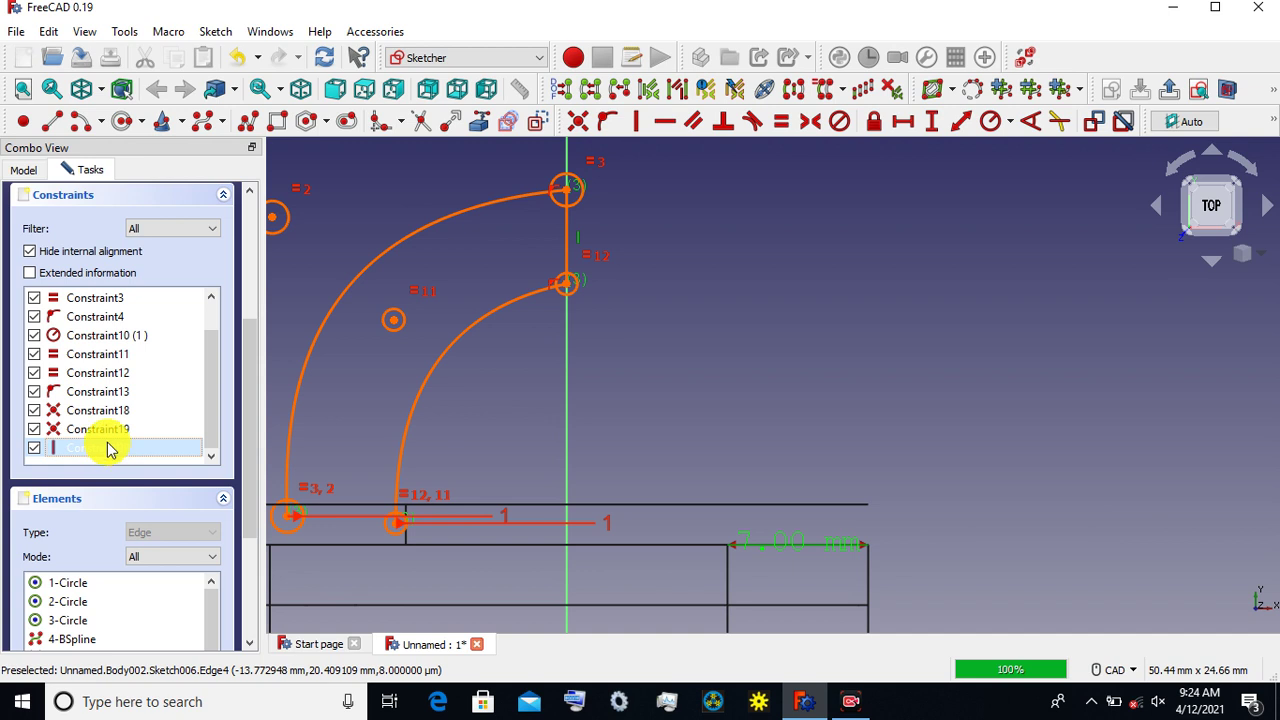
double_click(108, 431)
double_click(110, 449)
right_click(108, 447)
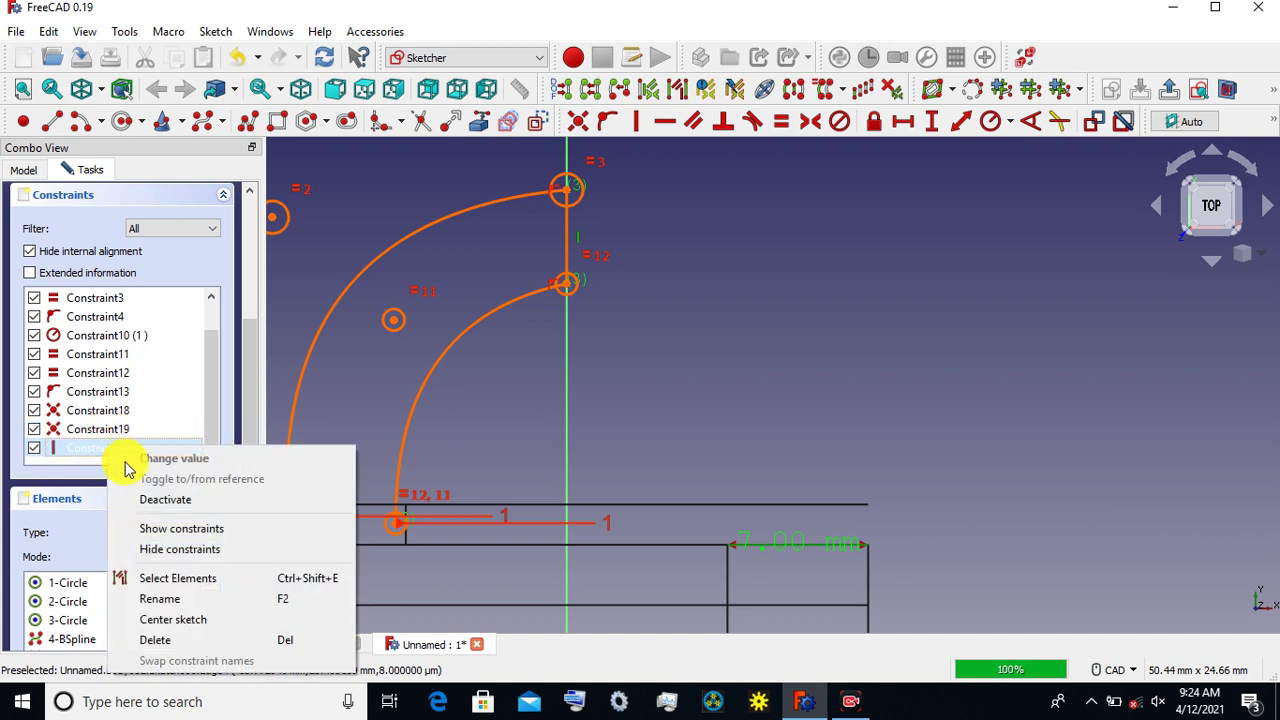
click(152, 641)
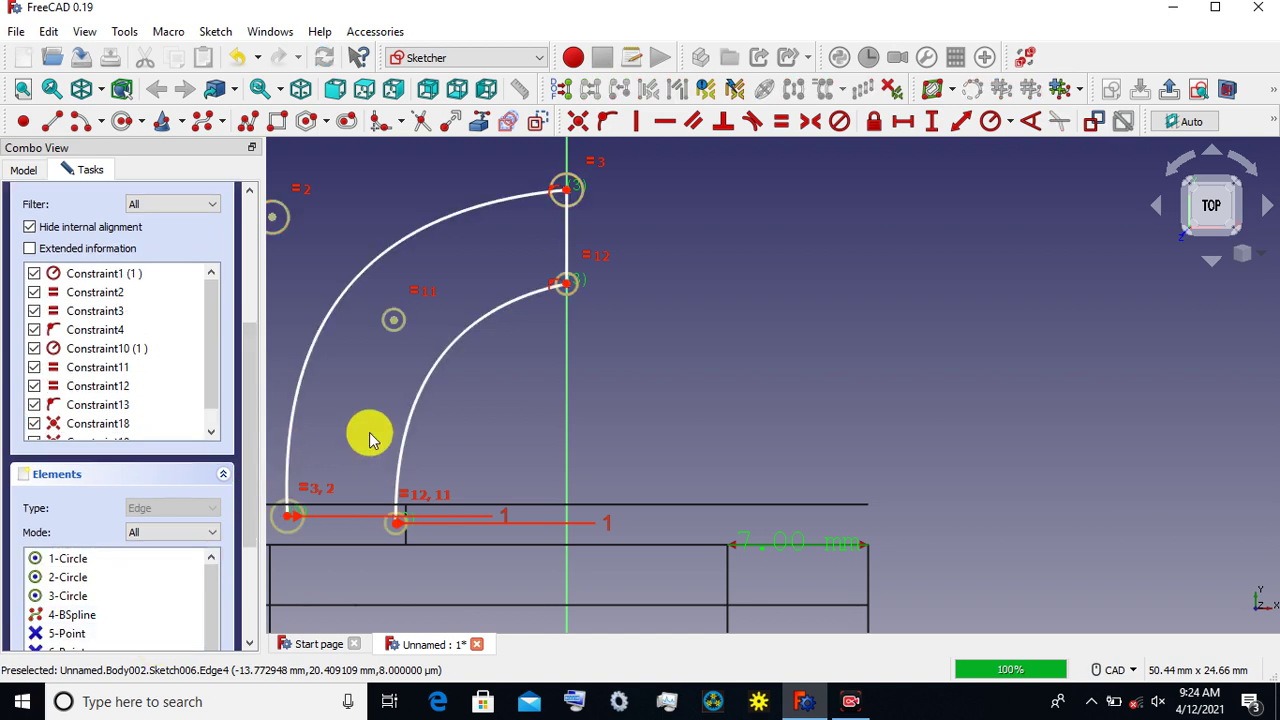
Step: Join the two curves' bottom ends with a horizontally constrained line
middle_drag(370, 440, 534, 369)
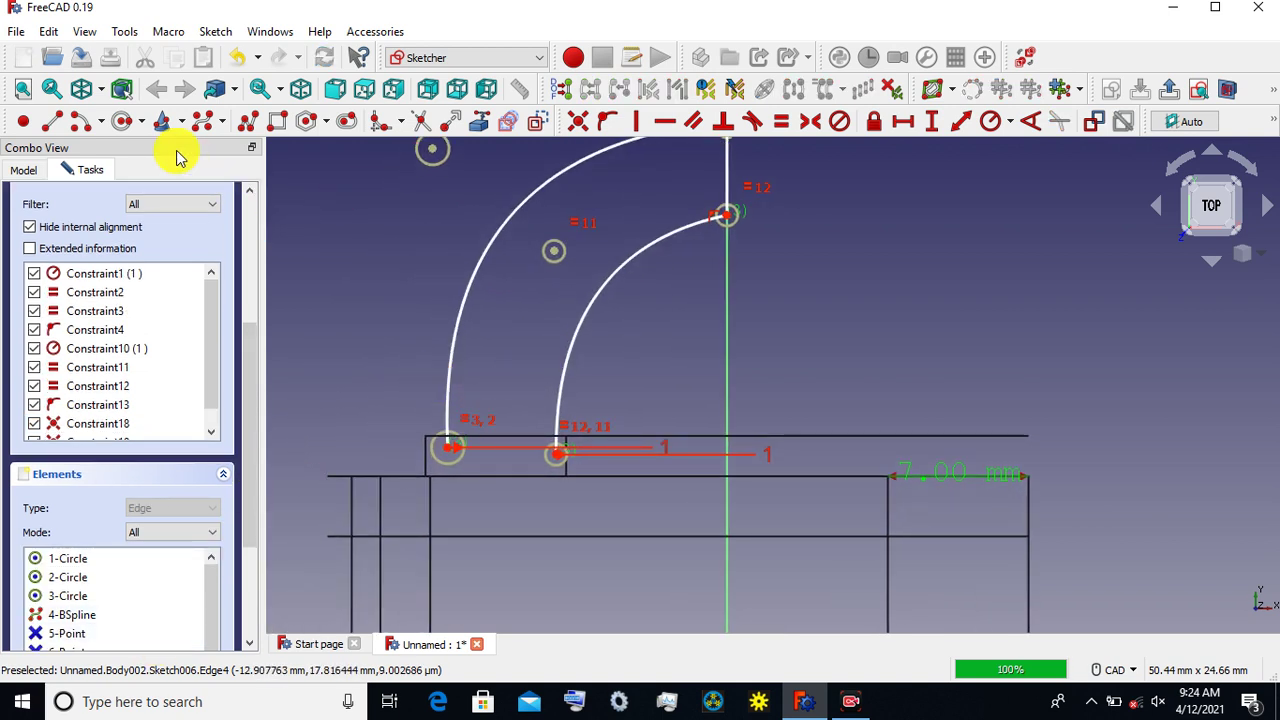
click(53, 121)
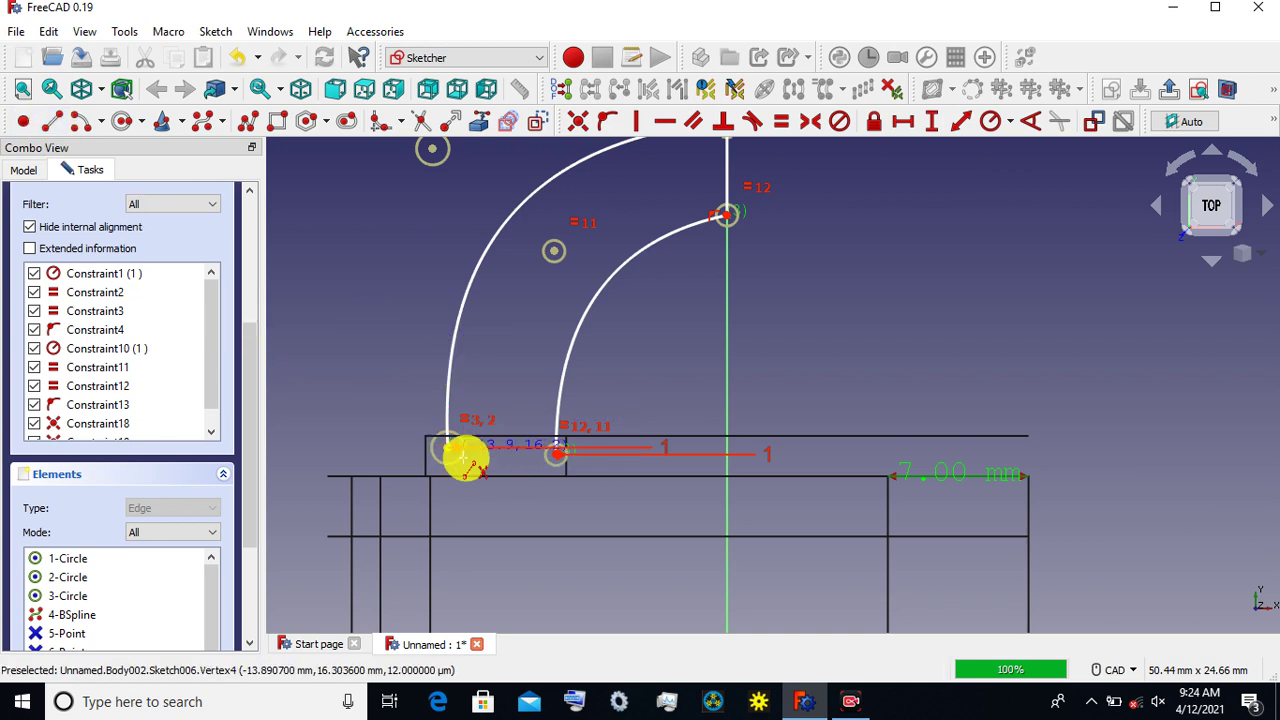
drag(463, 457, 553, 455)
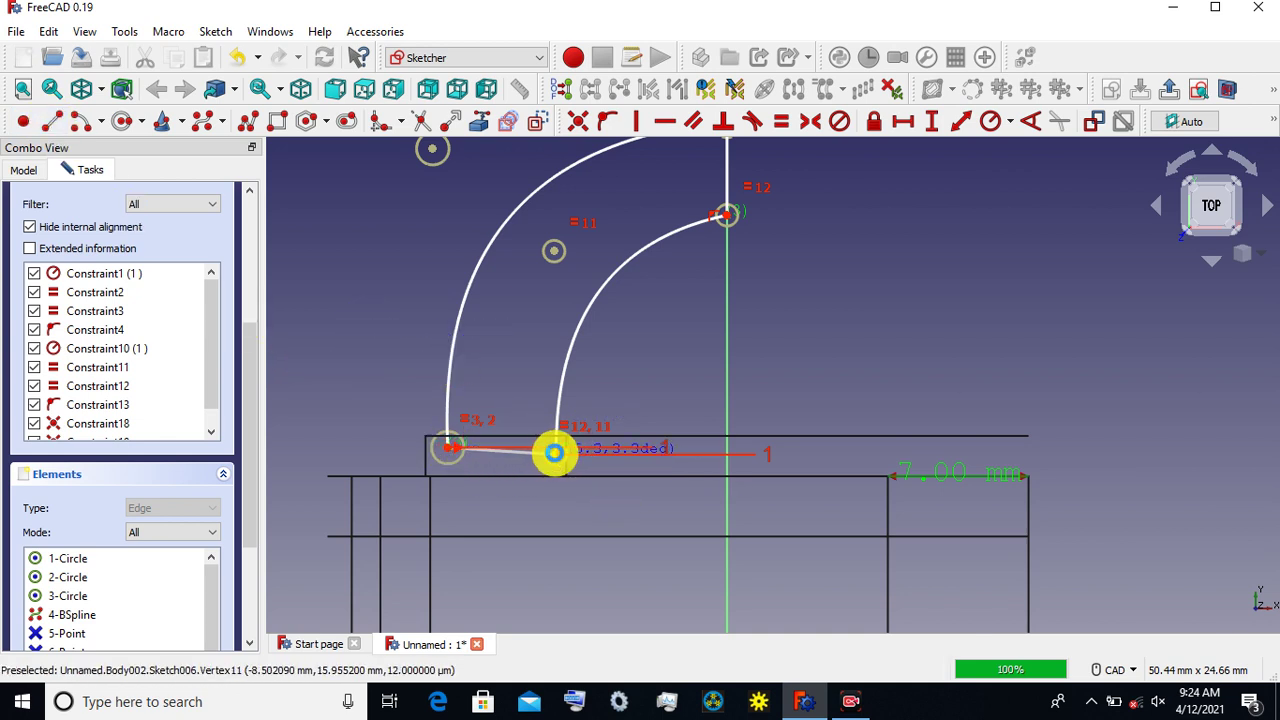
click(553, 455)
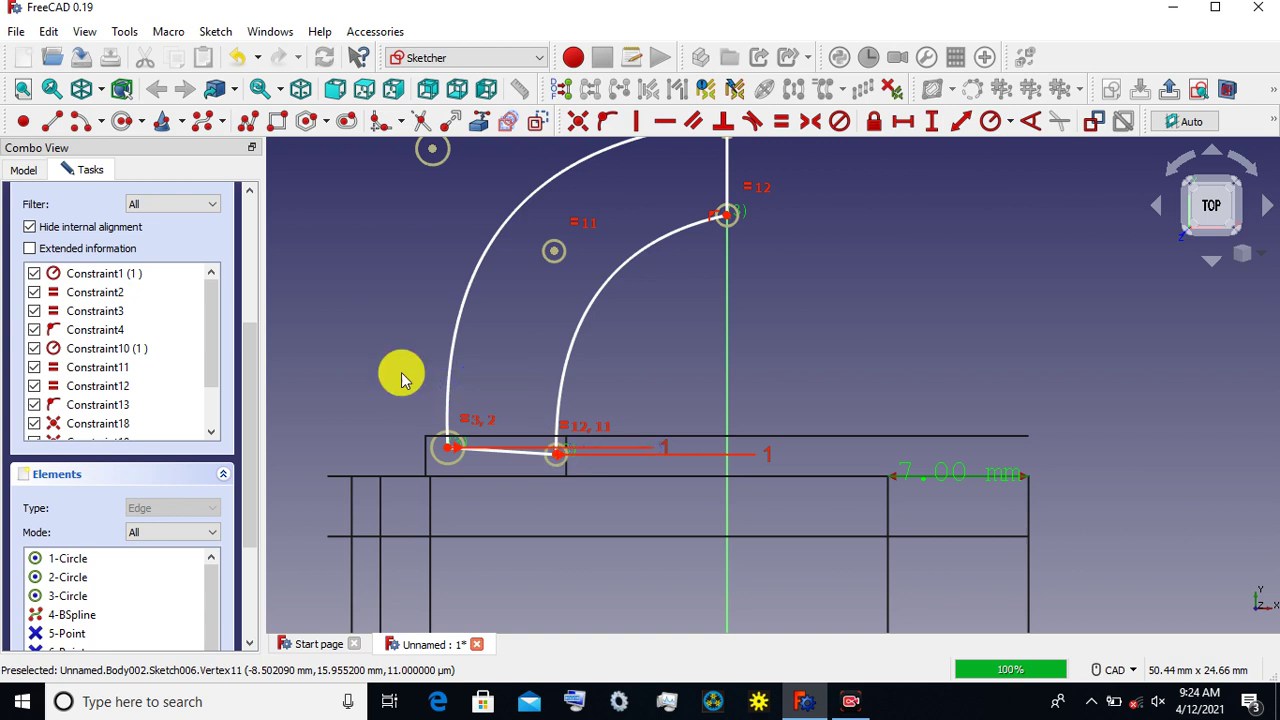
click(505, 457)
click(653, 121)
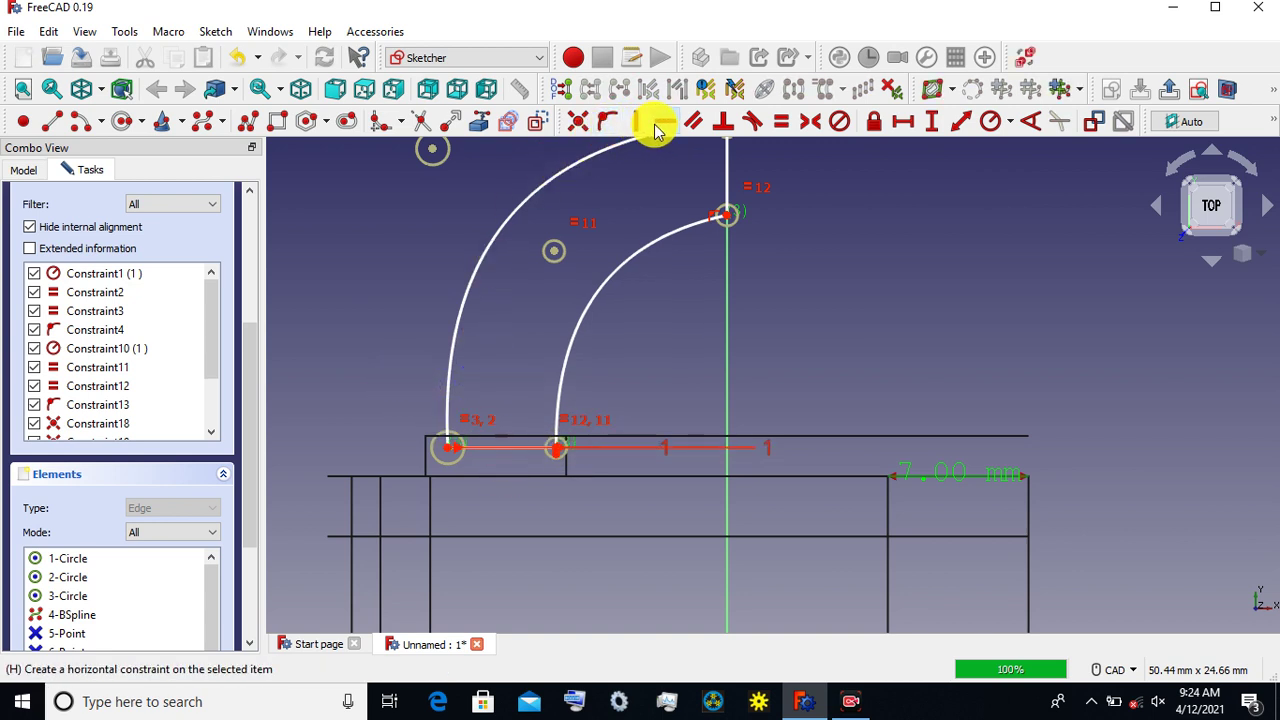
Step: Move the top ends up the axis and adjust both curves' control points to reshape them
scroll(651, 297, down, 2)
scroll(622, 338, down, 4)
scroll(622, 338, down, 2)
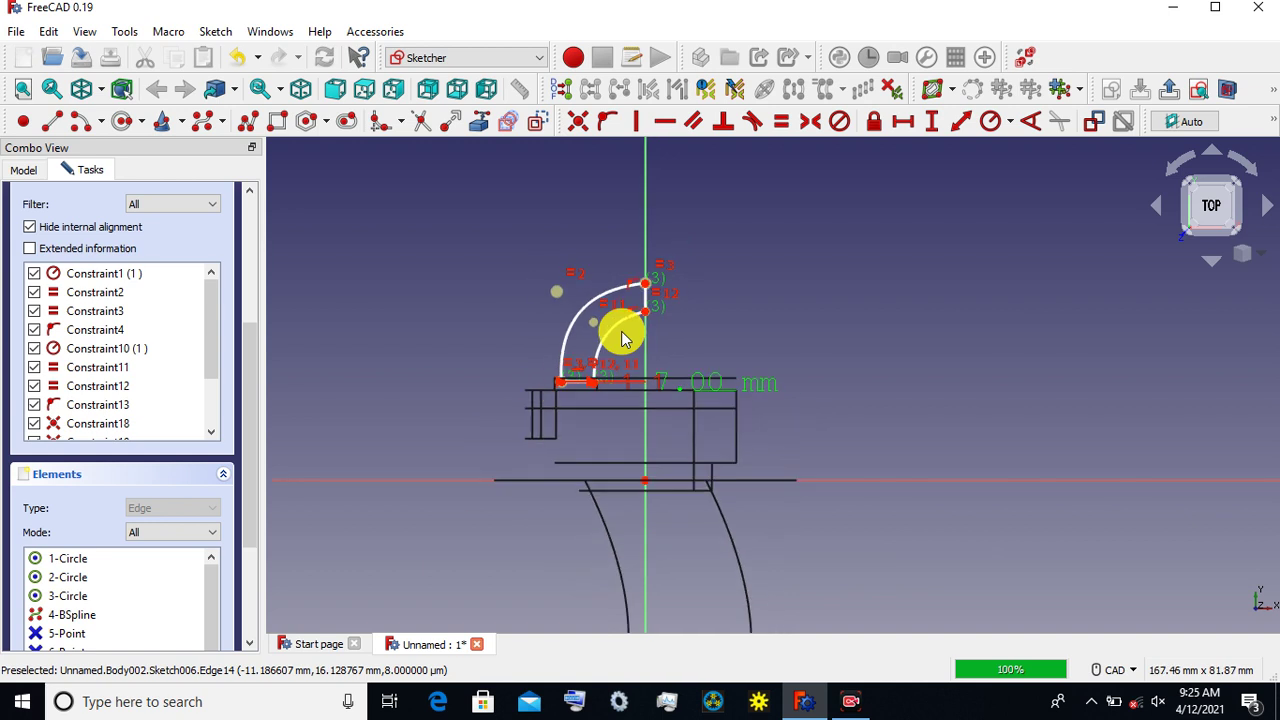
scroll(621, 338, down, 2)
scroll(620, 364, down, 3)
scroll(620, 364, up, 3)
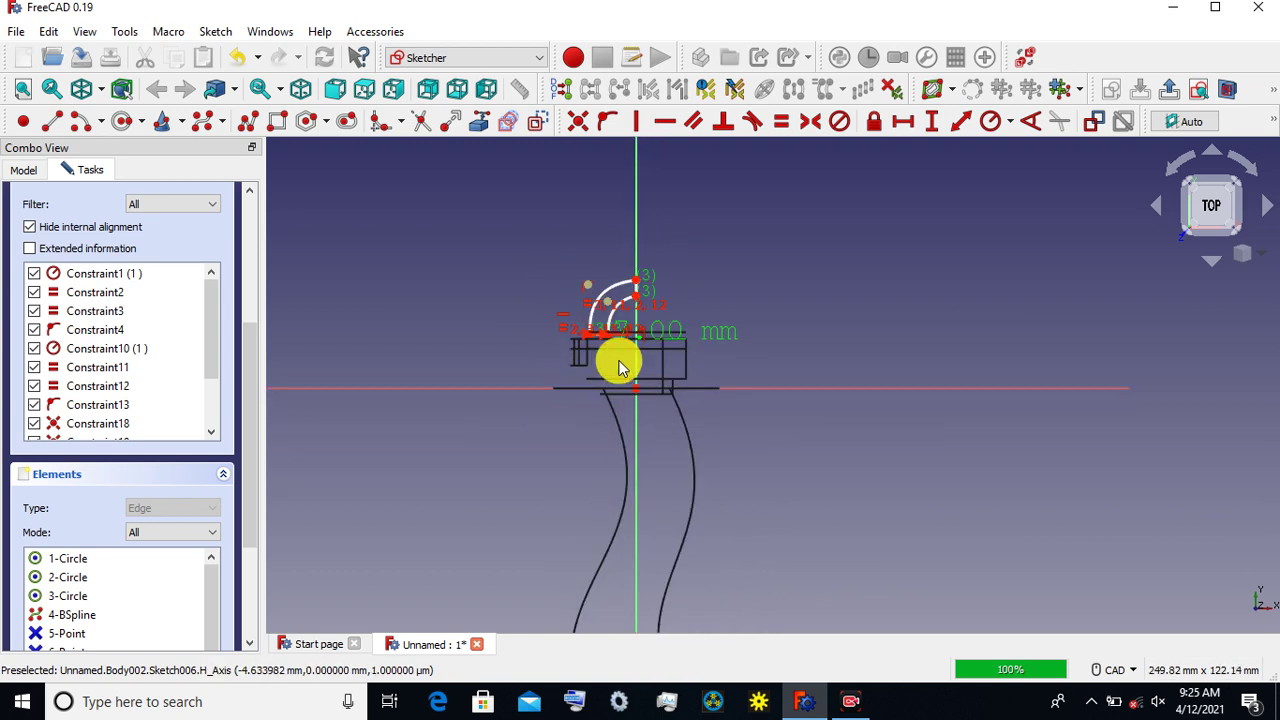
scroll(638, 297, up, 2)
scroll(630, 312, up, 3)
scroll(586, 360, up, 1)
scroll(591, 306, up, 2)
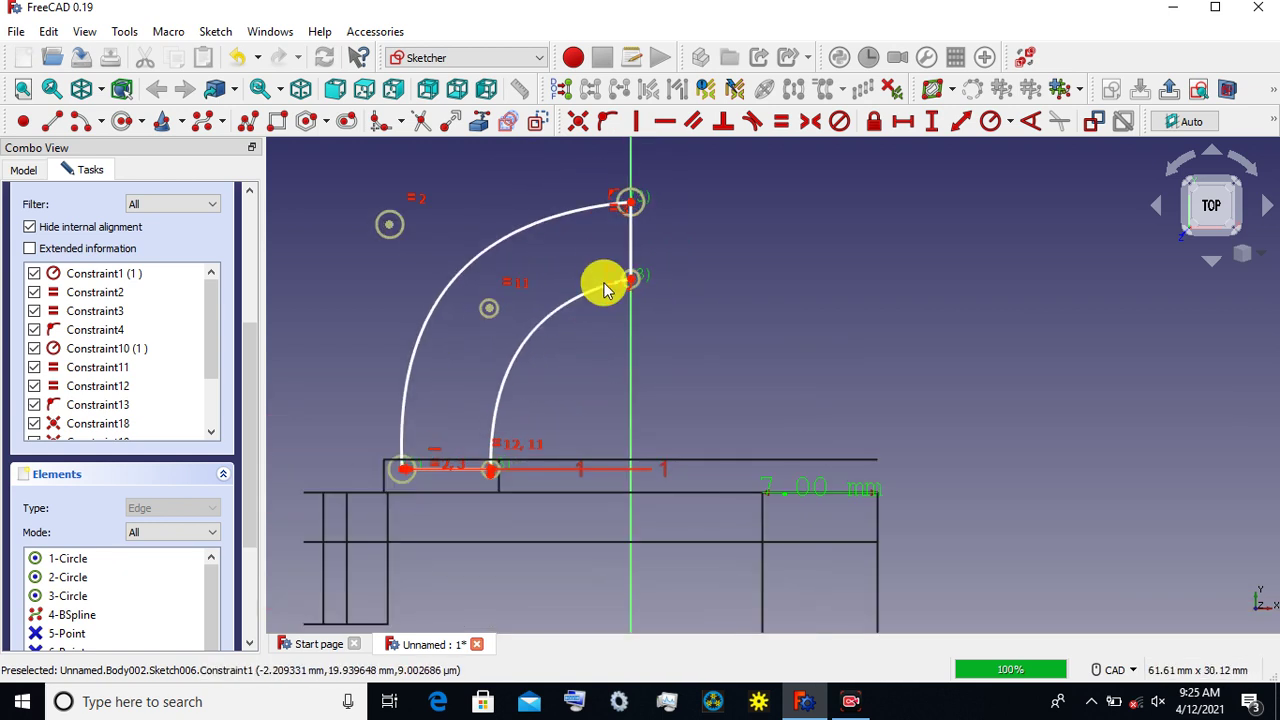
drag(630, 235, 631, 234)
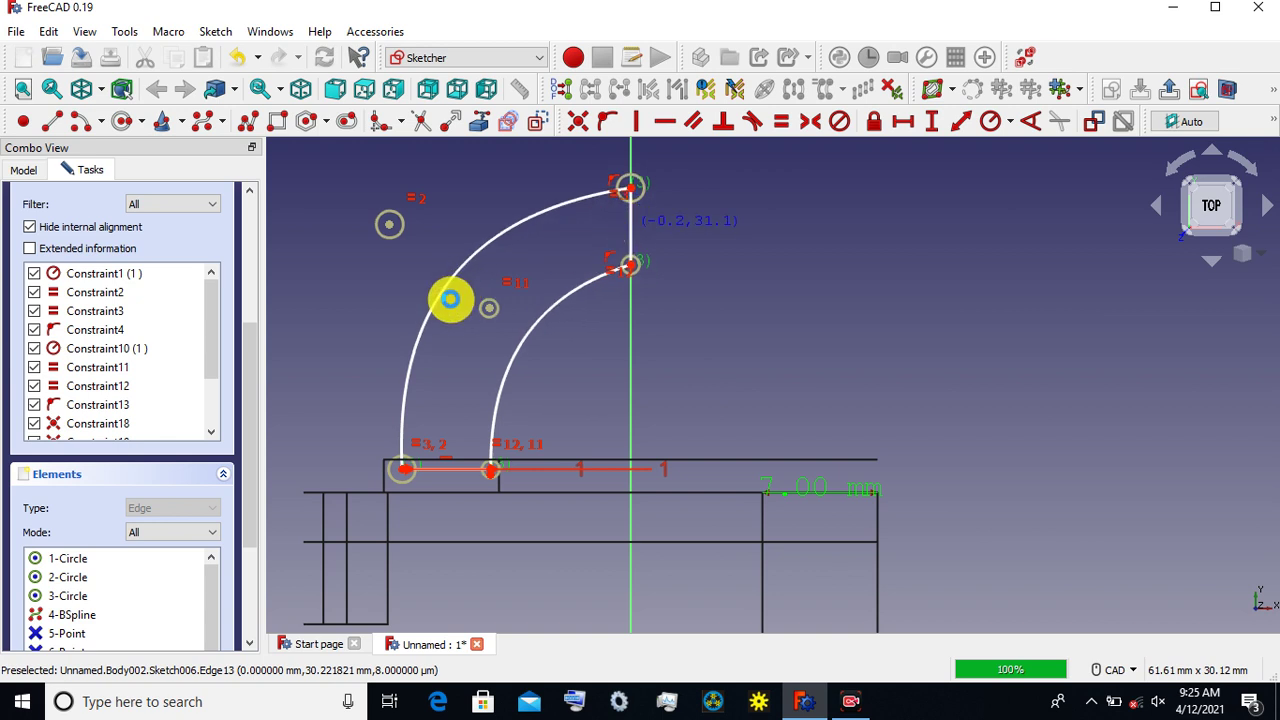
click(477, 322)
drag(390, 230, 382, 229)
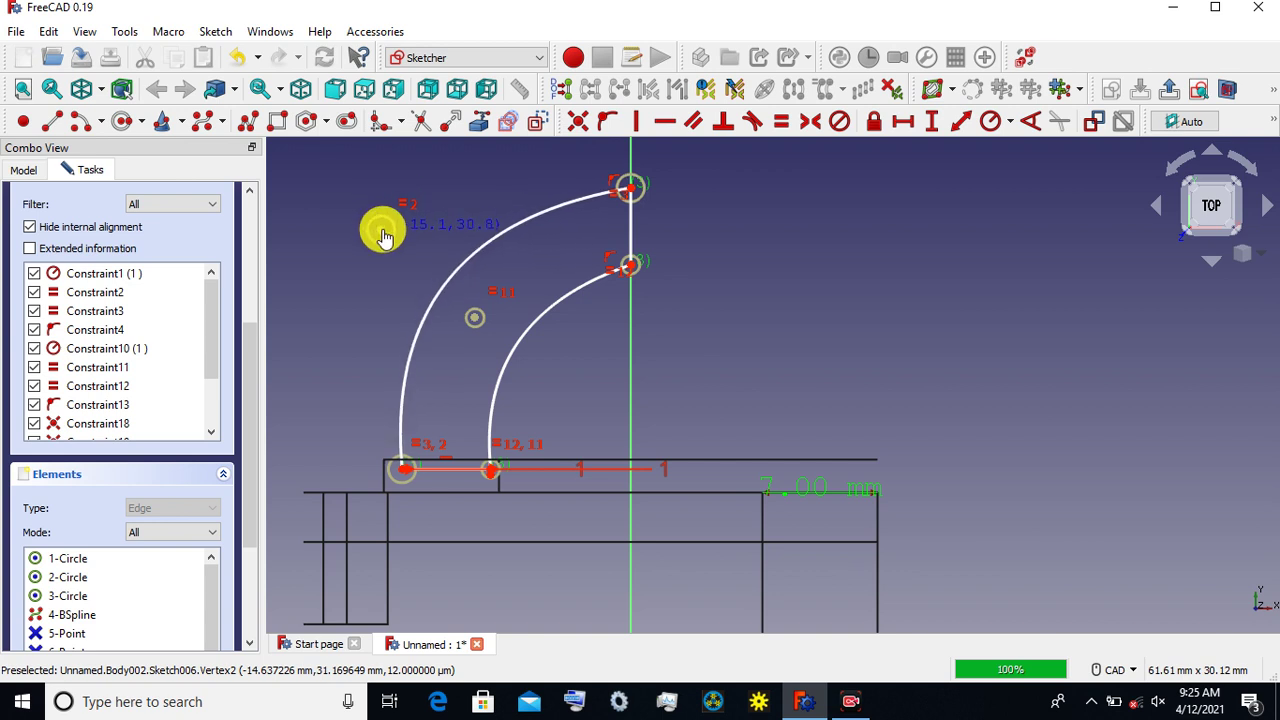
drag(475, 322, 478, 320)
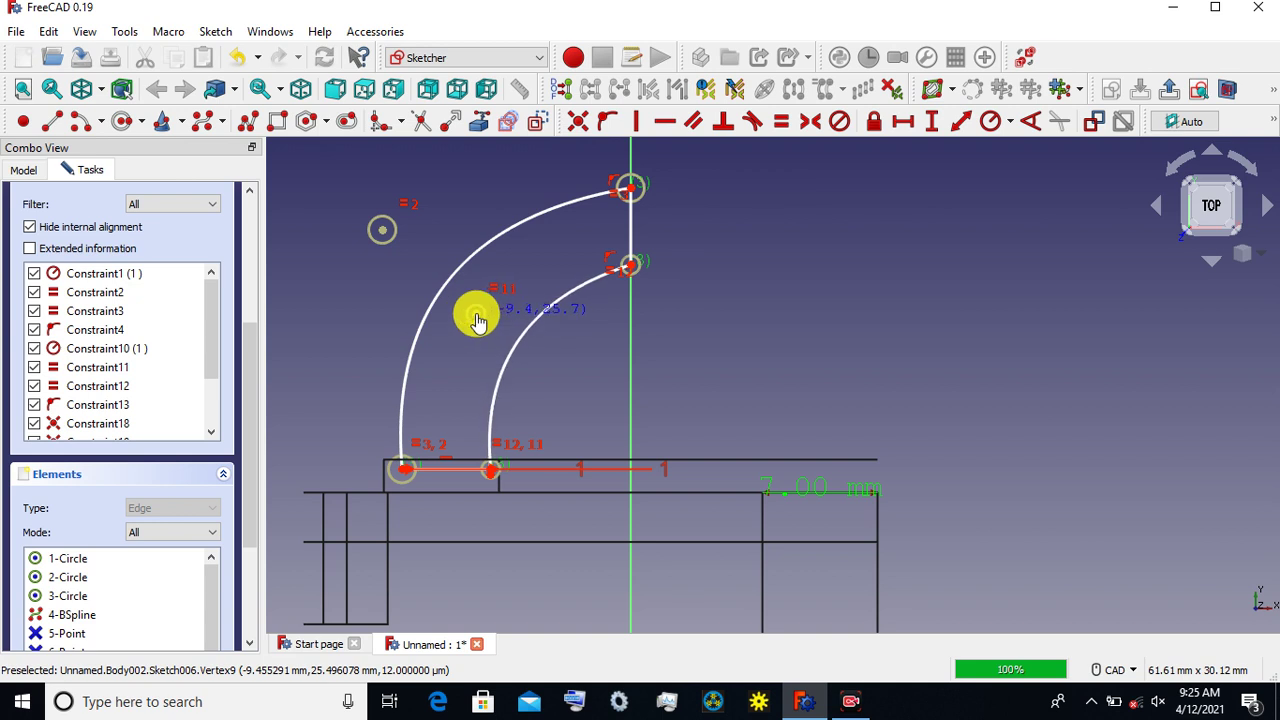
drag(478, 320, 476, 316)
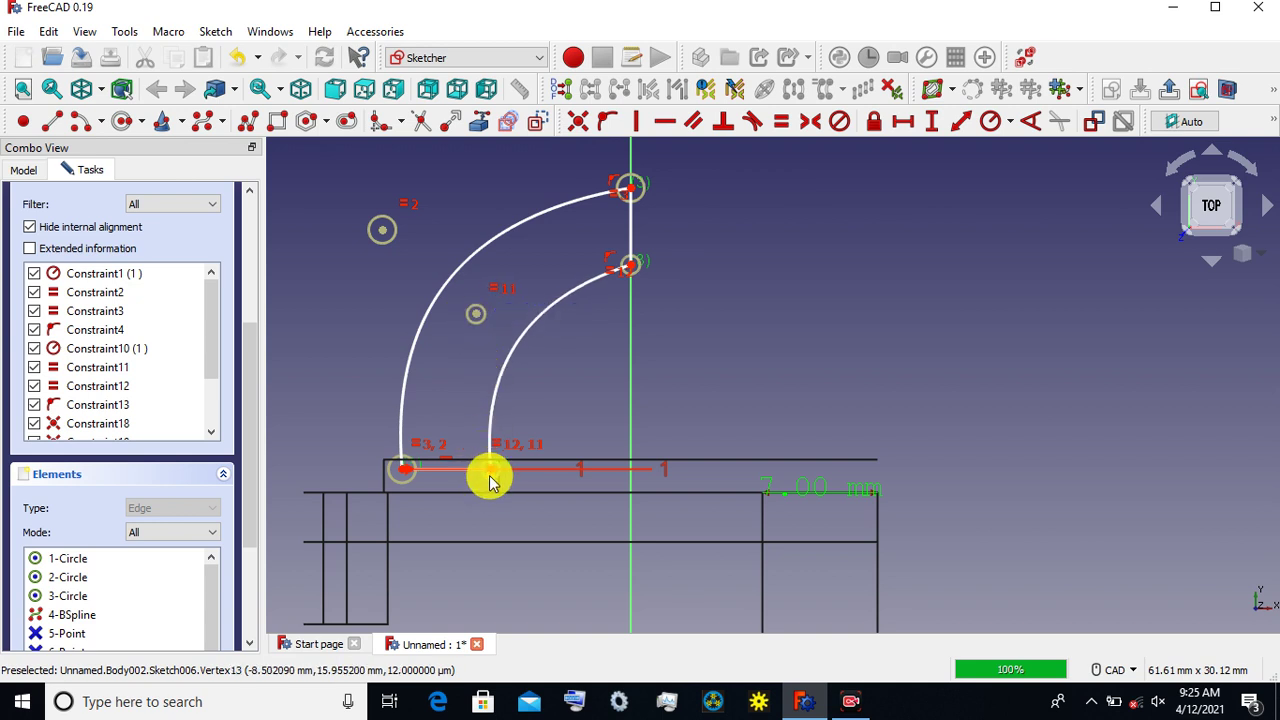
Step: Frame the whole bottle profile and close the sketch
scroll(489, 481, up, 5)
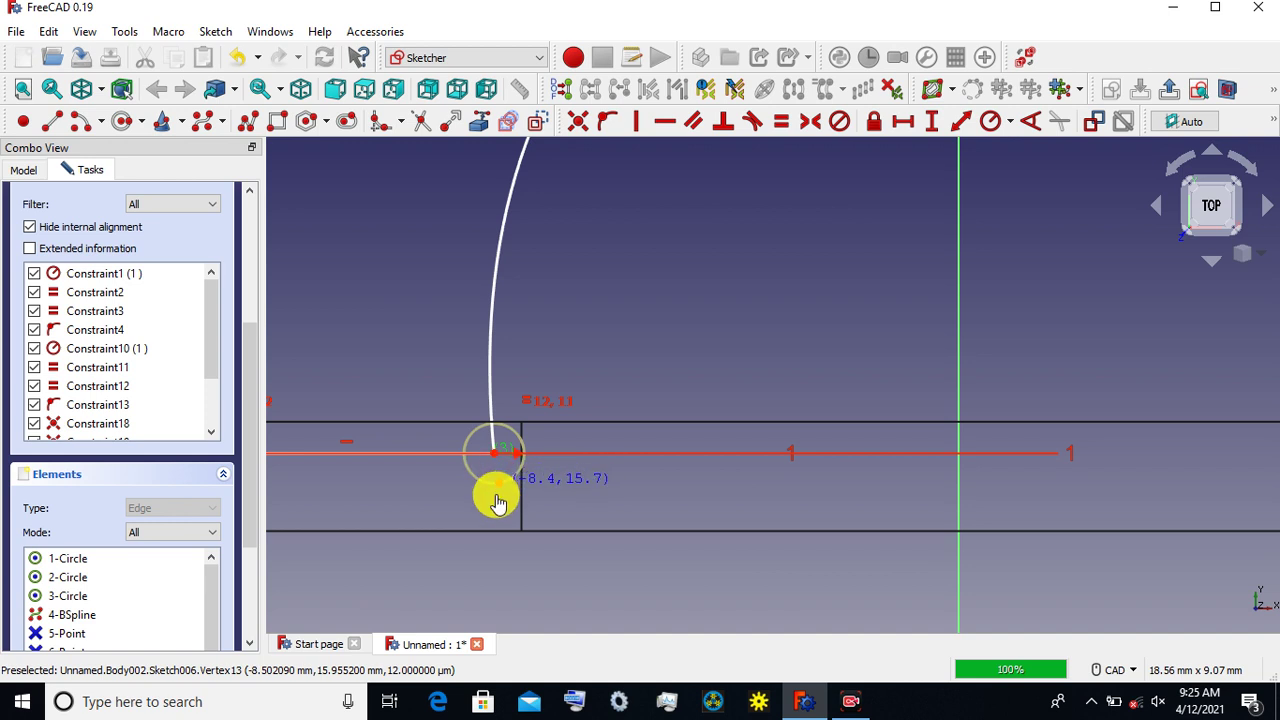
scroll(474, 502, down, 3)
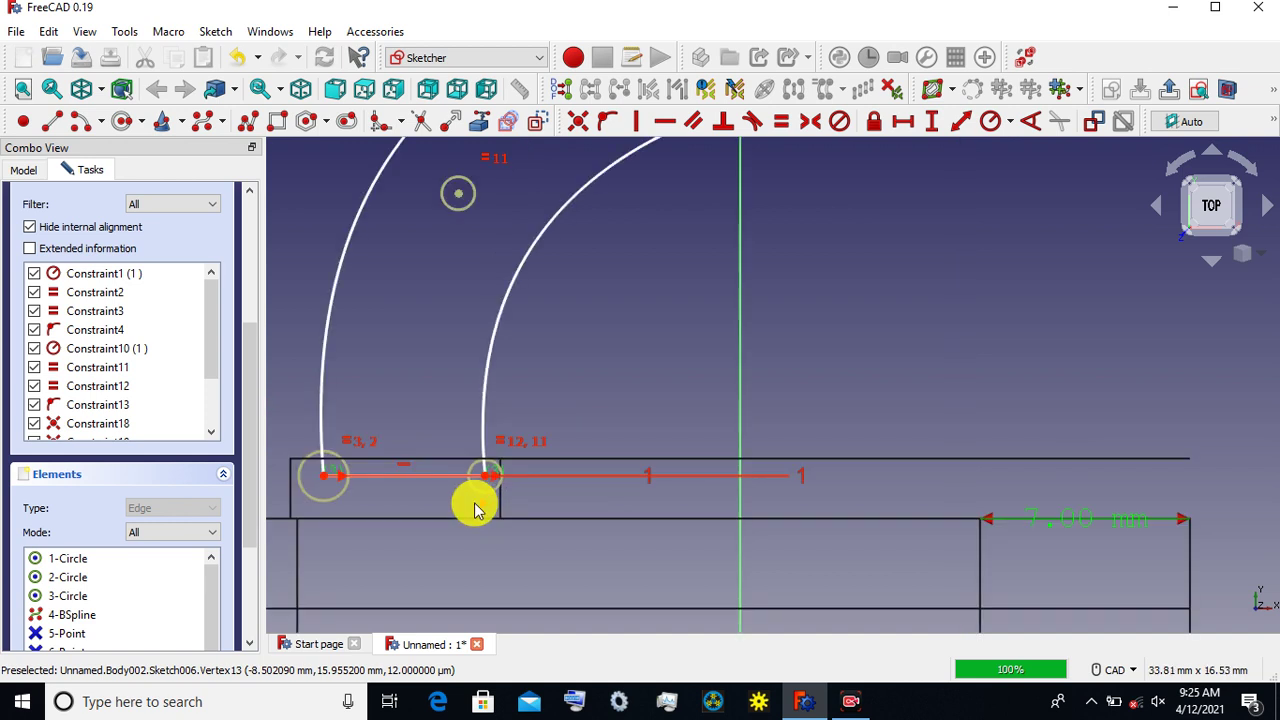
scroll(474, 507, down, 1)
scroll(471, 506, down, 3)
scroll(471, 506, down, 2)
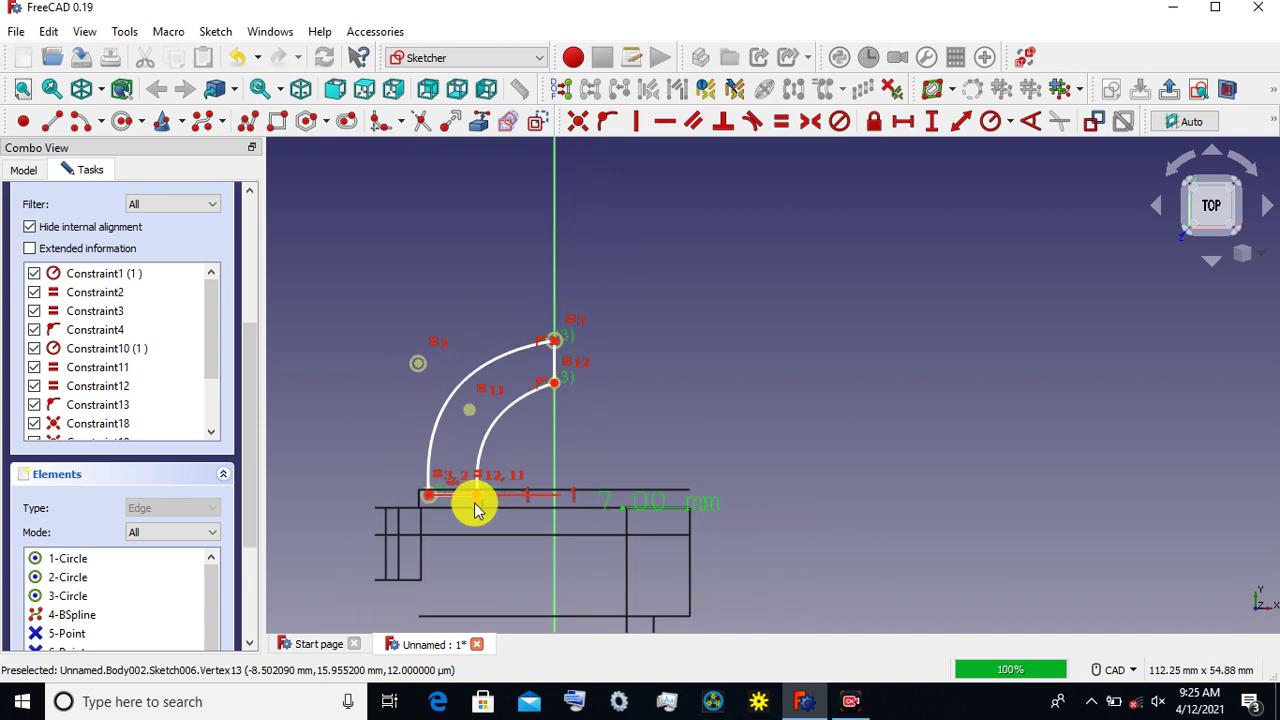
middle_drag(470, 455, 503, 383)
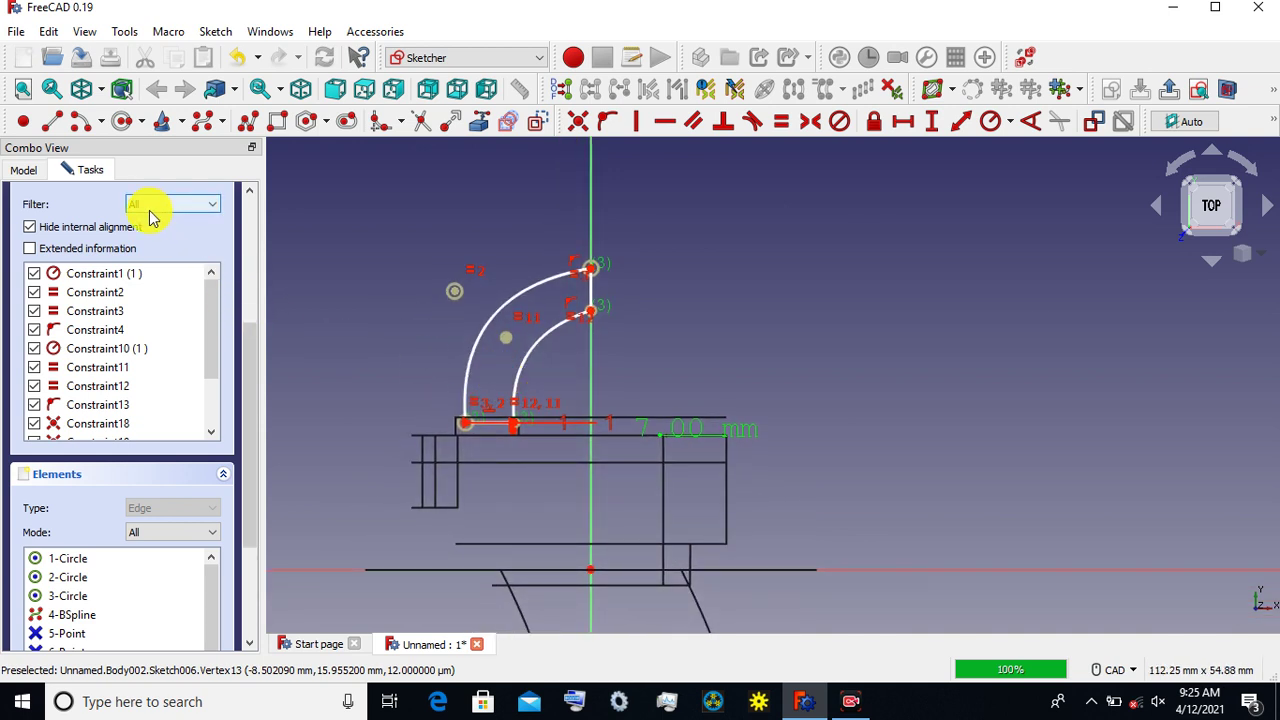
drag(246, 357, 246, 228)
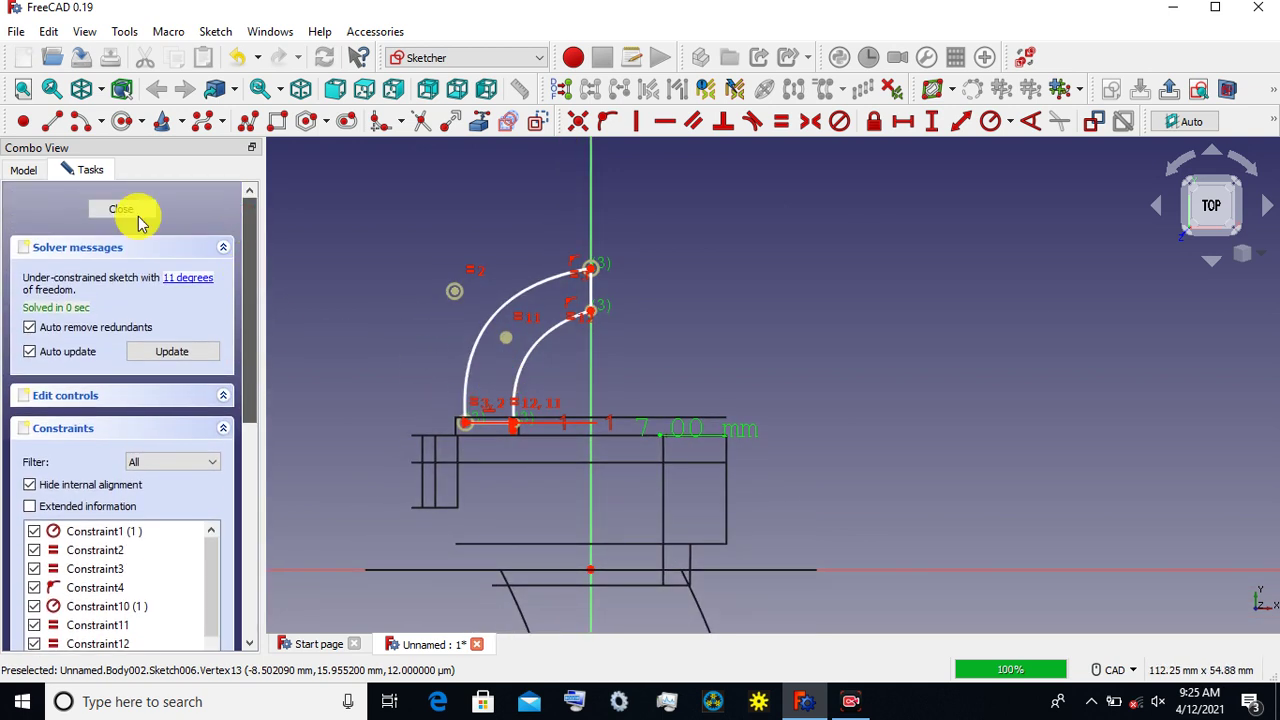
click(100, 208)
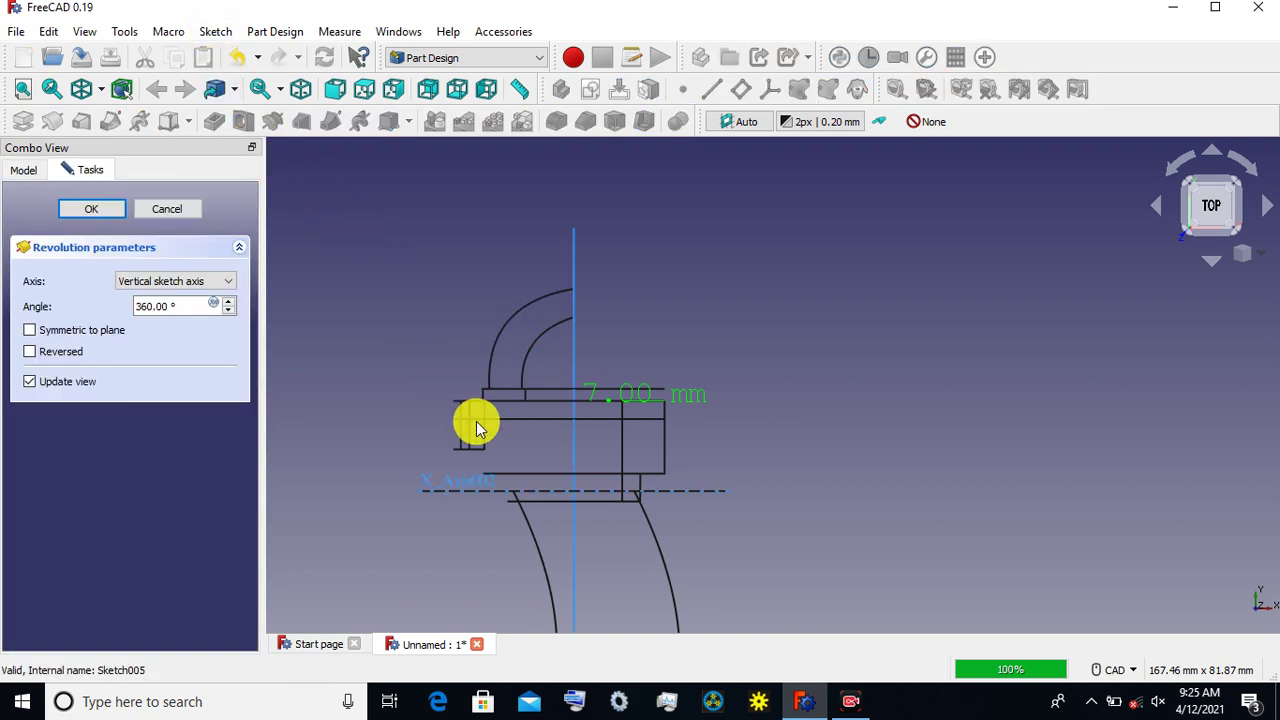
Step: Set the revolution axis to Base Y axis, keeping the 360° angle
scroll(536, 488, down, 2)
scroll(583, 558, down, 2)
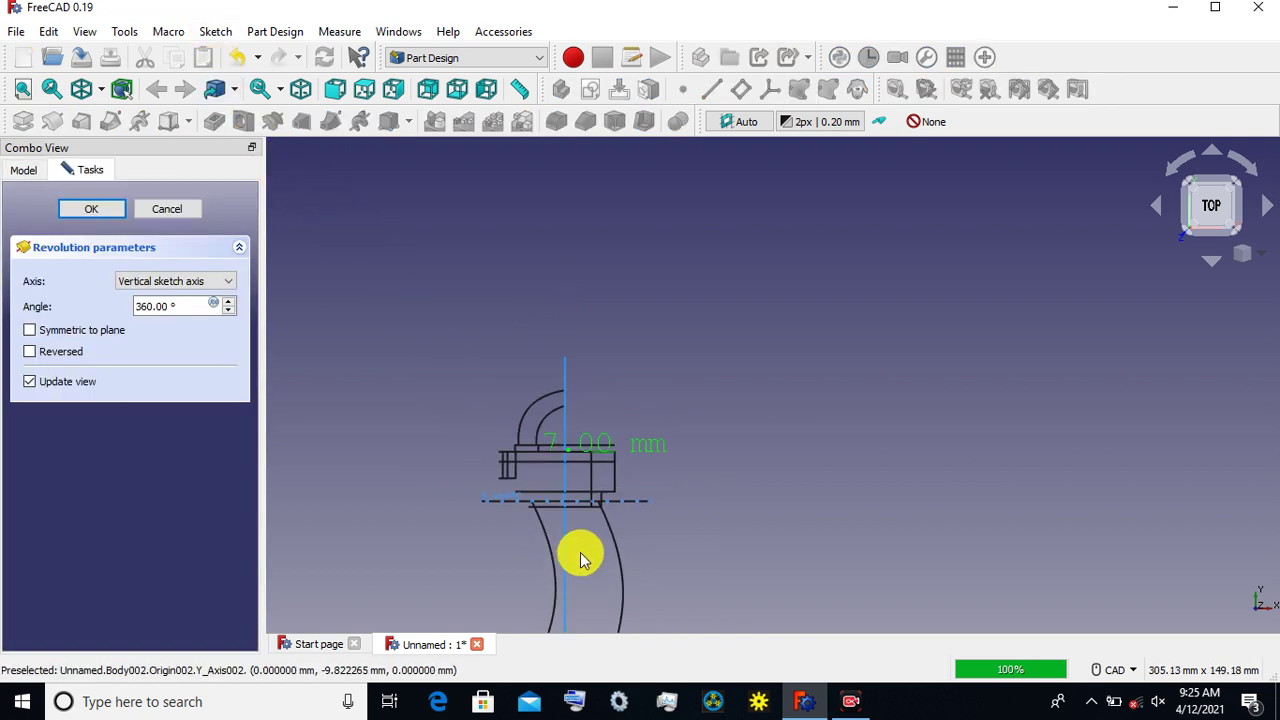
click(187, 281)
click(170, 332)
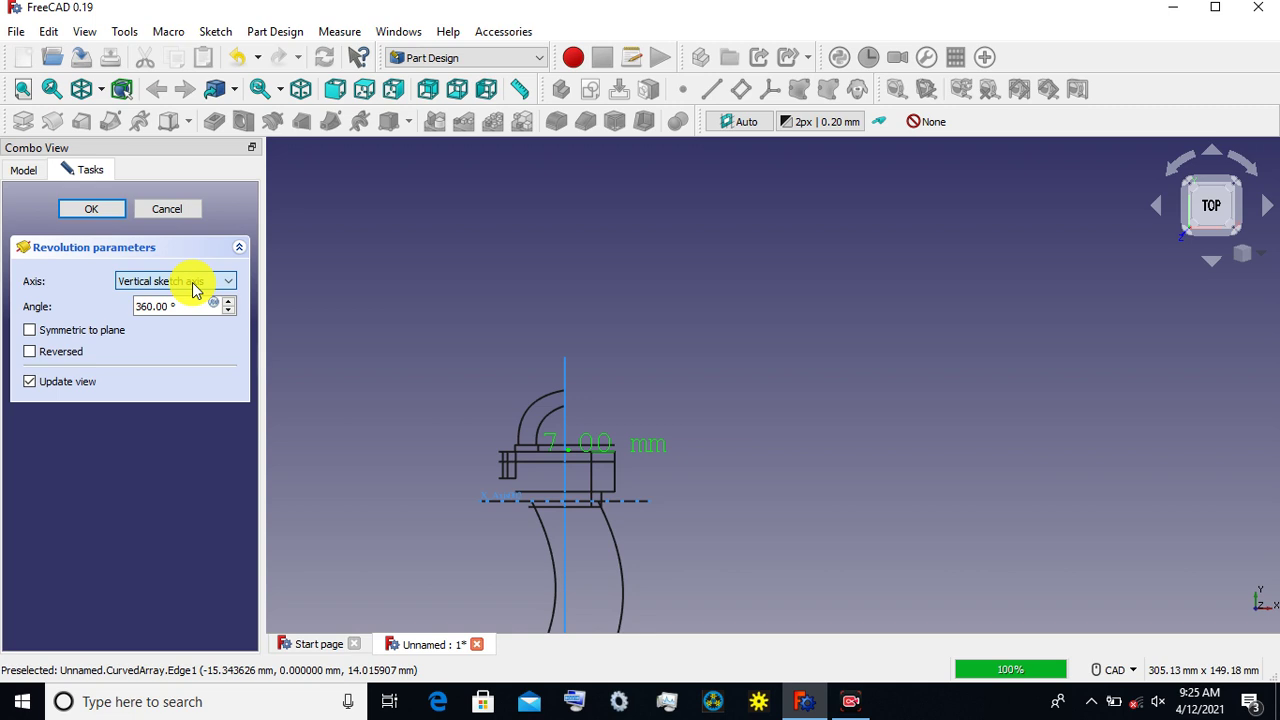
scroll(192, 282, down, 2)
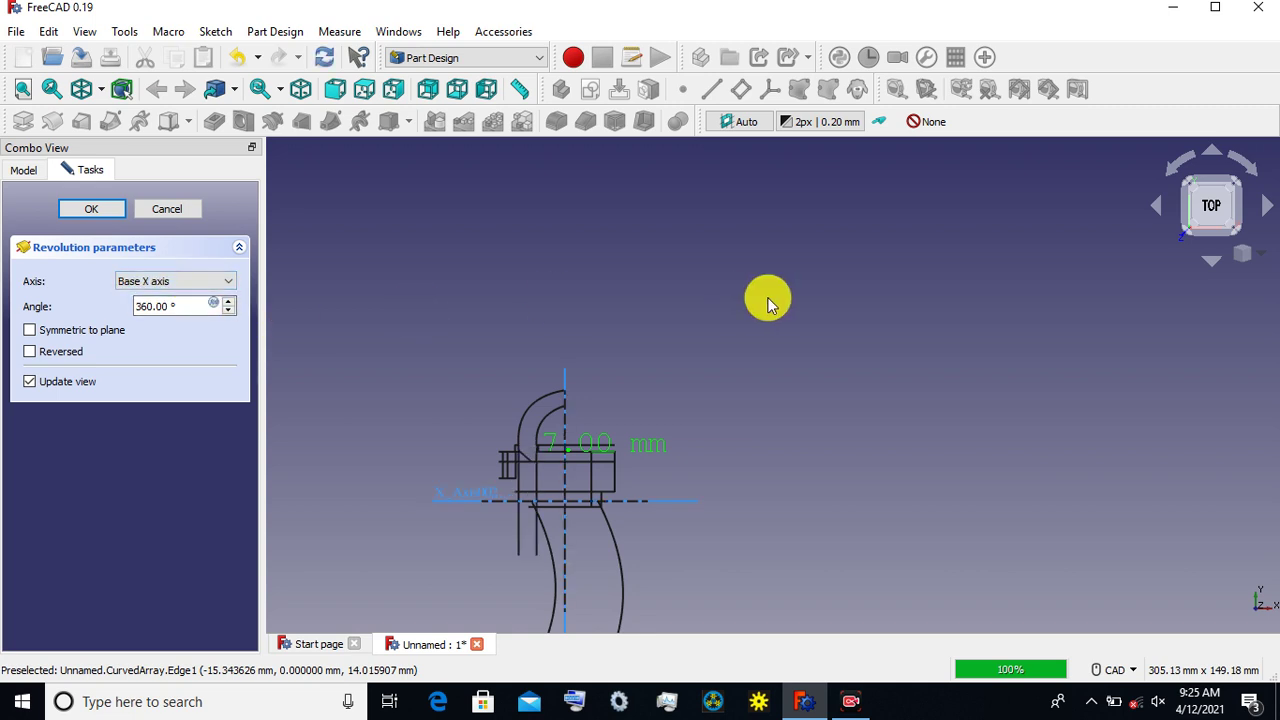
click(180, 286)
click(166, 333)
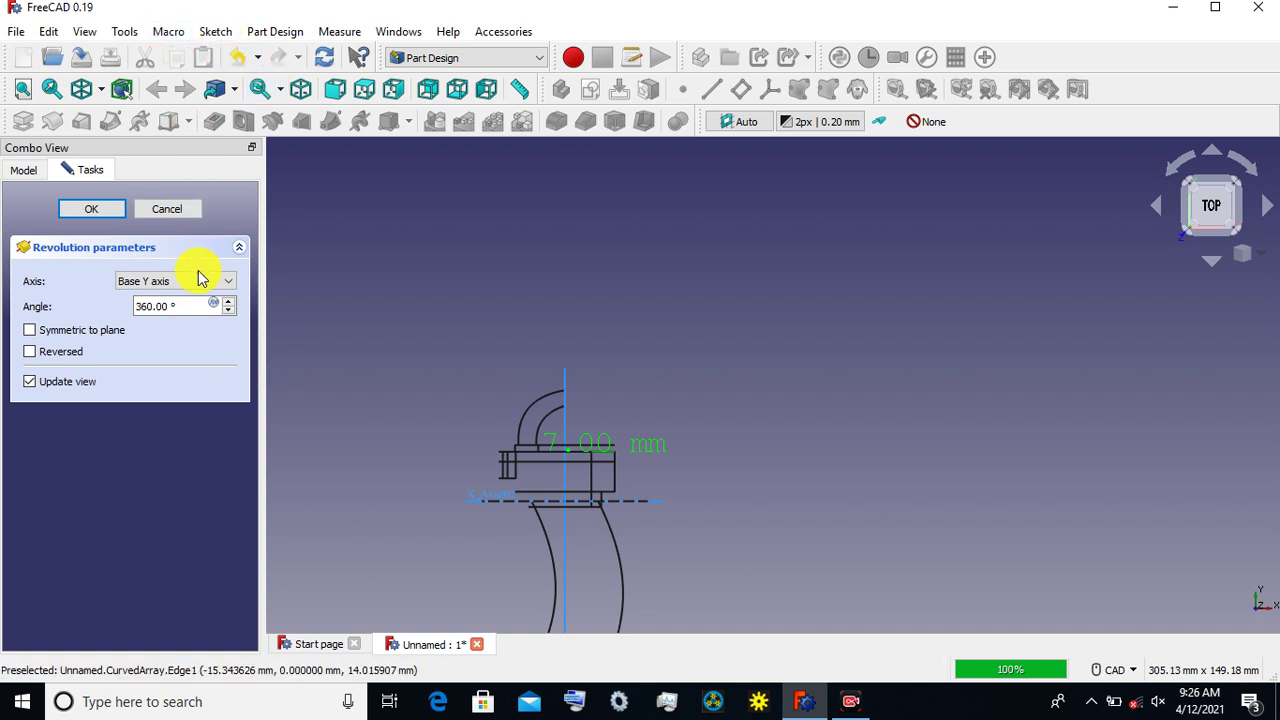
Step: Switch the display to Flat lines to see the shaded dome preview
scroll(590, 435, up, 3)
scroll(551, 405, up, 3)
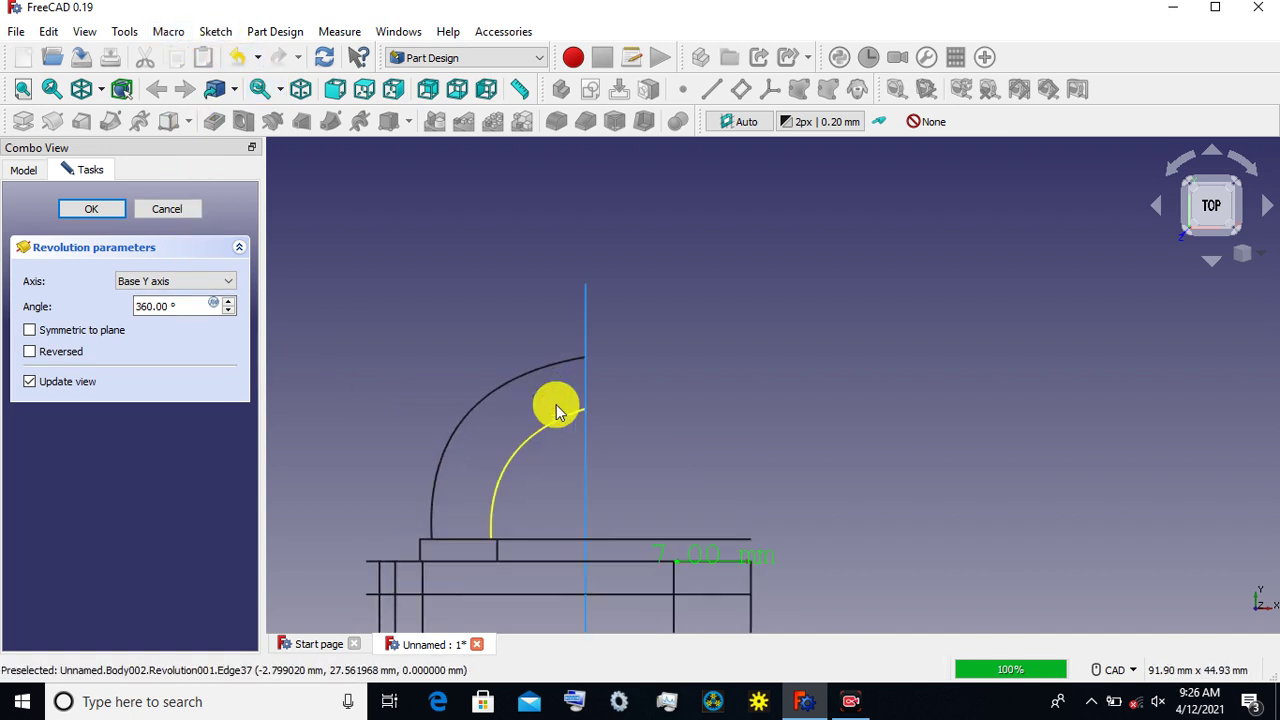
click(101, 89)
click(115, 240)
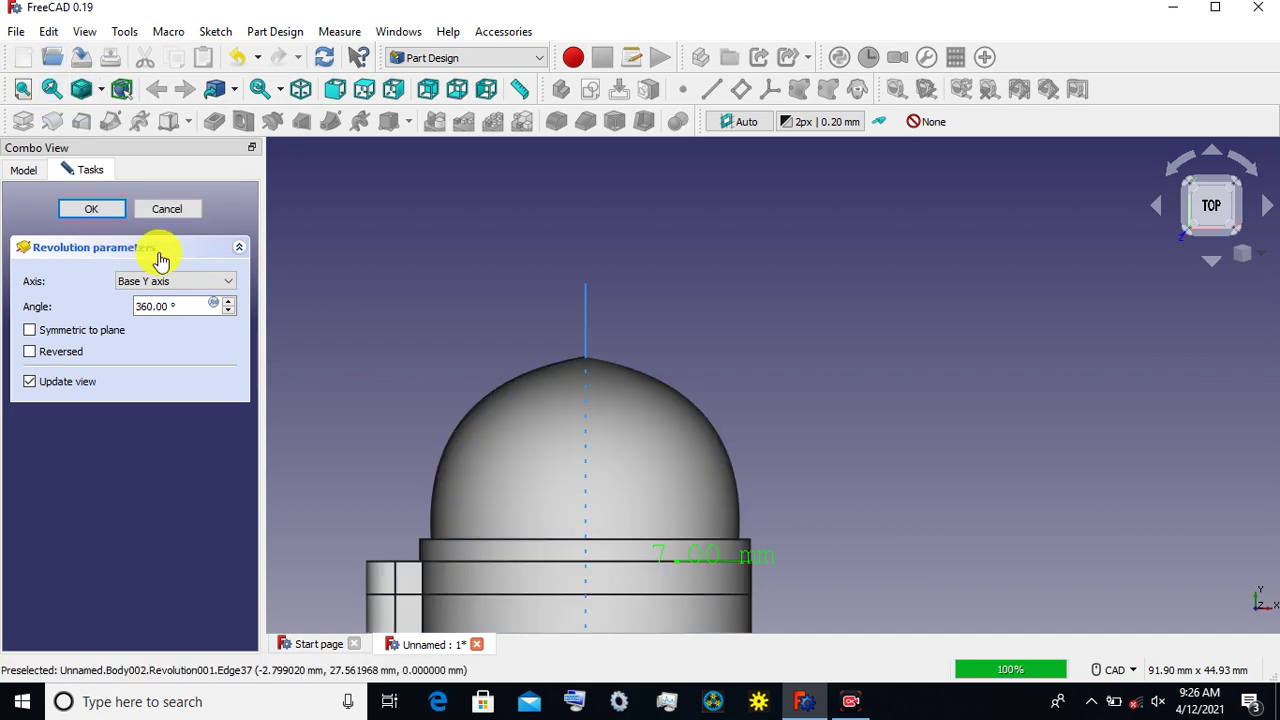
Step: Zoom out, orbit to an oblique view of the bottle, and zoom into the dome's base edge
scroll(329, 306, down, 3)
scroll(329, 306, down, 2)
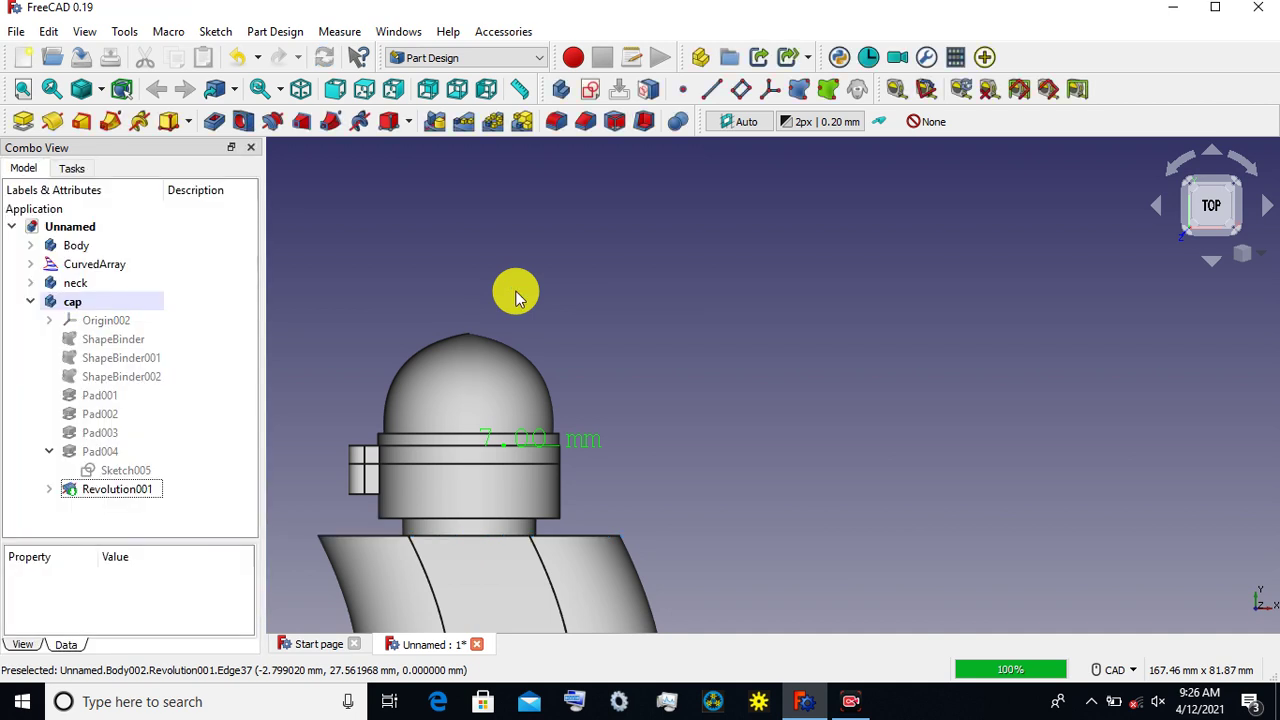
scroll(515, 293, down, 2)
scroll(600, 240, down, 1)
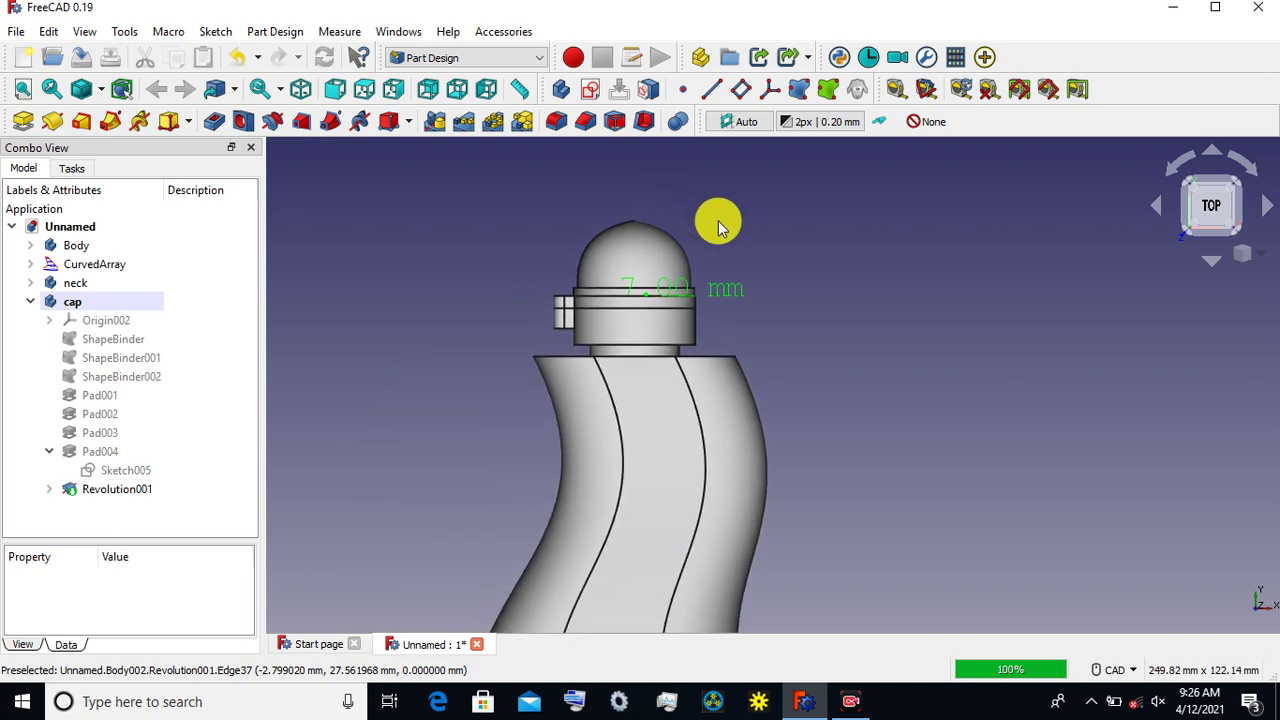
scroll(726, 220, down, 1)
scroll(726, 220, down, 1)
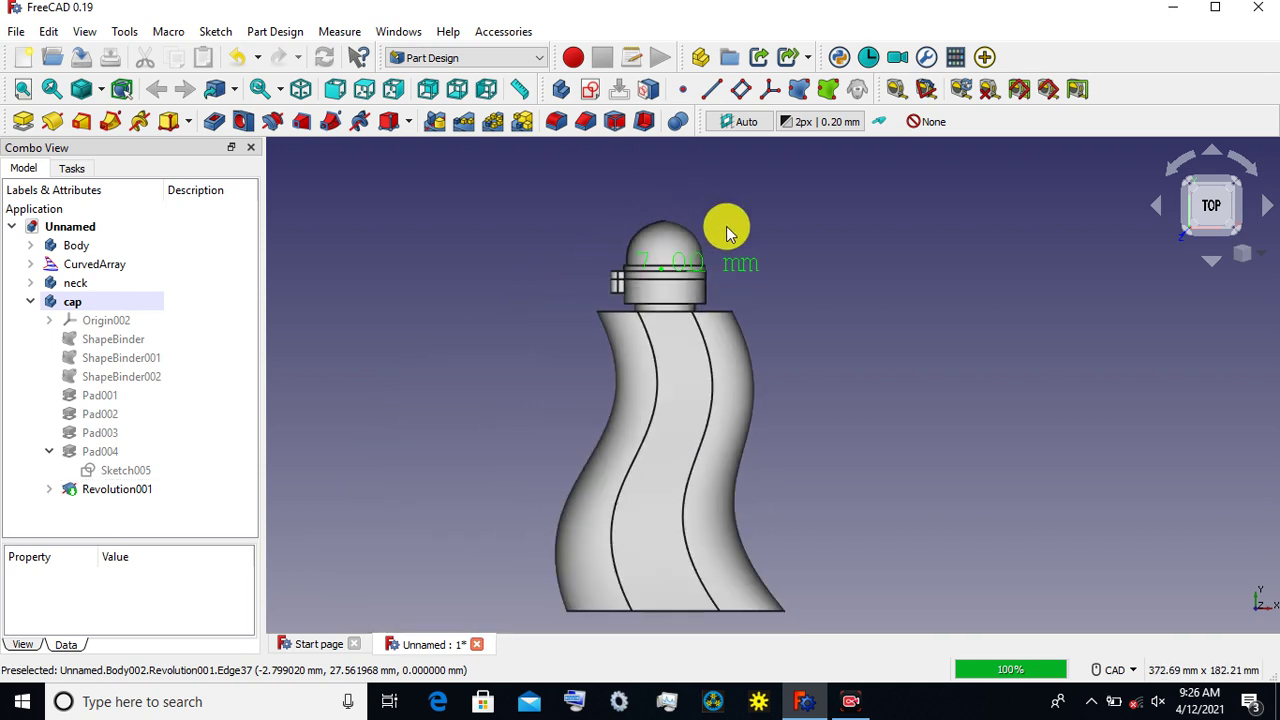
mouse_move(612, 194)
middle_down()
mouse_move(653, 280)
mouse_move(727, 242)
mouse_move(744, 250)
mouse_move(583, 197)
mouse_move(572, 224)
mouse_move(658, 274)
middle_up()
scroll(656, 206, up, 2)
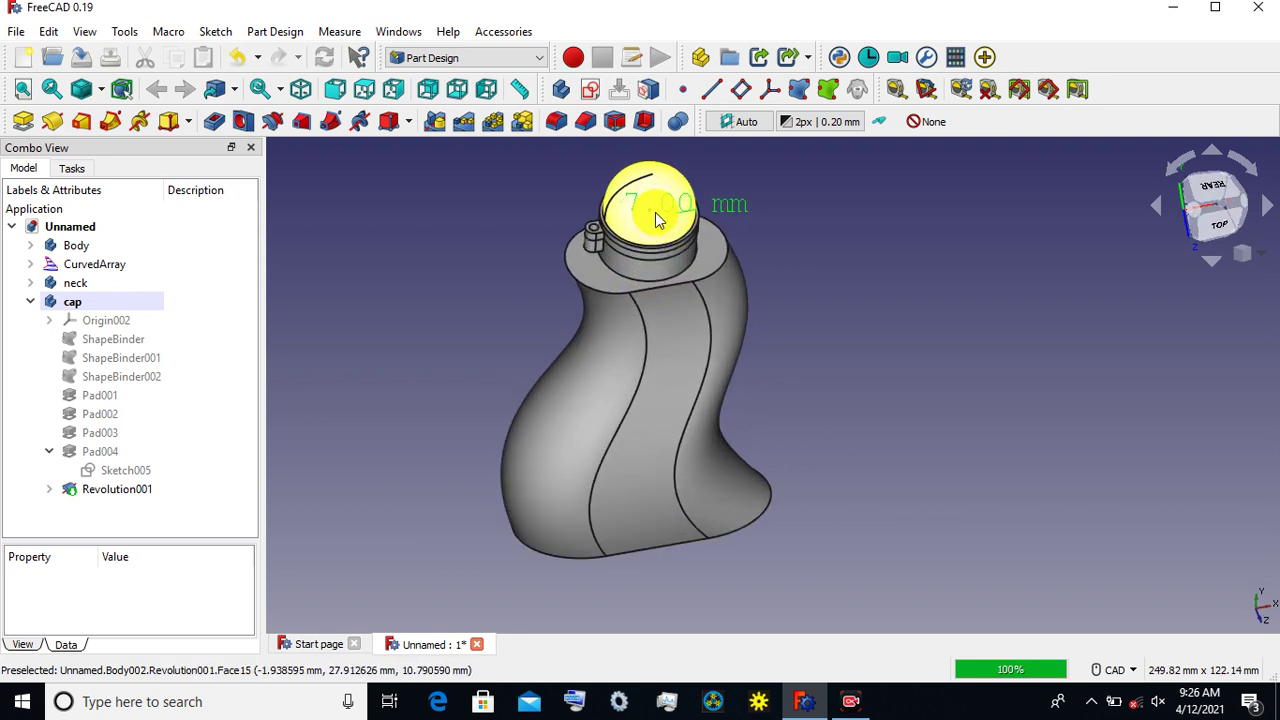
scroll(655, 212, up, 3)
scroll(655, 212, up, 3)
scroll(655, 212, up, 3)
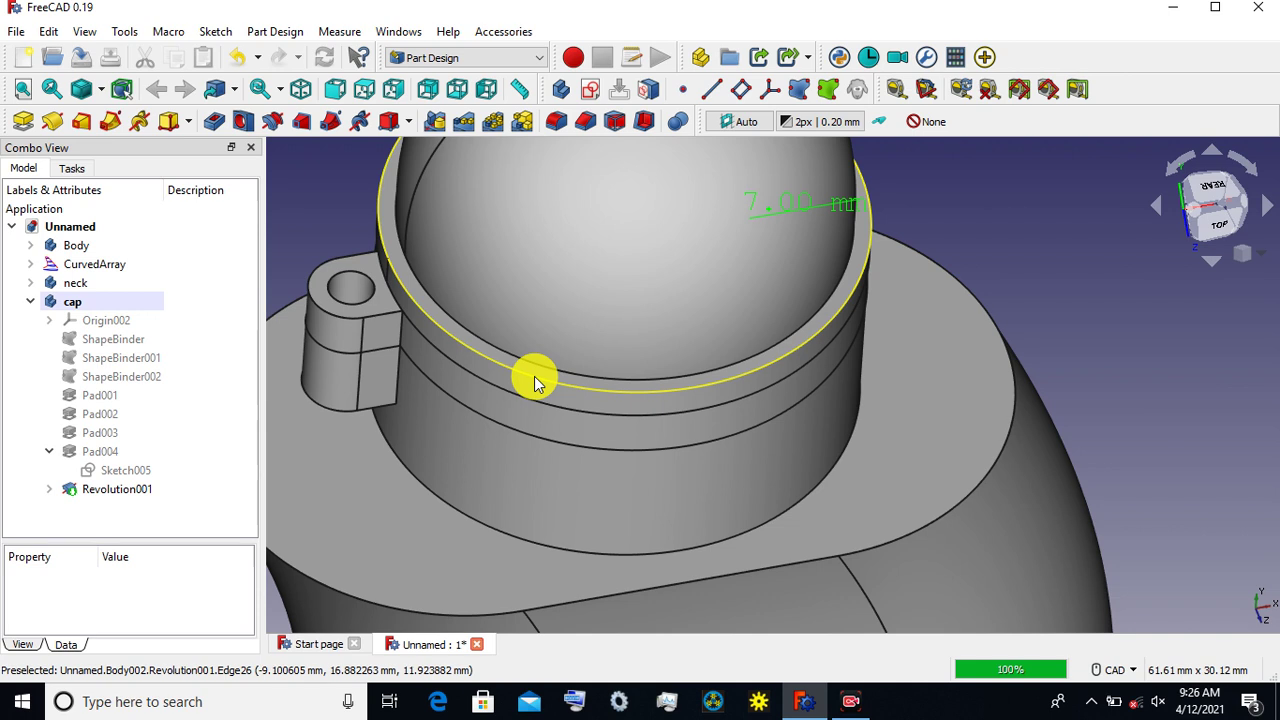
click(534, 378)
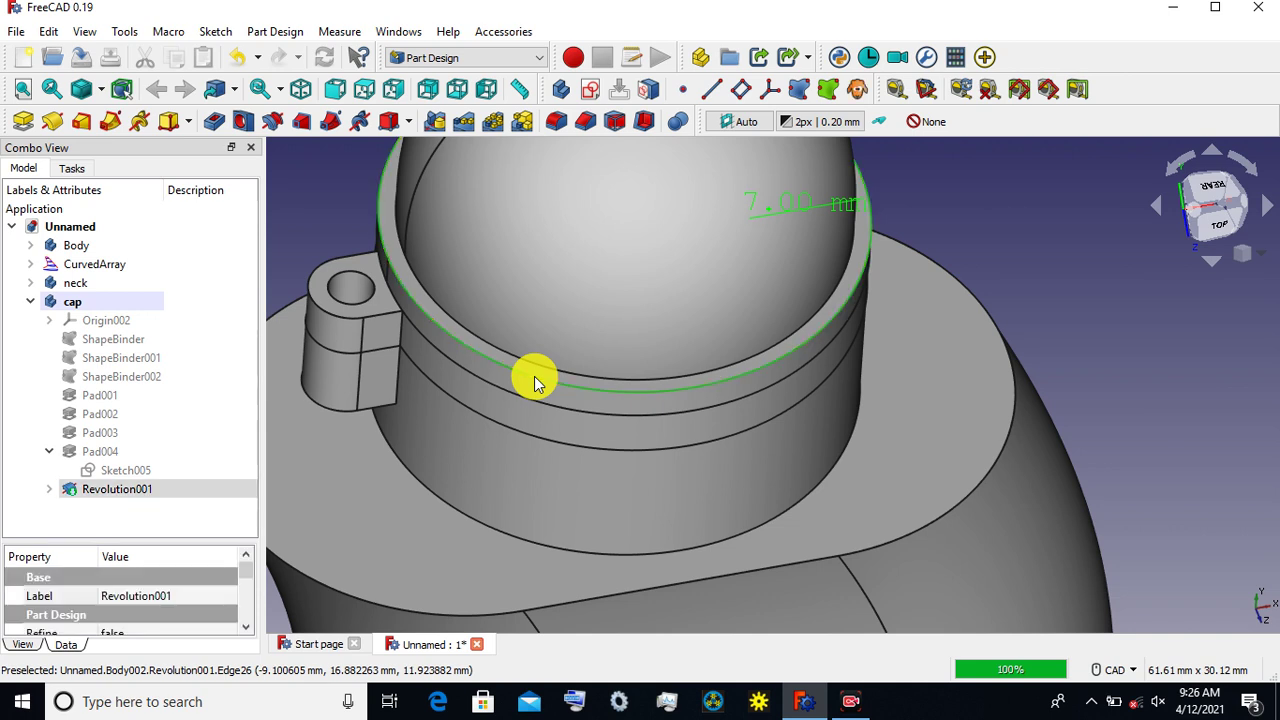
Step: Apply a 0.5 mm fillet to Edge26 at the base of the dome
click(554, 120)
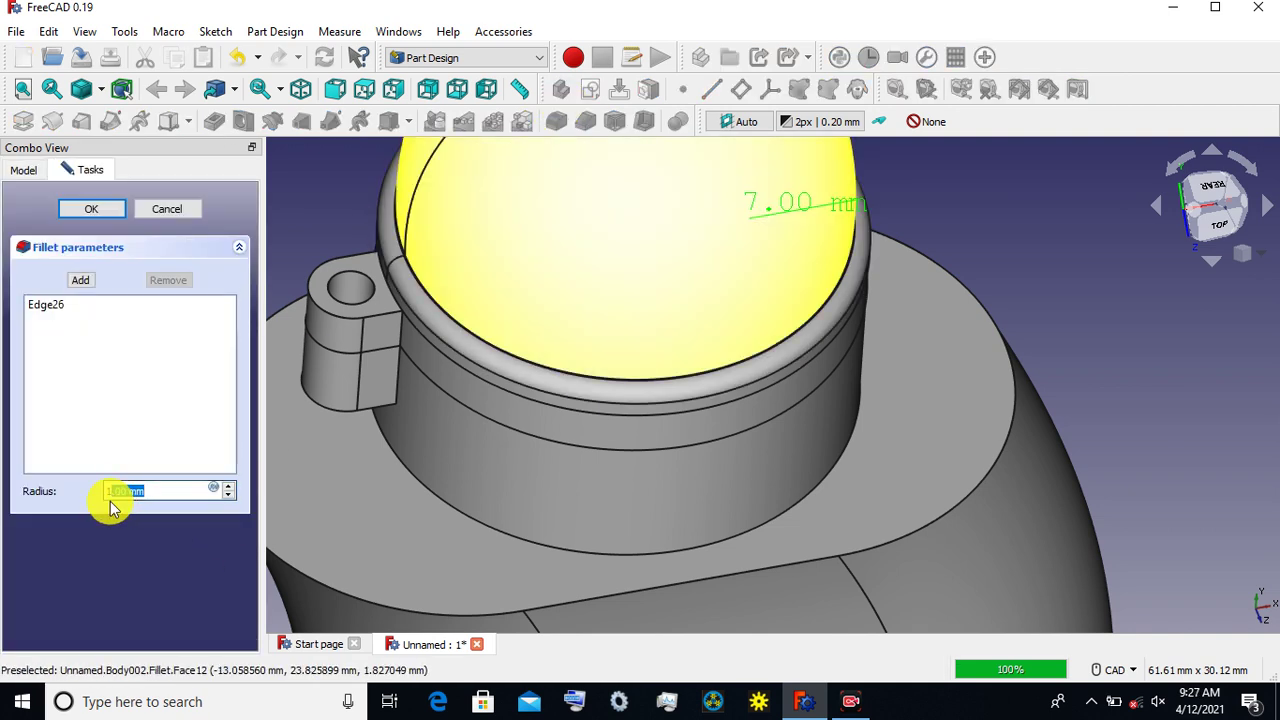
drag(128, 491, 101, 491)
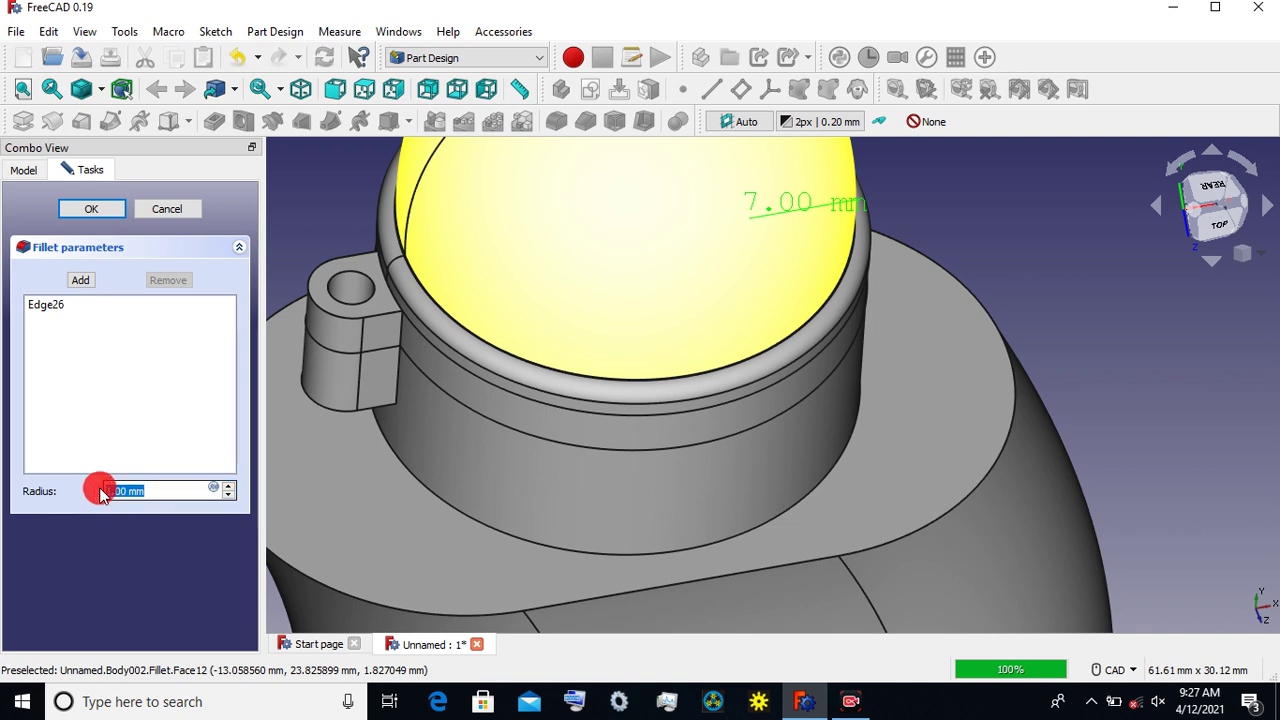
key(BackSpace)
text(.5)
click(91, 212)
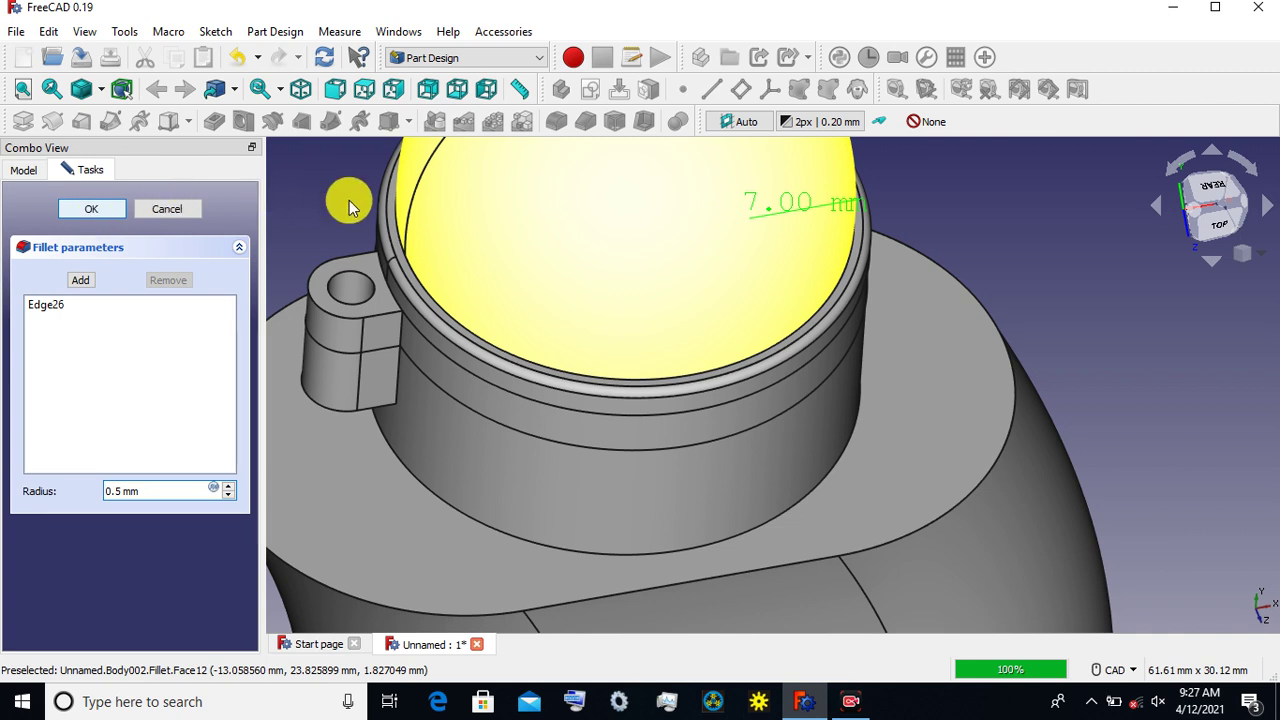
key(Return)
scroll(349, 207, down, 2)
scroll(349, 207, down, 2)
scroll(349, 207, down, 1)
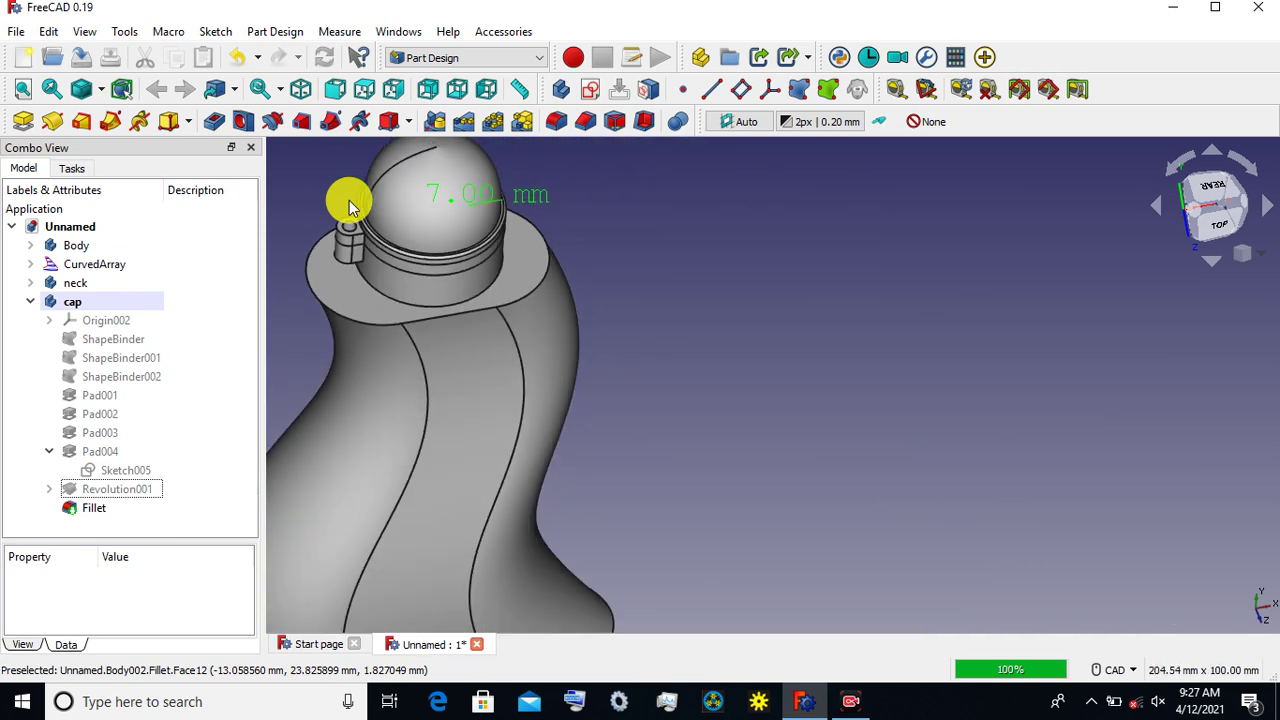
Step: Switch to the Rear view and orbit round to a side view of the bottle
scroll(349, 207, up, 2)
scroll(349, 207, up, 2)
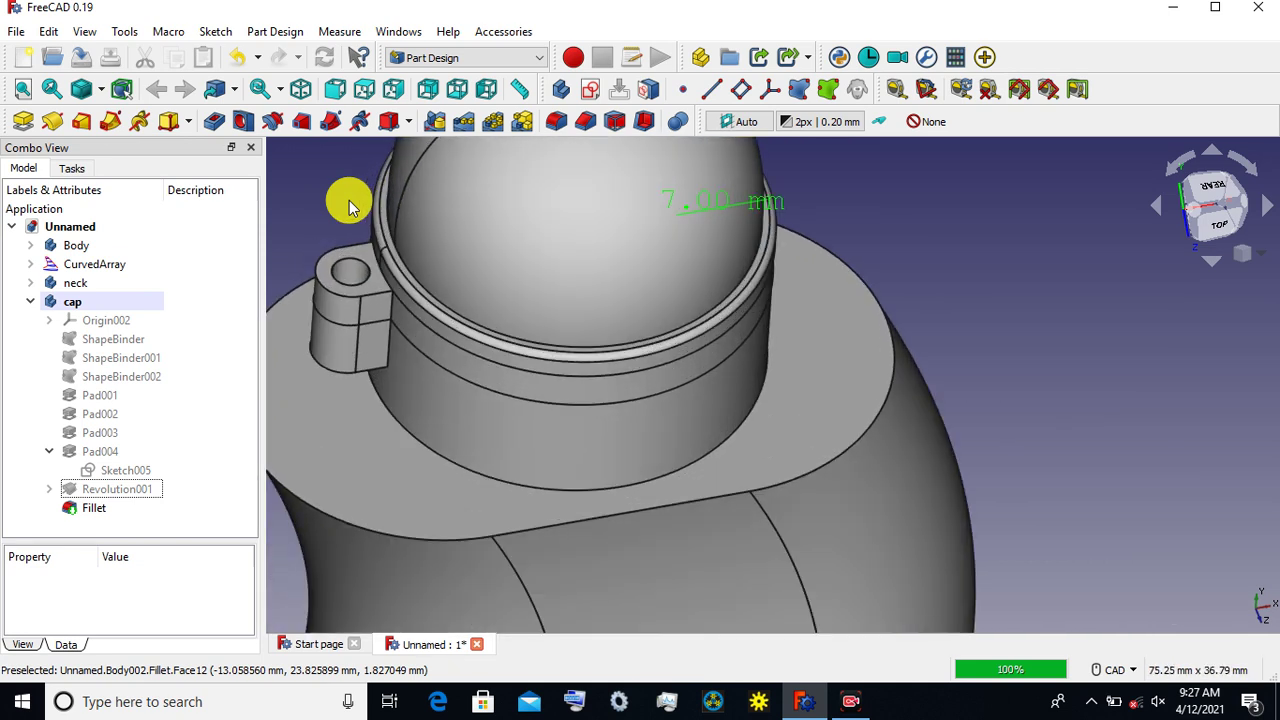
scroll(349, 207, down, 2)
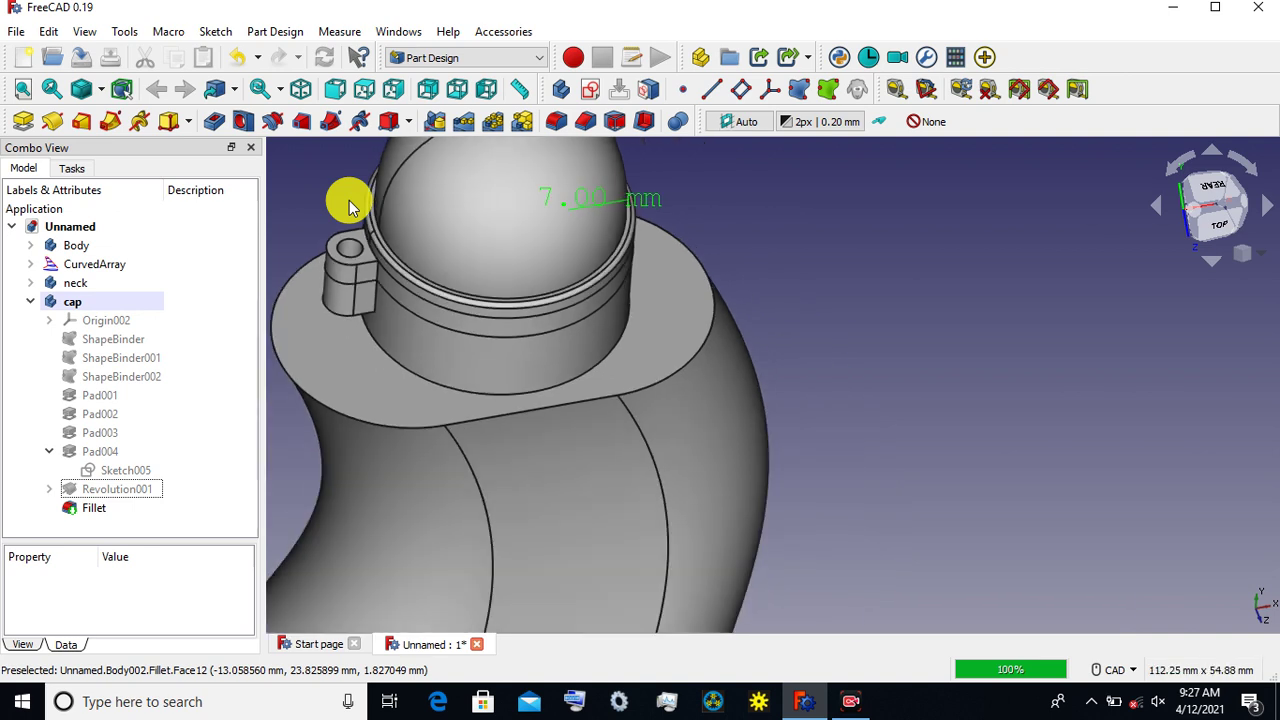
scroll(349, 207, down, 2)
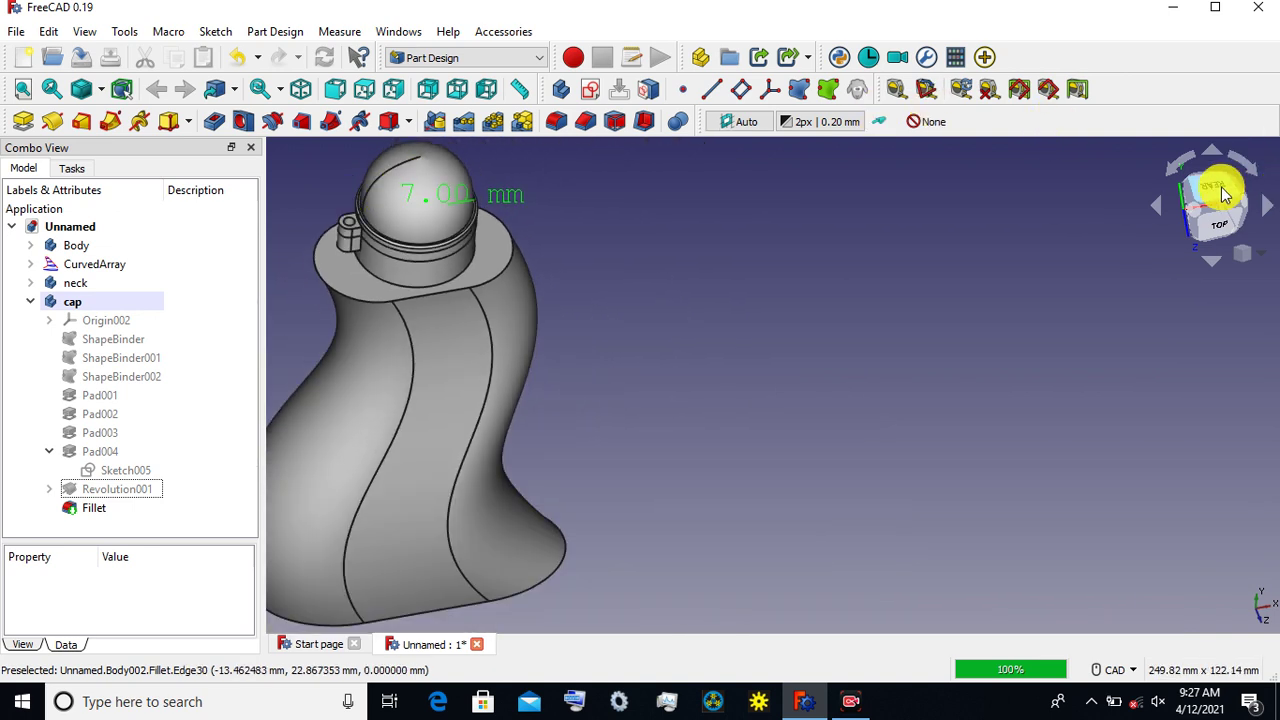
click(1220, 194)
middle_drag(714, 354, 677, 286)
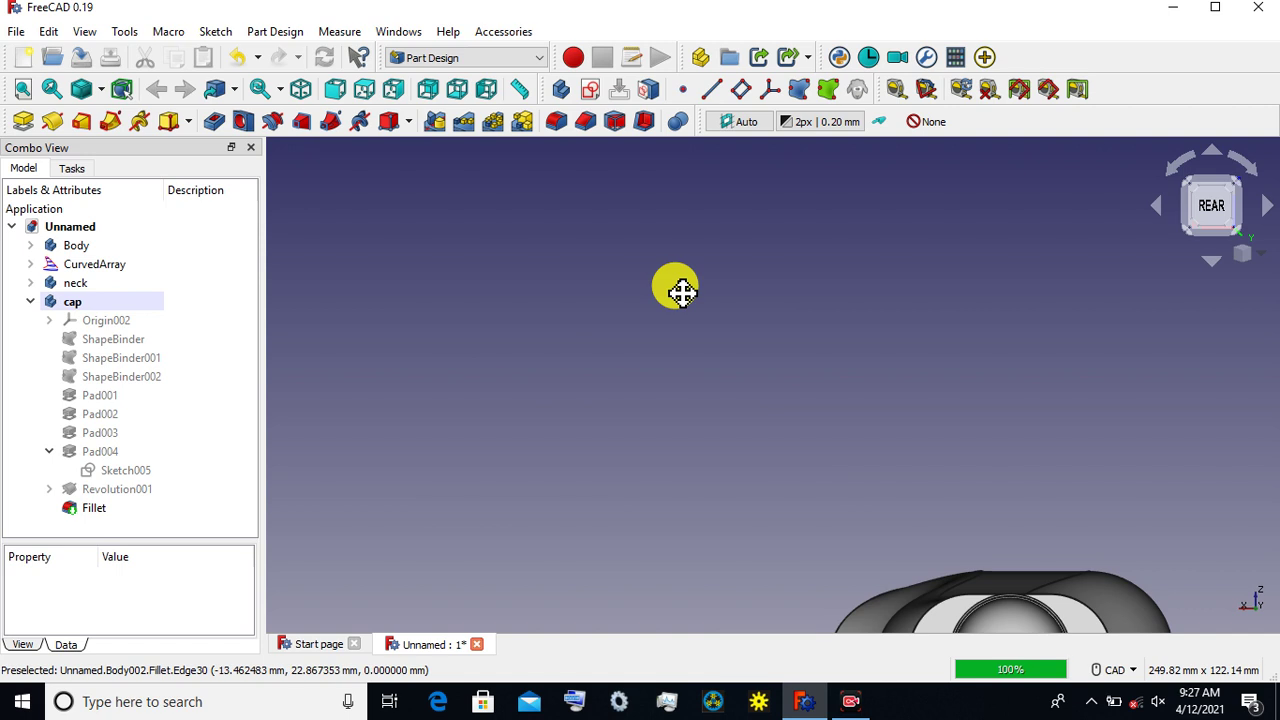
scroll(695, 383, down, 2)
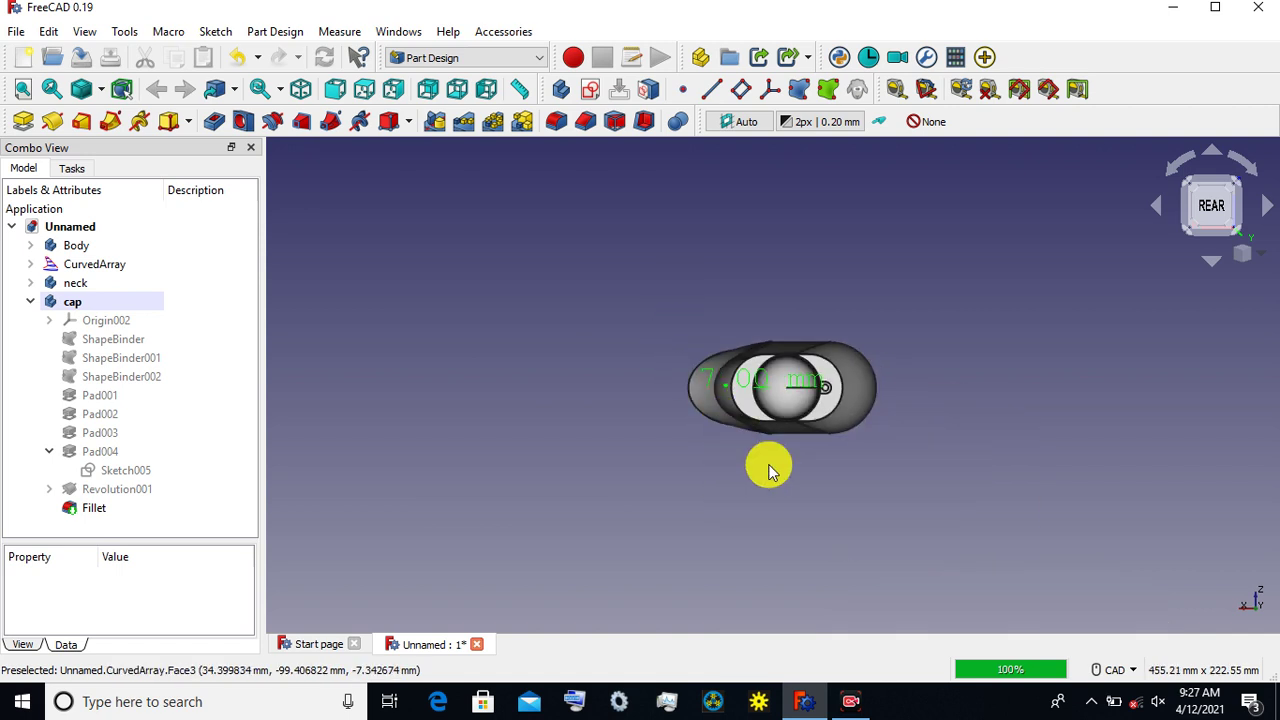
middle_drag(768, 470, 758, 374)
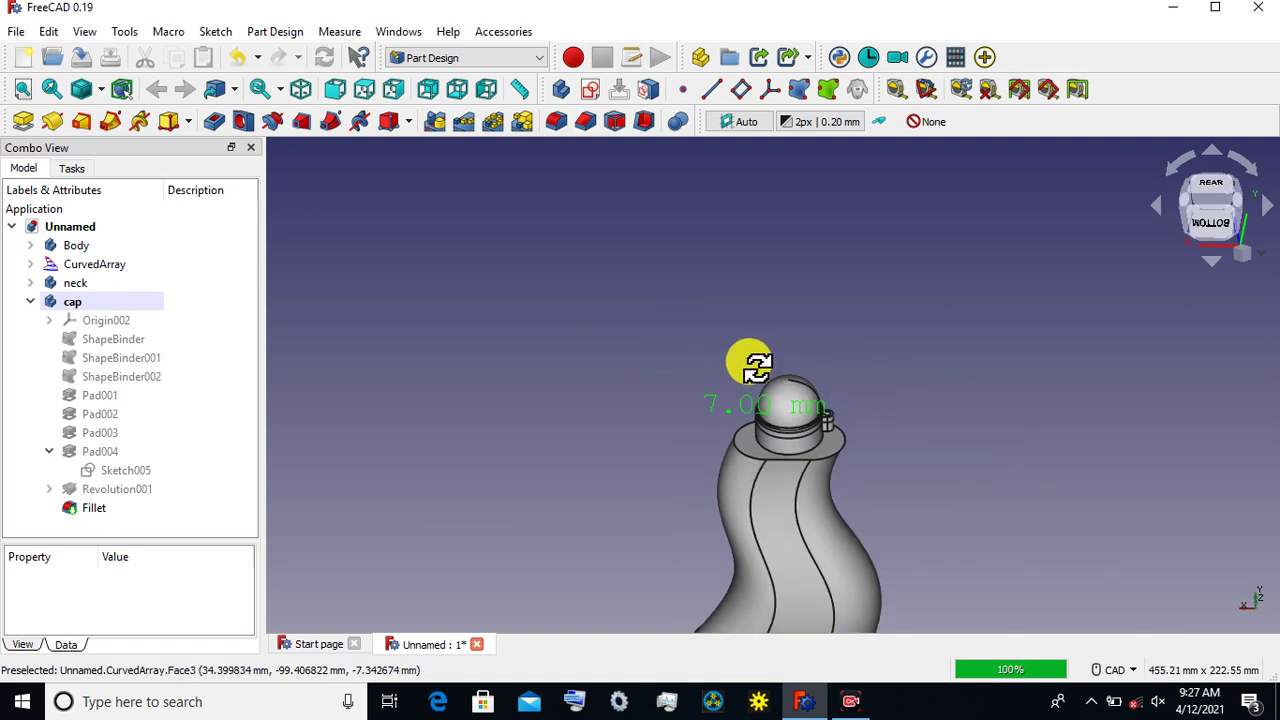
Step: Recentre the view on the cap, then collapse the cap body's feature list and deselect it
scroll(891, 491, up, 1)
middle_drag(891, 491, 766, 309)
scroll(758, 304, down, 1)
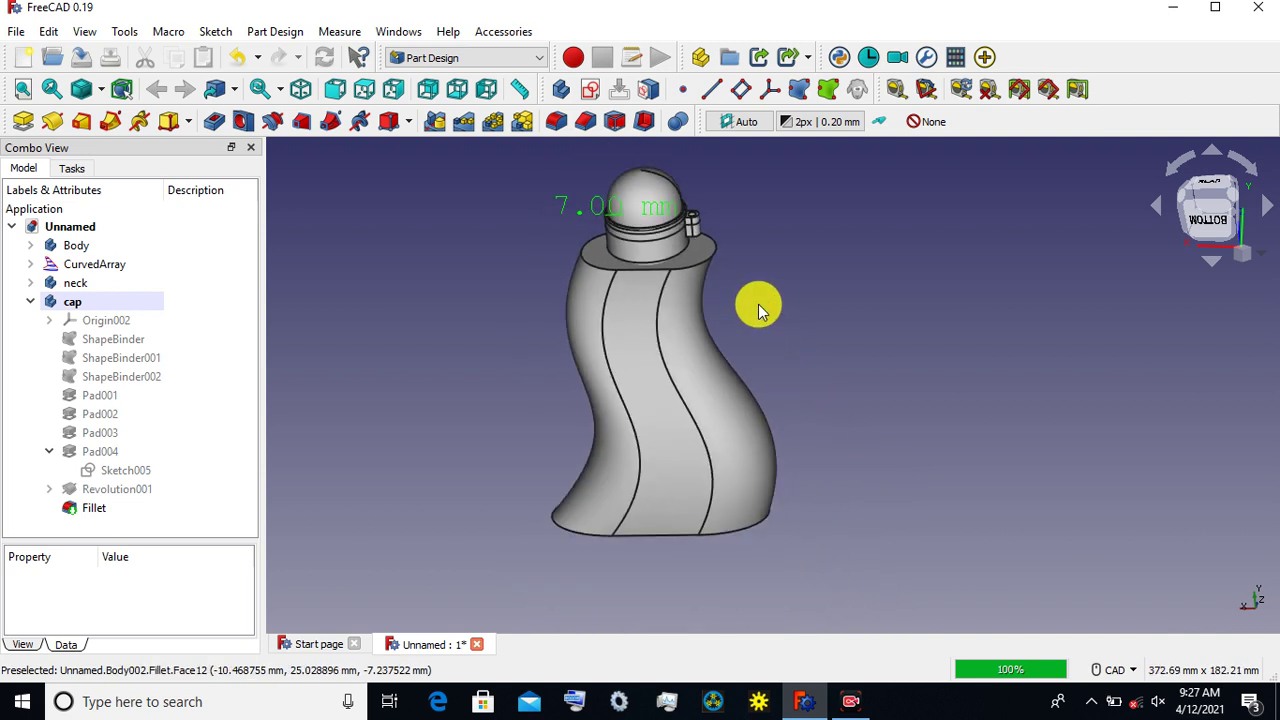
scroll(758, 304, up, 1)
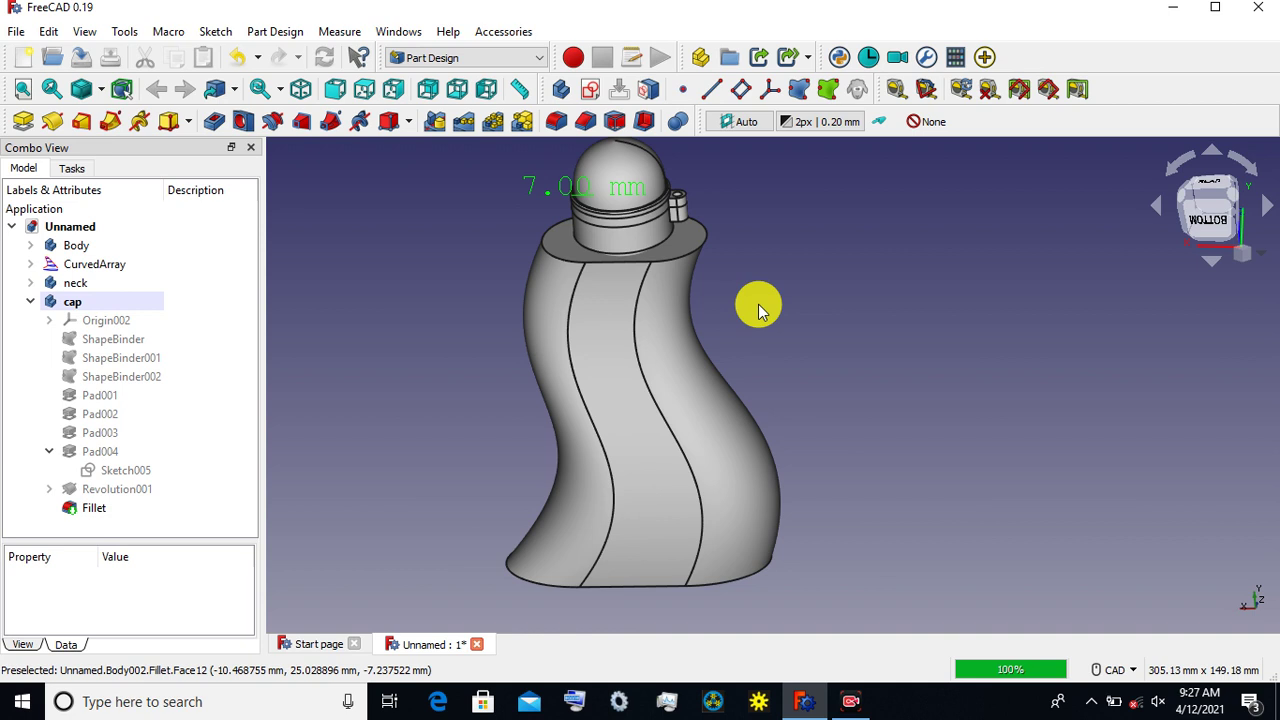
double_click(68, 310)
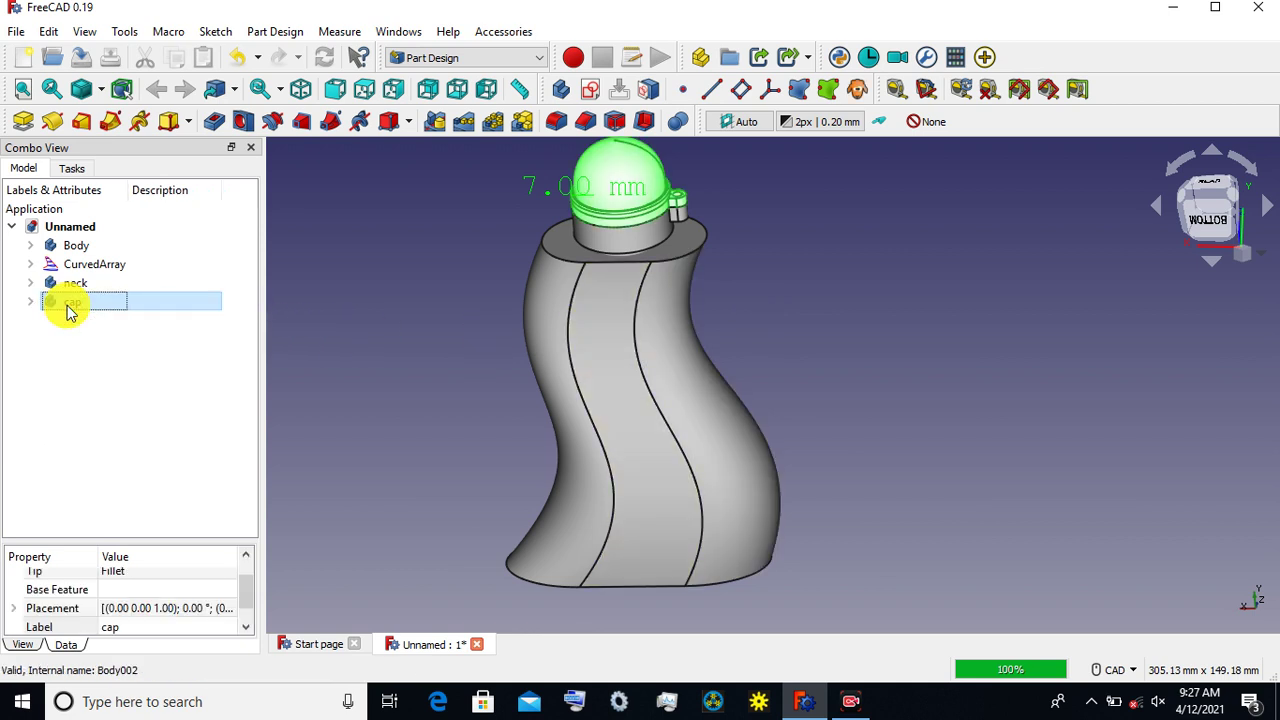
click(343, 263)
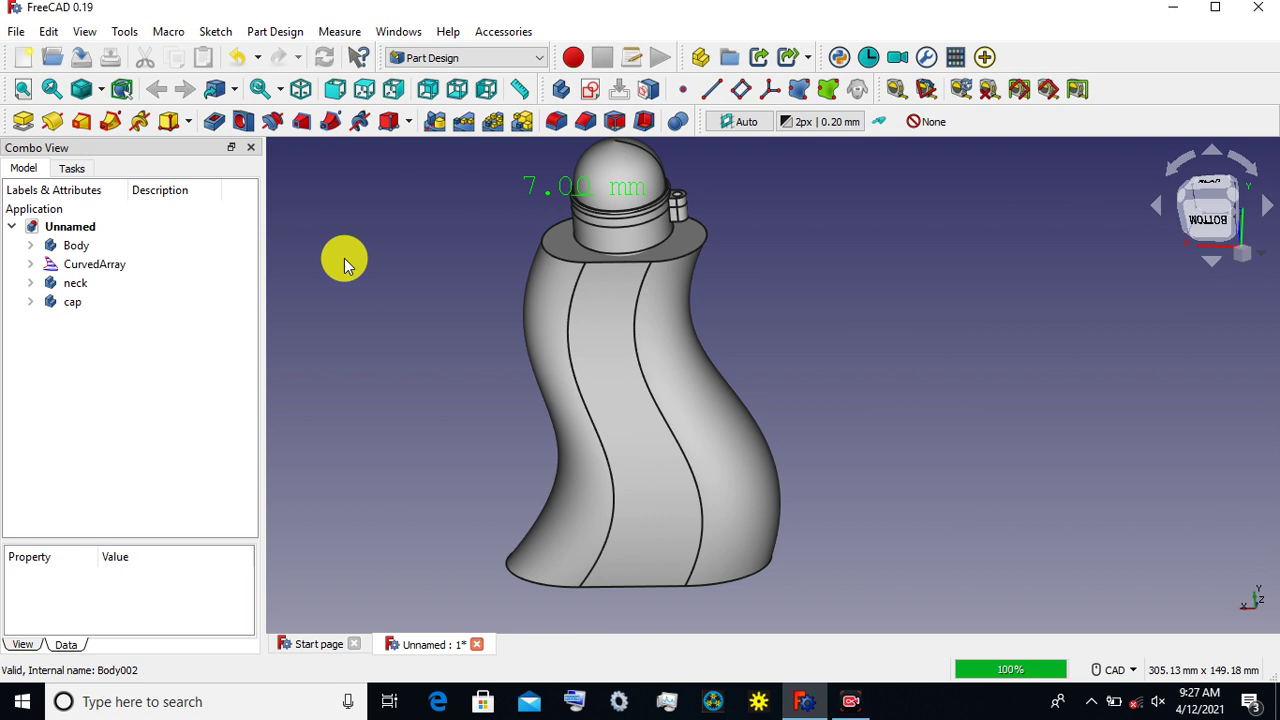
Step: View the bottle from the Bottom, then from the Top, centred in the view
scroll(474, 243, up, 1)
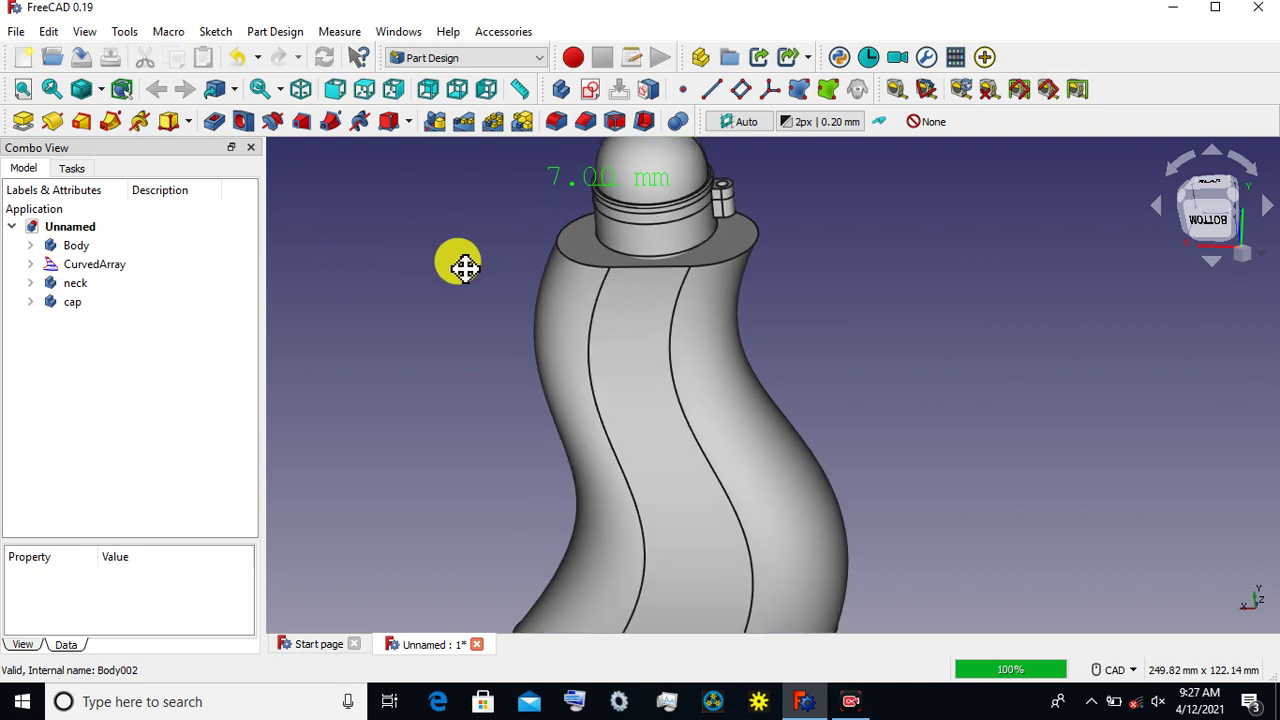
middle_drag(474, 254, 395, 313)
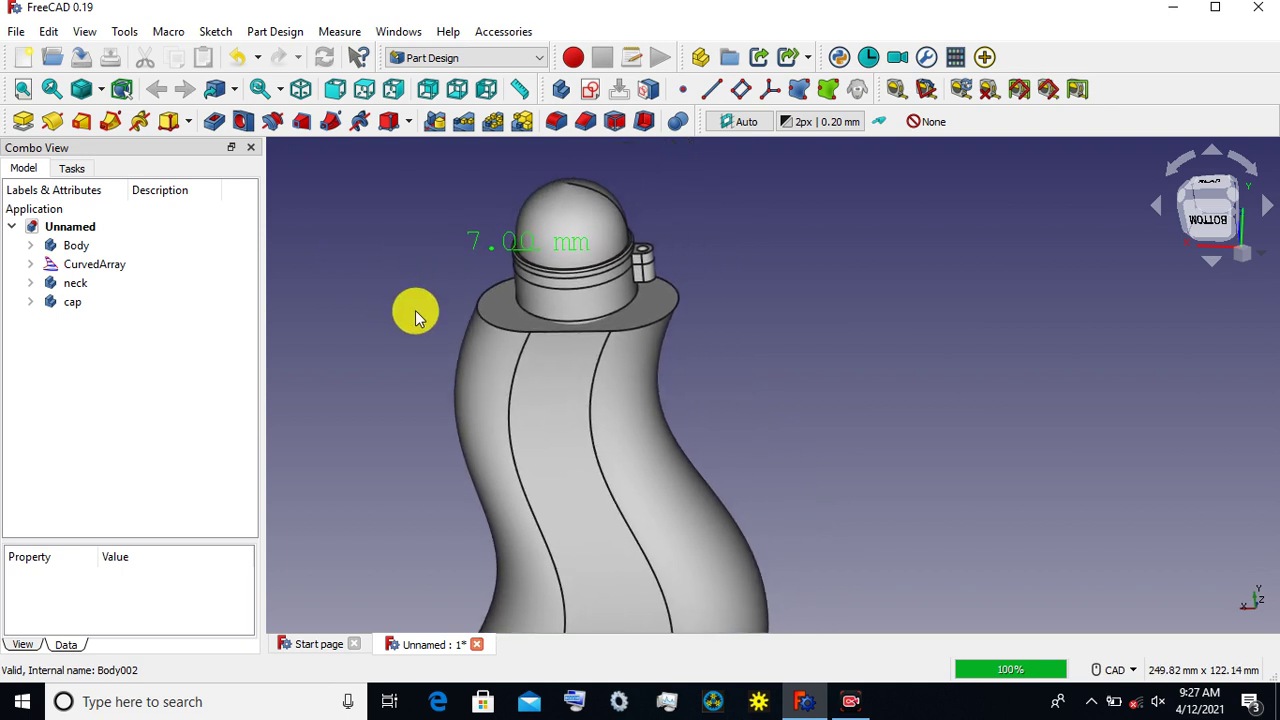
scroll(416, 310, up, 1)
scroll(614, 340, up, 1)
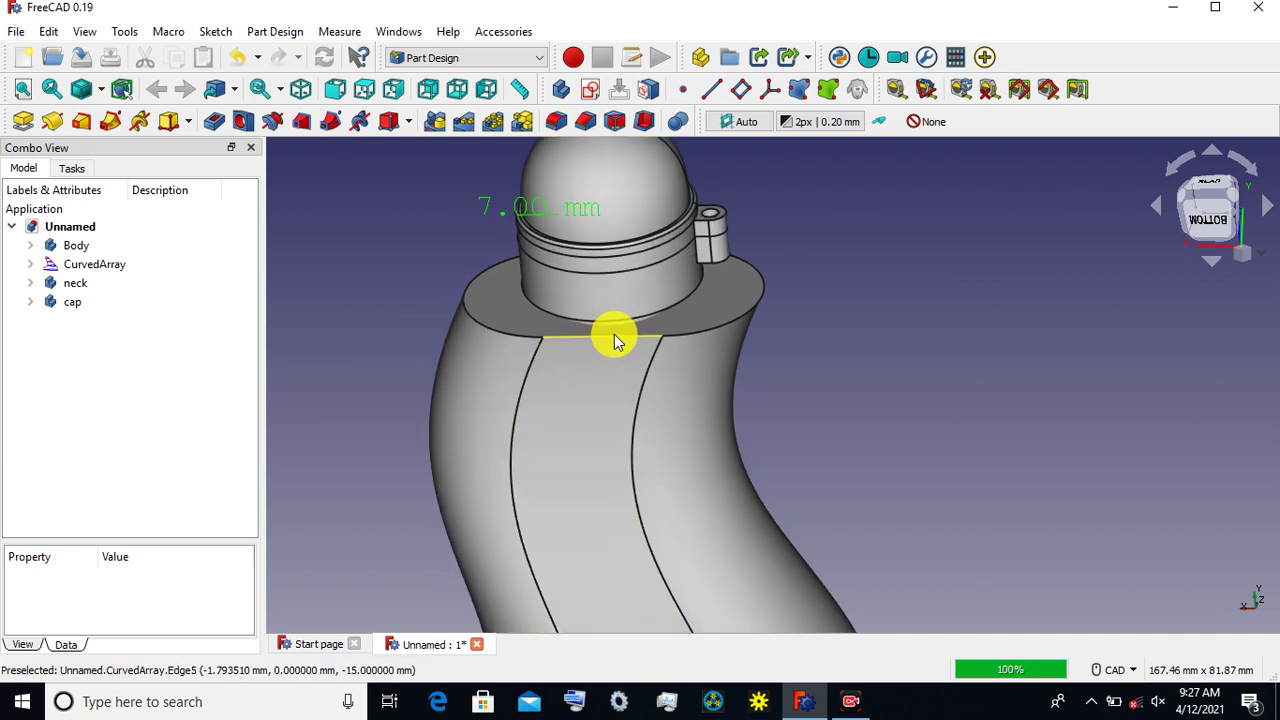
scroll(614, 340, up, 2)
scroll(614, 340, up, 1)
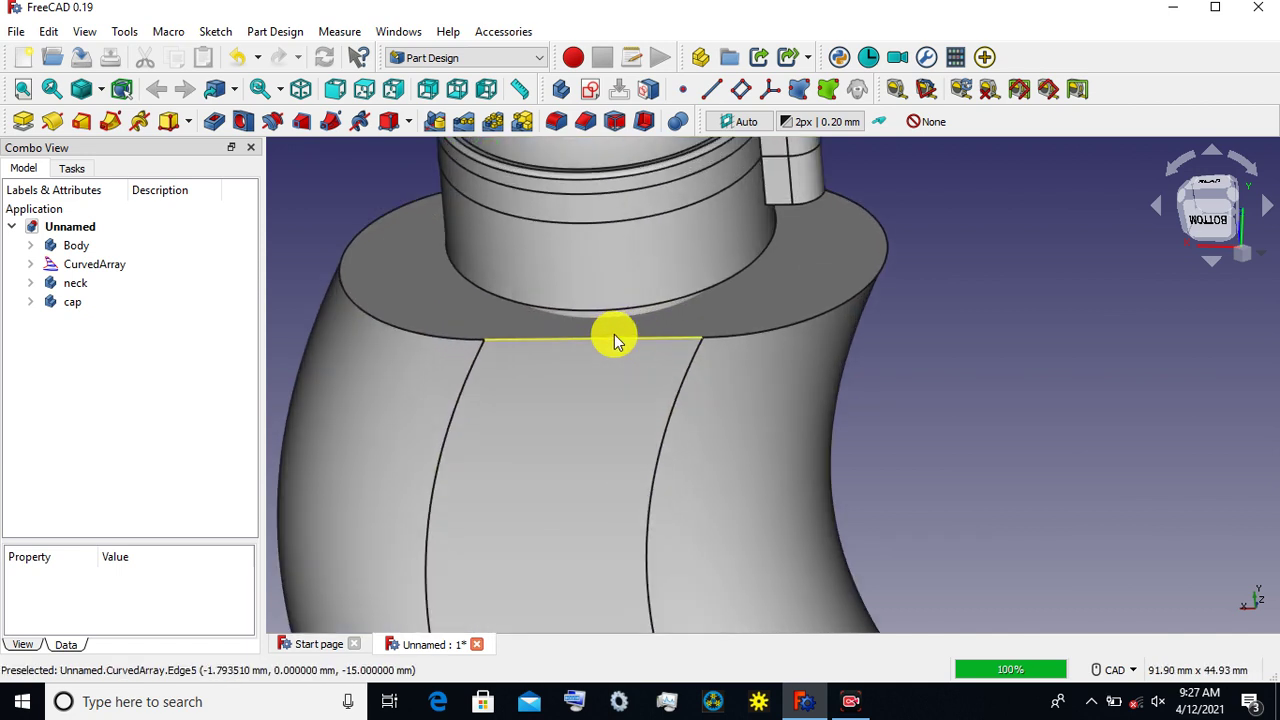
scroll(614, 340, down, 4)
scroll(614, 340, down, 1)
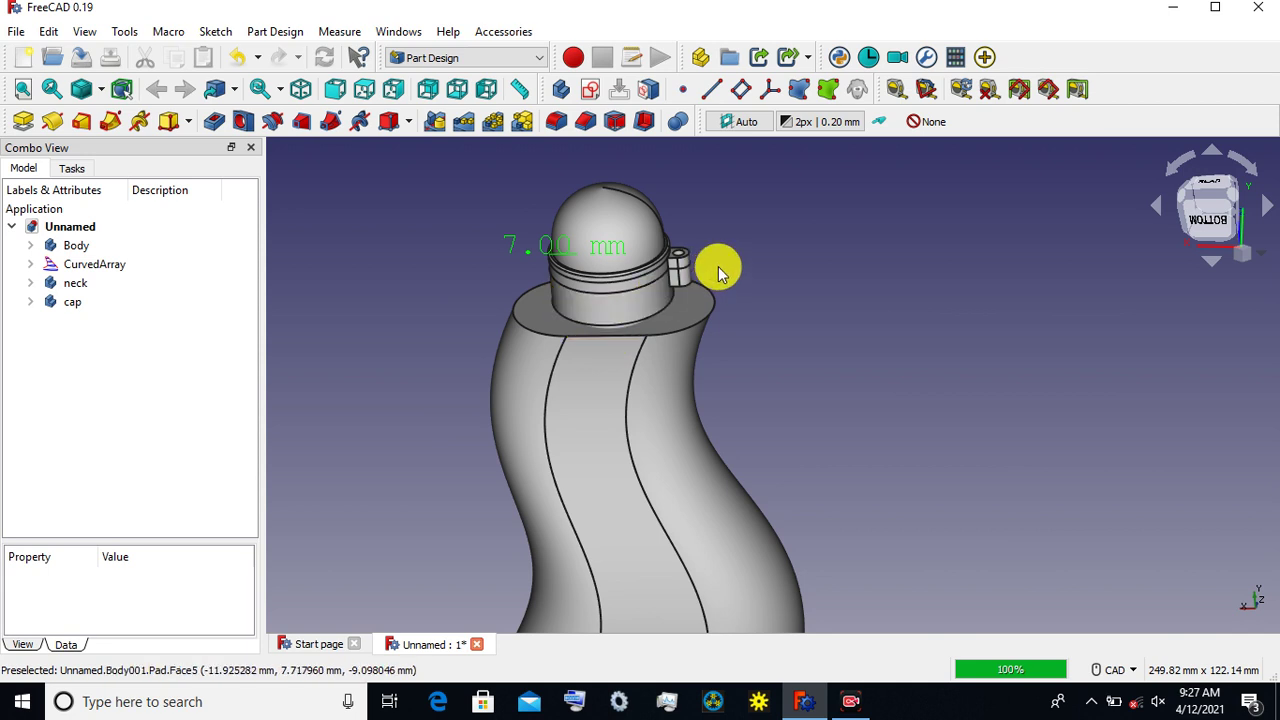
click(1208, 232)
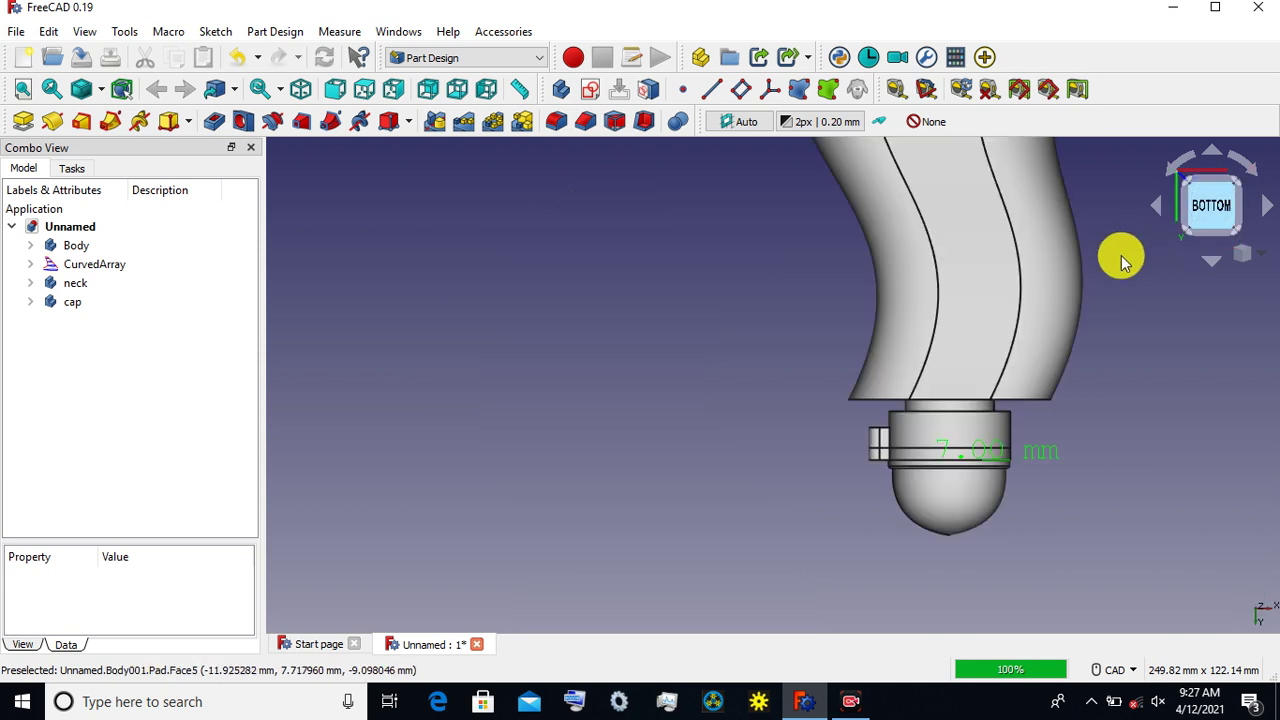
click(1209, 263)
click(1209, 265)
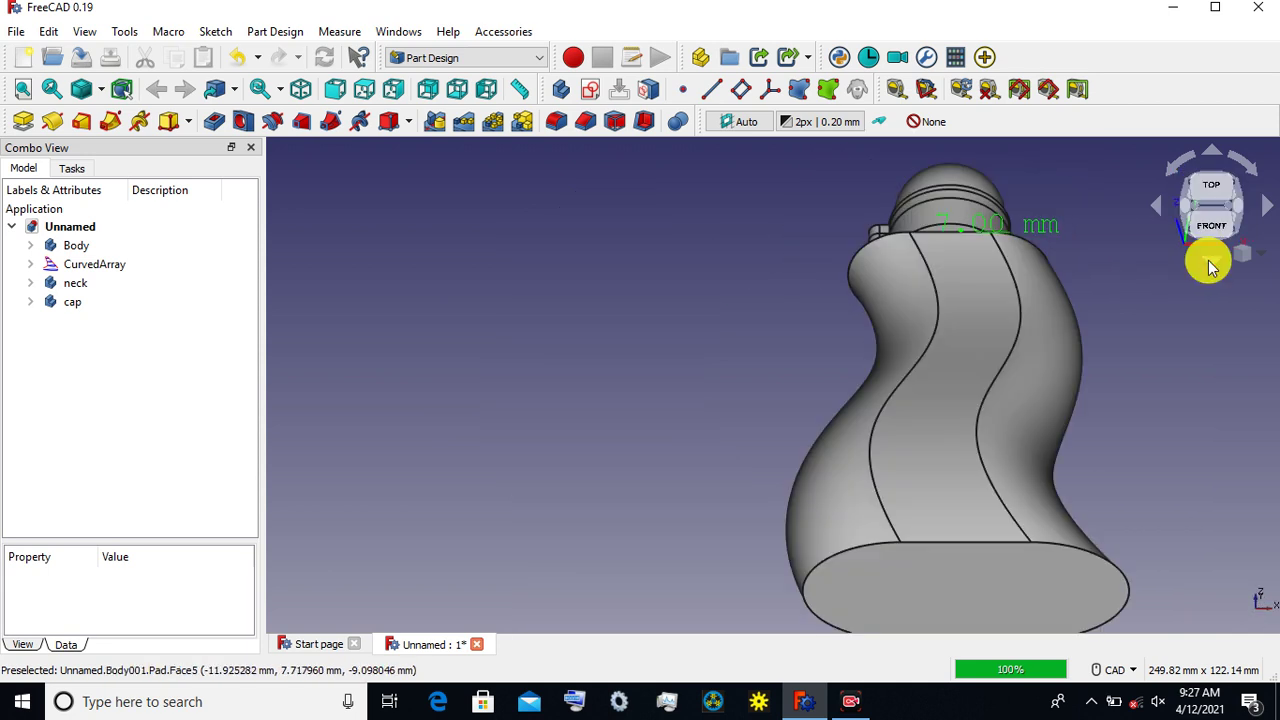
middle_drag(986, 300, 582, 248)
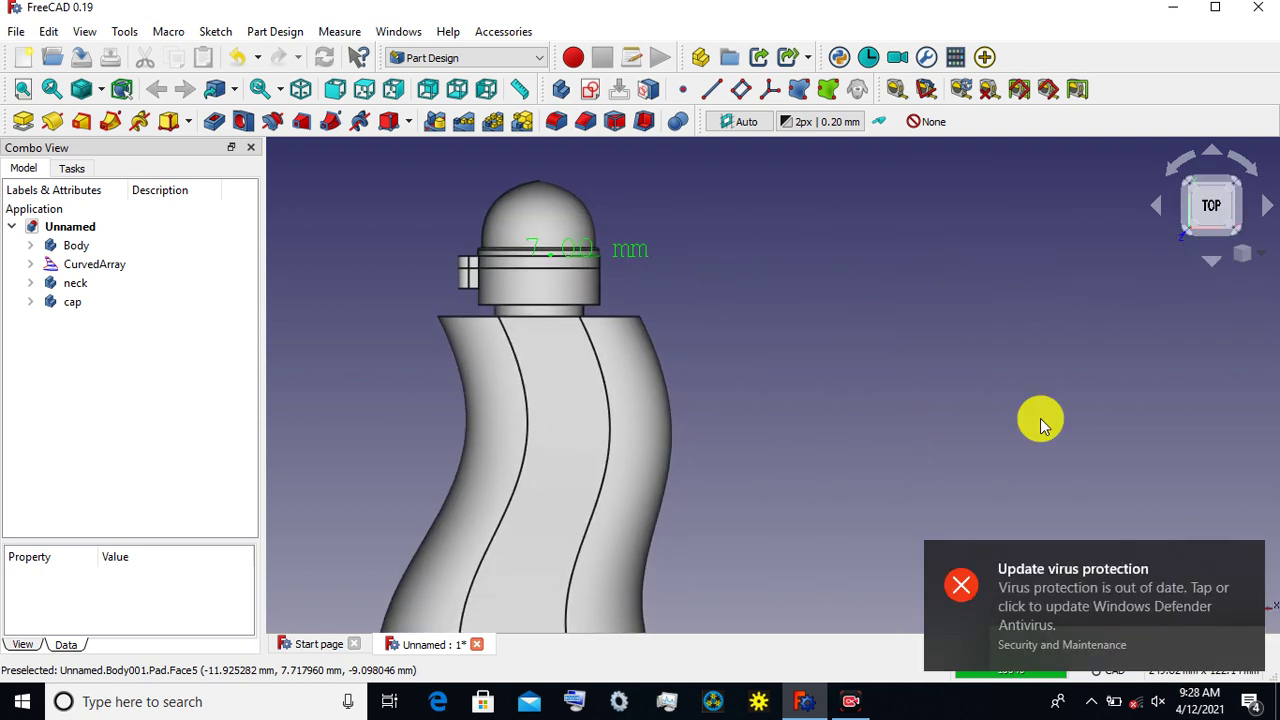
click(1243, 558)
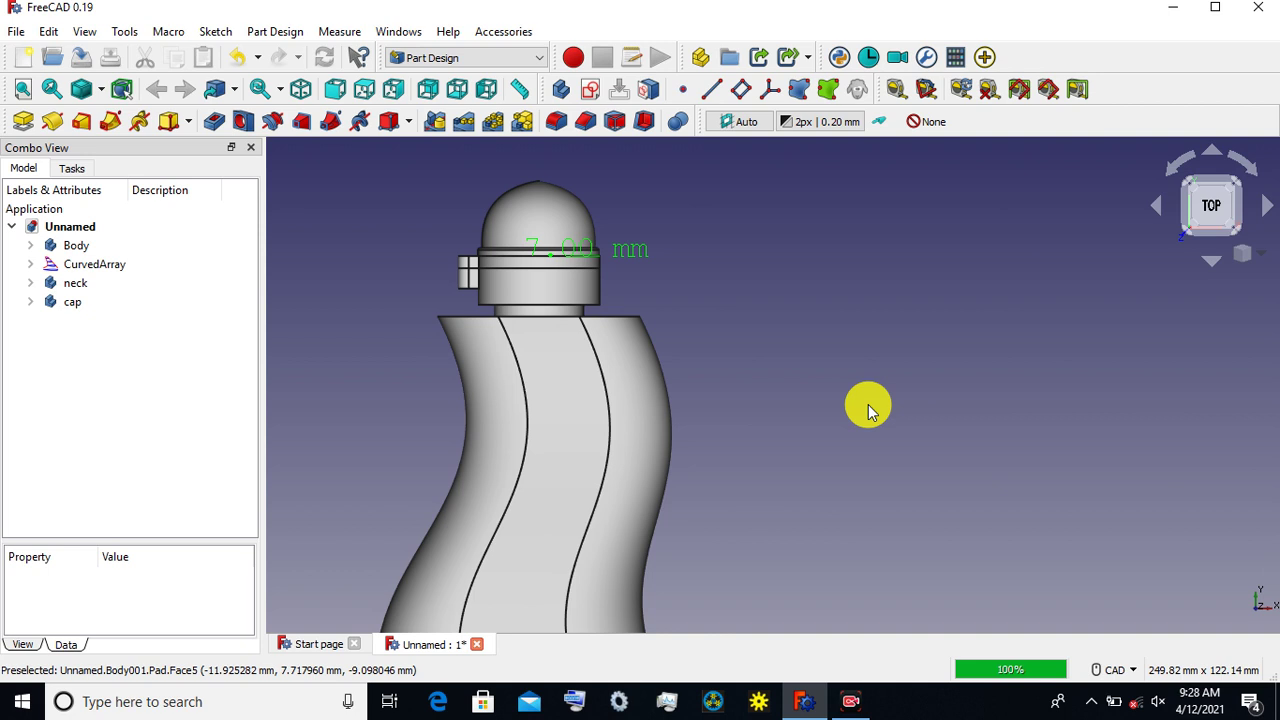
scroll(868, 406, down, 1)
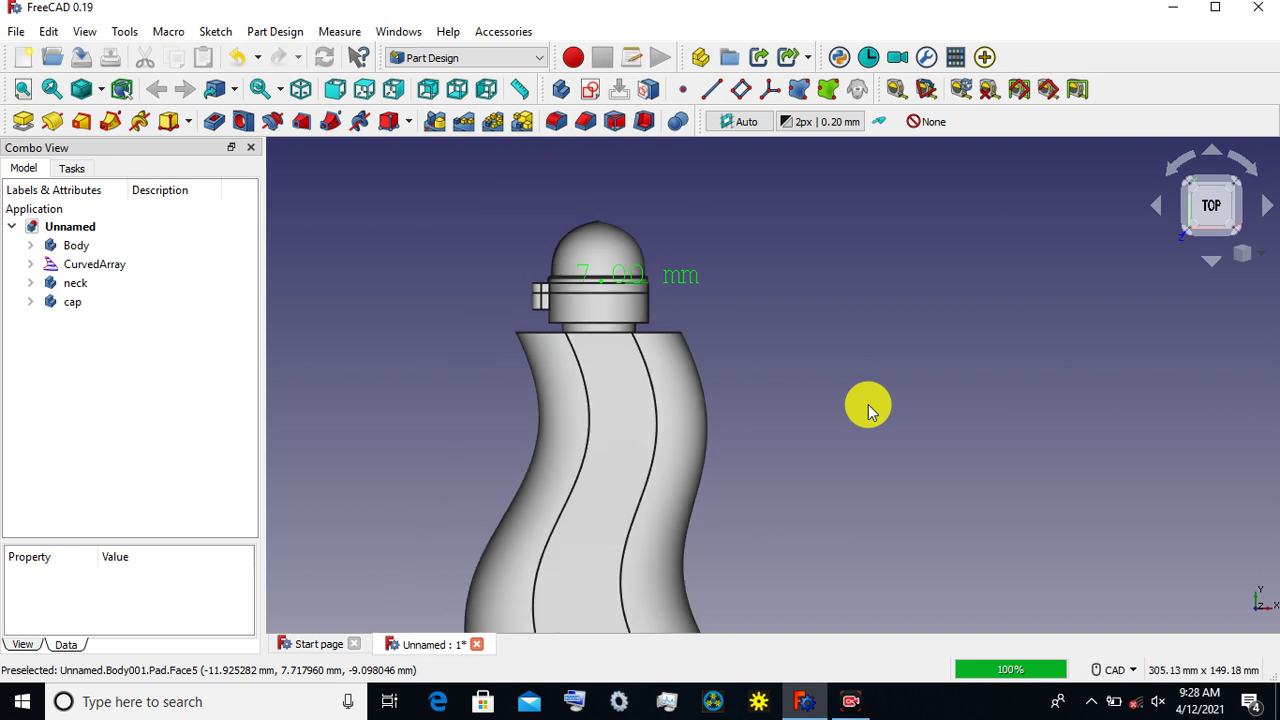
Step: Highlight Body and the CurvedArray in the tree, then clear the selection and reposition the bottle
click(77, 250)
click(123, 268)
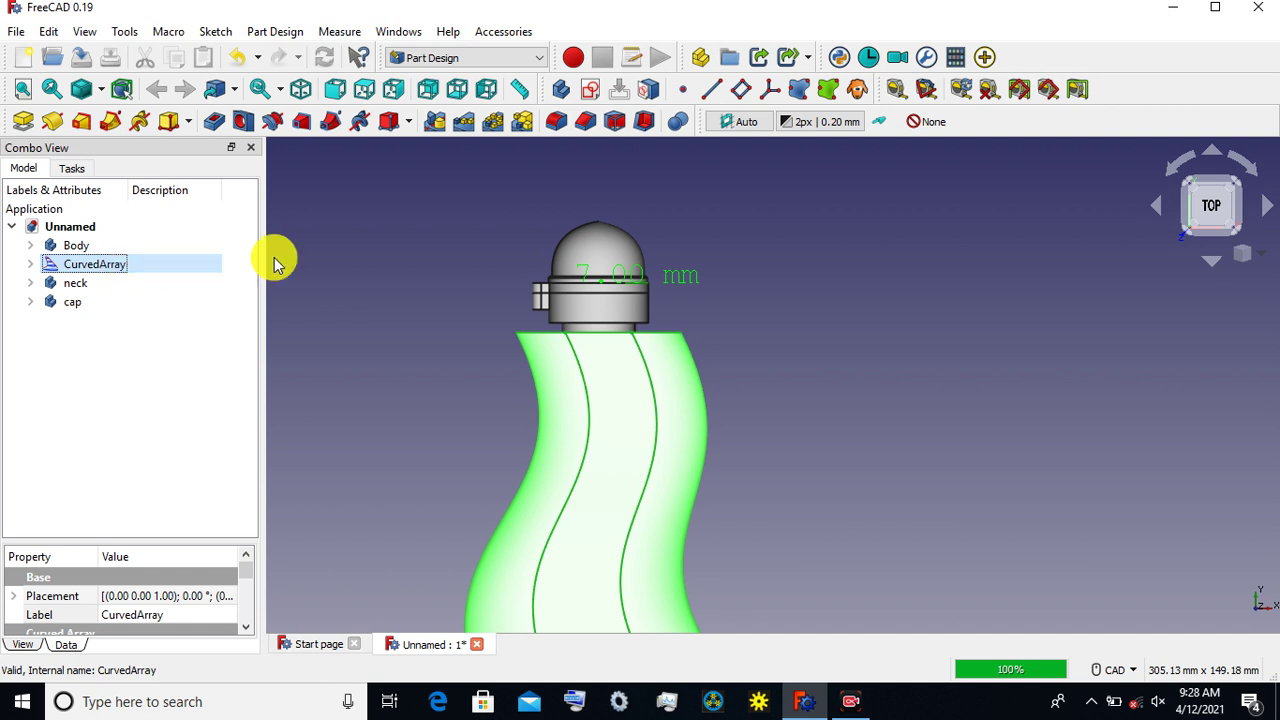
click(362, 250)
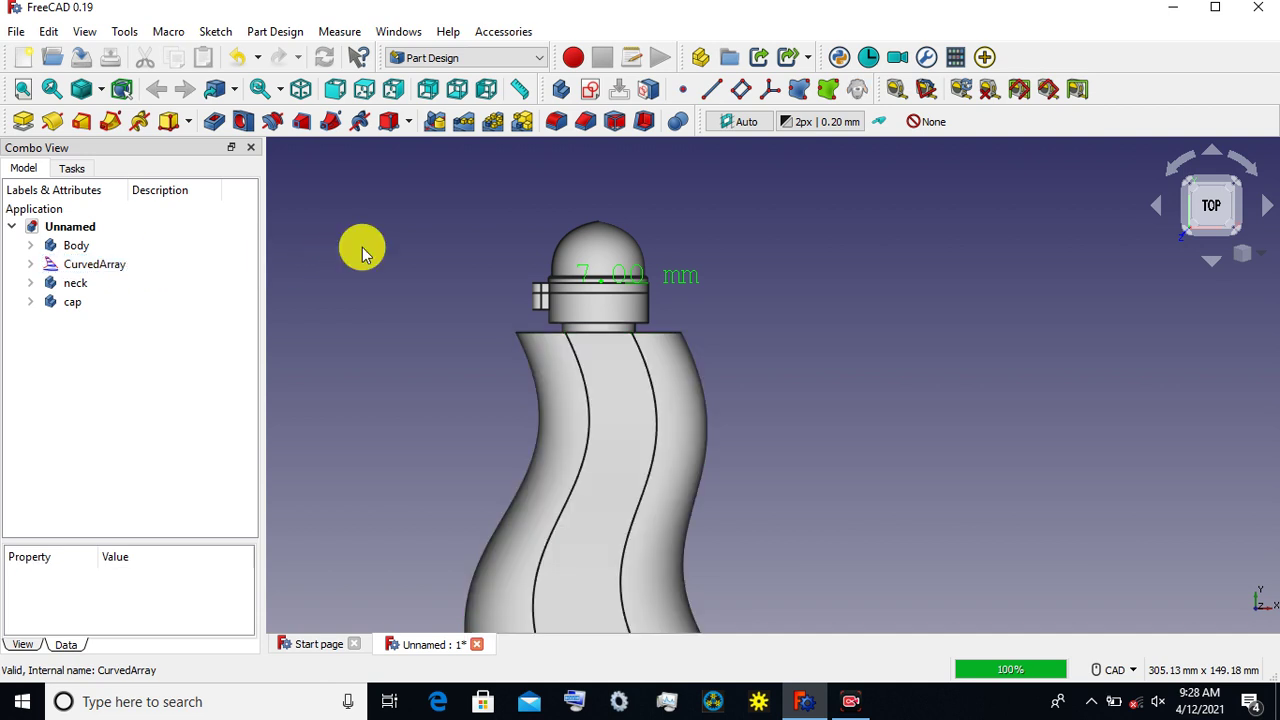
middle_drag(362, 250, 478, 356)
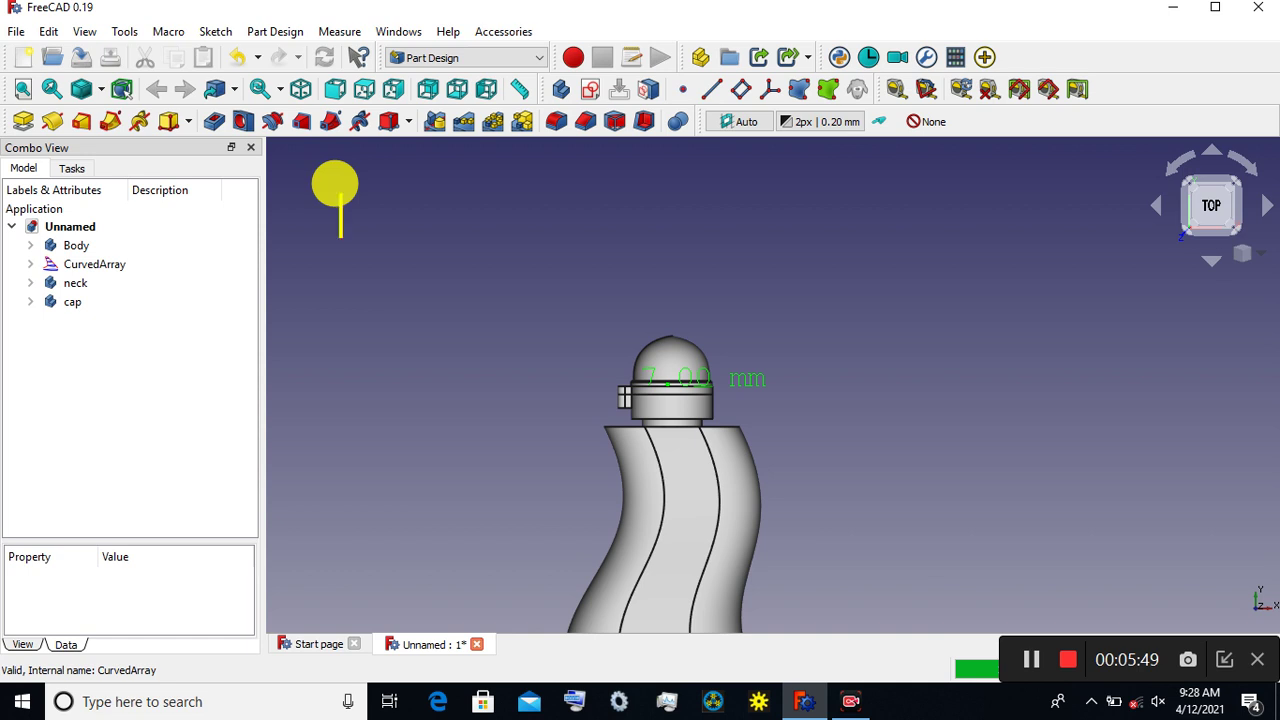
text(next )
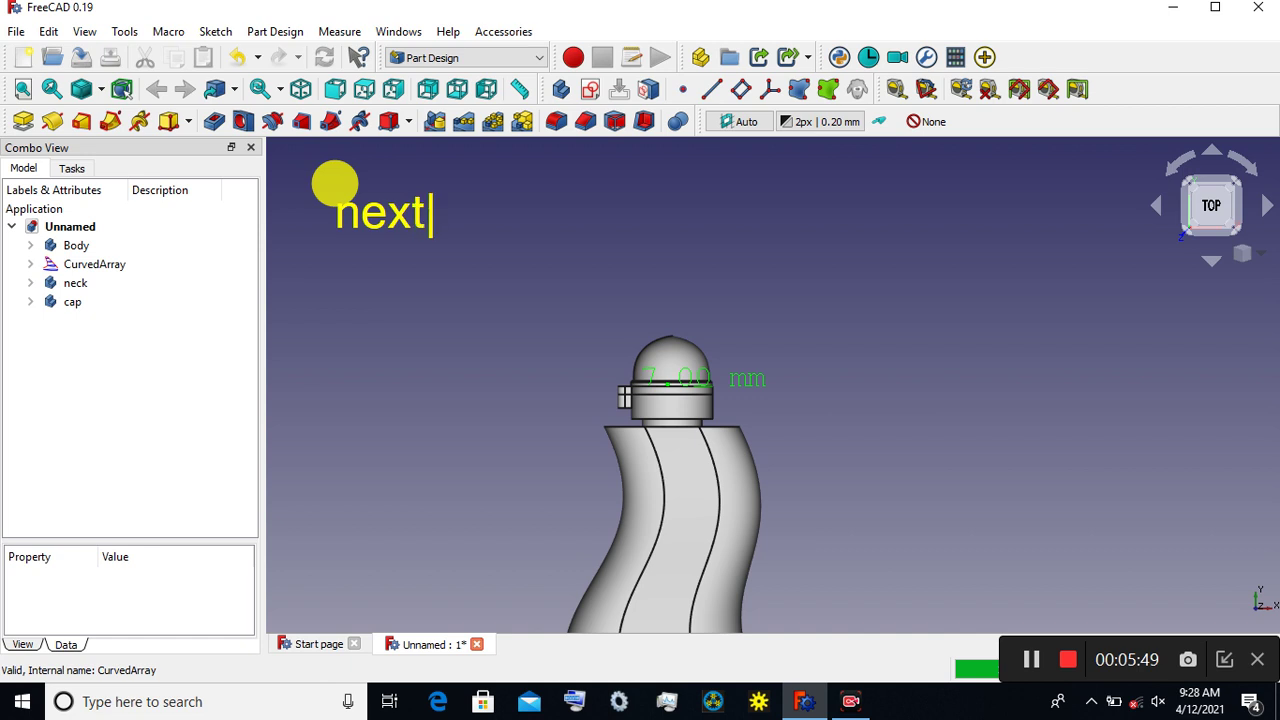
text(we )
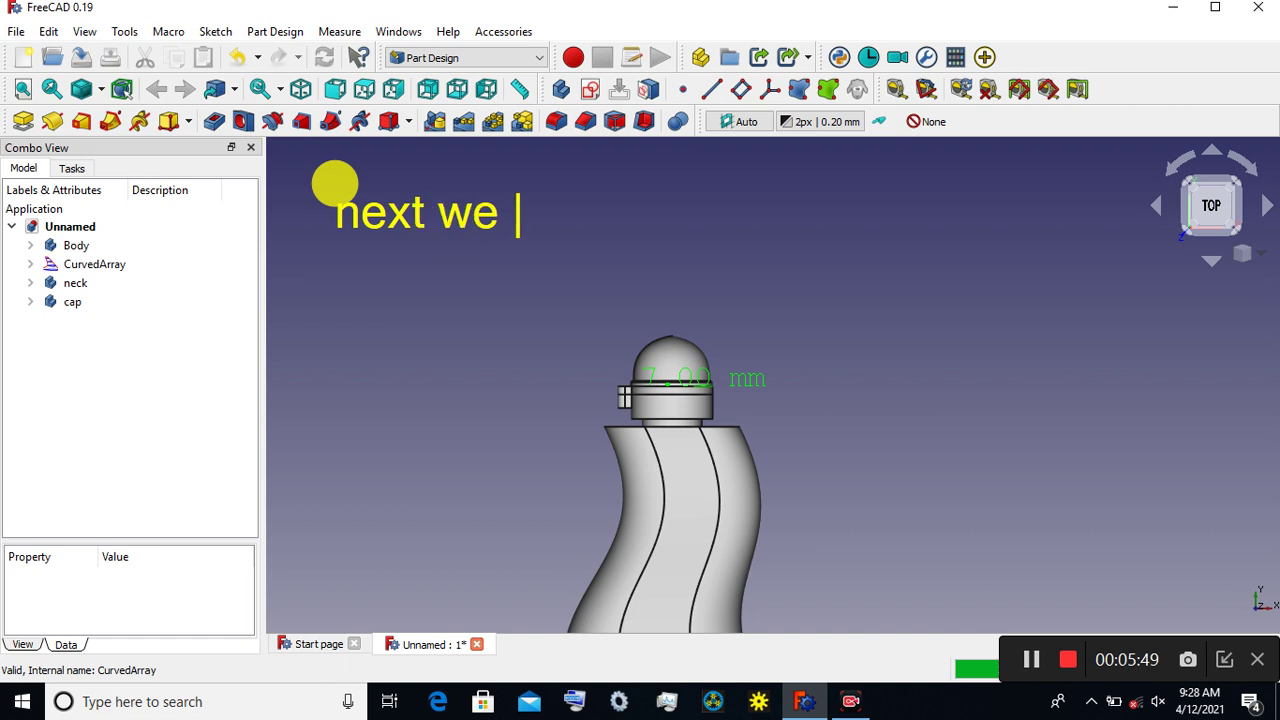
text(want to make )
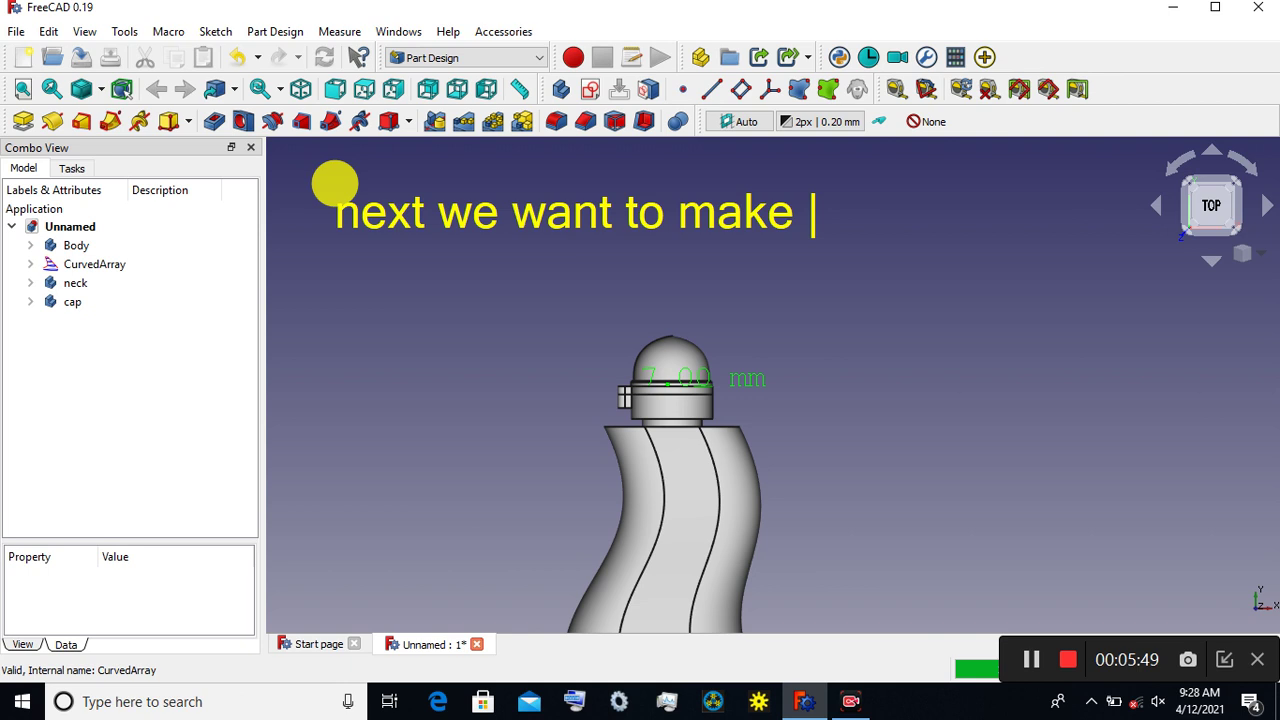
text(inner)
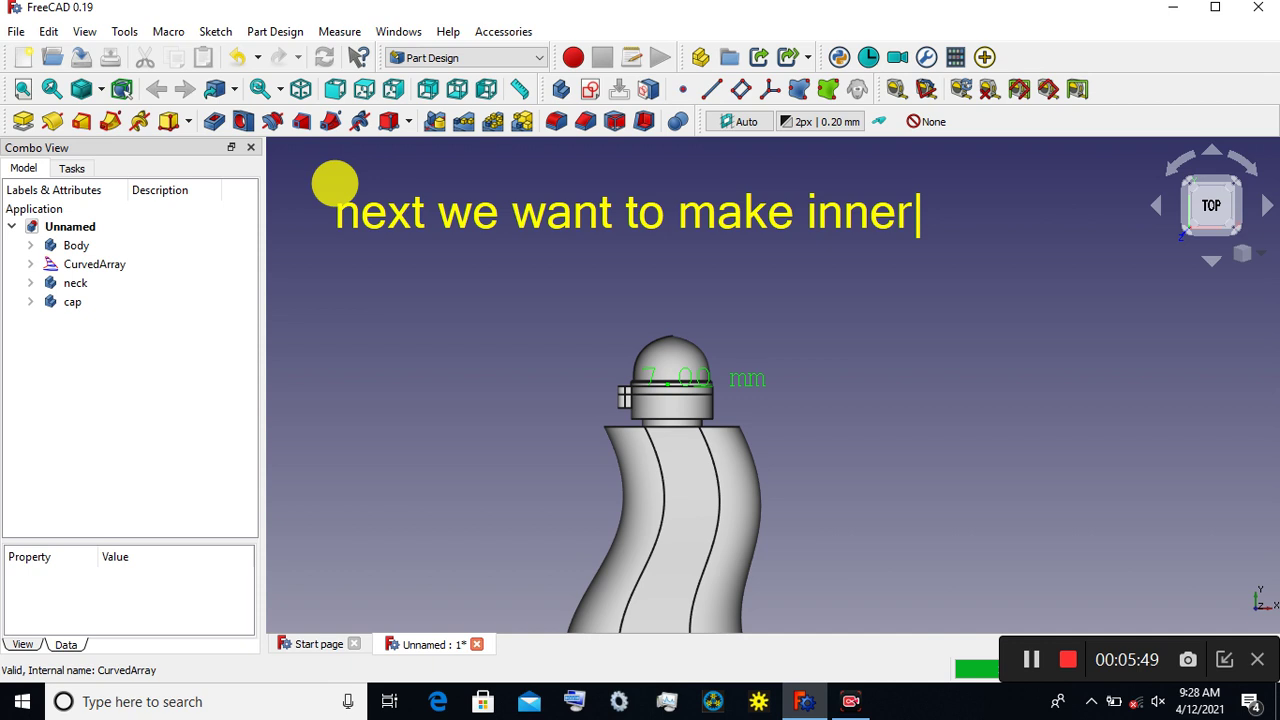
text( part of the)
key(Return)
text(bo)
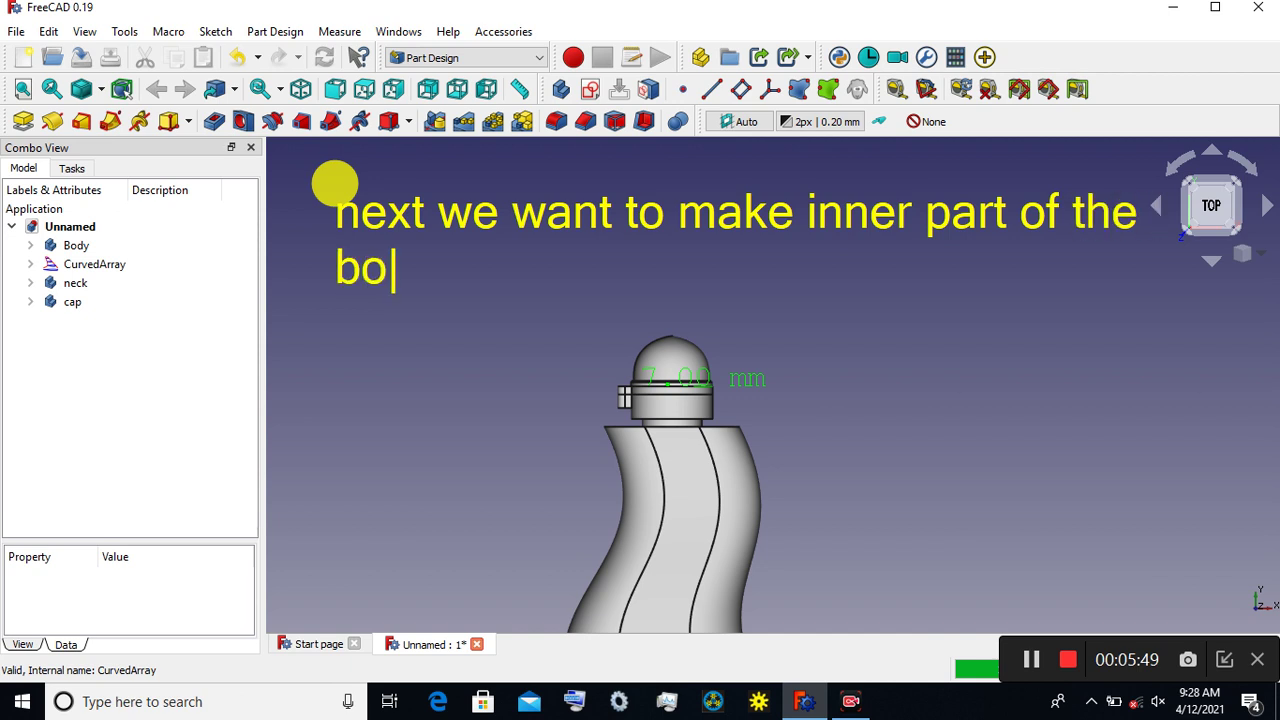
text(ttle)
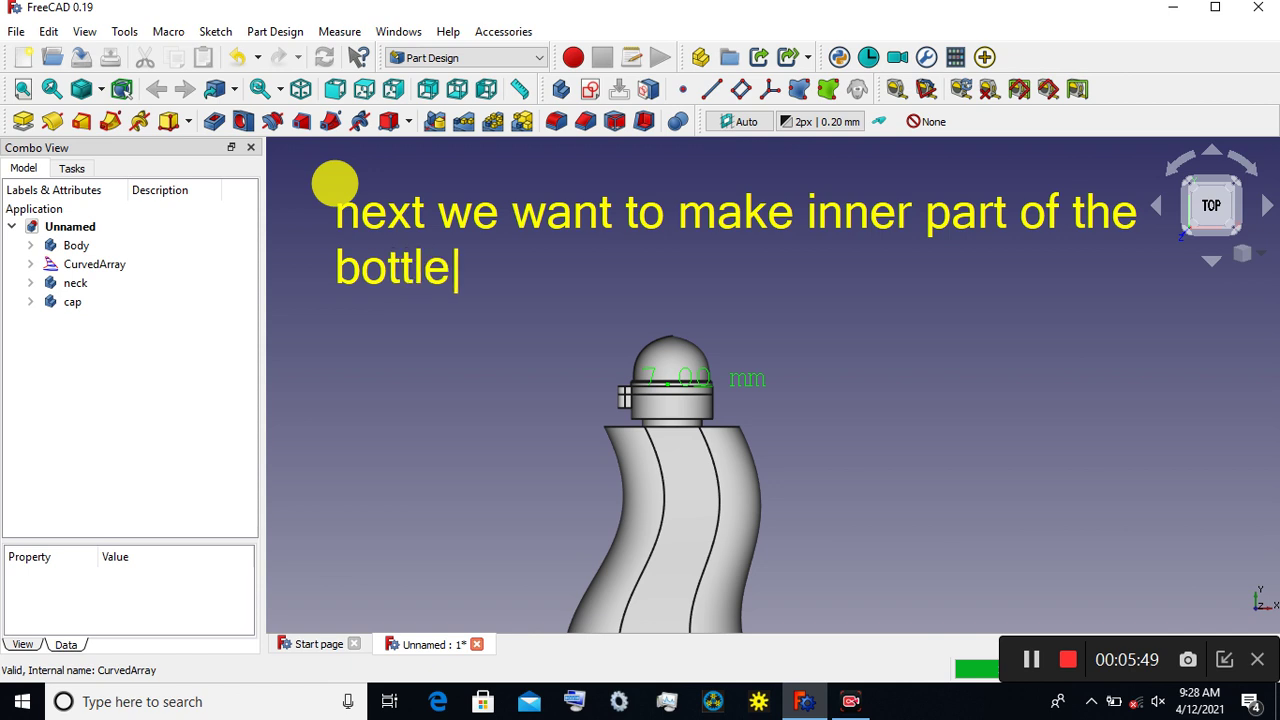
text( therwe)
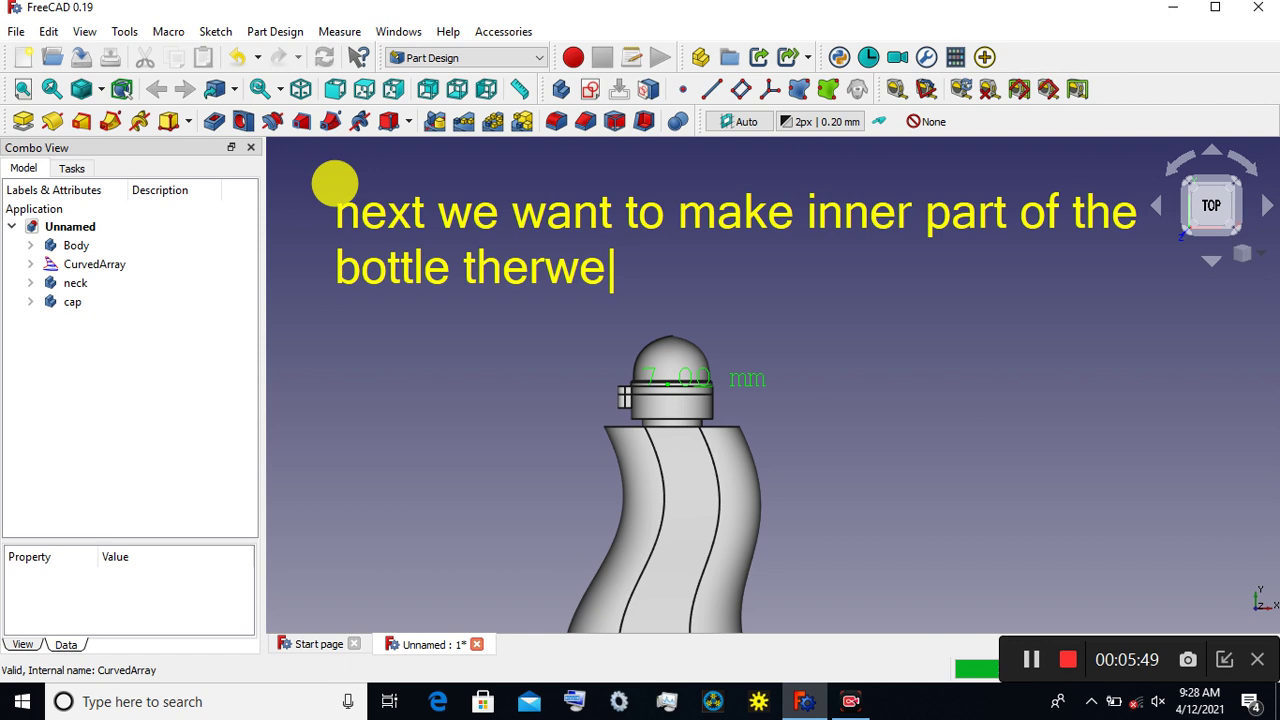
key(BackSpace)
key(BackSpace)
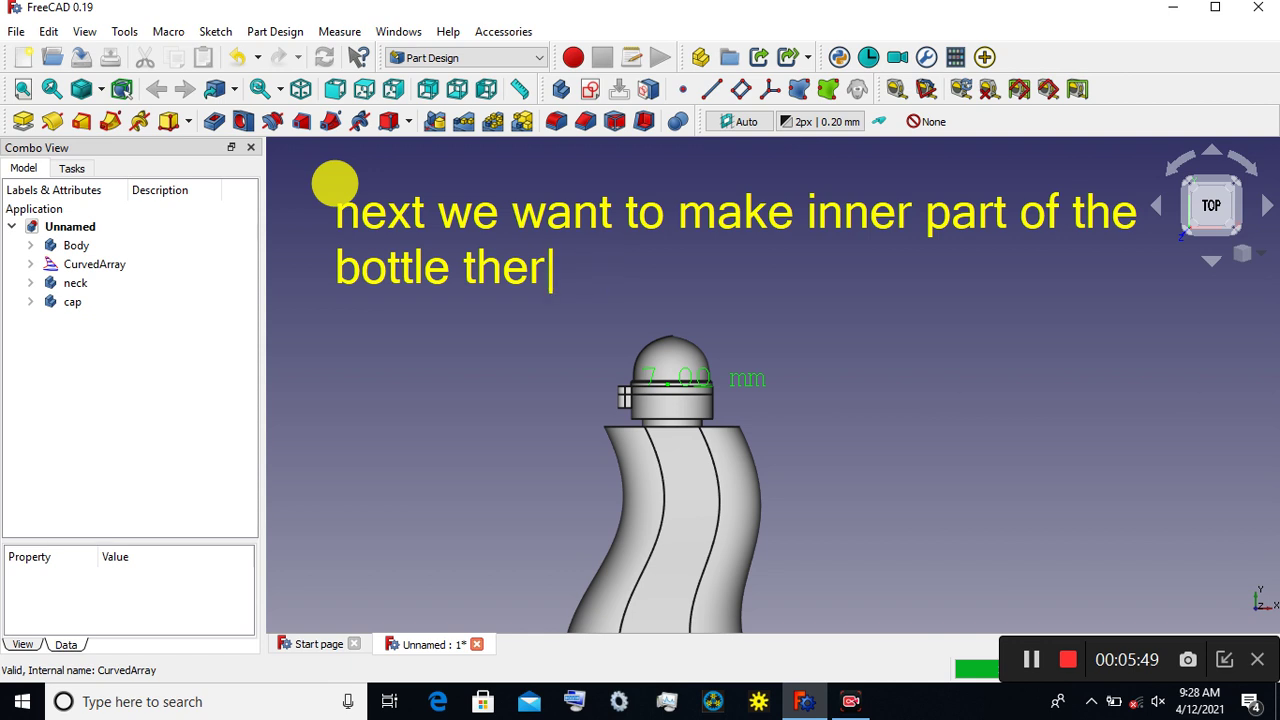
text(efore)
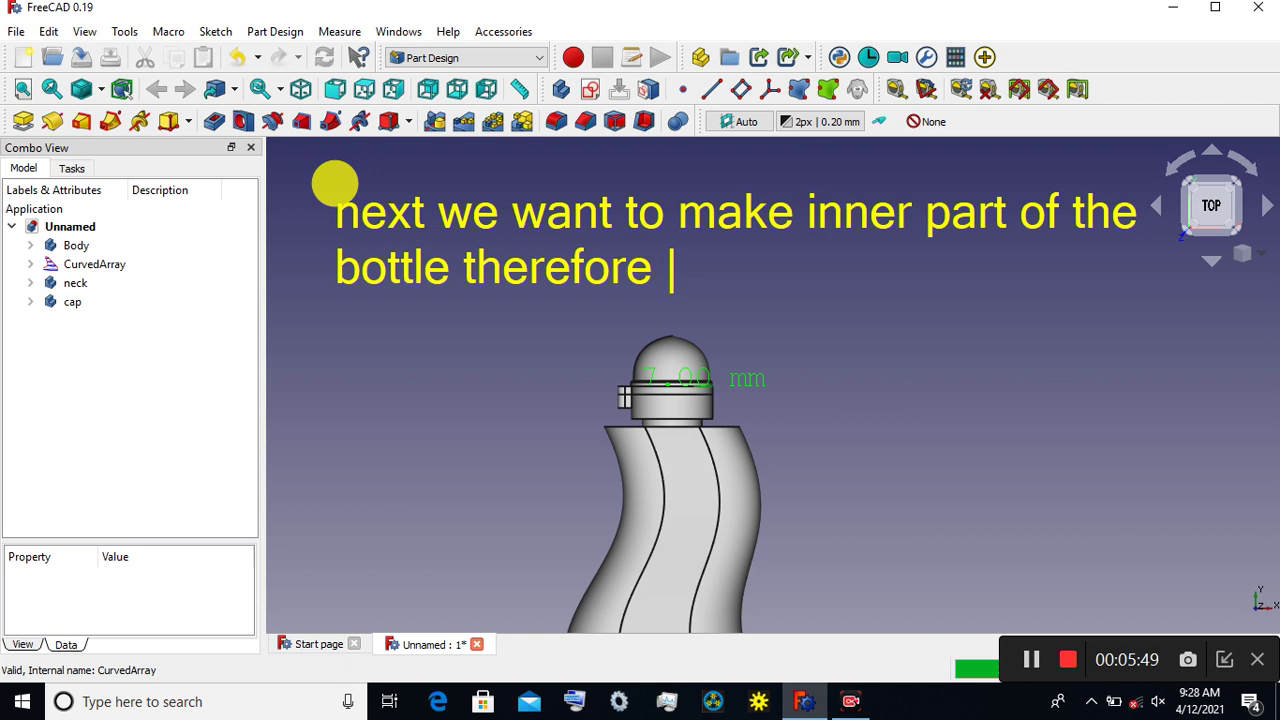
text(again we )
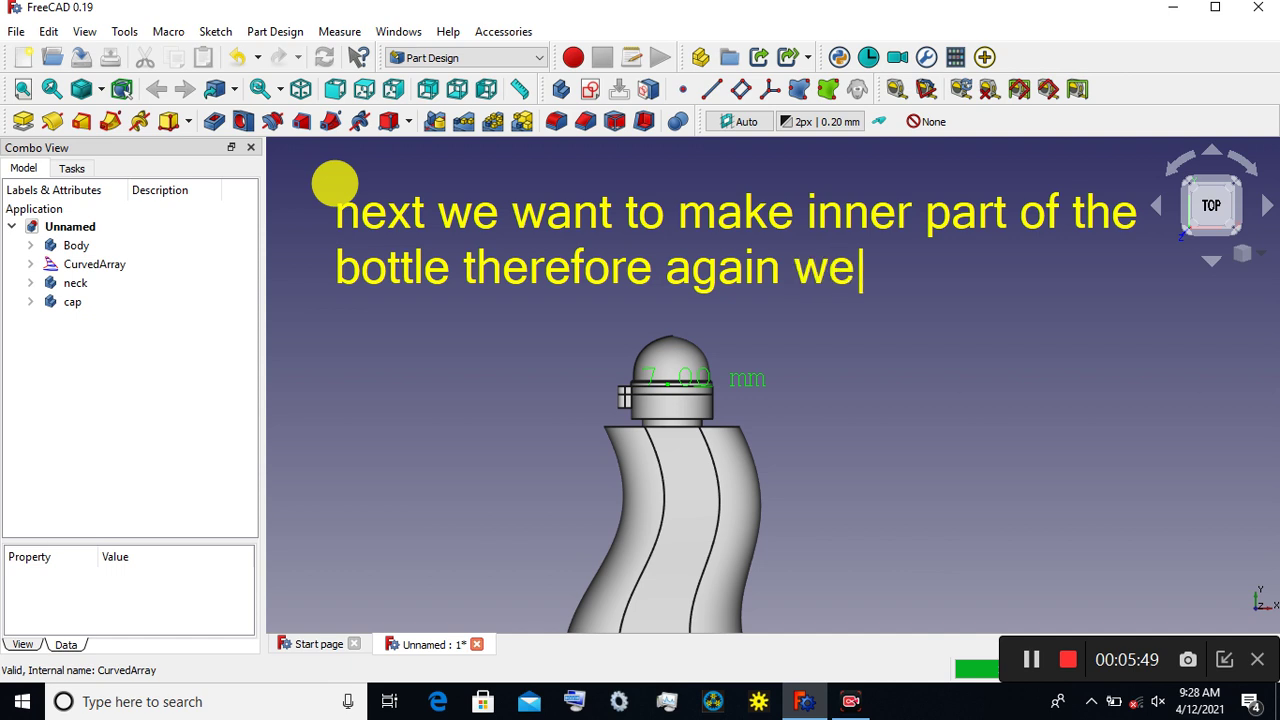
text(want to )
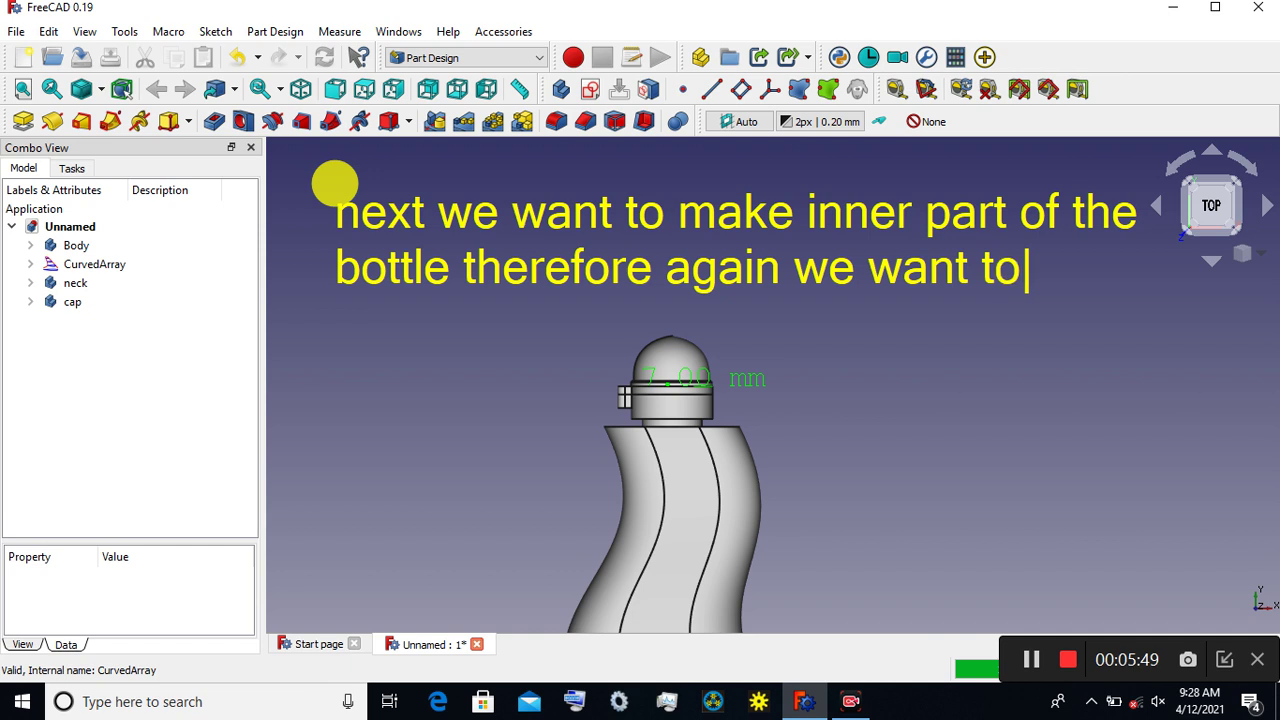
text(mk)
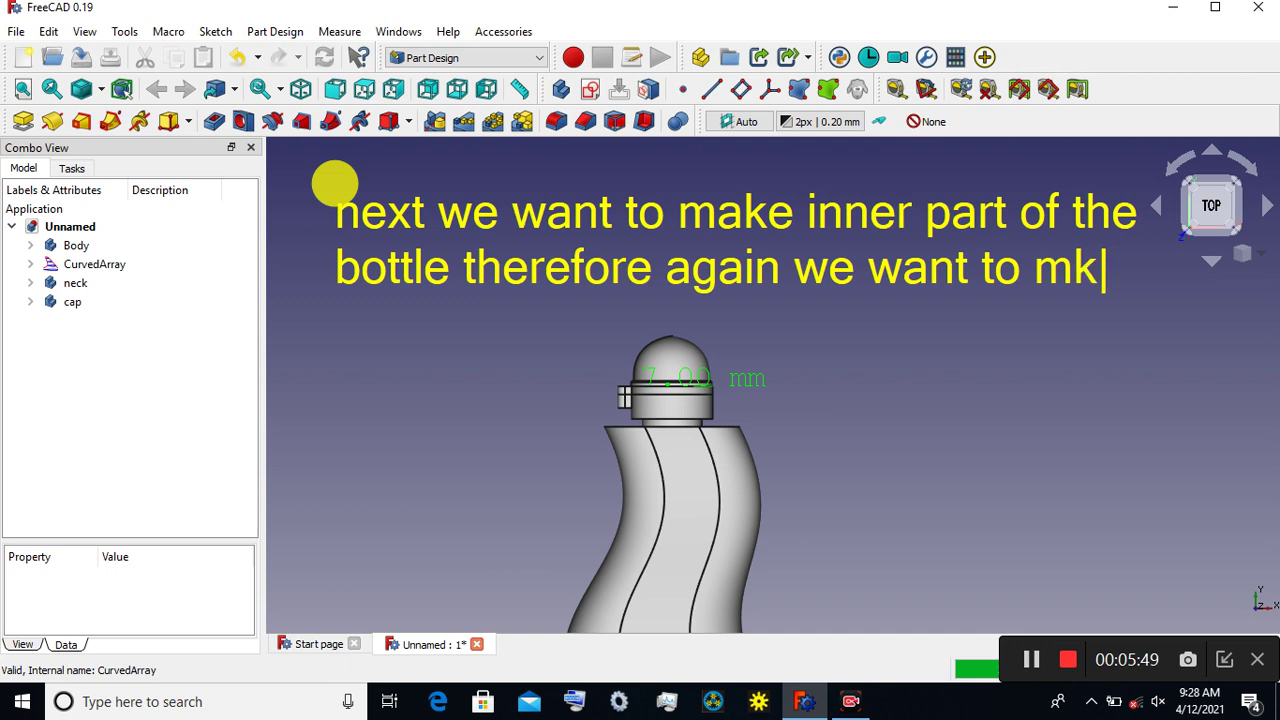
text(e)
key(BackSpace)
key(BackSpace)
text(ake)
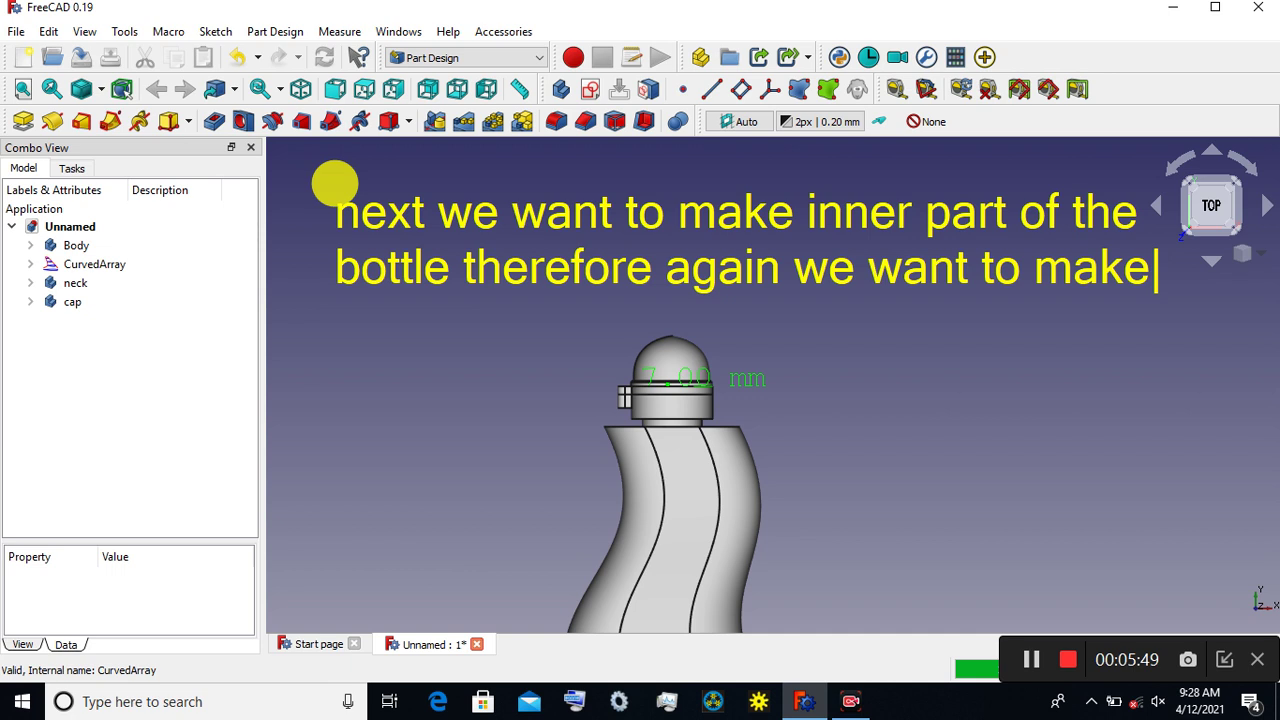
key(Return)
text(he )
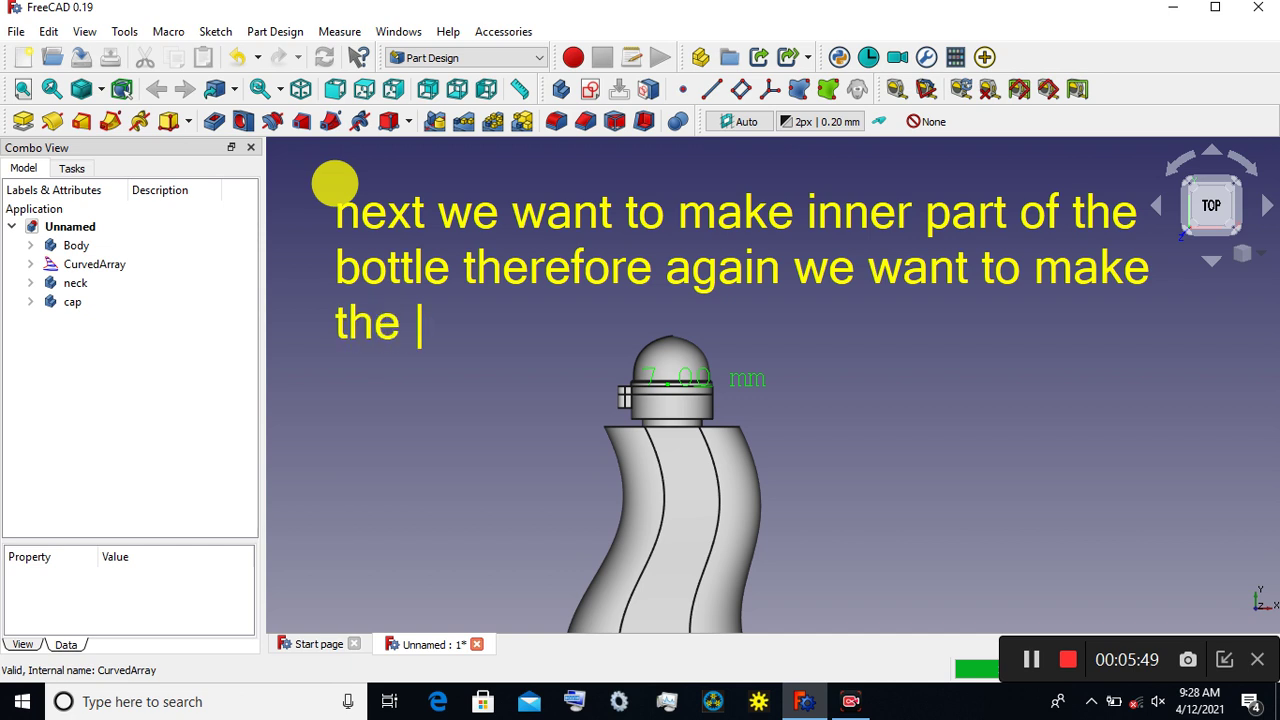
text(curved array)
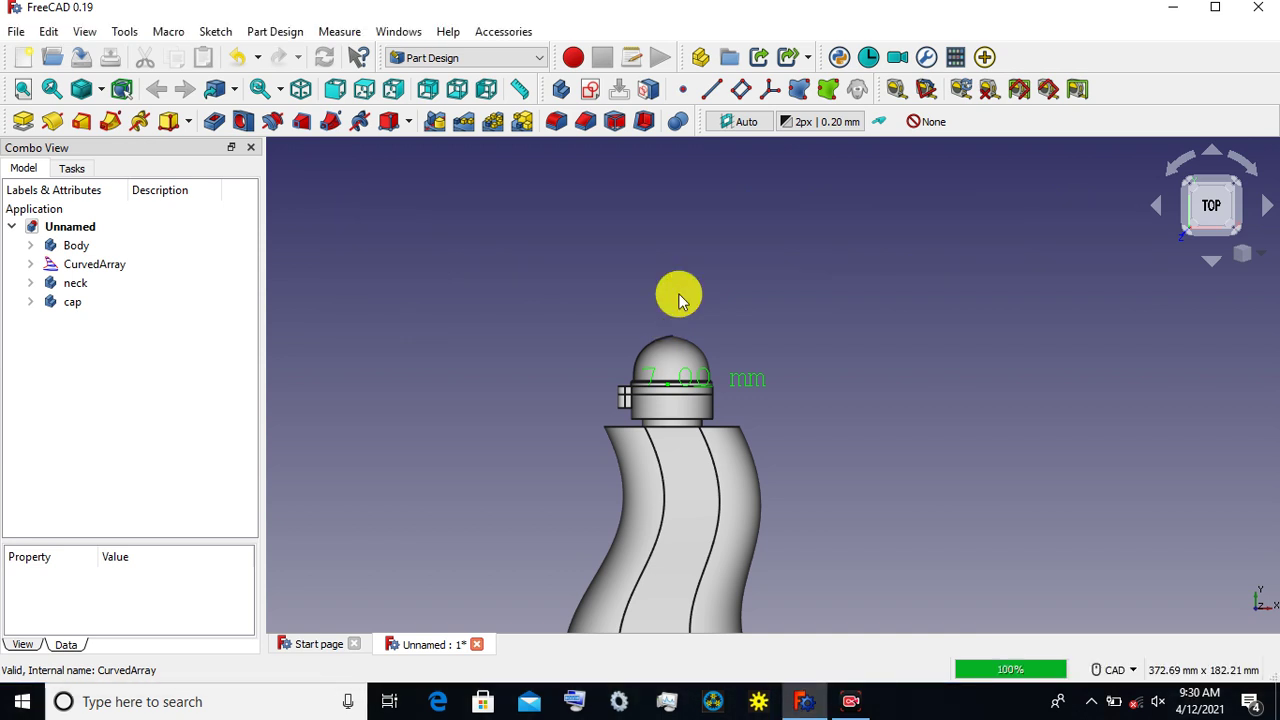
Step: Hide the cap, the neck and the CurvedArray solid from the 3D view
click(88, 304)
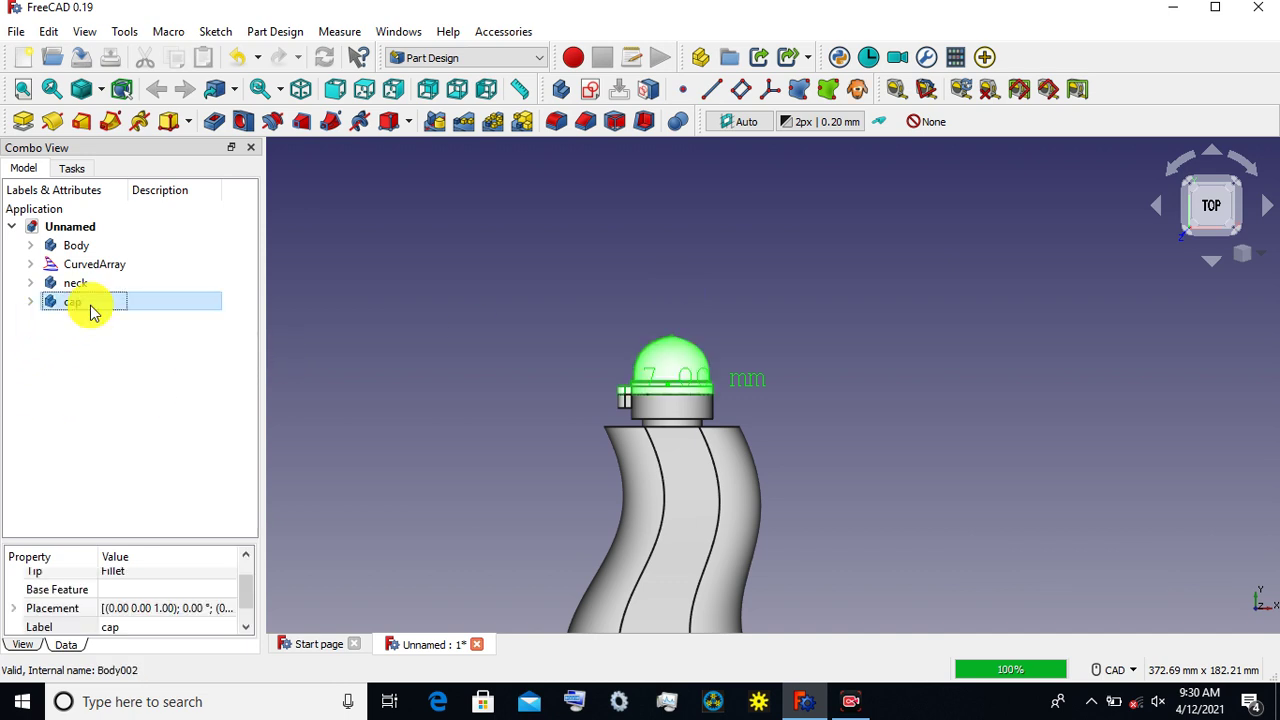
key(space)
click(78, 285)
key(space)
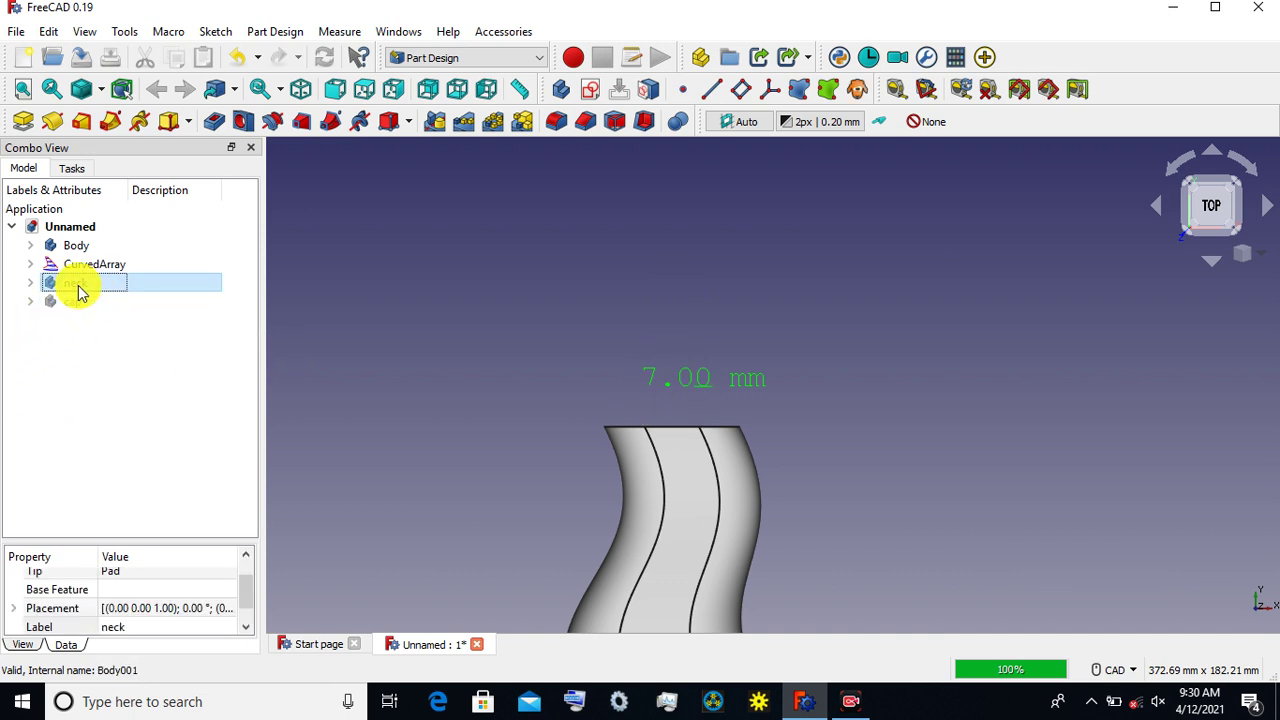
click(30, 264)
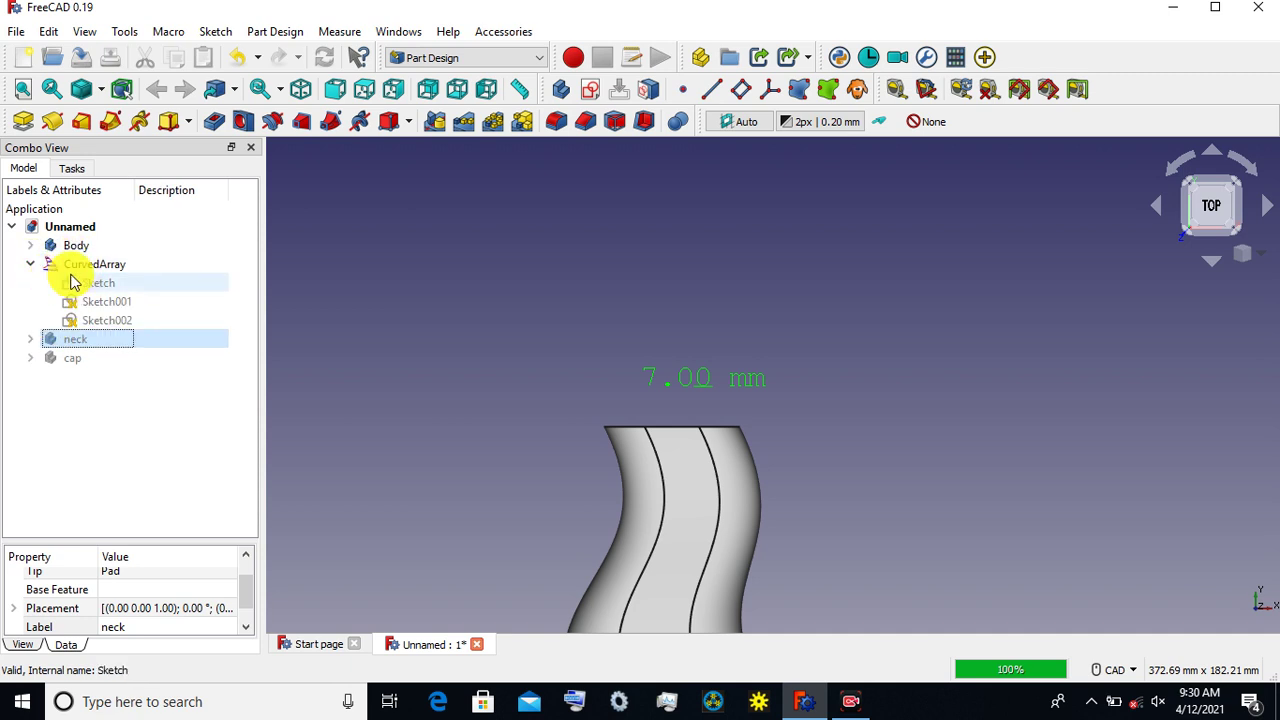
click(94, 264)
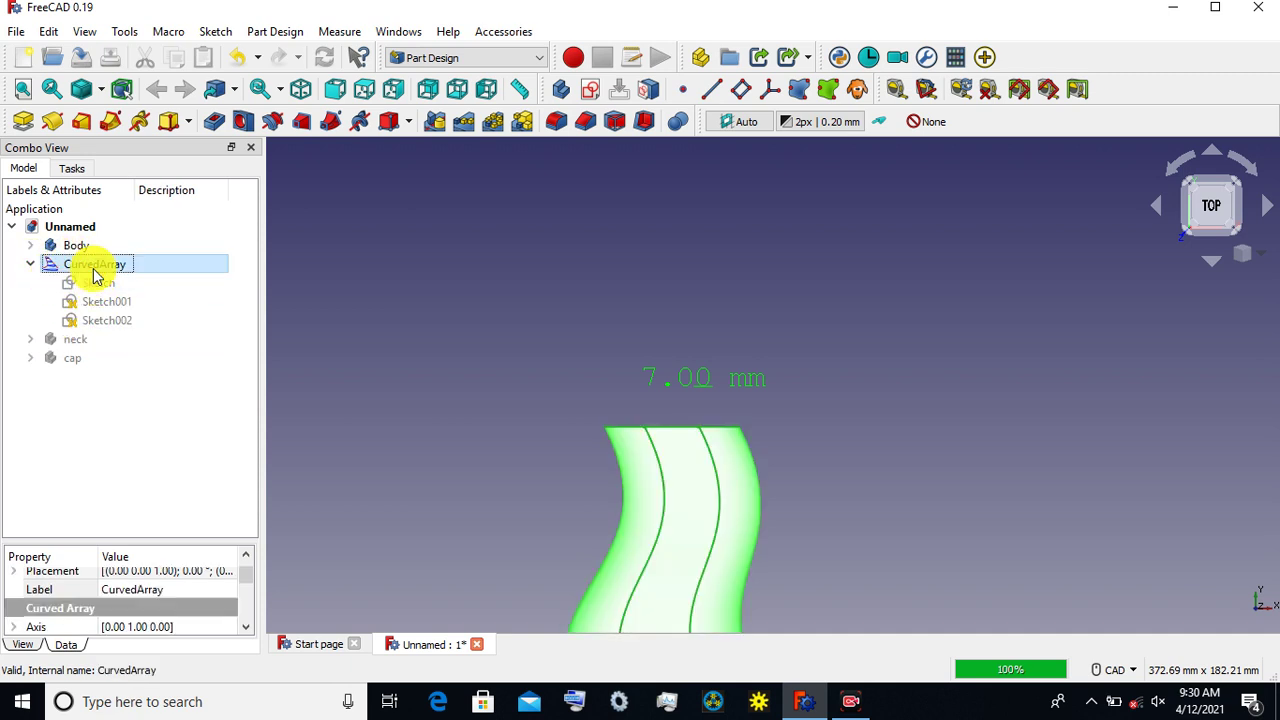
key(space)
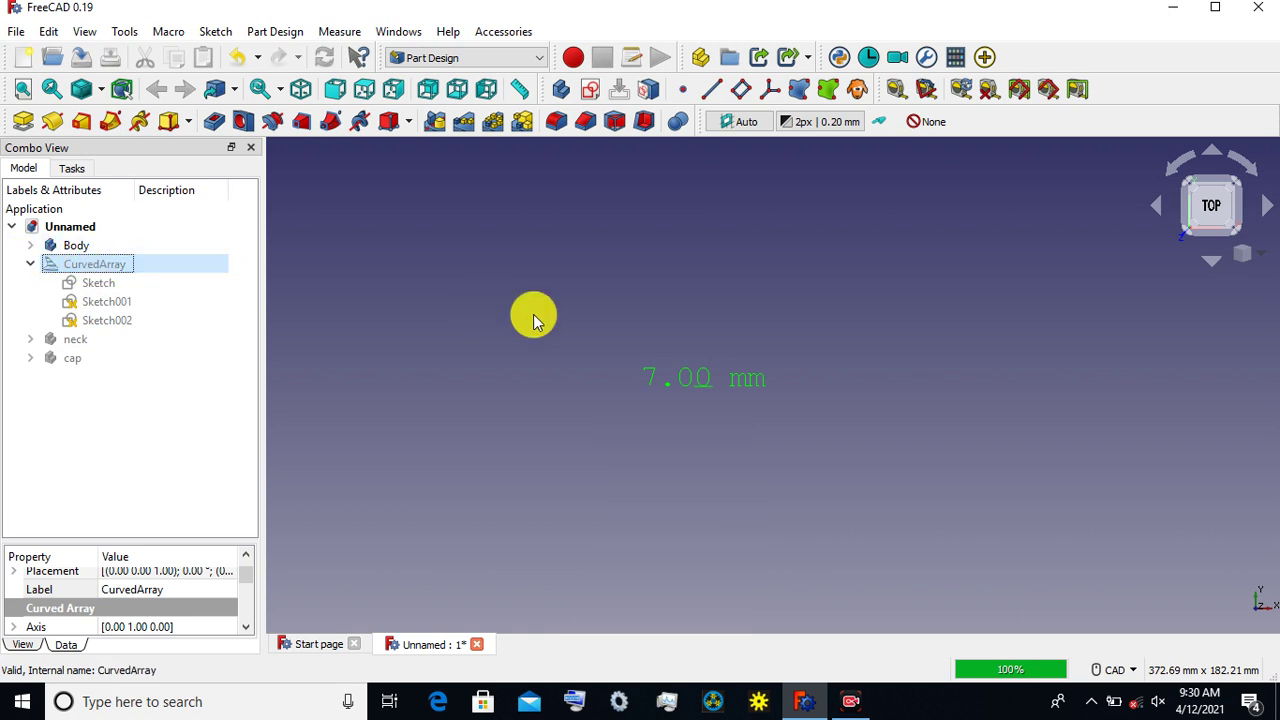
Step: Remove the 7.00 mm dimension with Clear all dimensions
click(688, 383)
drag(688, 383, 691, 268)
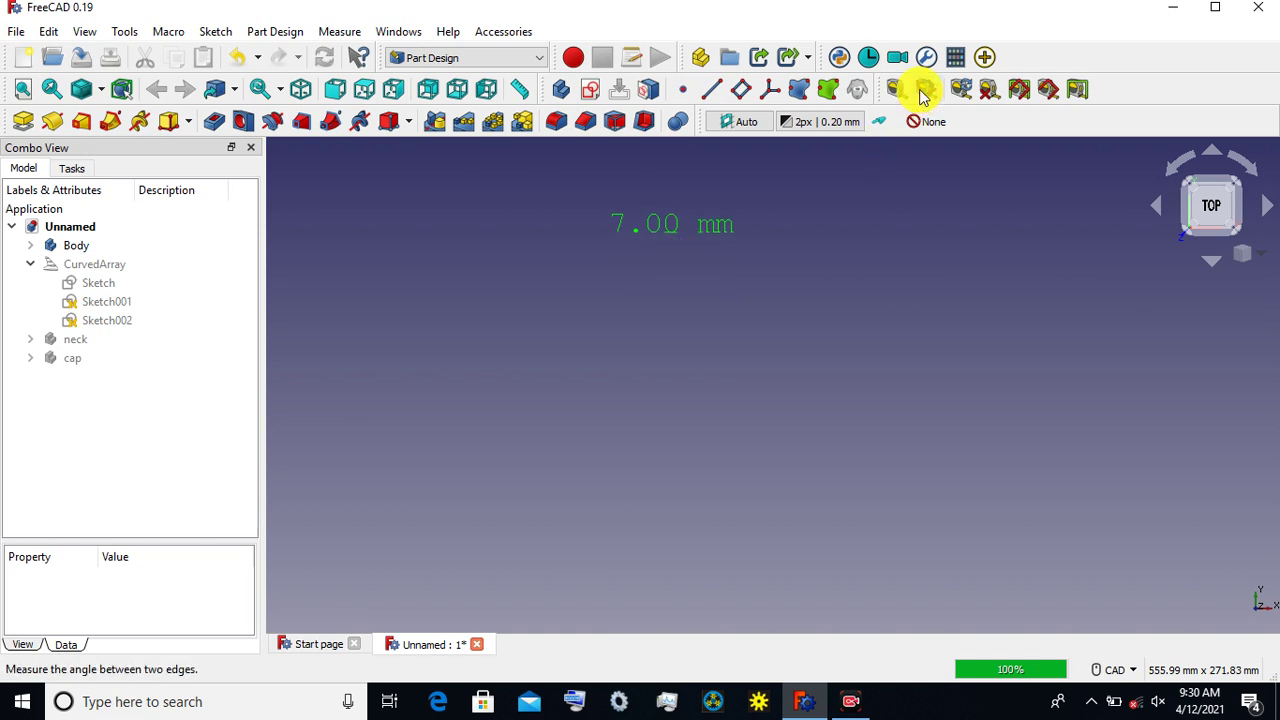
click(987, 88)
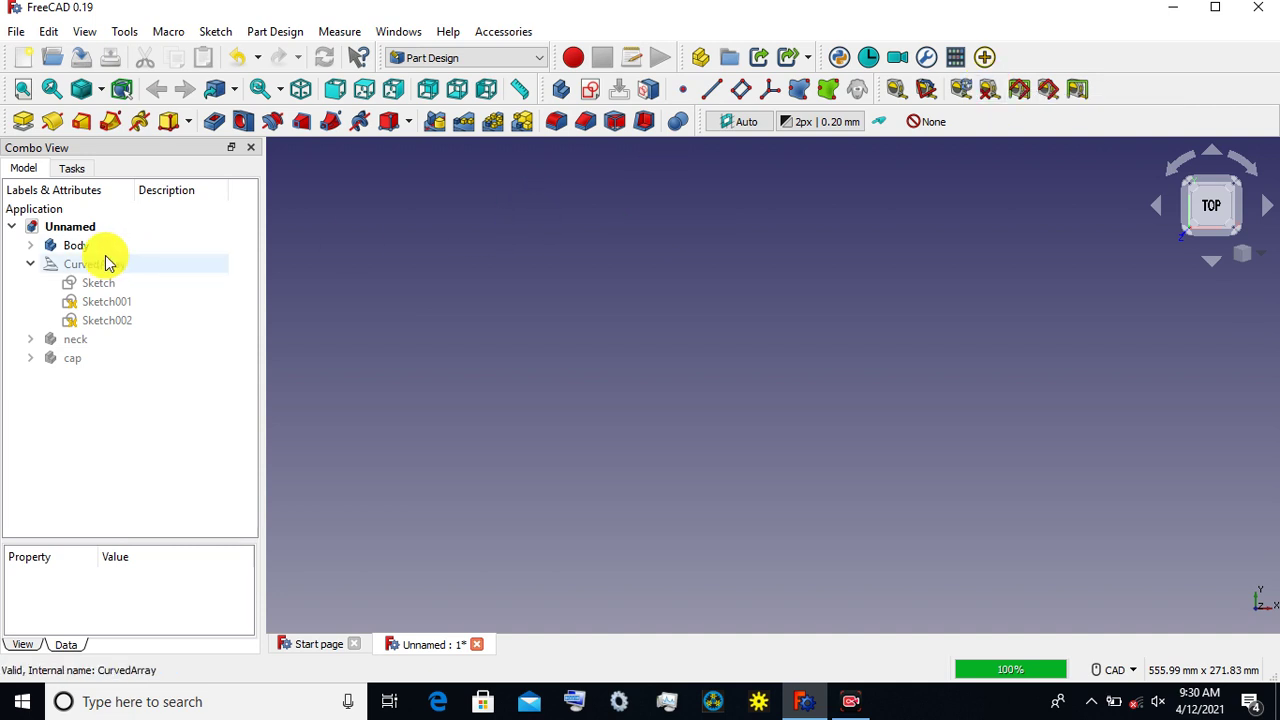
Step: Show Sketch, Sketch001 and Sketch002 in the 3D view, seen from an oblique angle
click(29, 245)
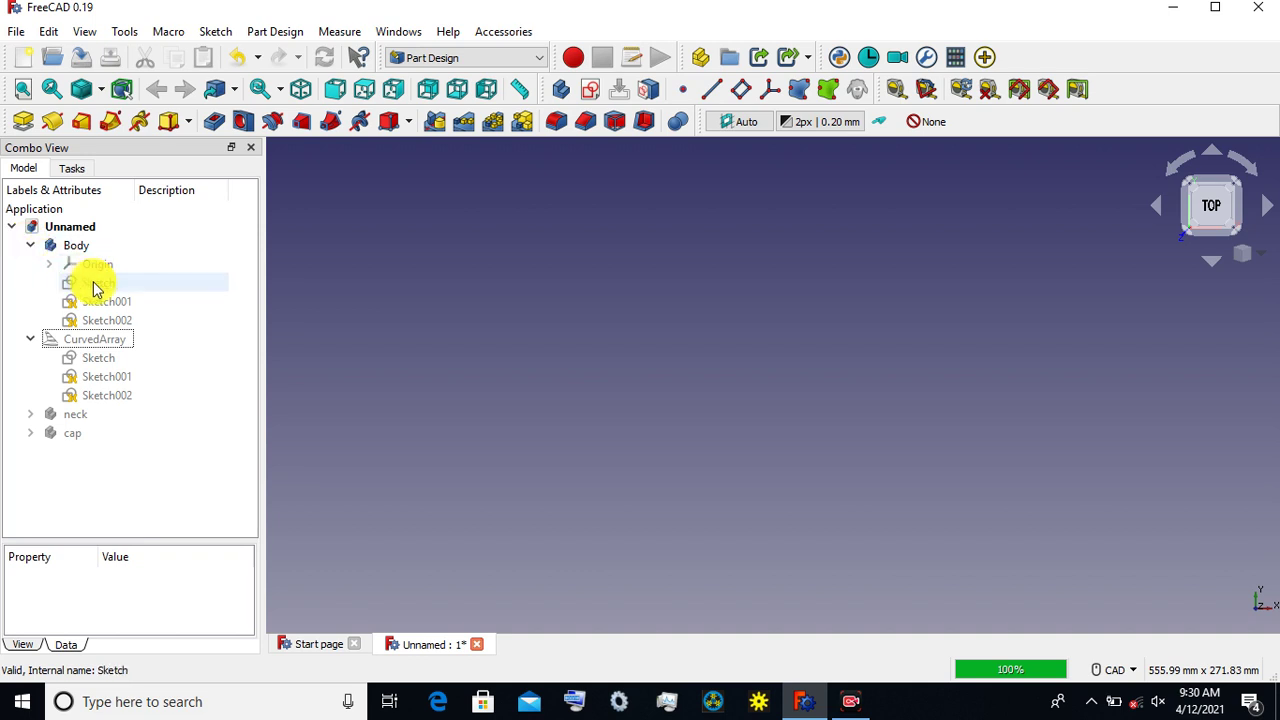
click(91, 284)
click(100, 302)
key(space)
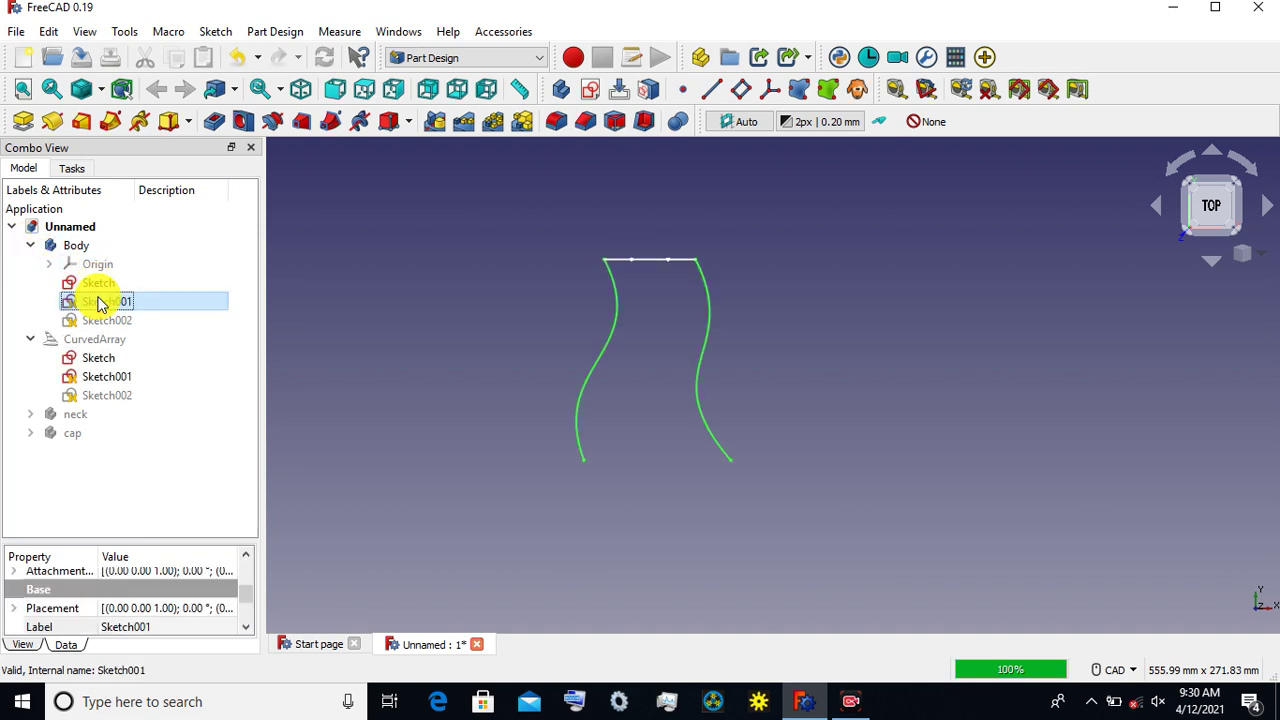
click(100, 320)
key(space)
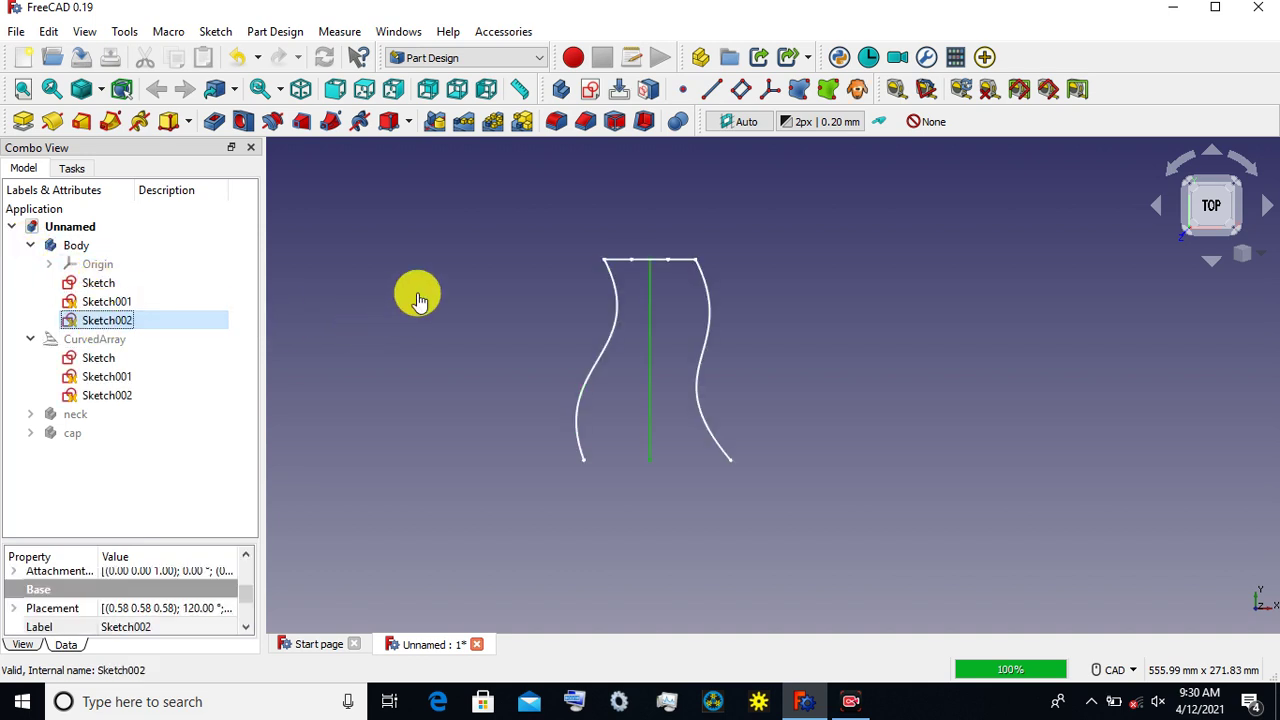
click(417, 293)
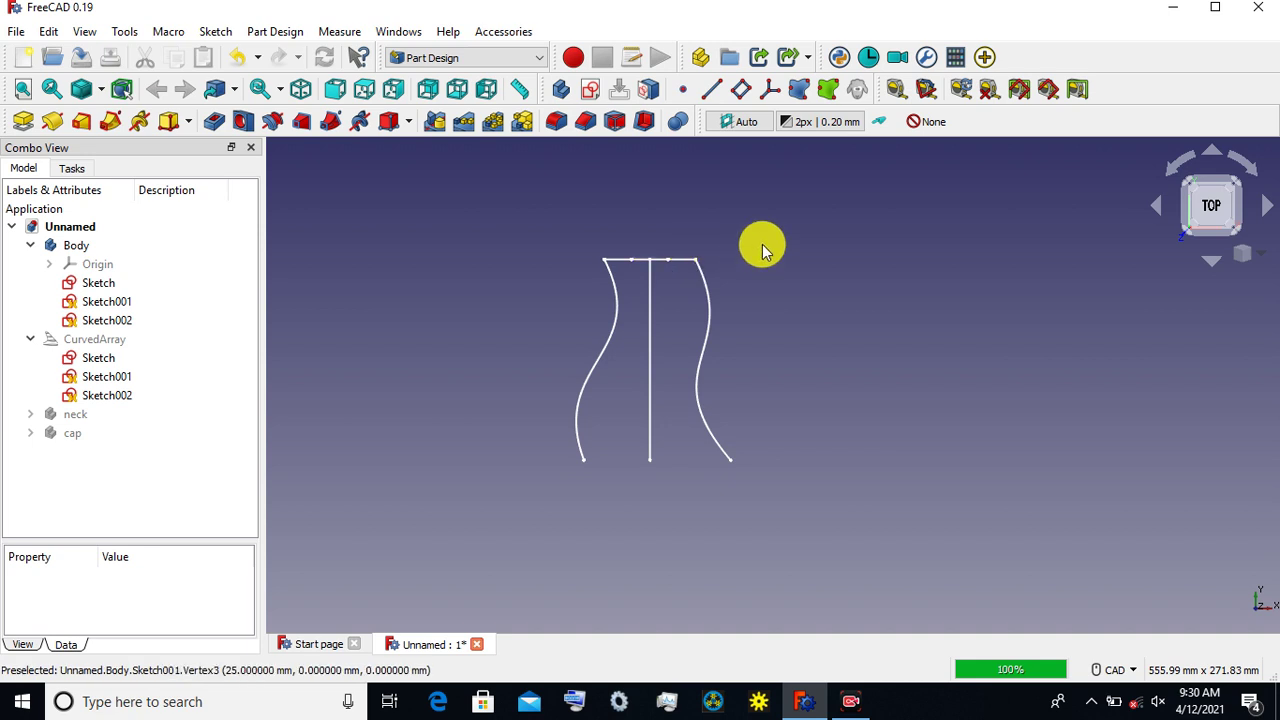
middle_drag(762, 244, 755, 294)
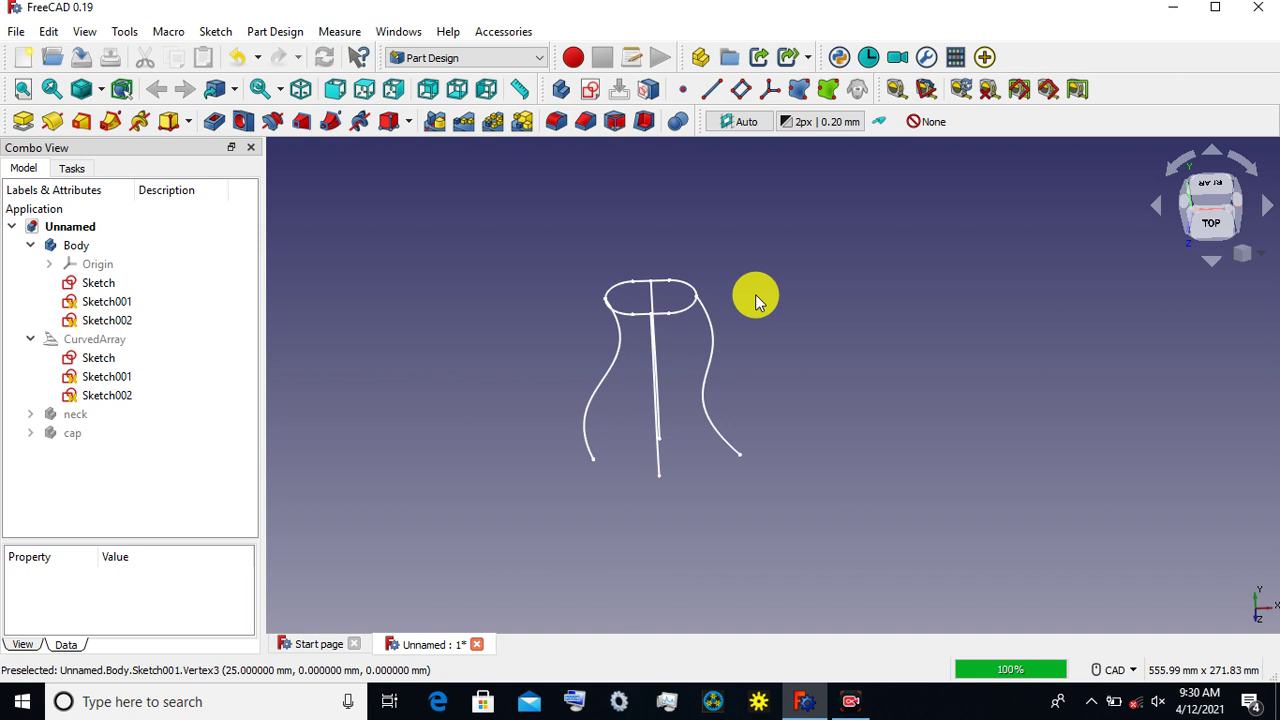
Step: Check the three sketches, then make Body the active body after the Active Body warning
click(95, 284)
click(100, 302)
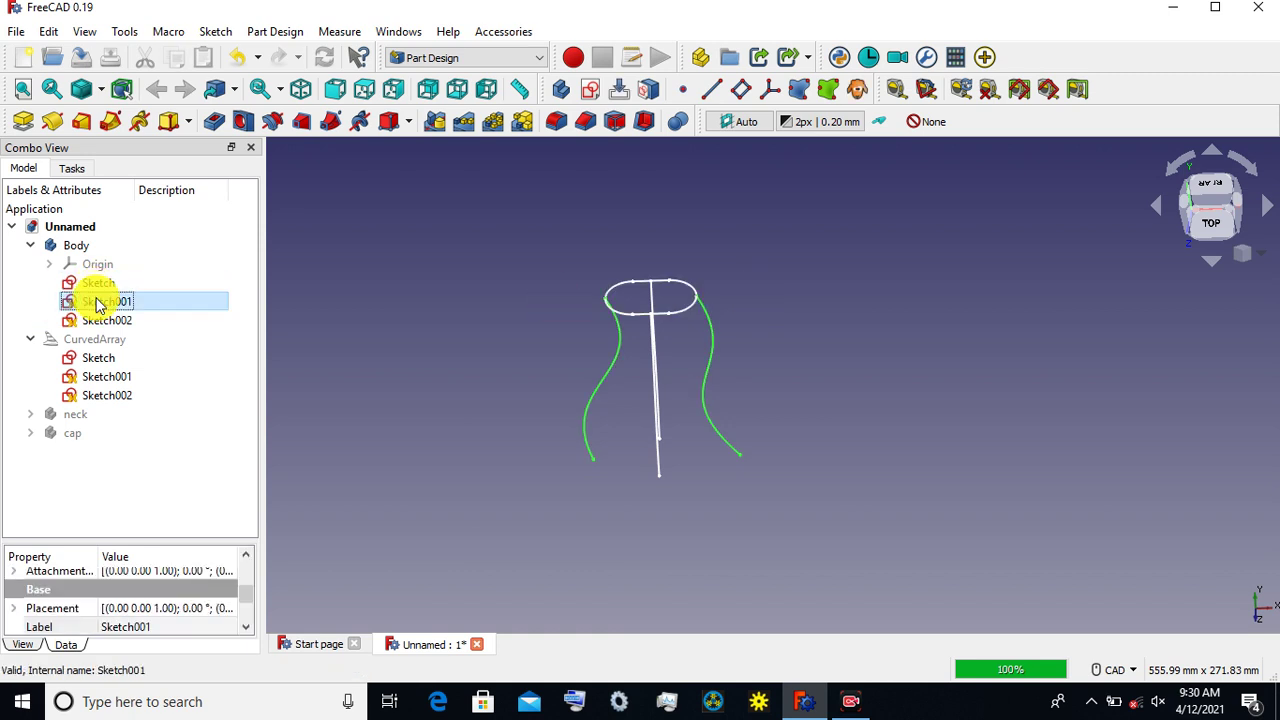
click(98, 320)
click(411, 265)
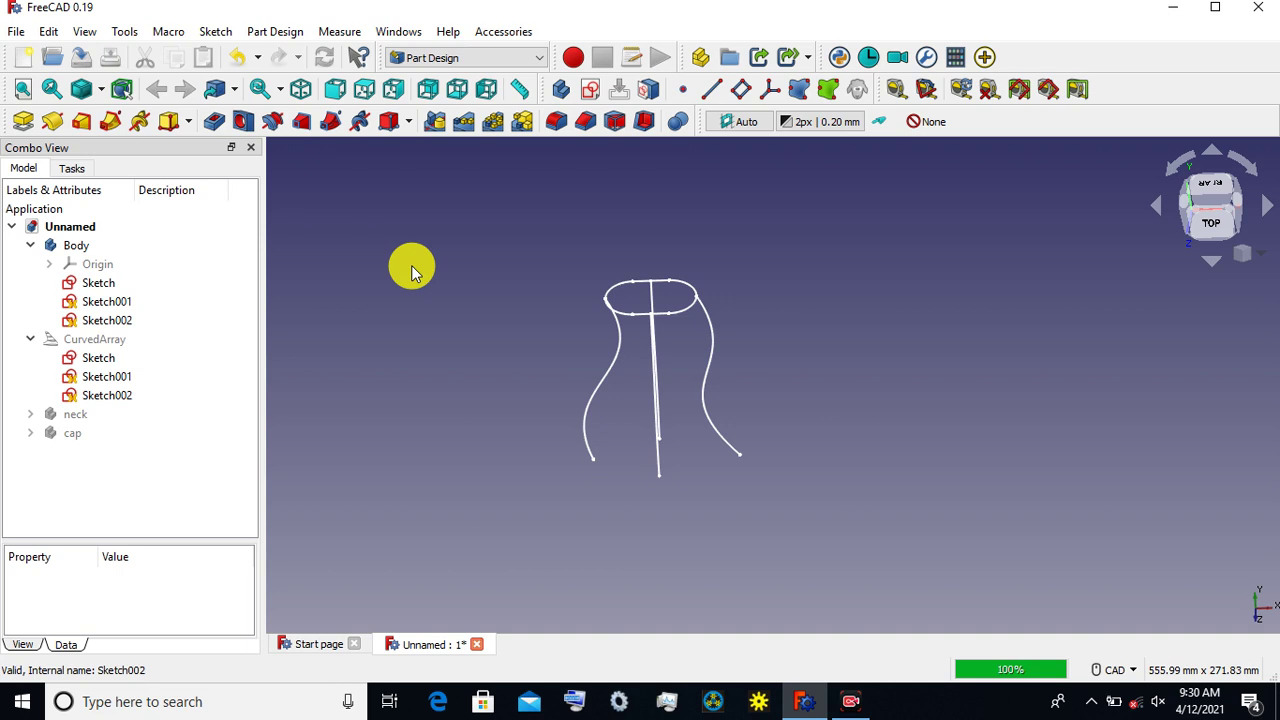
click(586, 95)
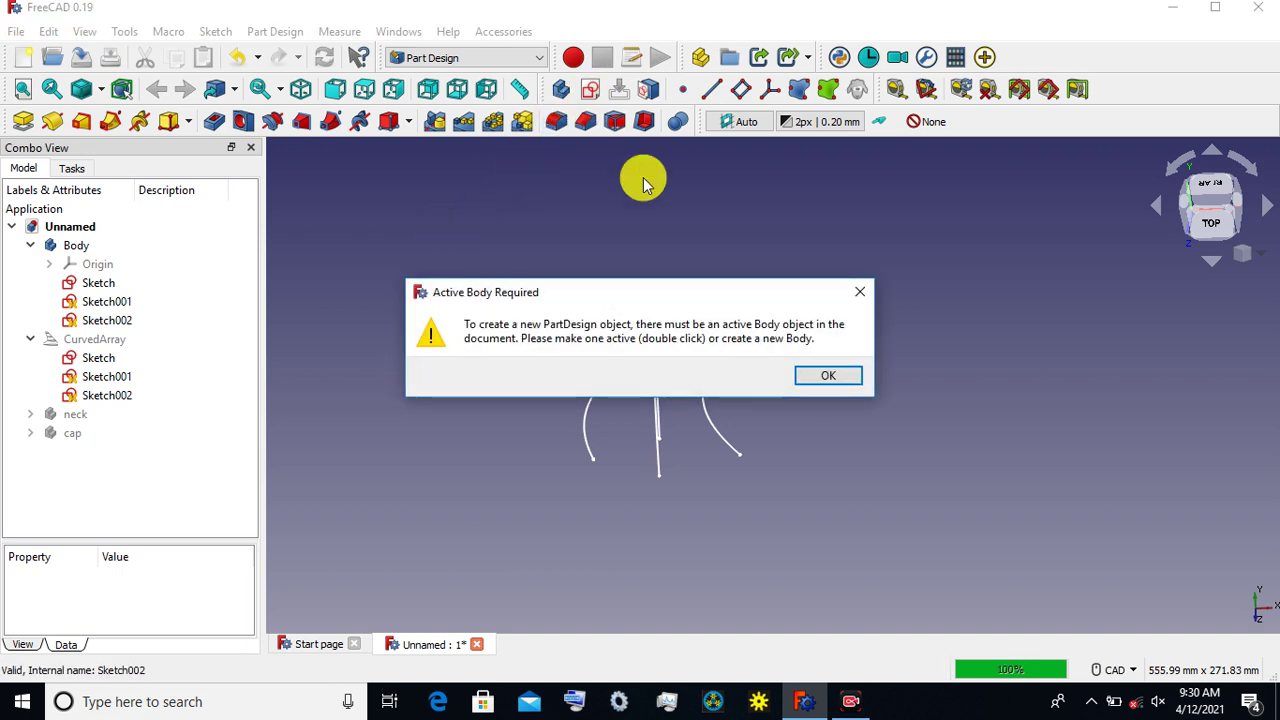
click(852, 292)
double_click(92, 250)
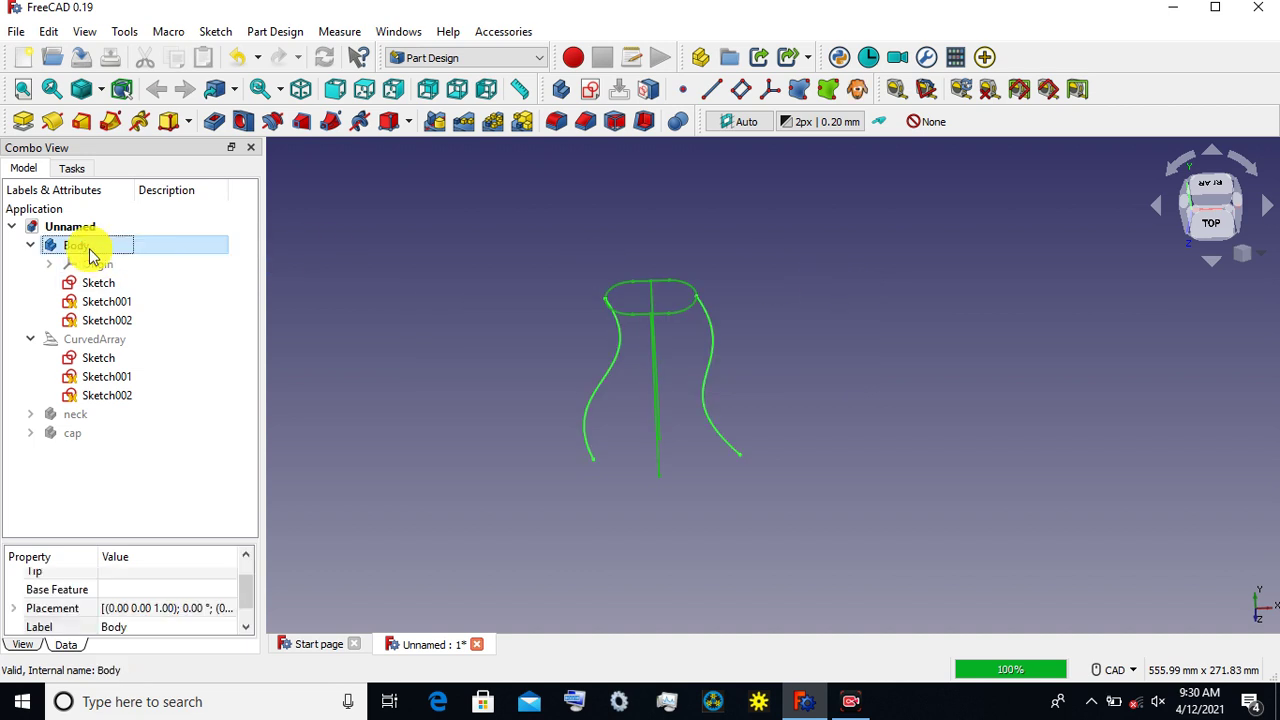
click(460, 224)
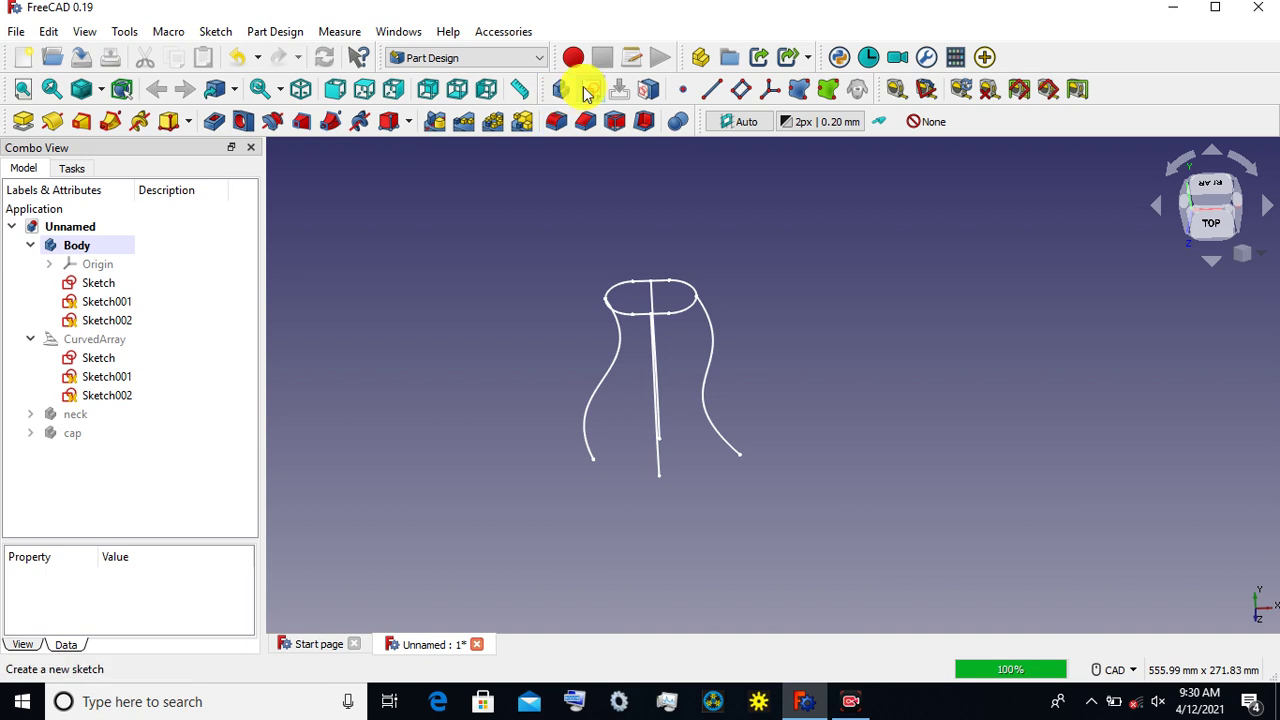
Step: Create a new sketch in Body on the XZ plane
click(589, 89)
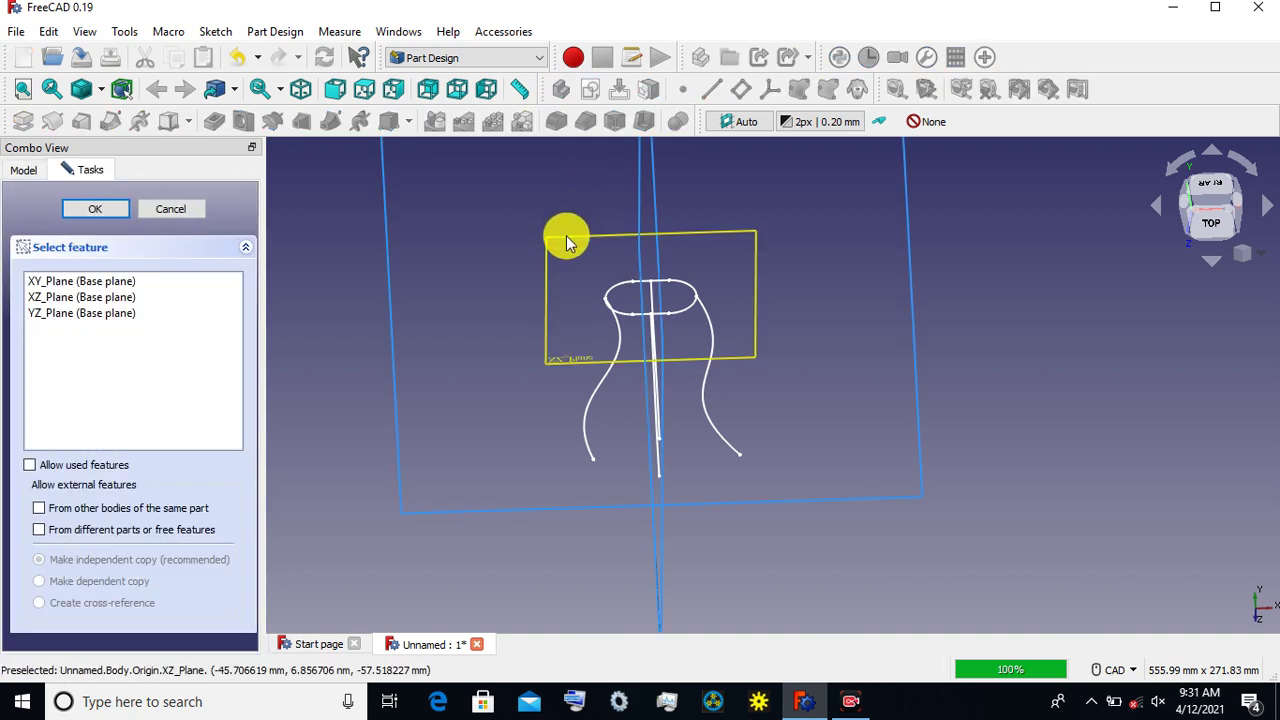
click(566, 240)
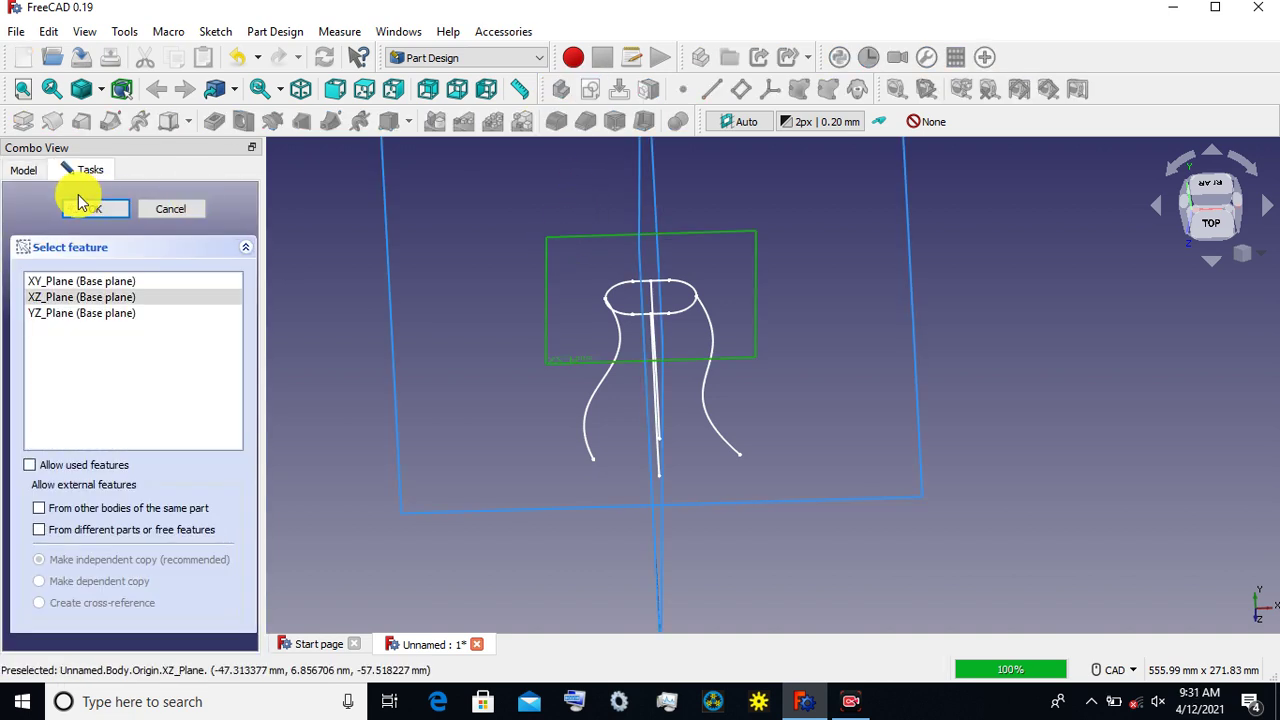
click(74, 212)
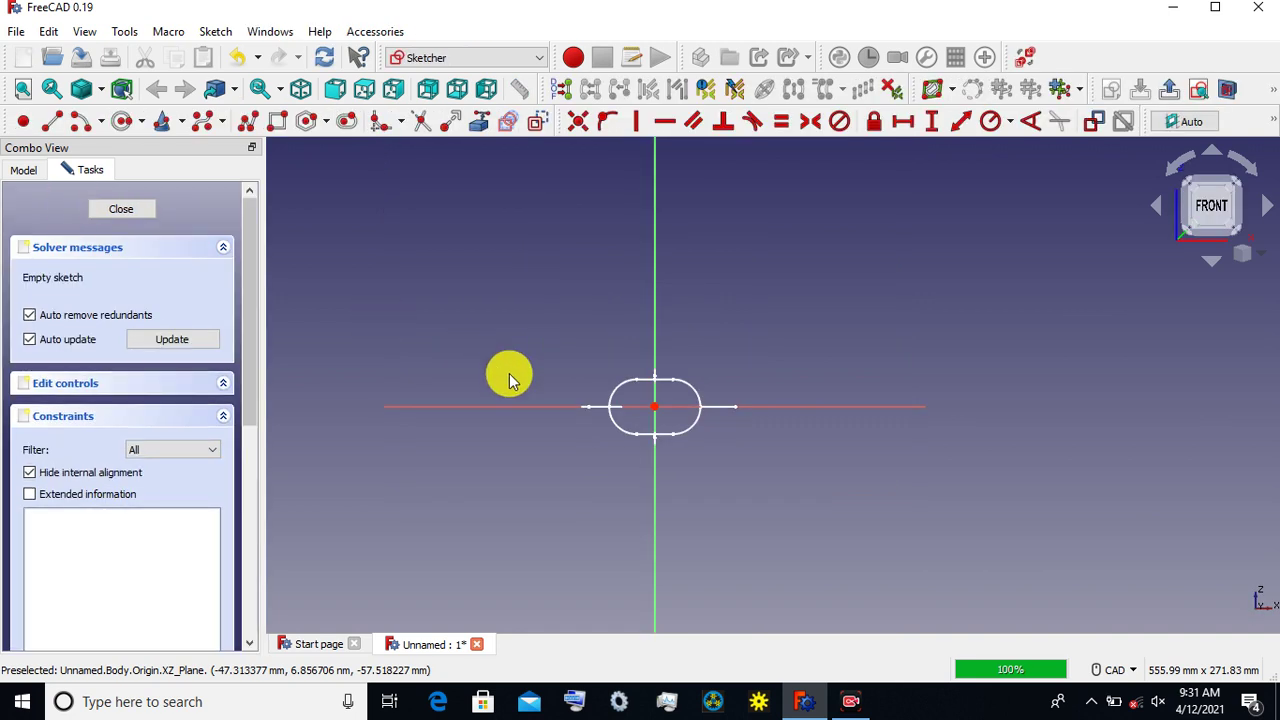
scroll(694, 462, up, 3)
scroll(694, 462, up, 2)
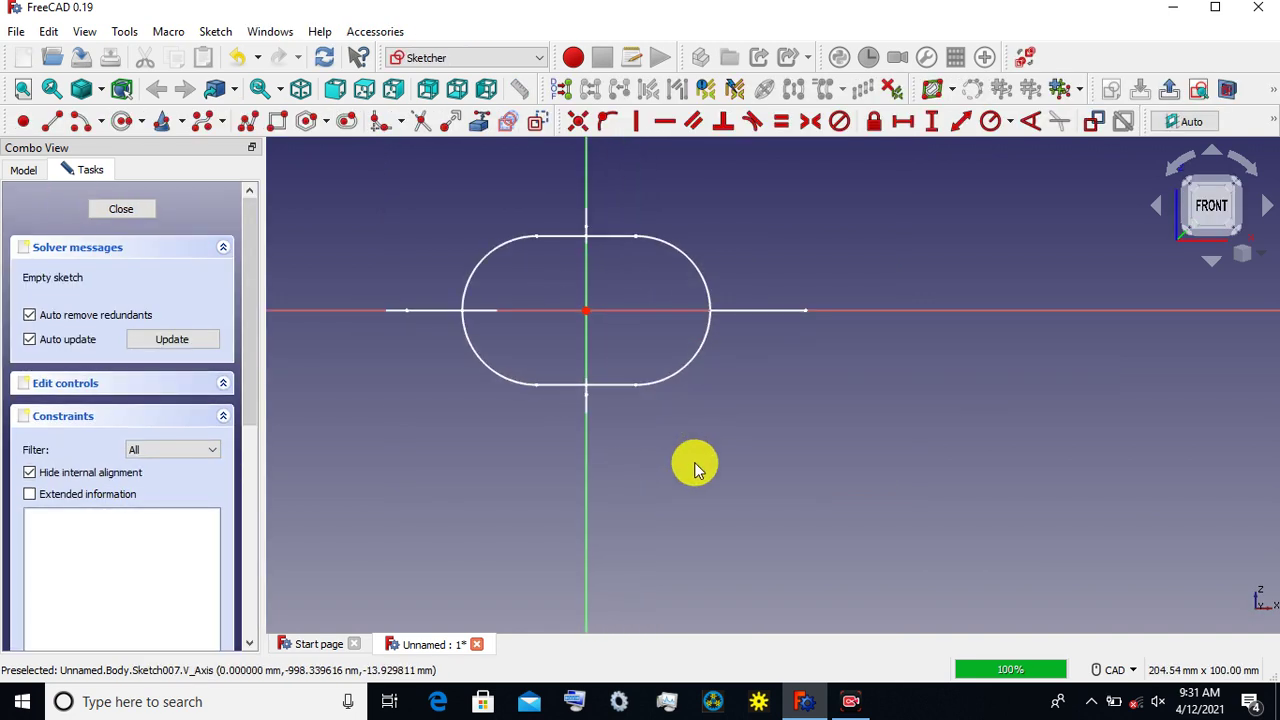
mouse_move(694, 462)
middle_down()
mouse_move(688, 418)
mouse_move(666, 408)
middle_up()
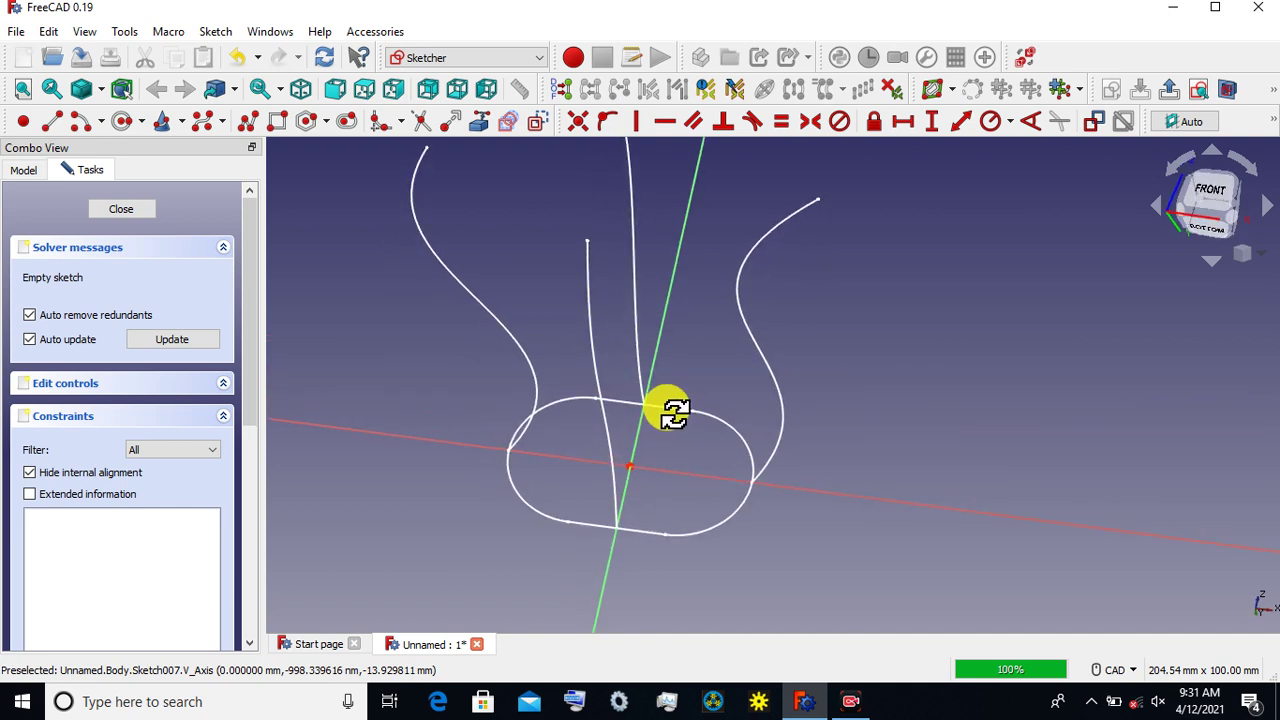
scroll(695, 525, up, 3)
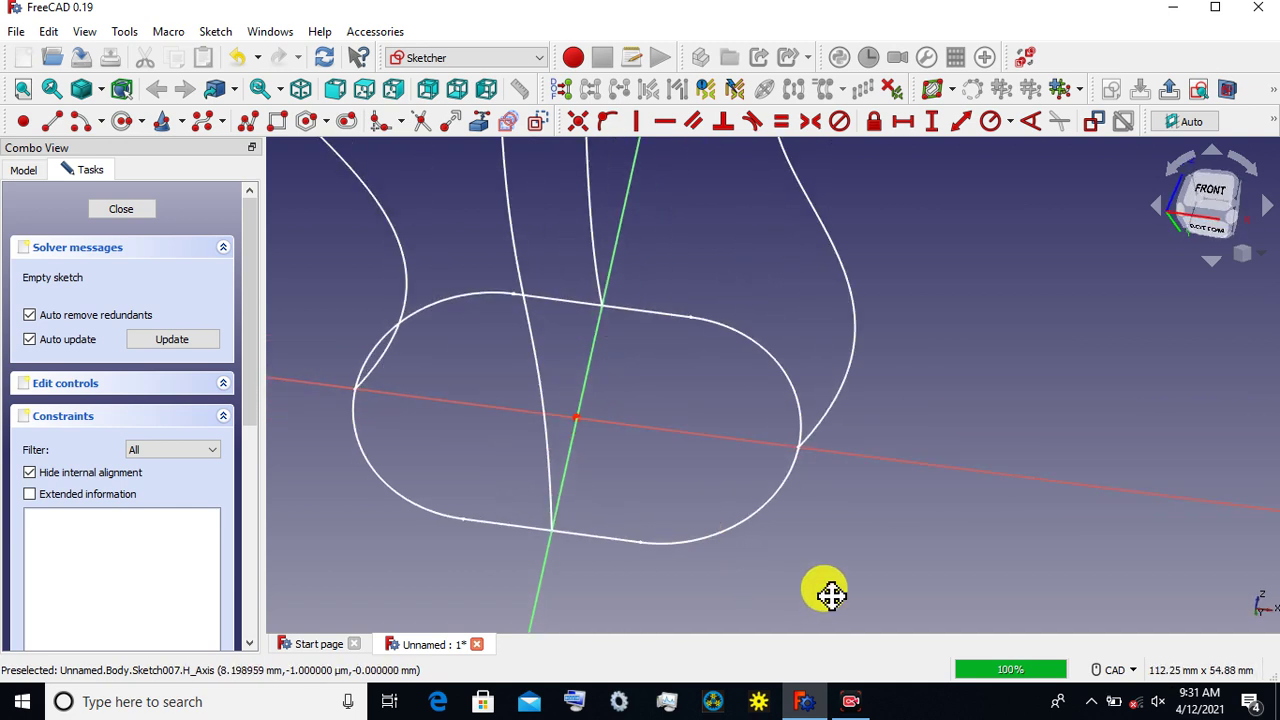
middle_drag(826, 591, 794, 480)
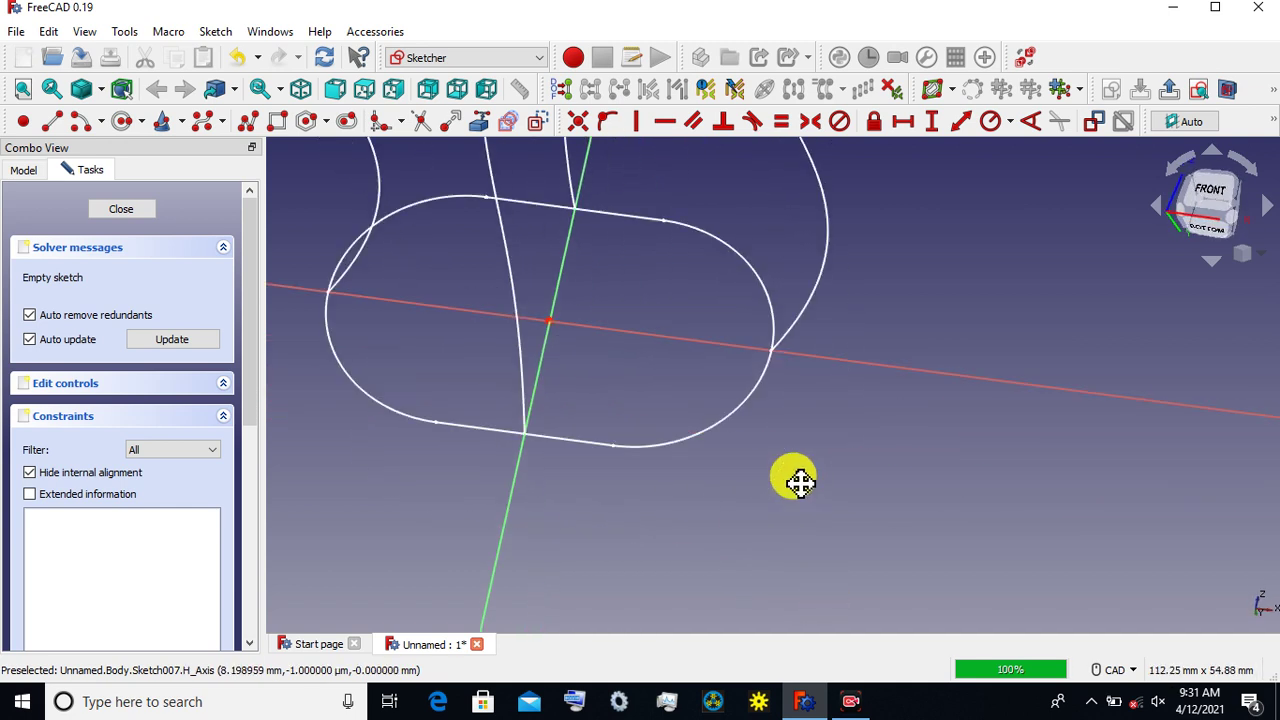
Step: Carbon-copy the oval slot profile from Sketch and view it from the front
click(508, 121)
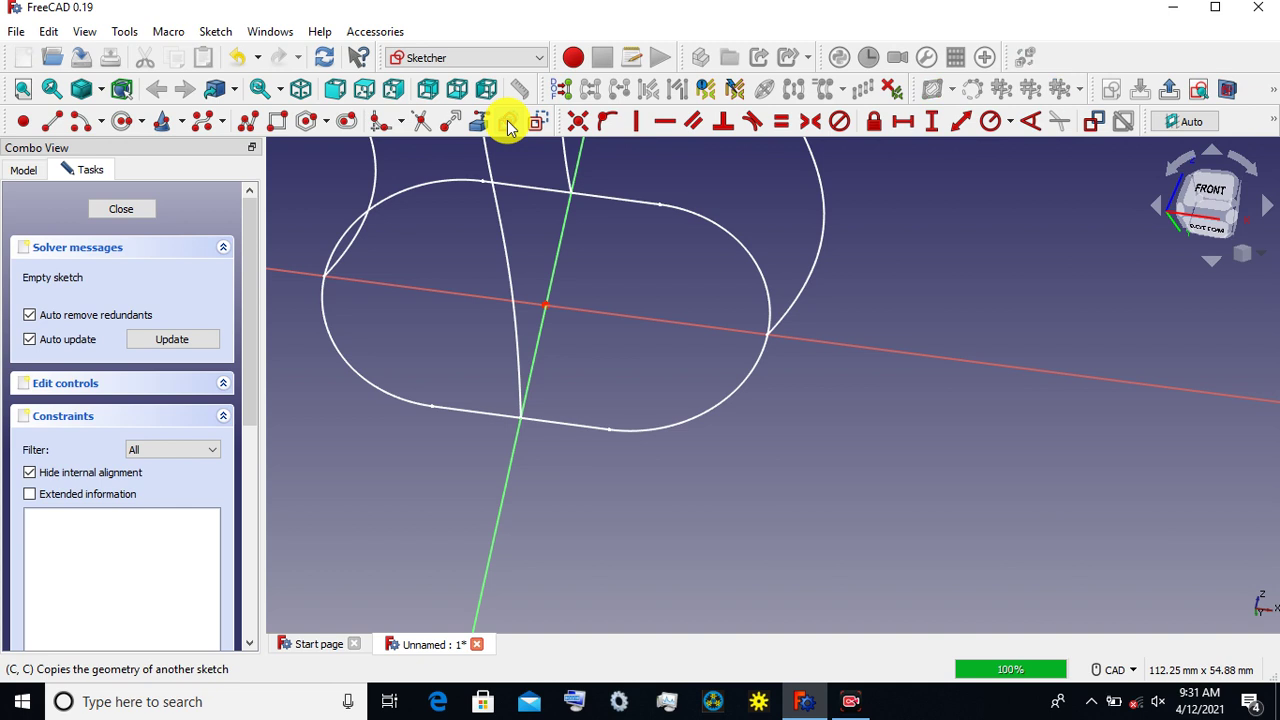
right_click(650, 418)
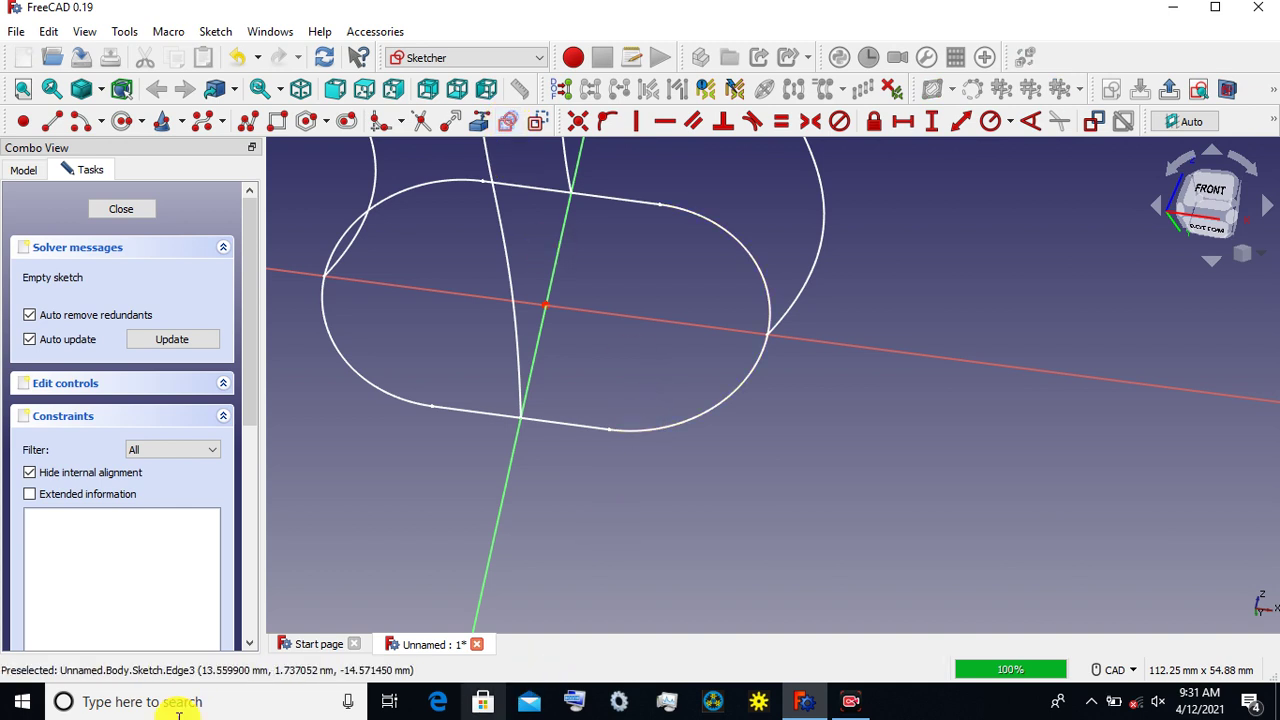
click(752, 258)
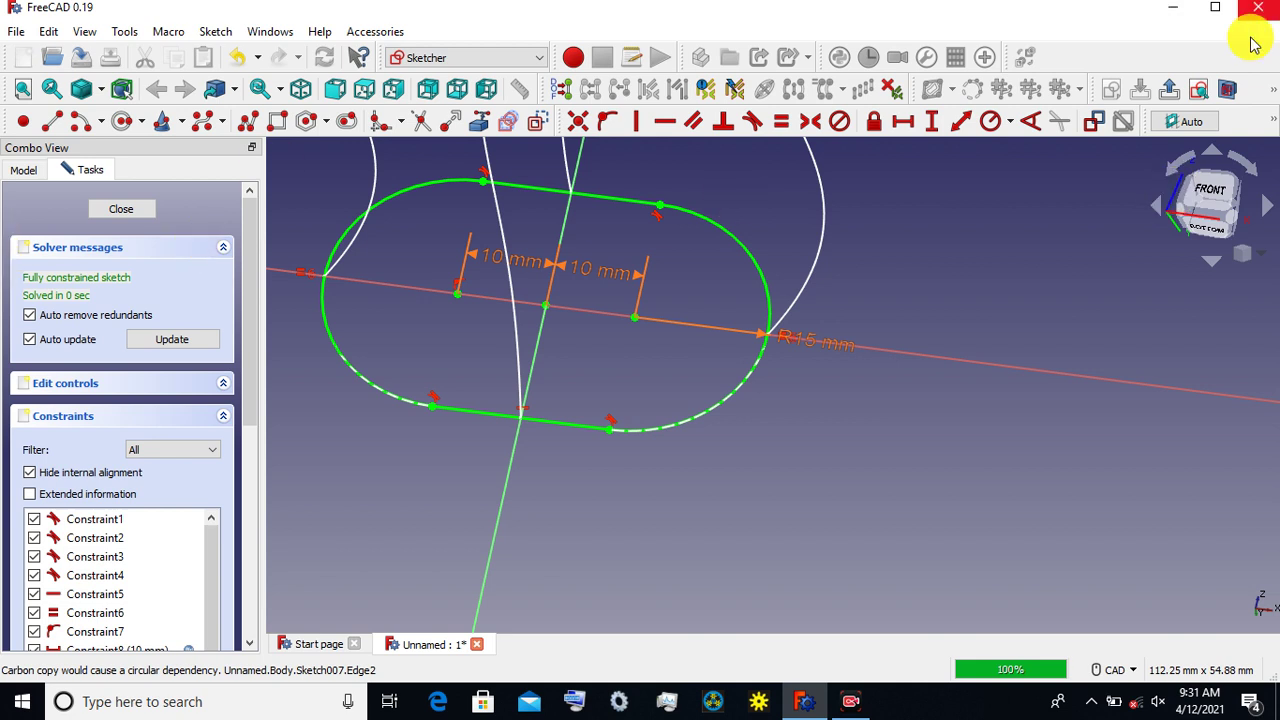
click(1212, 178)
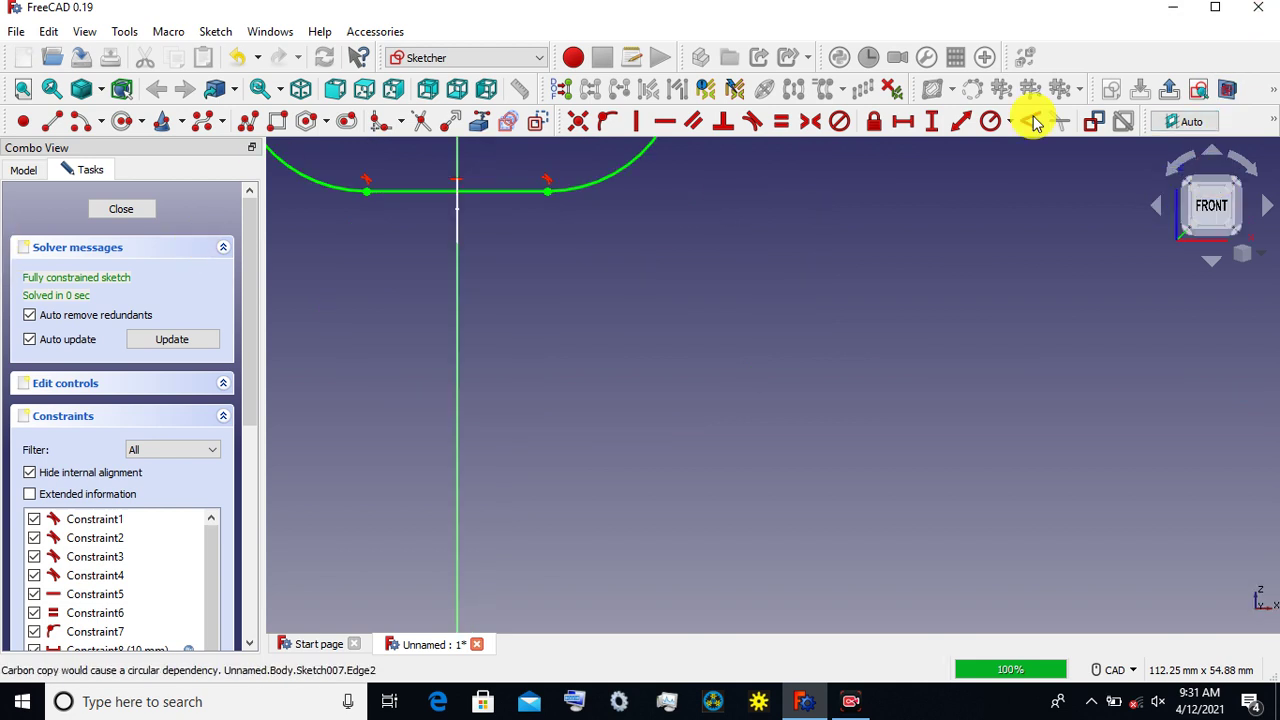
Step: Delete the copied slot's right 10 mm dimension and its horizontal dimension
scroll(529, 292, down, 2)
middle_drag(558, 181, 614, 340)
scroll(609, 346, up, 1)
scroll(609, 346, up, 2)
scroll(609, 292, up, 2)
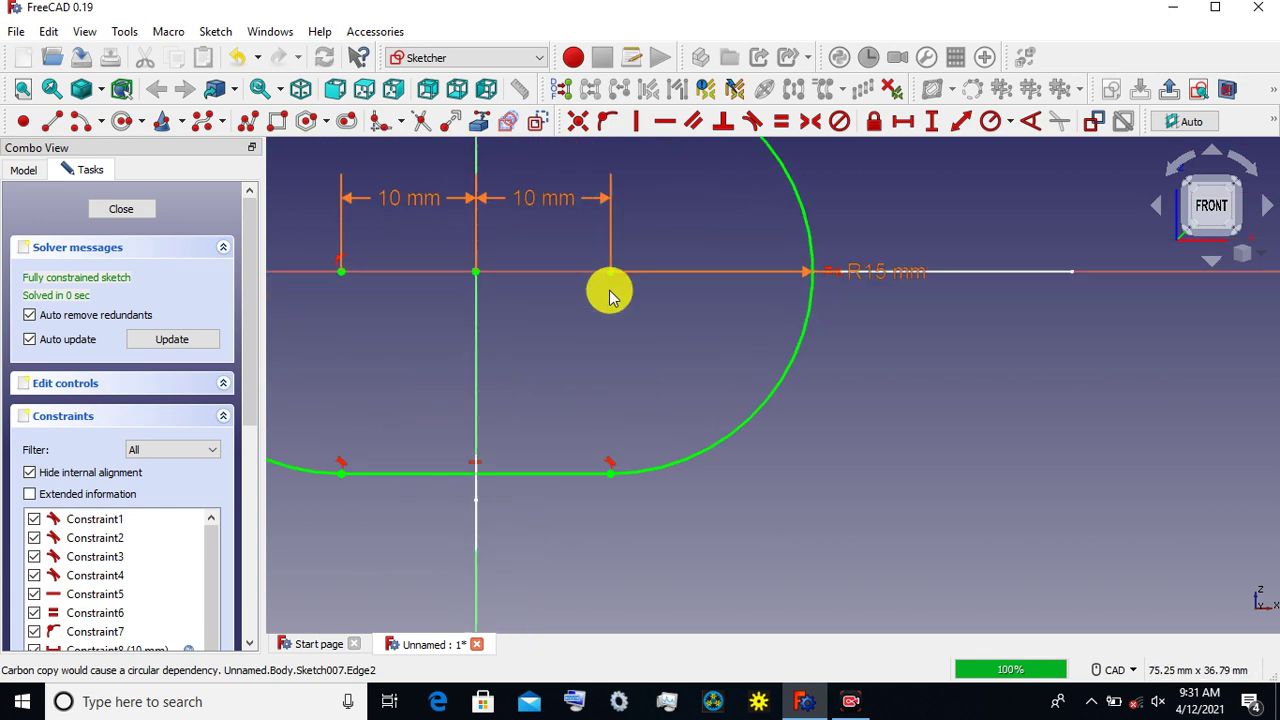
middle_drag(609, 292, 766, 409)
scroll(757, 409, up, 2)
scroll(760, 412, down, 3)
scroll(760, 412, down, 2)
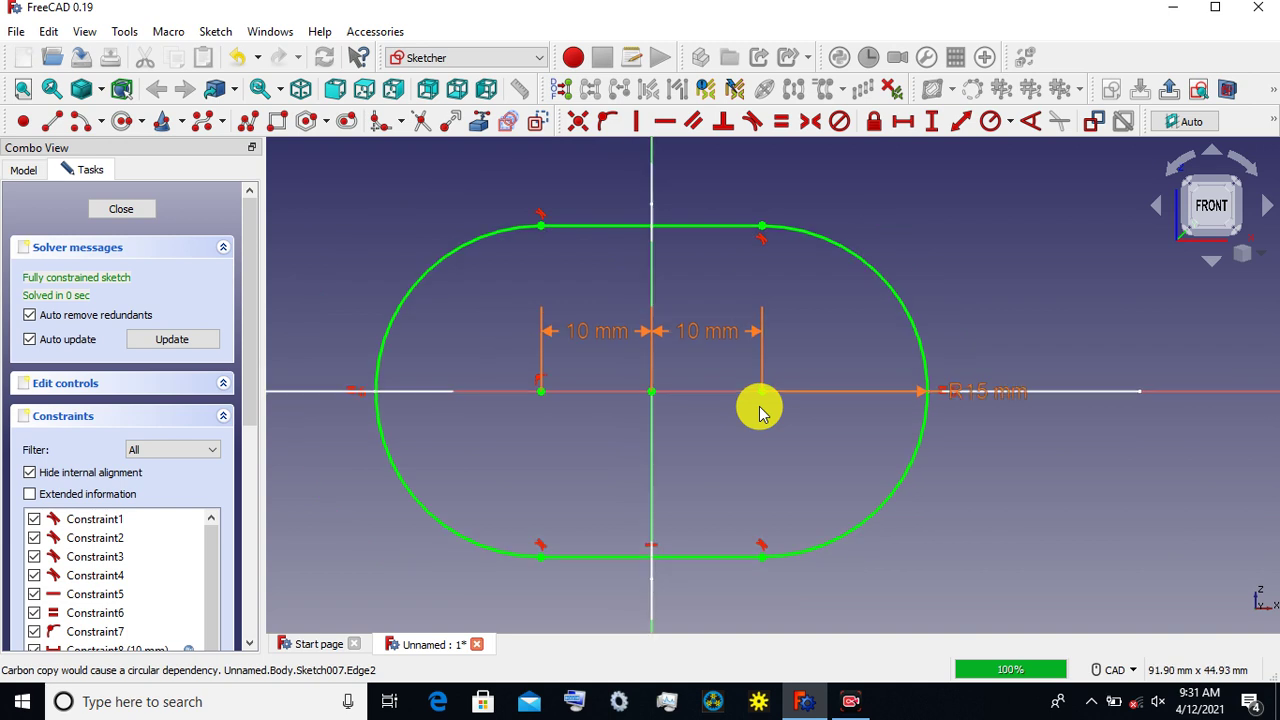
click(725, 347)
key(Delete)
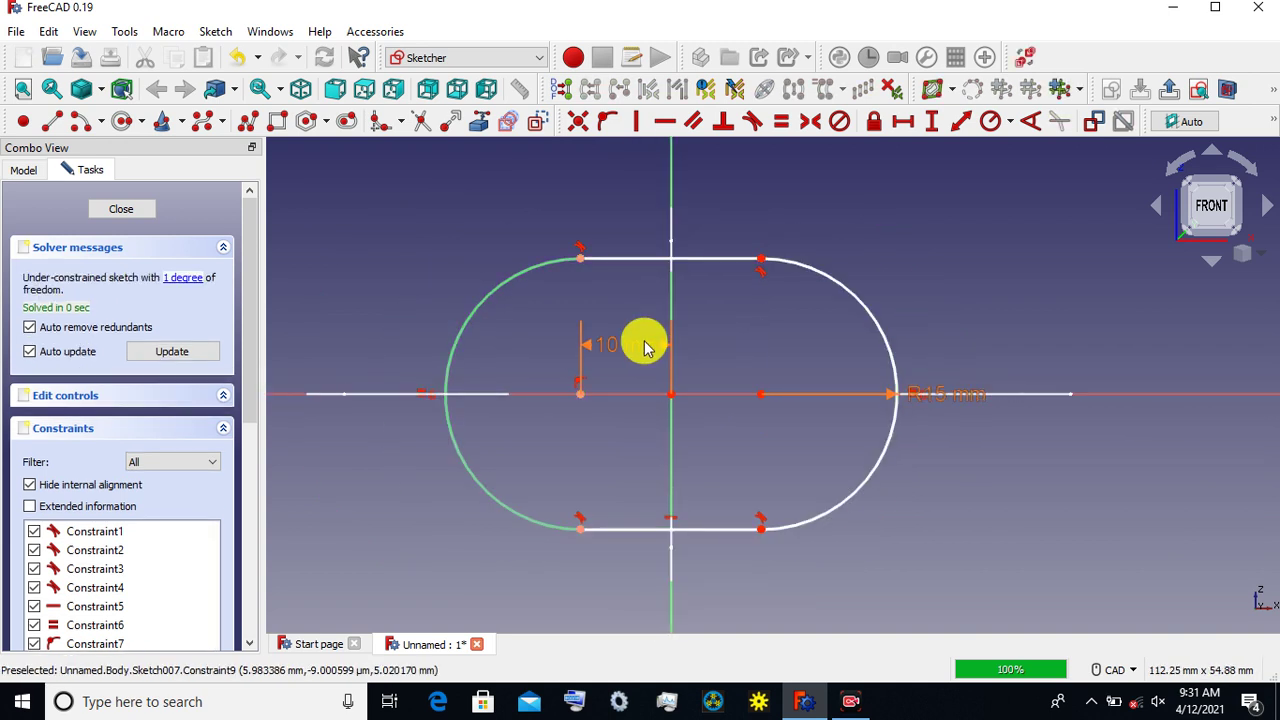
click(929, 390)
key(Delete)
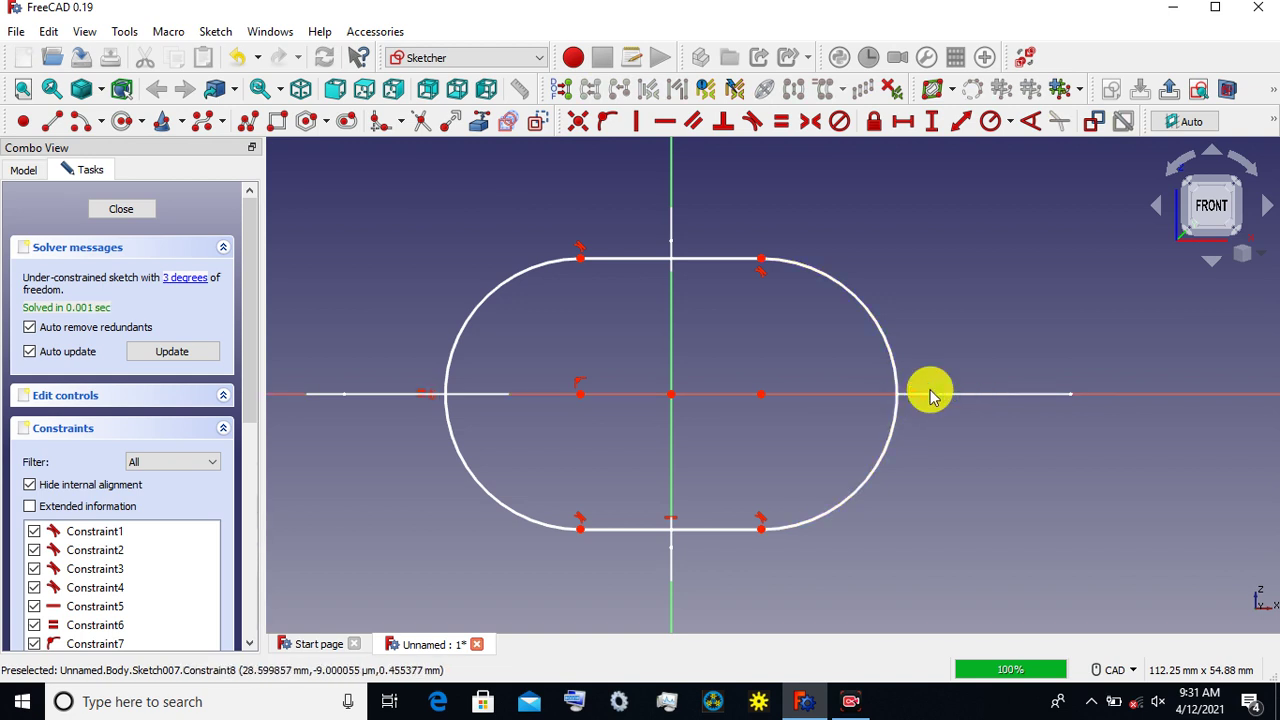
Step: Make the slot's middle points symmetric about the origin, pull its edge inward, and close the sketch
click(580, 395)
click(761, 394)
click(683, 400)
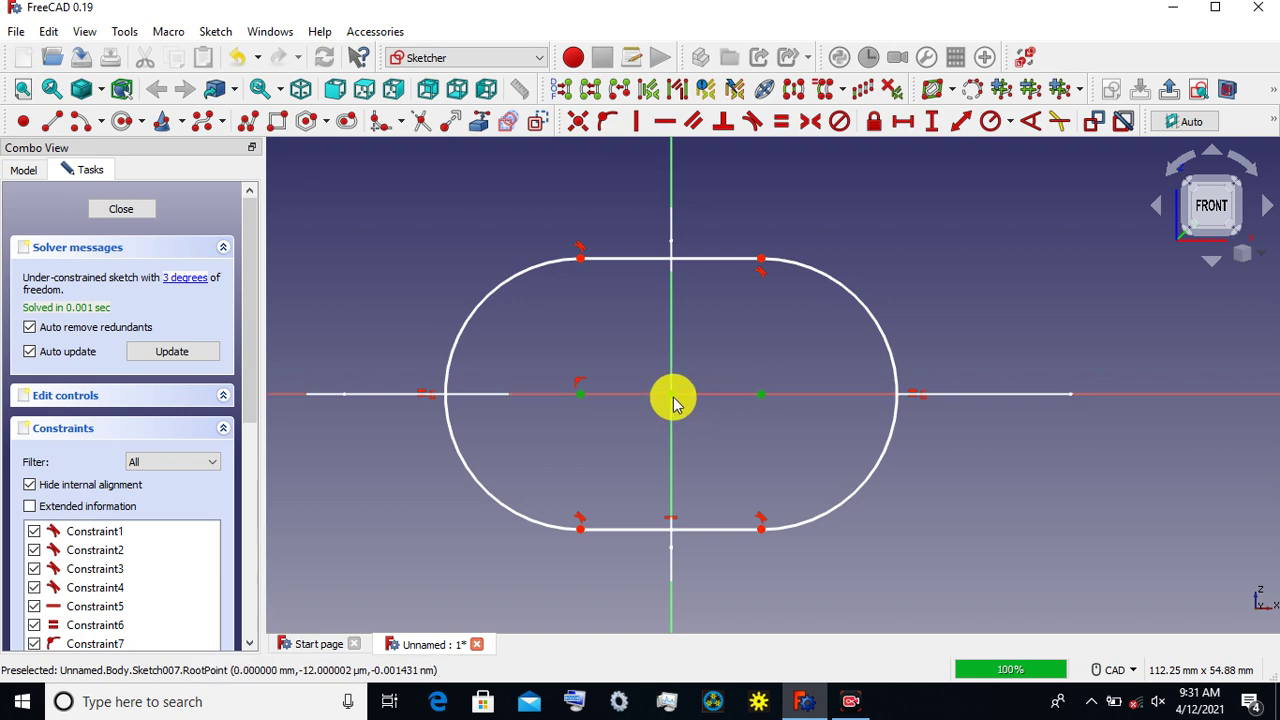
click(810, 122)
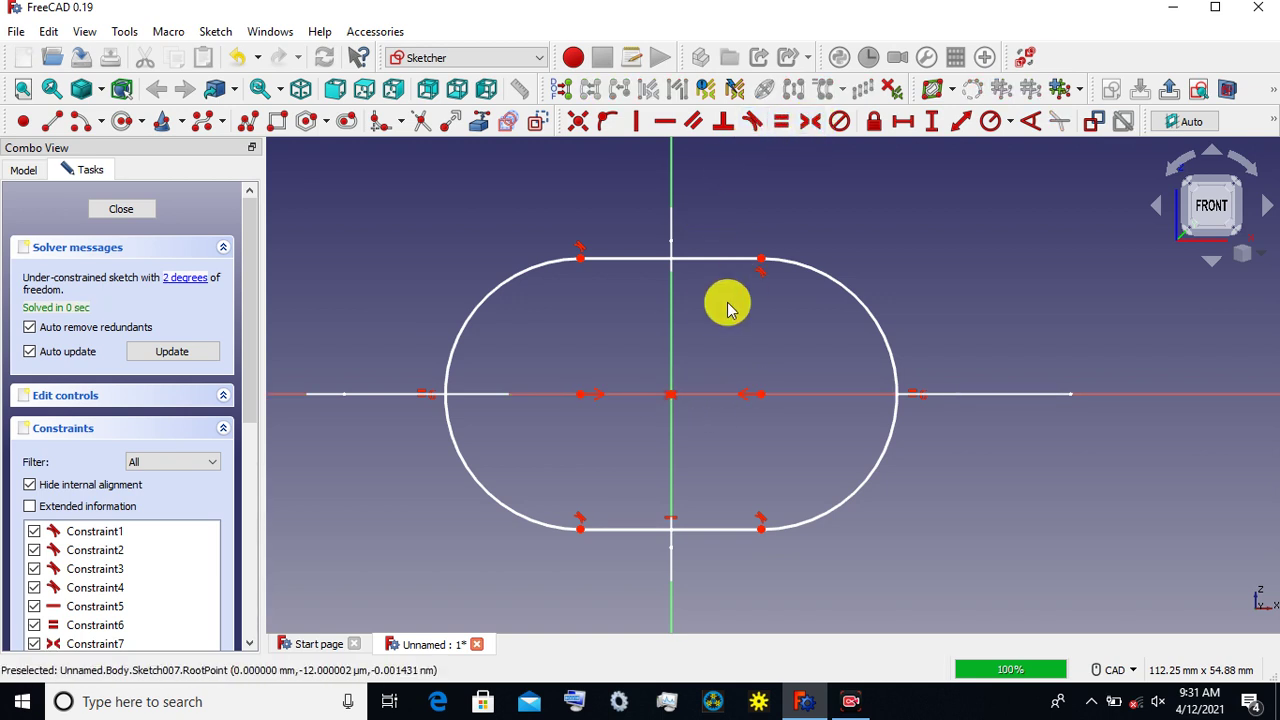
drag(708, 260, 708, 303)
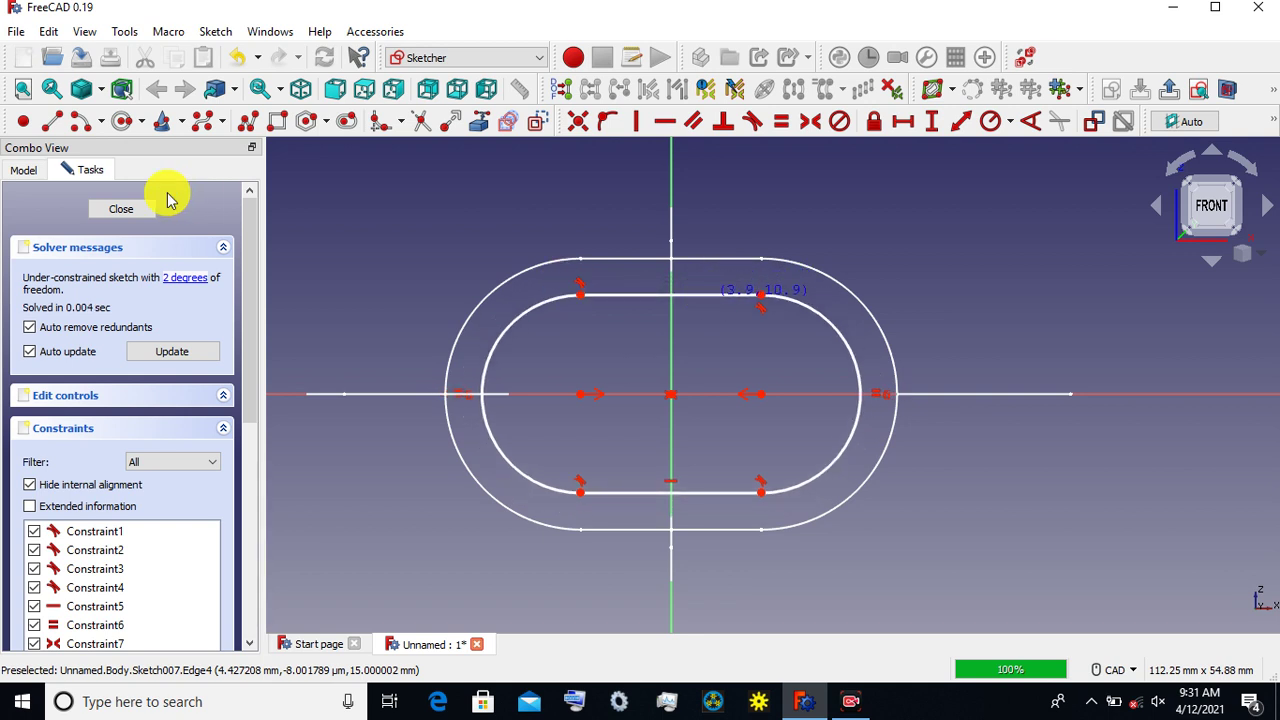
click(142, 212)
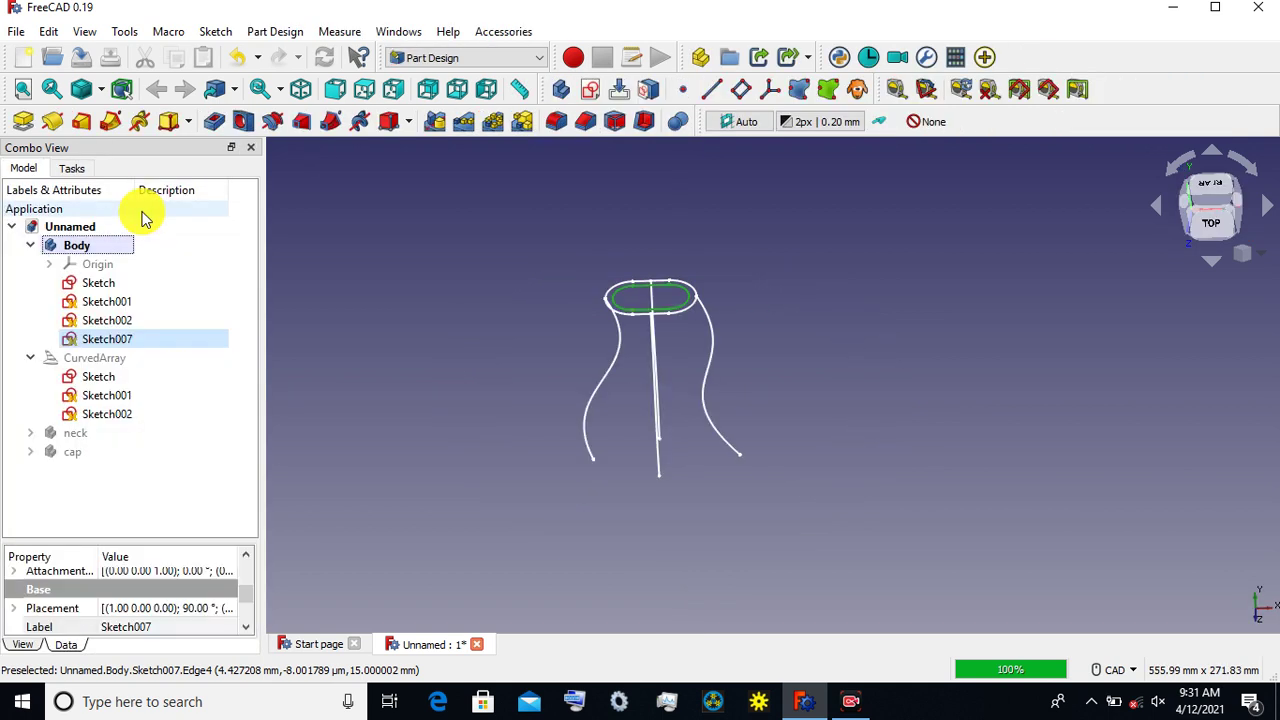
Step: Select Sketch007 and open the editor for its Placement property in the Data tab
scroll(670, 302, up, 5)
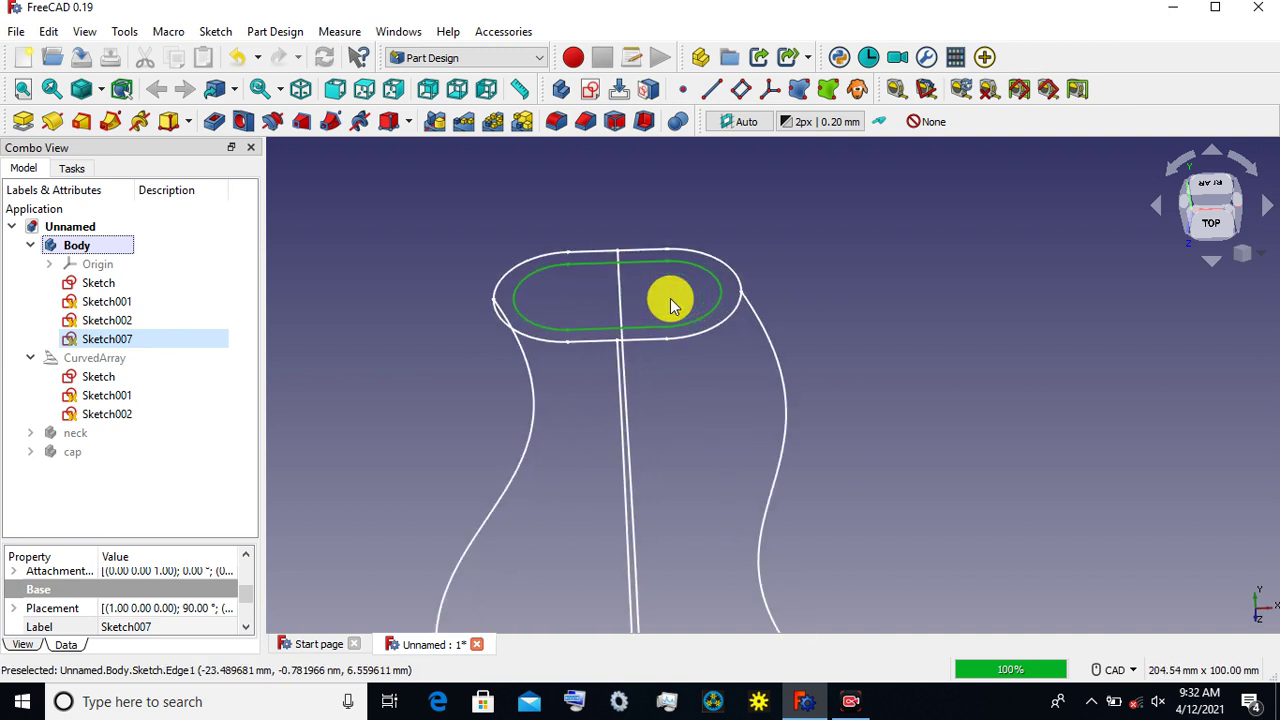
scroll(670, 300, up, 2)
click(845, 243)
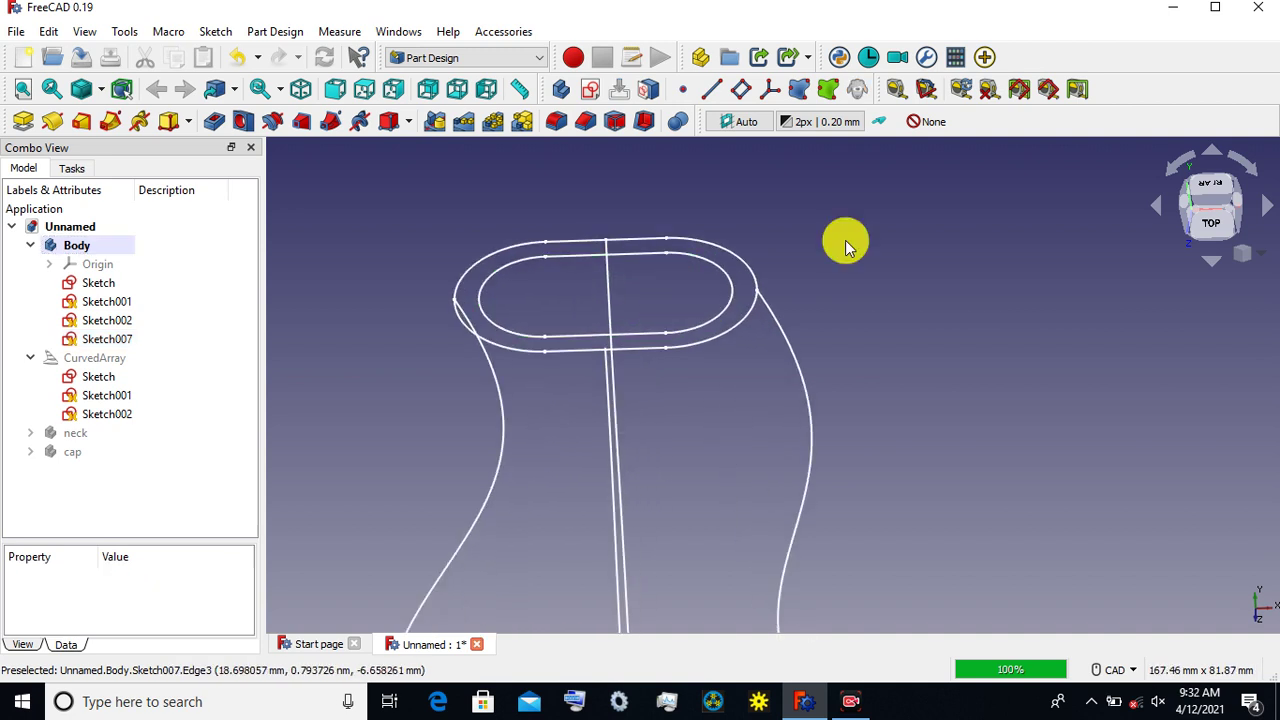
click(1218, 220)
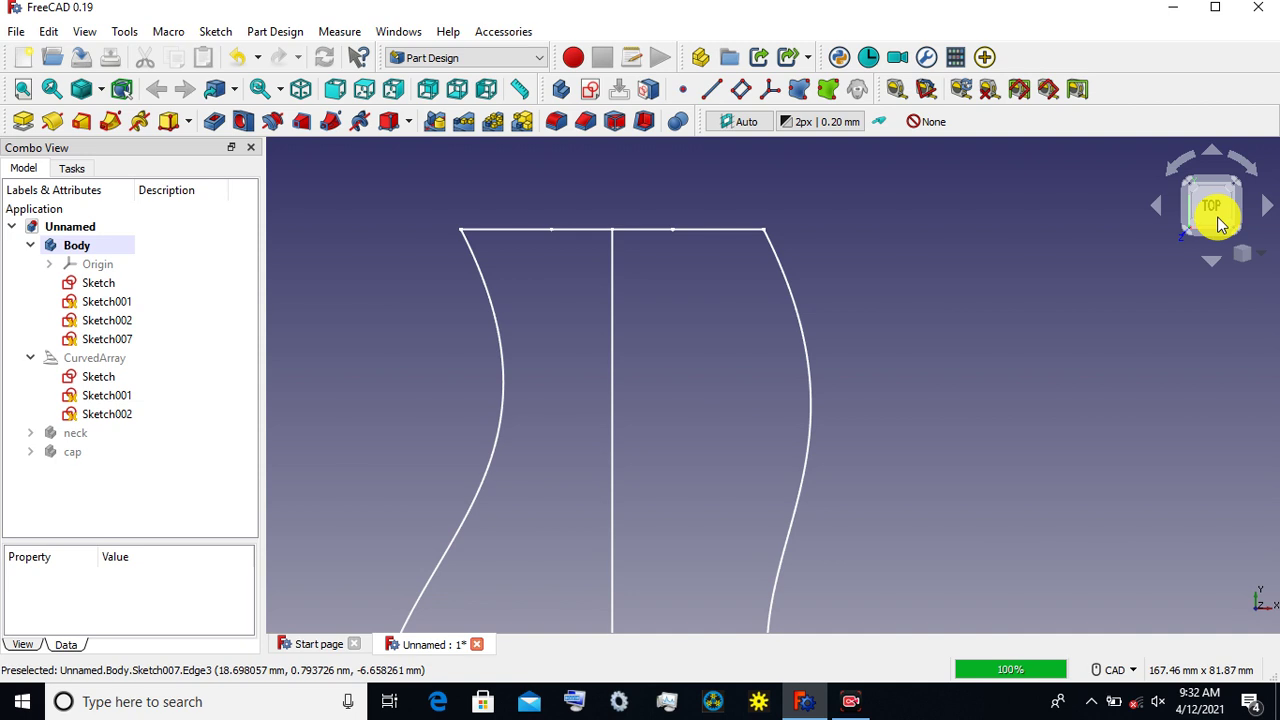
click(105, 340)
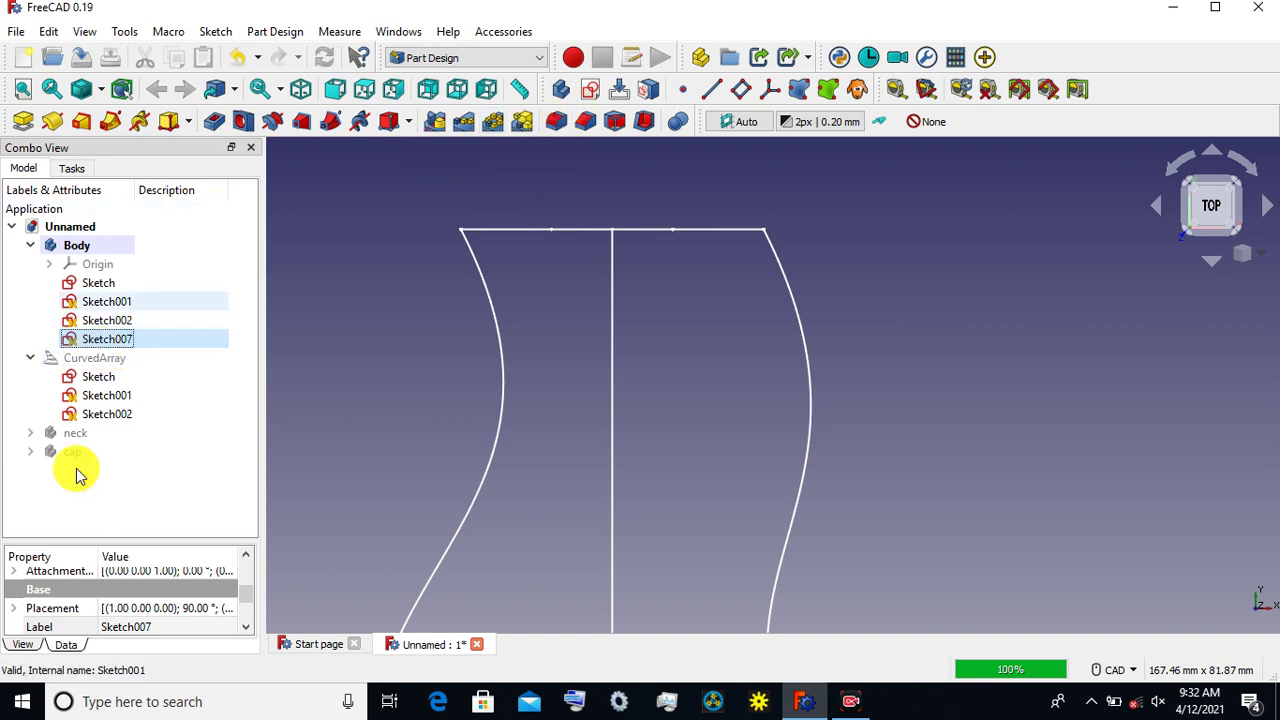
drag(108, 540, 131, 350)
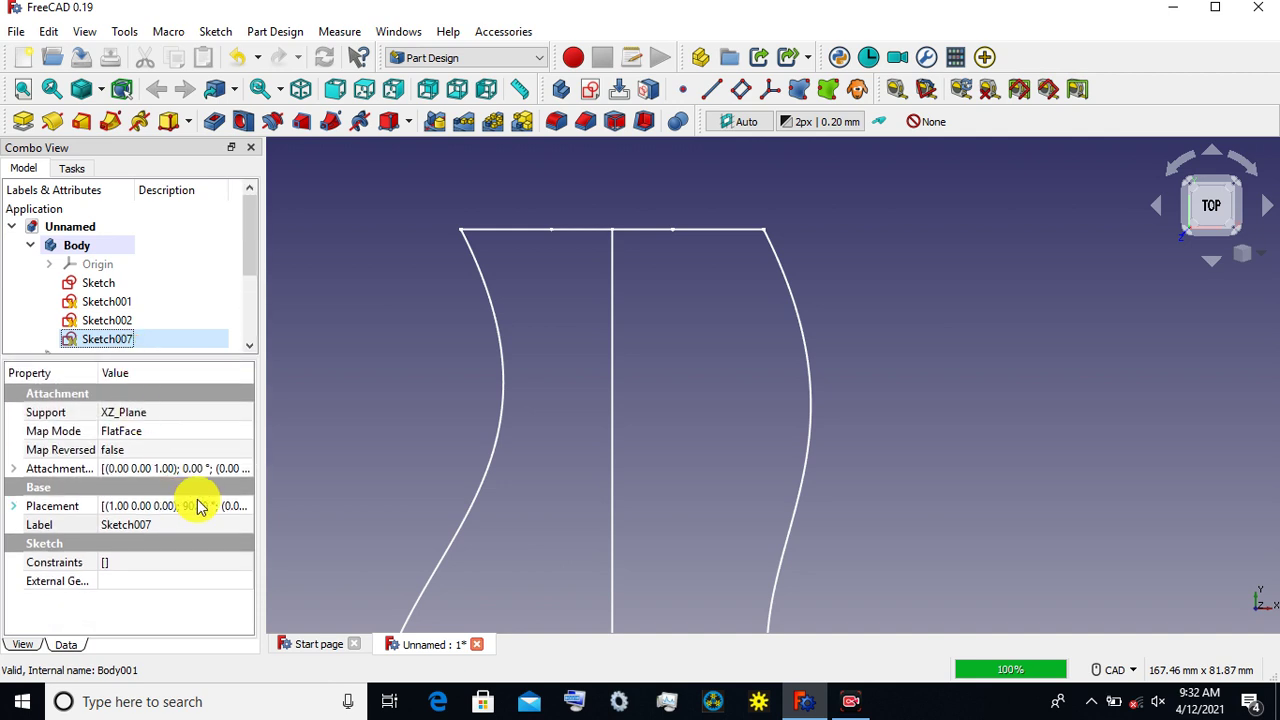
double_click(228, 507)
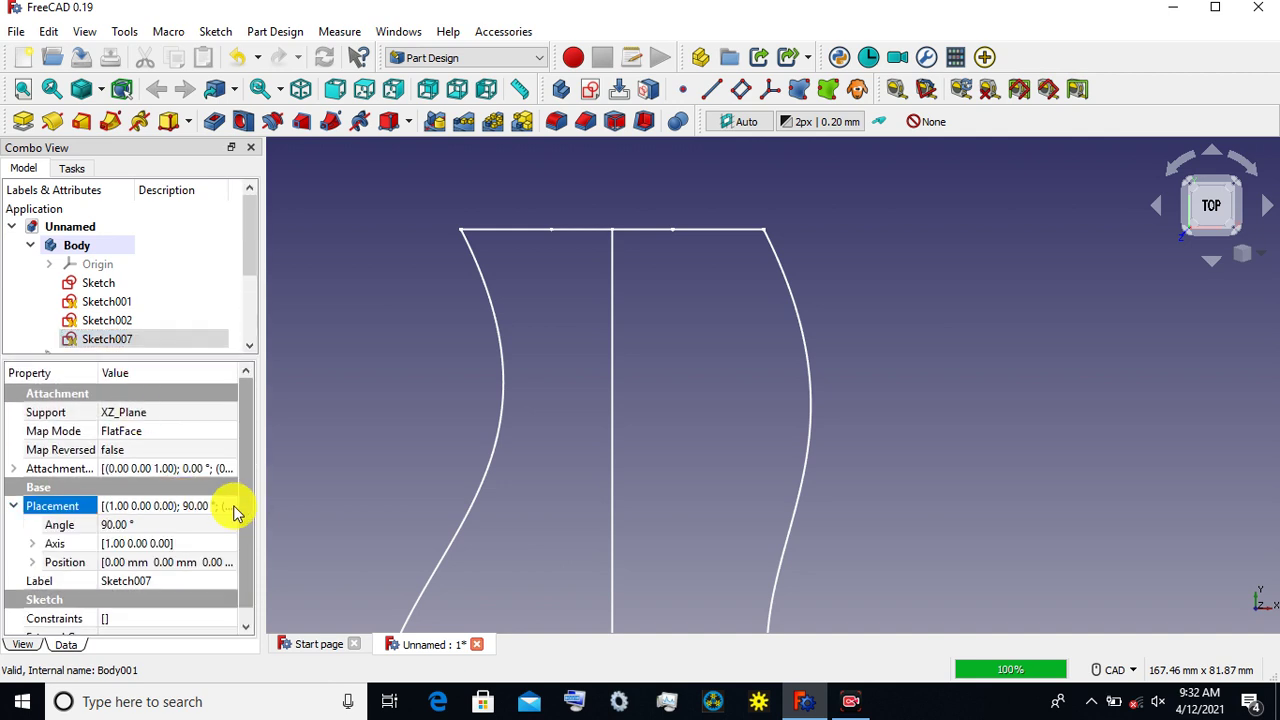
click(229, 474)
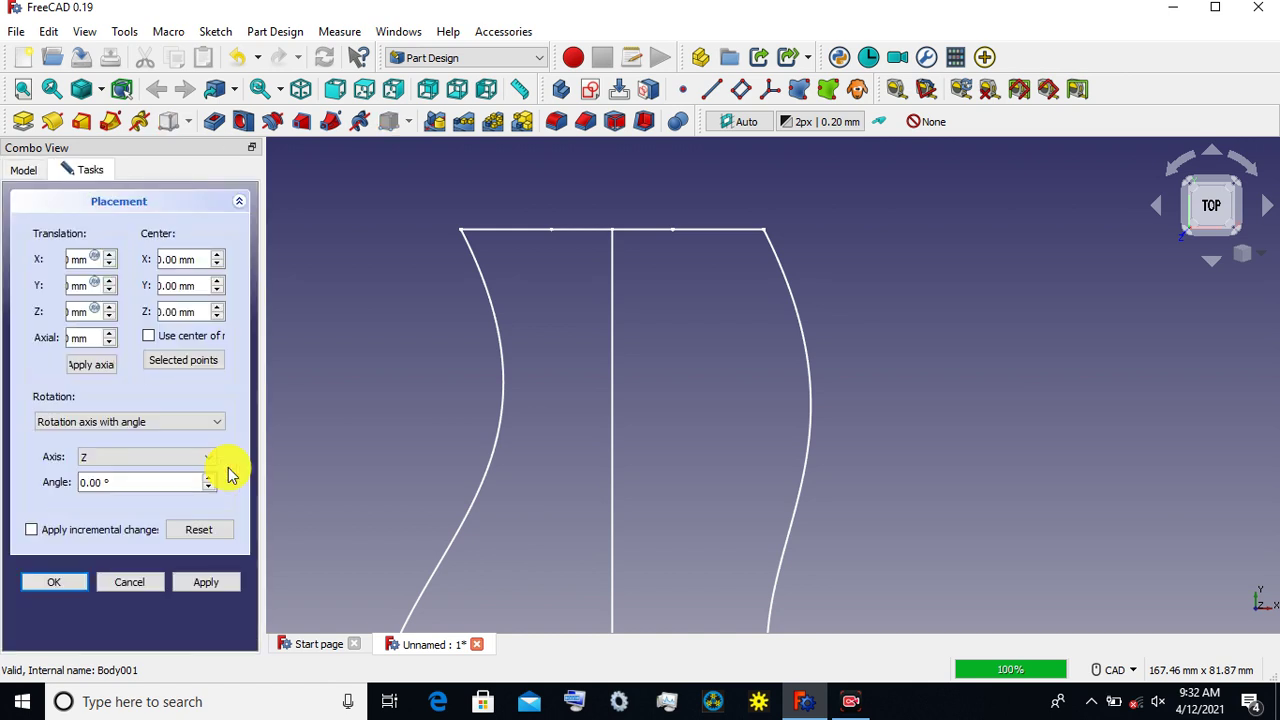
Step: Translate Sketch007 by 2 mm in X and 4 mm in Z, then apply and close
drag(263, 376, 340, 384)
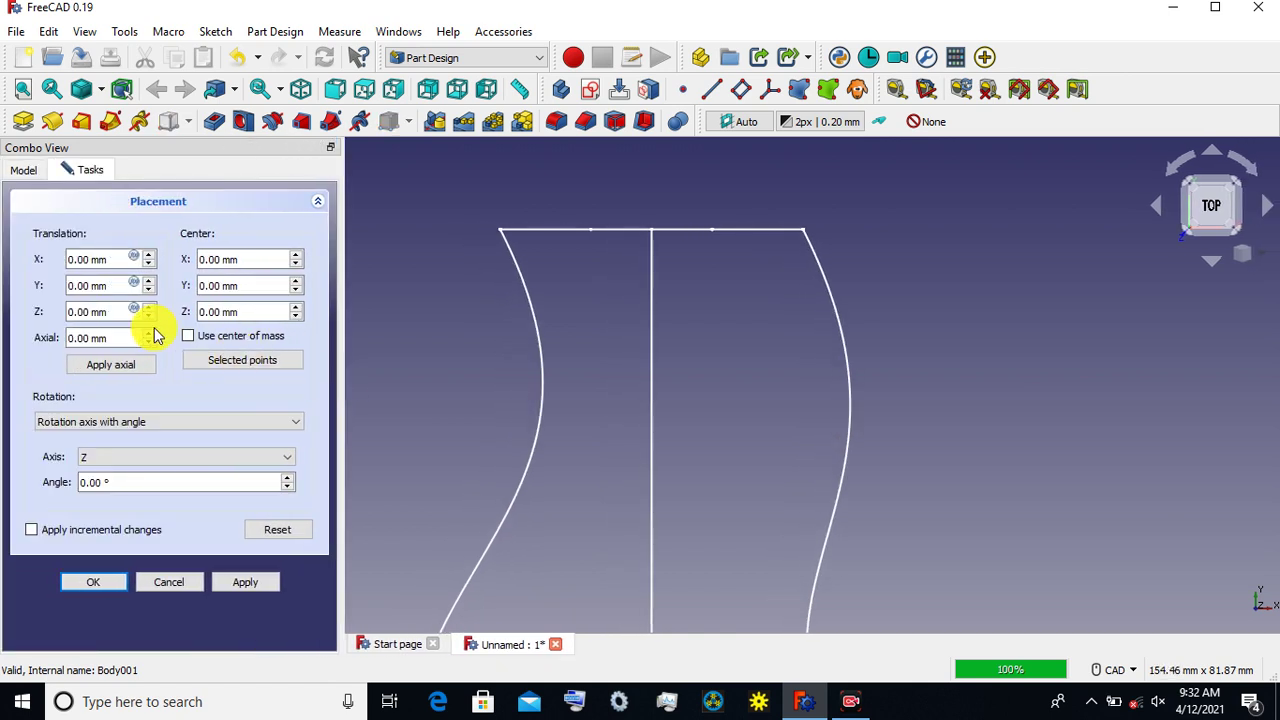
click(147, 309)
click(147, 309)
click(147, 309)
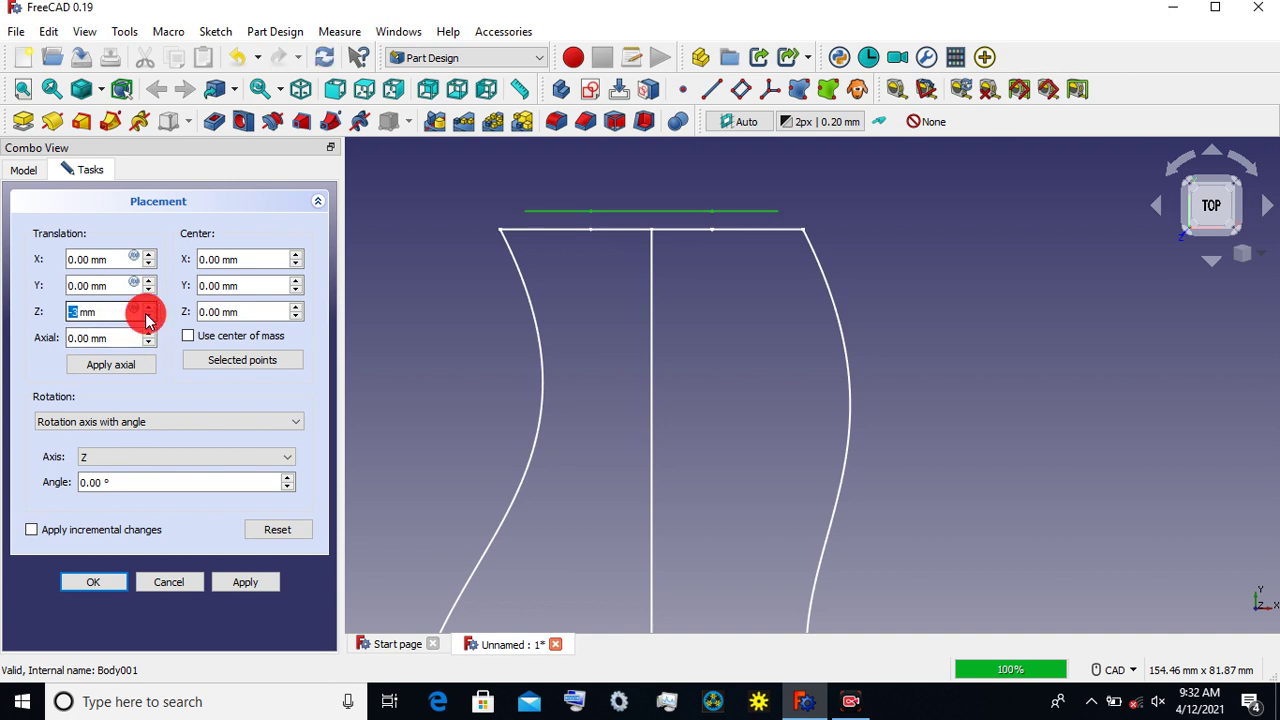
click(147, 315)
click(147, 315)
click(147, 315)
click(147, 315)
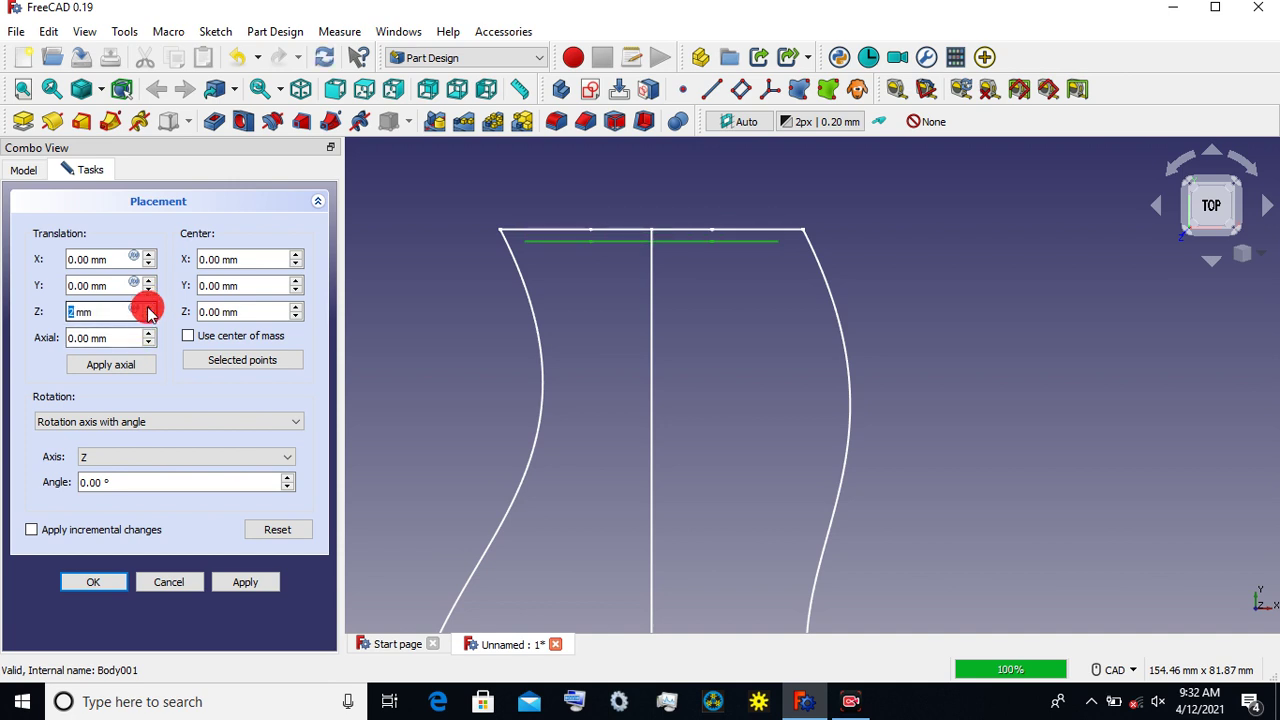
click(147, 315)
click(147, 315)
click(147, 308)
click(147, 308)
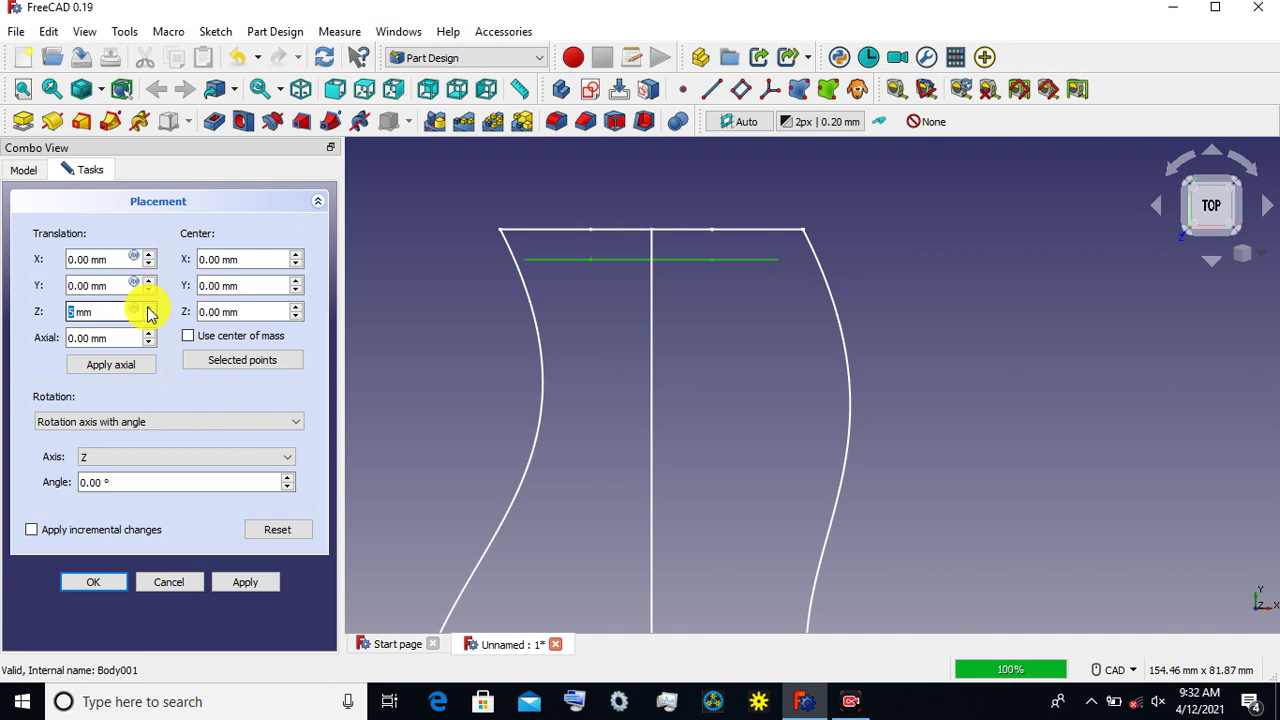
click(147, 306)
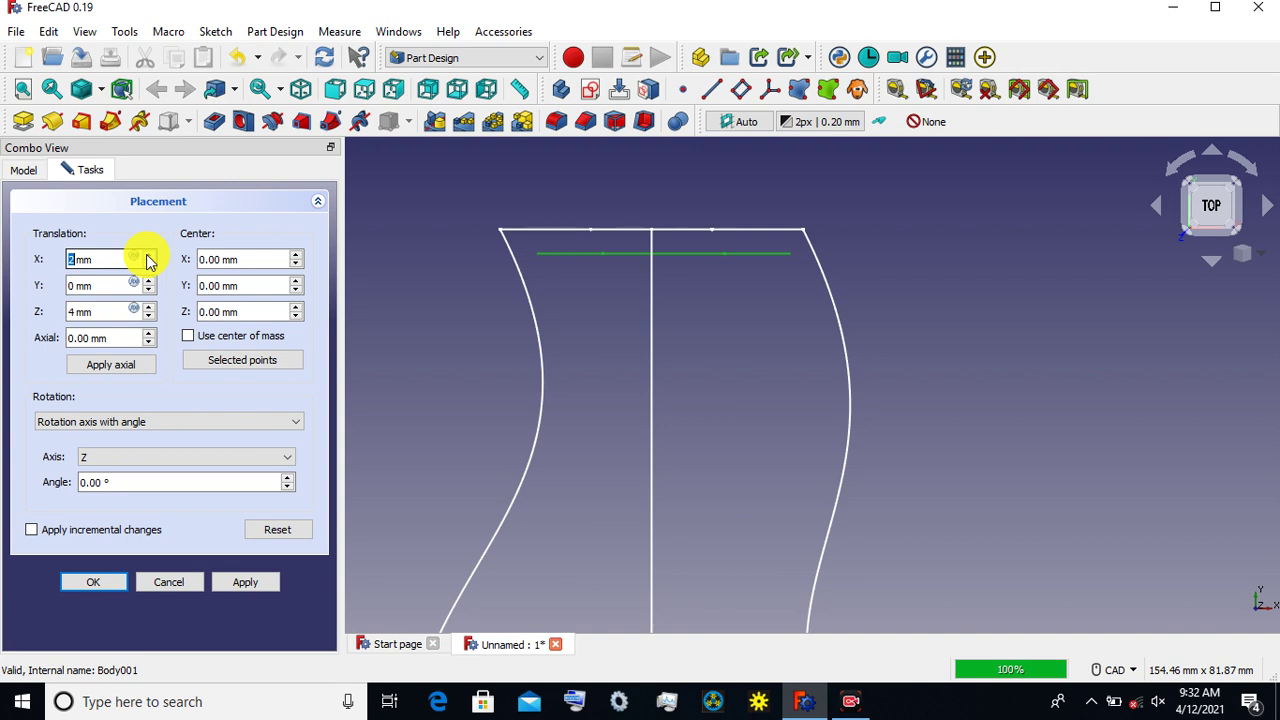
click(244, 581)
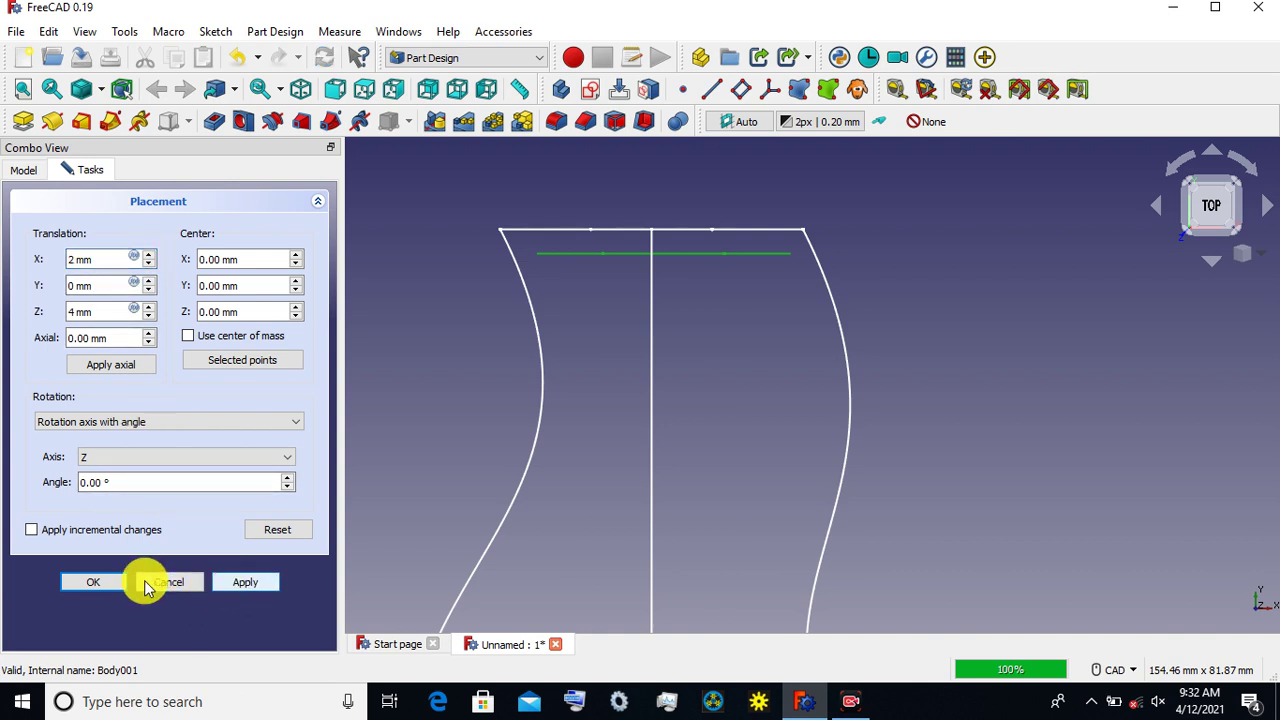
click(92, 582)
click(375, 420)
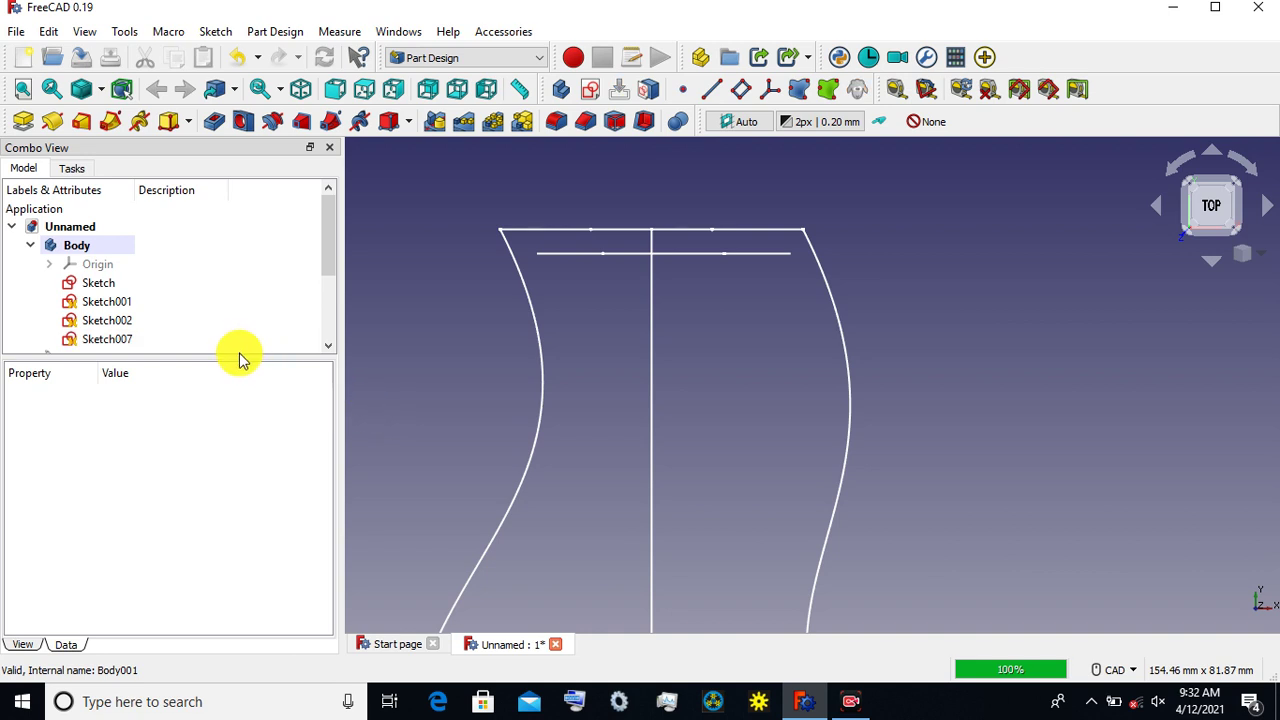
Step: Create a new sketch in the body on the XY plane
drag(238, 356, 231, 450)
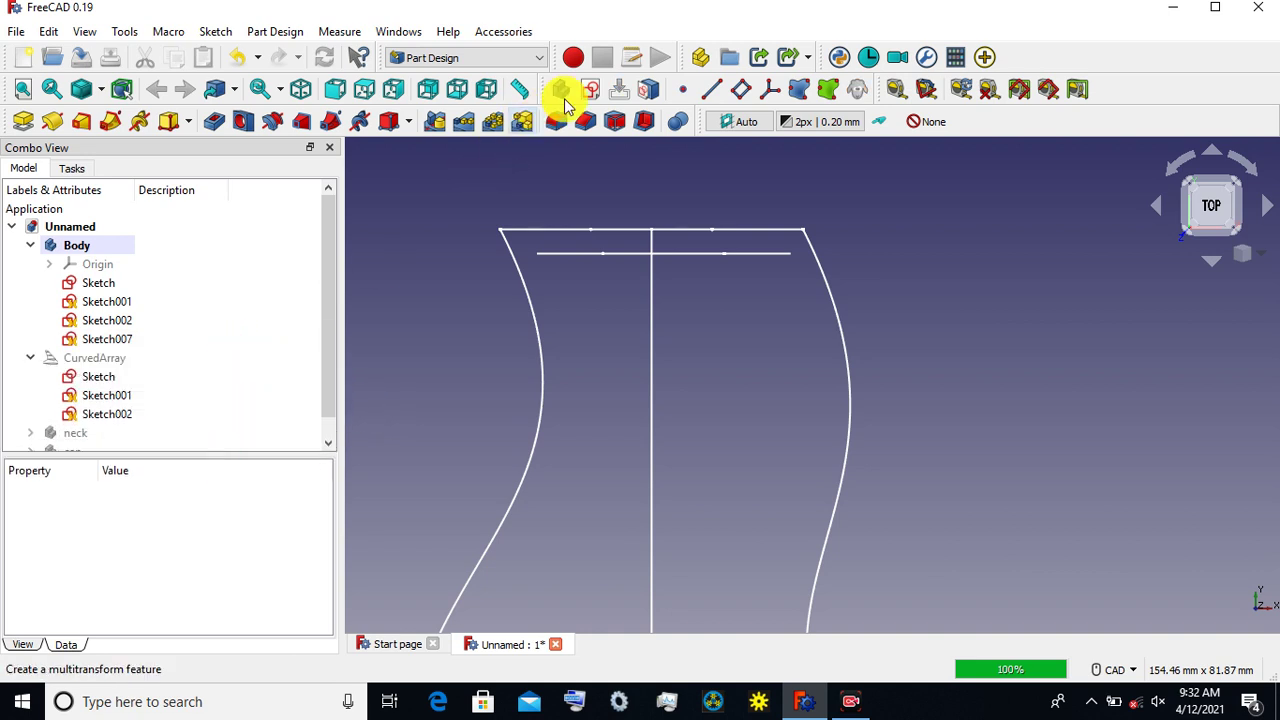
click(592, 92)
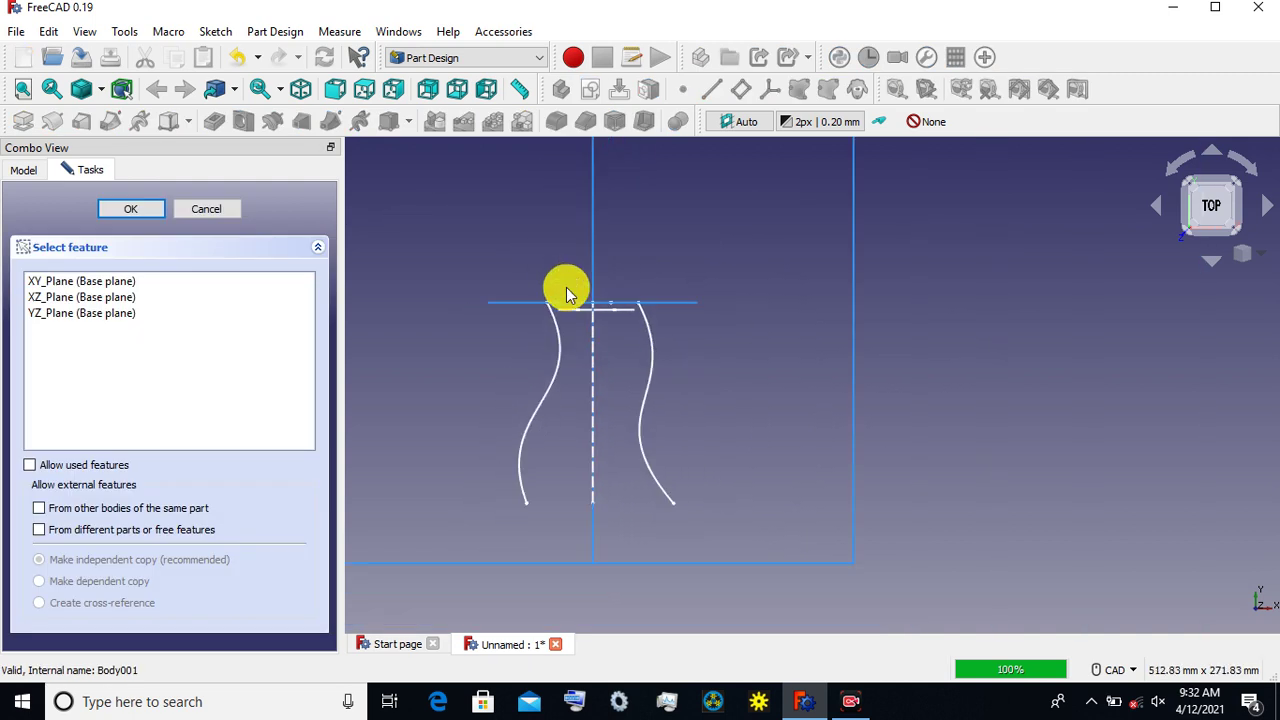
click(410, 227)
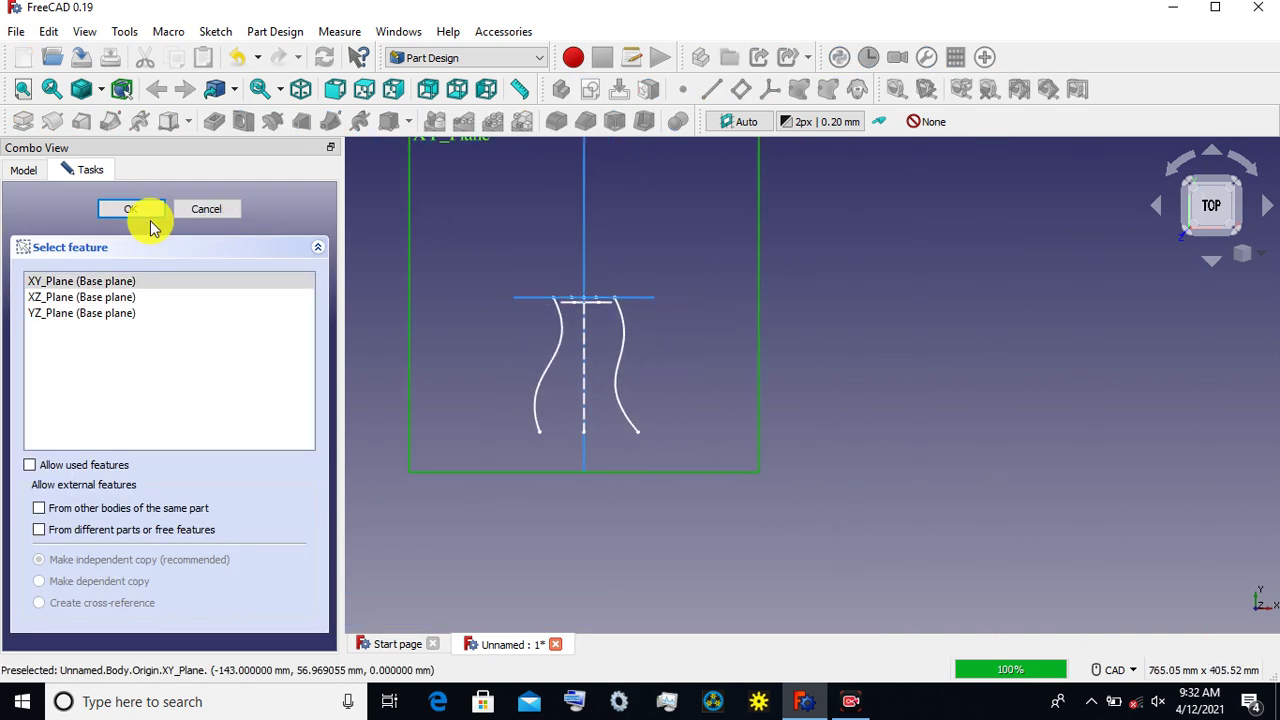
click(146, 211)
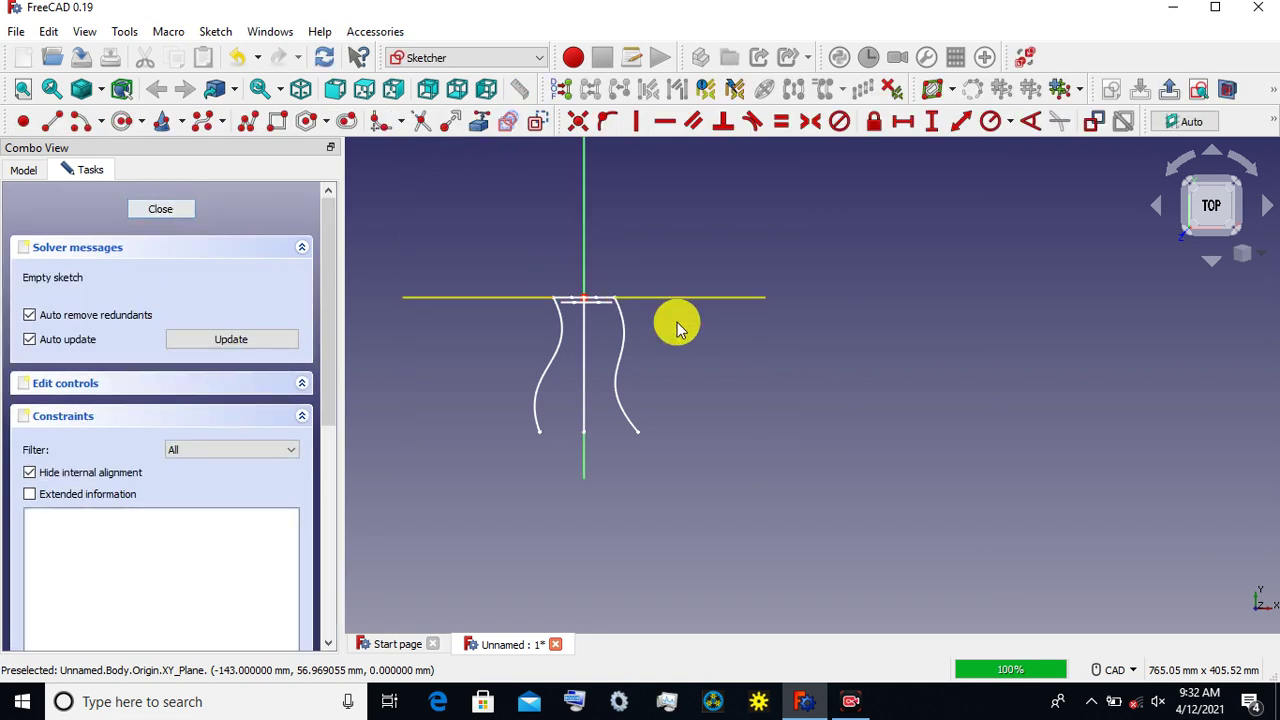
scroll(574, 285, up, 1)
scroll(574, 300, up, 4)
scroll(574, 304, up, 2)
middle_drag(574, 304, 577, 349)
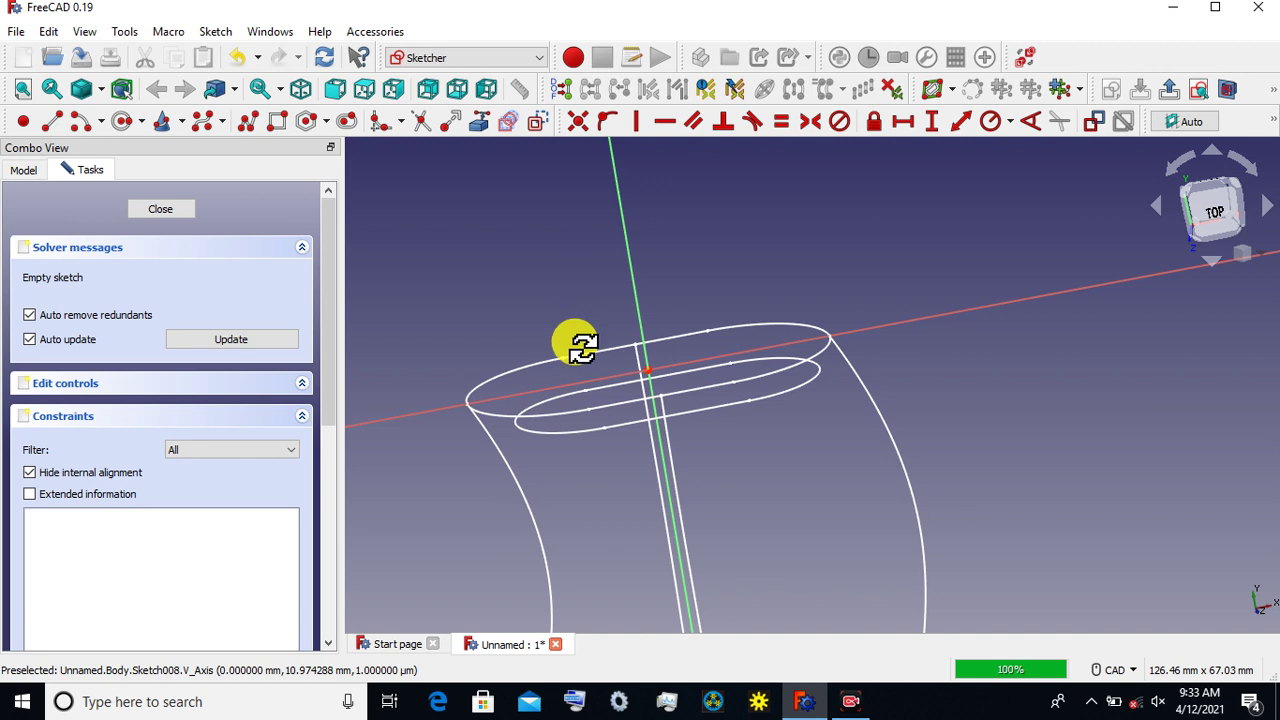
scroll(731, 371, up, 1)
scroll(731, 371, up, 1)
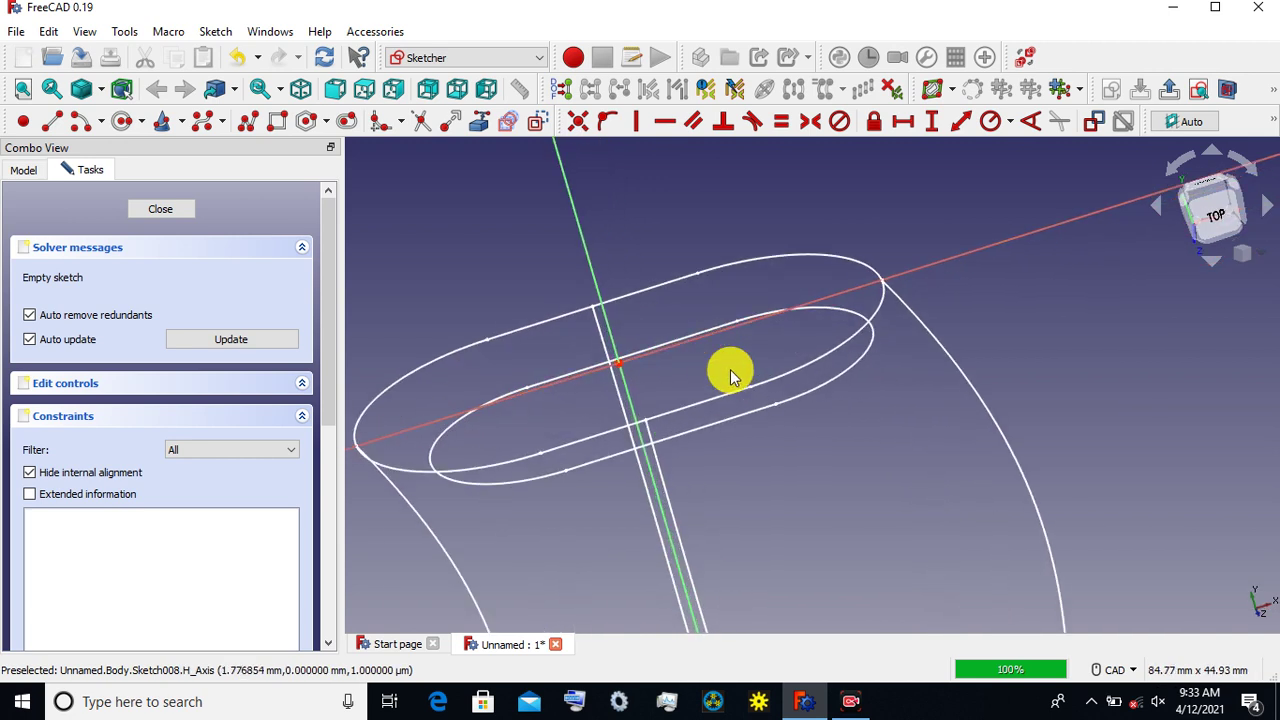
scroll(731, 371, up, 1)
Step: Link Sketch007's inner slot edge as external geometry, viewed straight from the Top
click(503, 125)
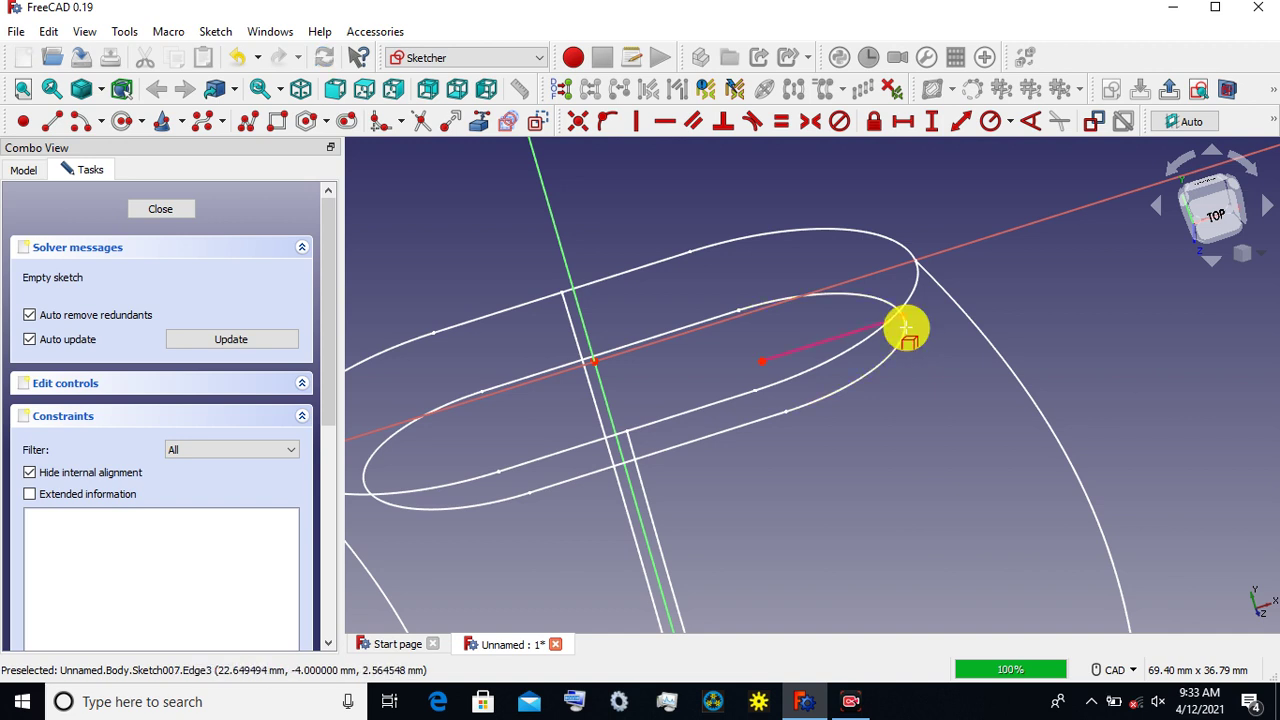
click(365, 488)
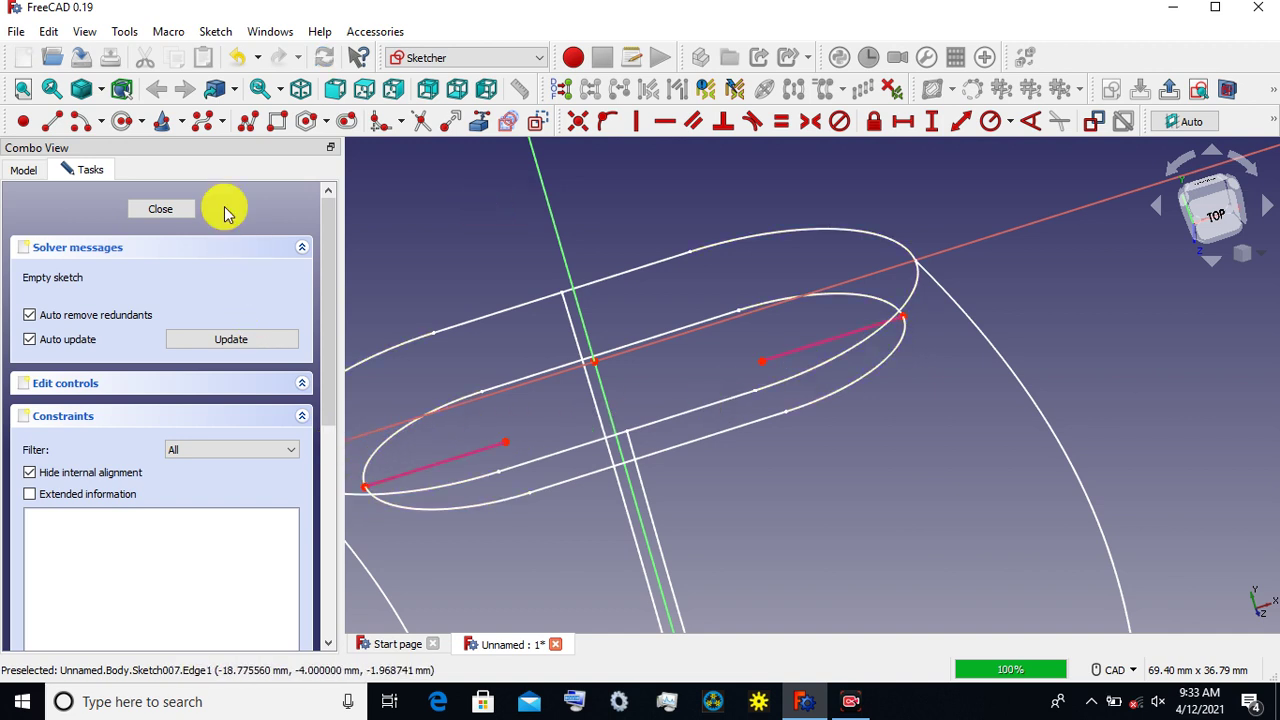
click(1213, 212)
scroll(791, 423, down, 1)
scroll(791, 423, down, 1)
scroll(786, 369, down, 1)
scroll(780, 311, down, 1)
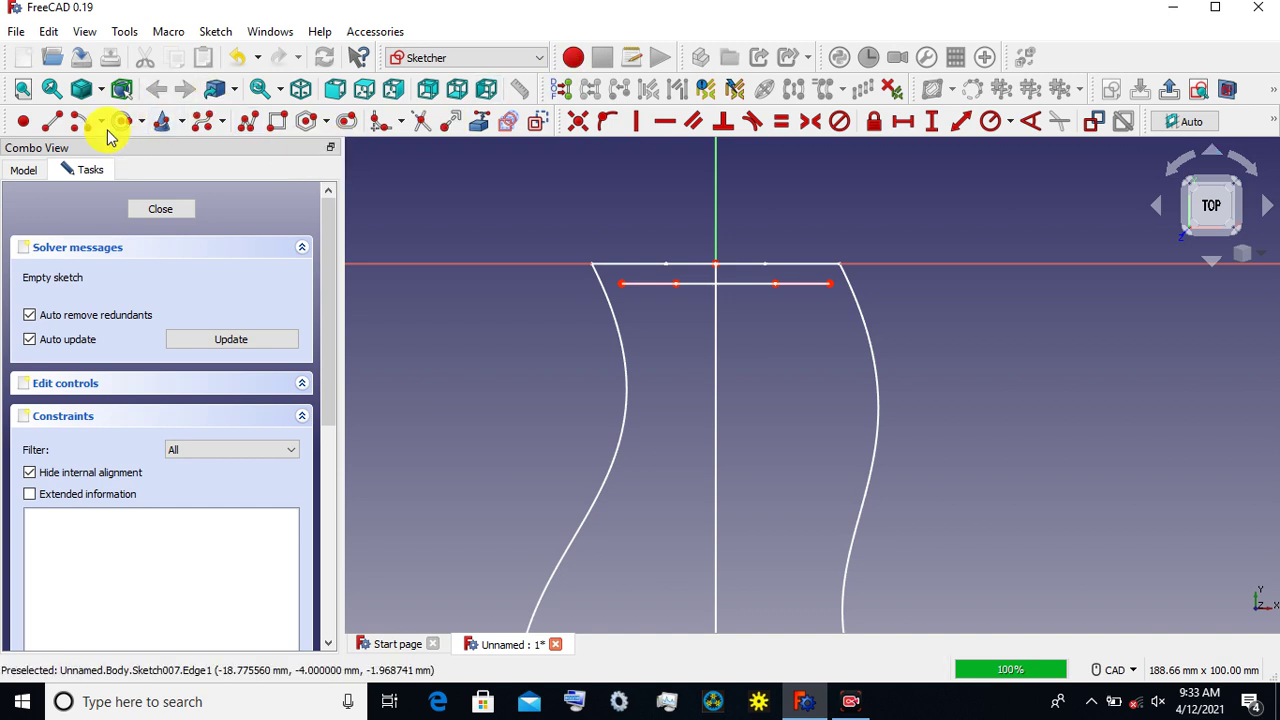
Step: Draw a B-spline from the line's left end down the left side of the profile
click(203, 121)
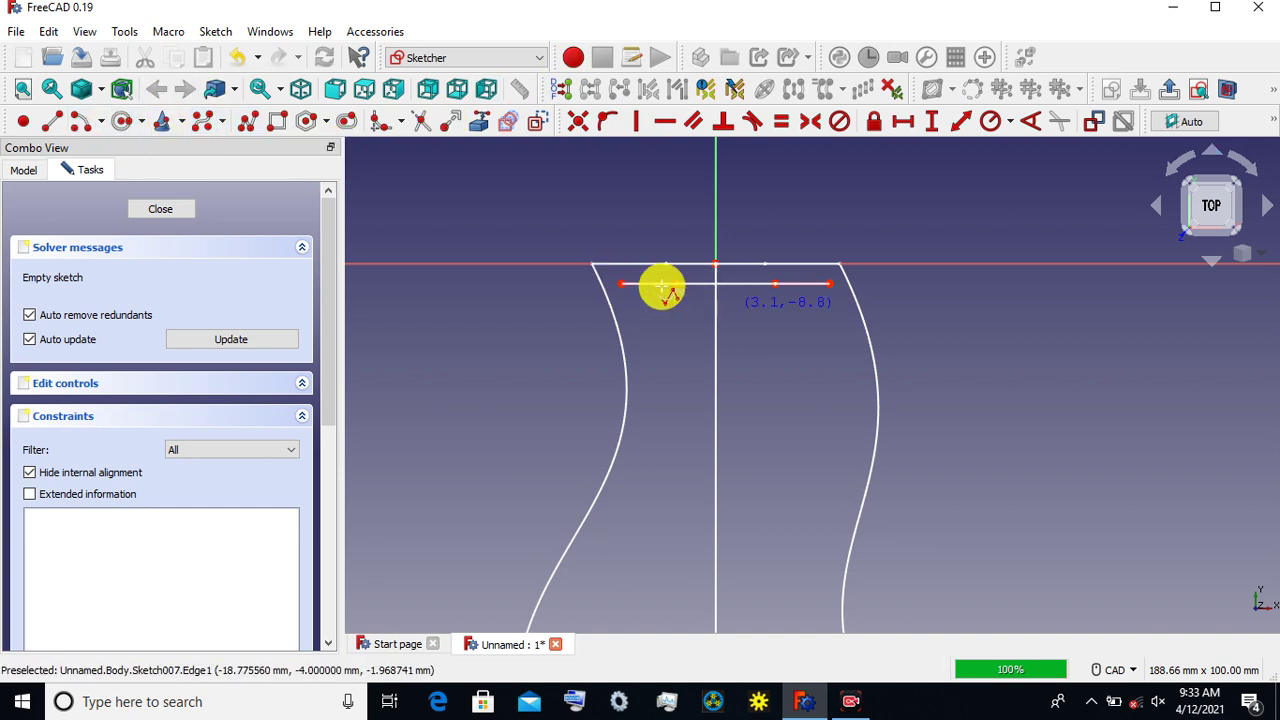
click(622, 284)
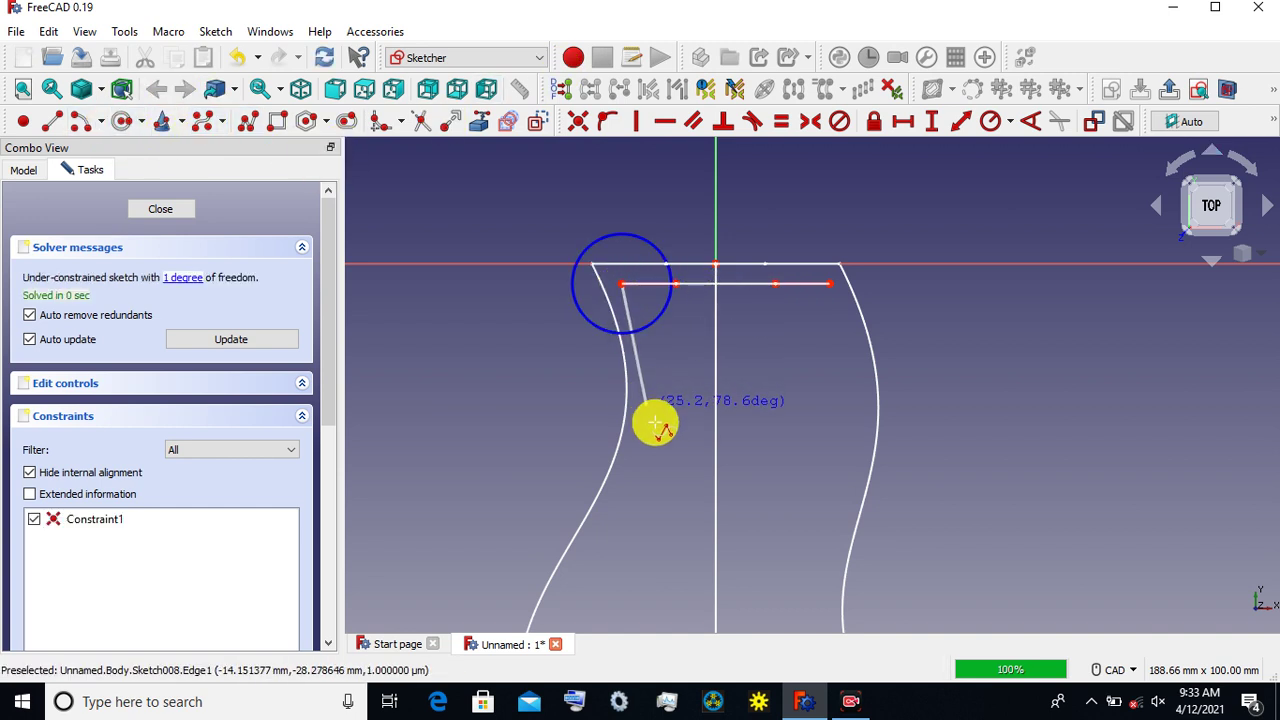
click(664, 437)
scroll(630, 588, down, 1)
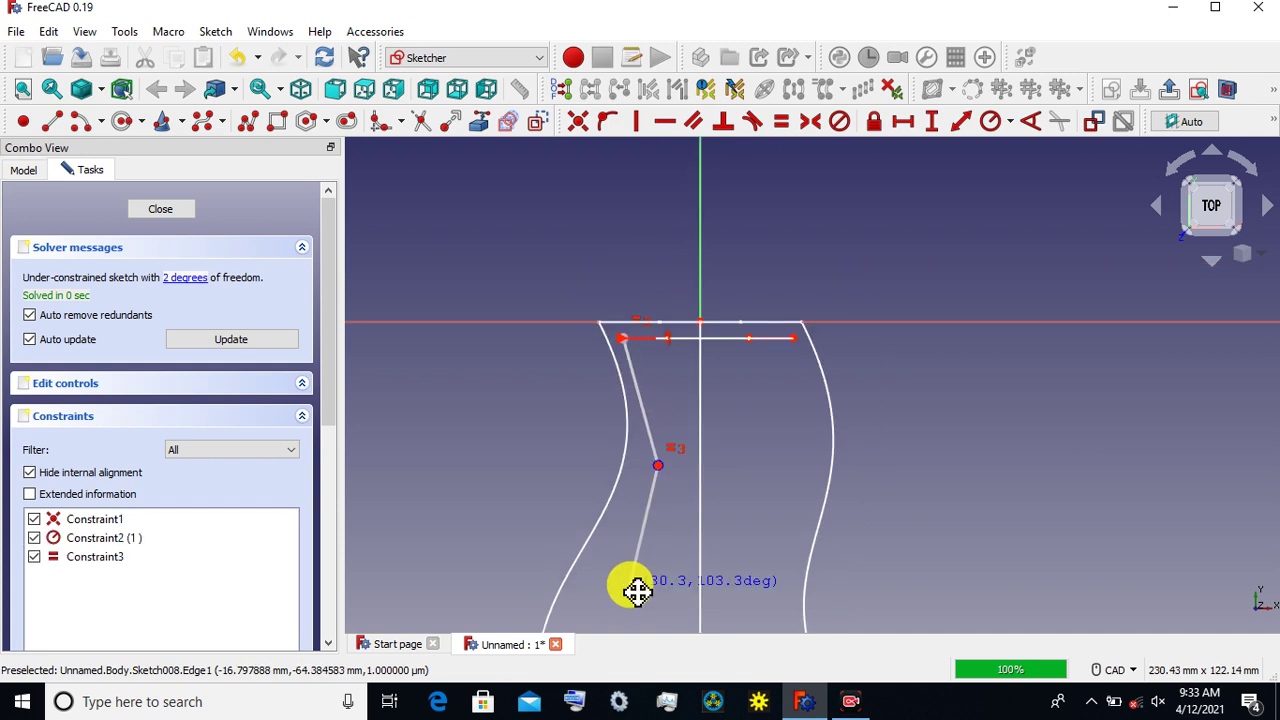
middle_drag(634, 589, 637, 400)
click(563, 454)
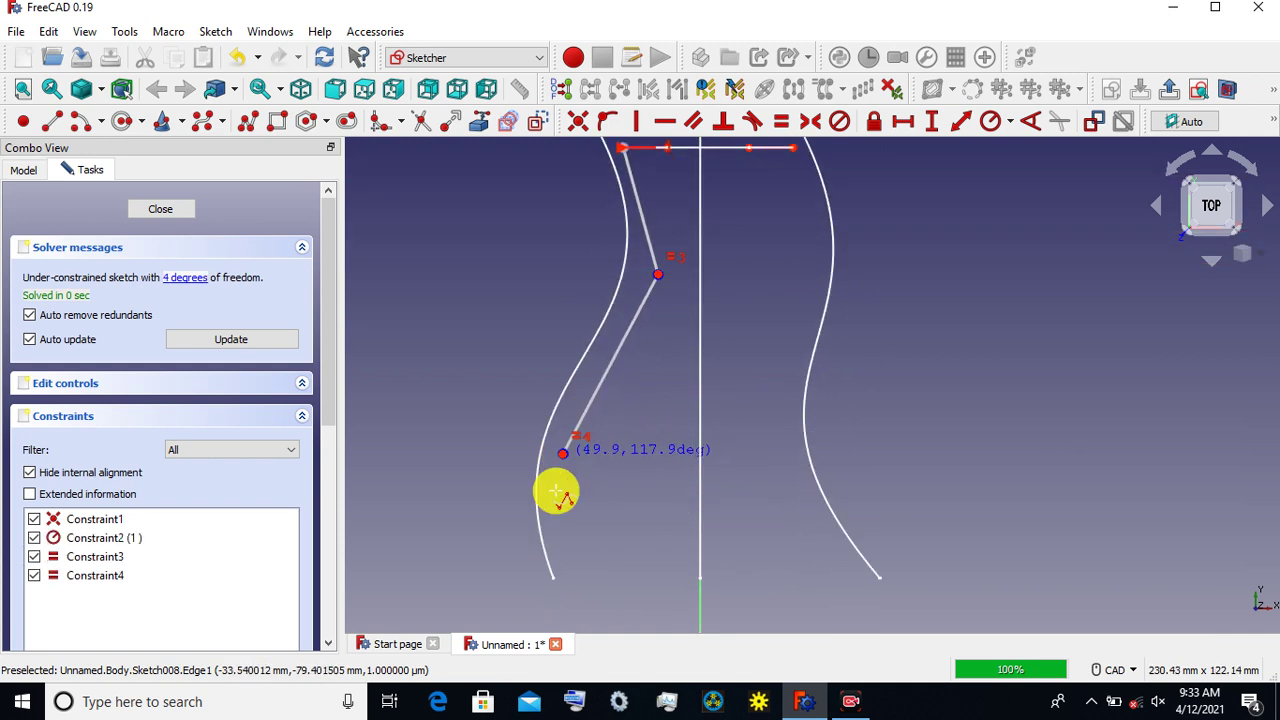
click(574, 557)
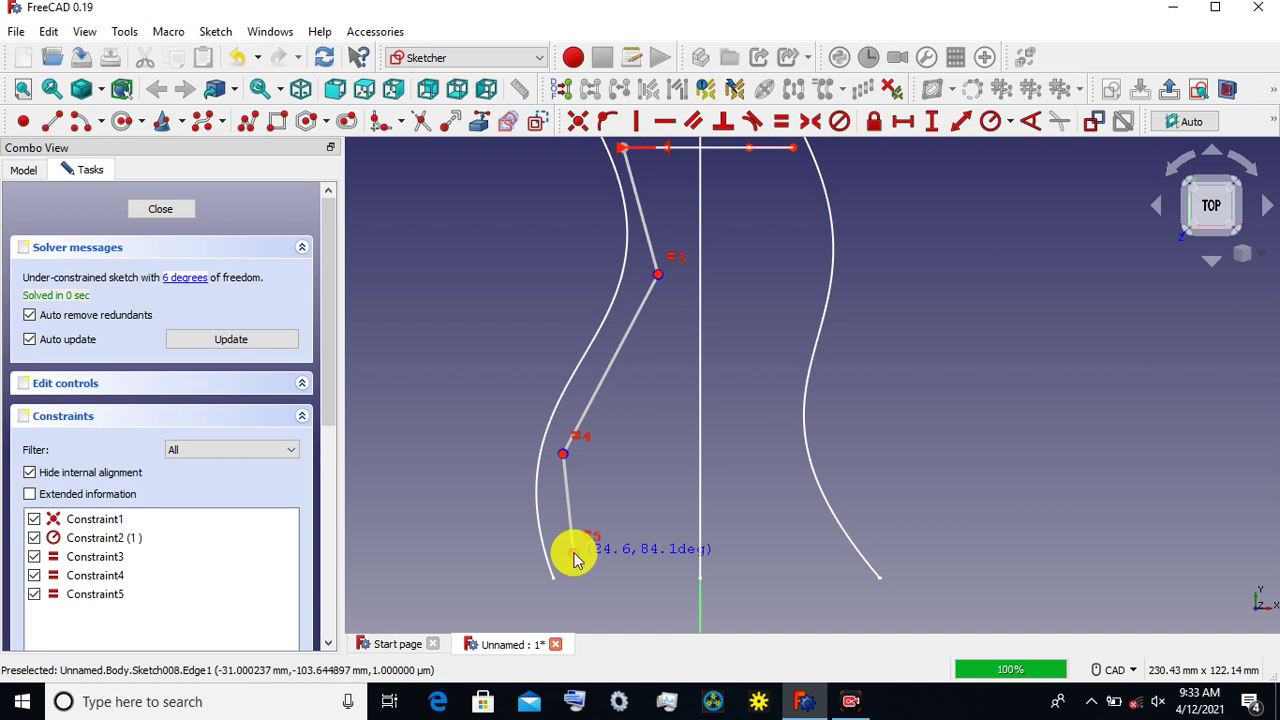
right_click(574, 557)
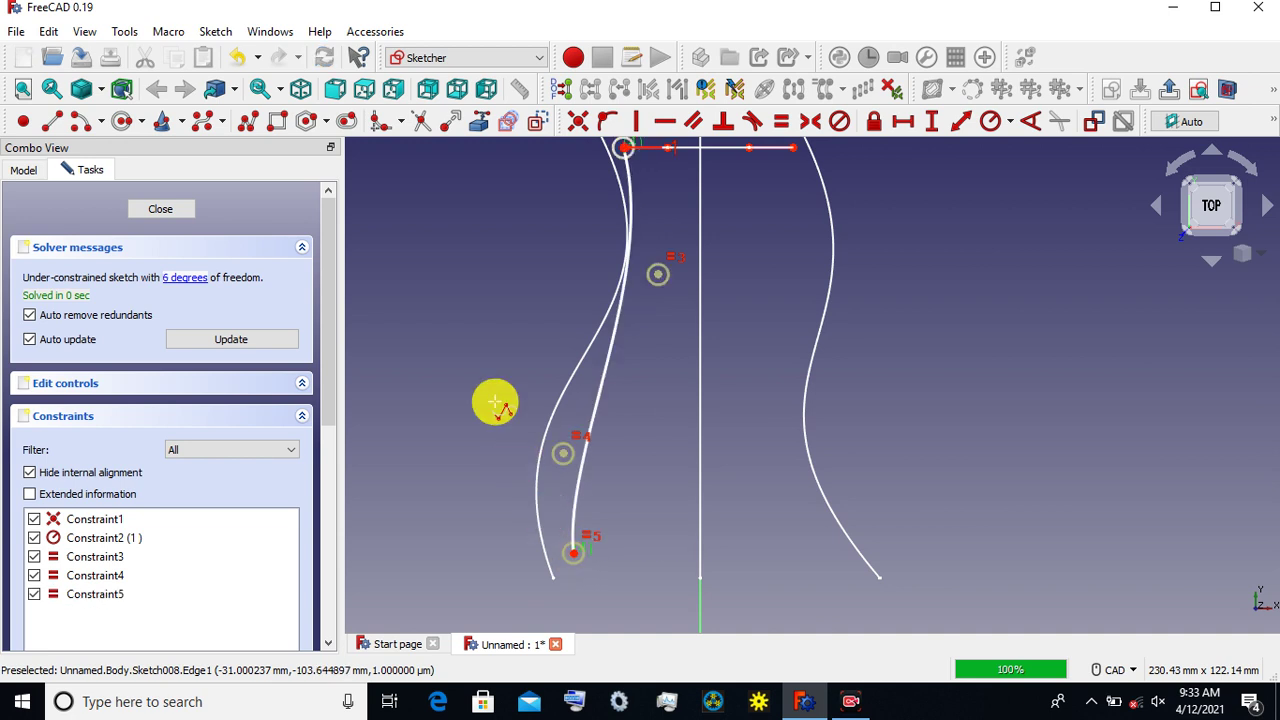
Step: Draw a second B-spline from the line's right end down the right side
scroll(509, 287, down, 1)
middle_drag(509, 287, 469, 306)
click(200, 125)
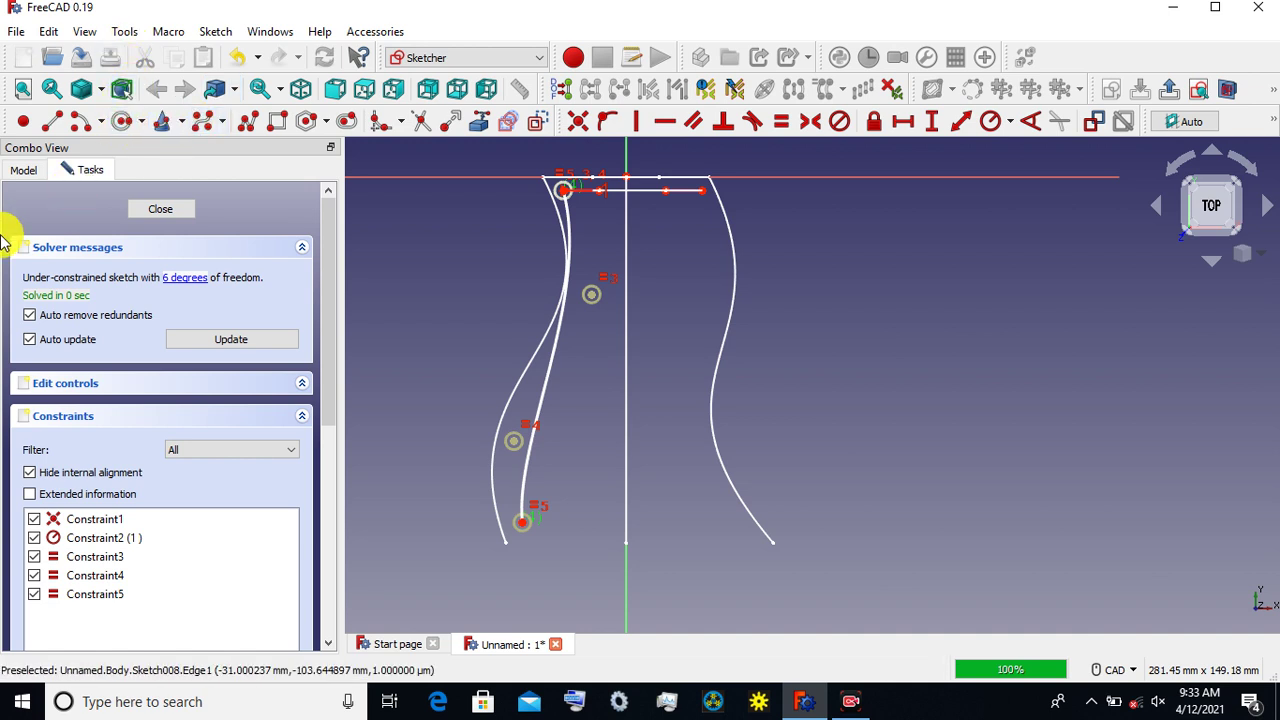
click(705, 190)
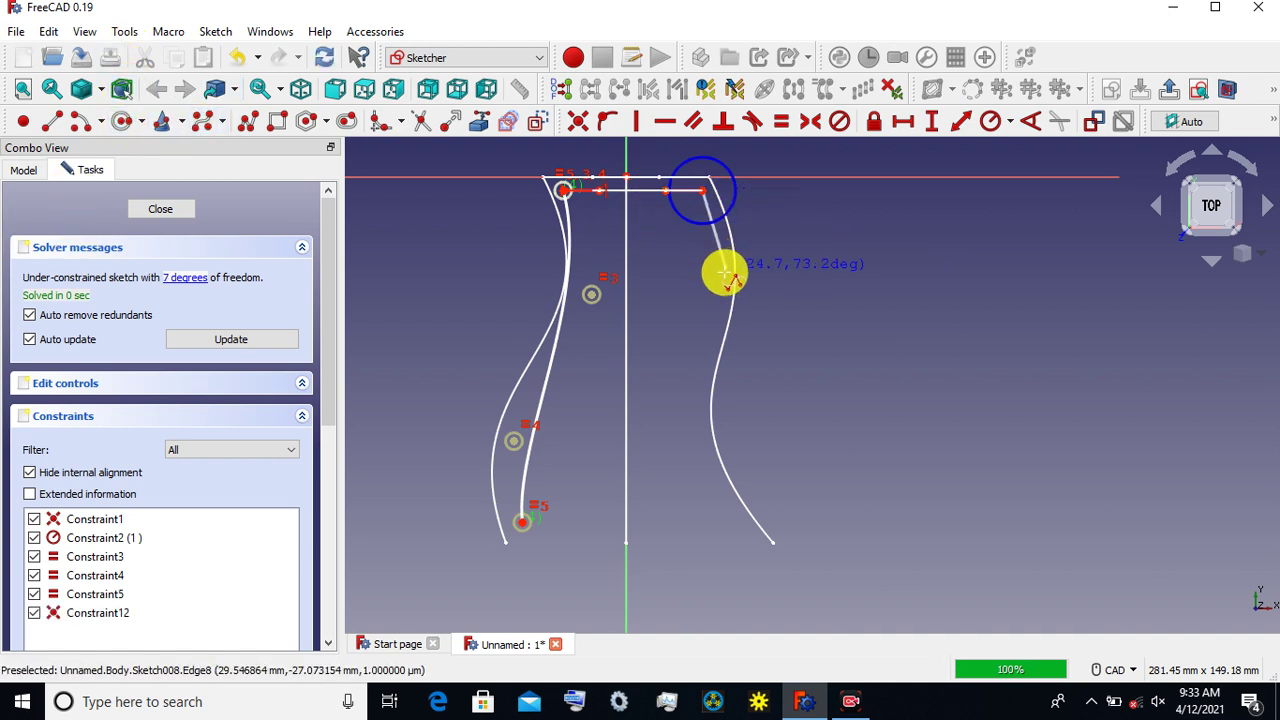
click(675, 438)
click(668, 433)
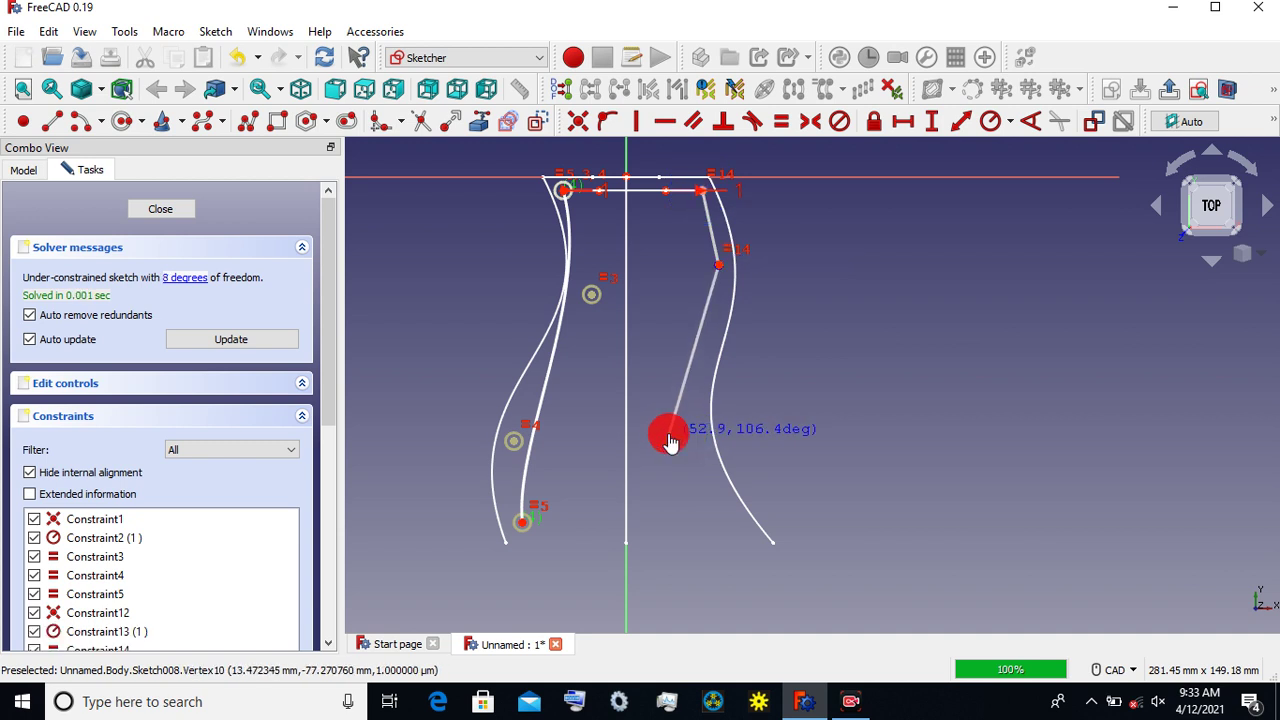
right_click(728, 527)
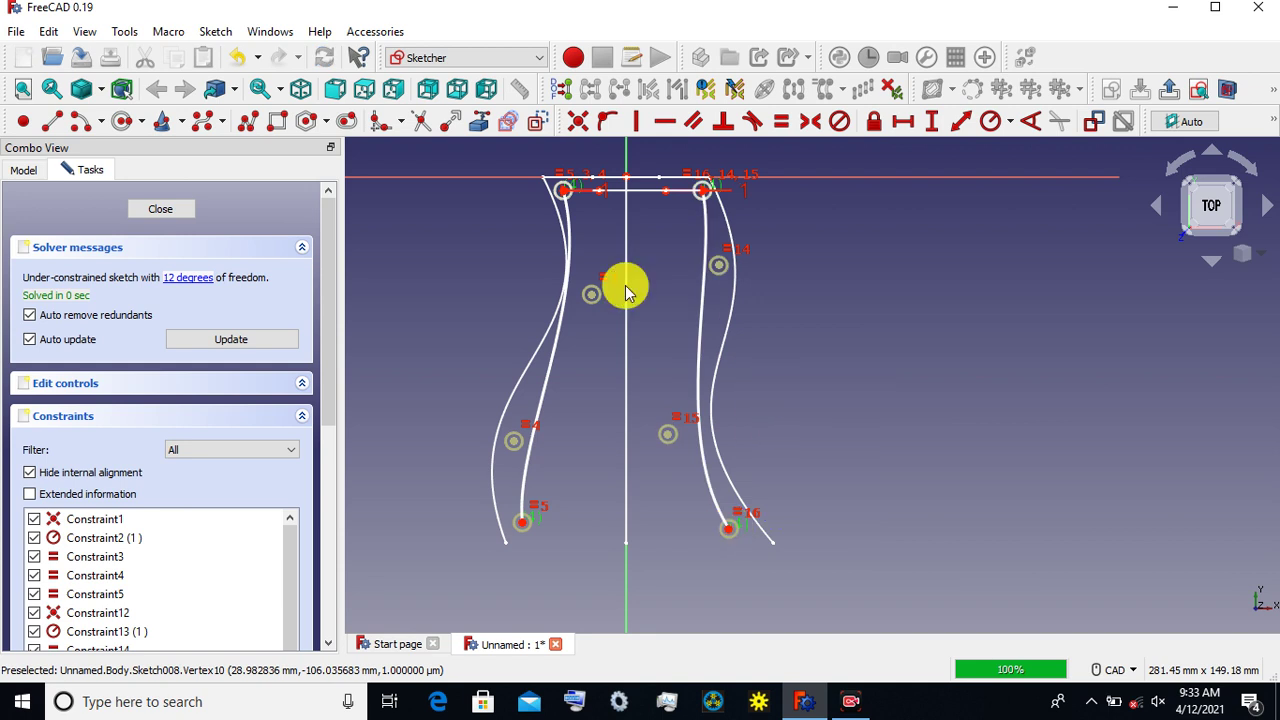
Step: Drag the left curve's control poles, including poles 3 and 4, into a wavy shape
scroll(563, 272, up, 2)
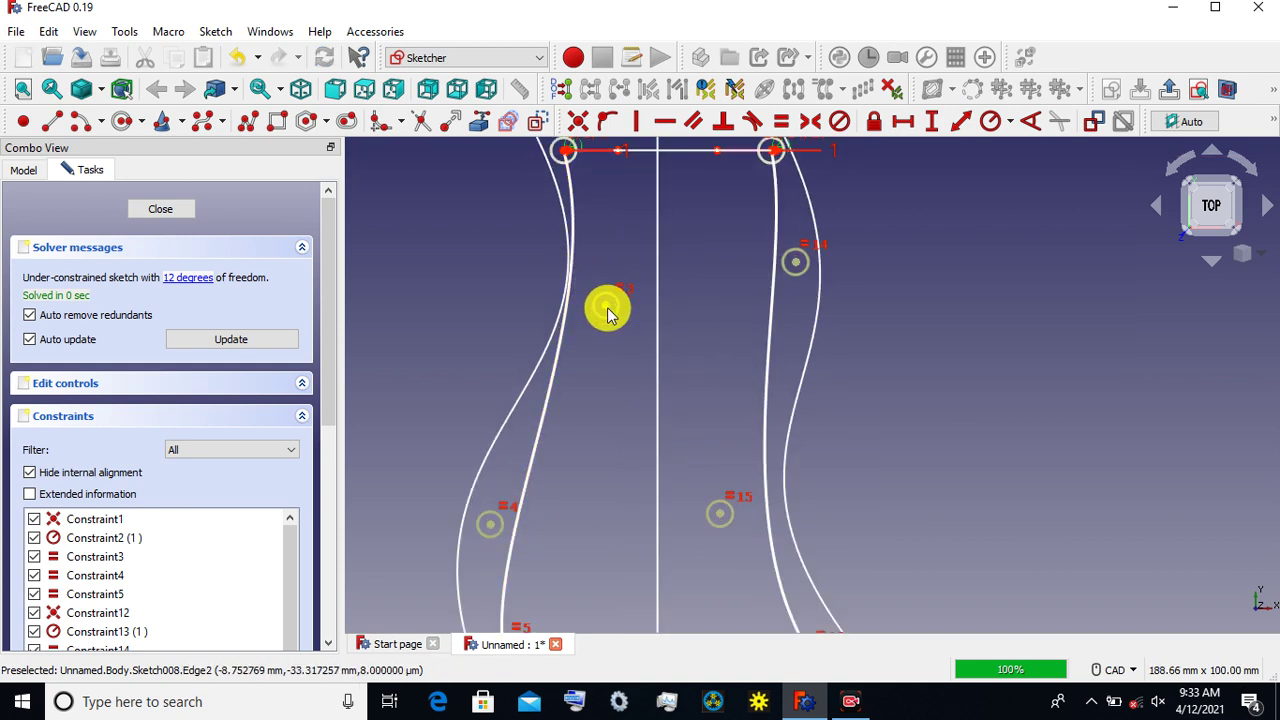
drag(608, 311, 640, 306)
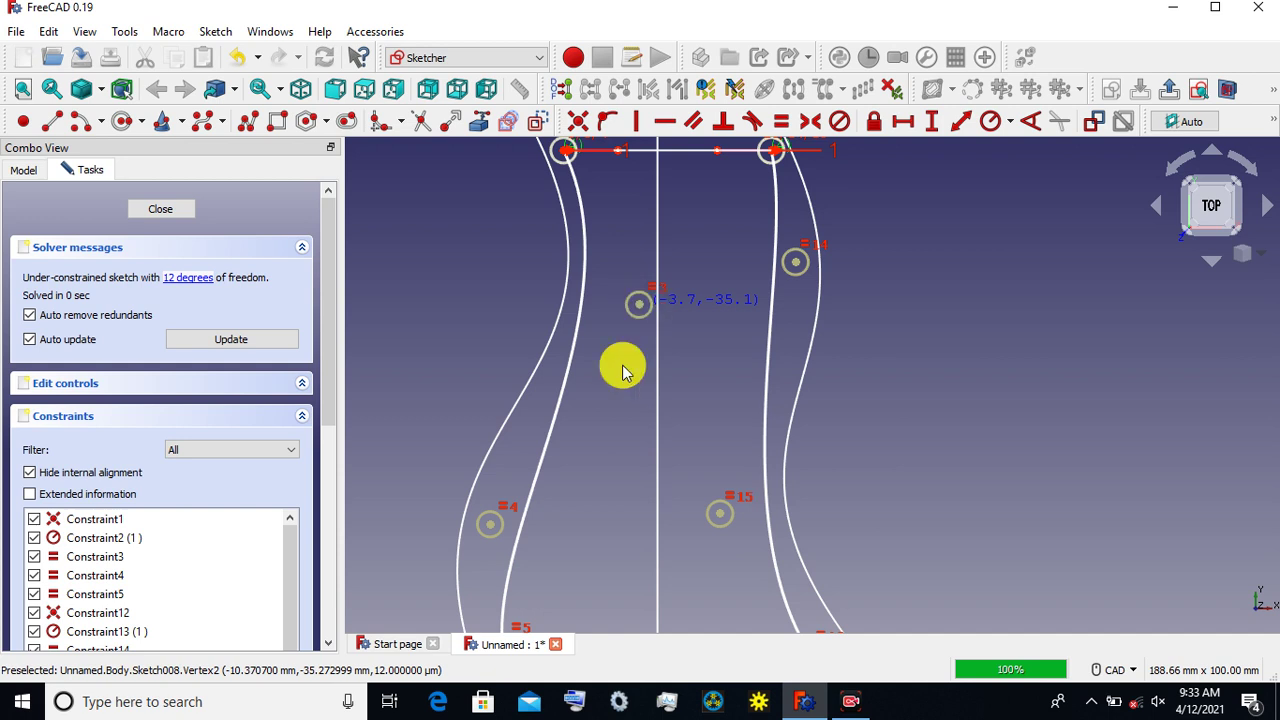
drag(490, 527, 459, 497)
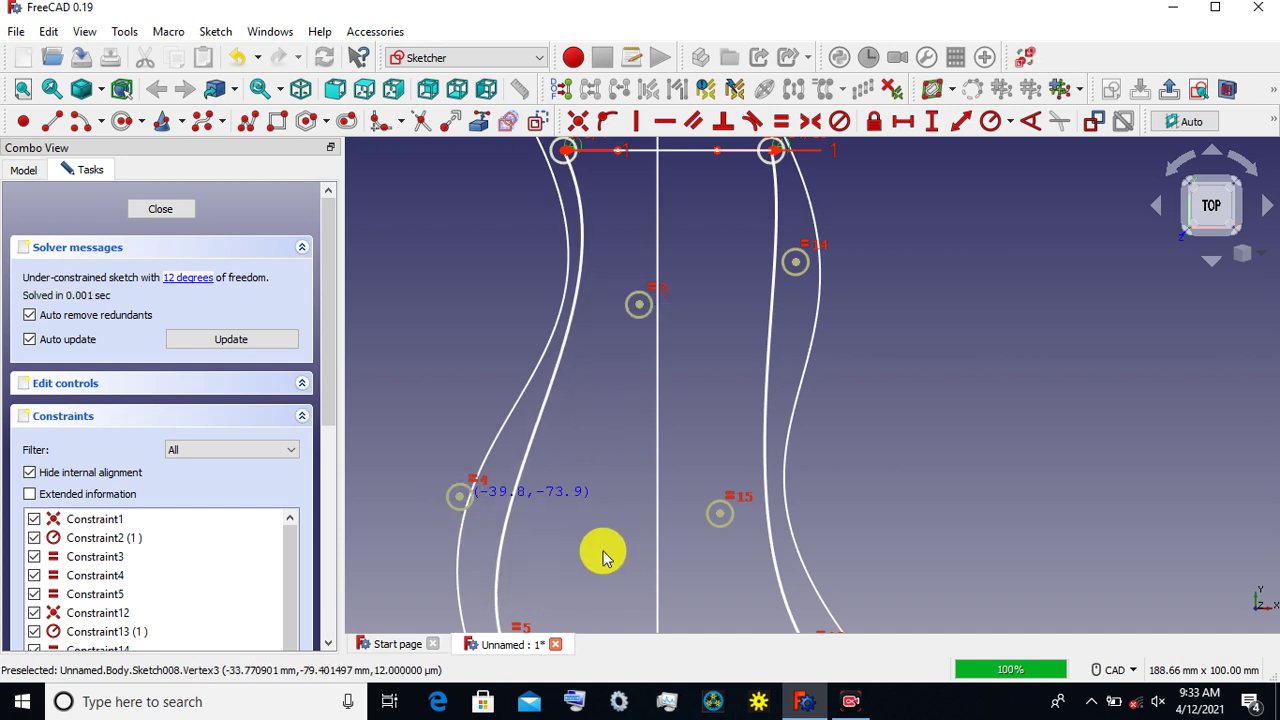
scroll(580, 303, down, 3)
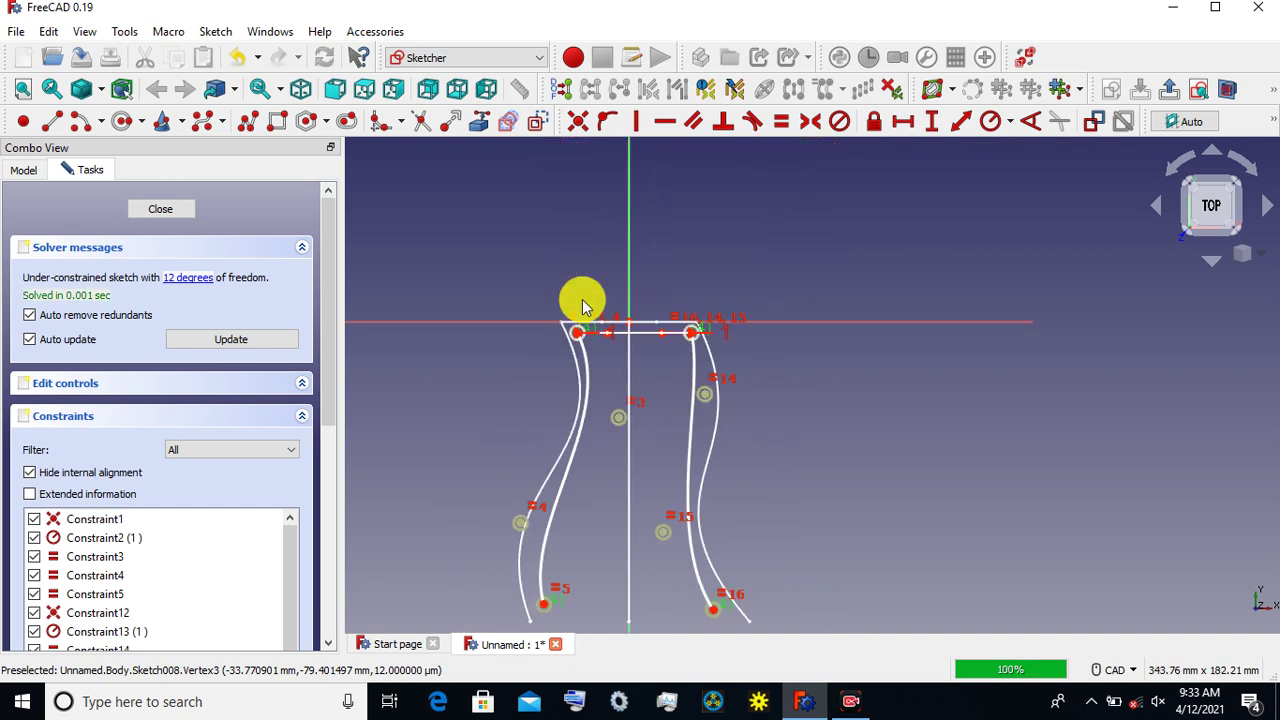
mouse_move(619, 440)
mouse_down()
mouse_move(622, 462)
mouse_move(645, 455)
mouse_up()
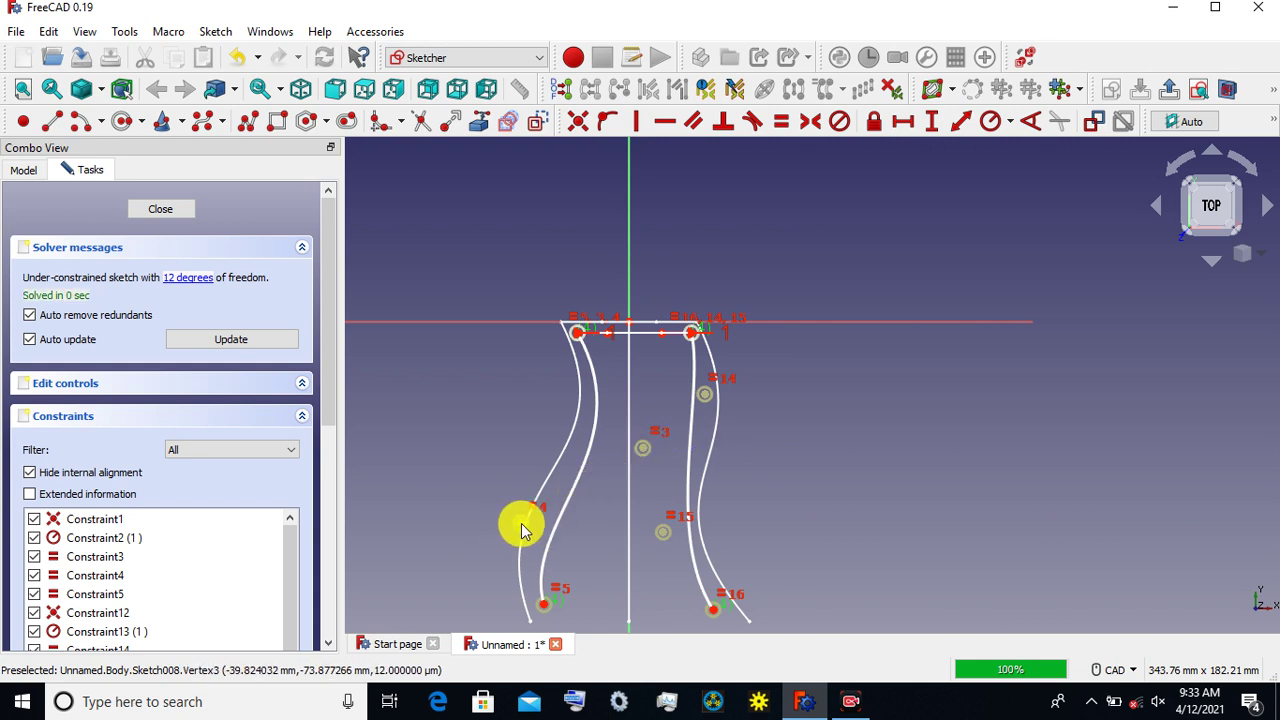
mouse_move(522, 518)
mouse_down()
mouse_move(514, 492)
mouse_move(500, 508)
mouse_up()
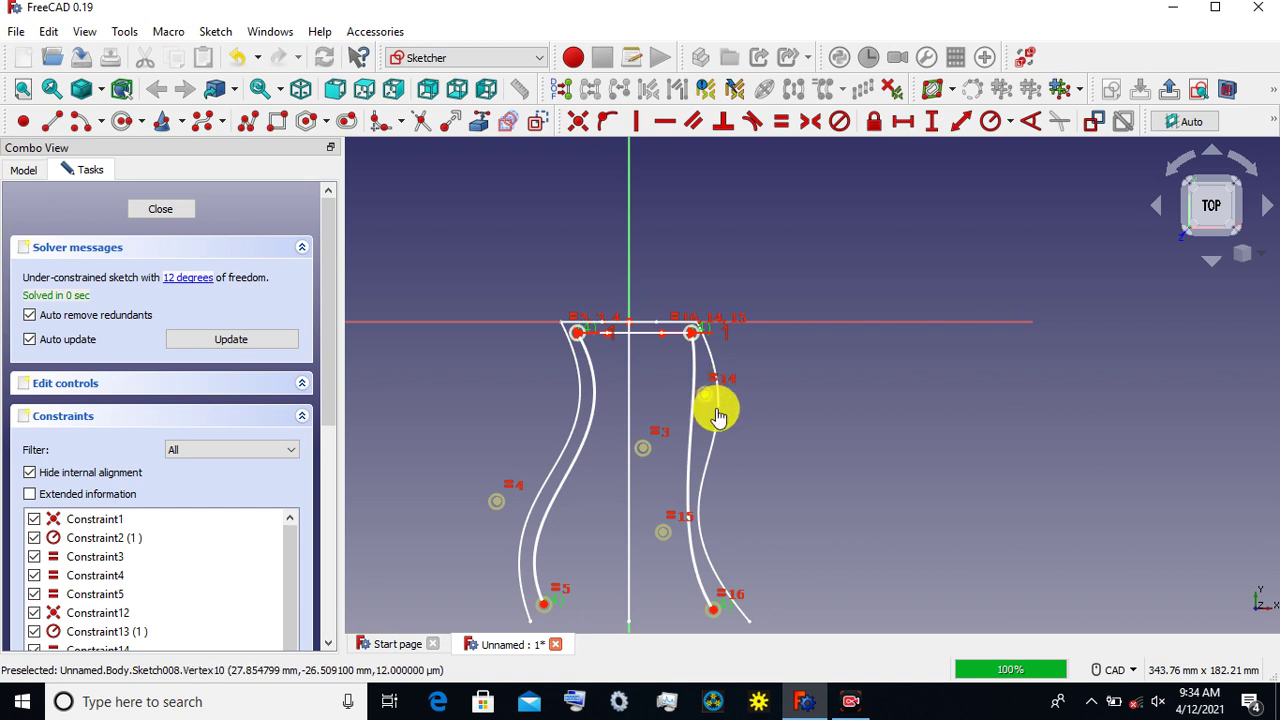
Step: Reshape the right curve by moving control poles 14, 15 and 16 and its lower end
drag(718, 418, 729, 409)
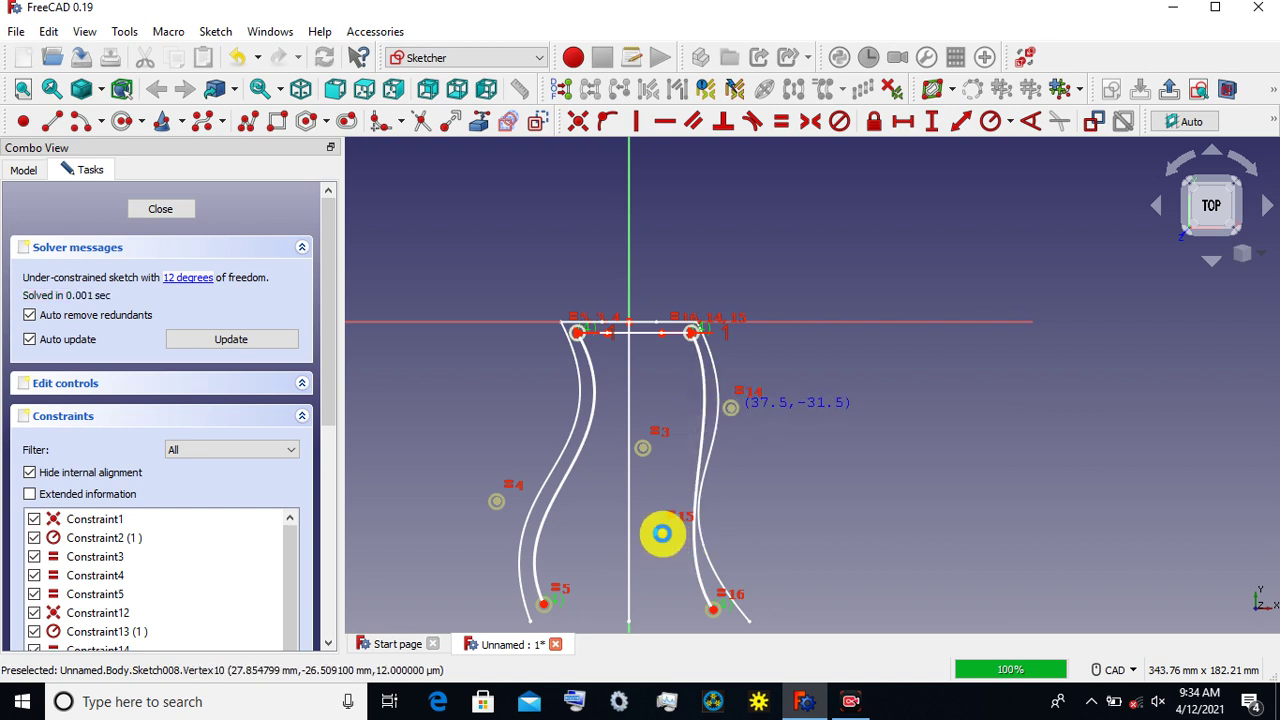
drag(665, 530, 662, 508)
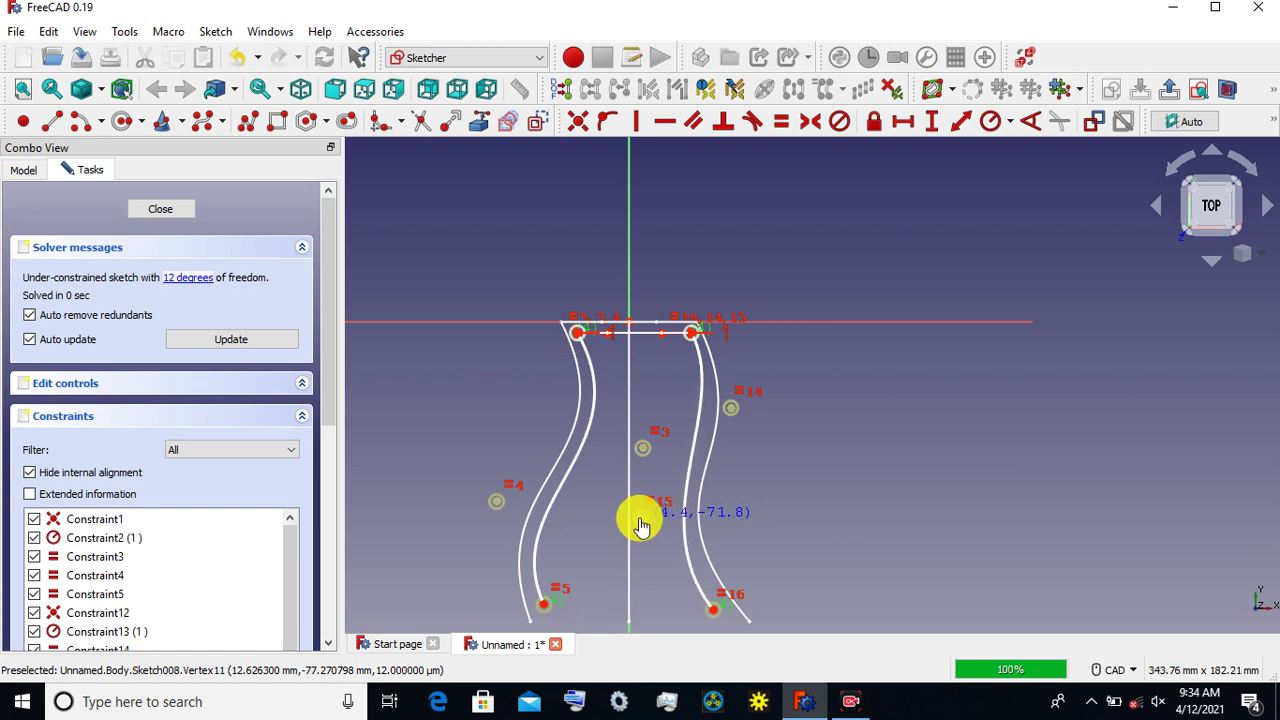
drag(737, 415, 742, 428)
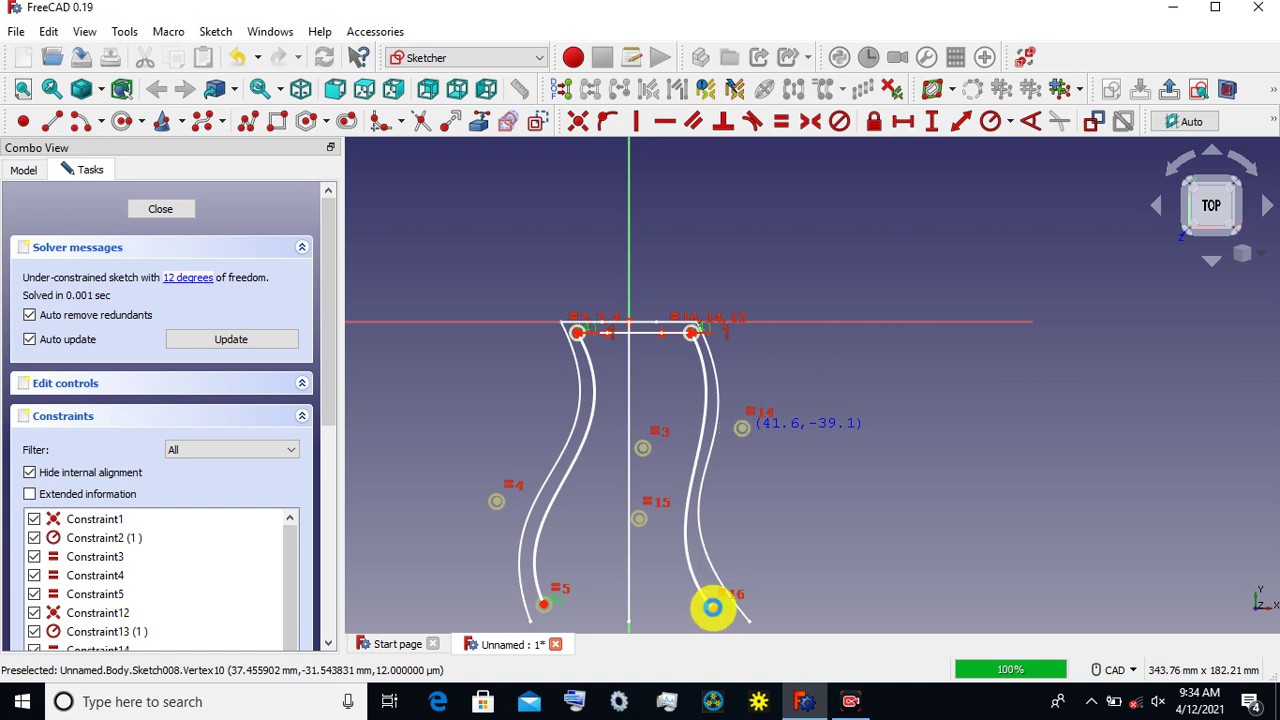
drag(715, 615, 719, 604)
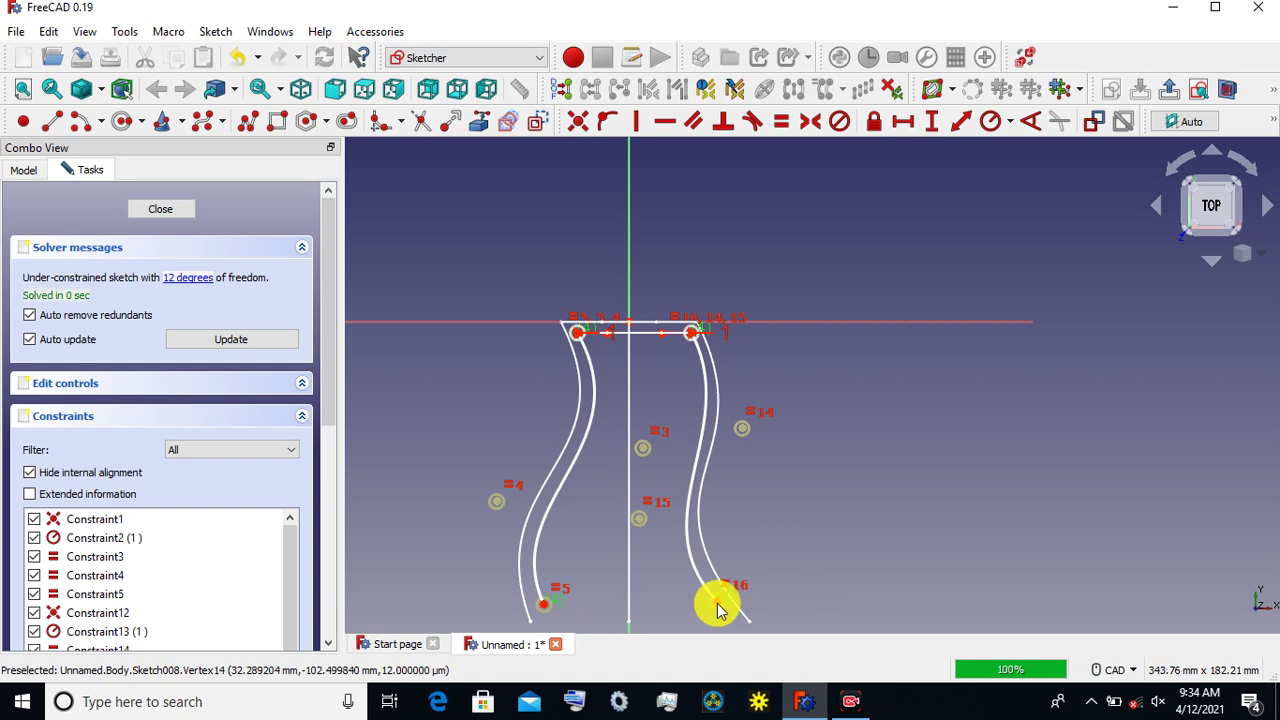
middle_drag(674, 540, 657, 473)
scroll(657, 473, up, 2)
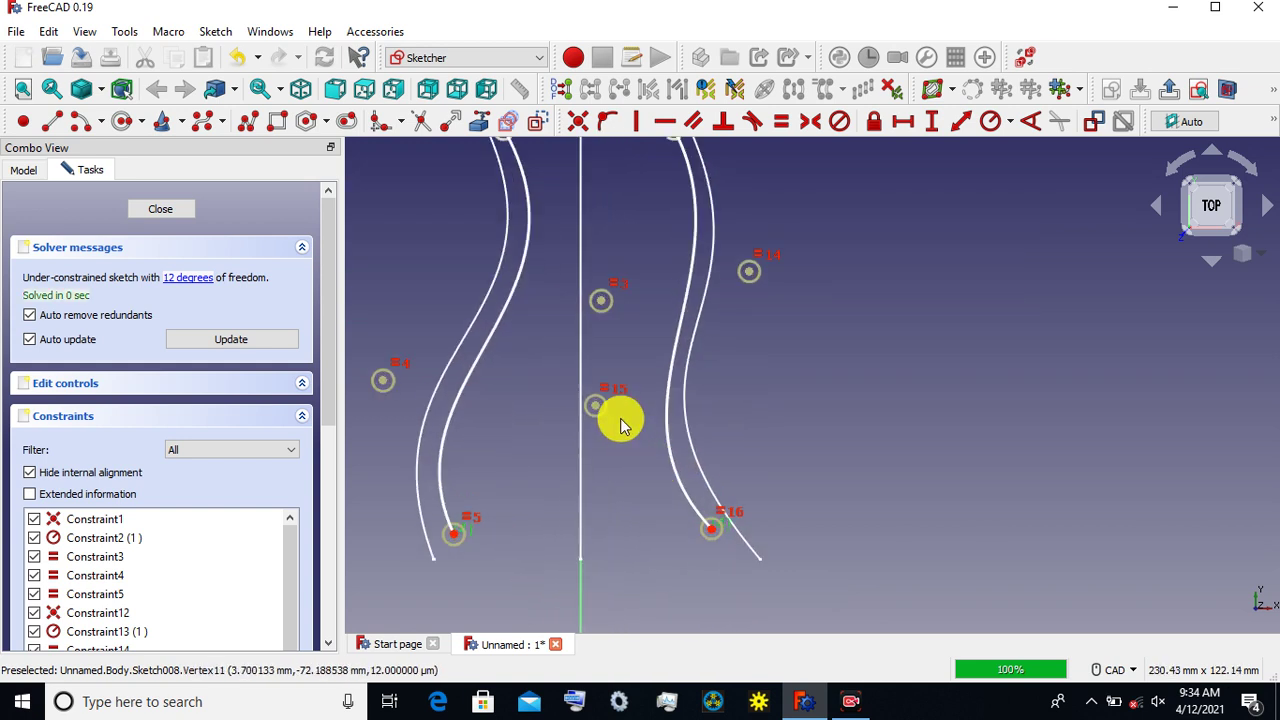
drag(594, 406, 584, 371)
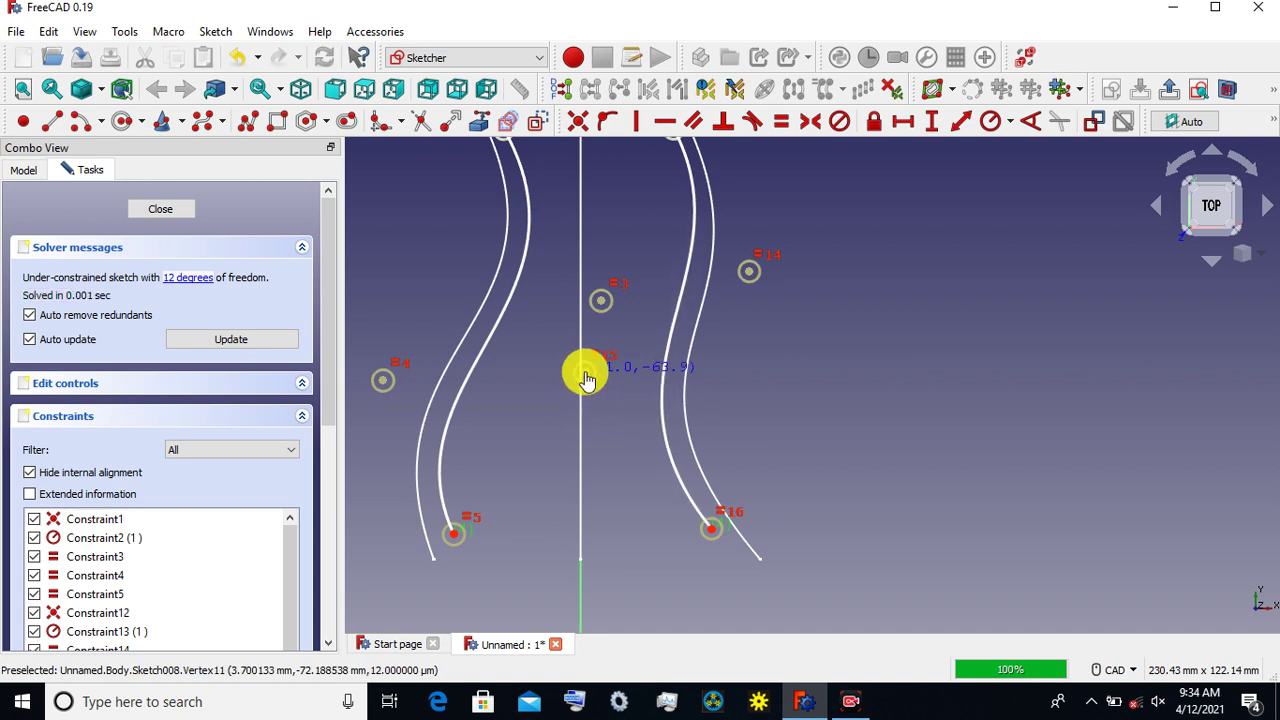
drag(747, 265, 753, 303)
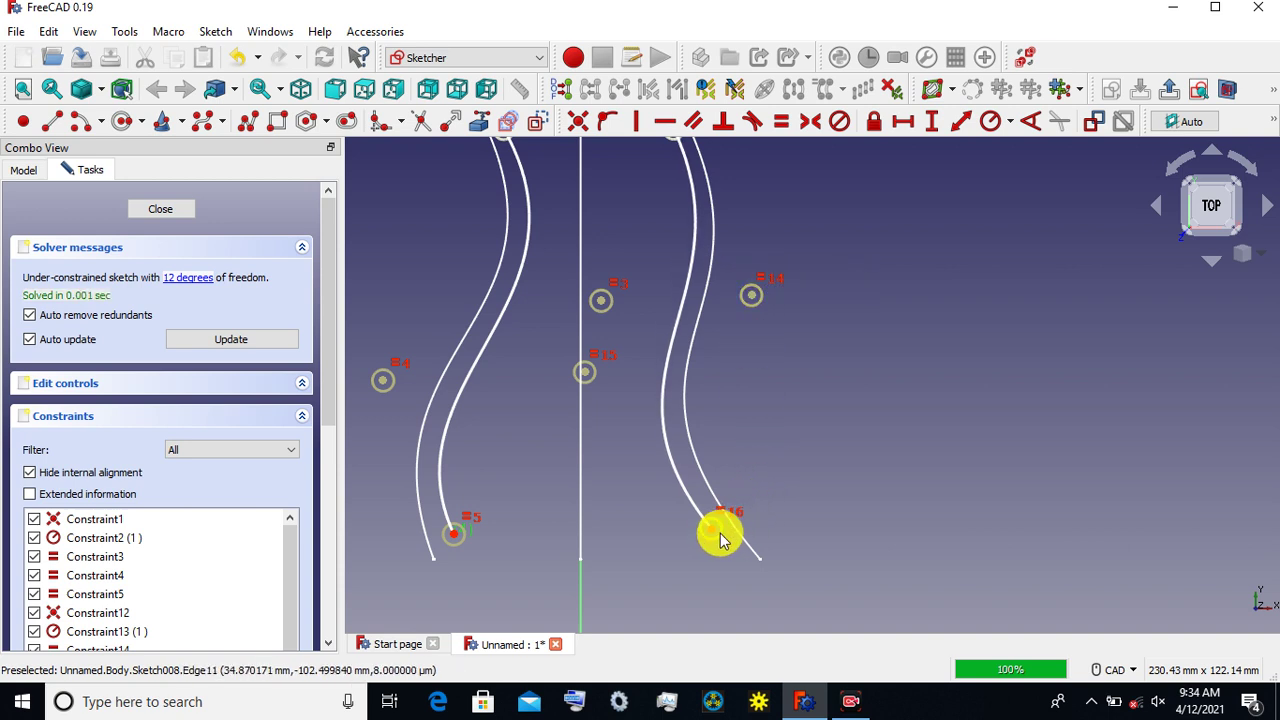
drag(717, 536, 719, 540)
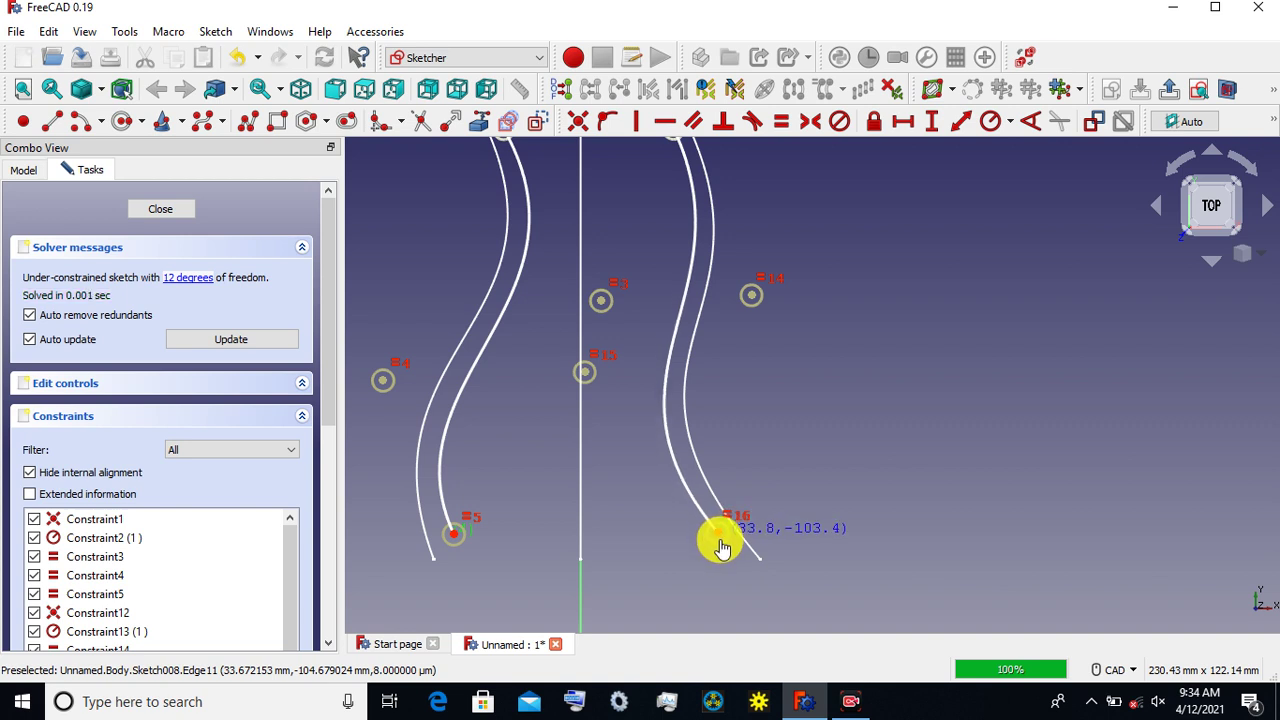
middle_drag(745, 437, 748, 492)
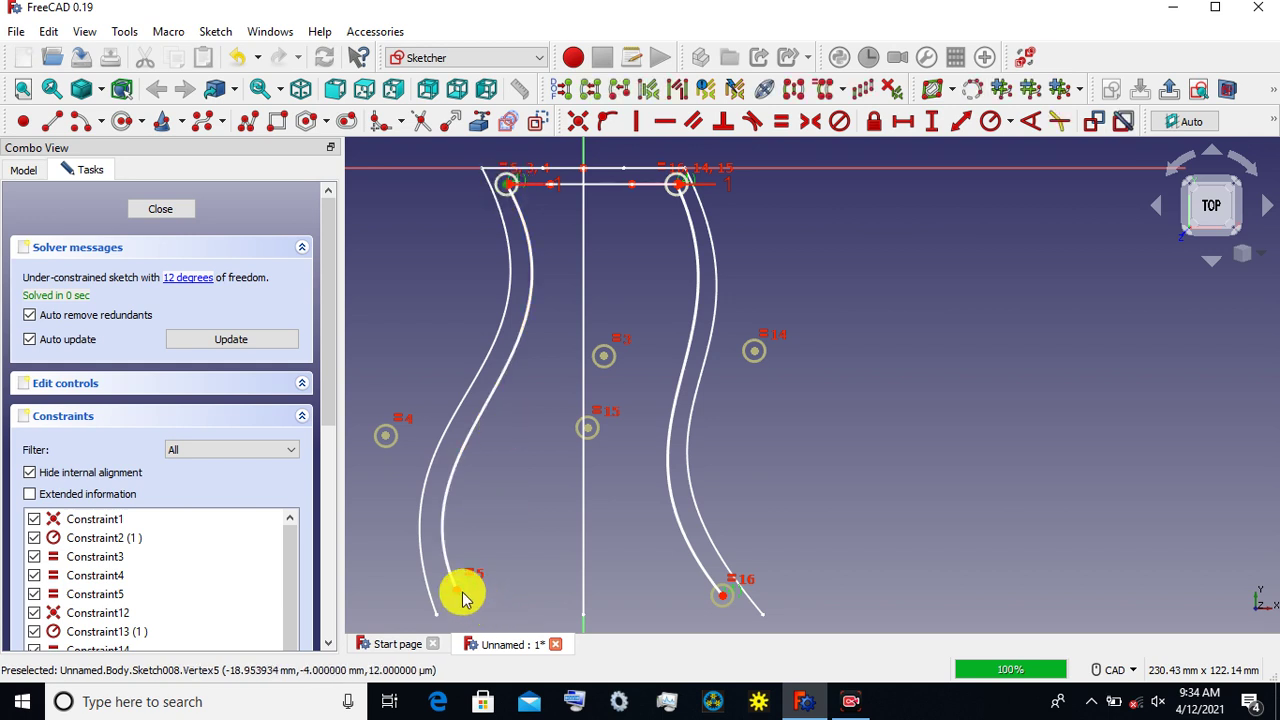
Step: Constrain both the left and right hull curves to a 102 mm vertical height
click(458, 598)
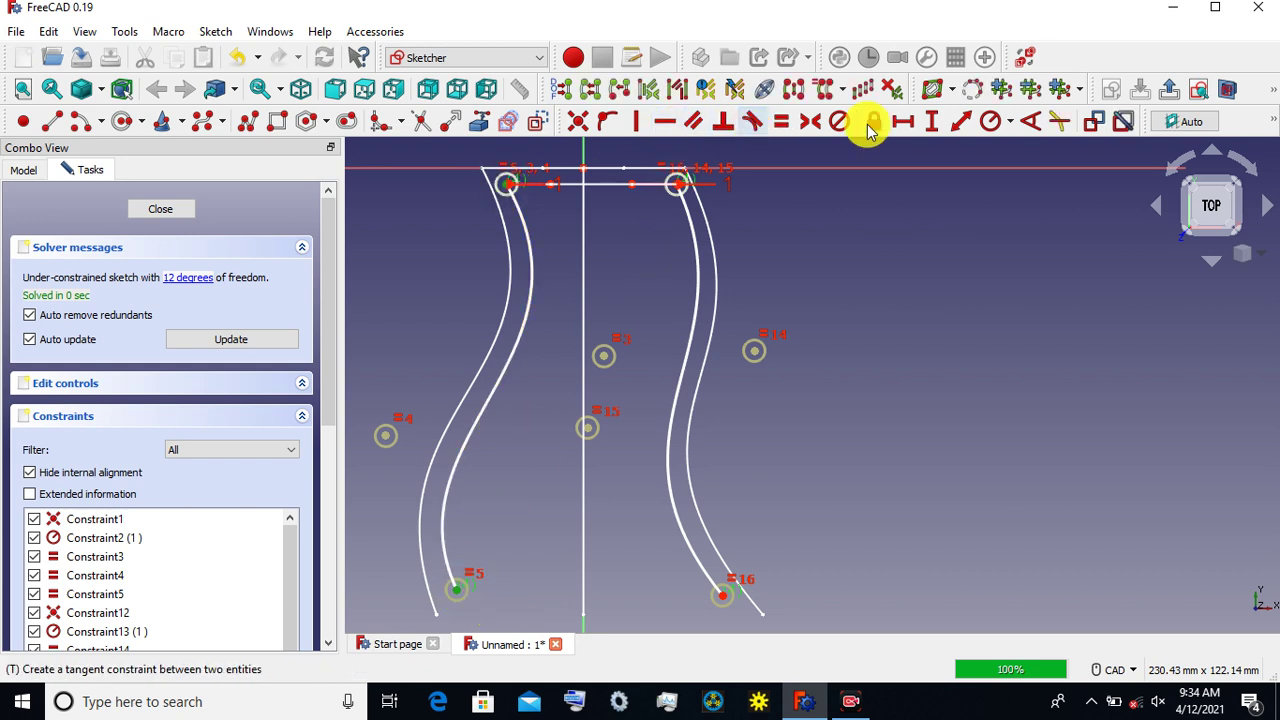
click(933, 125)
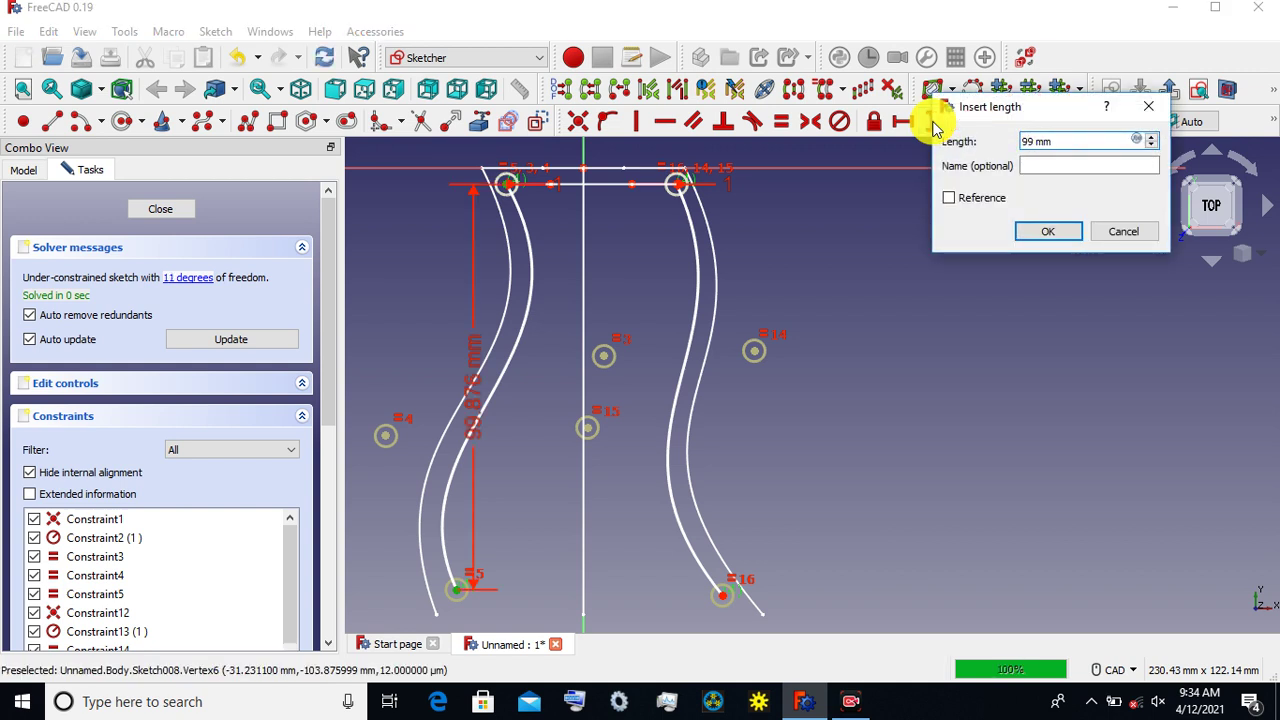
drag(1060, 141, 1020, 141)
text(102)
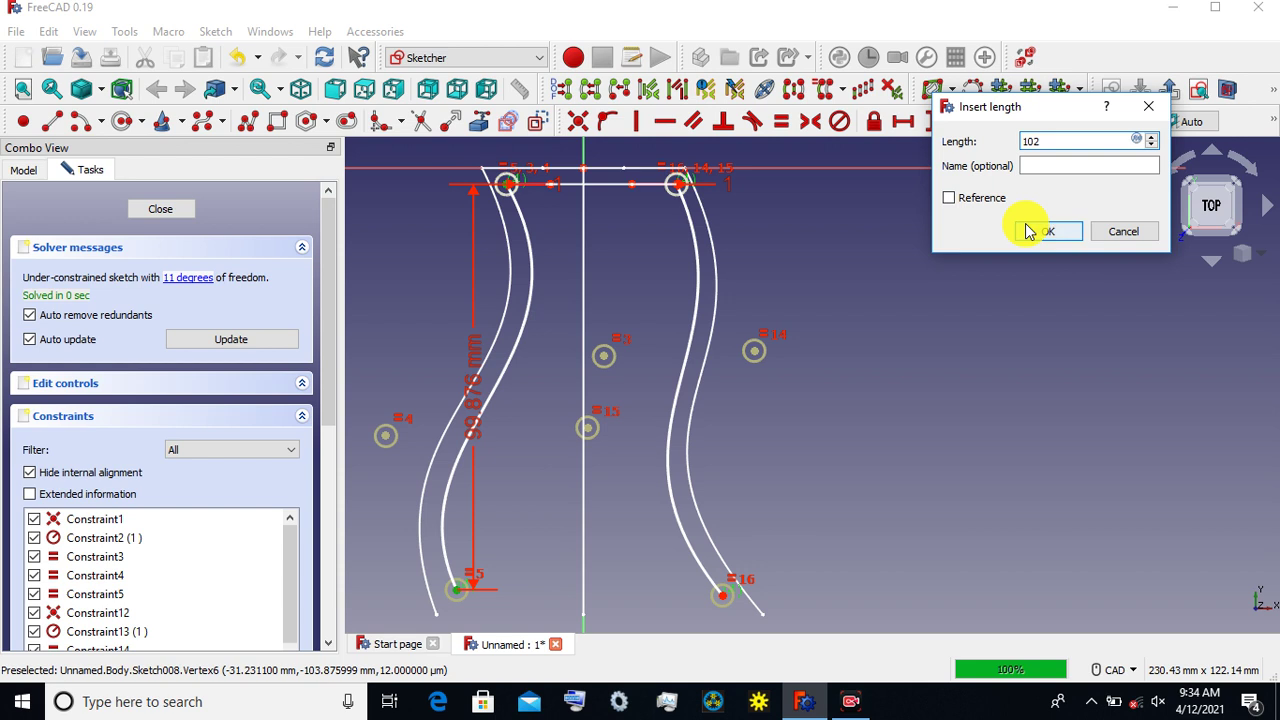
click(1027, 229)
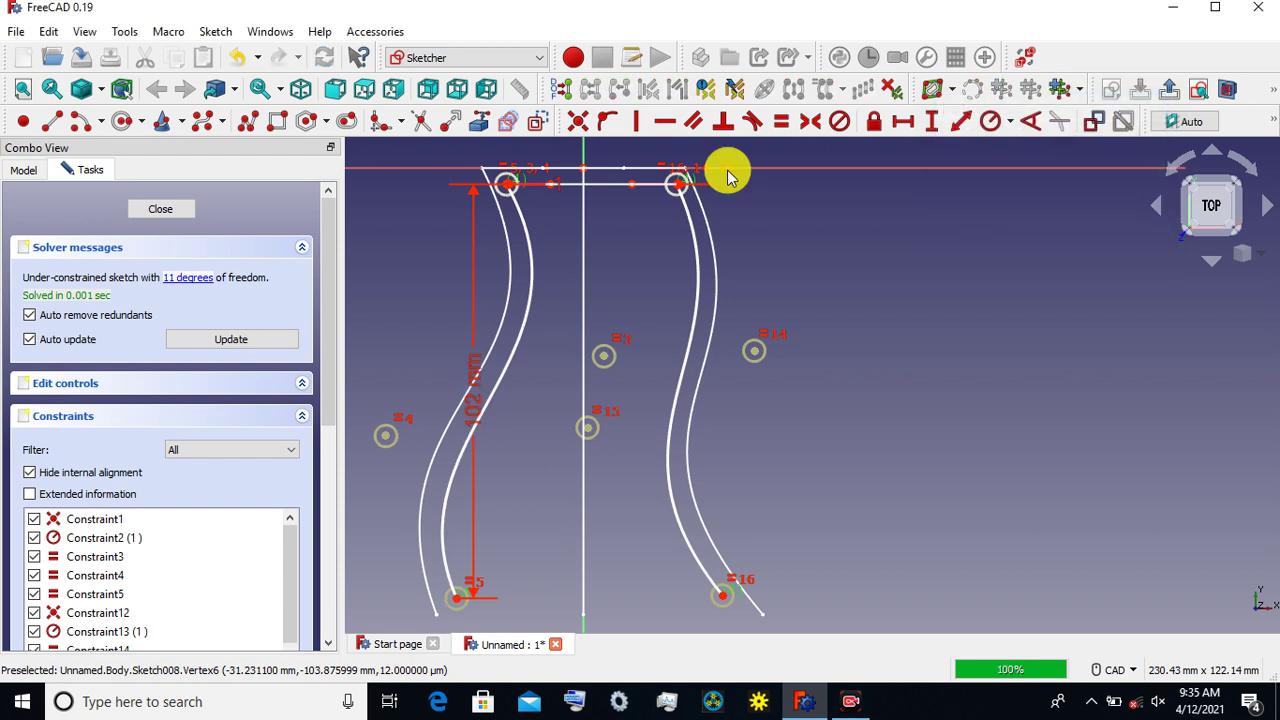
click(722, 597)
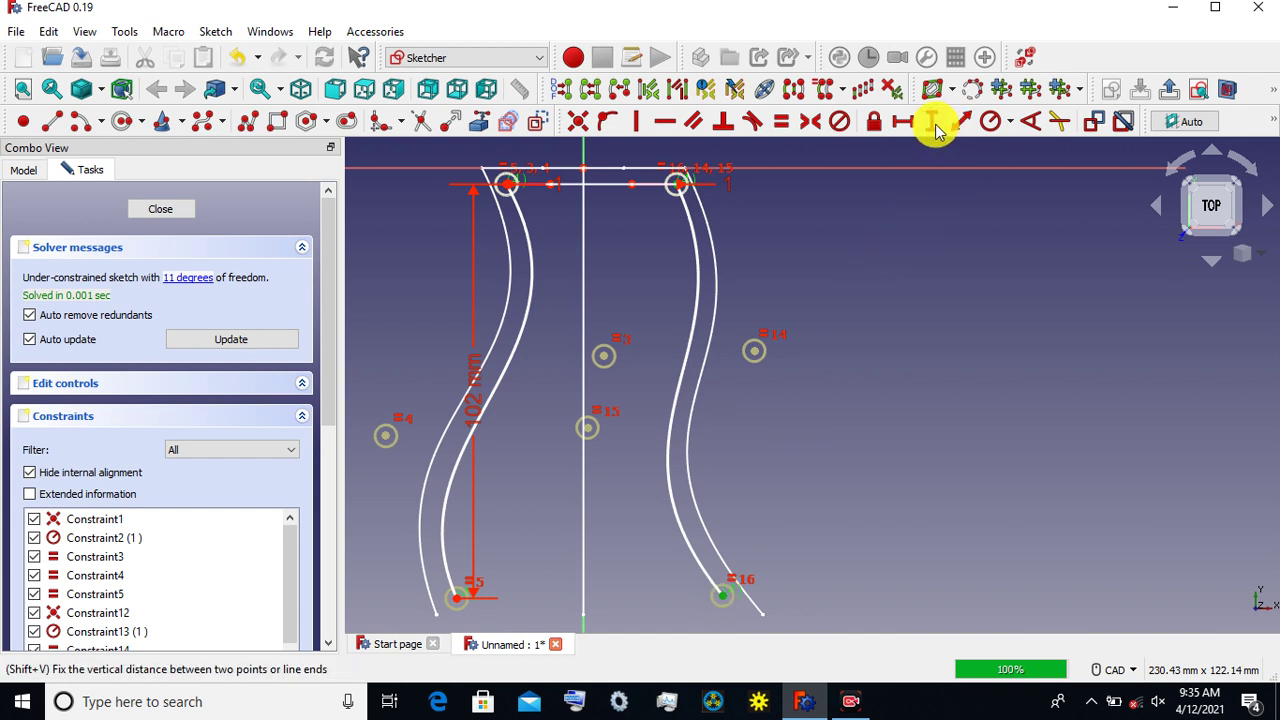
click(934, 125)
text(102)
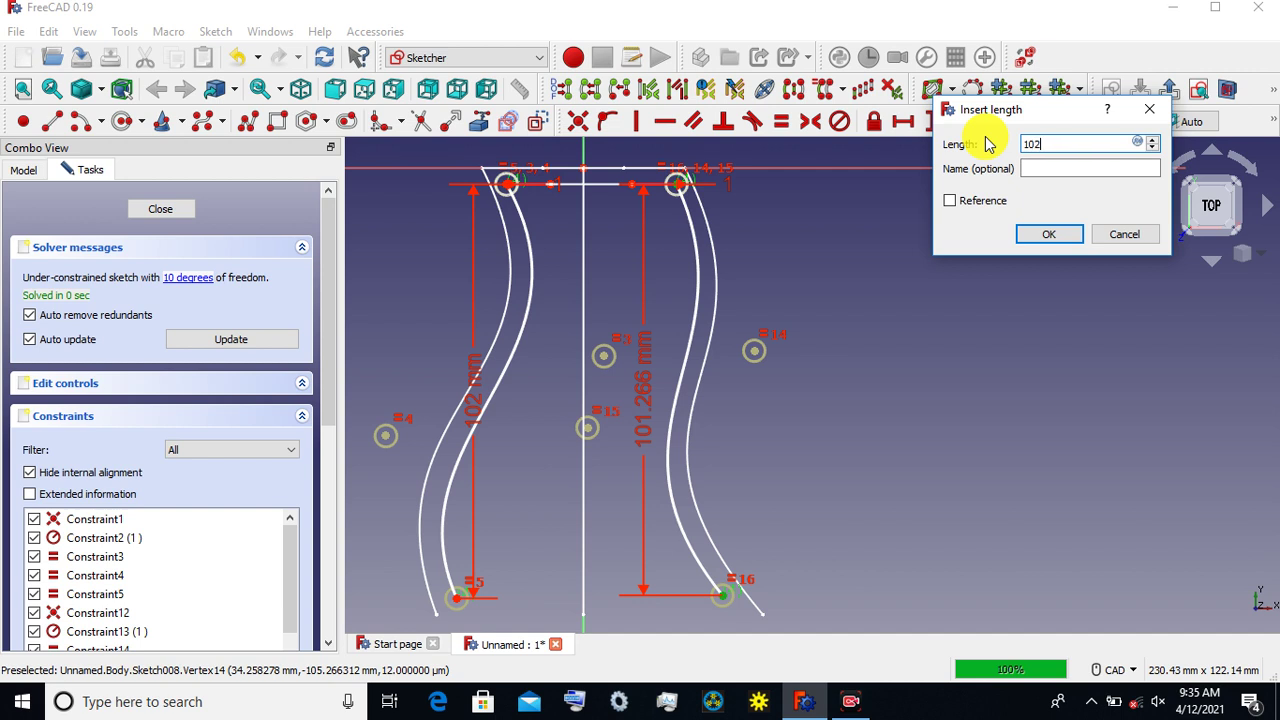
click(1040, 235)
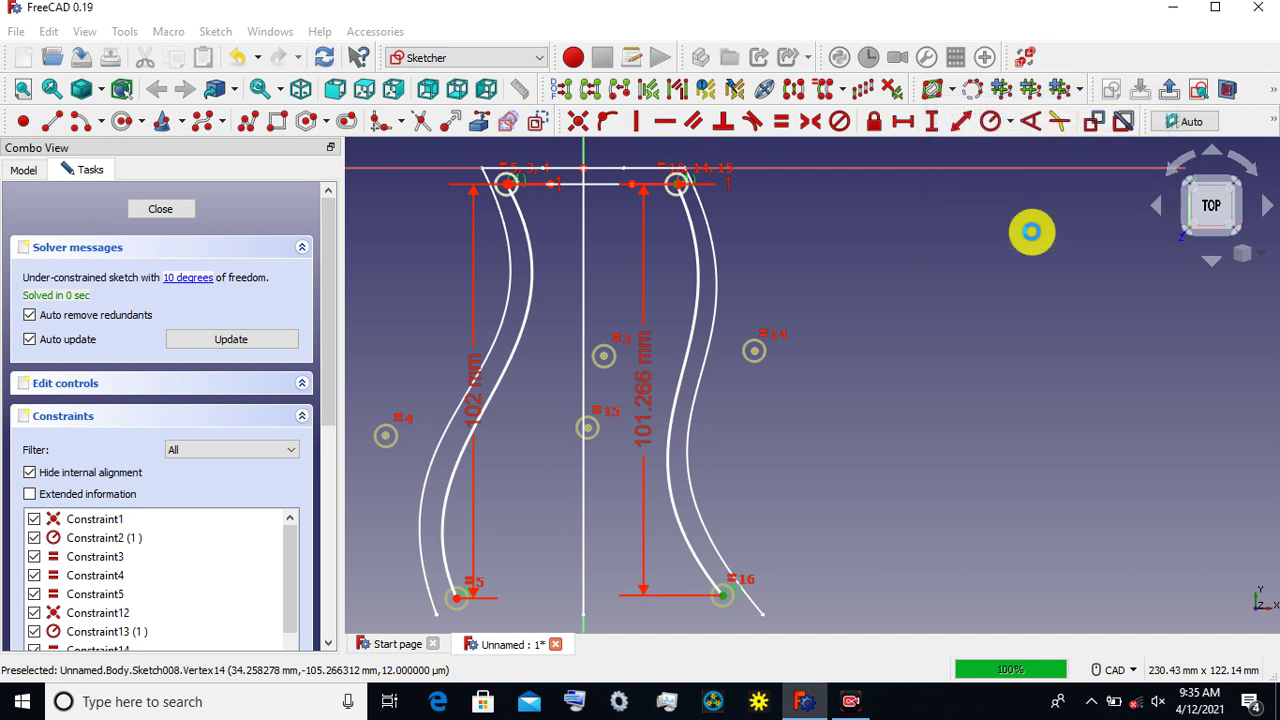
Step: Fine-tune the left curve's control poles 3 and 4 and lower end, then close Sketch008
scroll(834, 380, down, 2)
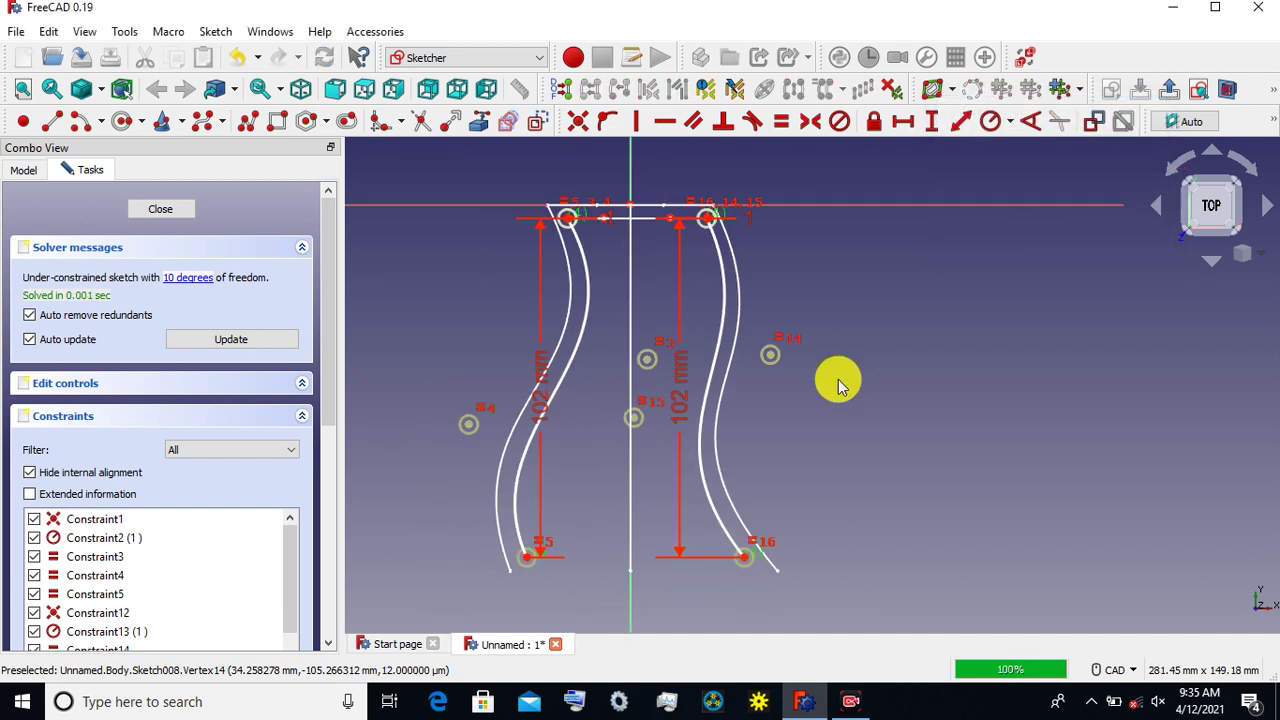
scroll(834, 380, down, 2)
scroll(677, 320, up, 2)
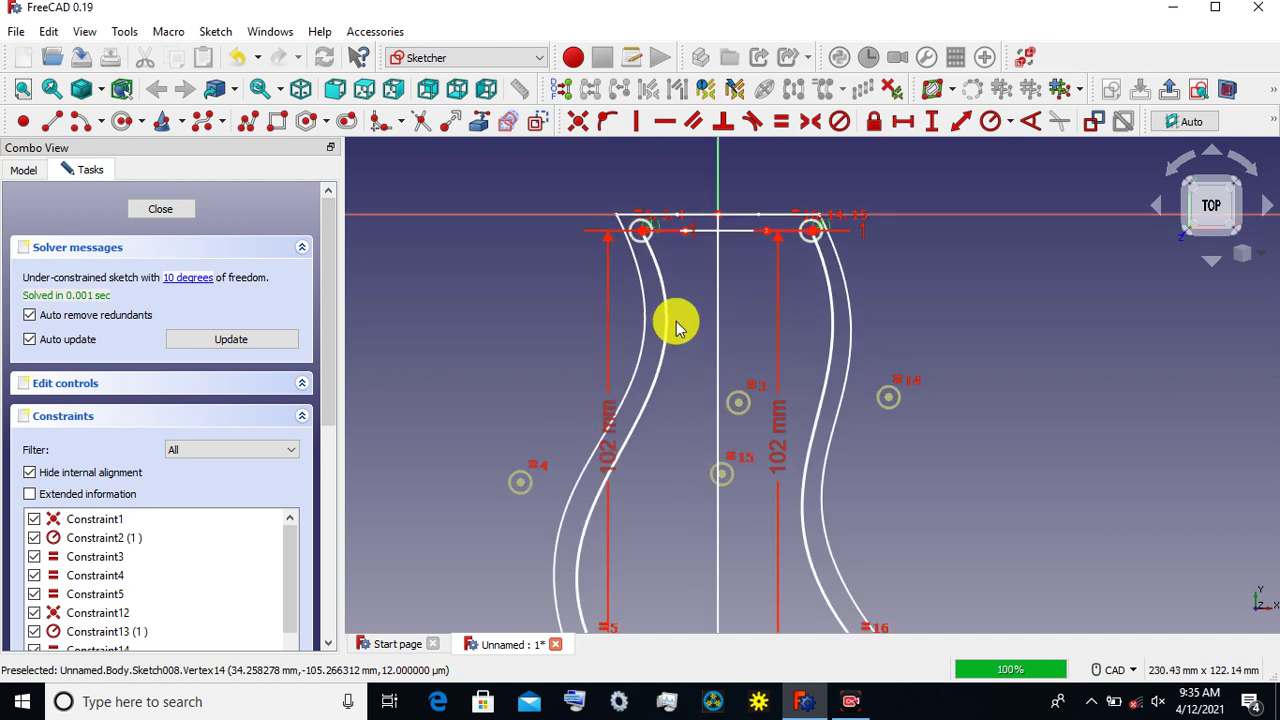
drag(731, 414, 722, 427)
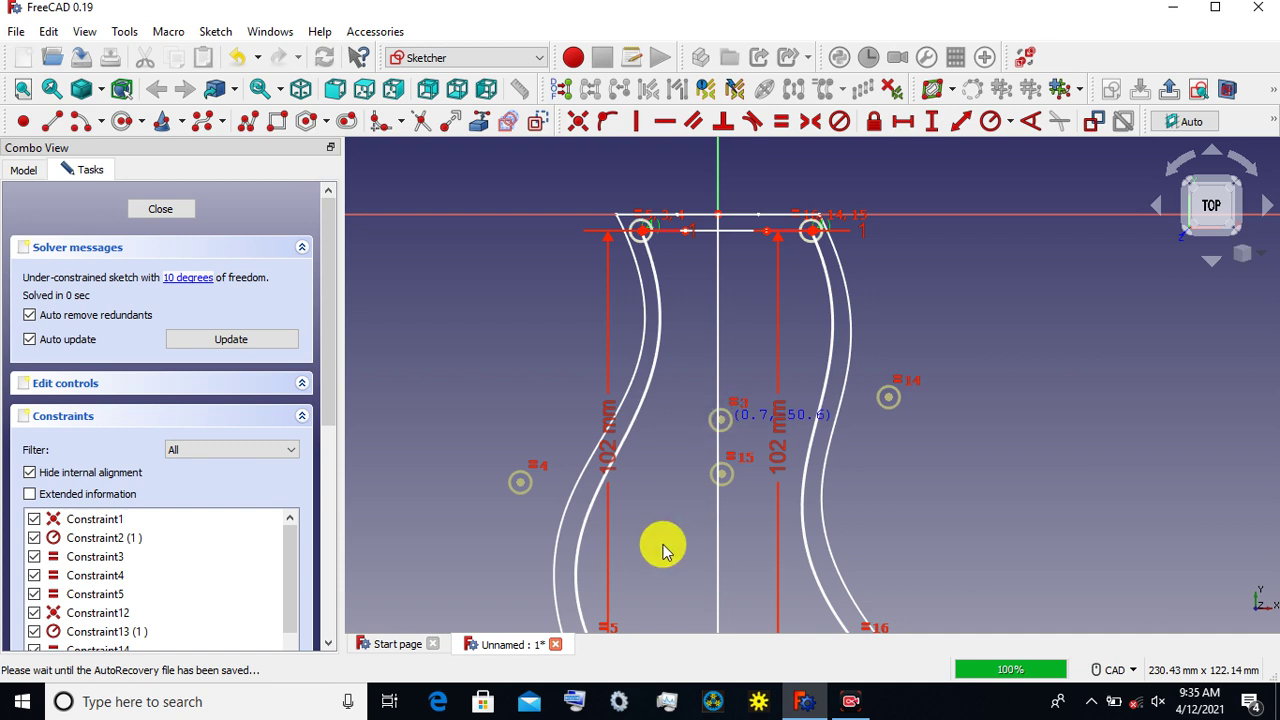
scroll(660, 535, down, 1)
middle_drag(660, 531, 651, 466)
scroll(640, 458, up, 2)
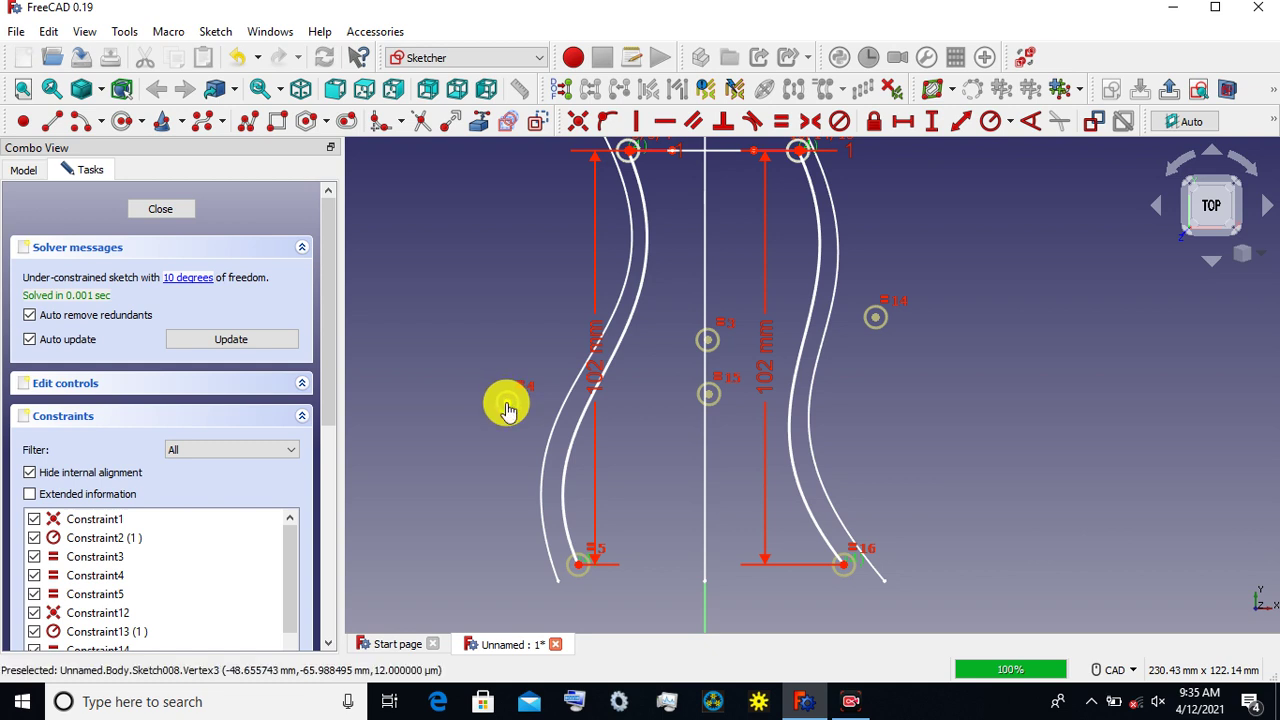
drag(503, 415, 500, 415)
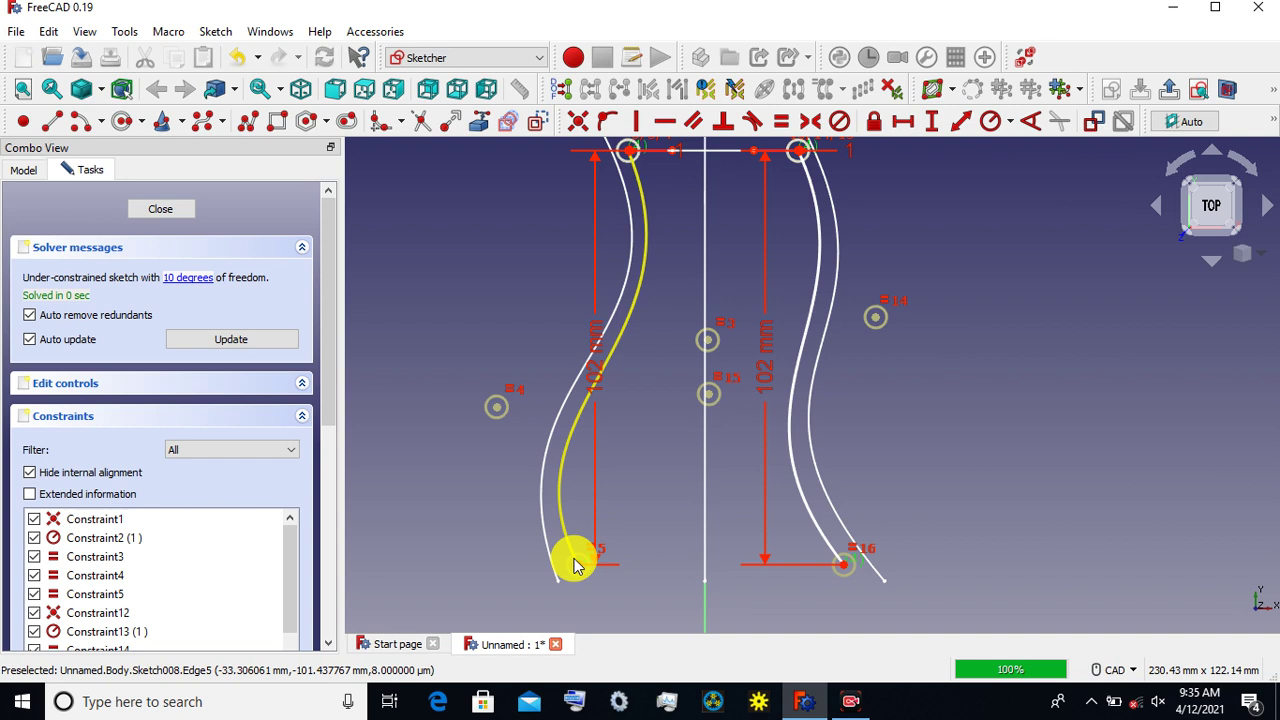
drag(577, 572, 576, 572)
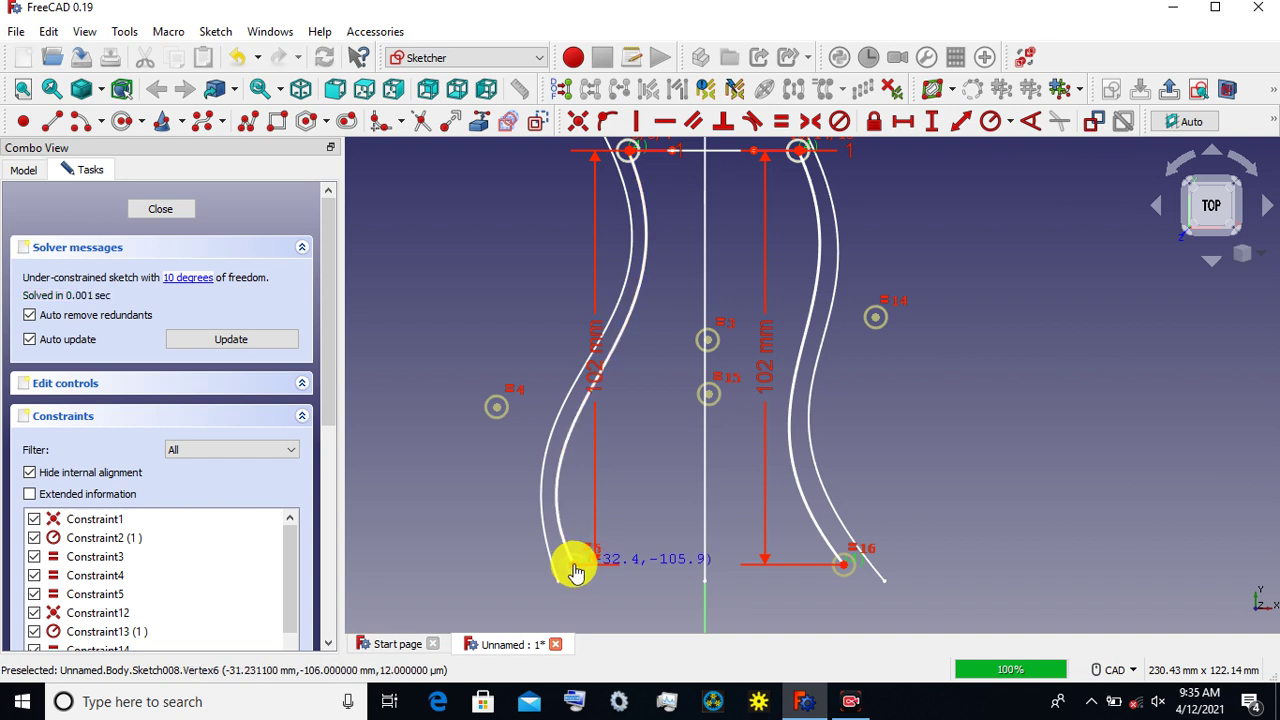
click(187, 213)
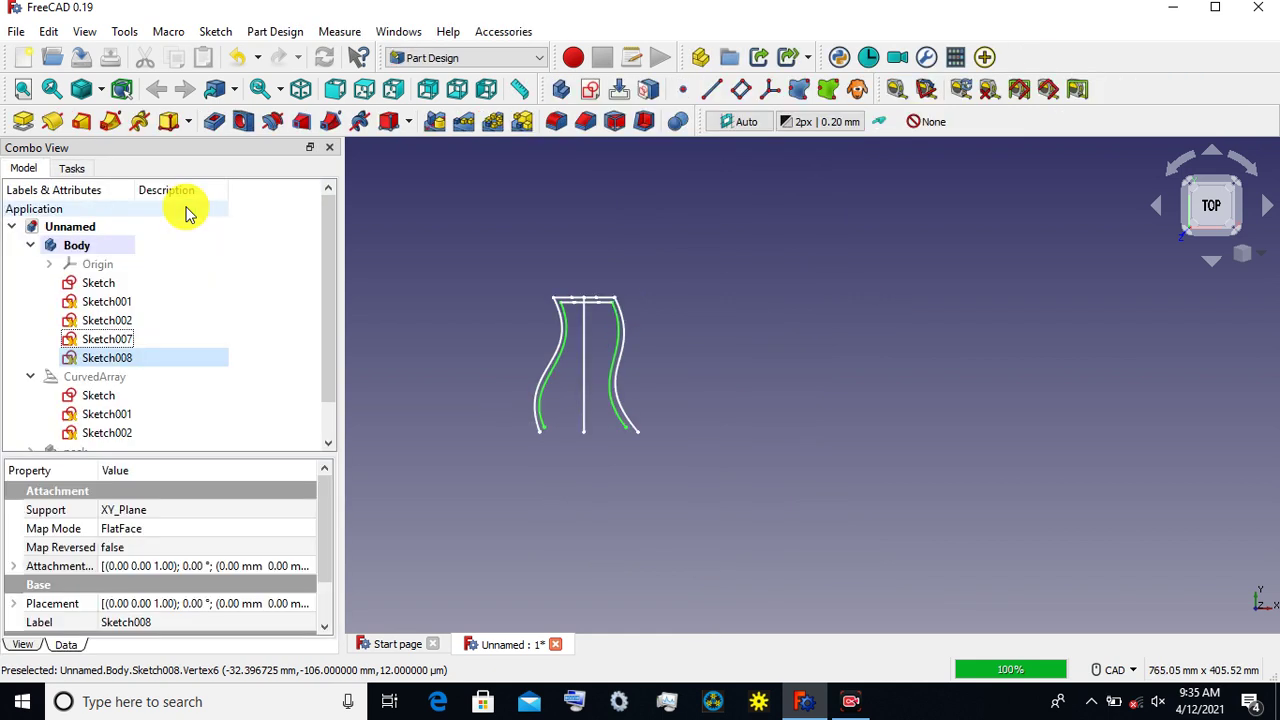
Step: Deselect Sketch008, inspect the hull curves in 3D, and begin a new sketch in Body
click(443, 287)
scroll(637, 352, up, 3)
scroll(646, 334, up, 1)
scroll(737, 340, up, 1)
scroll(738, 338, up, 1)
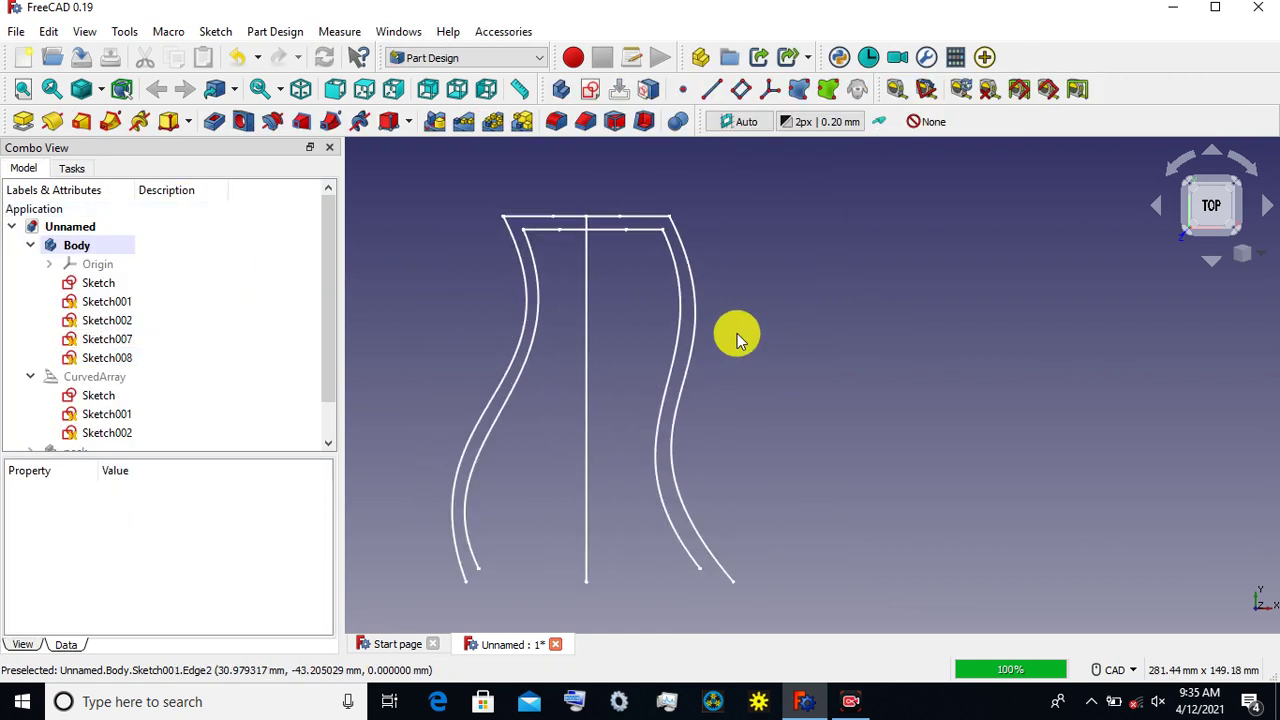
mouse_move(737, 333)
middle_down()
mouse_move(655, 403)
mouse_move(569, 371)
mouse_move(550, 383)
mouse_move(577, 429)
mouse_move(633, 426)
mouse_move(640, 408)
middle_up()
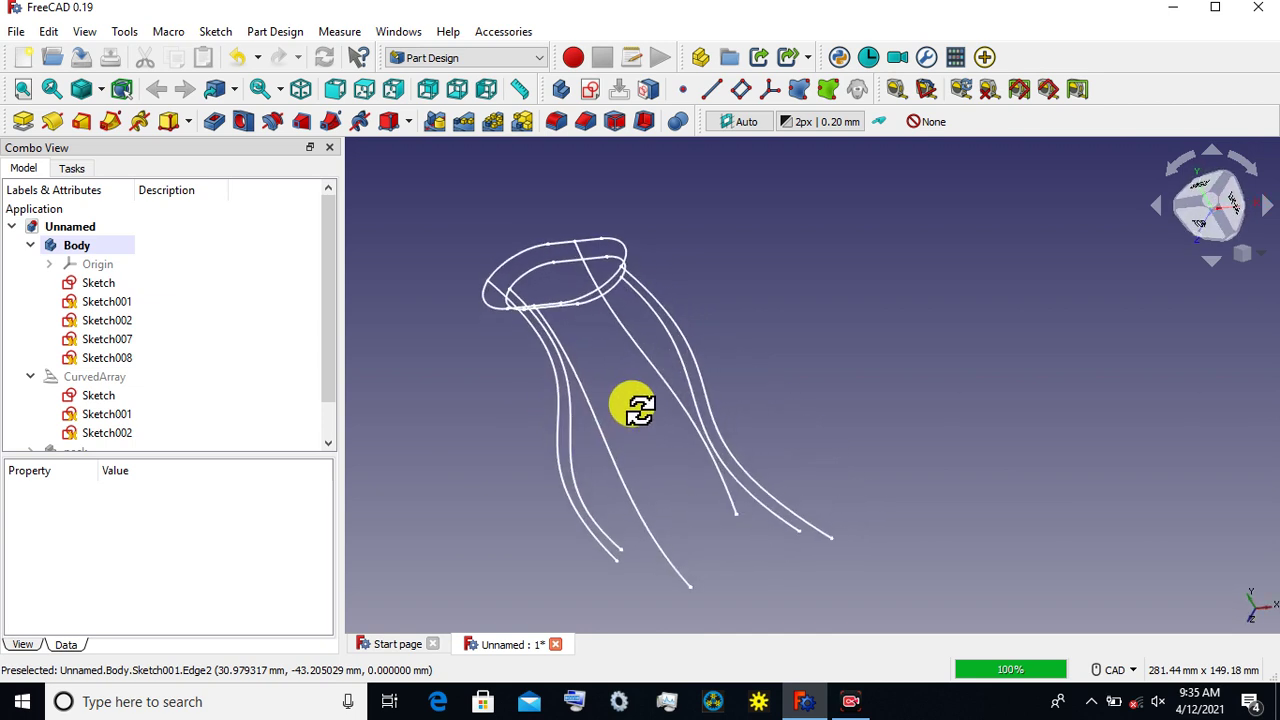
click(590, 89)
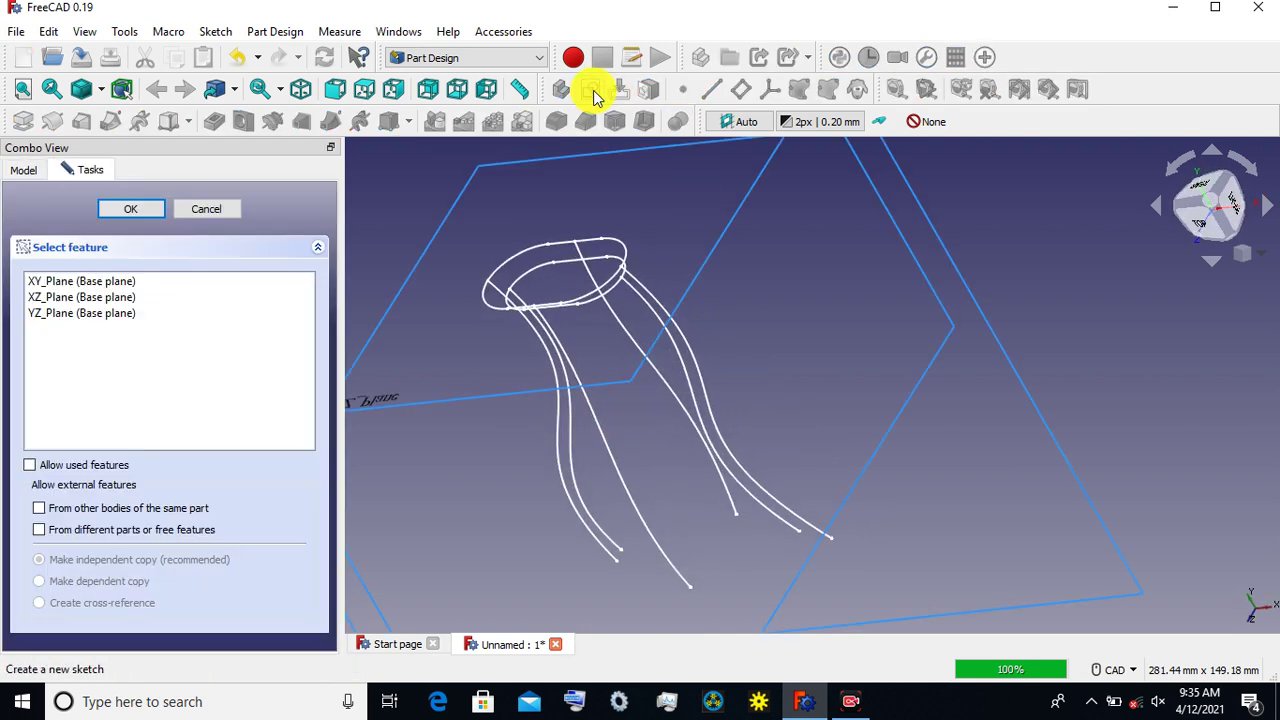
Step: Attach new sketch Sketch009 to YZ_Plane, viewed square-on from the right side
scroll(525, 255, down, 2)
scroll(520, 260, down, 2)
scroll(520, 262, down, 2)
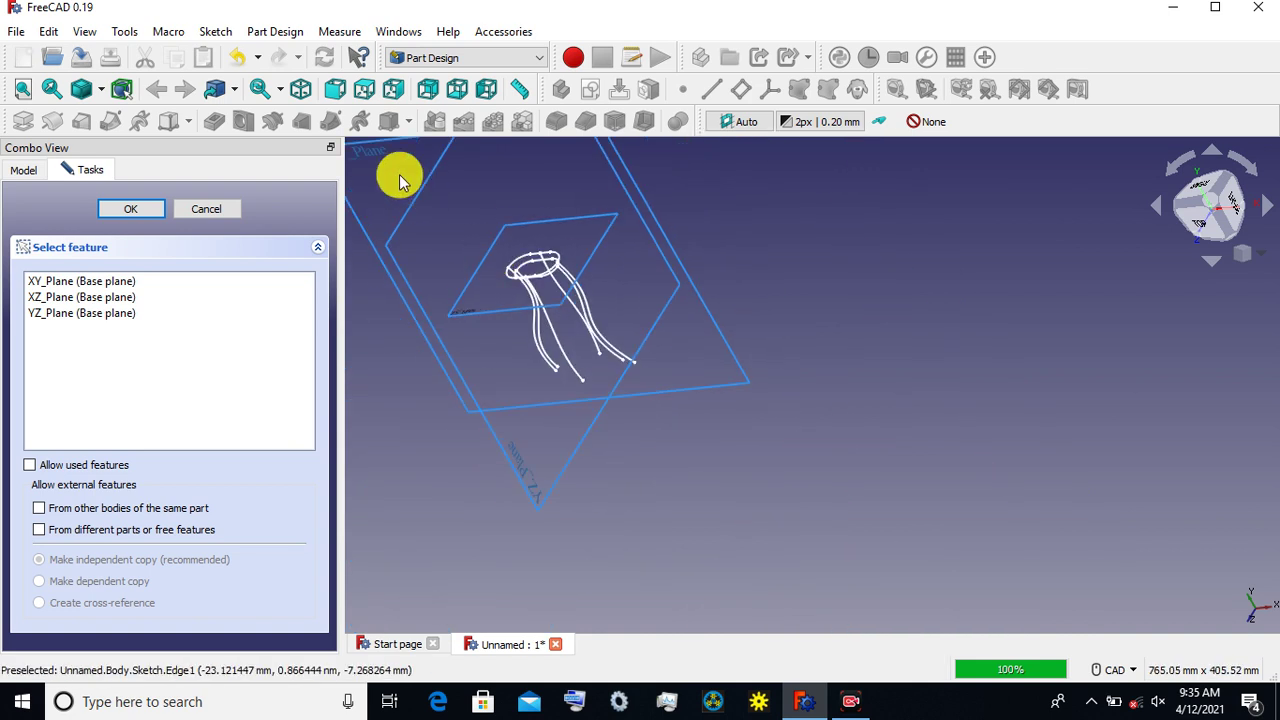
click(1234, 206)
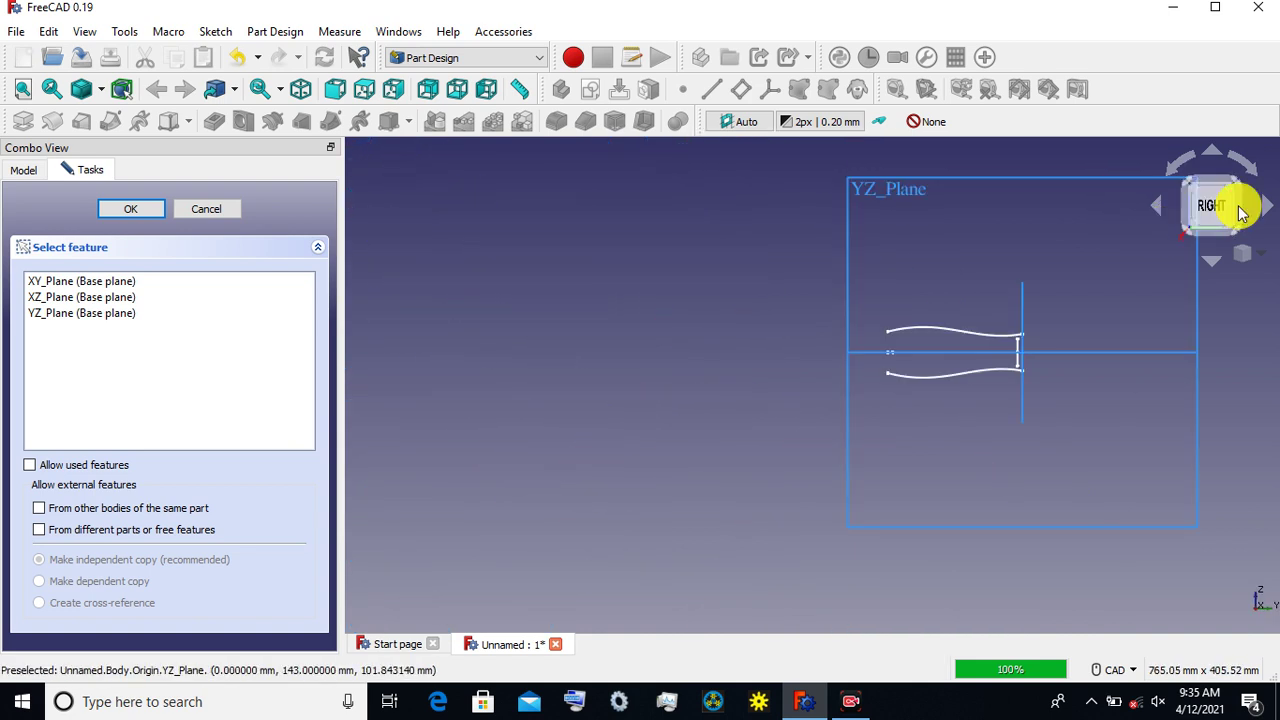
click(1193, 322)
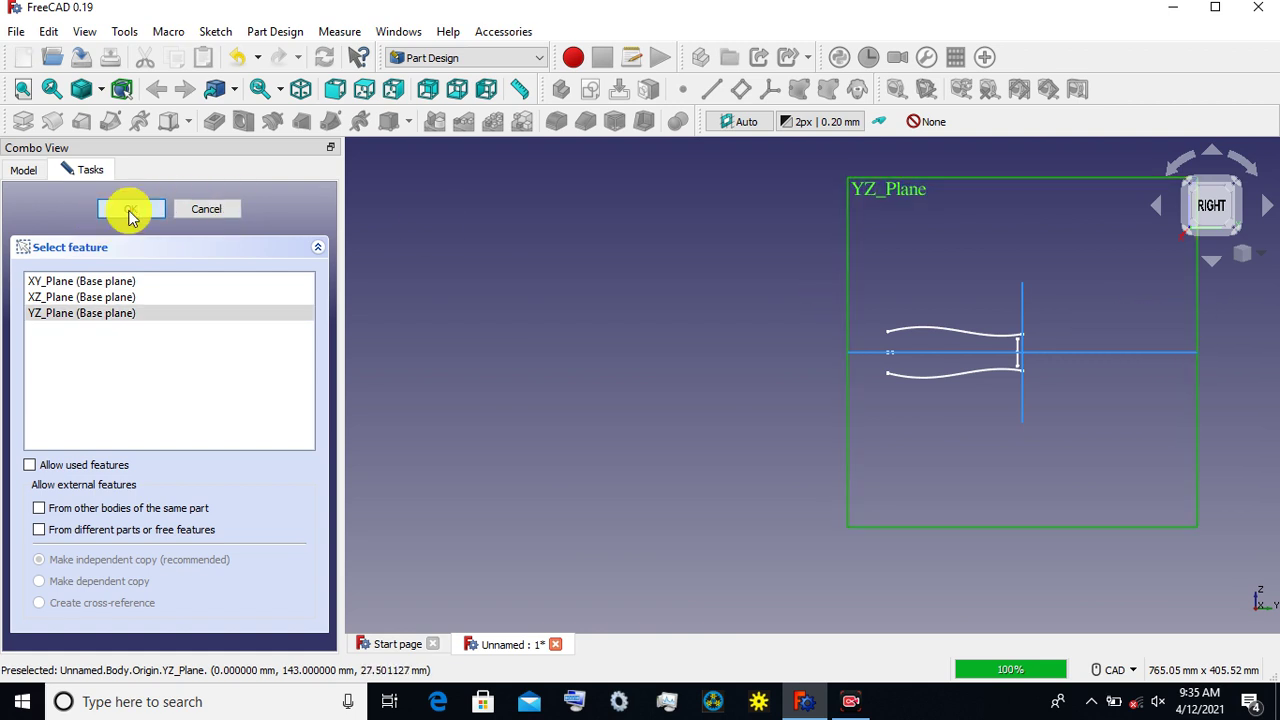
click(128, 214)
scroll(1037, 357, down, 1)
scroll(983, 330, up, 5)
scroll(981, 327, up, 2)
scroll(916, 318, up, 1)
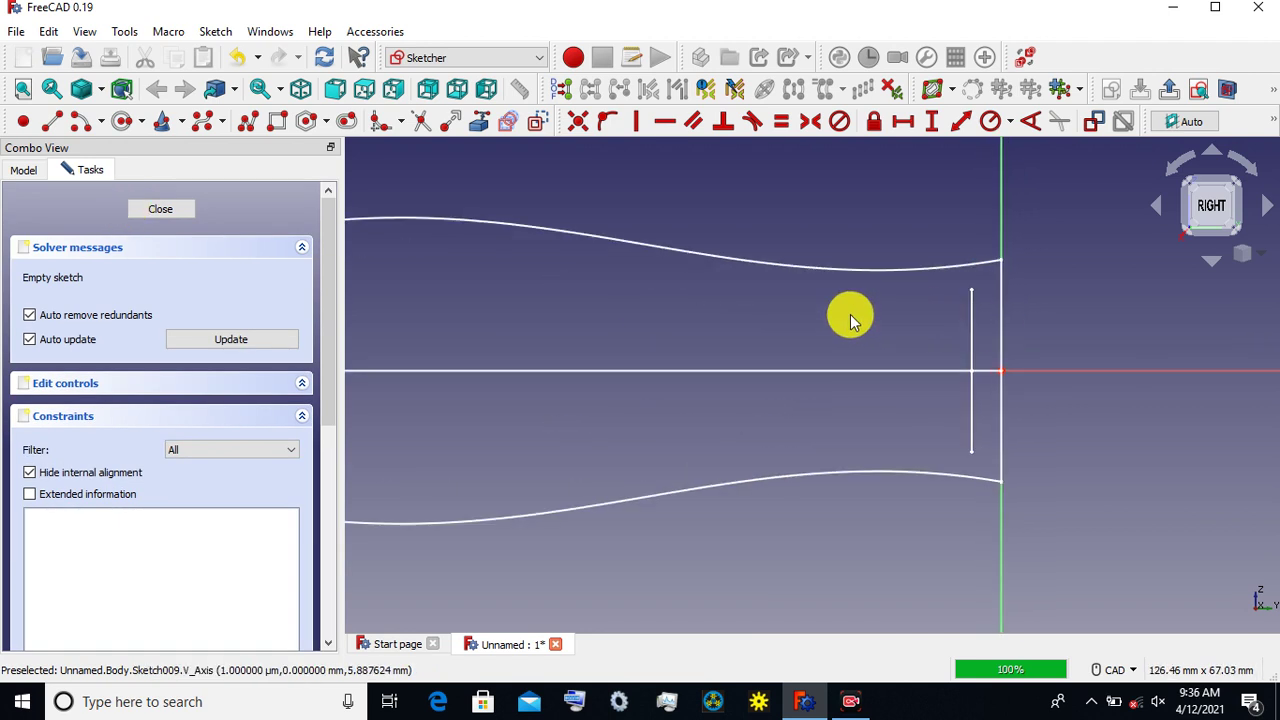
Step: Link the inner oval's top and bottom points into Sketch009 as external geometry
middle_drag(812, 325, 838, 332)
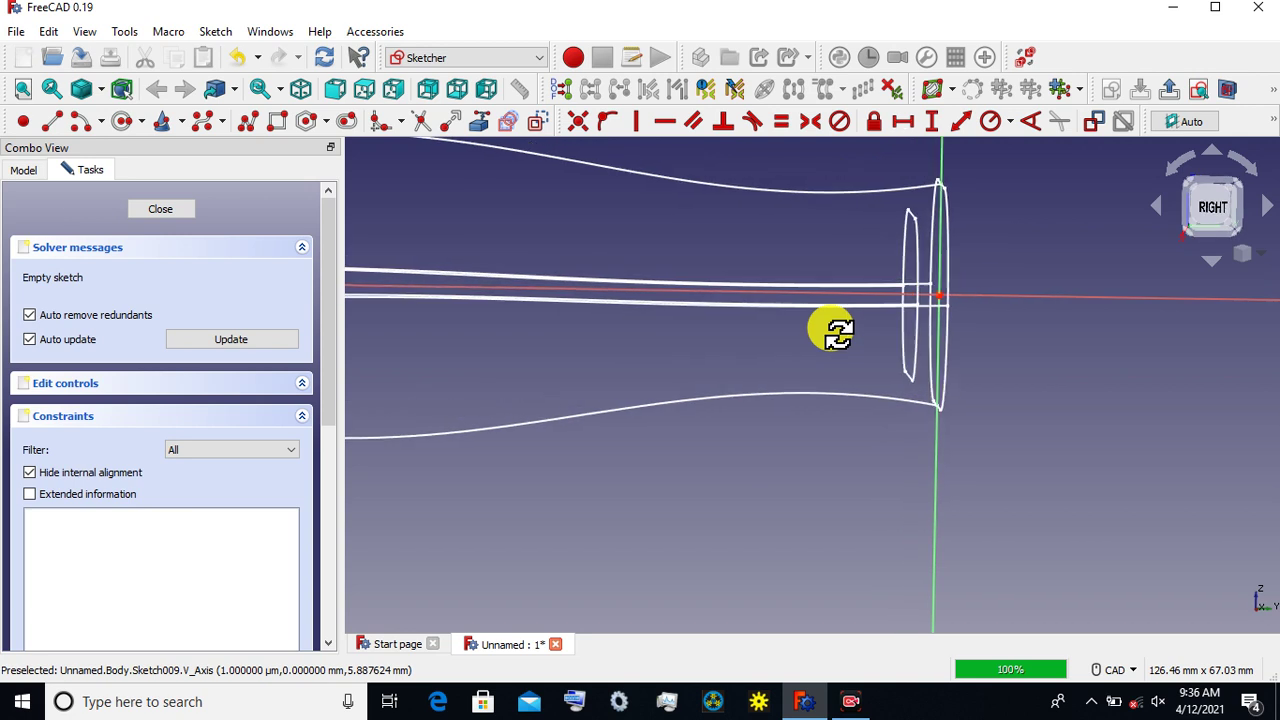
middle_drag(830, 335, 754, 271)
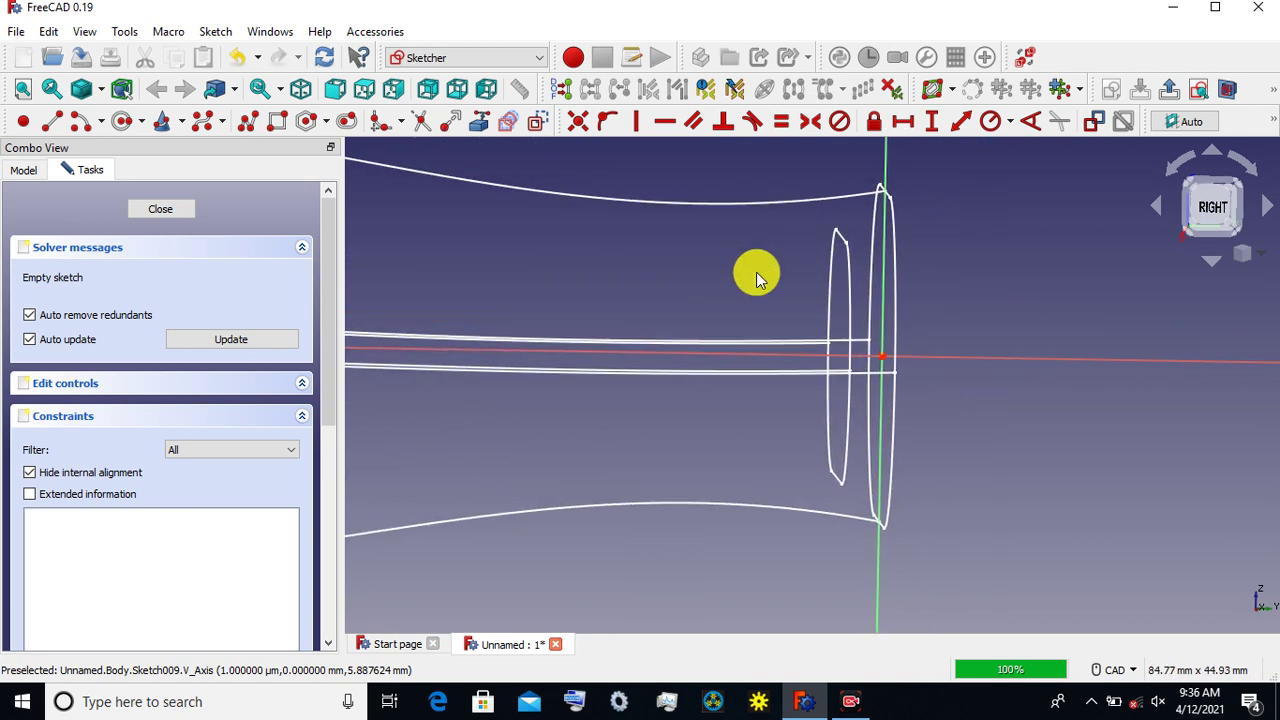
click(478, 121)
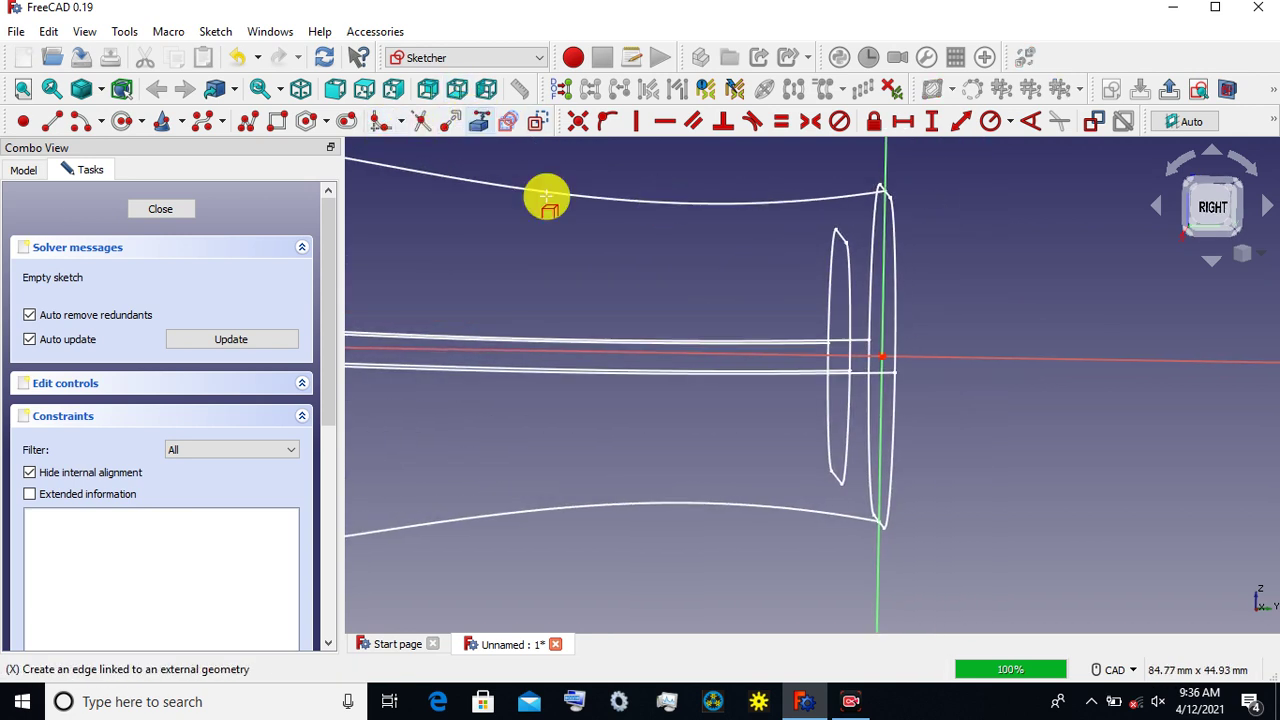
click(838, 237)
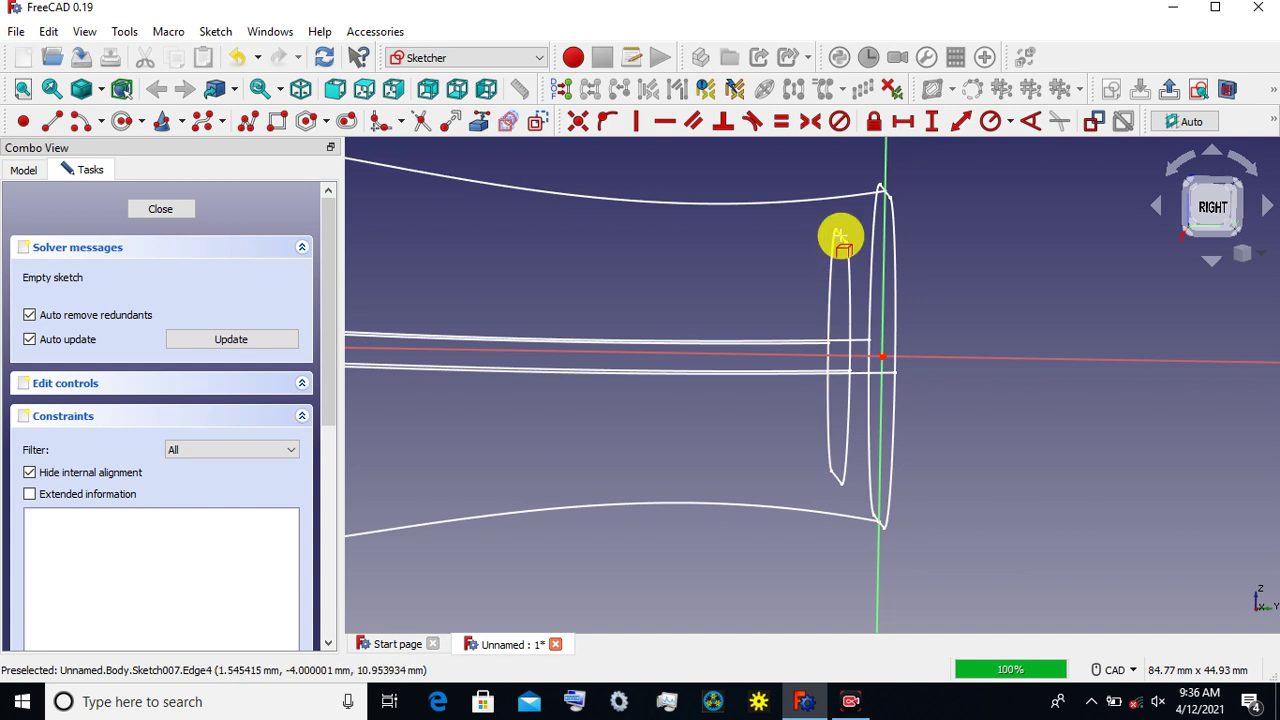
click(836, 480)
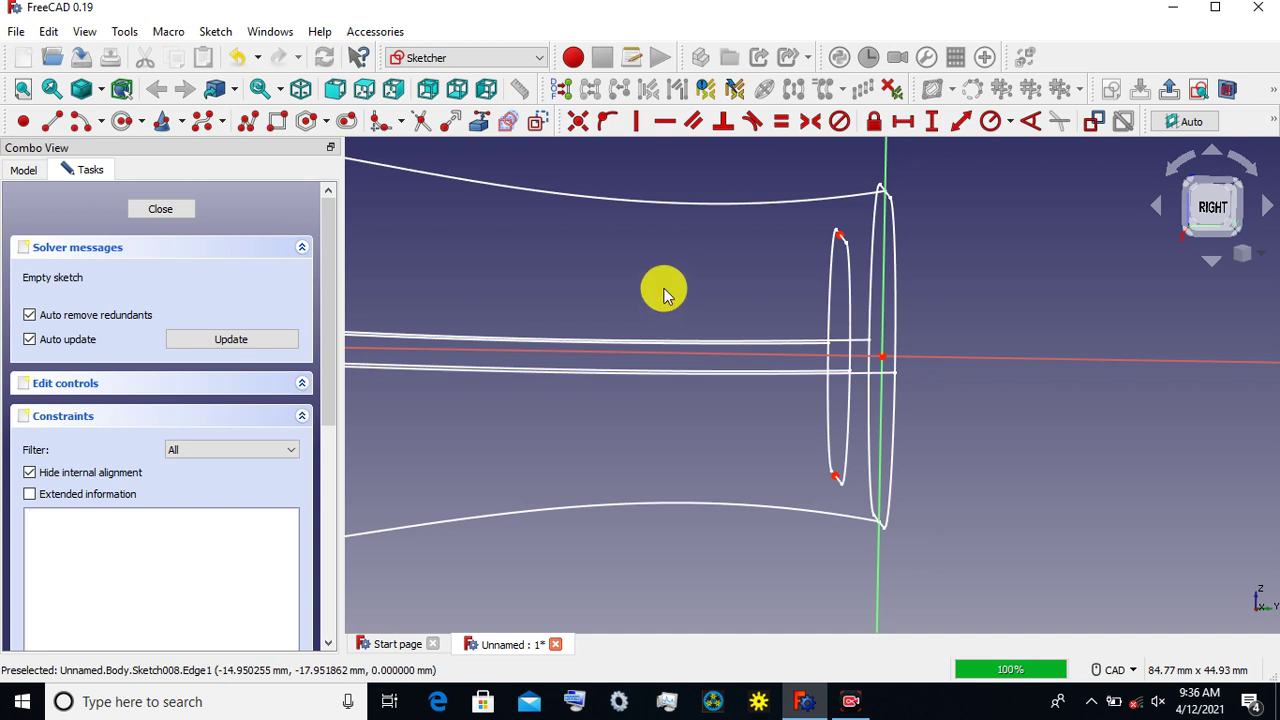
Step: Check the new references, then return to the right-side view with the profile filling the canvas
middle_drag(665, 292, 700, 300)
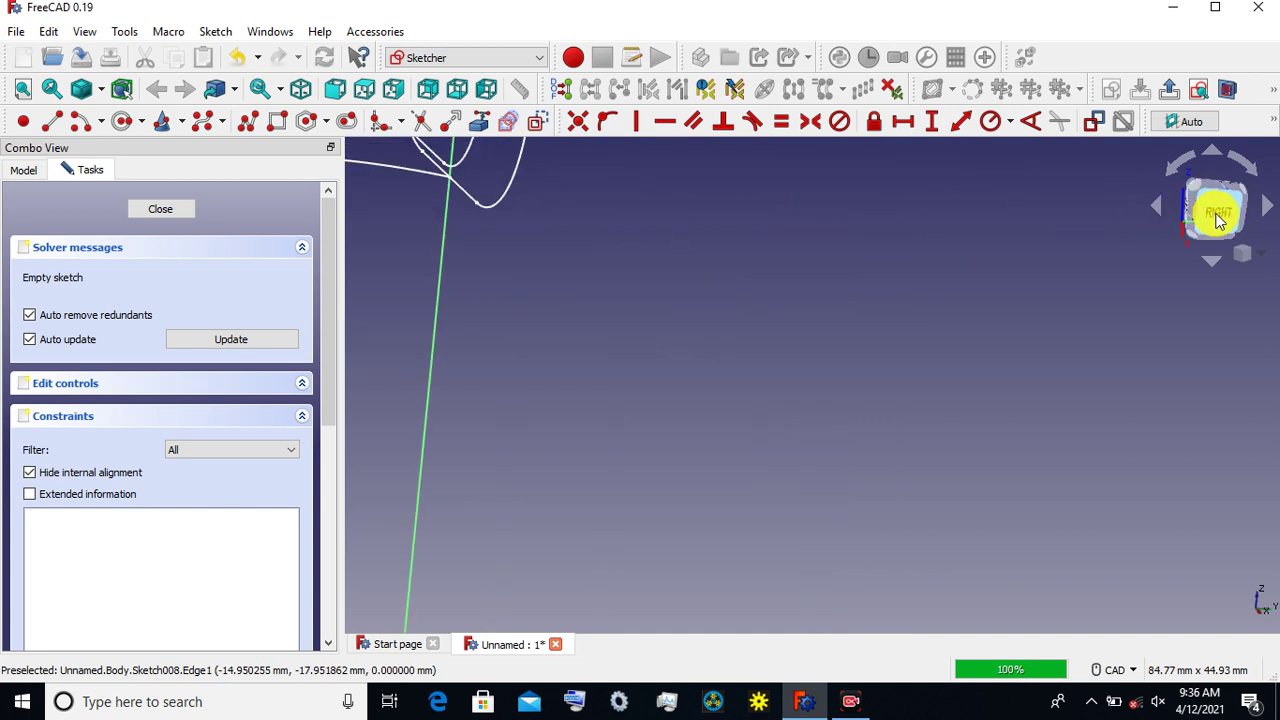
click(1266, 206)
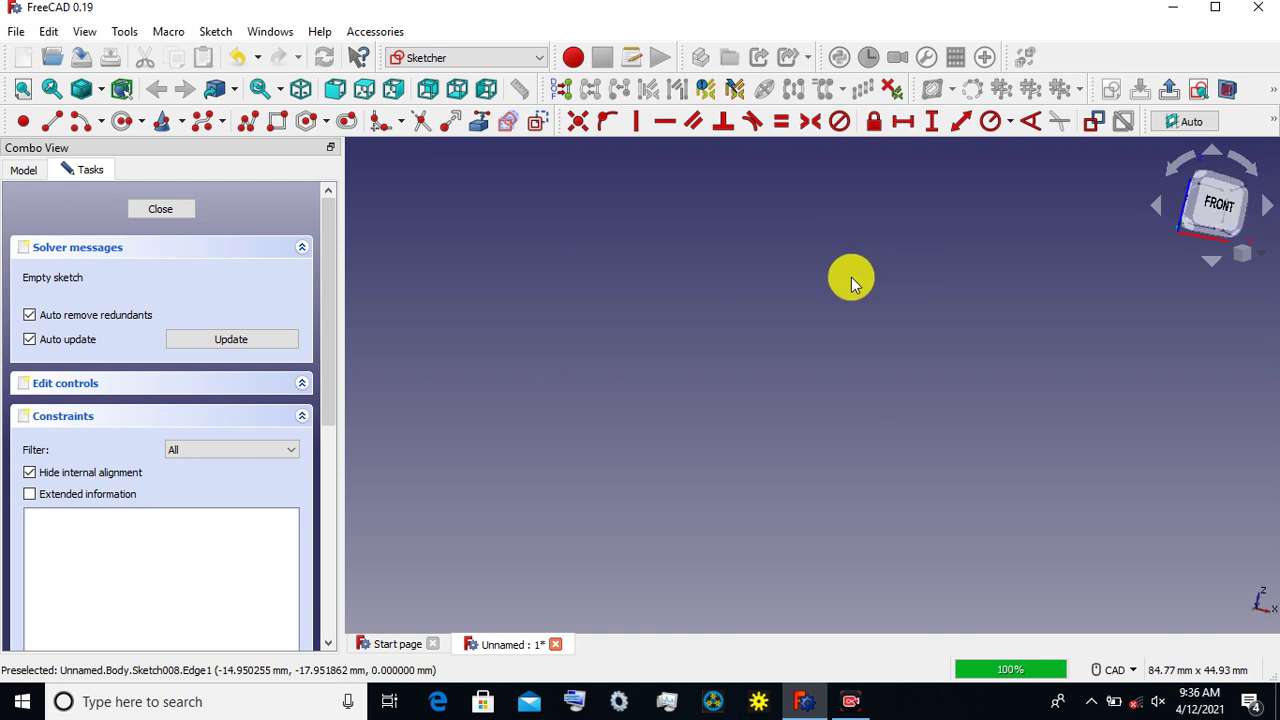
scroll(741, 287, down, 3)
middle_drag(580, 291, 728, 348)
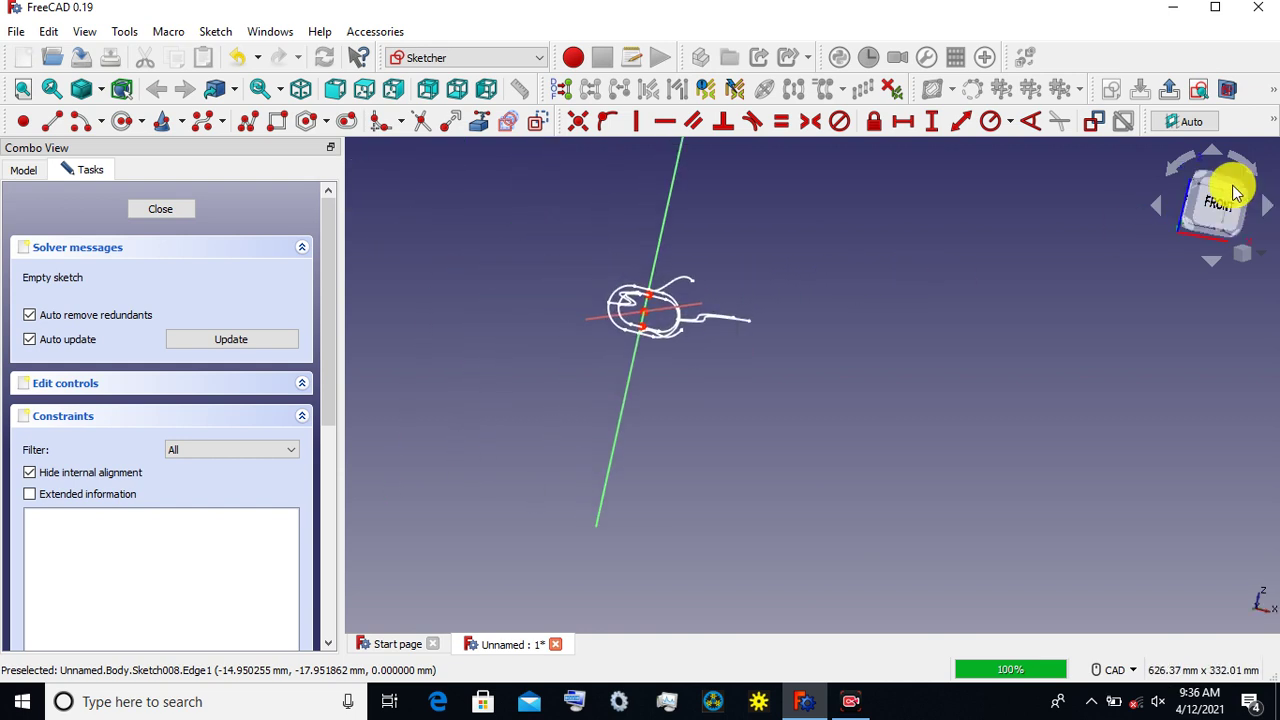
click(1220, 207)
scroll(614, 358, up, 3)
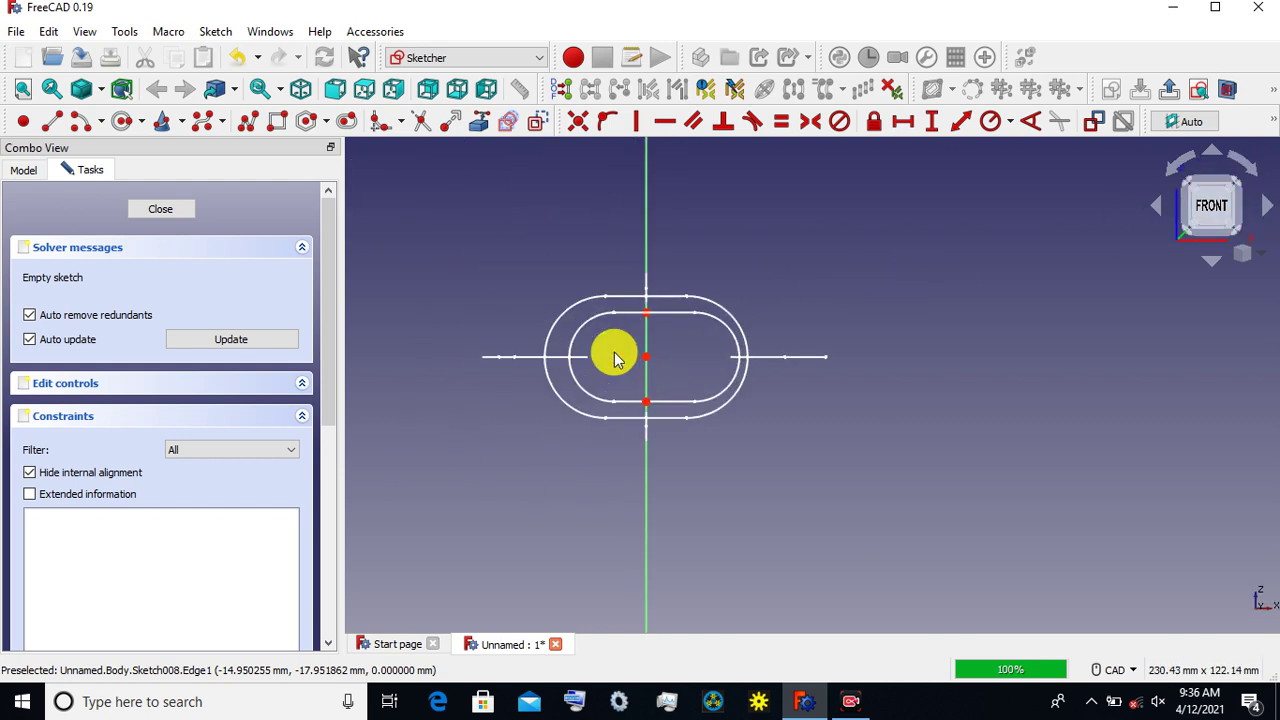
scroll(614, 358, up, 2)
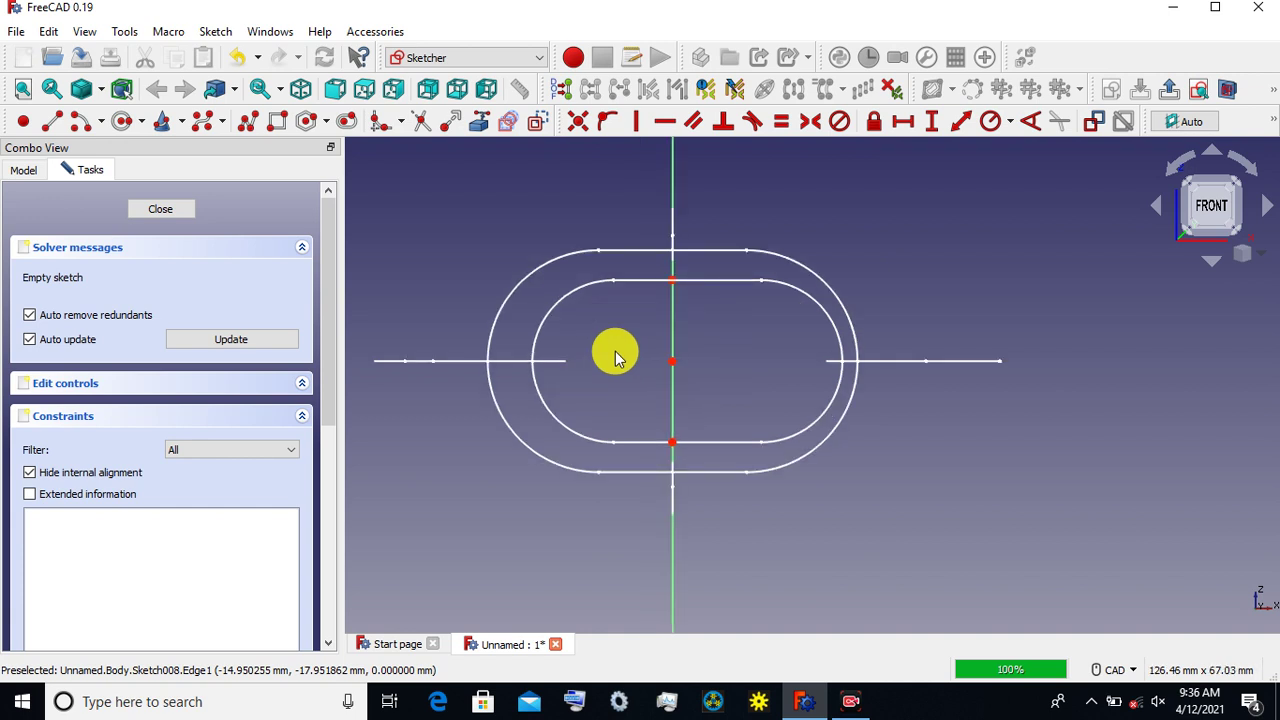
scroll(614, 358, down, 2)
scroll(614, 355, down, 1)
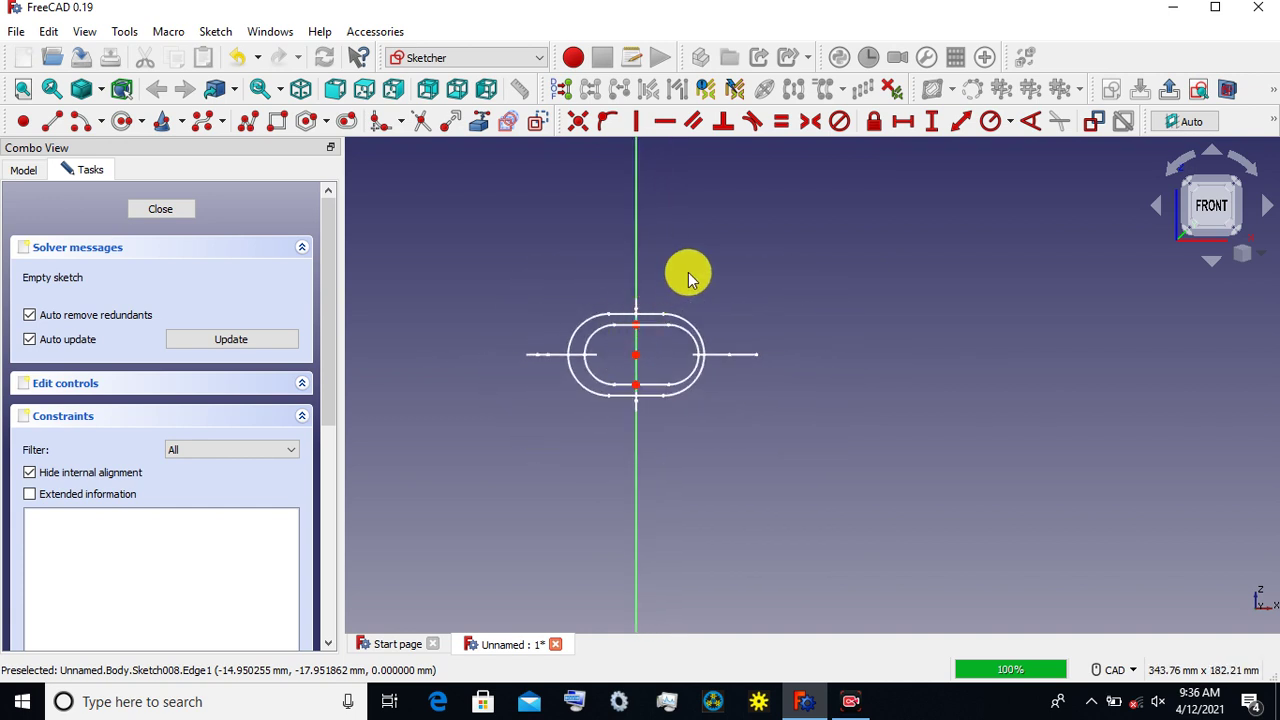
mouse_move(700, 279)
middle_down()
mouse_move(686, 309)
mouse_move(693, 420)
mouse_move(734, 489)
mouse_move(724, 424)
mouse_move(709, 414)
mouse_move(594, 445)
middle_up()
click(1224, 195)
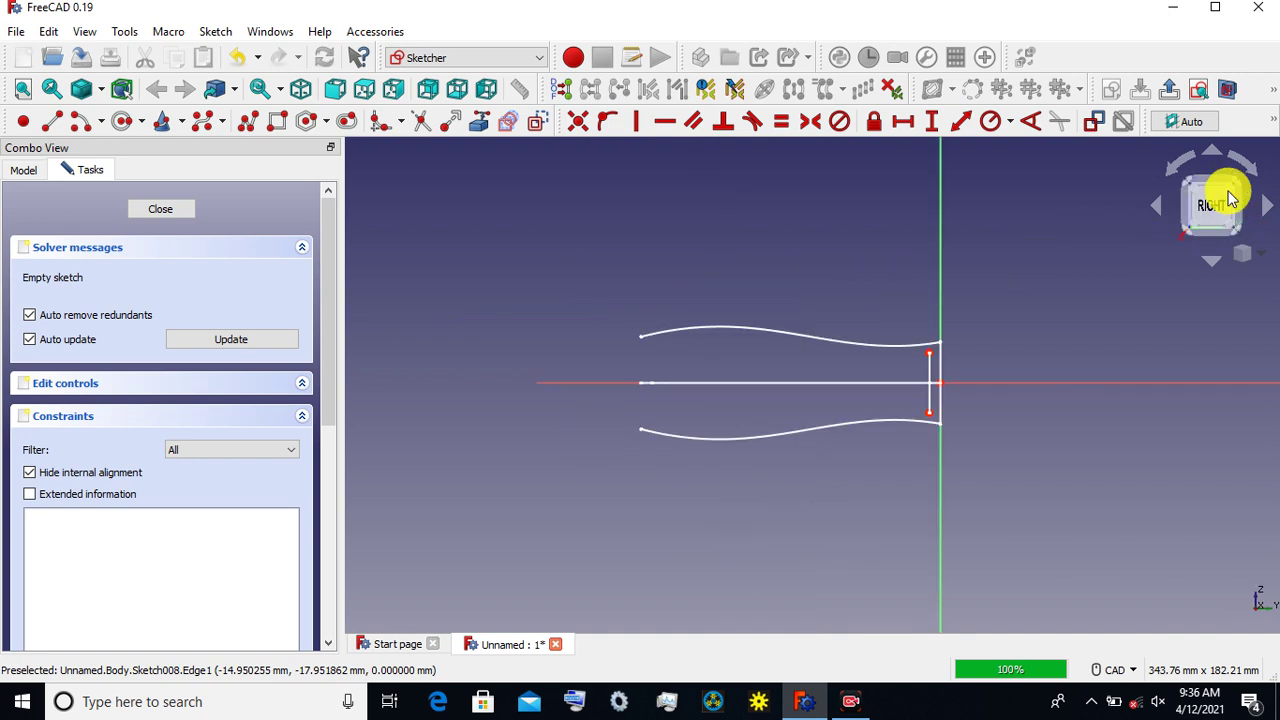
scroll(915, 358, up, 1)
scroll(915, 358, up, 1)
scroll(917, 362, up, 1)
mouse_move(917, 362)
middle_down()
mouse_move(957, 297)
mouse_move(1000, 283)
middle_up()
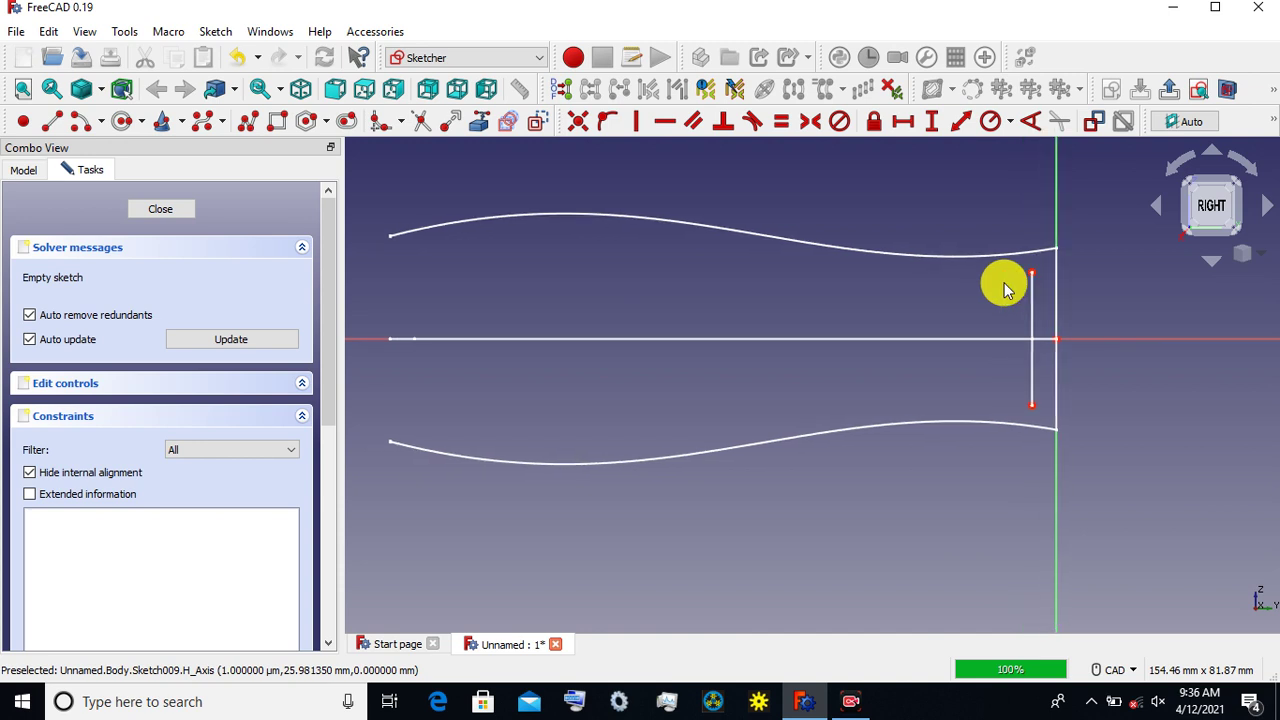
Step: Draw a B-spline from the referenced top point and shape its control poles
click(205, 112)
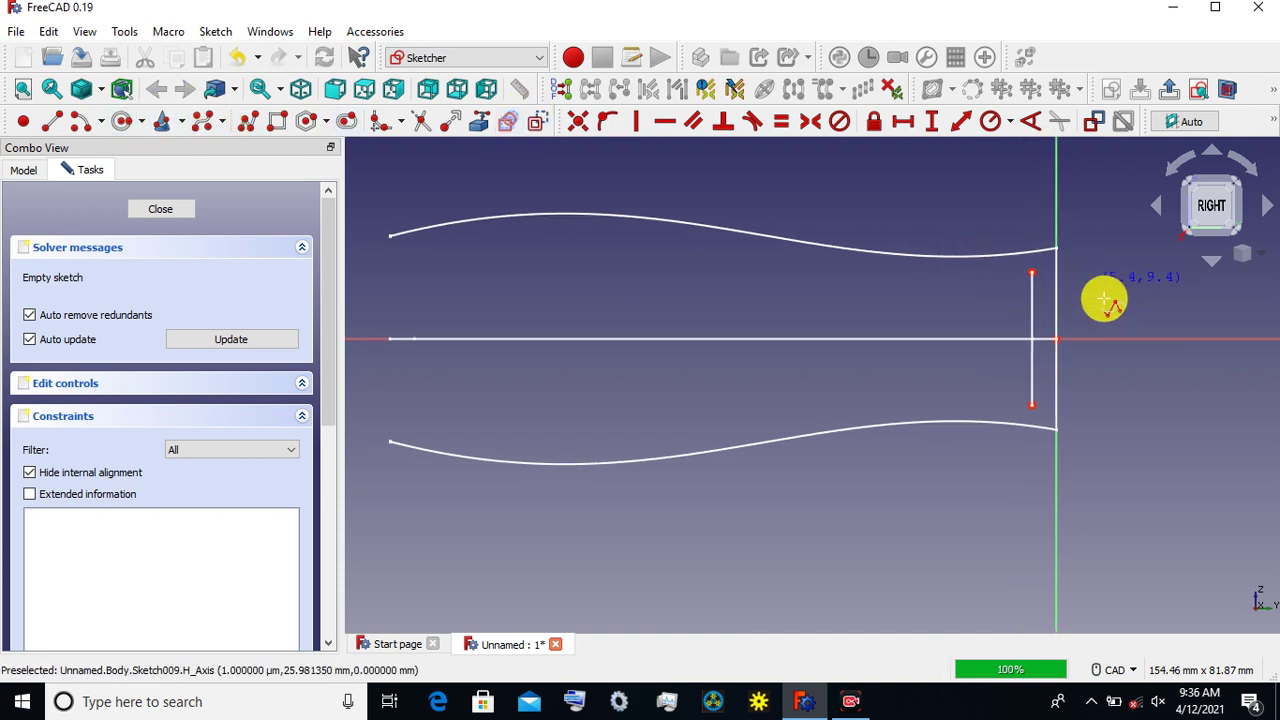
click(1032, 273)
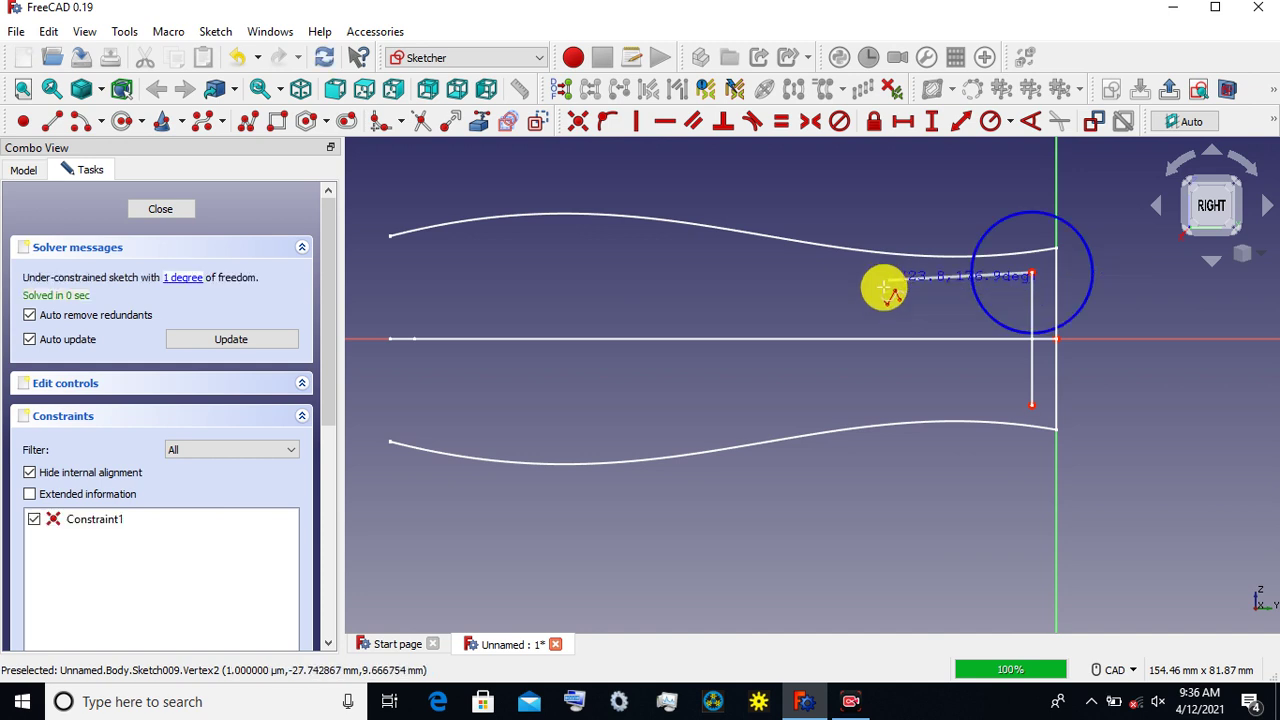
click(880, 294)
click(566, 231)
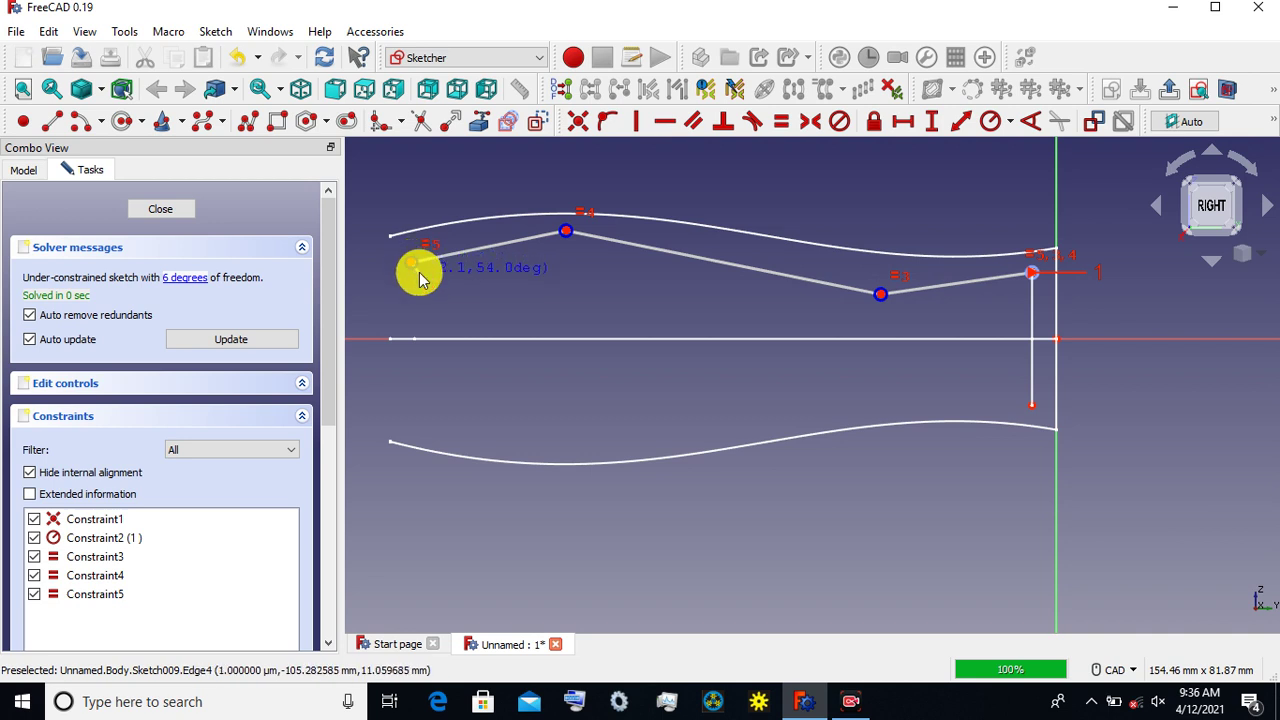
right_click(419, 279)
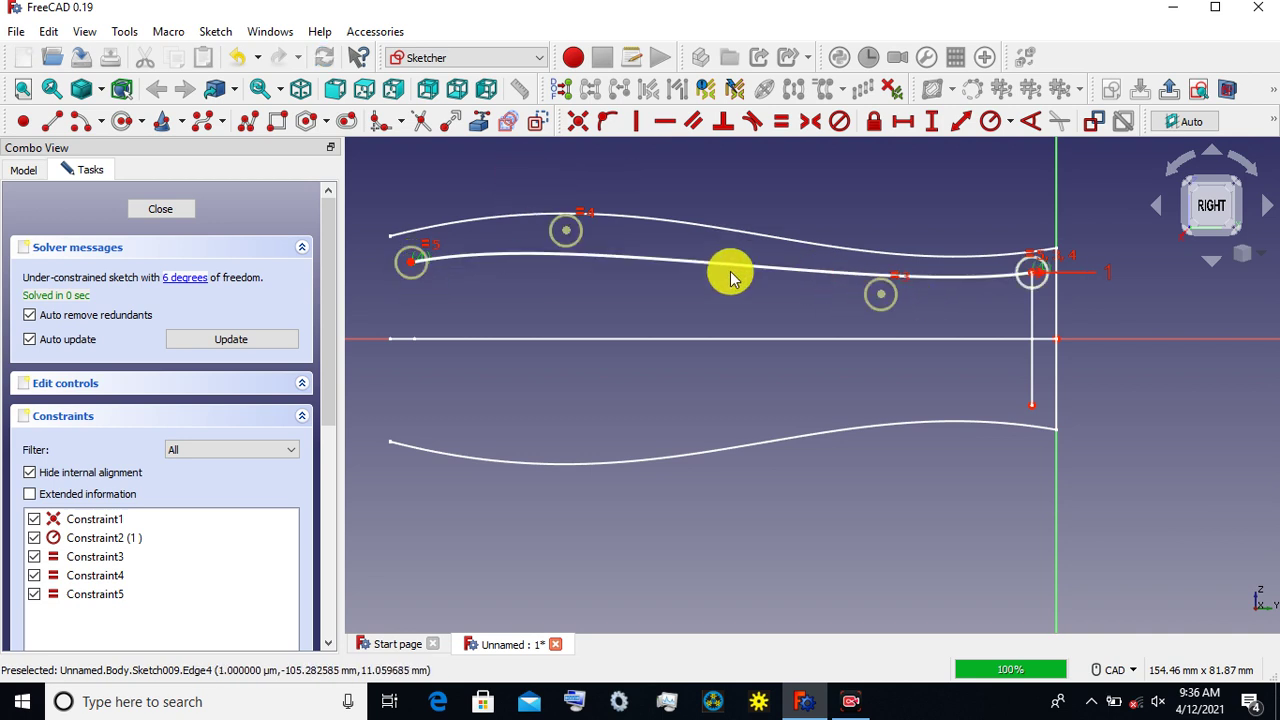
drag(567, 233, 588, 199)
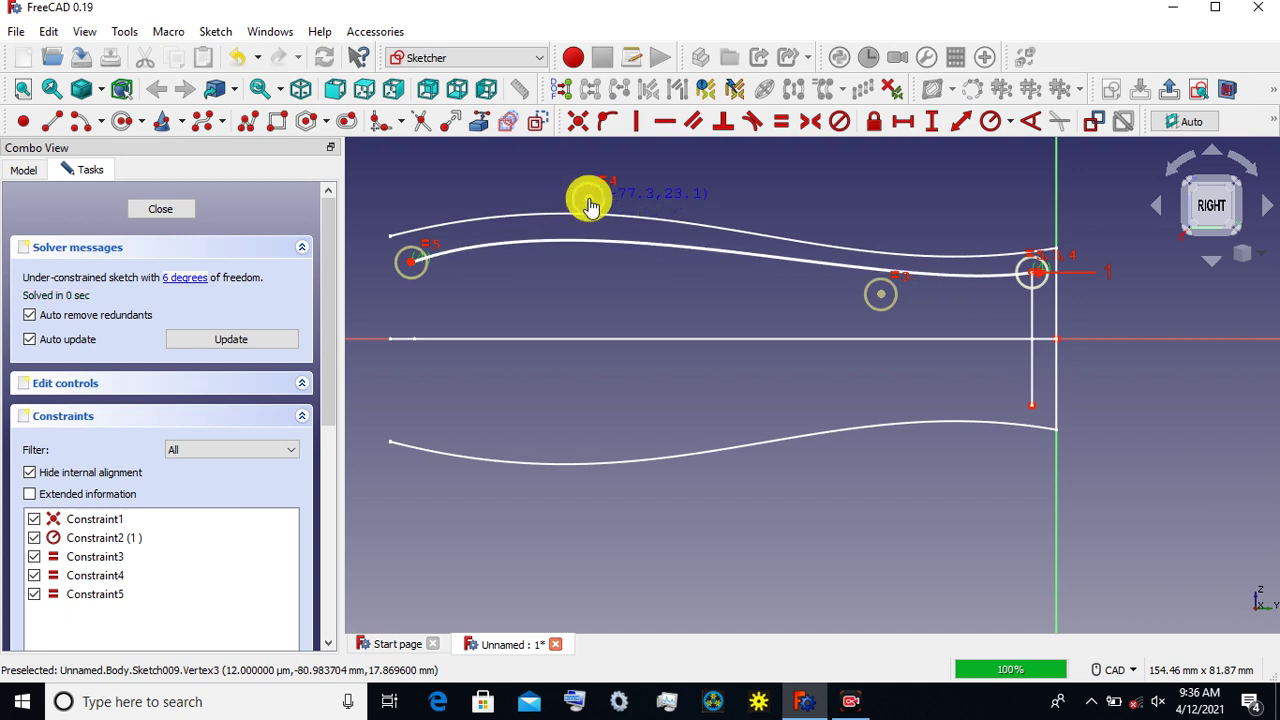
drag(887, 307, 845, 307)
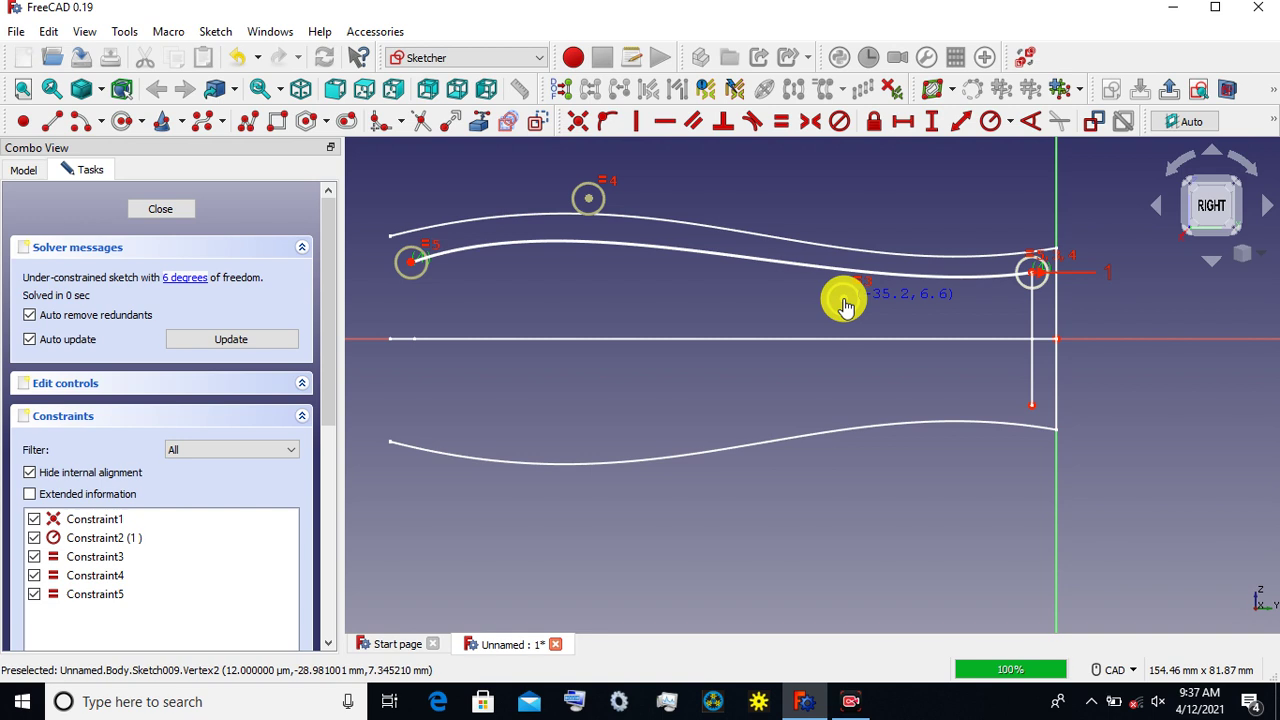
mouse_move(586, 205)
mouse_down()
mouse_move(550, 204)
mouse_move(537, 183)
mouse_move(540, 193)
mouse_up()
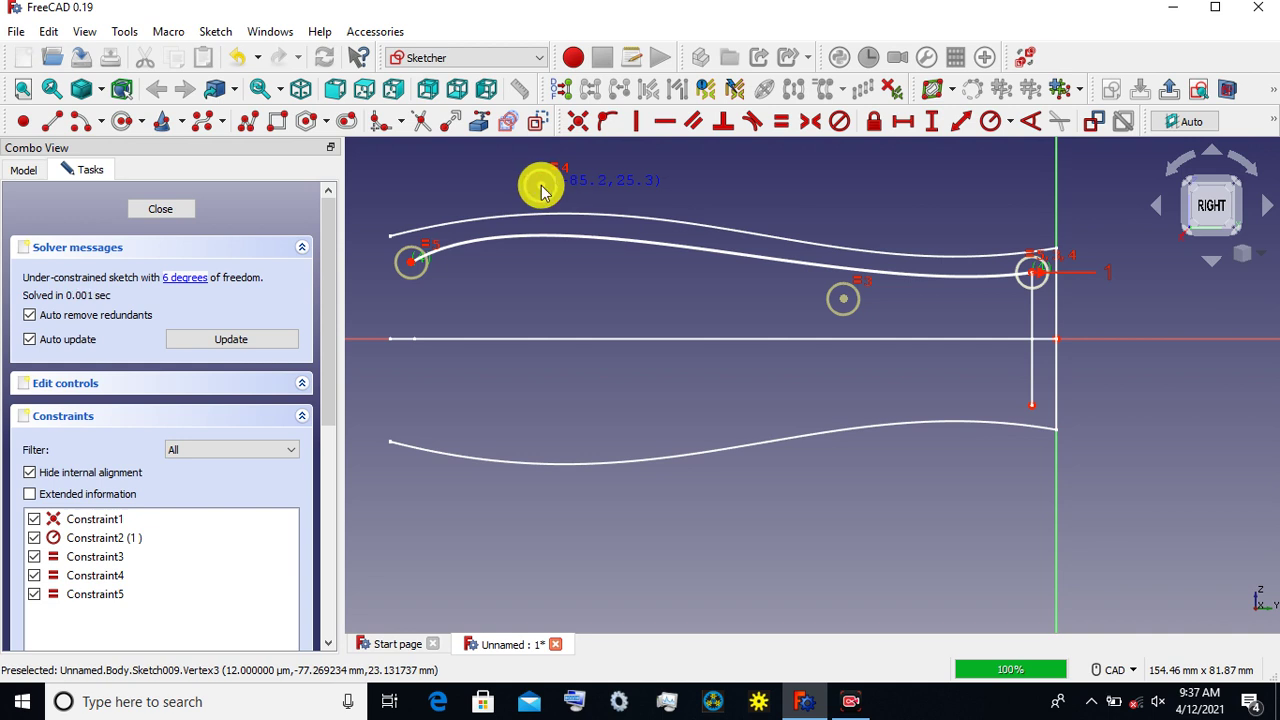
Step: Constrain the spline's endpoints to a 102 mm horizontal distance and nudge its left end
click(411, 262)
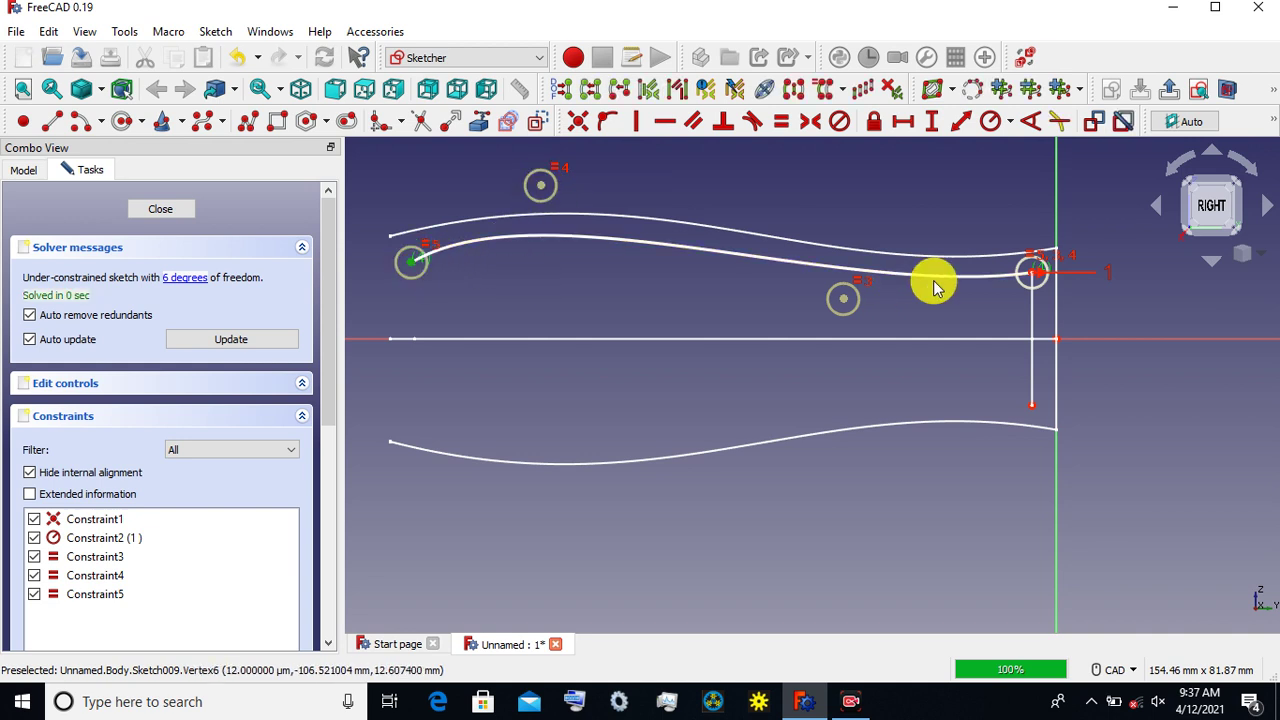
click(1036, 278)
click(903, 121)
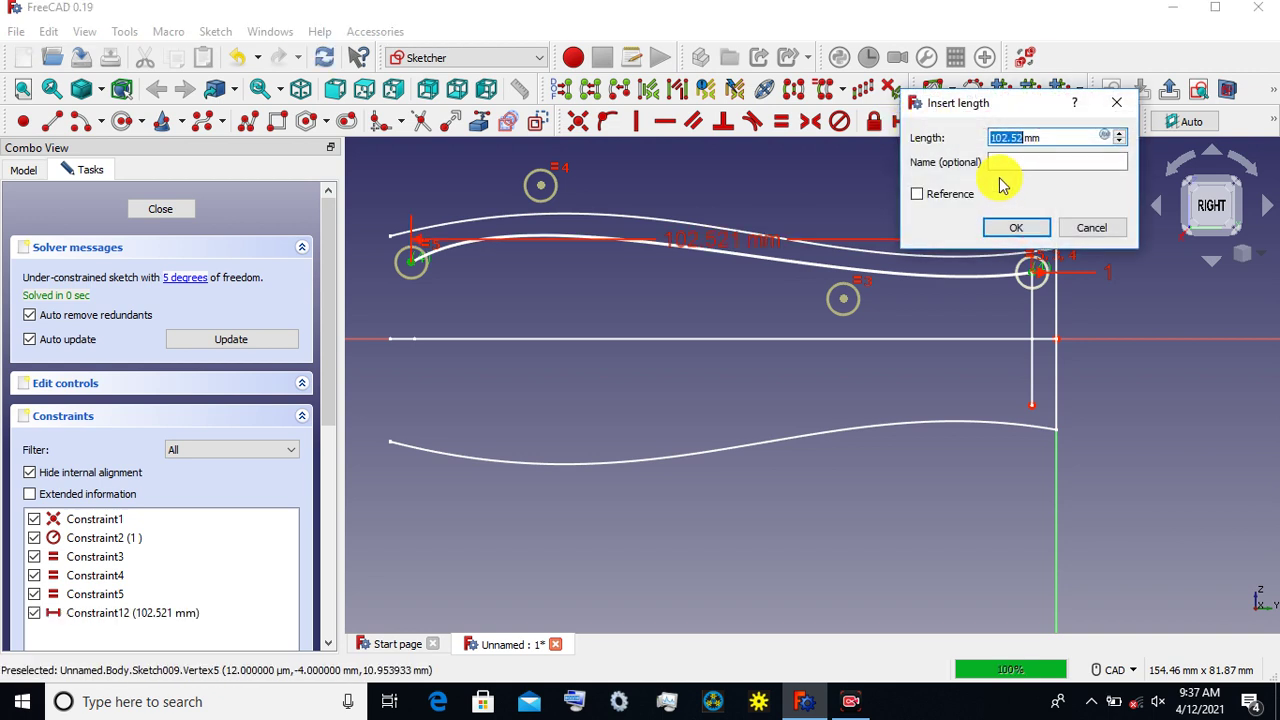
text(1)
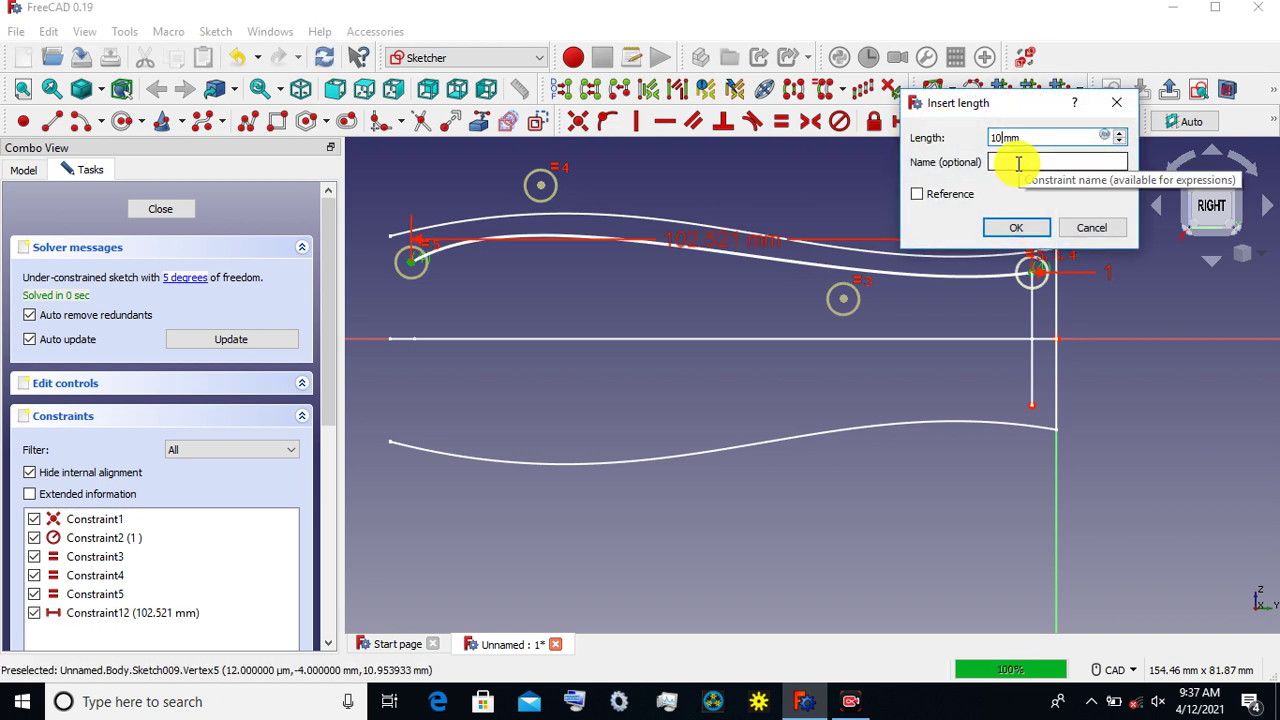
click(1003, 226)
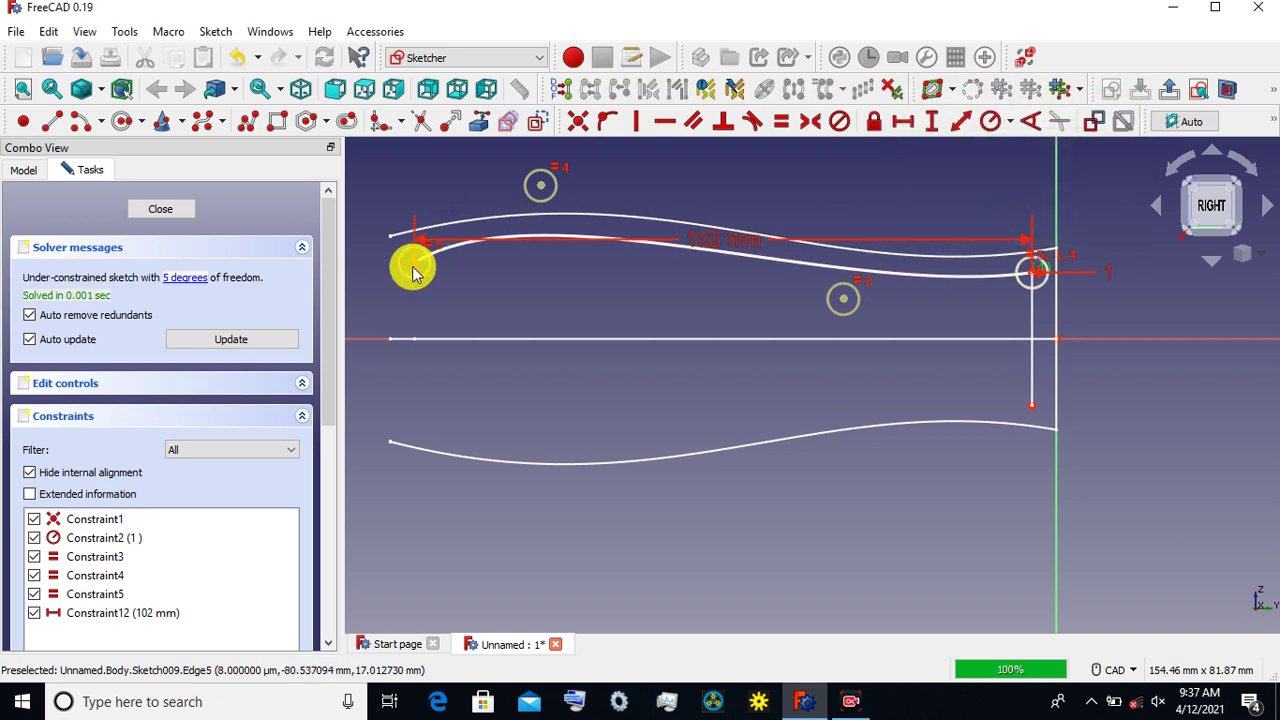
drag(415, 272, 411, 265)
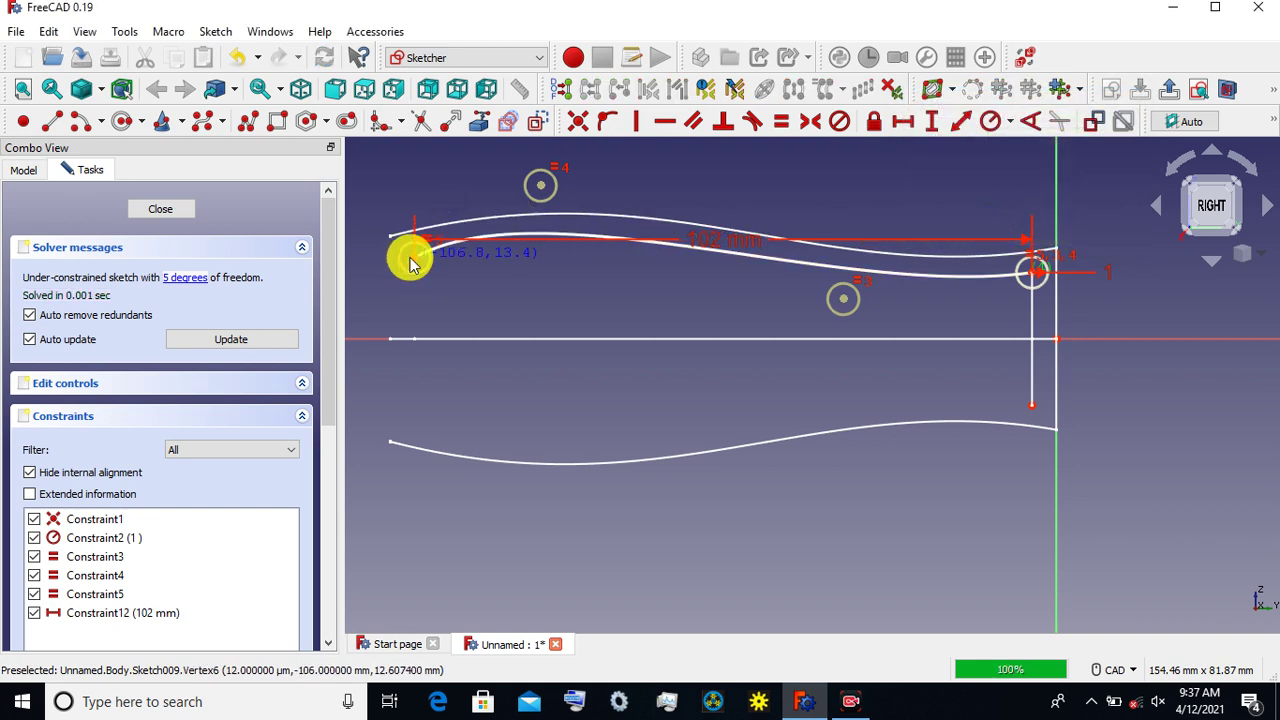
Step: Mirror the spline below the horizontal axis, constrain the copy to 102 mm, and close the sketch
click(760, 263)
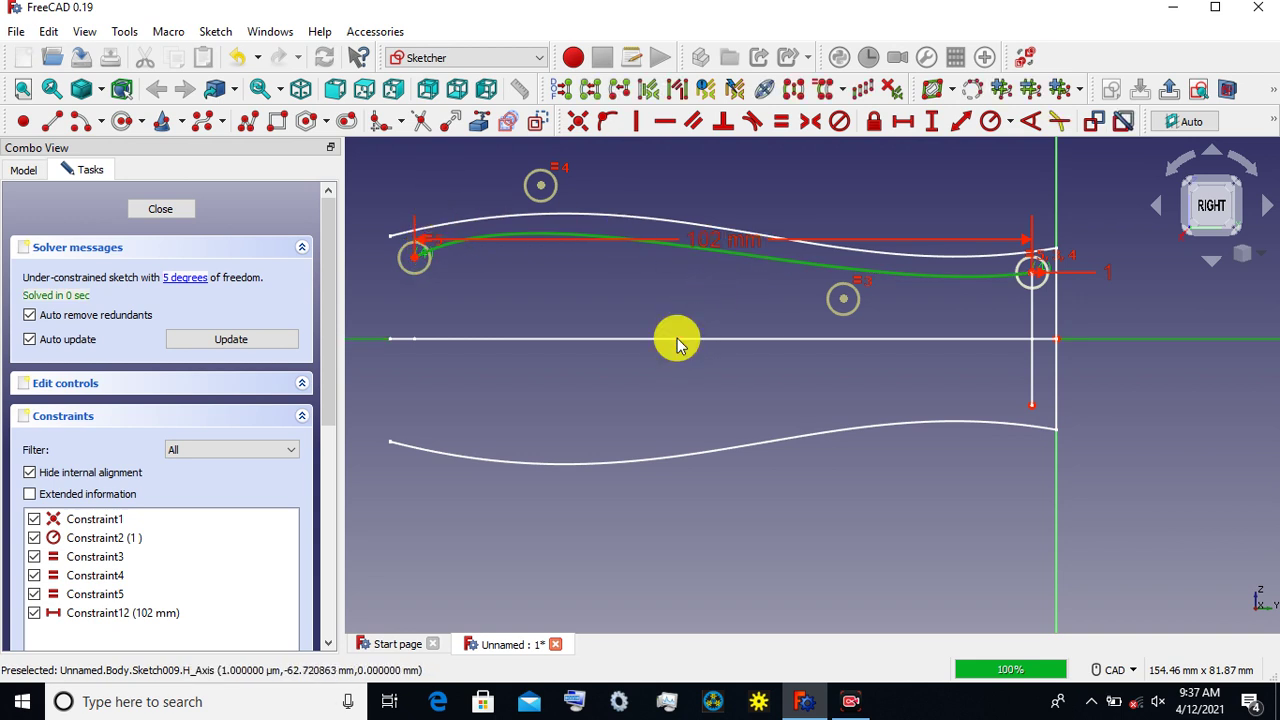
click(677, 340)
click(789, 91)
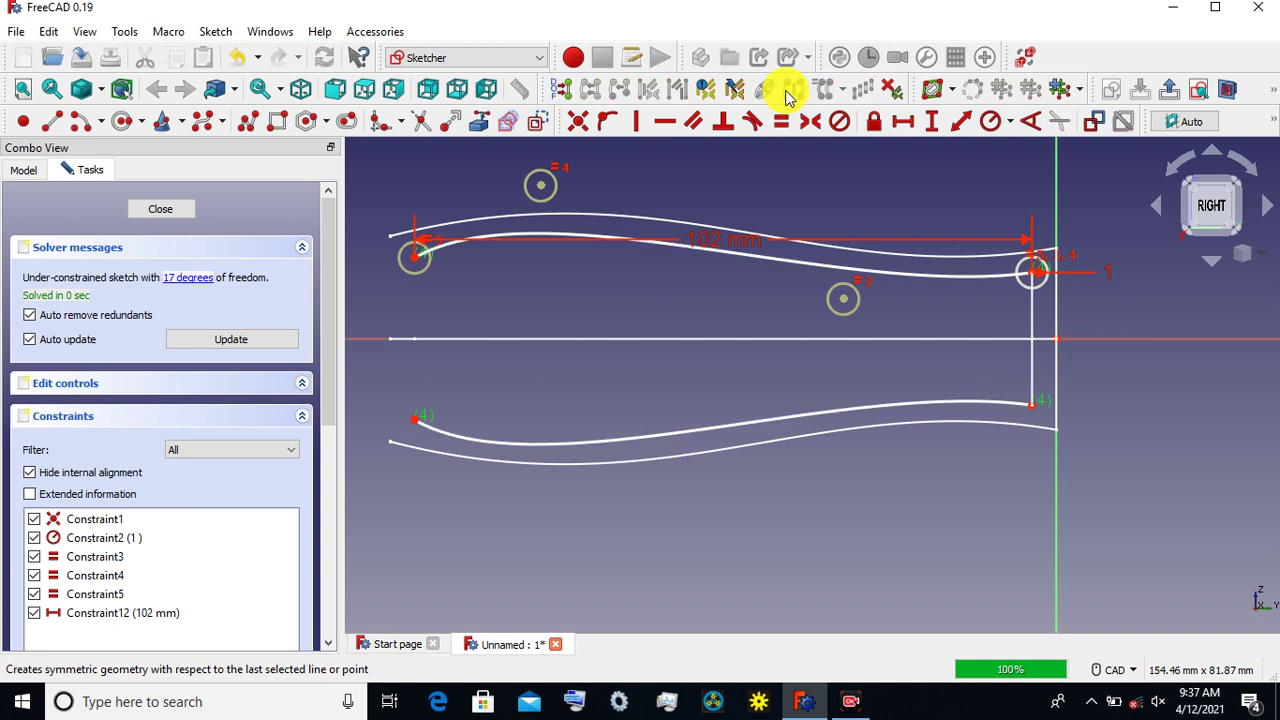
click(1033, 408)
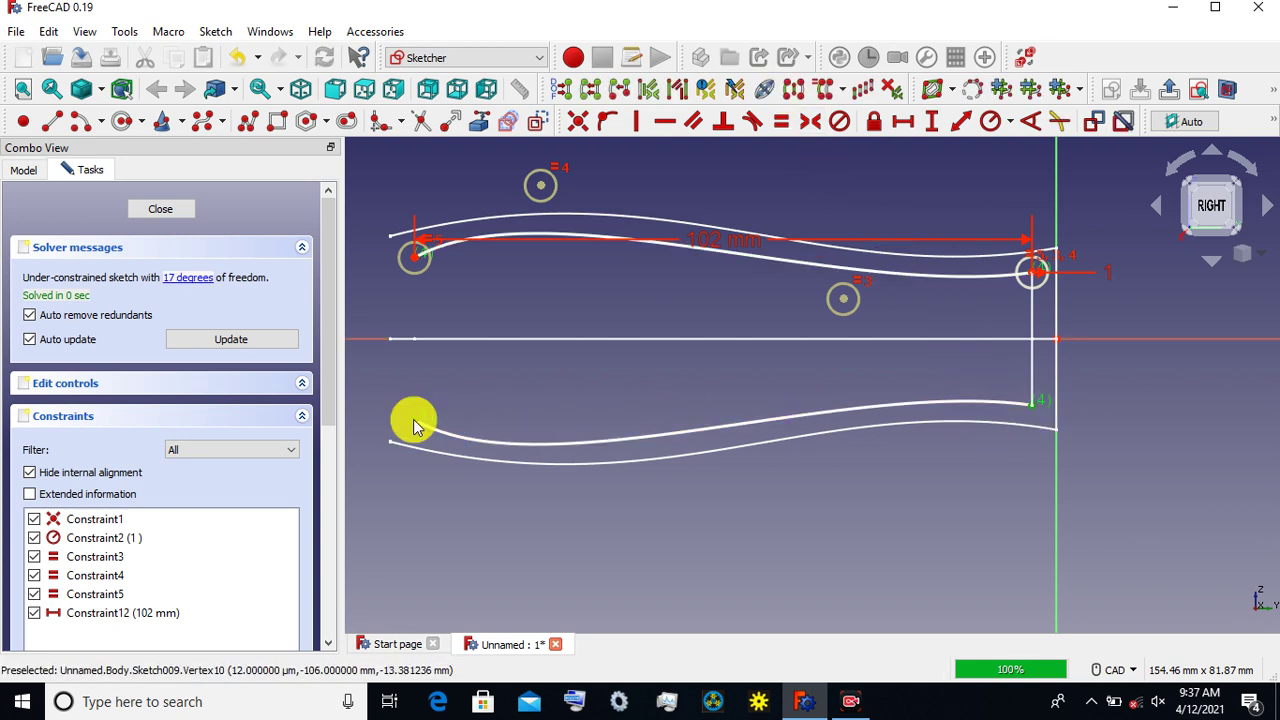
click(415, 425)
click(900, 121)
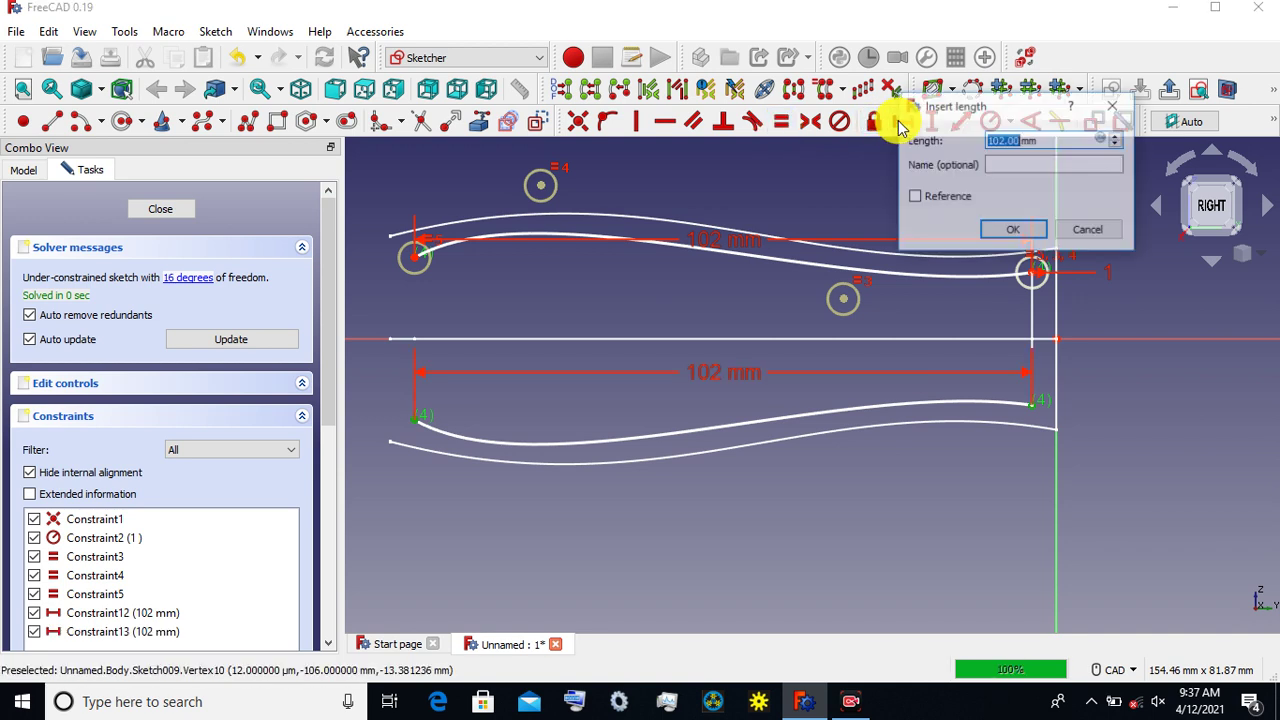
click(997, 231)
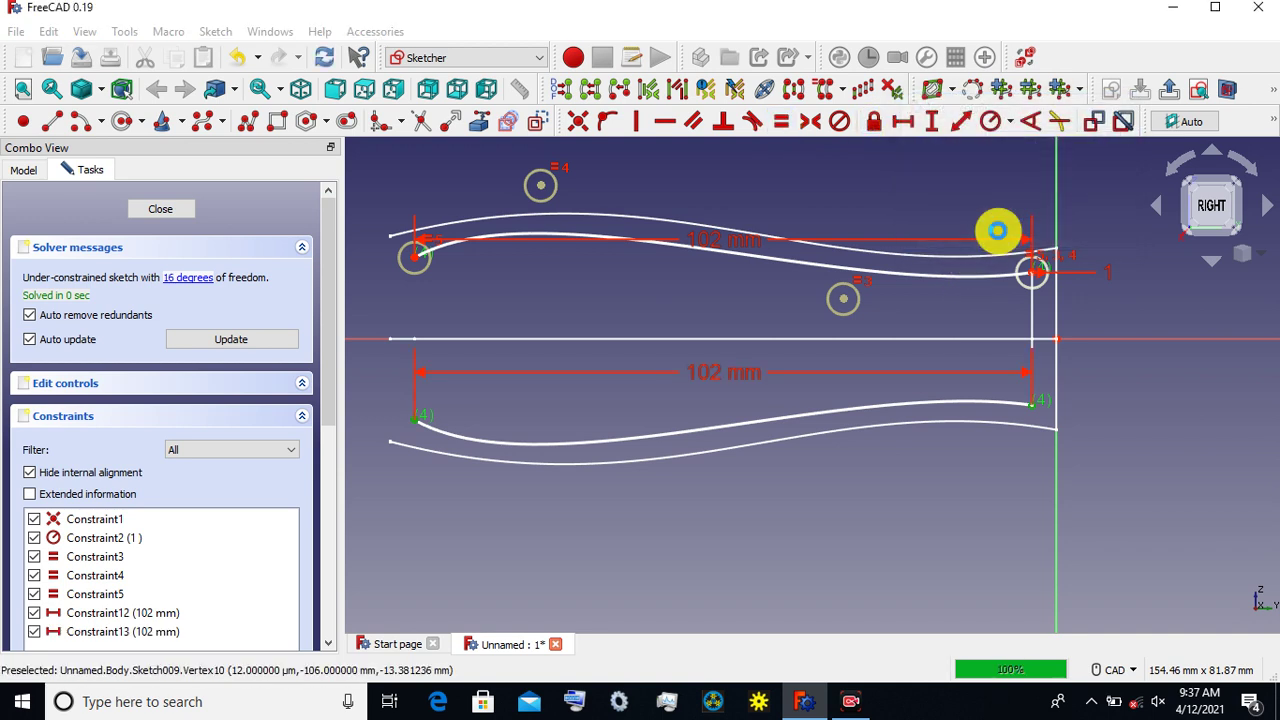
click(145, 213)
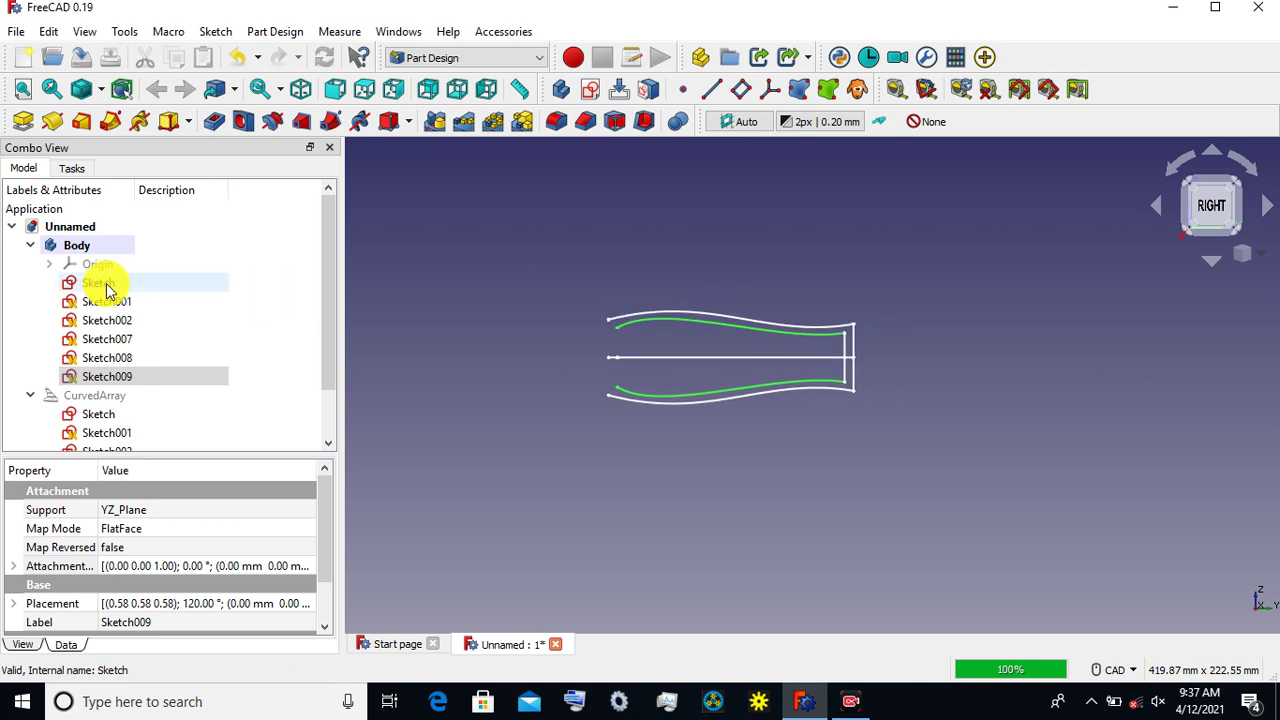
Step: Select Sketch007, Sketch008 and Sketch009 together and activate the Curved Shapes workbench
click(603, 237)
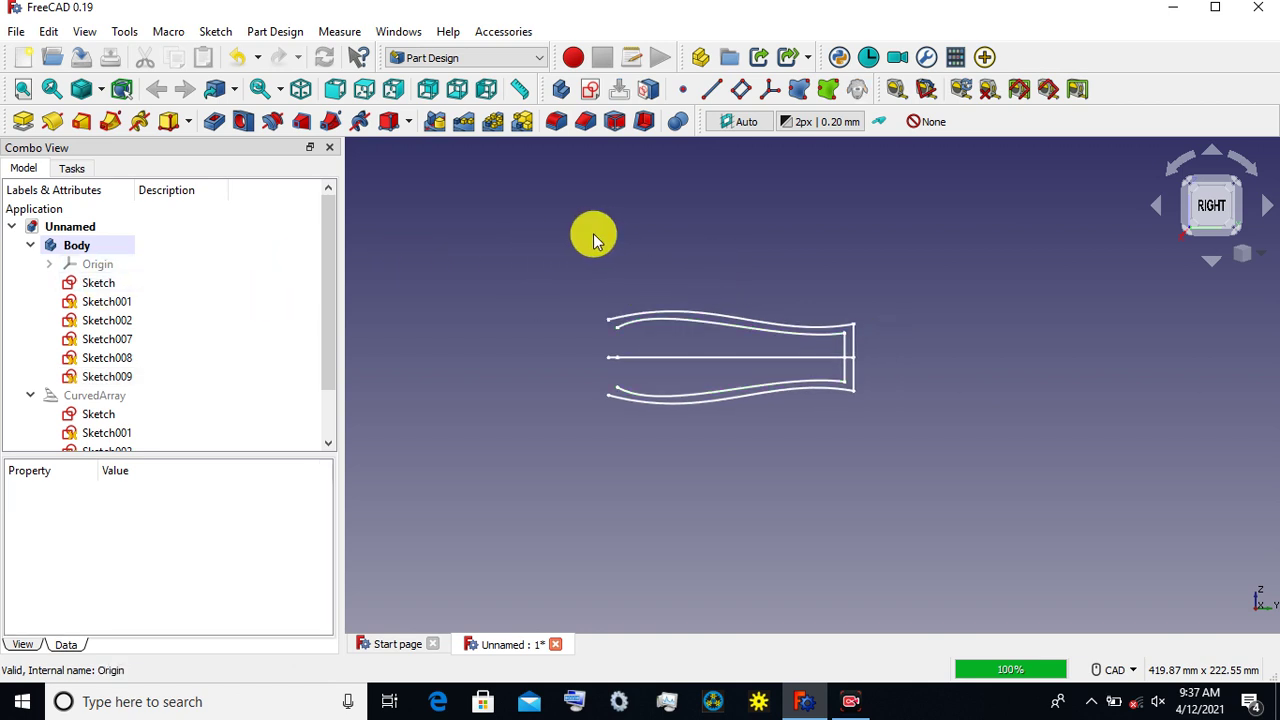
middle_drag(593, 234, 621, 278)
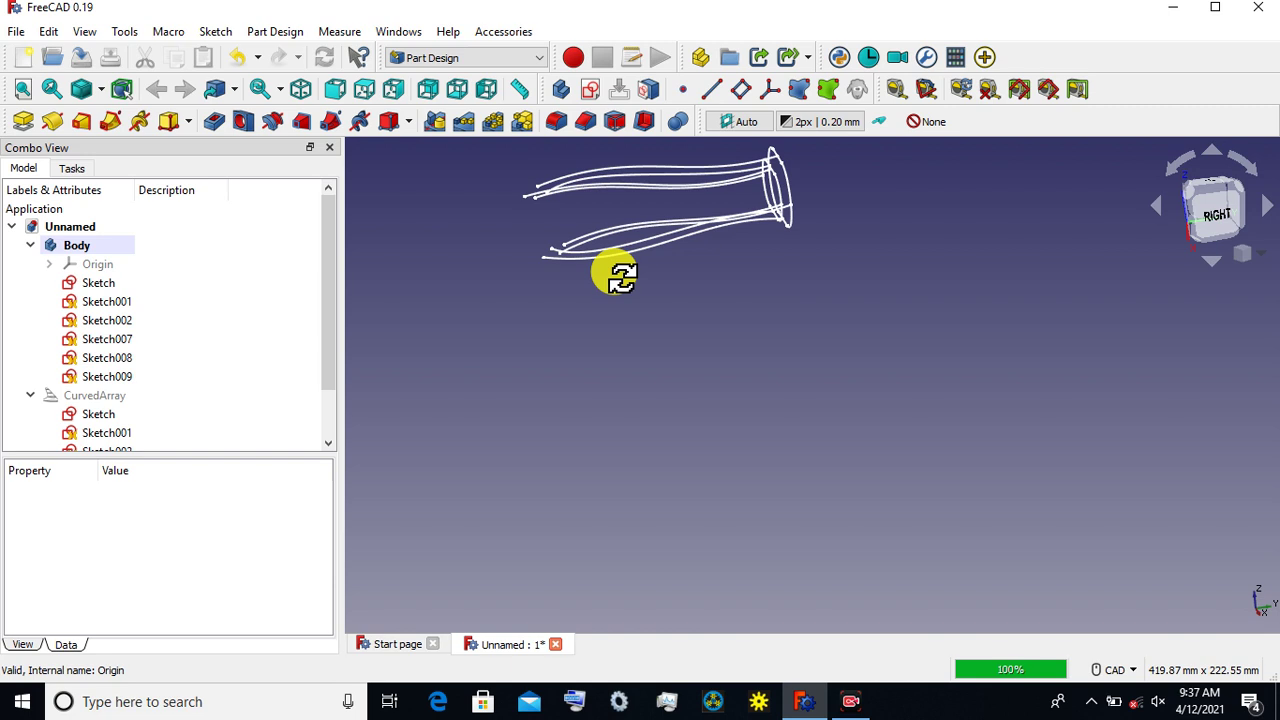
click(125, 340)
ctrl+click(116, 360)
ctrl+click(118, 380)
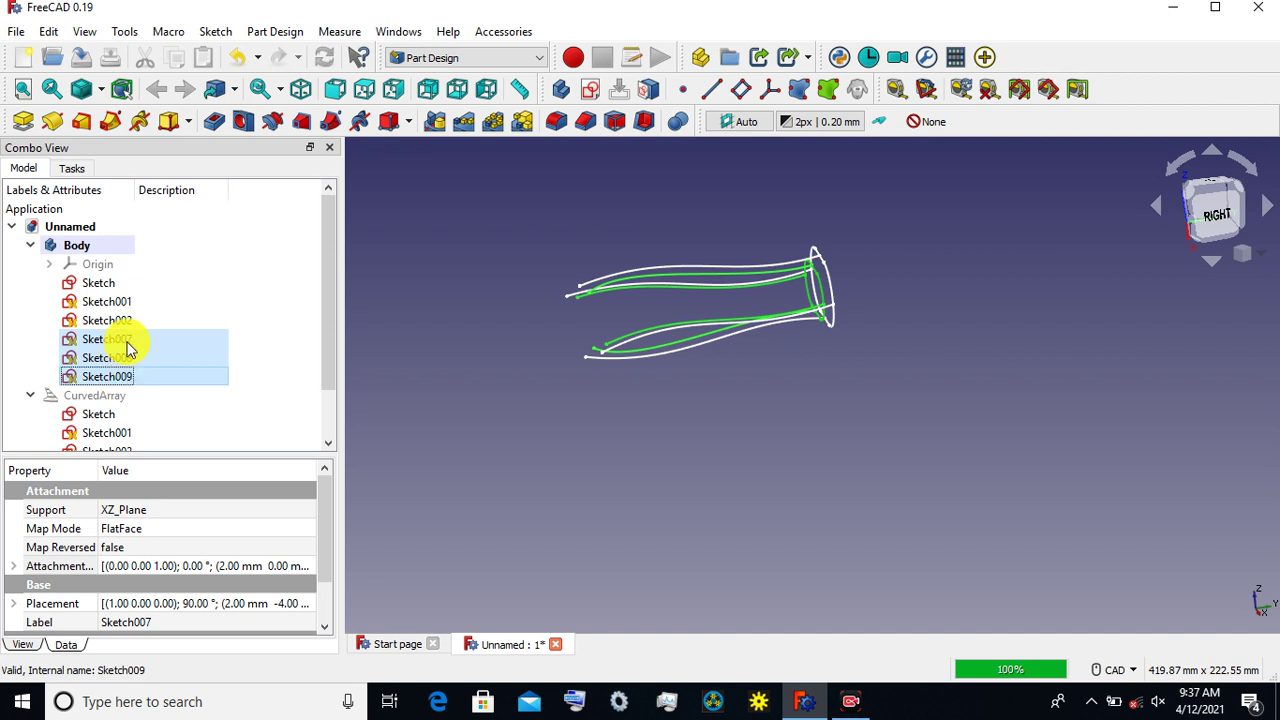
scroll(620, 247, up, 3)
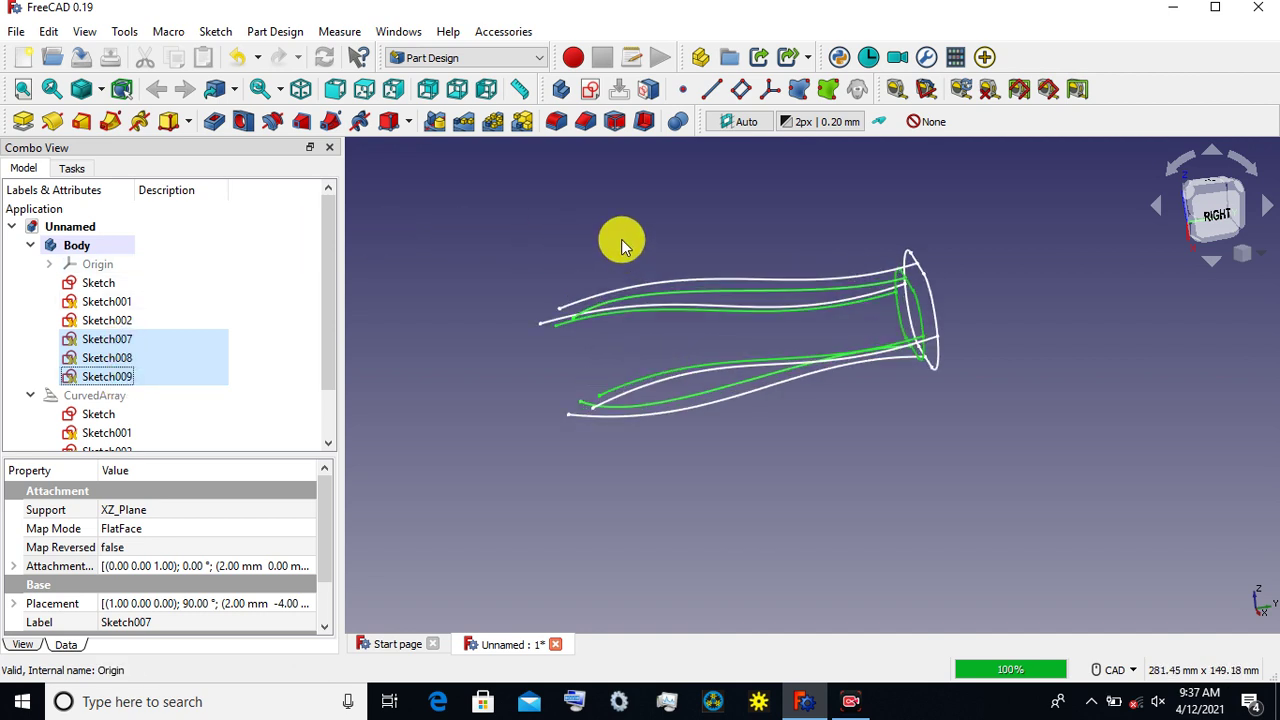
click(498, 60)
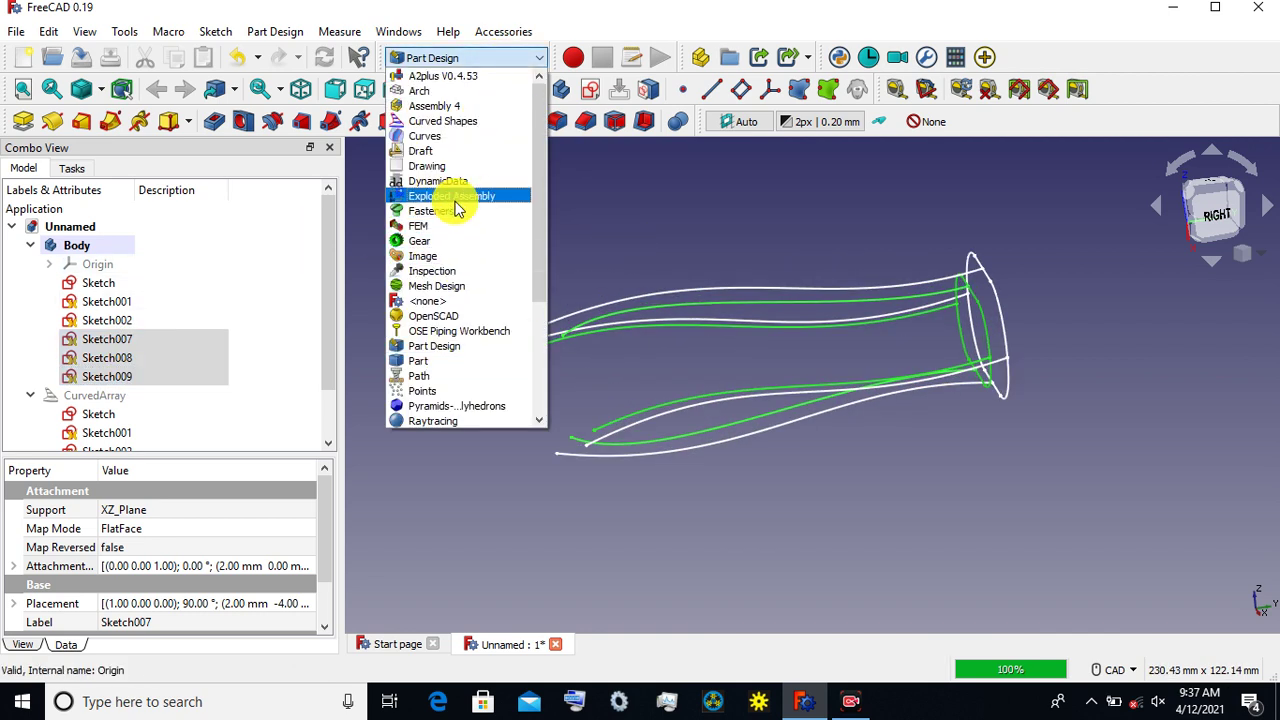
click(460, 121)
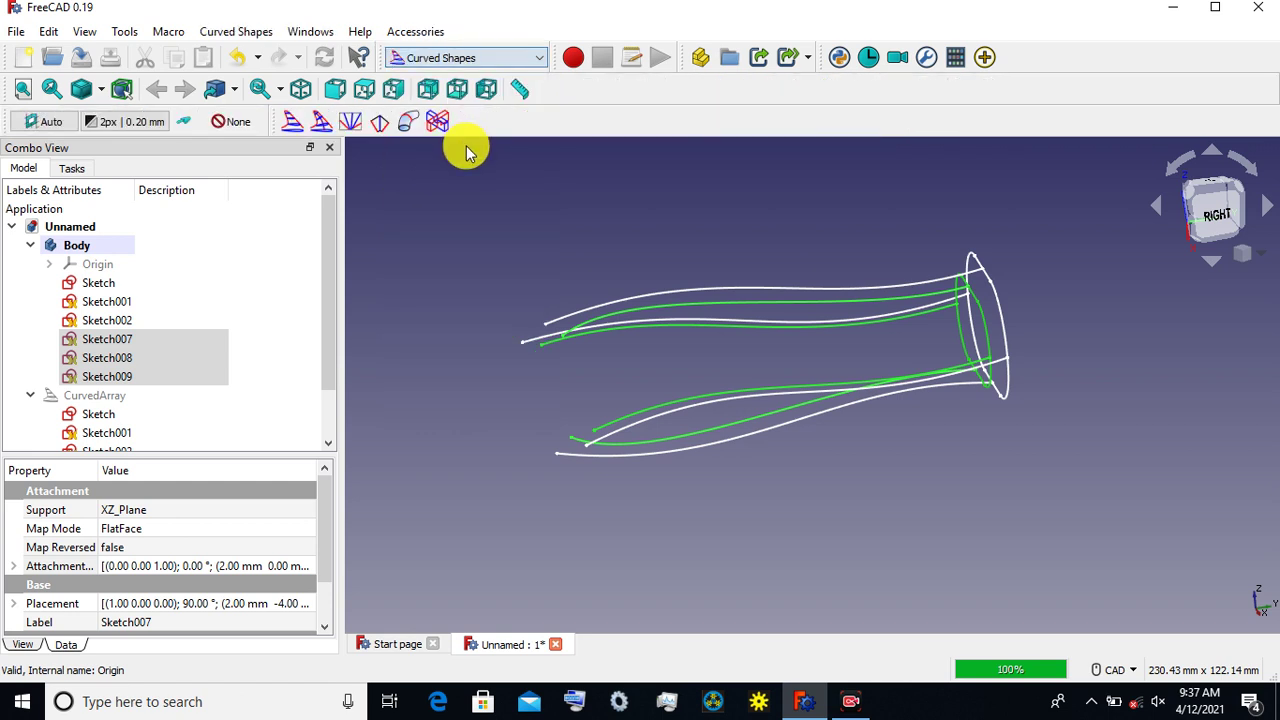
Step: Create CurvedArray001 from the three selected sketches
click(295, 124)
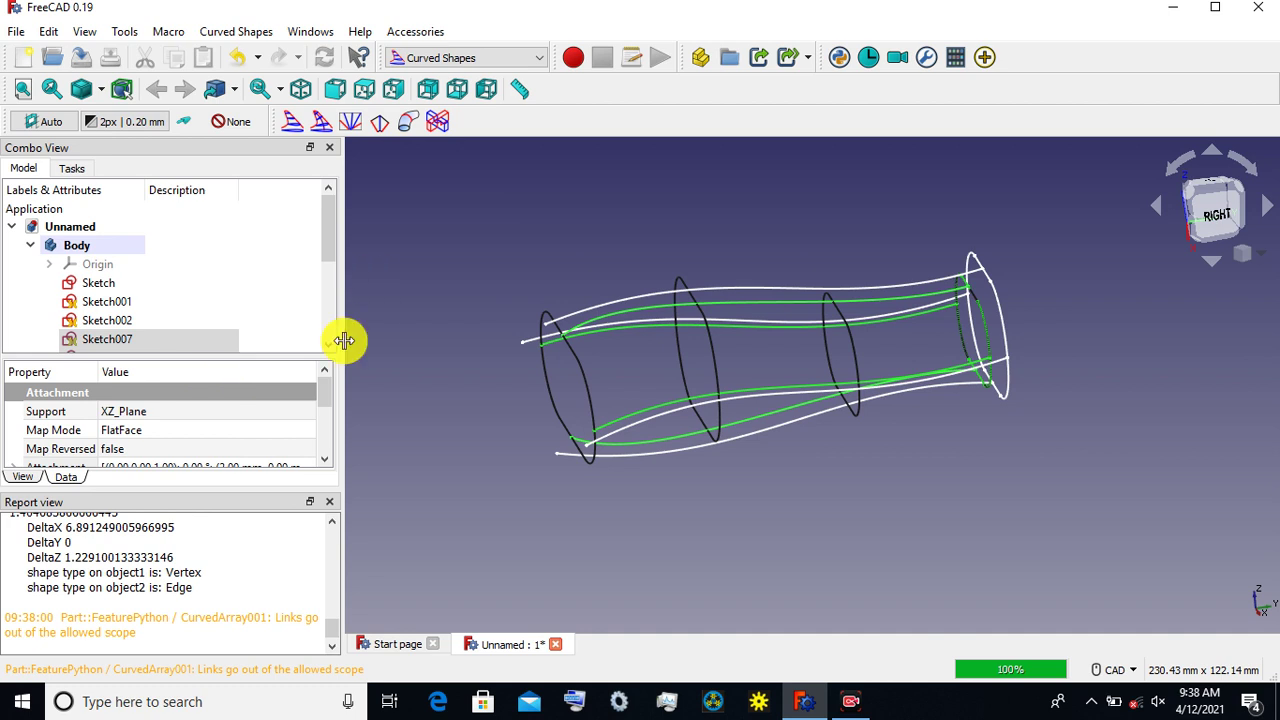
click(330, 503)
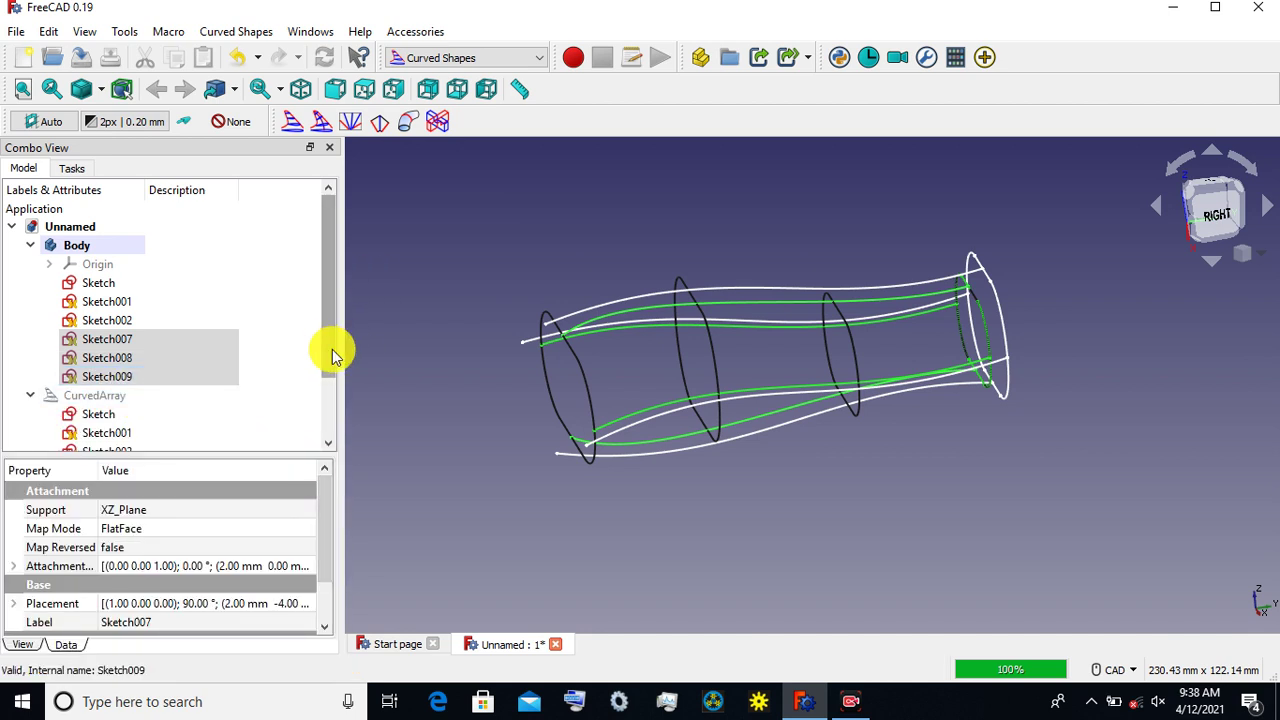
drag(333, 355, 337, 423)
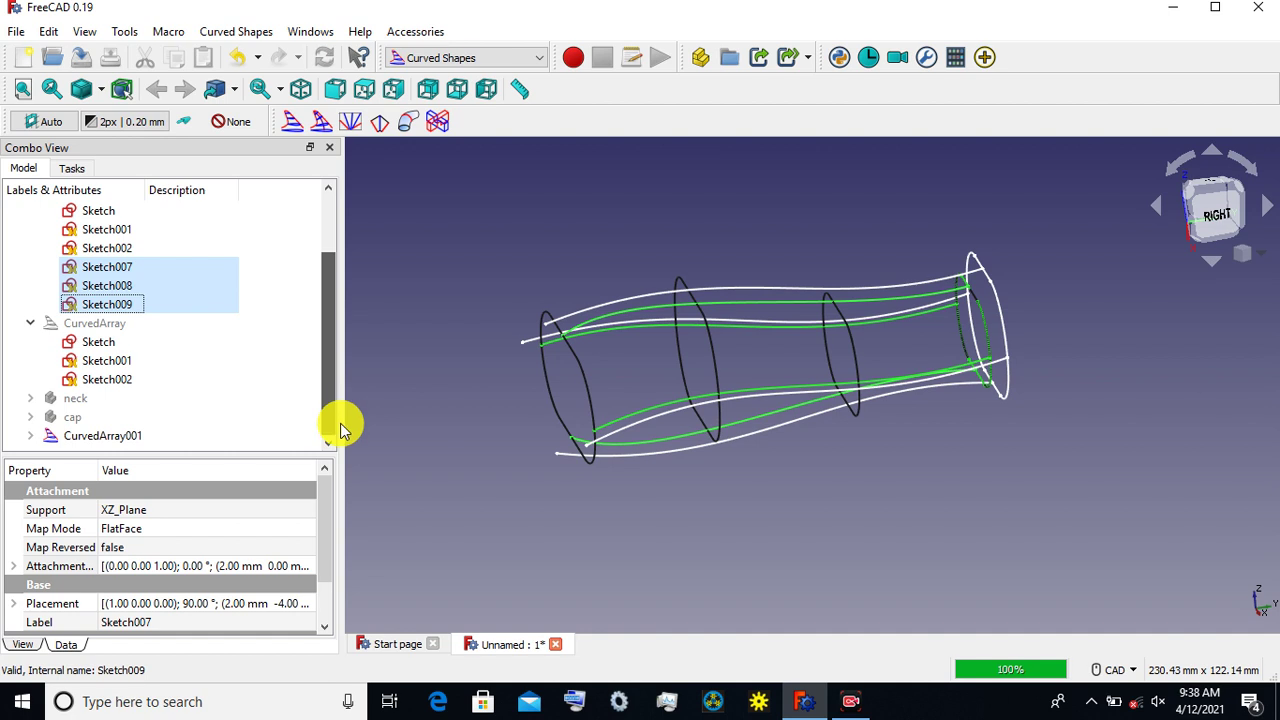
Step: Set CurvedArray001 to 50 items and its distribution option to true
click(99, 437)
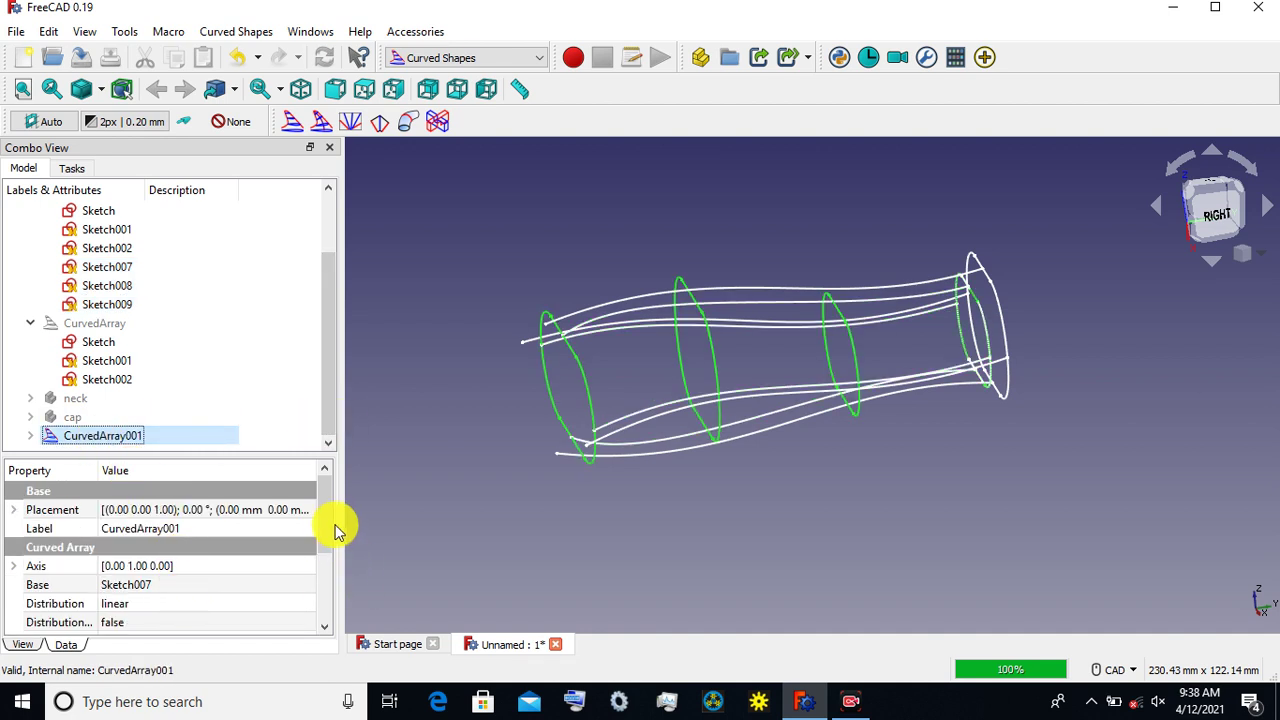
drag(329, 534, 323, 571)
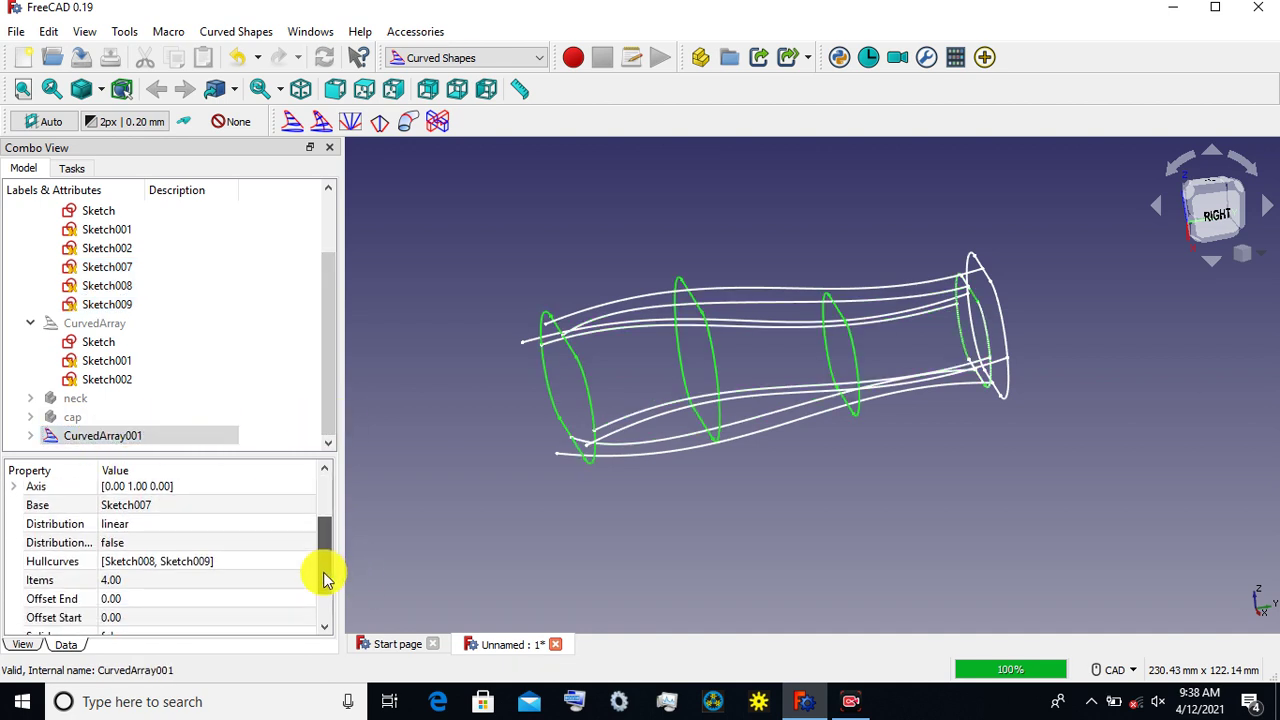
click(192, 570)
text(50)
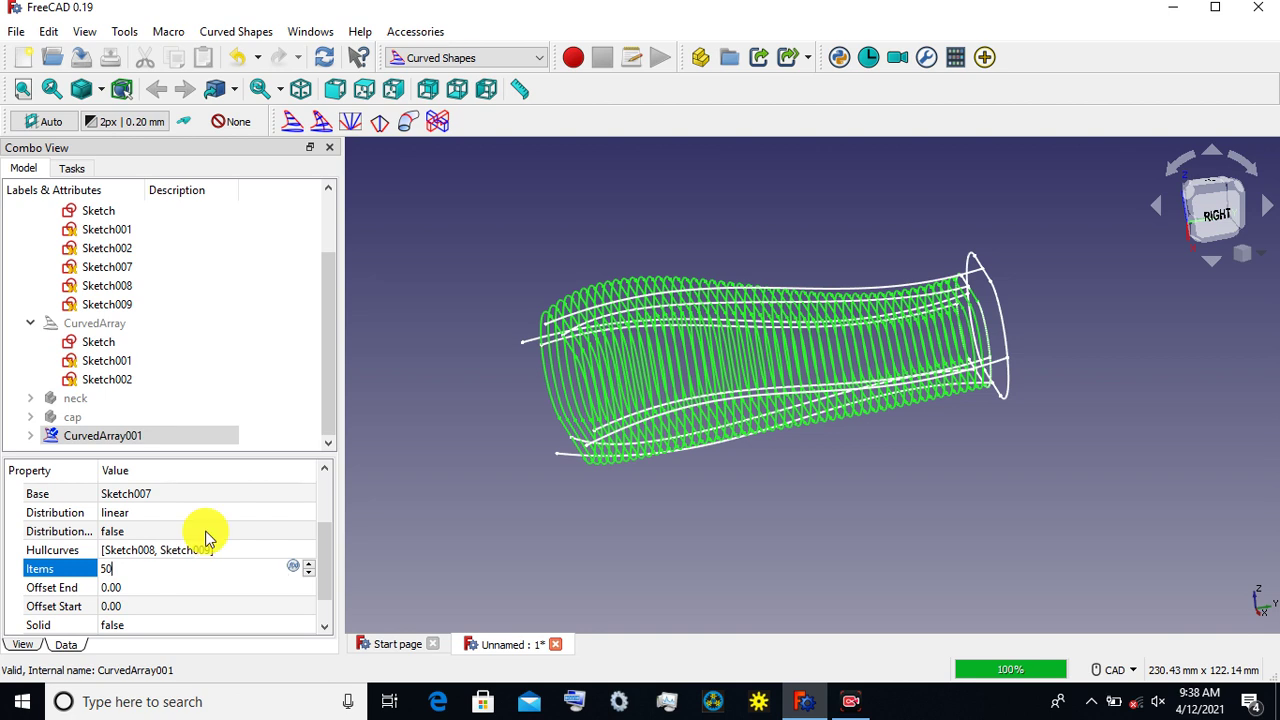
click(205, 538)
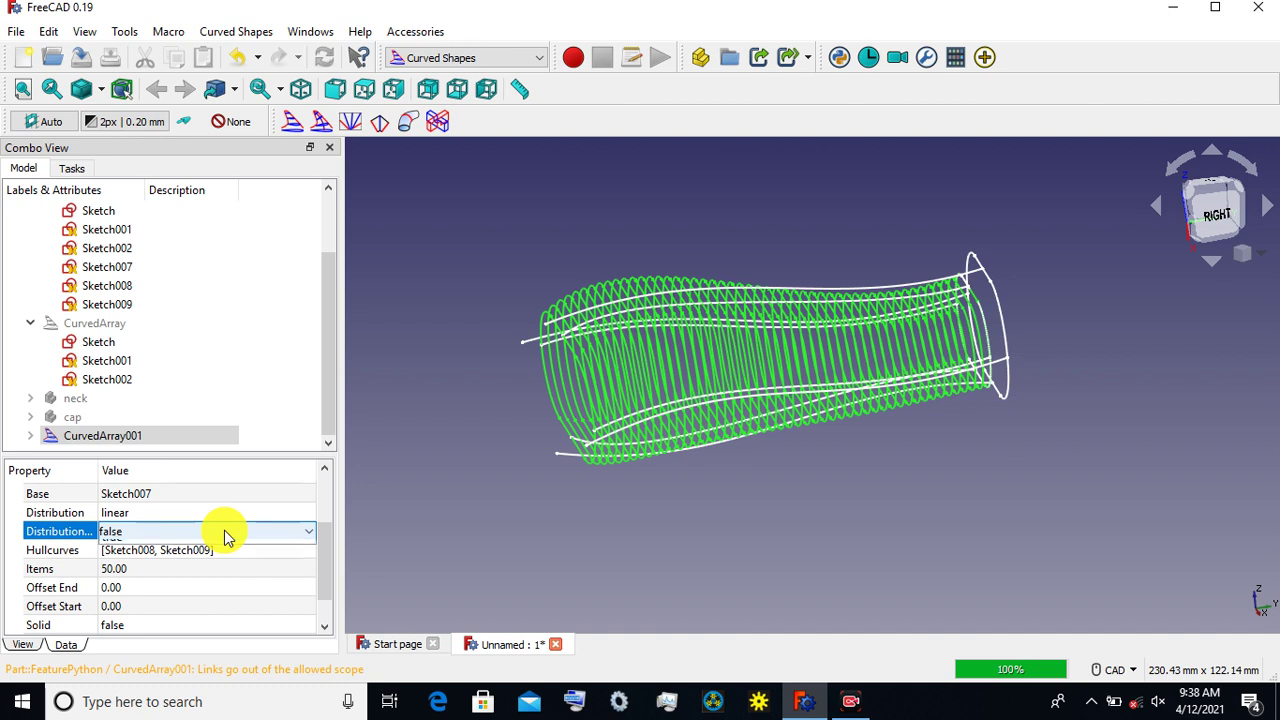
click(166, 563)
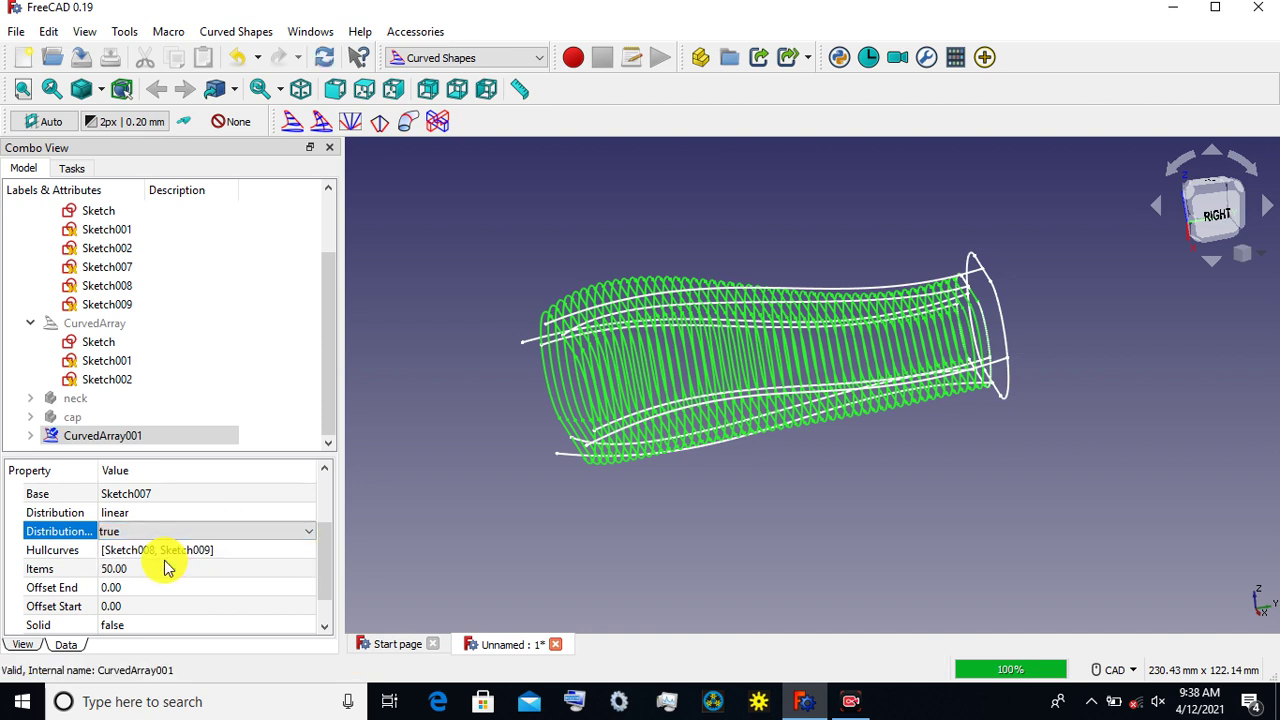
click(1216, 210)
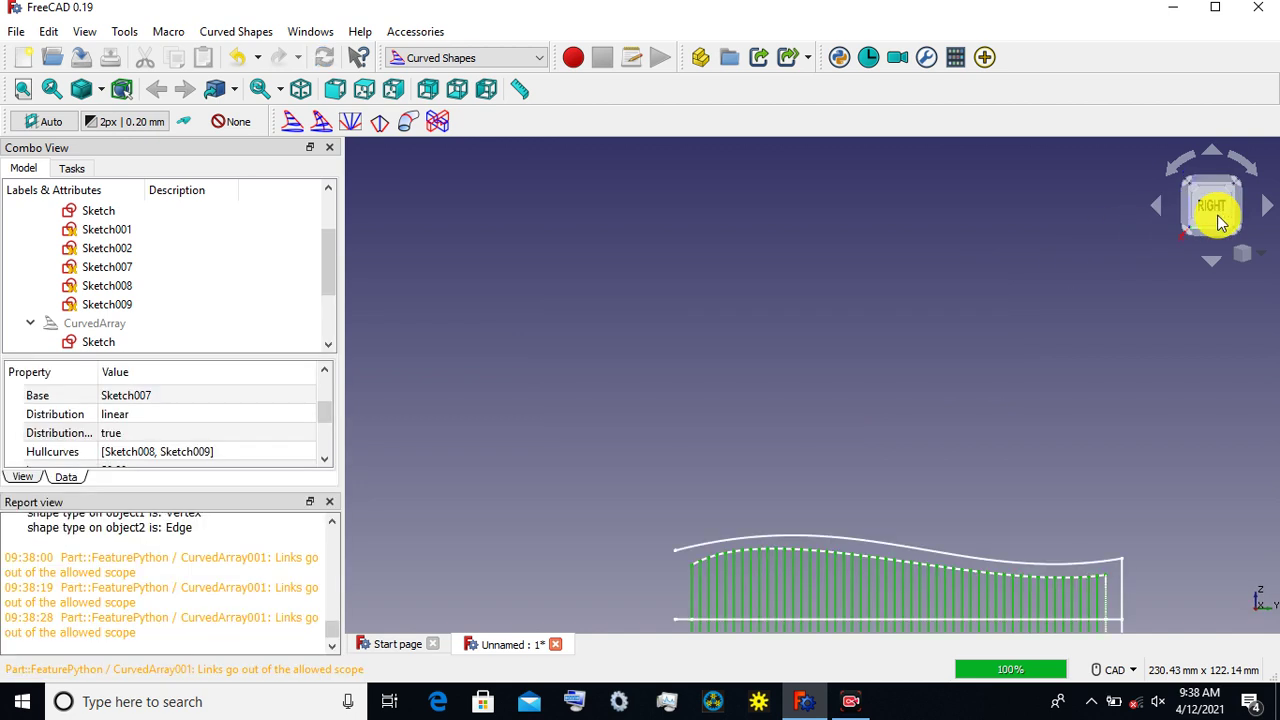
middle_drag(851, 466, 737, 294)
scroll(700, 265, up, 3)
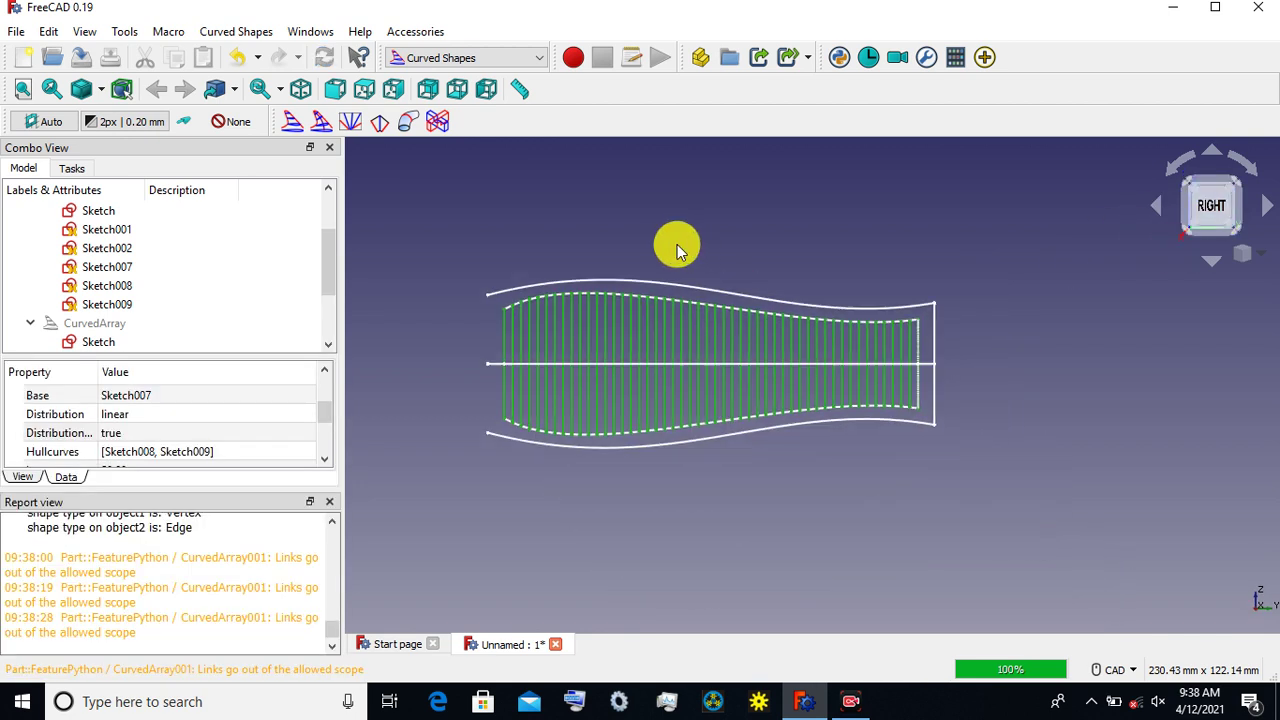
scroll(676, 244, down, 3)
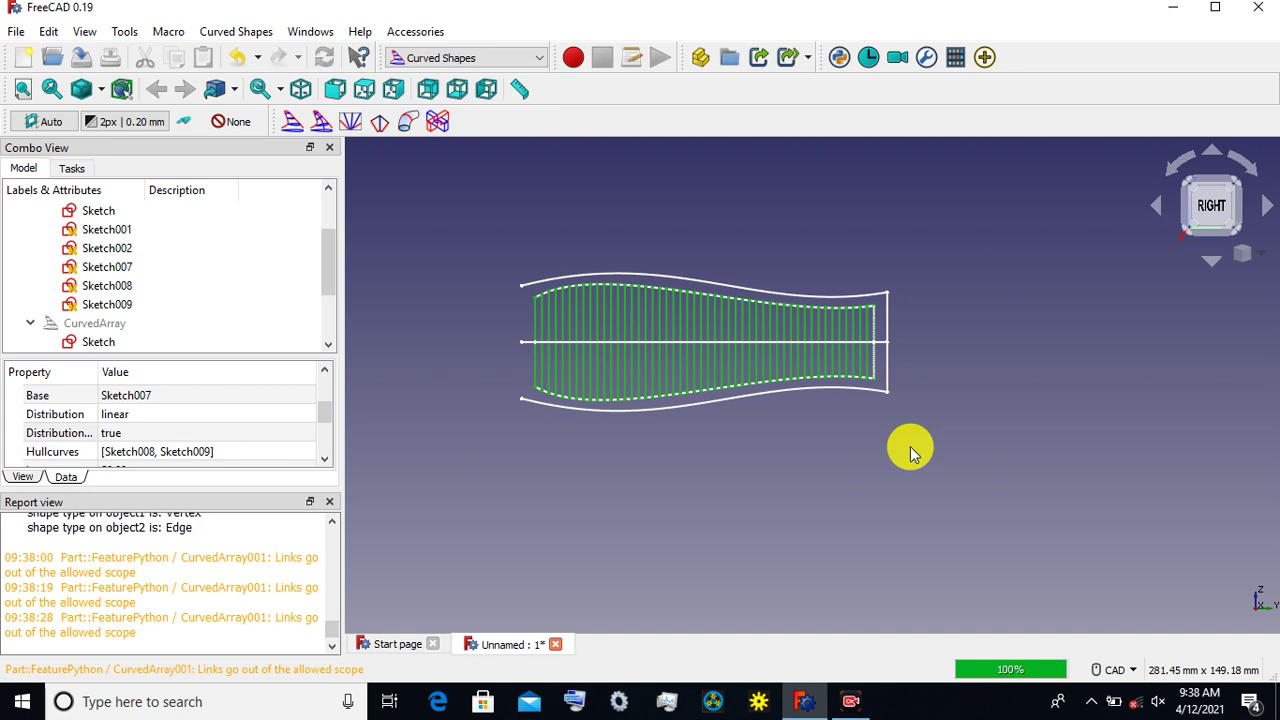
mouse_move(903, 449)
middle_down()
mouse_move(823, 449)
mouse_move(1063, 449)
mouse_move(1029, 437)
middle_up()
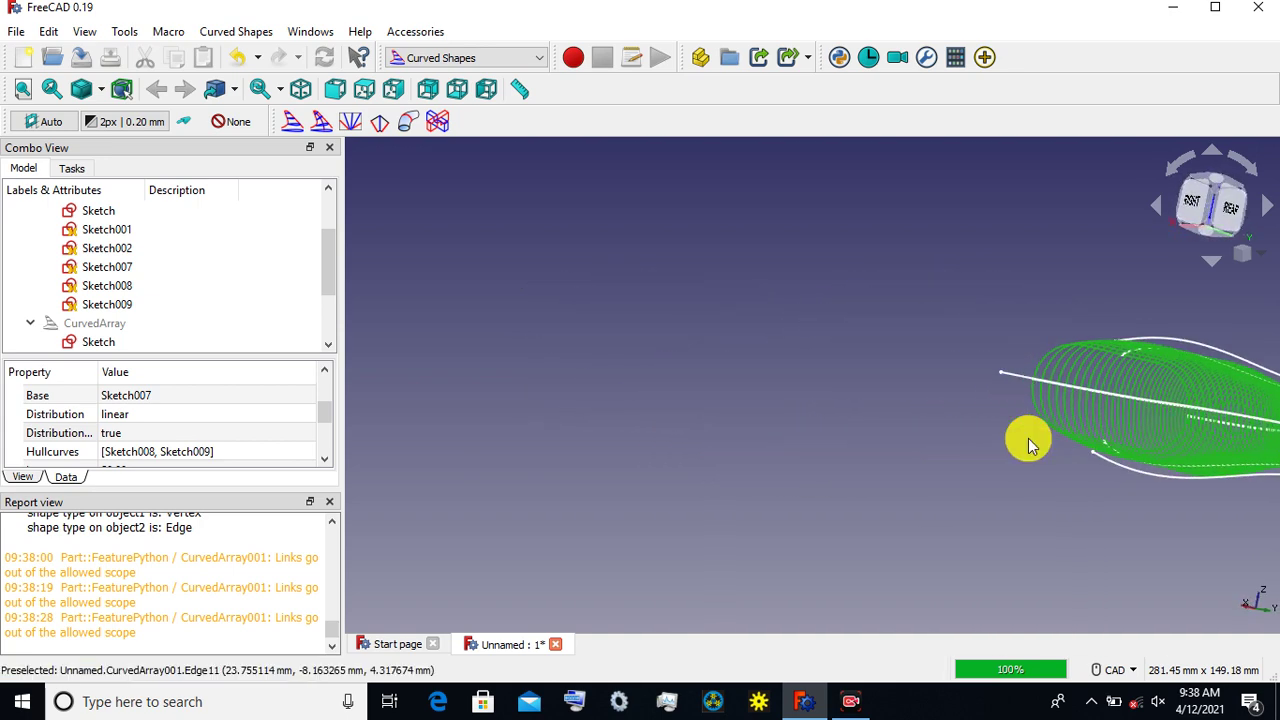
click(1157, 208)
mouse_move(1146, 211)
middle_down()
mouse_move(846, 337)
mouse_move(600, 354)
mouse_move(513, 323)
middle_up()
scroll(1057, 451, up, 1)
scroll(1085, 412, up, 2)
scroll(1085, 412, up, 2)
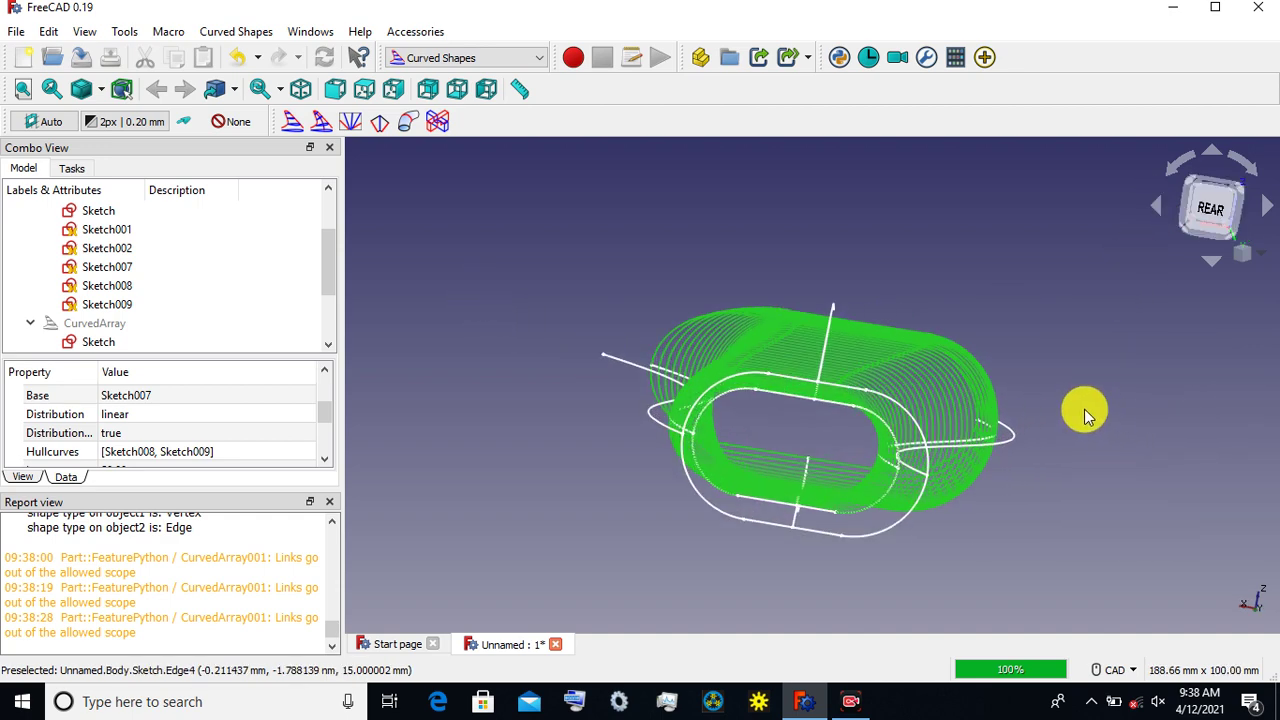
scroll(1087, 415, up, 3)
scroll(1087, 415, up, 2)
mouse_move(1086, 414)
middle_down()
mouse_move(1157, 371)
mouse_move(1191, 371)
middle_up()
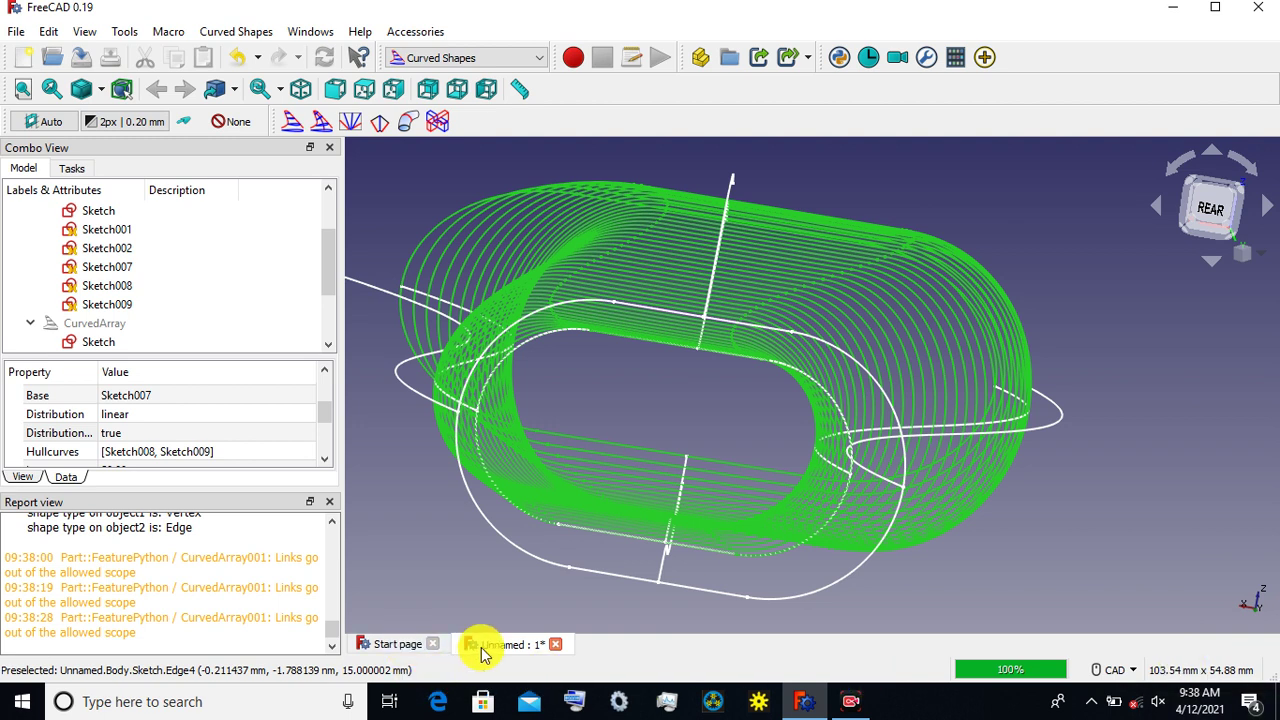
click(330, 502)
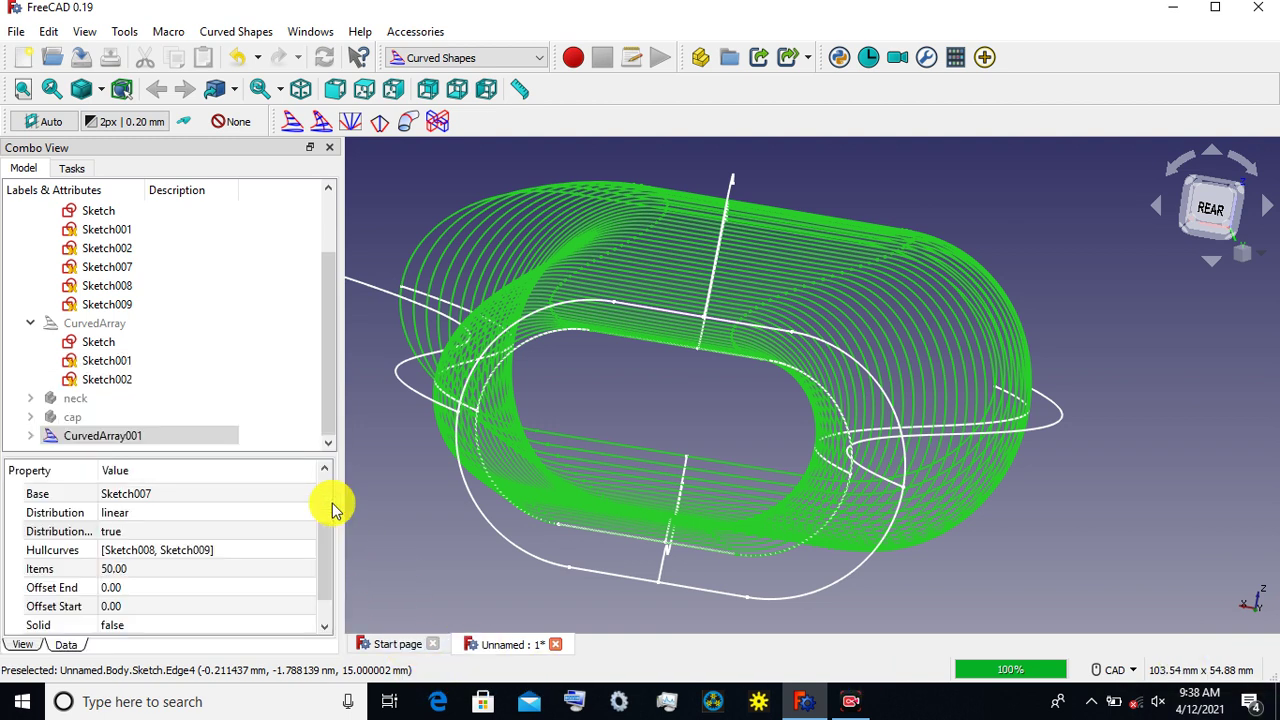
drag(329, 571, 277, 591)
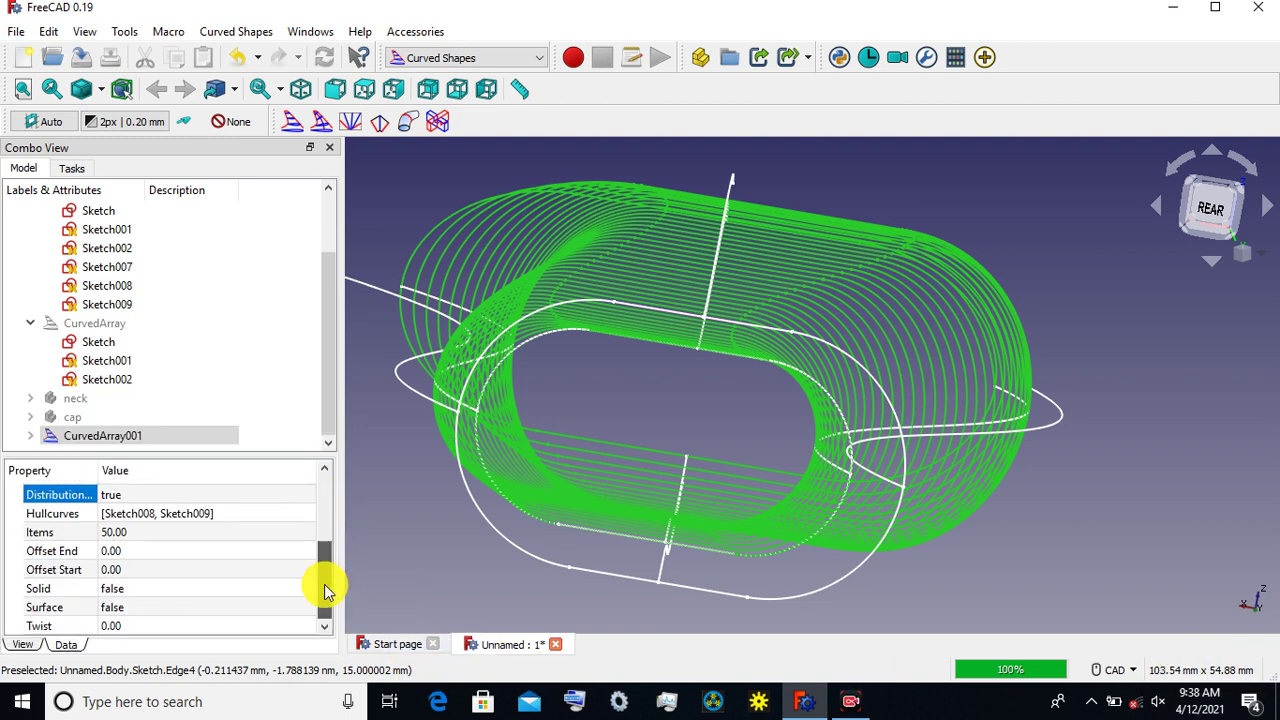
click(165, 594)
click(160, 592)
click(143, 606)
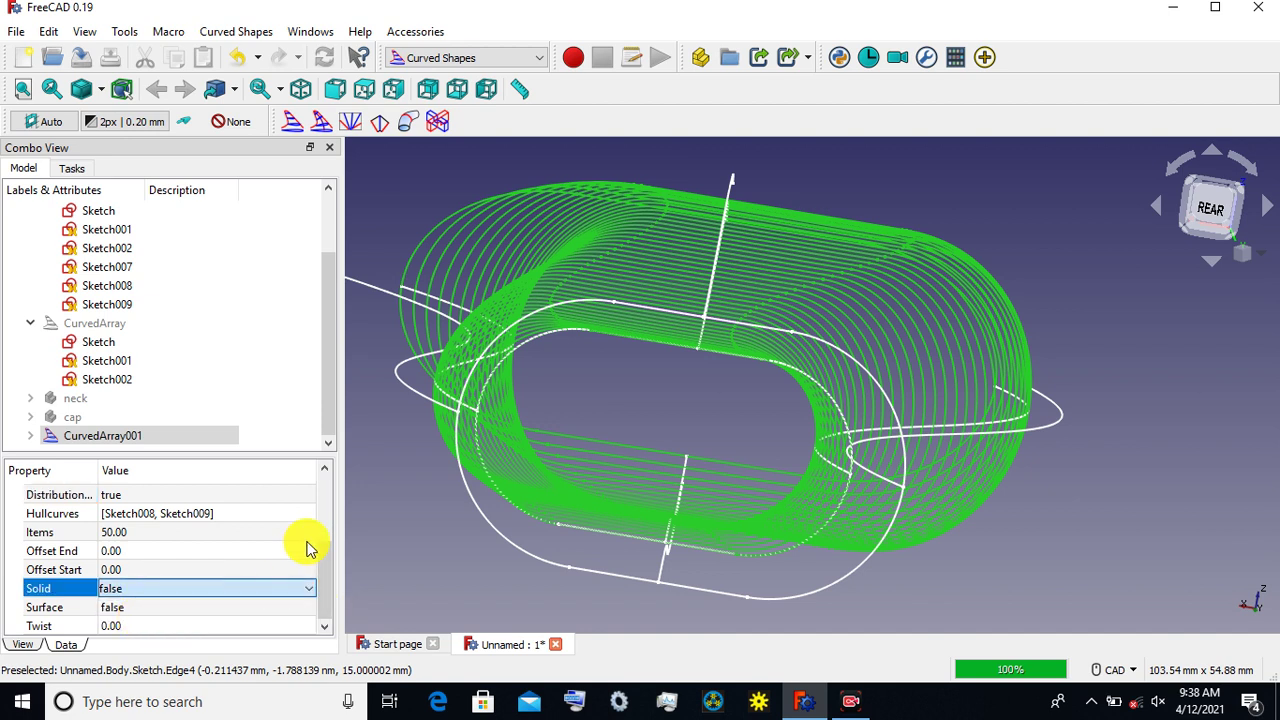
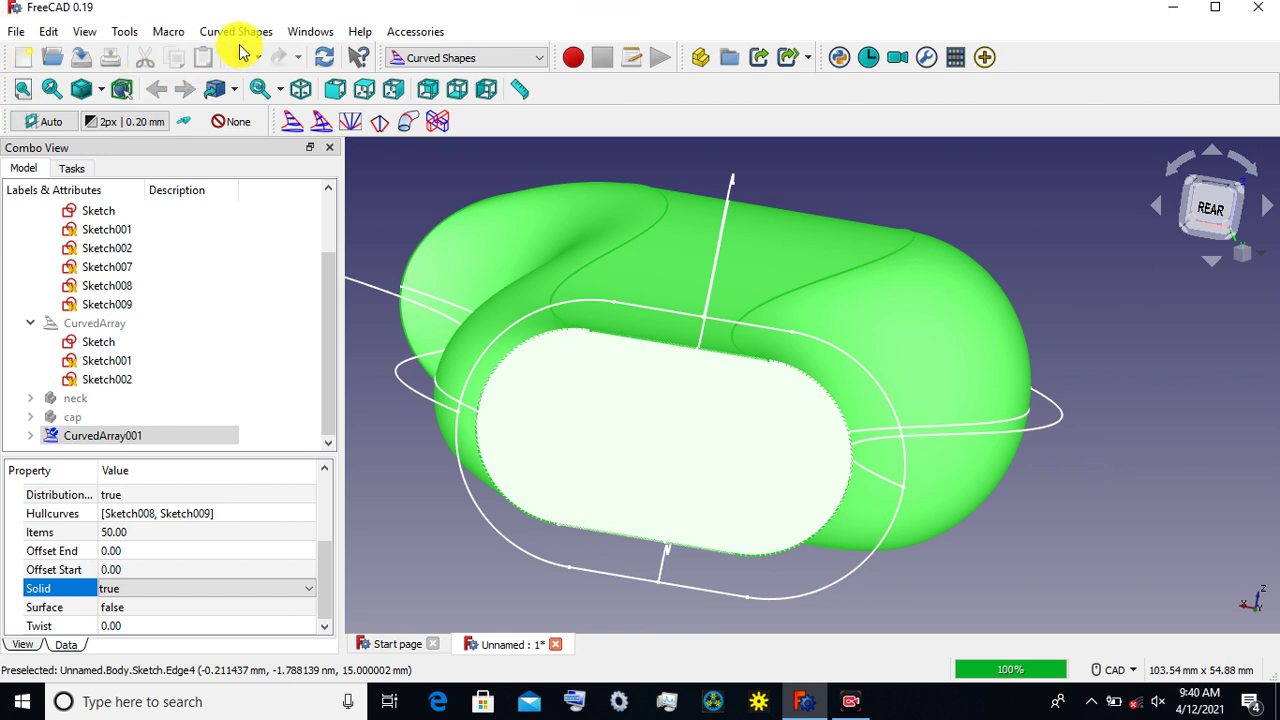
Step: Clear the selection, dismiss the report messages and enlarge the model tree panel
click(385, 195)
scroll(386, 195, down, 3)
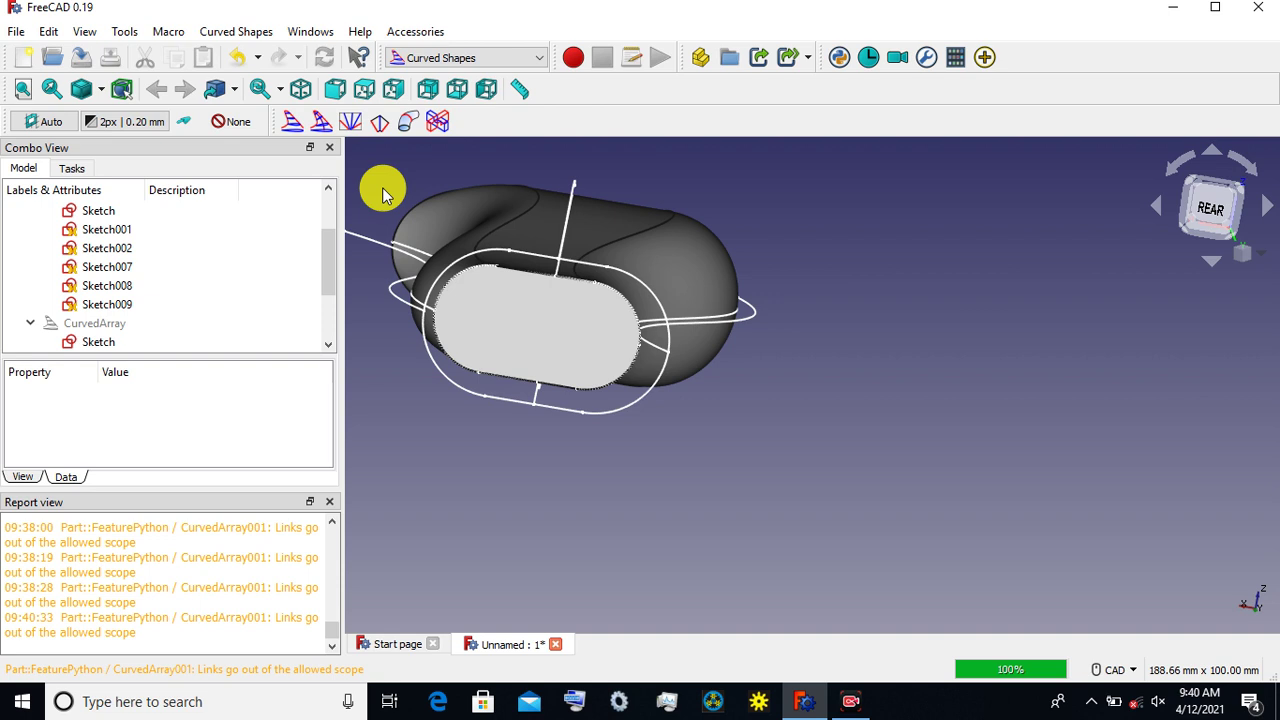
scroll(385, 195, up, 2)
click(331, 503)
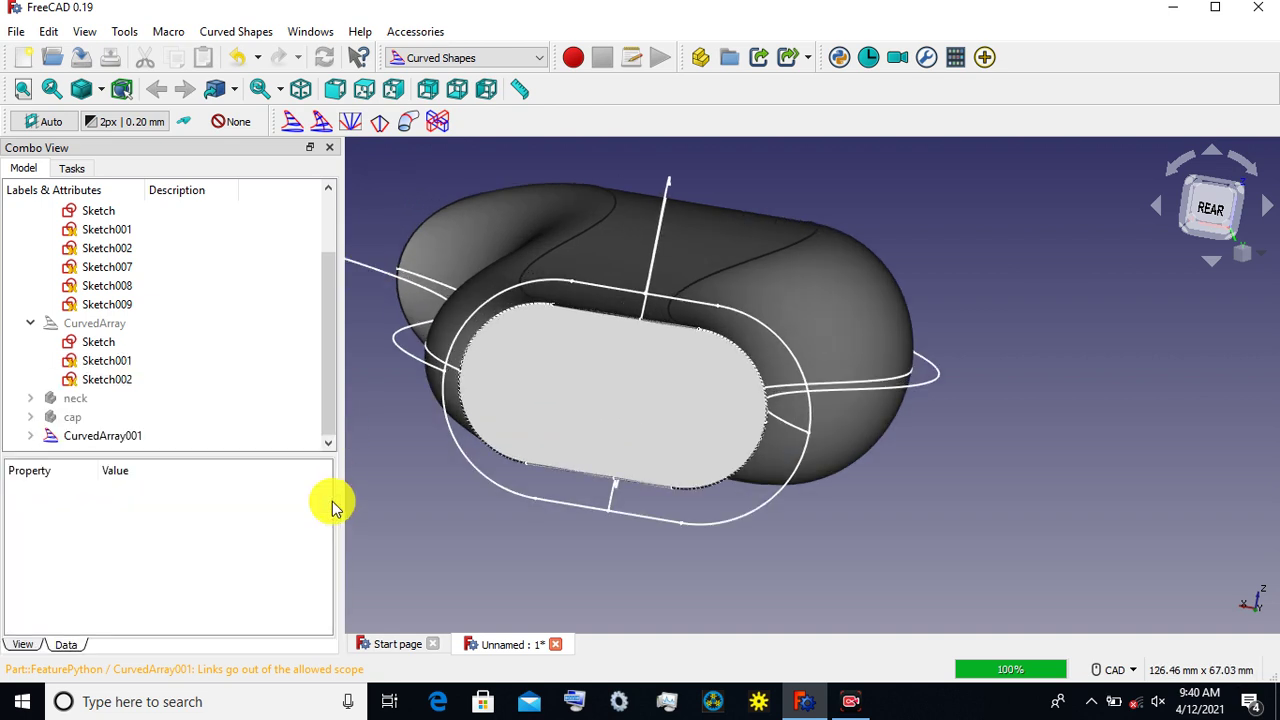
click(115, 437)
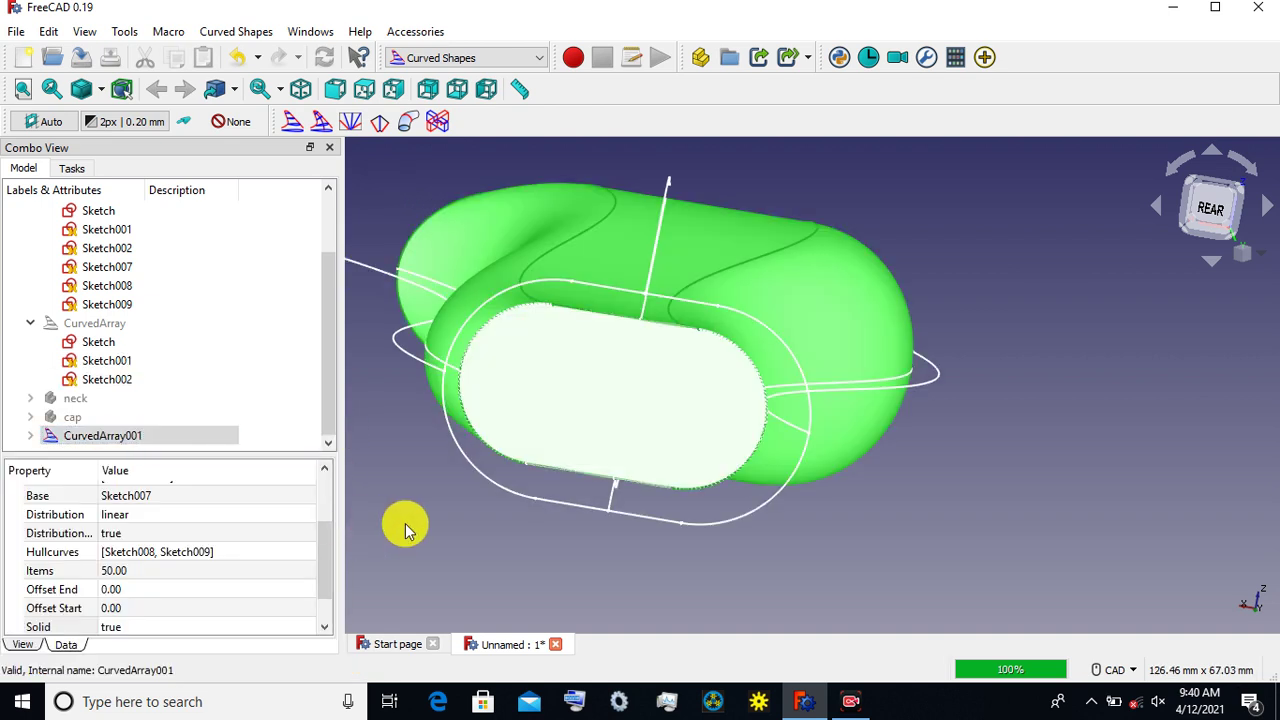
click(405, 523)
drag(291, 451, 287, 561)
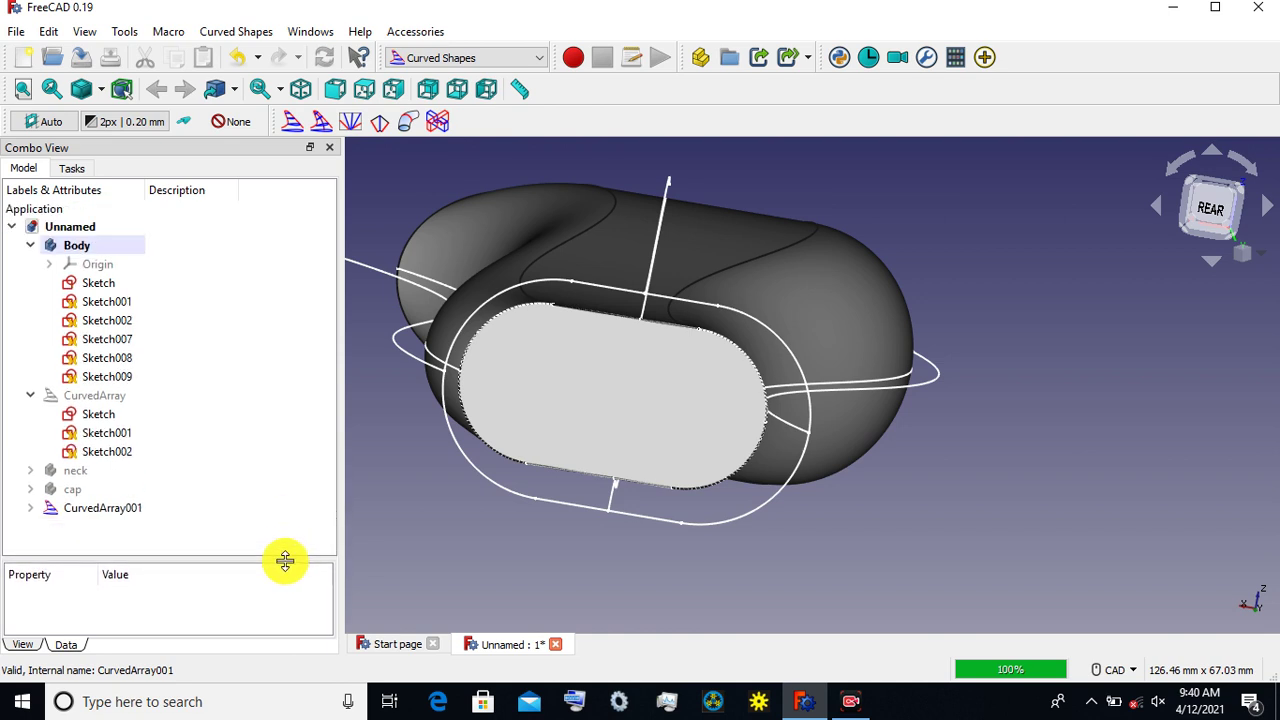
scroll(915, 595, down, 2)
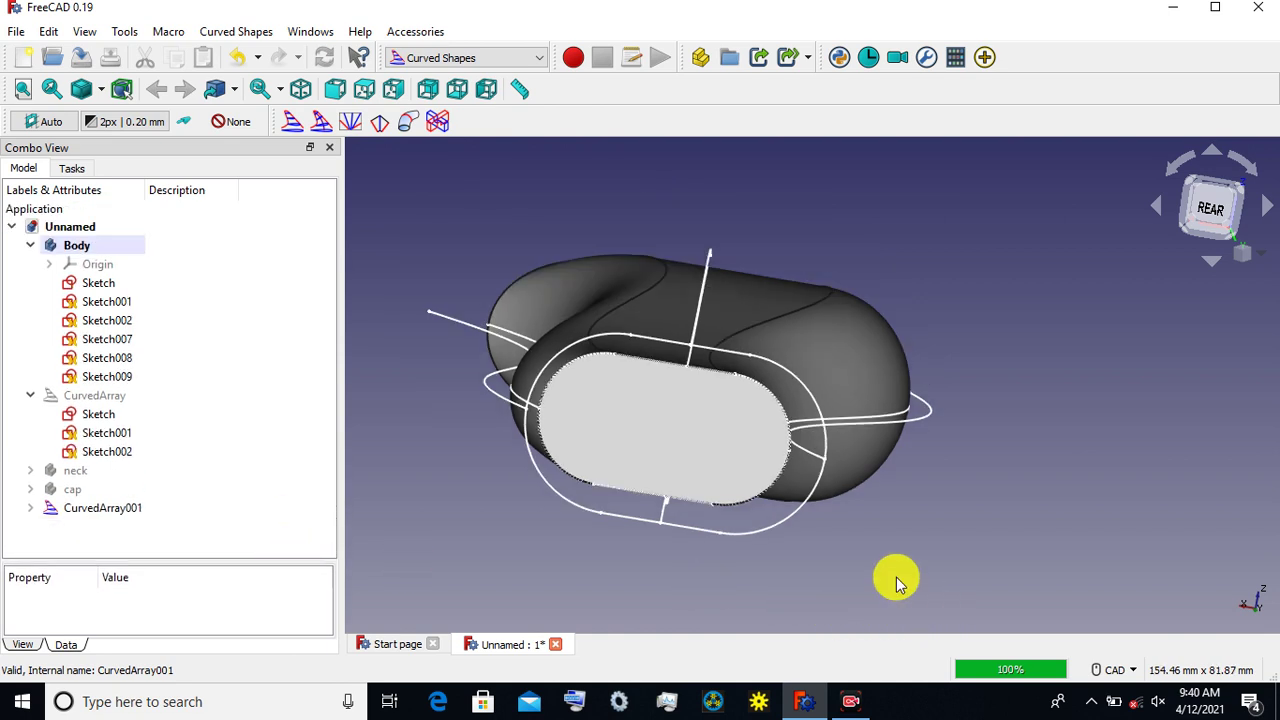
Step: Orbit the bottle, then use the navigation cube to face its base from the bottom and front
middle_drag(894, 577, 940, 586)
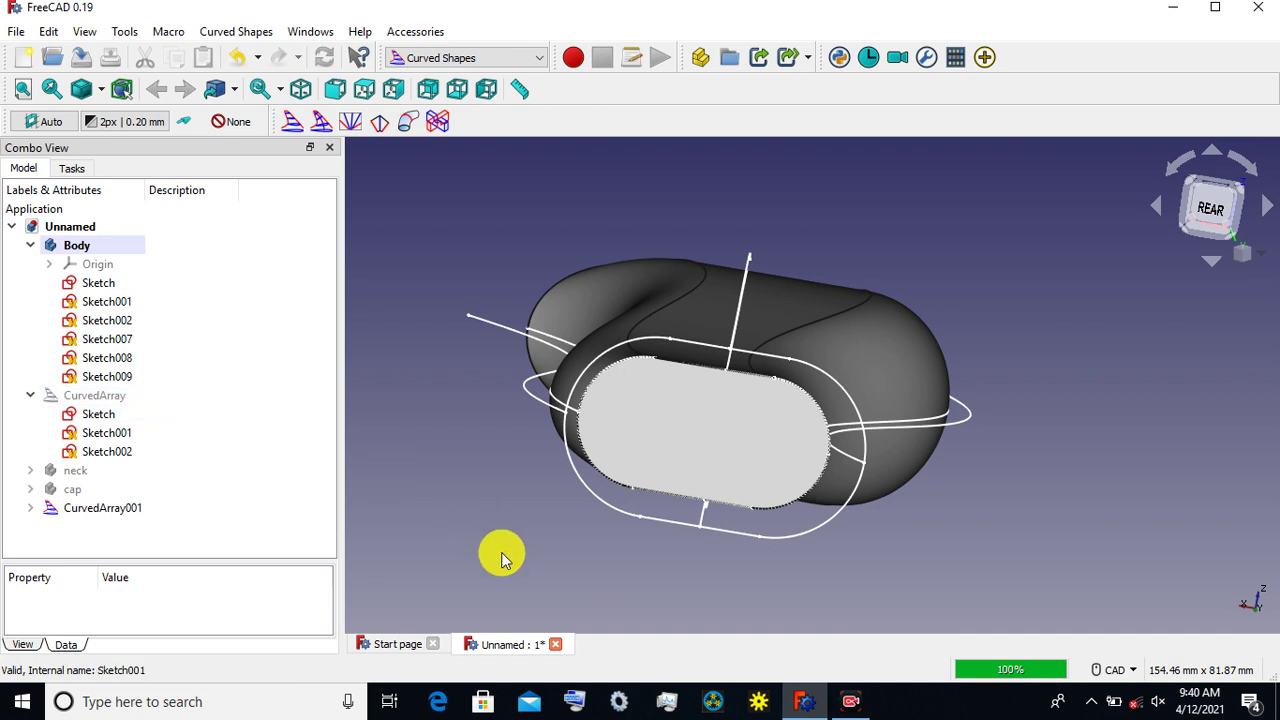
mouse_move(508, 549)
middle_down()
mouse_move(563, 470)
mouse_move(514, 431)
middle_up()
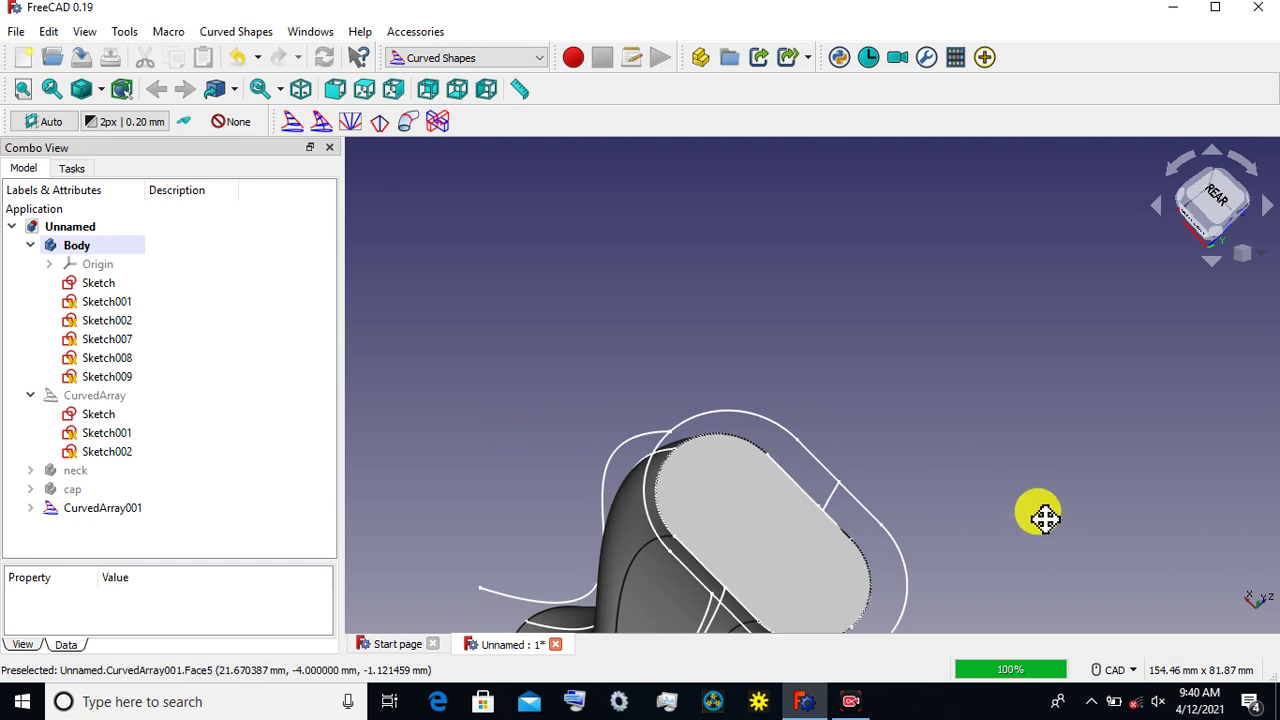
middle_drag(1043, 516, 1040, 329)
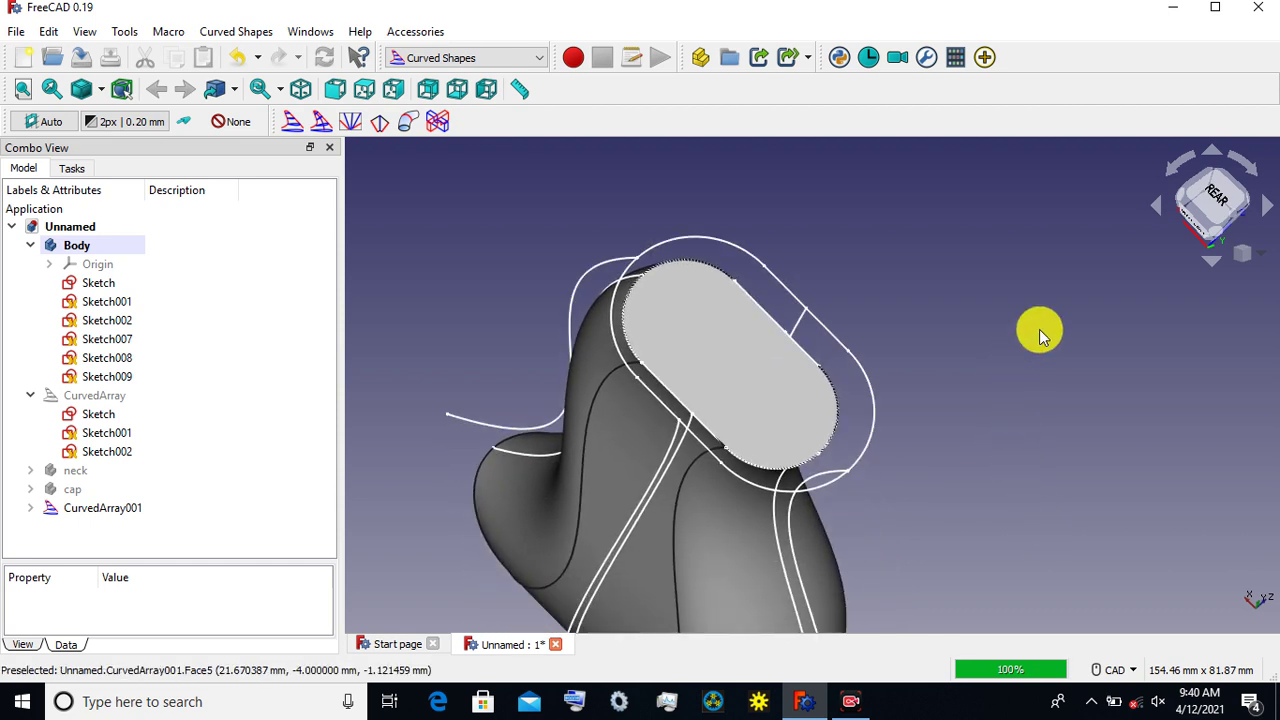
click(1193, 225)
middle_drag(937, 466, 897, 557)
click(1208, 258)
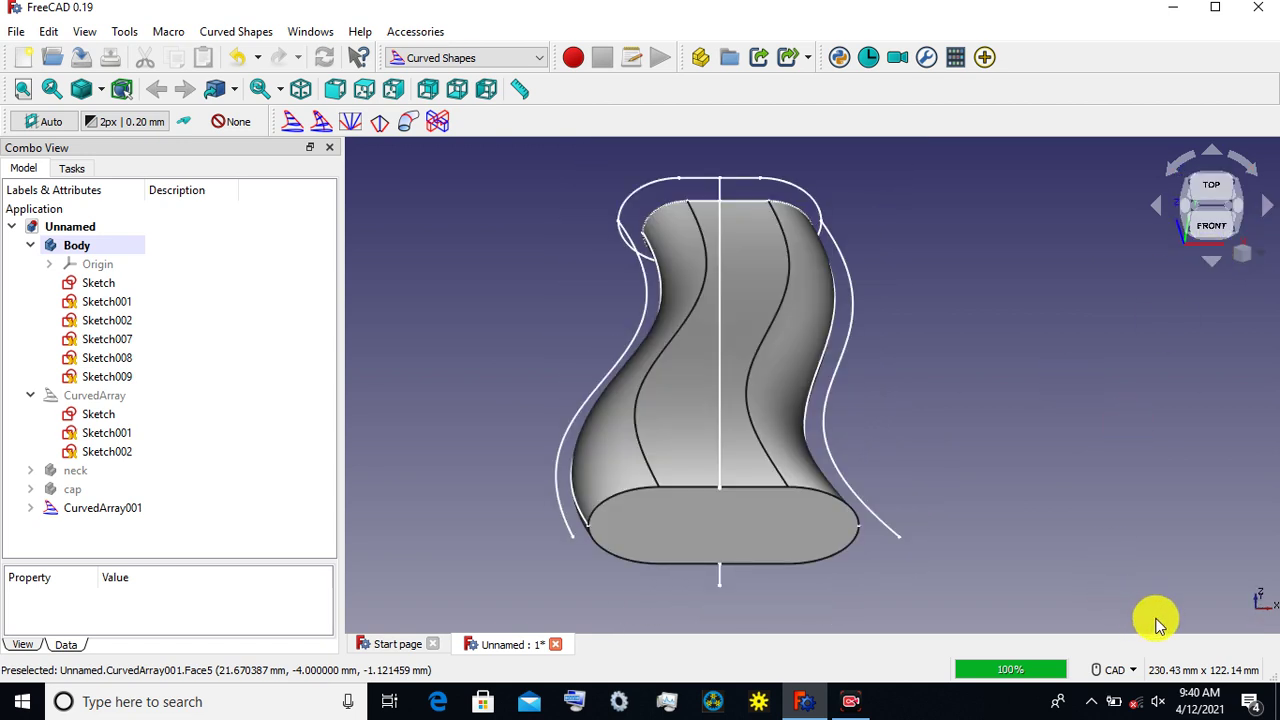
Step: Set the navigation cube to the Top view, tilt to an oblique side, and return
click(1213, 258)
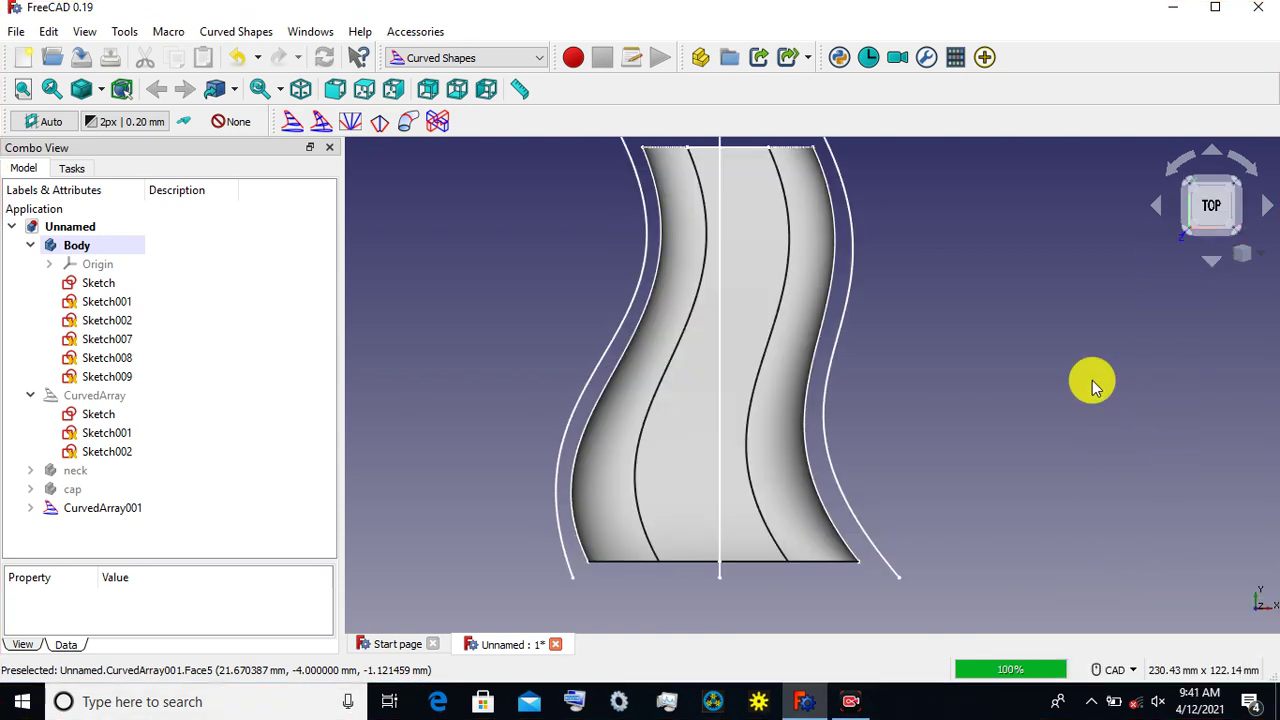
mouse_move(1092, 380)
middle_down()
mouse_move(1071, 400)
mouse_move(1002, 405)
middle_up()
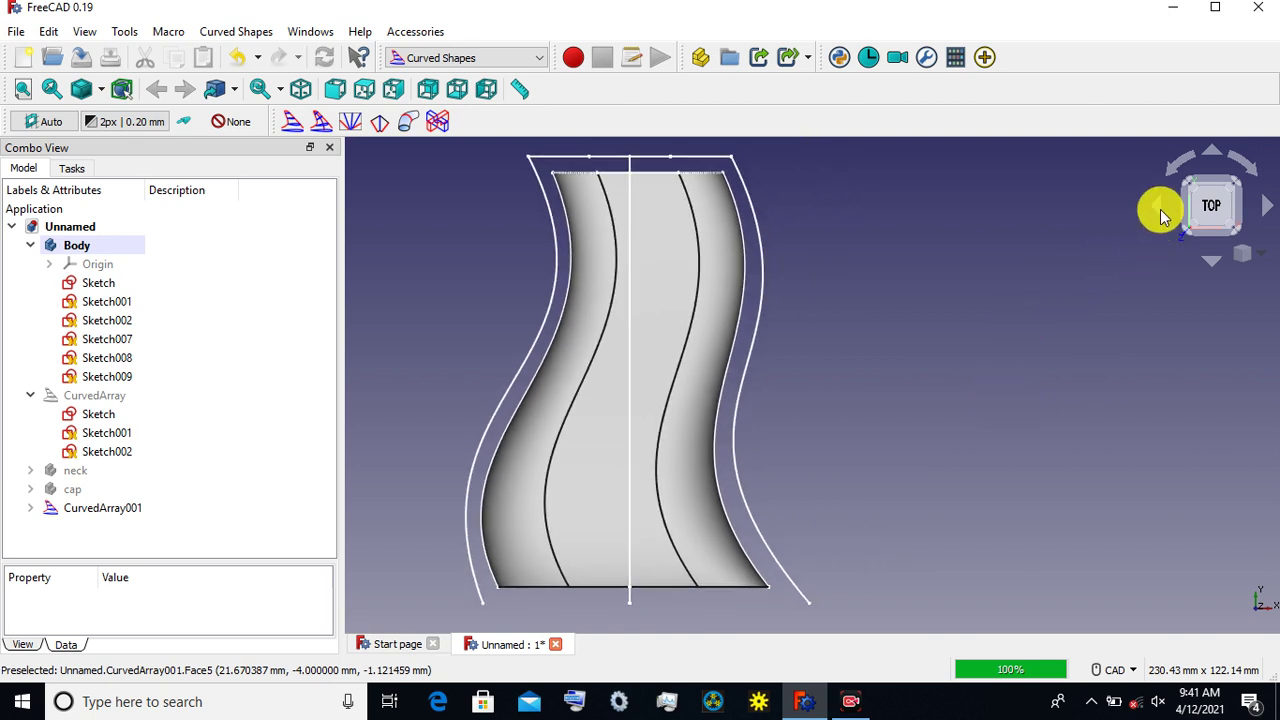
click(1158, 208)
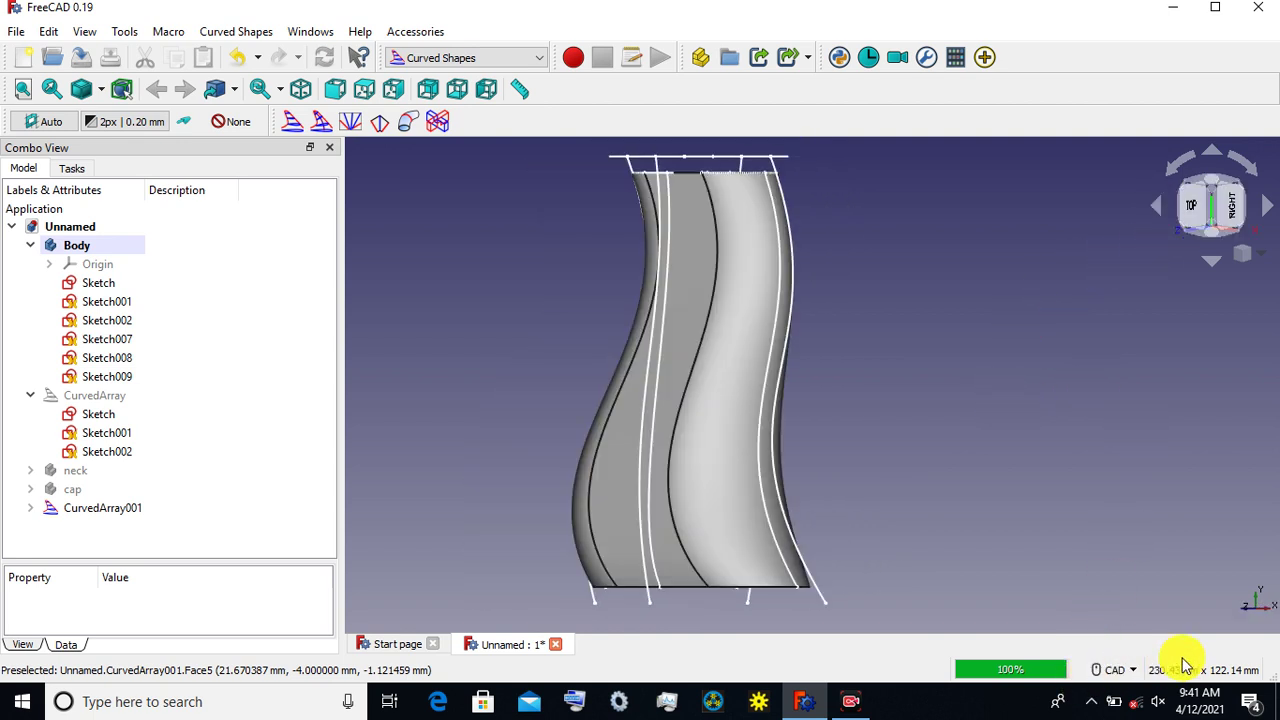
click(1205, 207)
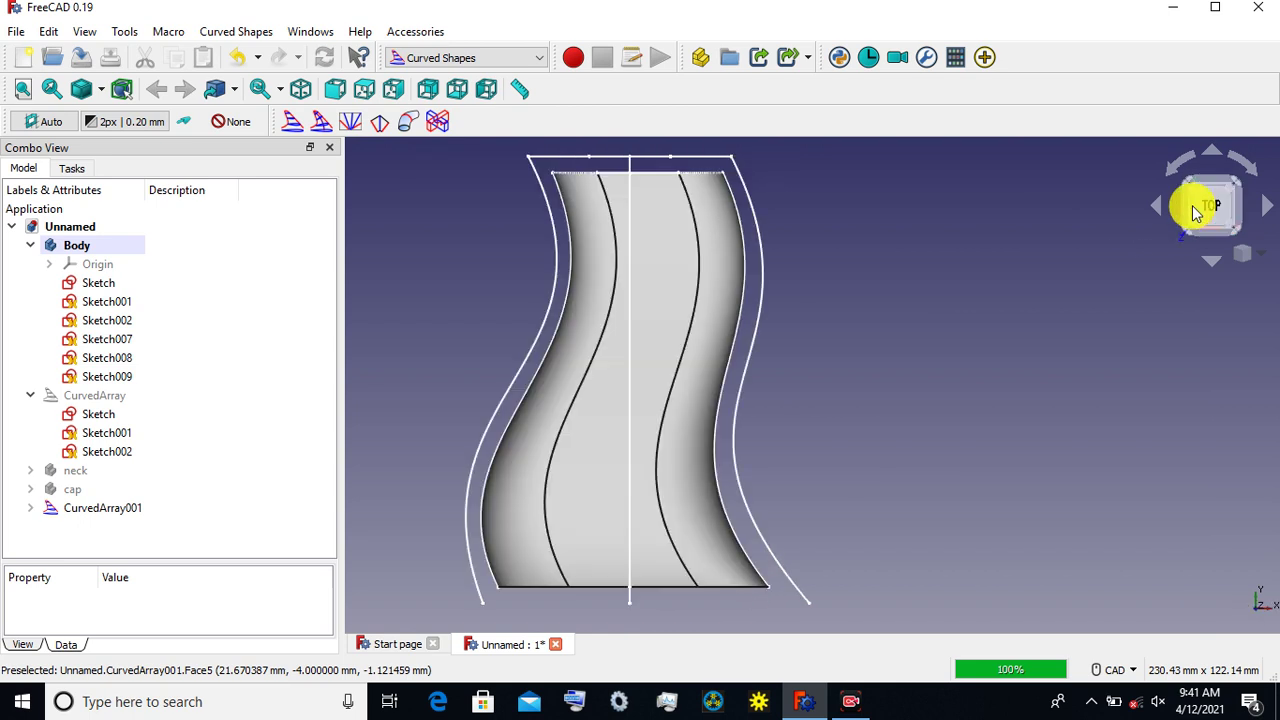
Step: Briefly select CurvedArray, recentre the bottle, and bring up the workbench list
click(117, 398)
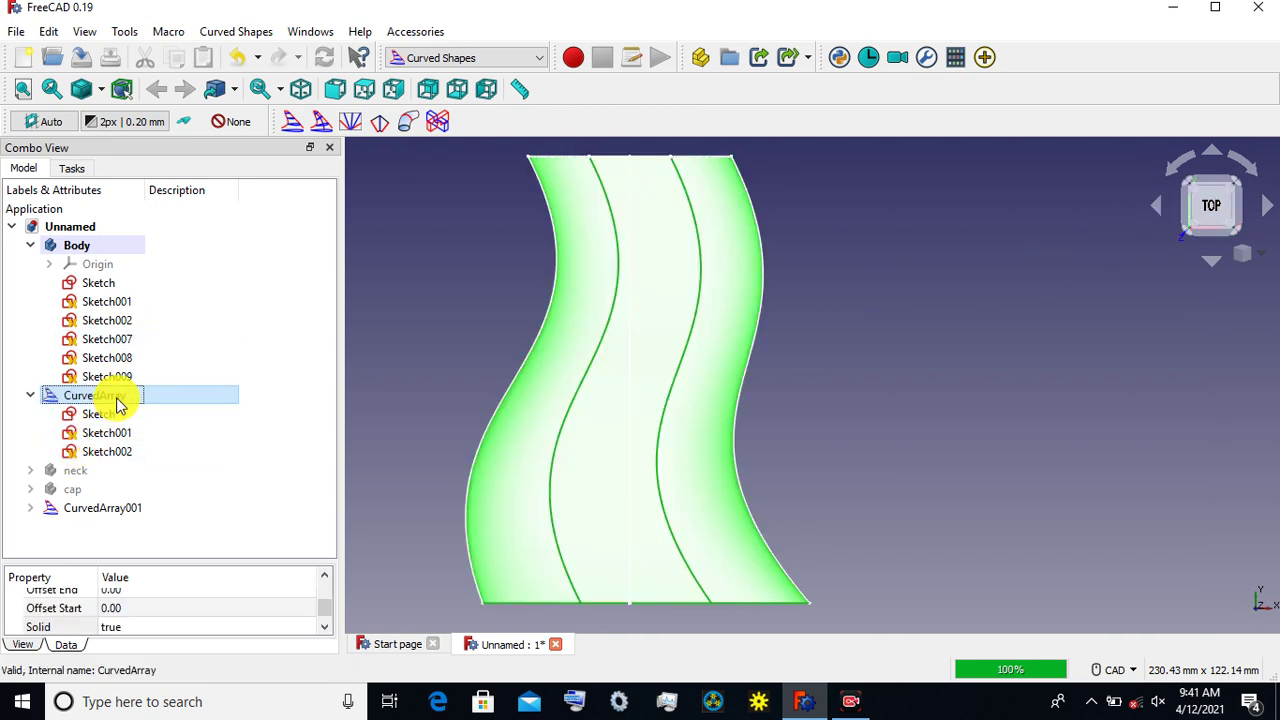
click(448, 302)
scroll(448, 302, down, 1)
middle_drag(457, 306, 455, 358)
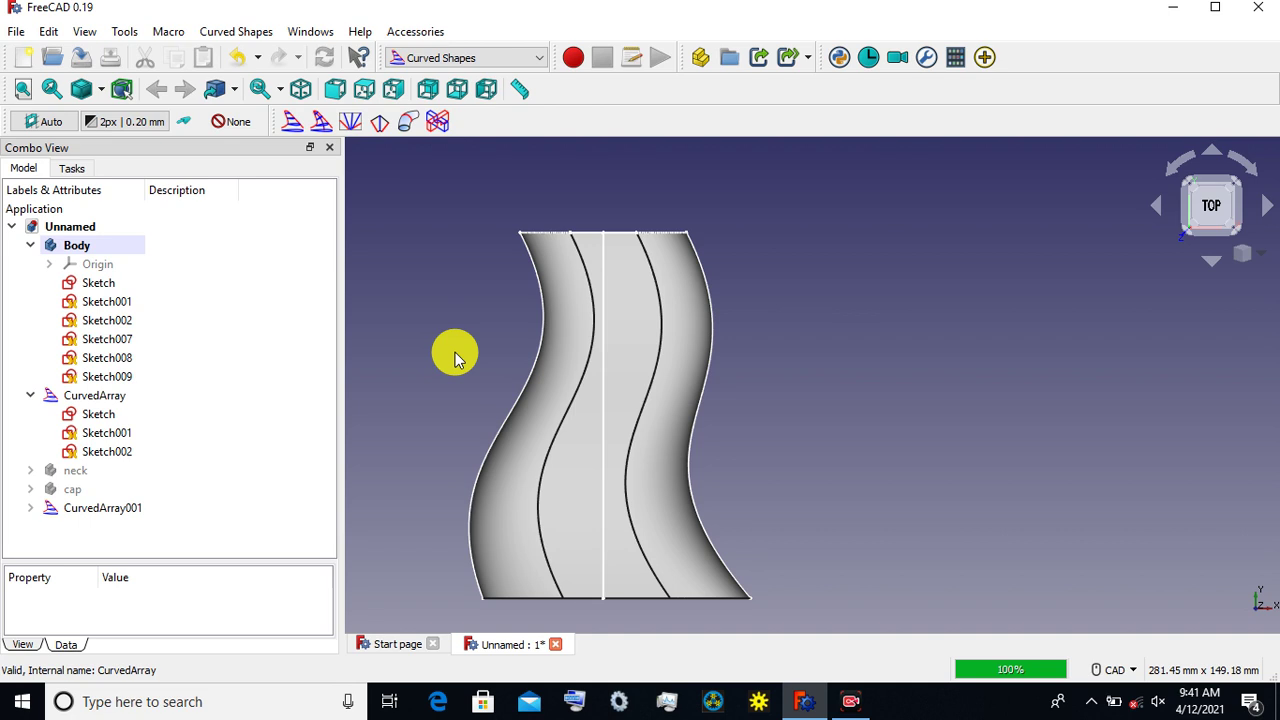
click(469, 57)
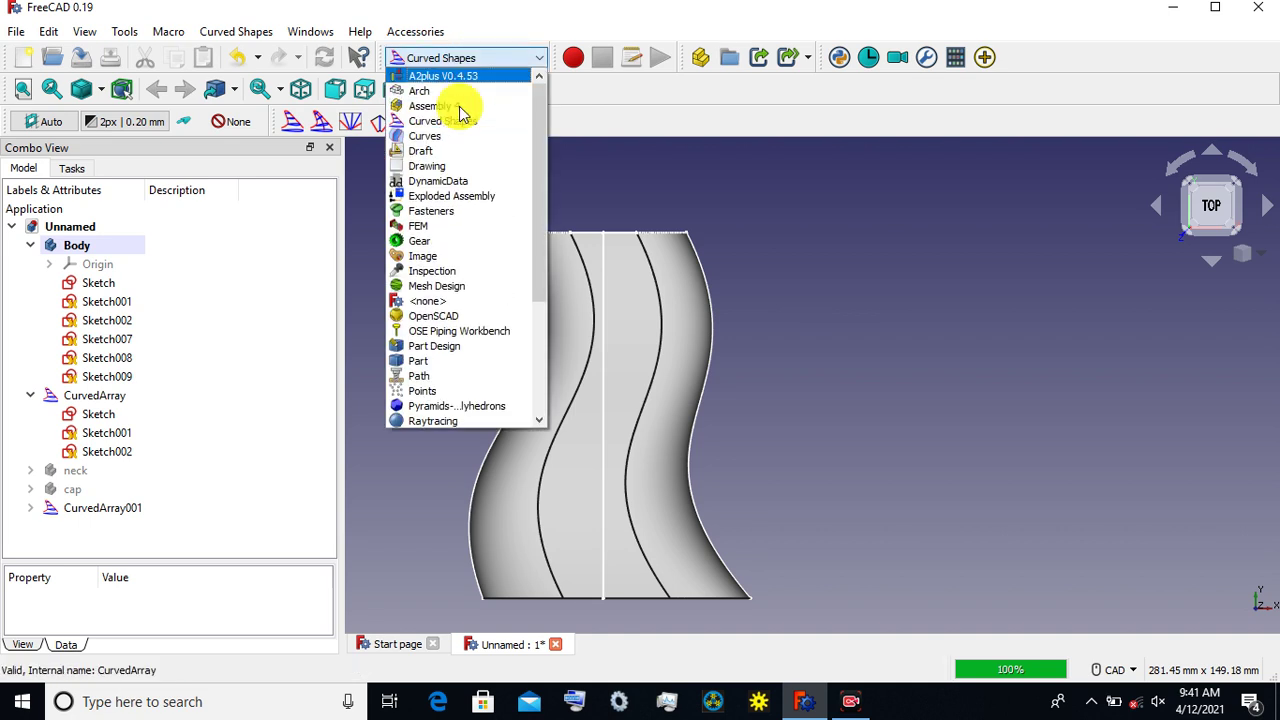
Step: Switch to the Part workbench and expand the Body to reveal its sketches
click(426, 361)
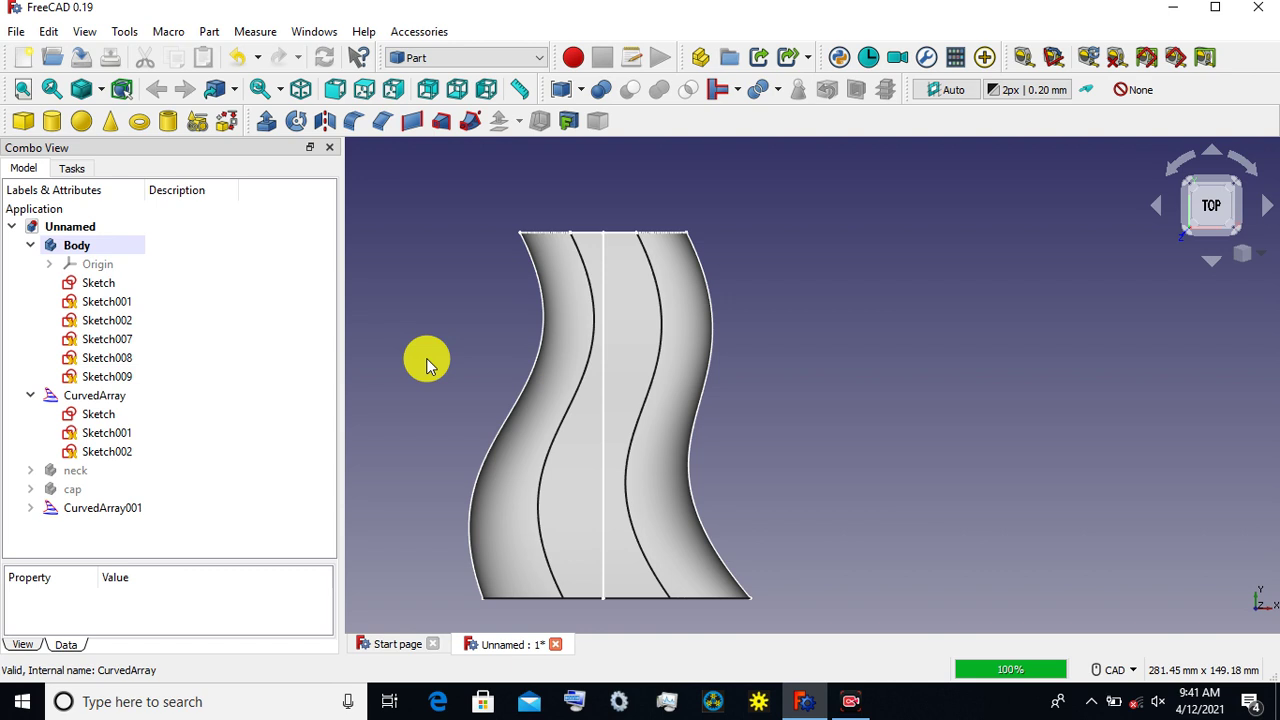
click(80, 245)
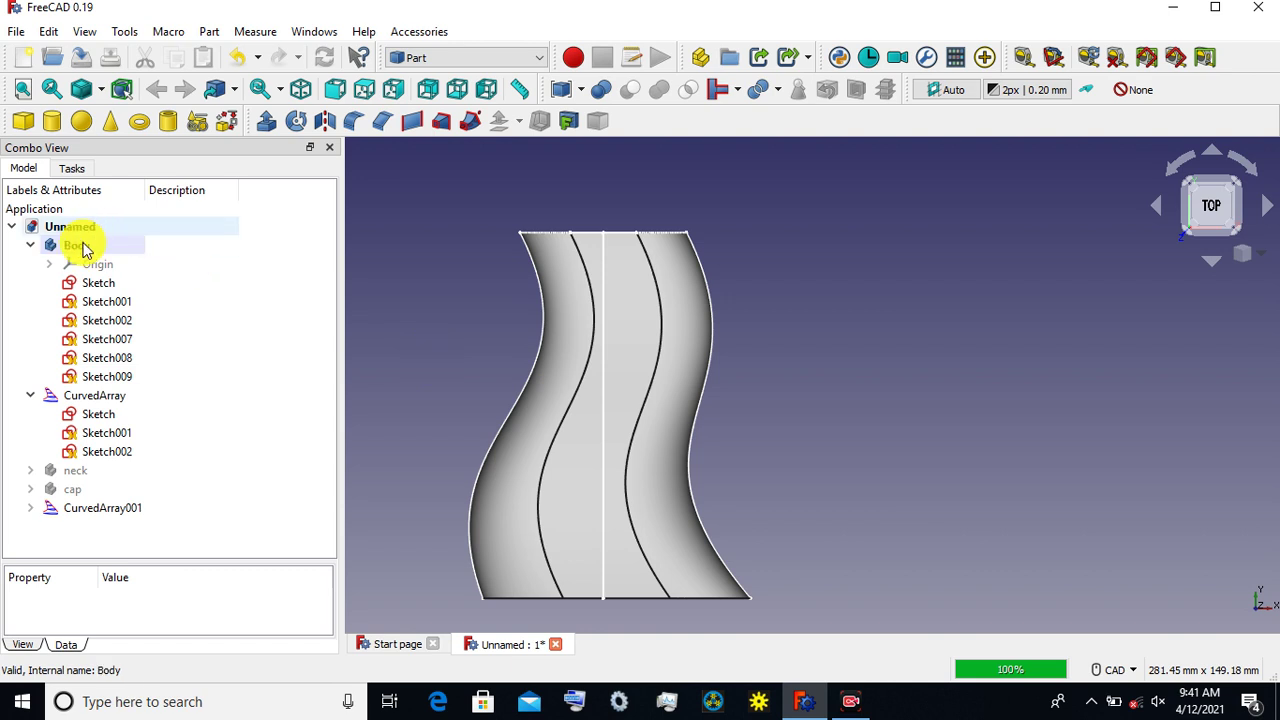
click(30, 245)
click(150, 300)
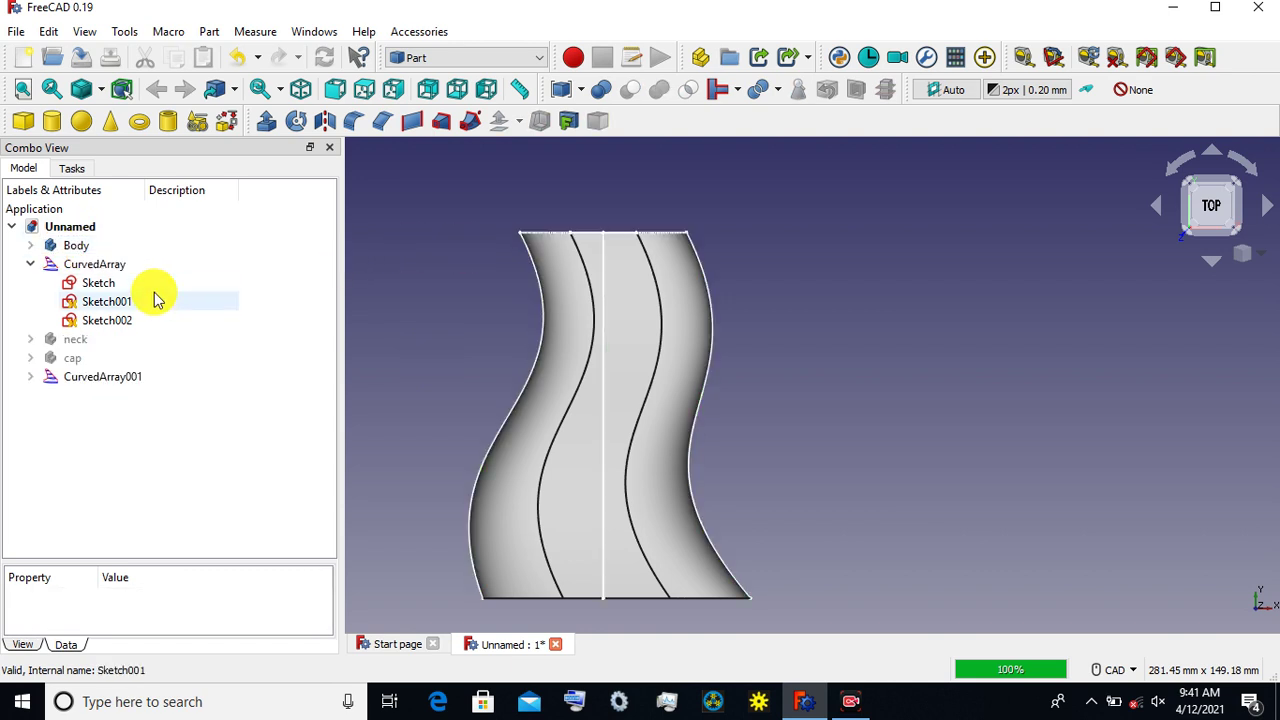
click(120, 284)
click(30, 245)
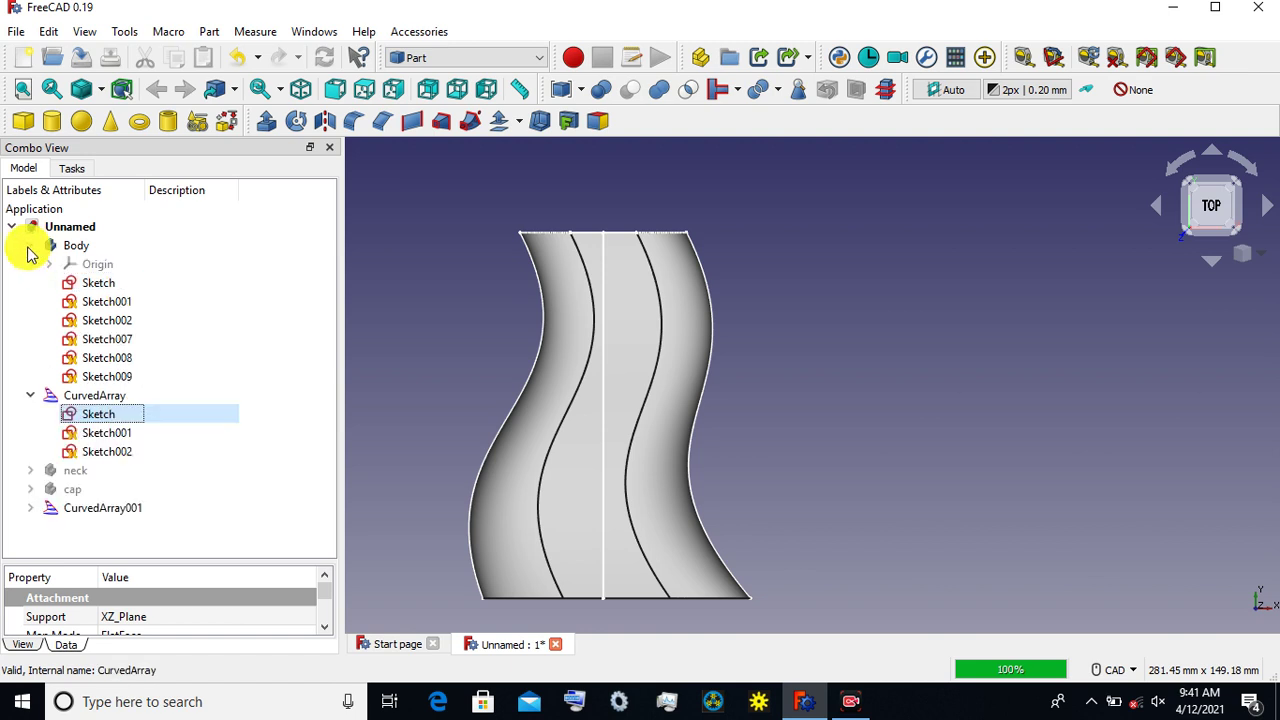
click(420, 294)
Step: Hide each Body sketch, including Sketch001, Sketch008 and Sketch009, with Space
click(120, 283)
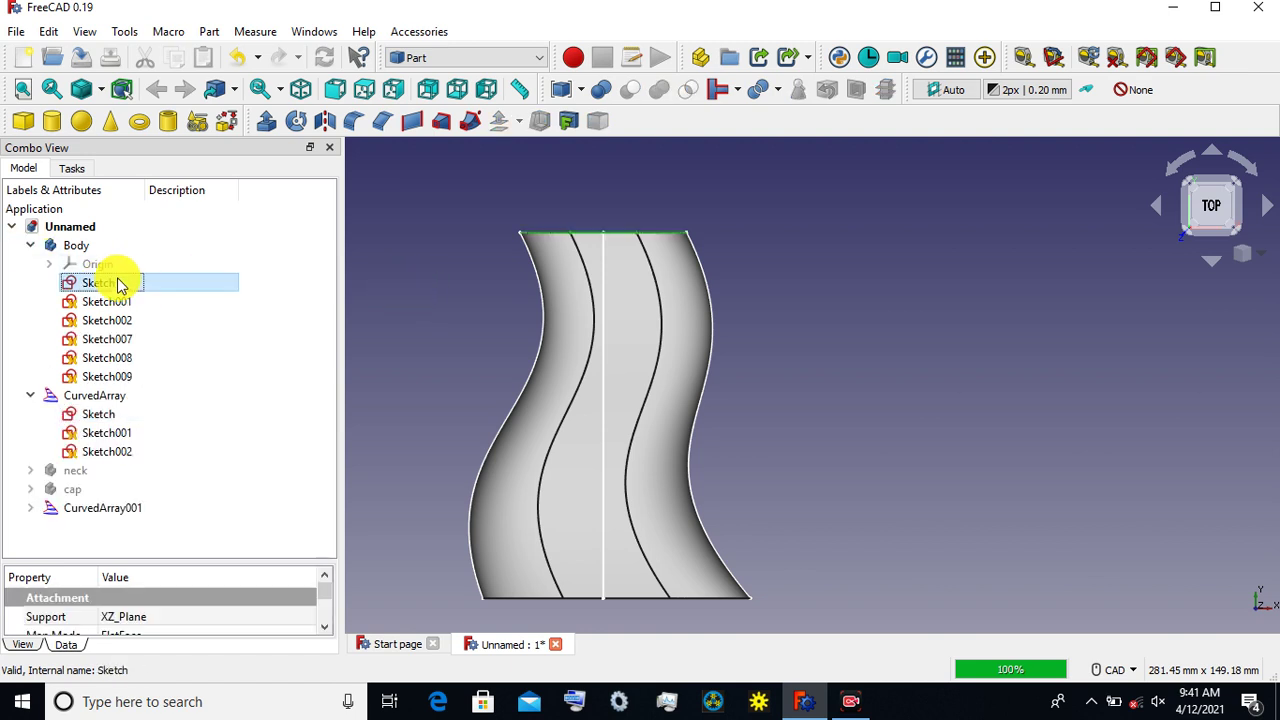
key(space)
click(110, 302)
key(space)
click(107, 320)
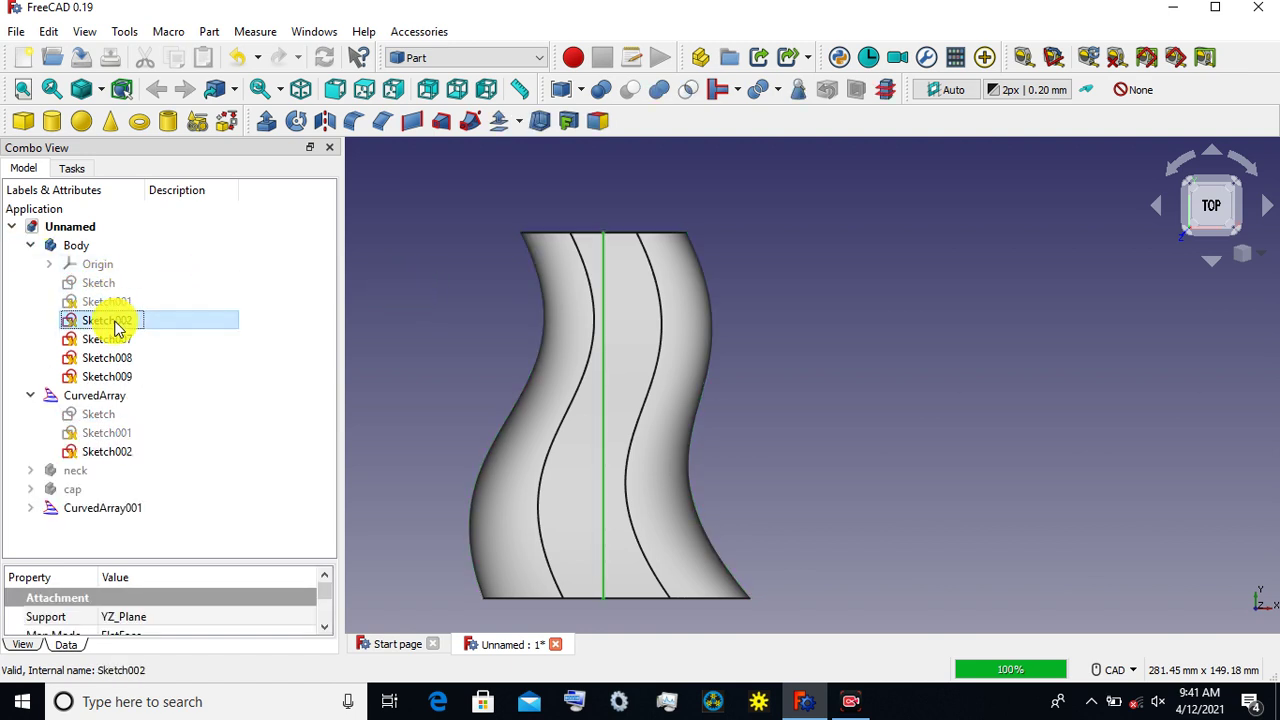
key(space)
click(107, 339)
key(space)
click(107, 358)
key(space)
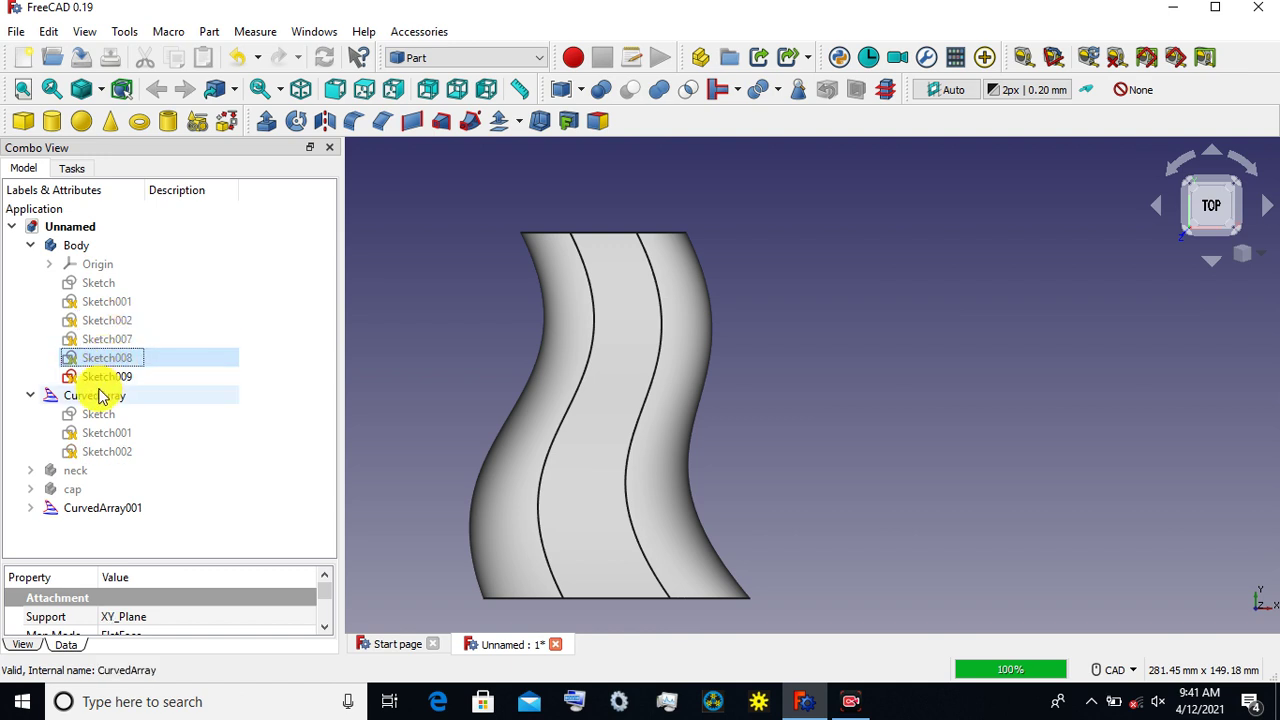
click(104, 377)
key(space)
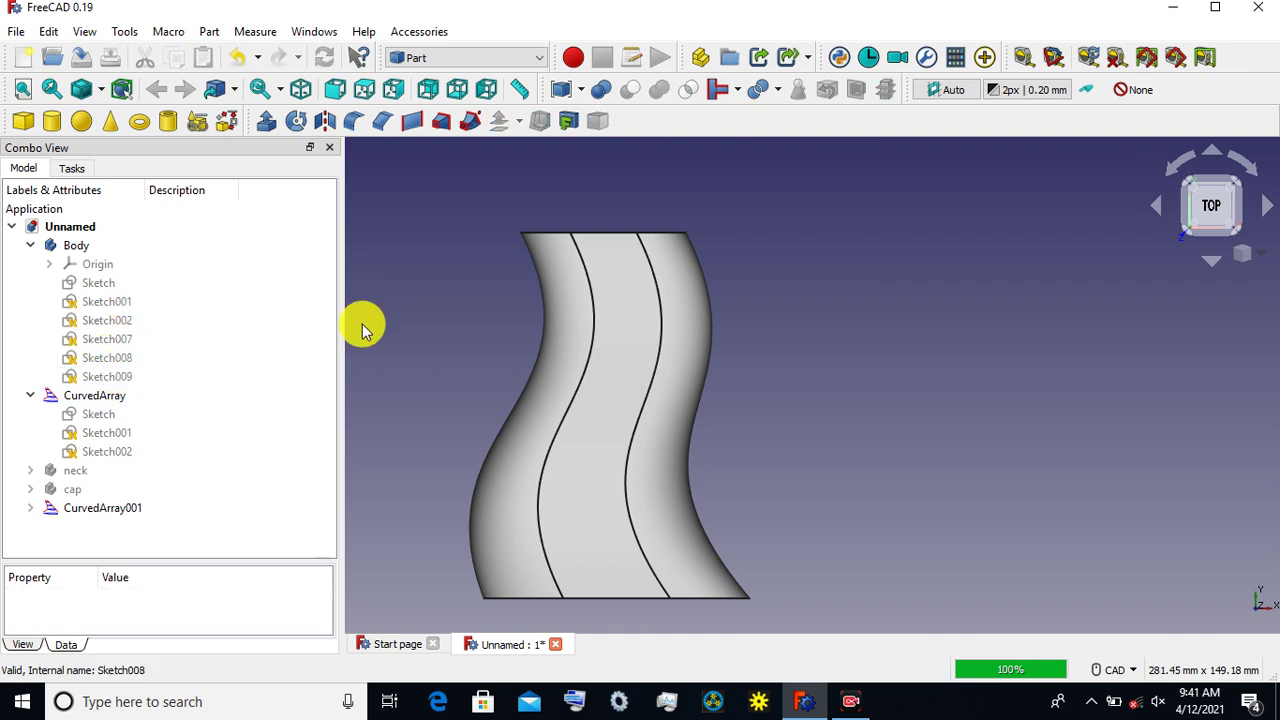
click(112, 398)
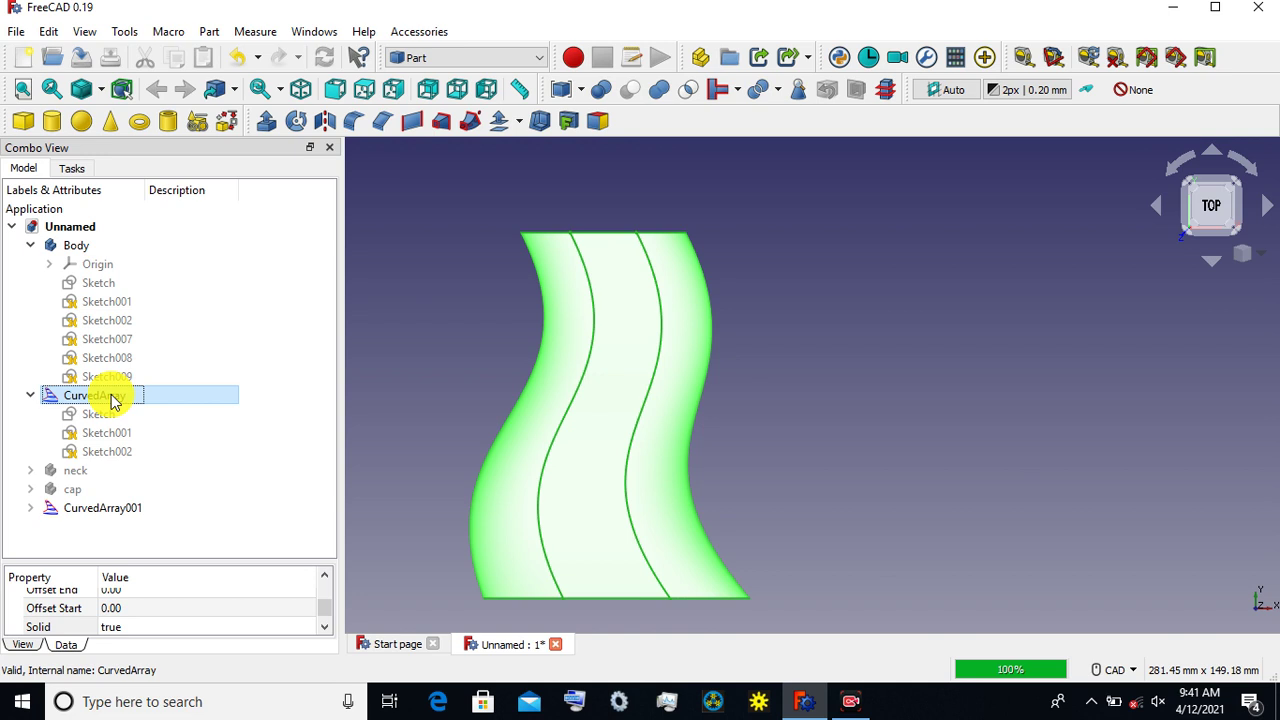
Step: Slice CurvedArray apart using CurvedArray001 via Split > Slice apart
ctrl+click(98, 509)
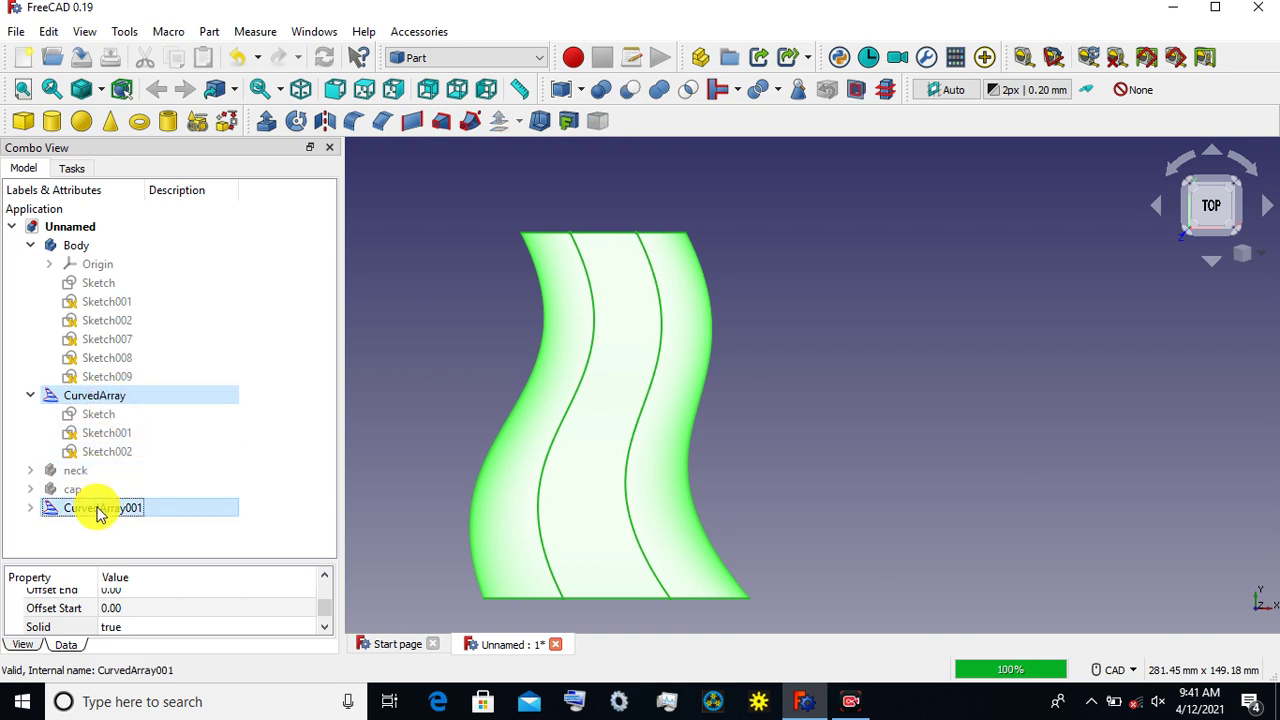
click(779, 91)
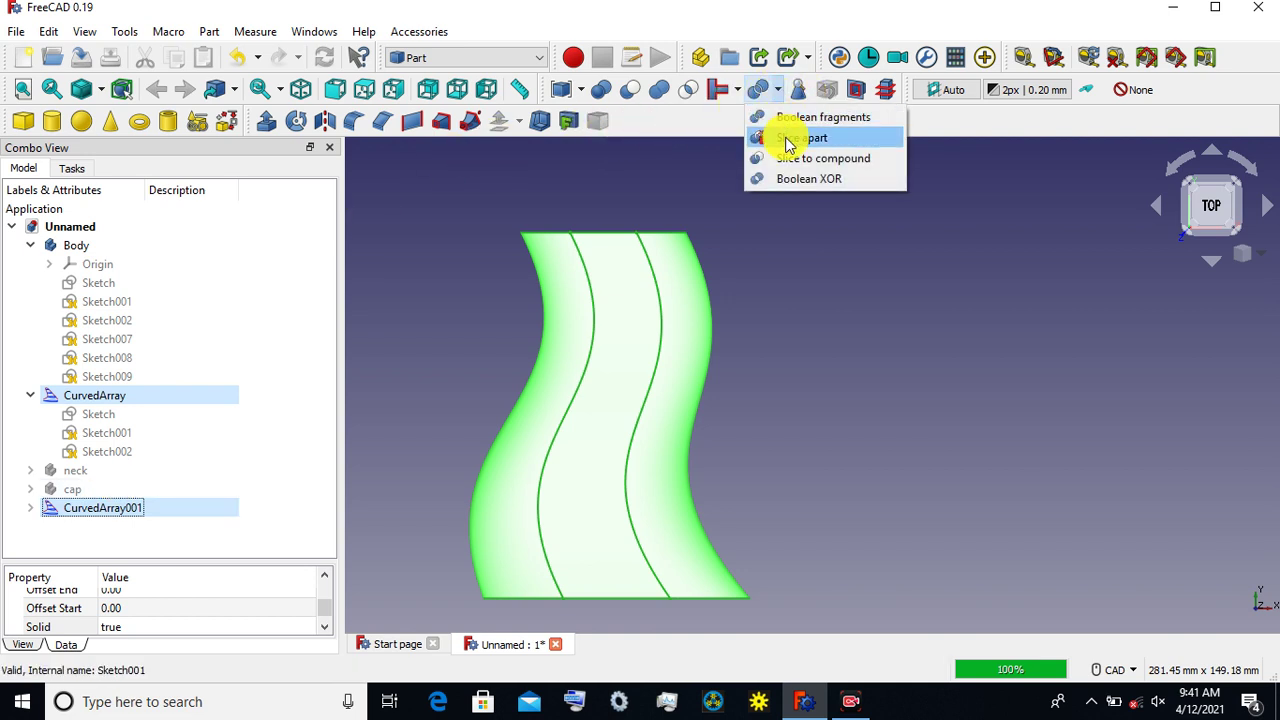
click(790, 140)
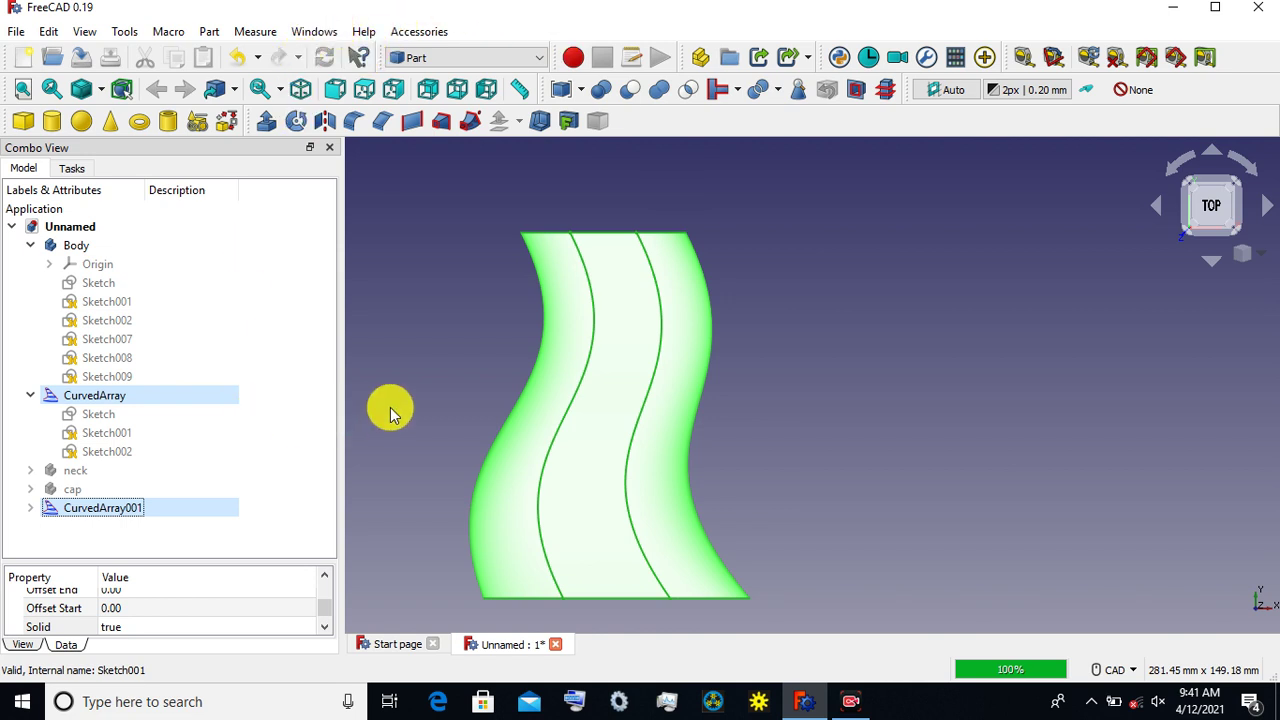
click(255, 30)
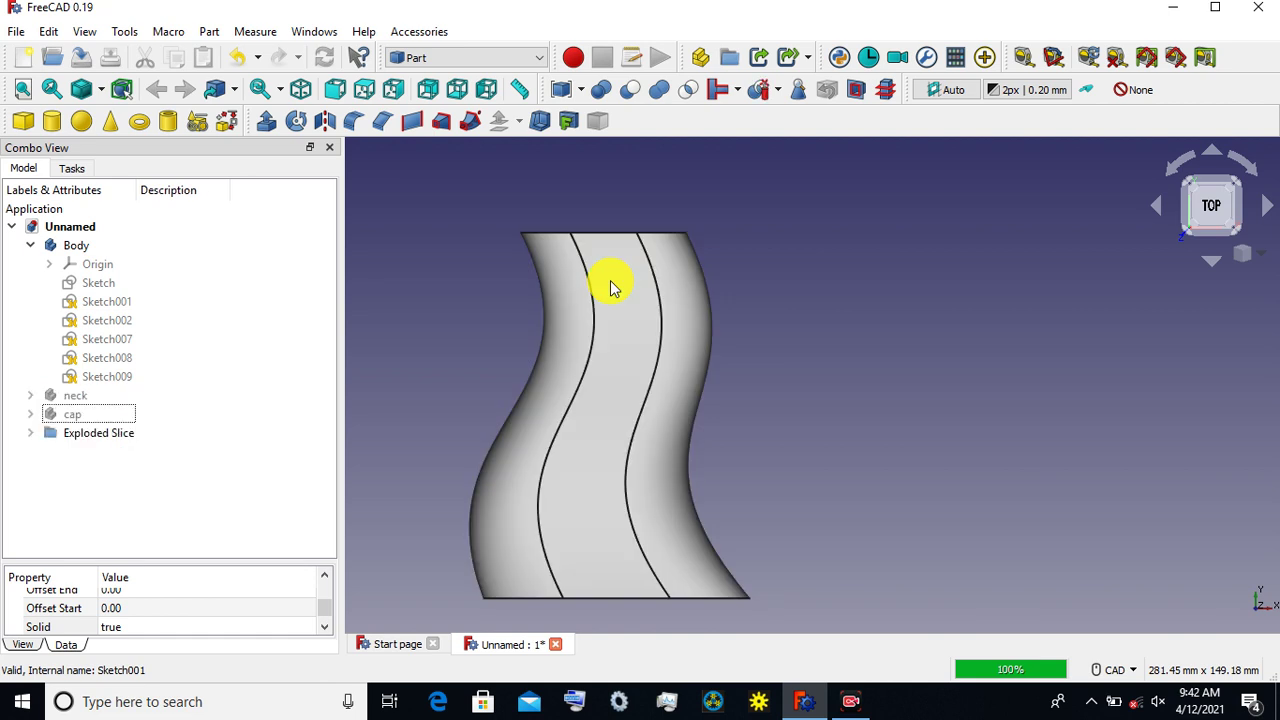
Step: Expand Exploded Slice and toggle Slice.0 and Slice.1 visibility to inspect each alone
click(30, 432)
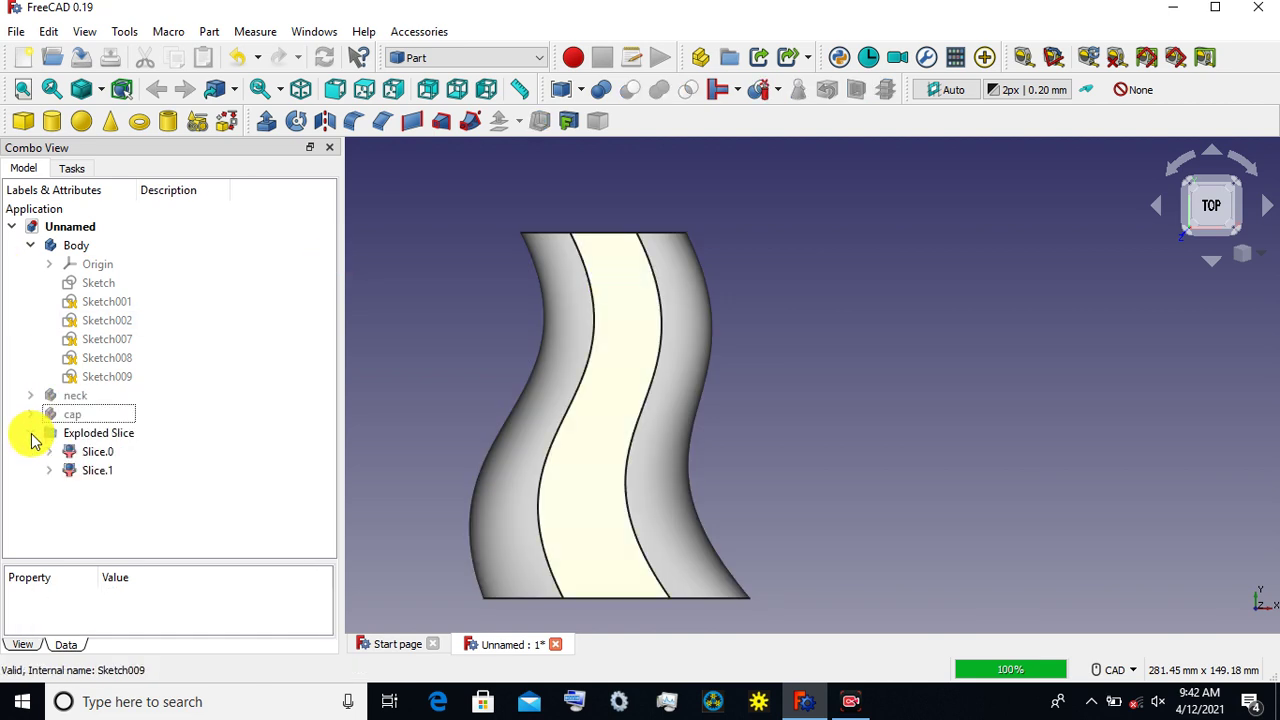
drag(100, 452, 105, 477)
click(105, 471)
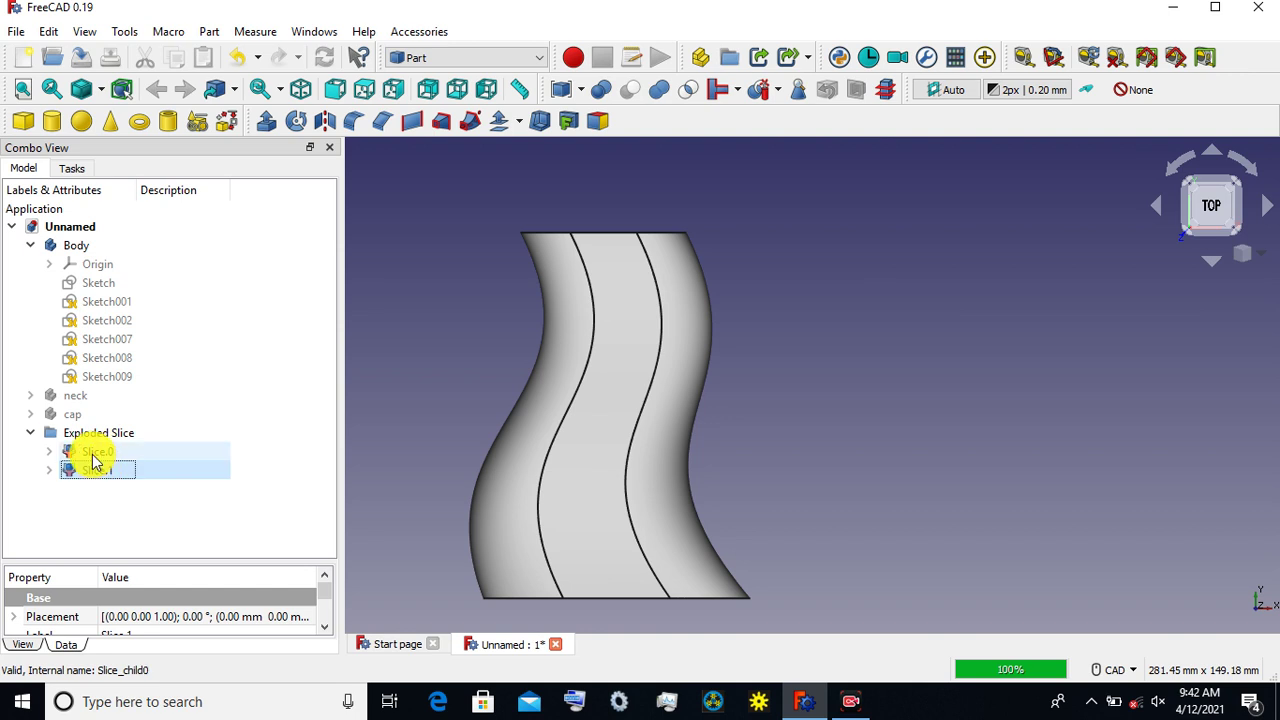
click(95, 455)
key(space)
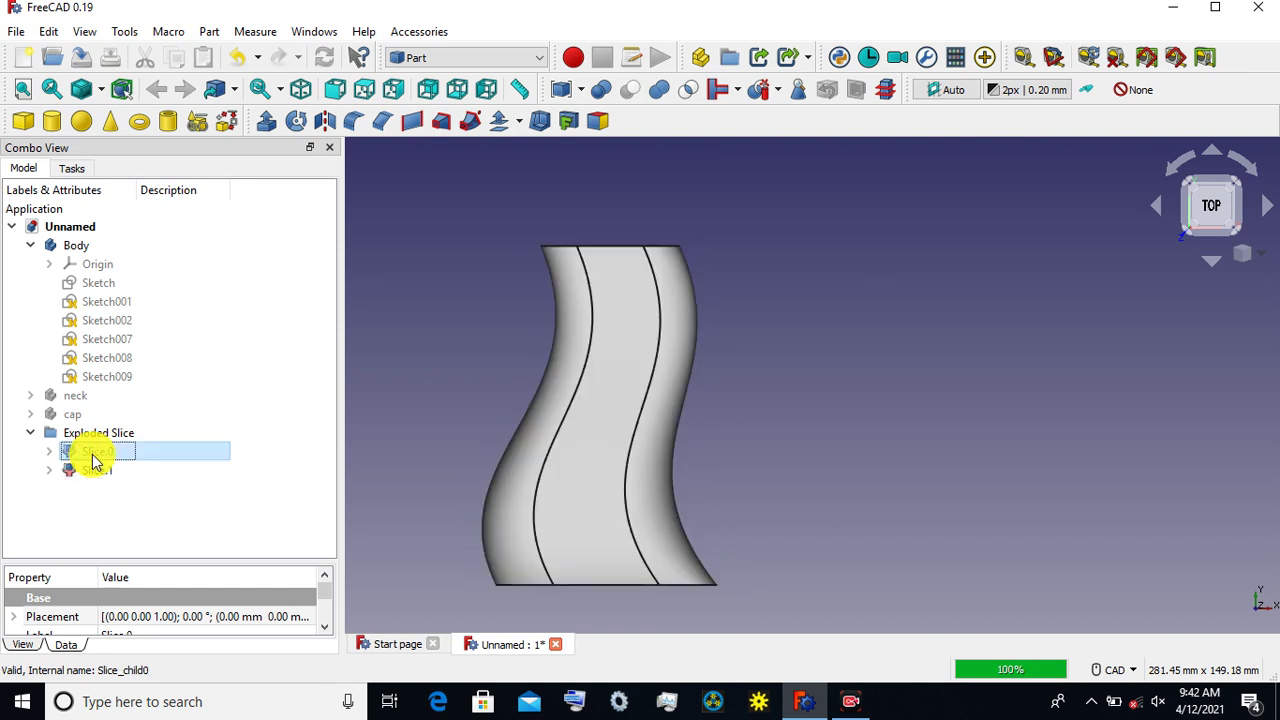
click(93, 470)
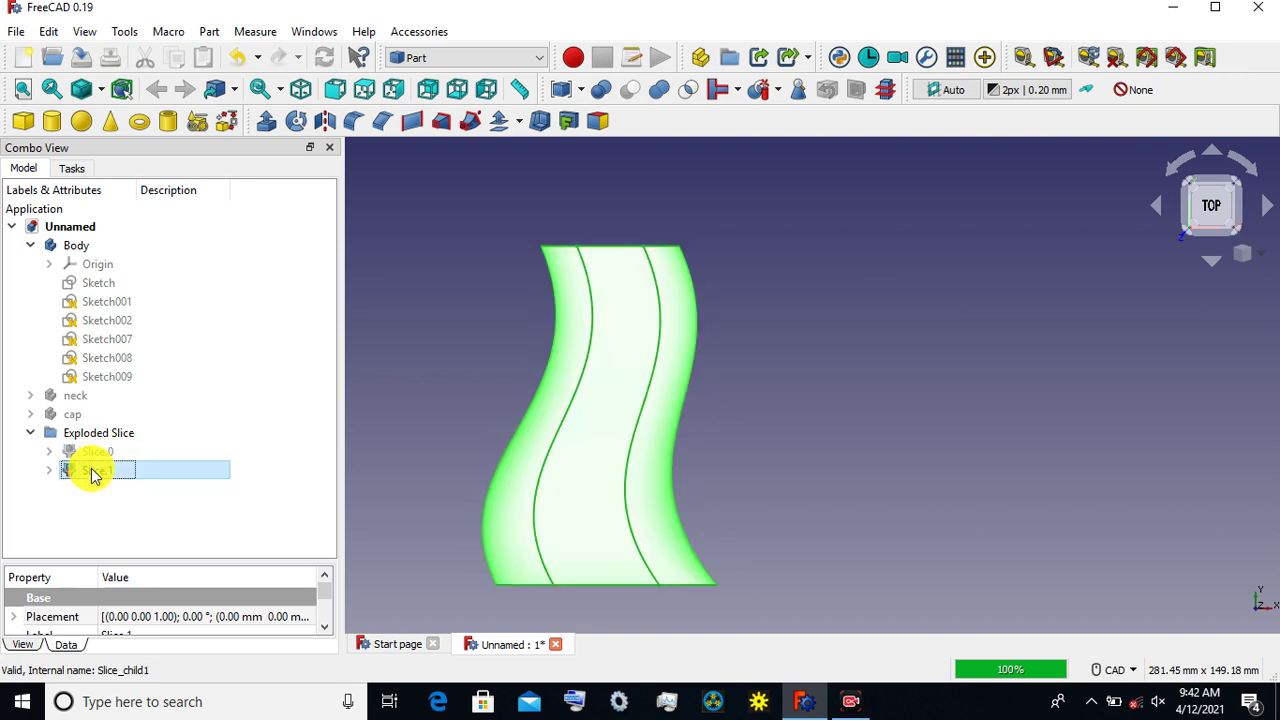
key(space)
key(space)
click(93, 456)
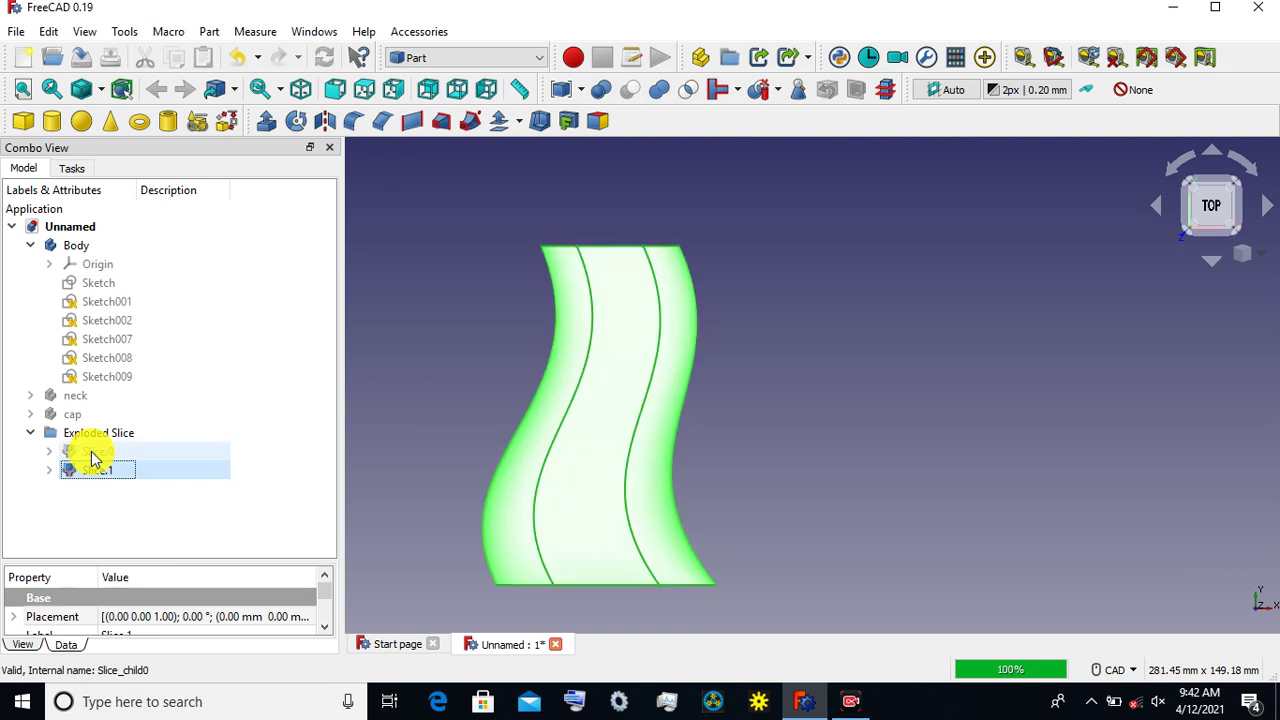
key(space)
Step: Clear the selection, adjust the zoom, and bring up the Edit menu
click(407, 396)
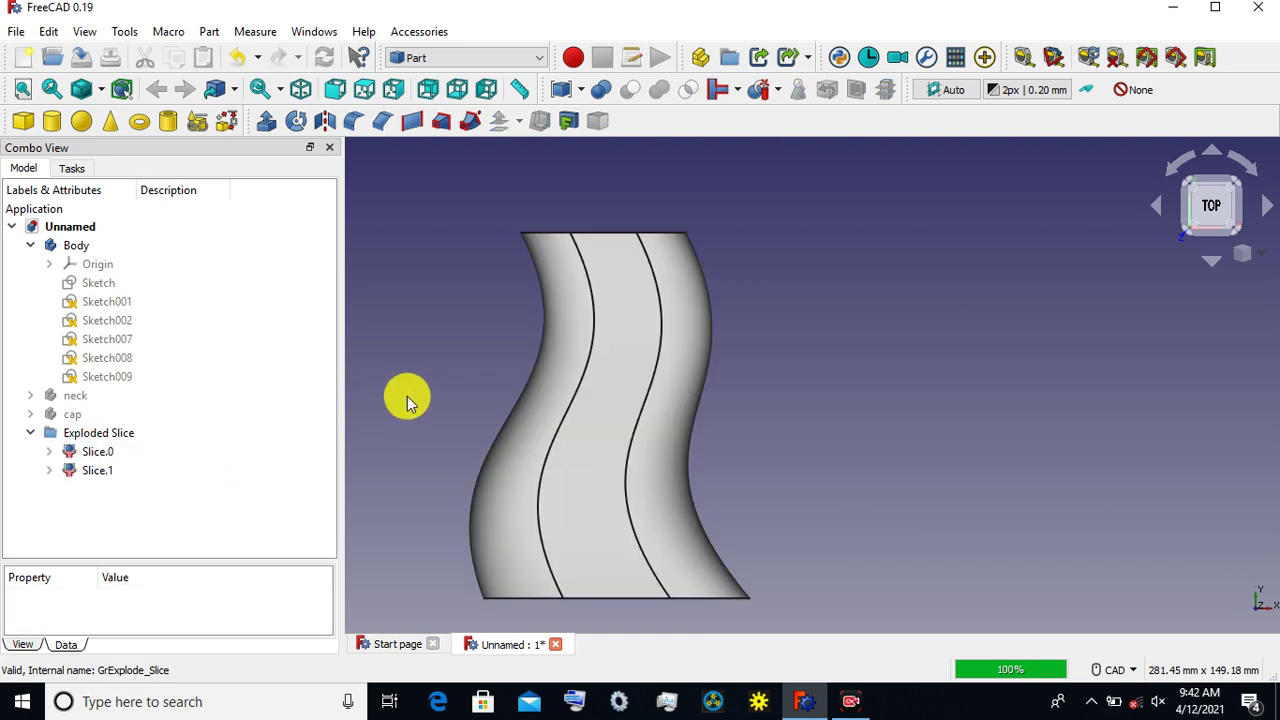
scroll(435, 367, up, 1)
scroll(435, 367, down, 1)
click(52, 33)
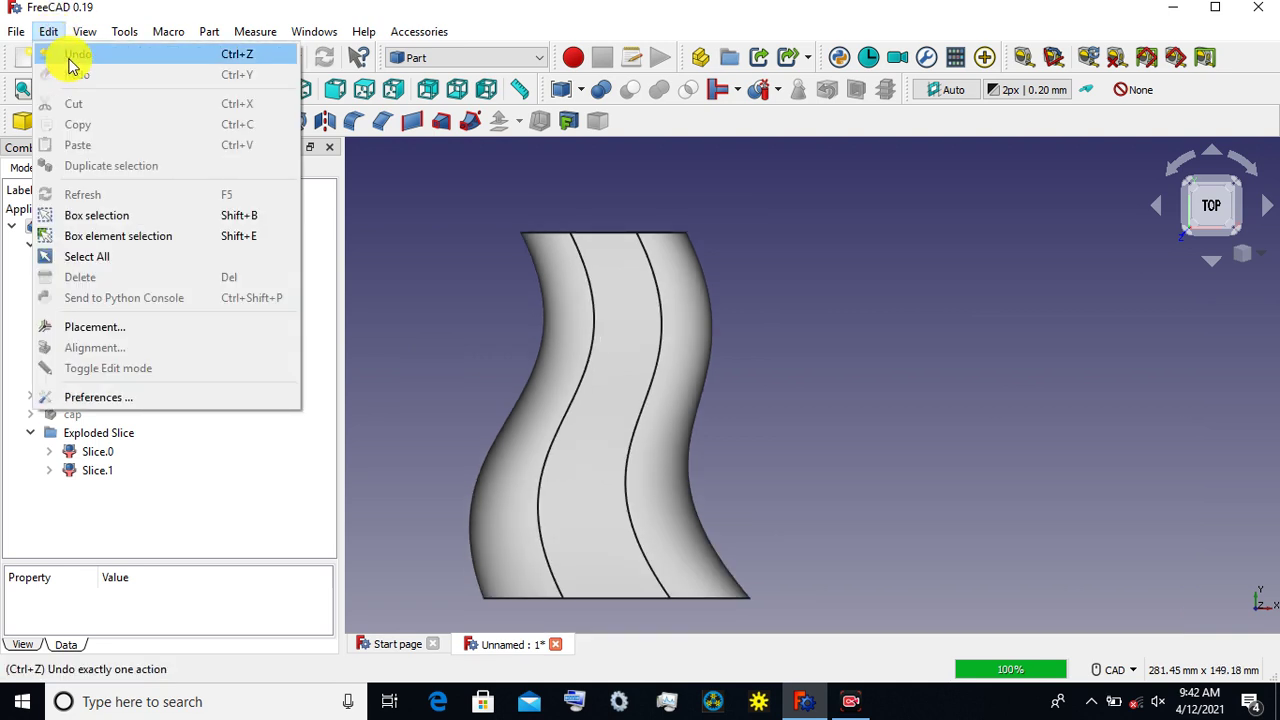
Step: Undo the slice, then zoom out and pan the bottle right and down
click(69, 57)
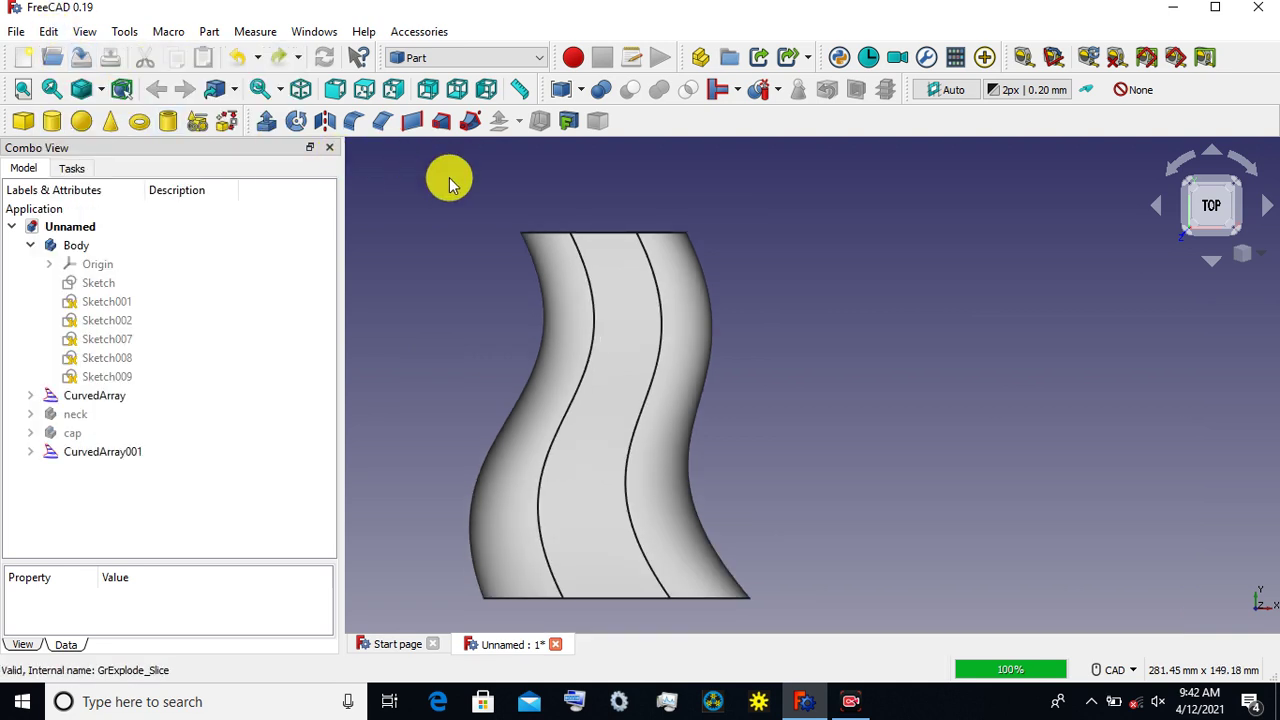
scroll(449, 177, down, 1)
middle_drag(483, 206, 566, 286)
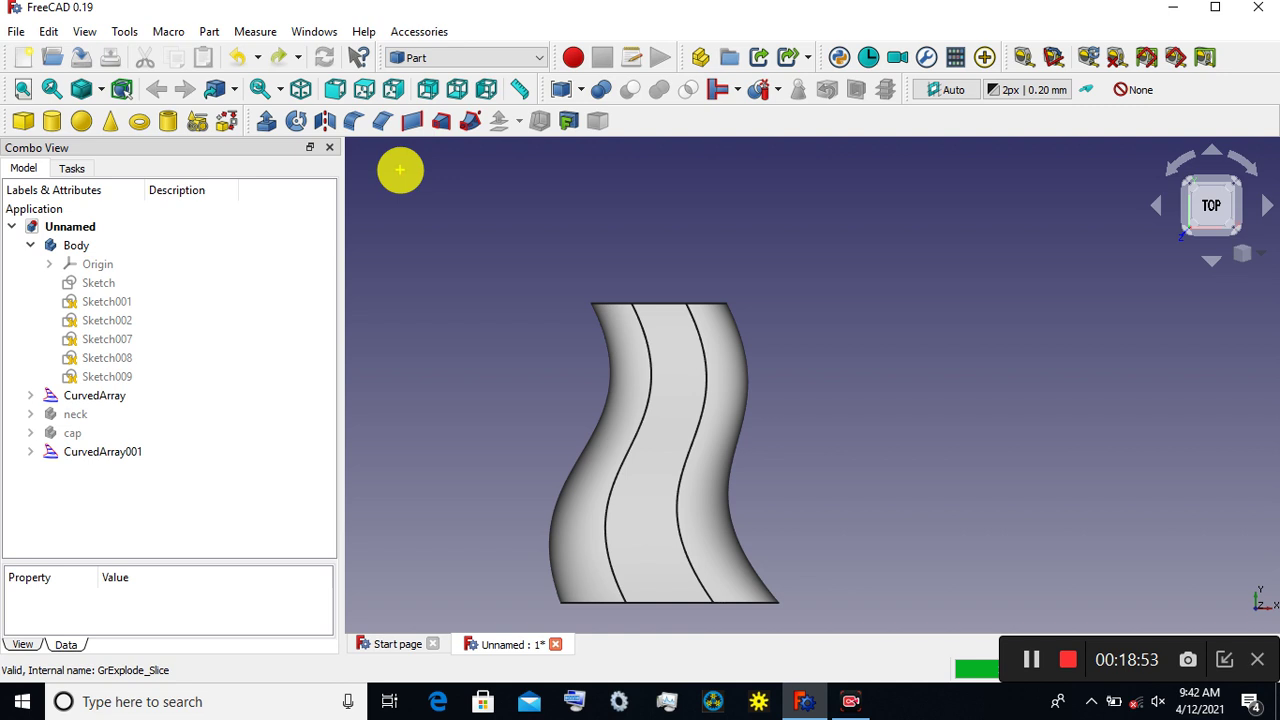
click(400, 170)
text(using slice apart )
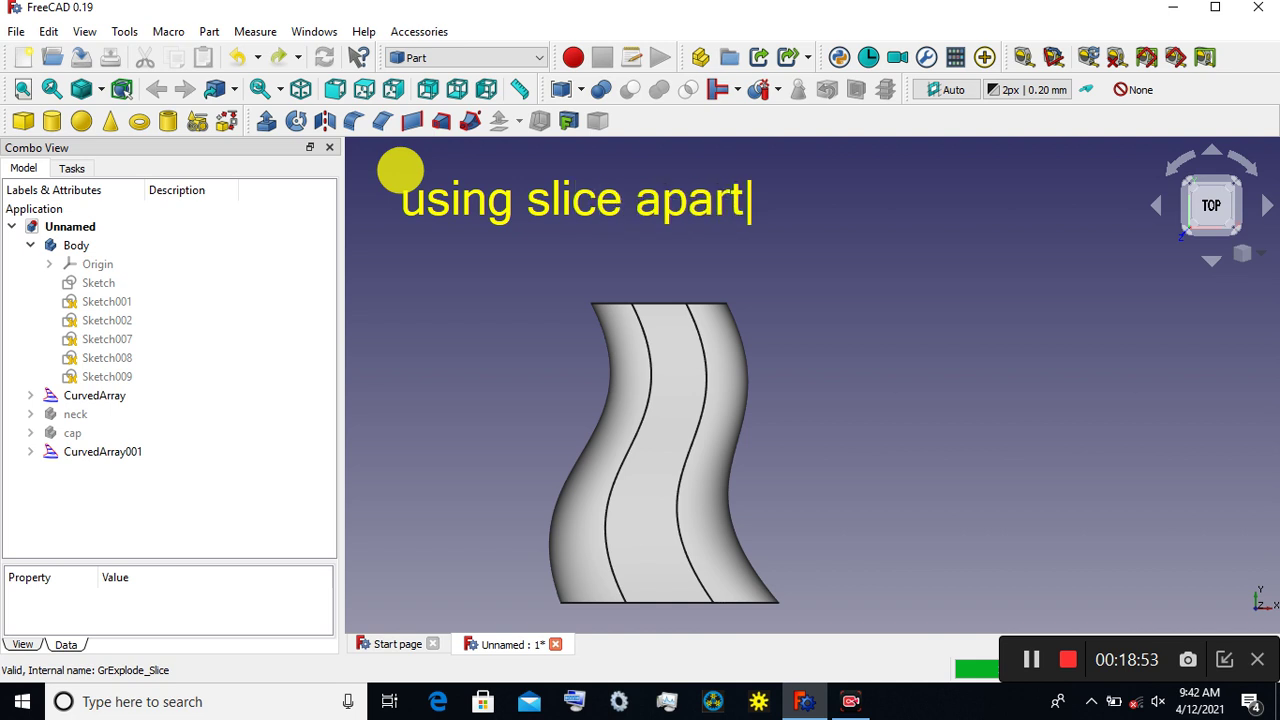
text(tool we are going to creat)
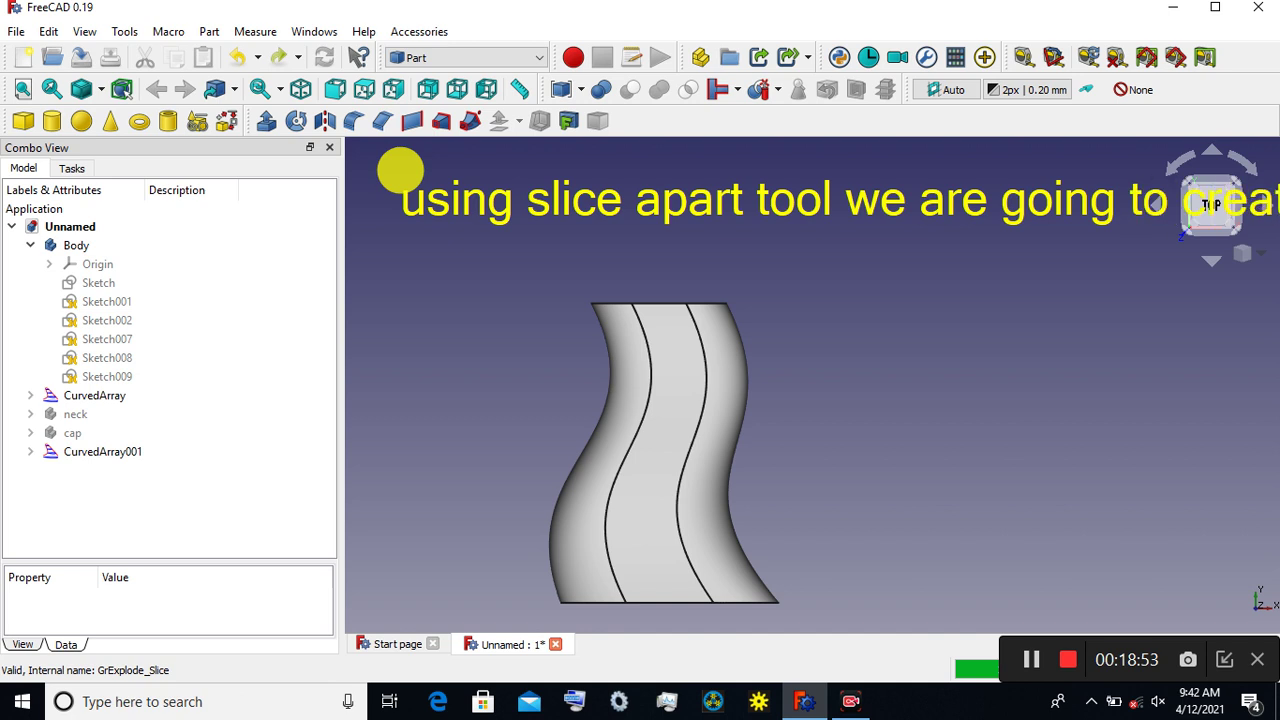
key(BackSpace)
key(BackSpace)
key(BackSpace)
key(BackSpace)
key(BackSpace)
key(BackSpace)
key(BackSpace)
key(BackSpace)
key(Return)
text(to )
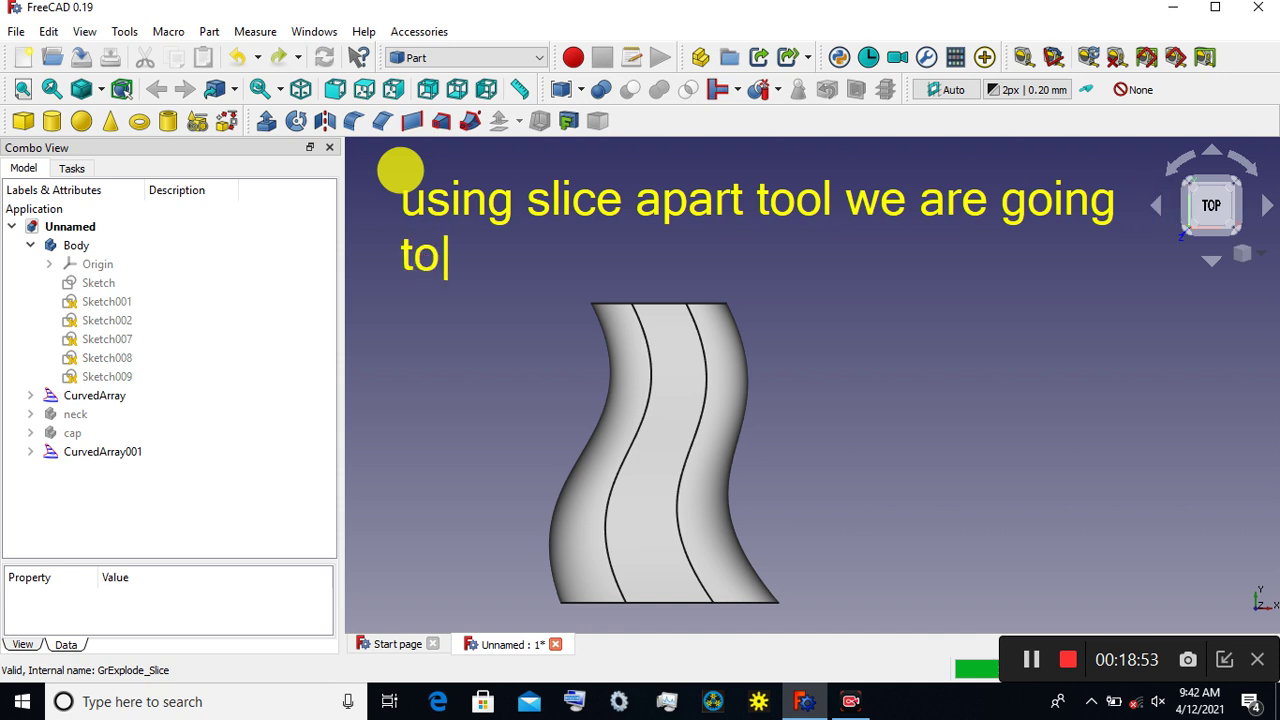
text(create)
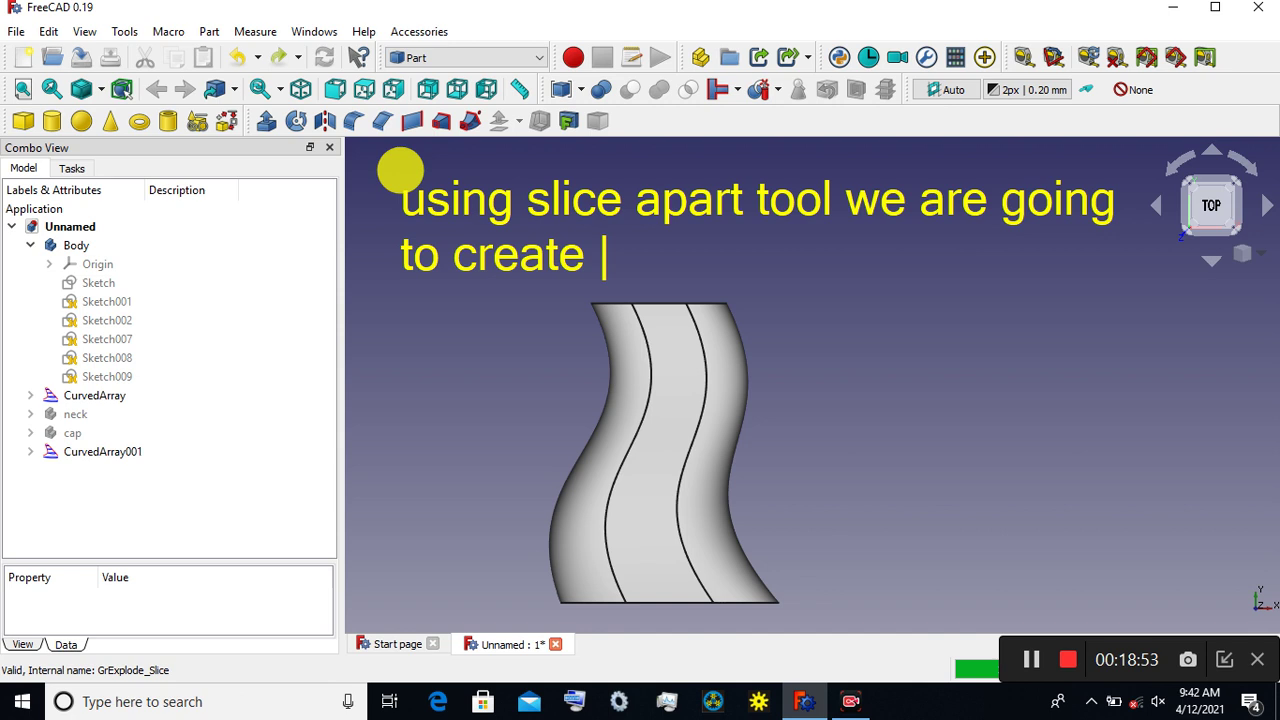
text( inn)
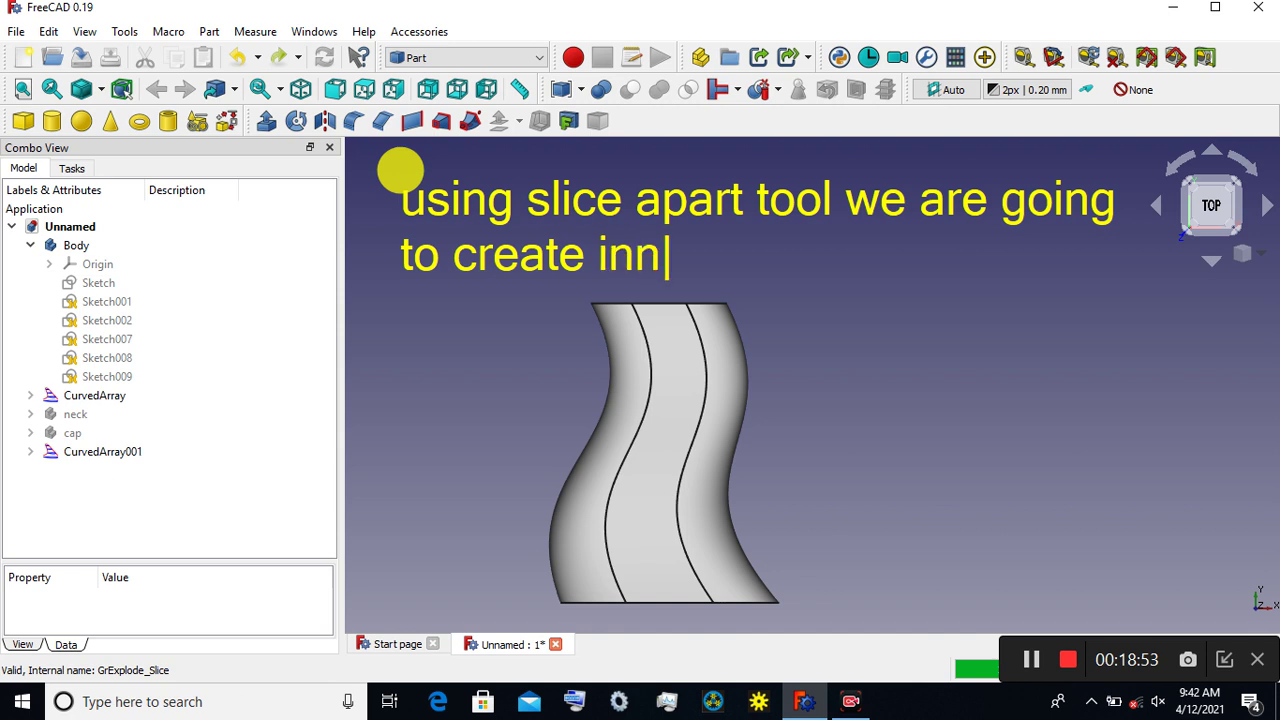
text(er part)
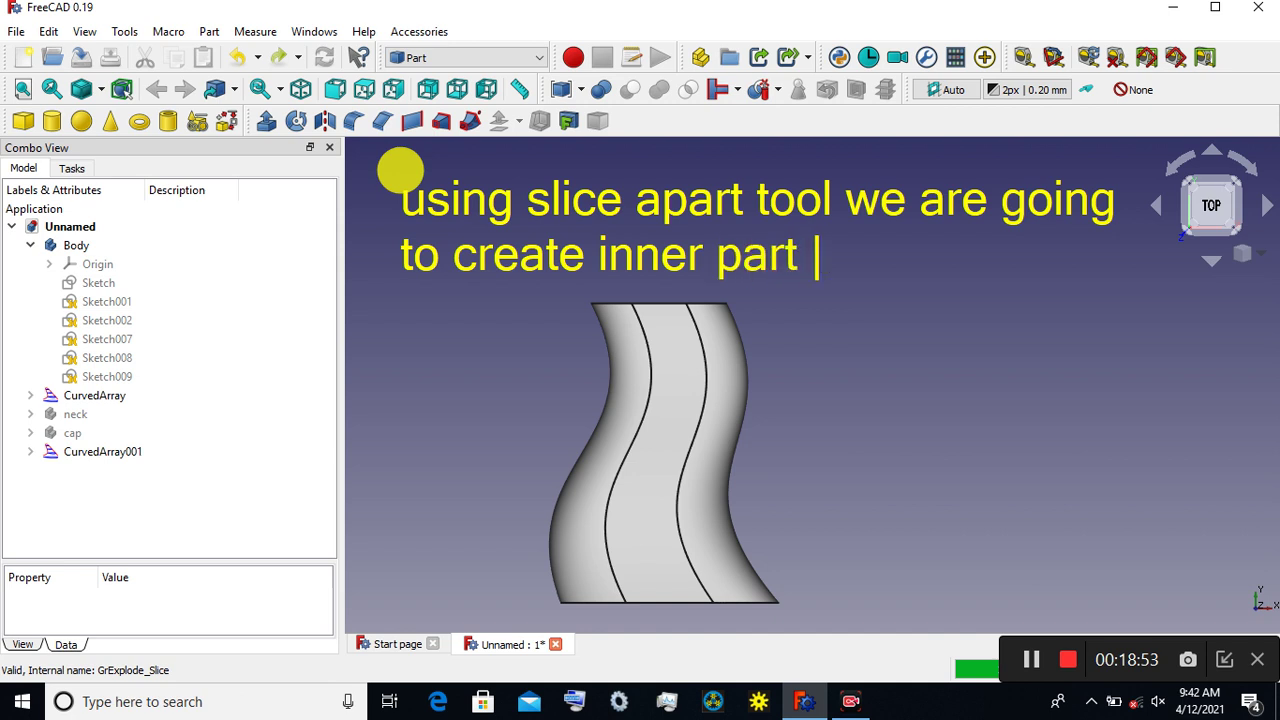
text( (hole) in)
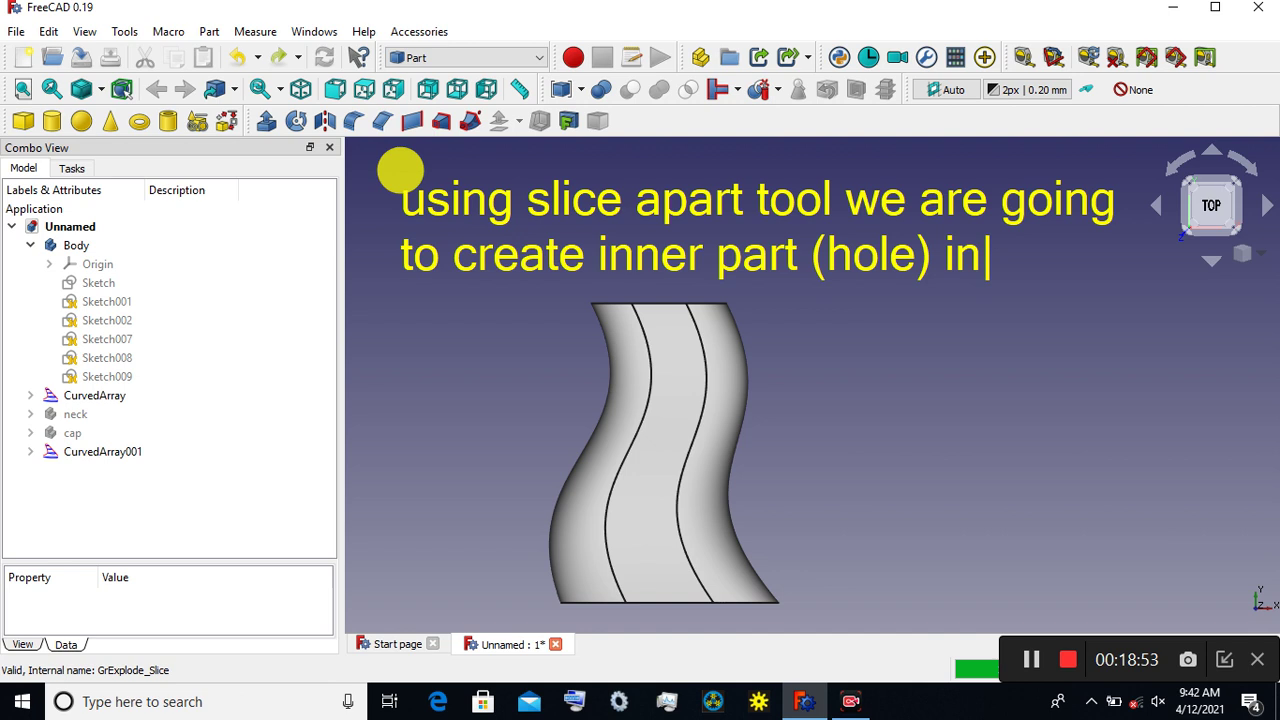
key(BackSpace)
key(BackSpace)
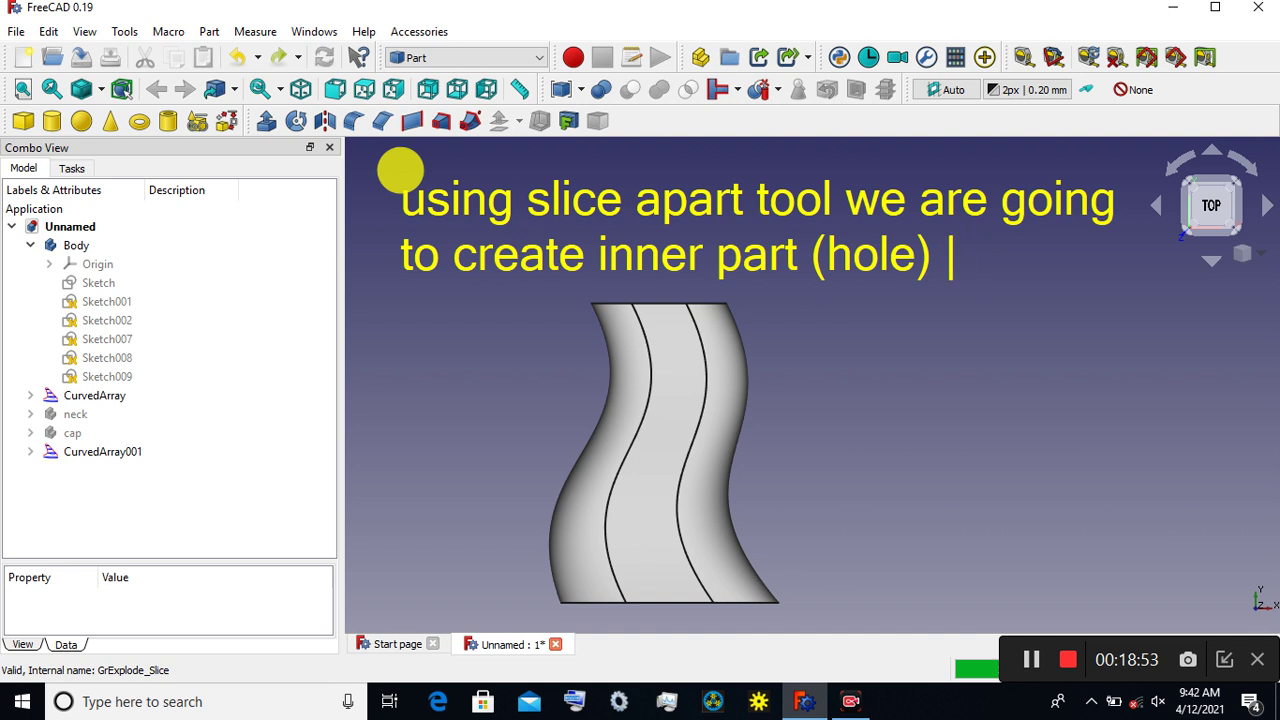
text(o)
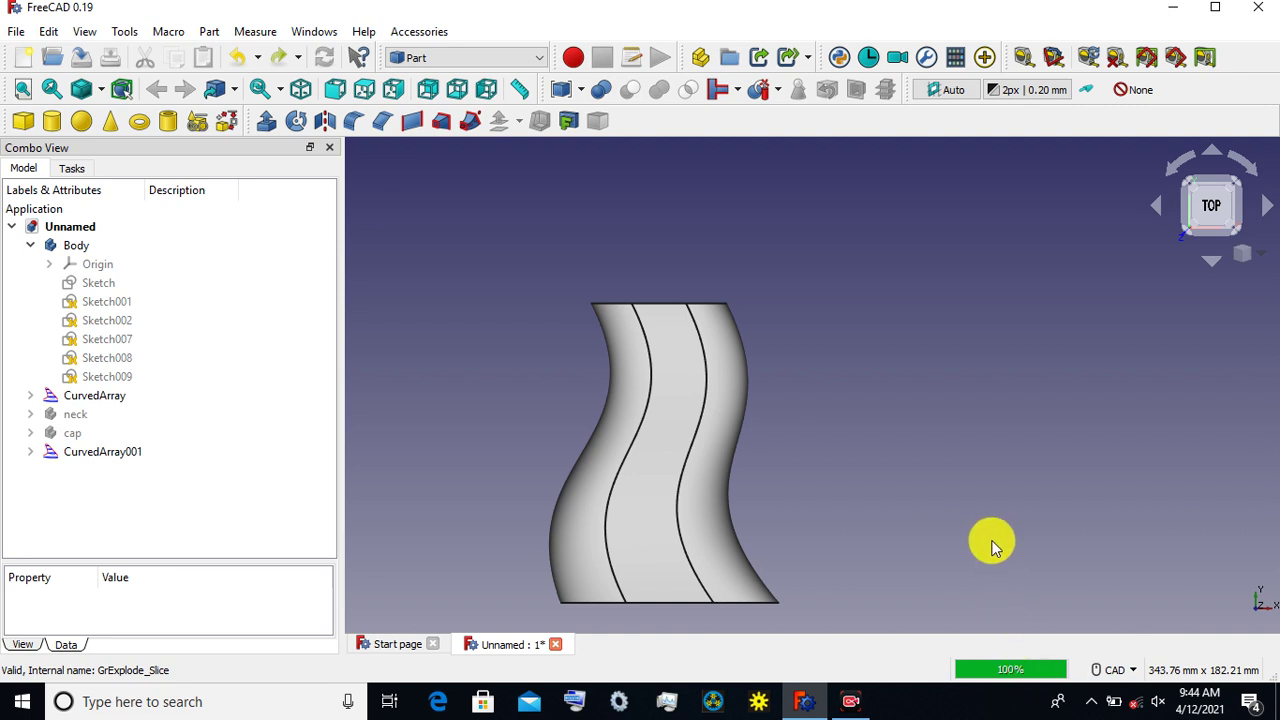
Step: Select CurvedArray with CurvedArray001 and slice it apart again
scroll(958, 528, up, 1)
middle_drag(954, 530, 986, 491)
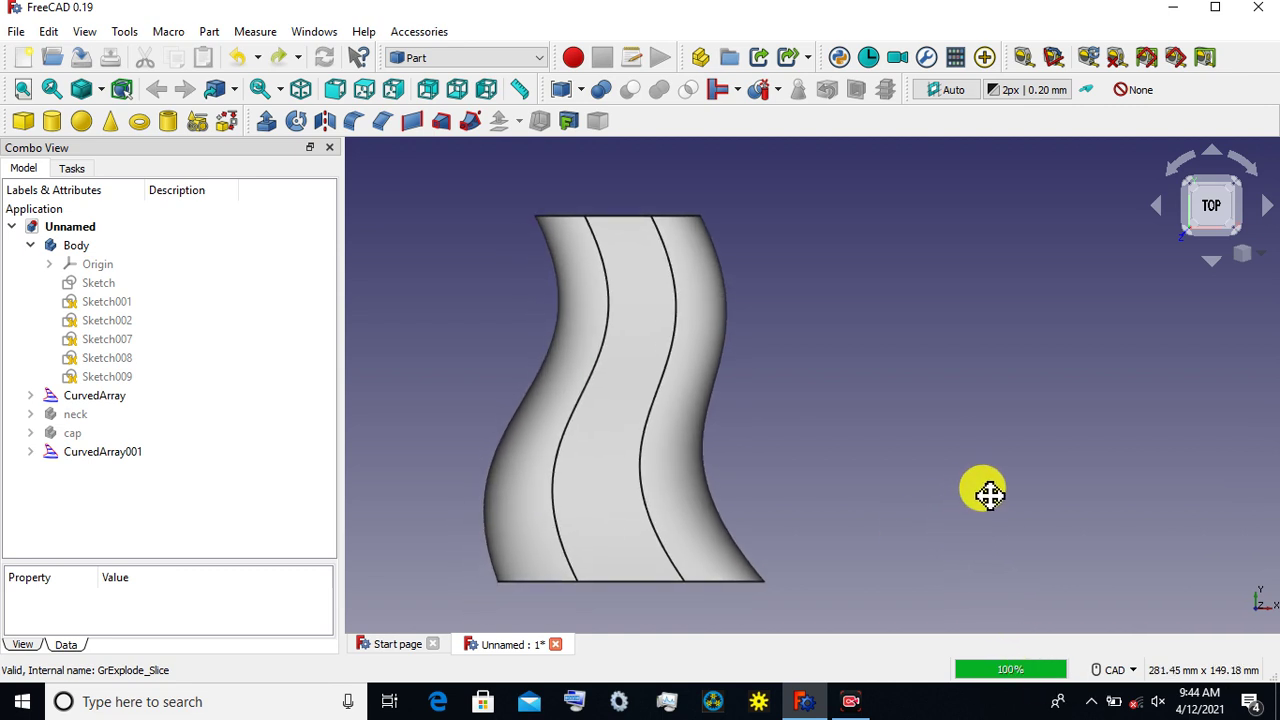
click(115, 396)
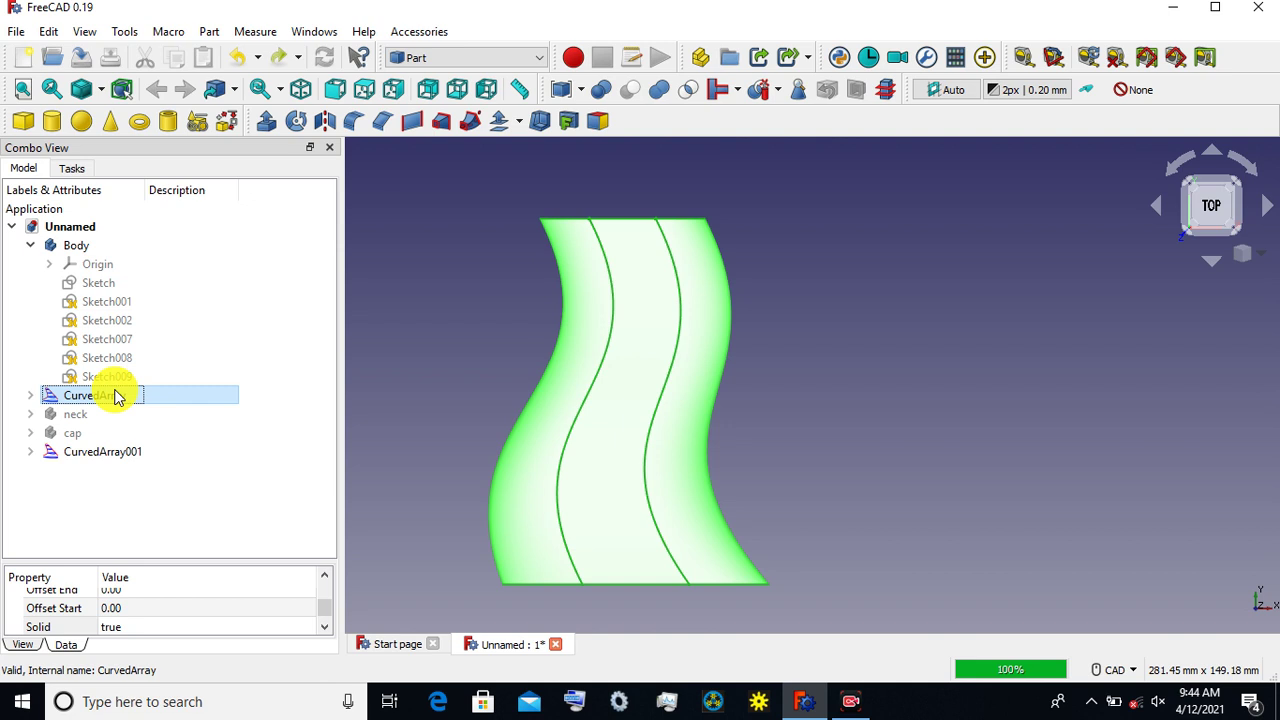
ctrl+click(94, 451)
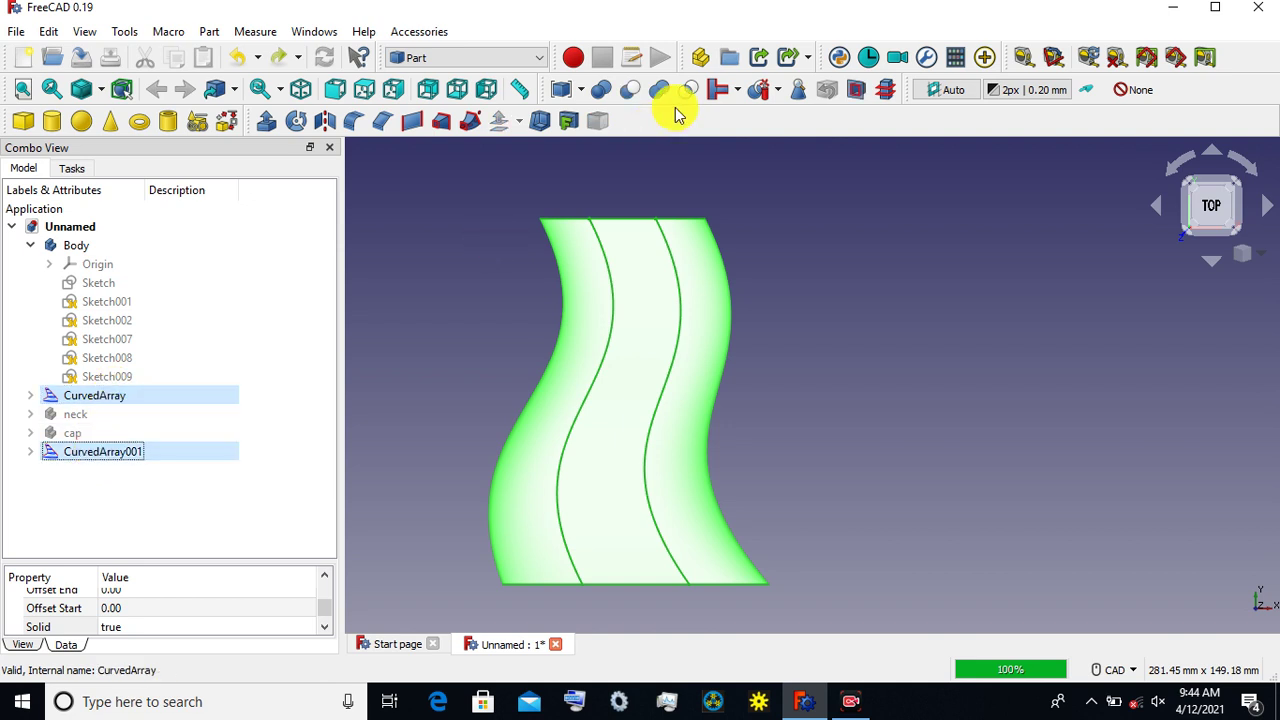
click(758, 93)
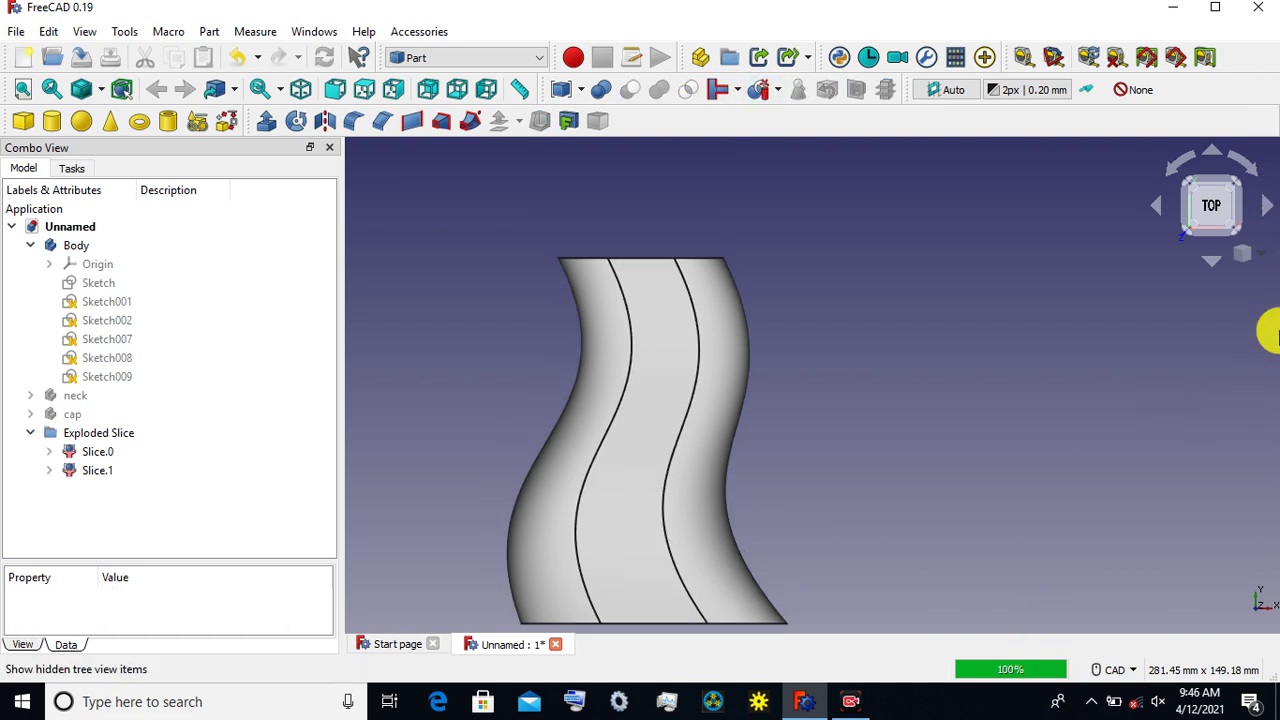
Step: Hide Slice.1 and set Slice.0's Appearance transparency to 60
right_click(100, 472)
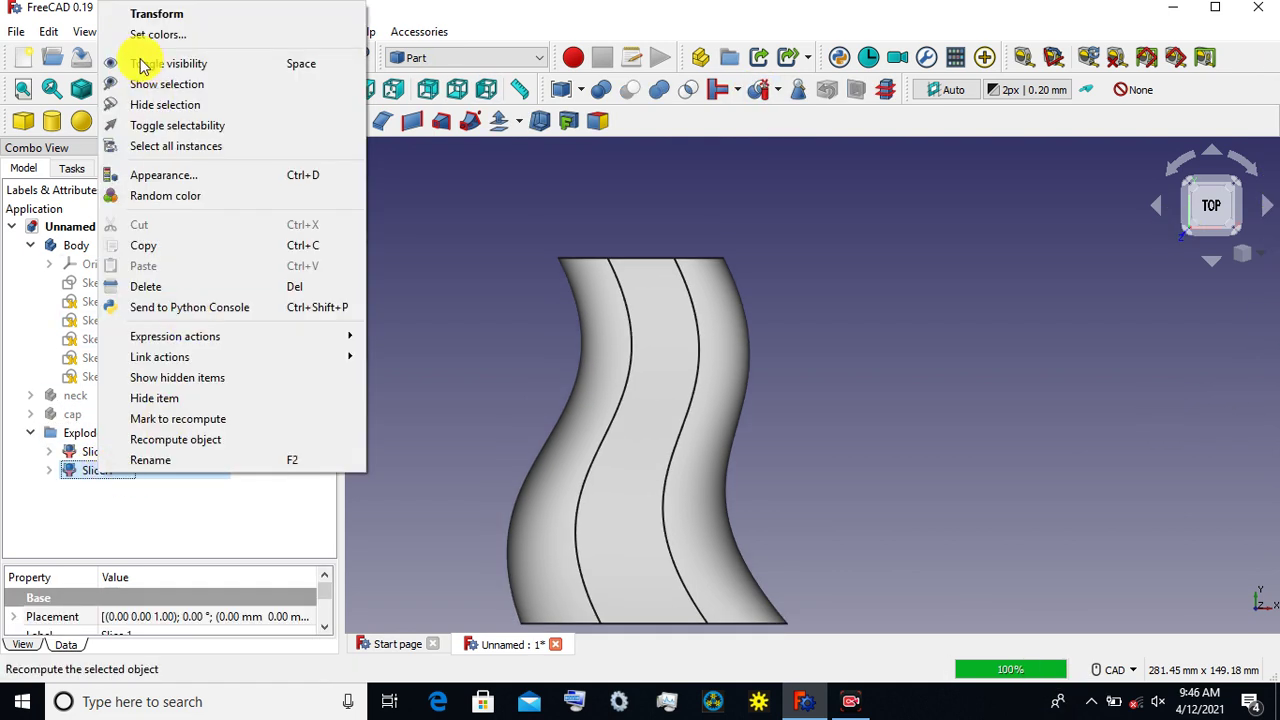
click(144, 66)
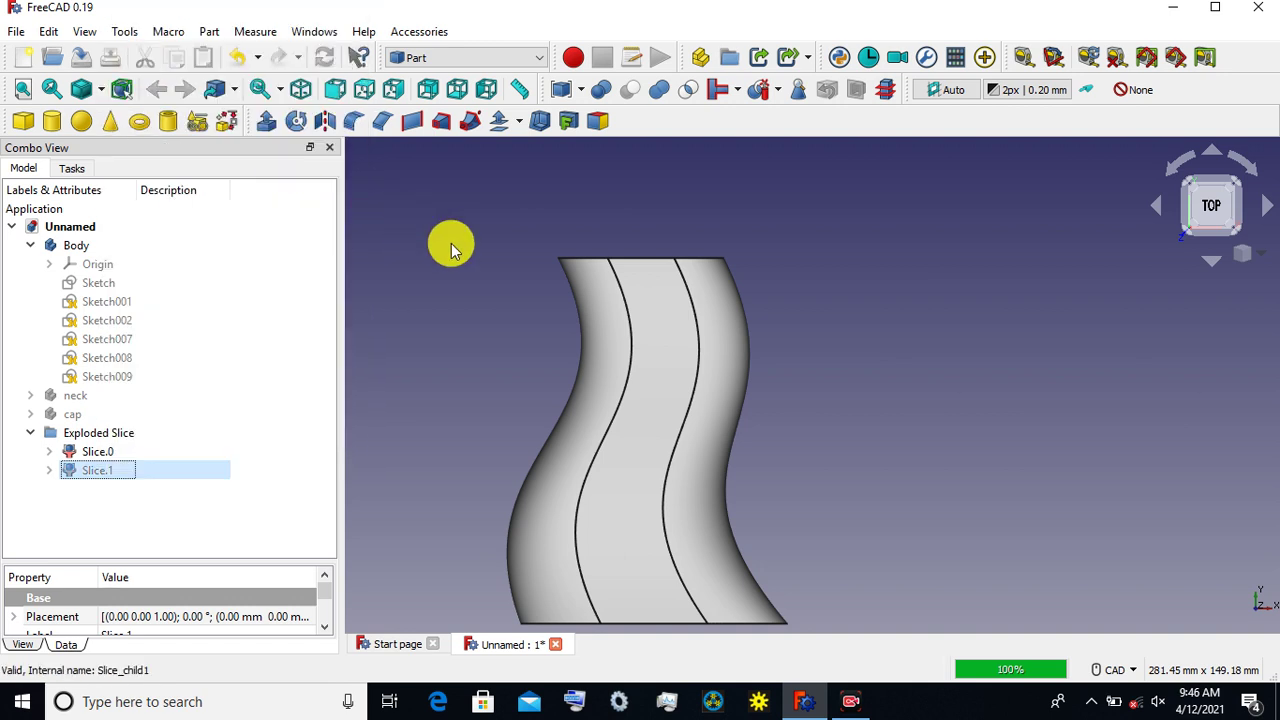
click(110, 452)
right_click(108, 452)
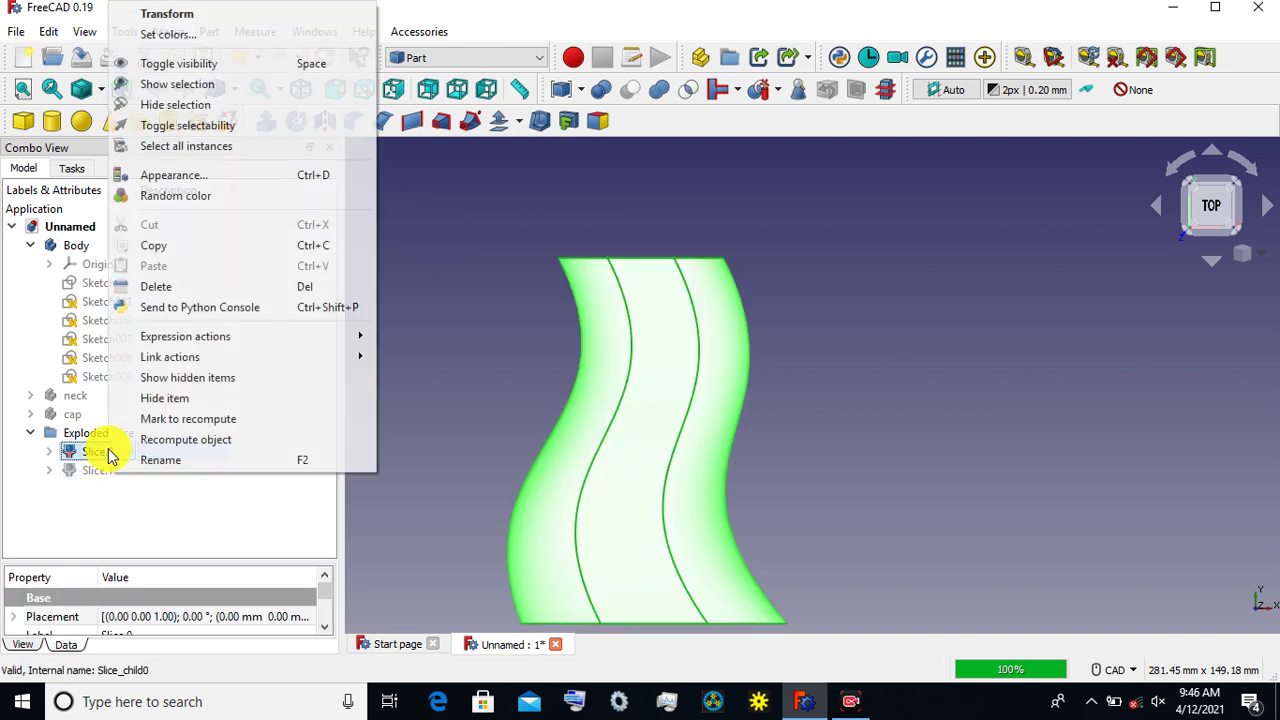
click(175, 177)
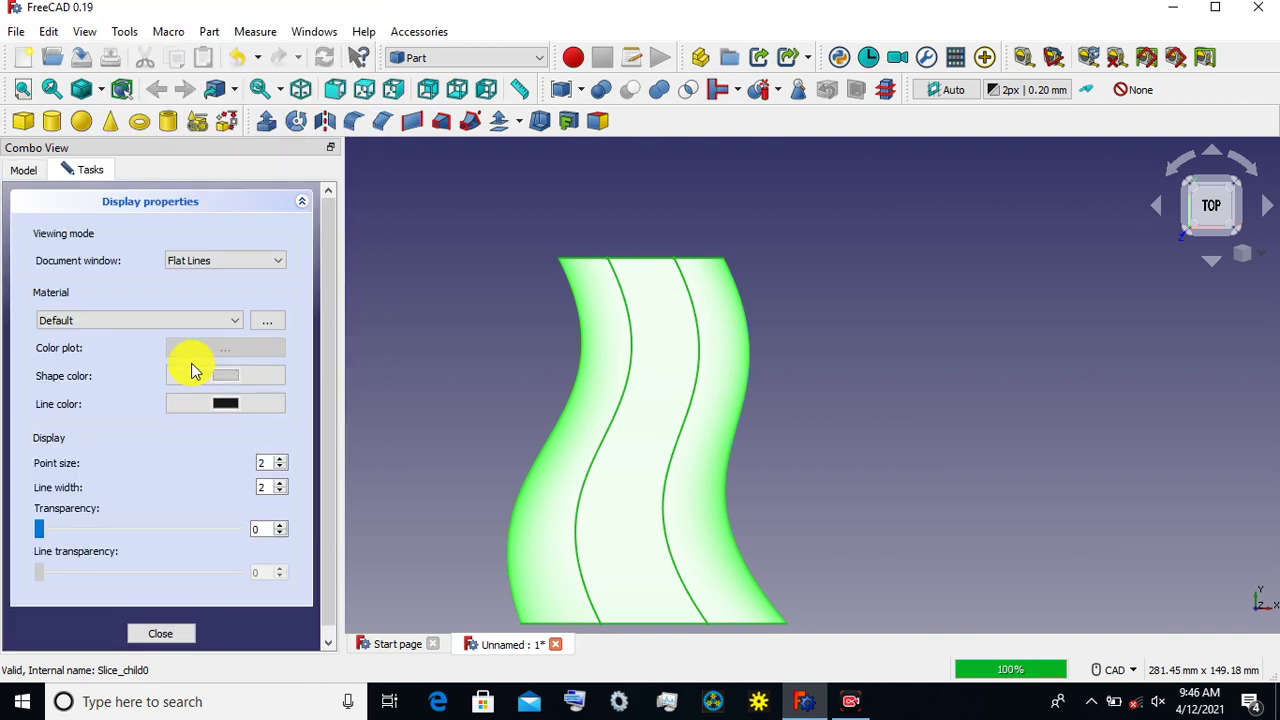
click(189, 534)
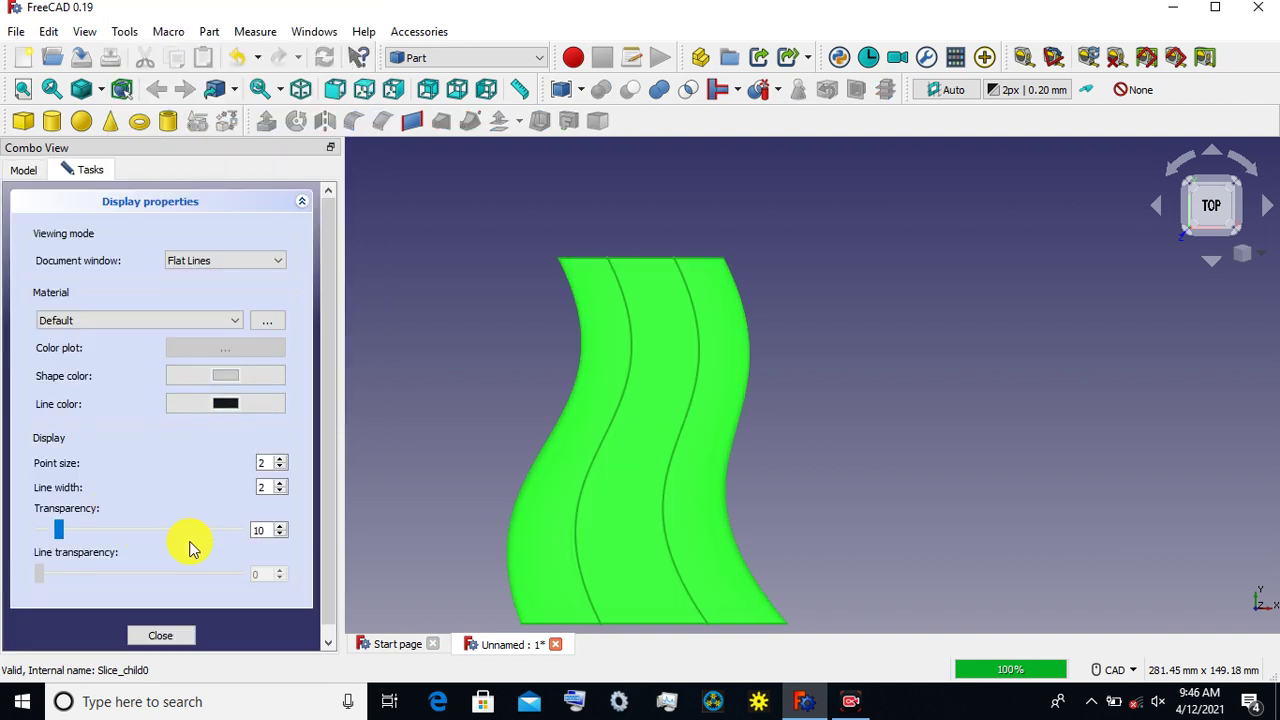
drag(57, 528, 158, 530)
click(163, 636)
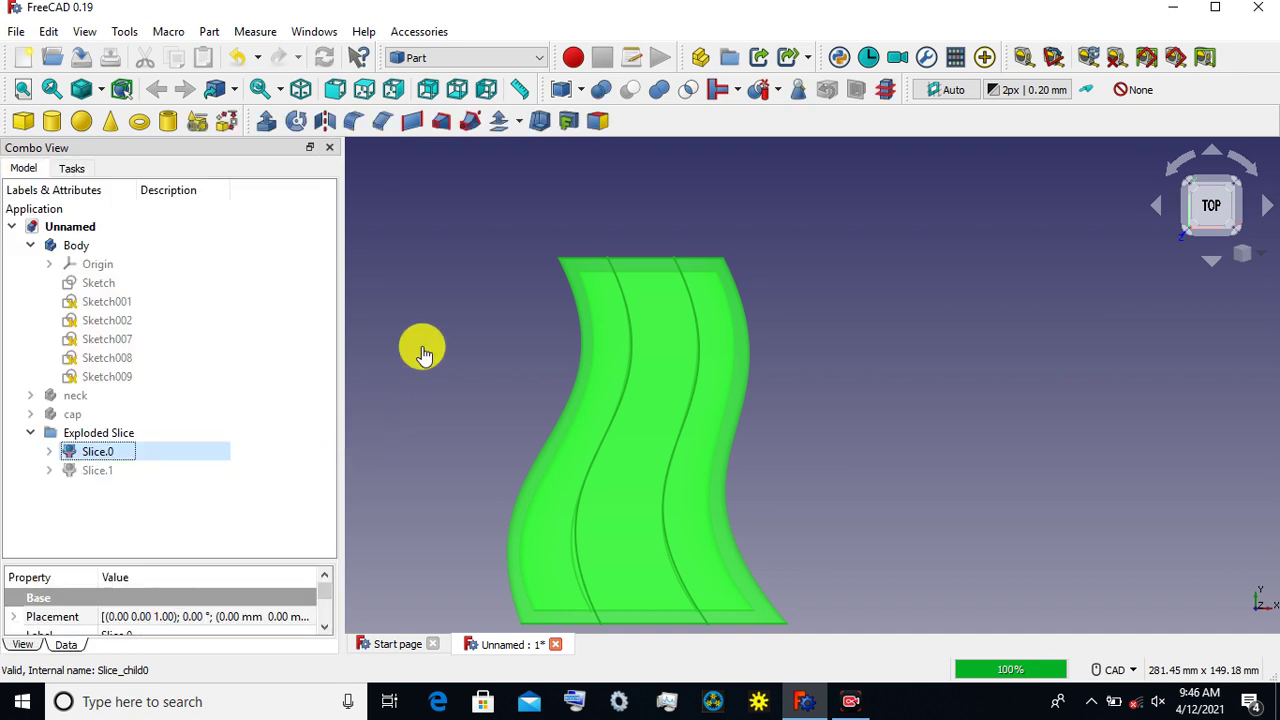
Step: Clear the selection, zoom in and out, and briefly select Slice.1
click(422, 346)
scroll(638, 327, up, 2)
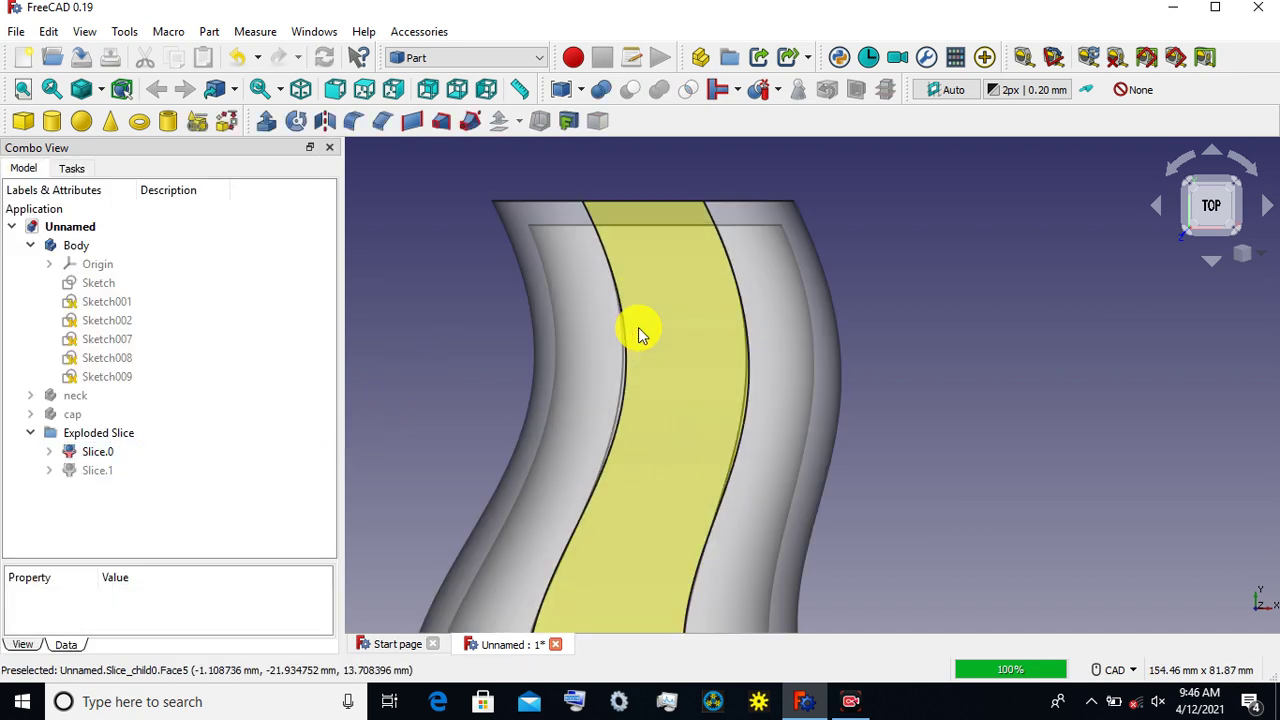
scroll(638, 327, up, 2)
scroll(638, 327, down, 2)
scroll(638, 327, down, 2)
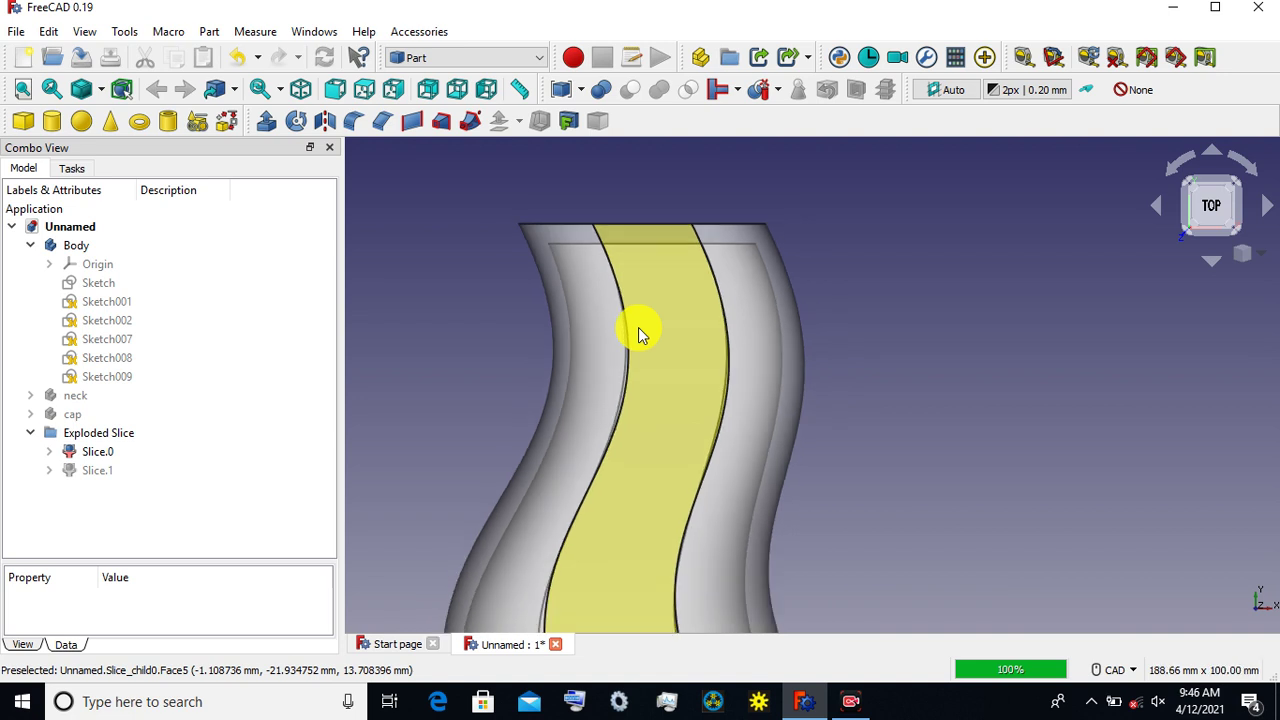
click(108, 475)
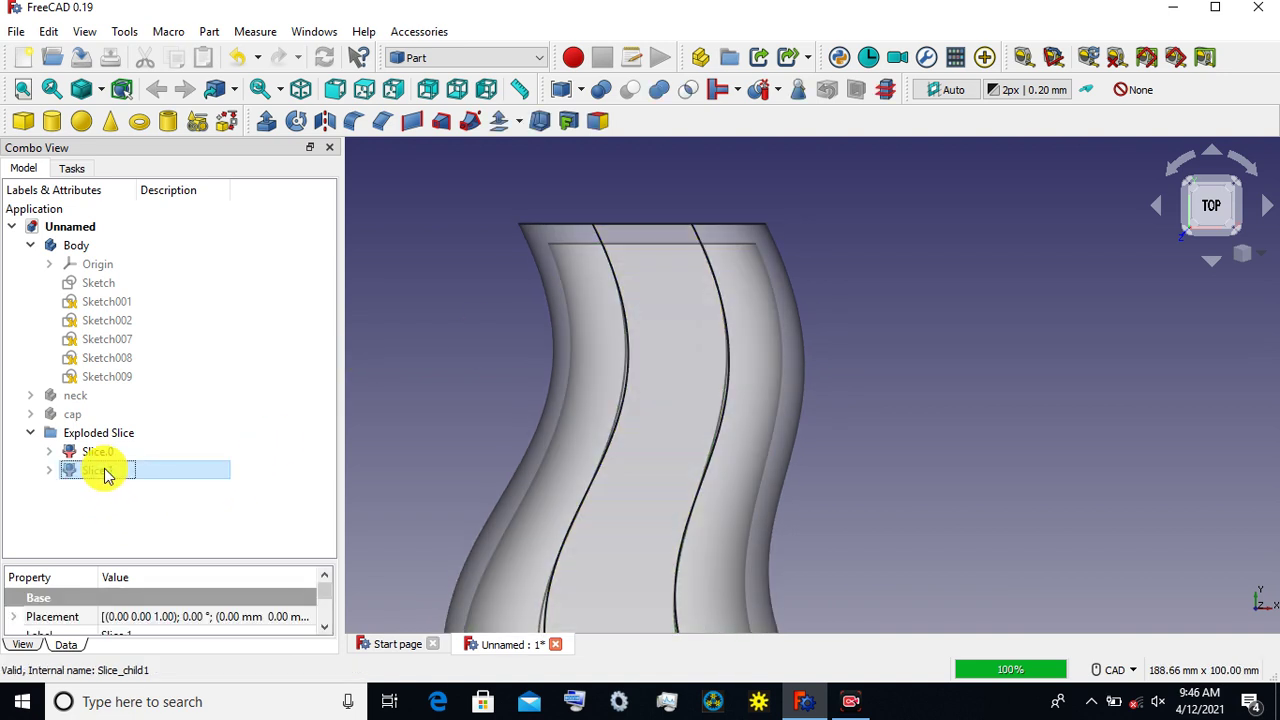
click(457, 366)
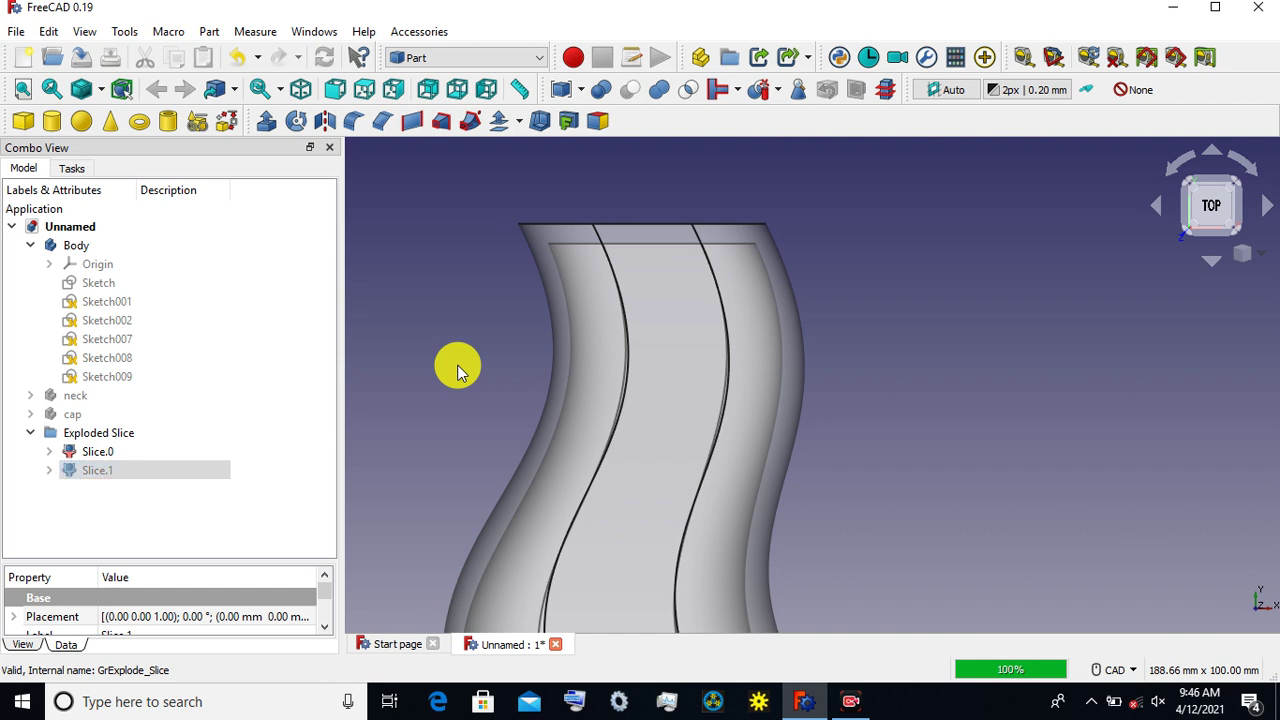
Step: Set Slice.0's transparency back to 0 so it is fully opaque
click(106, 458)
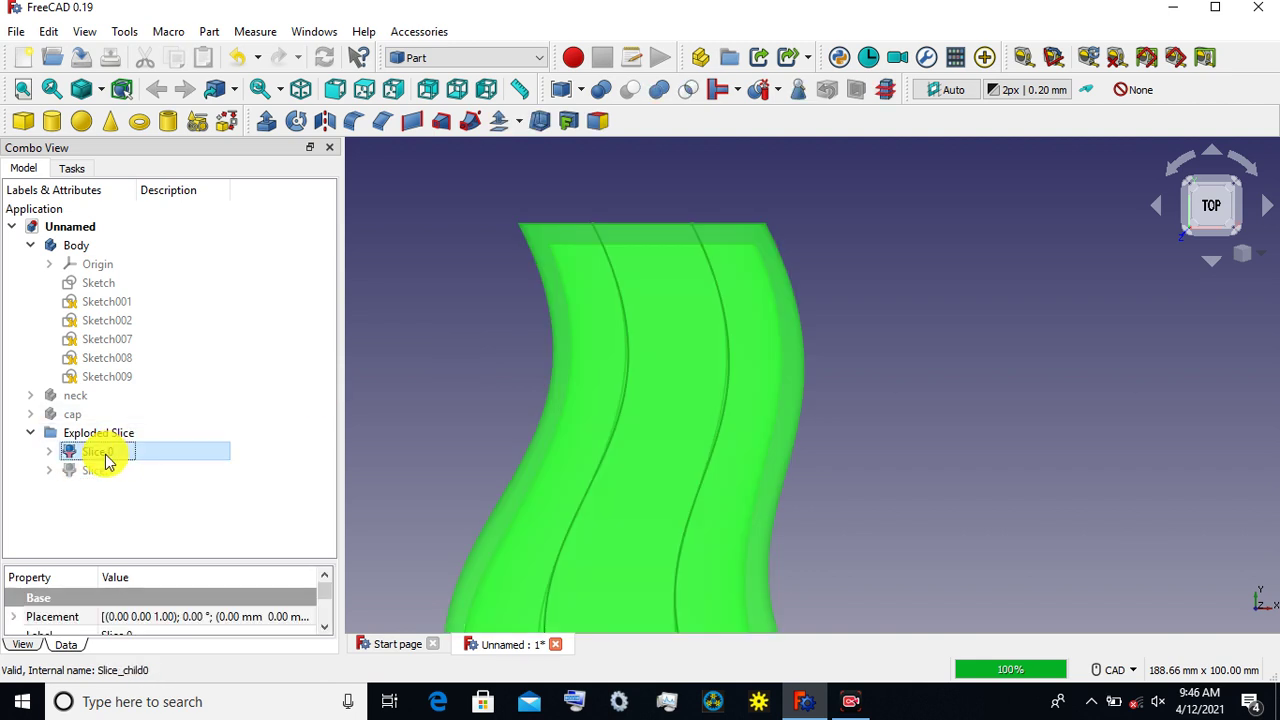
right_click(106, 458)
click(183, 190)
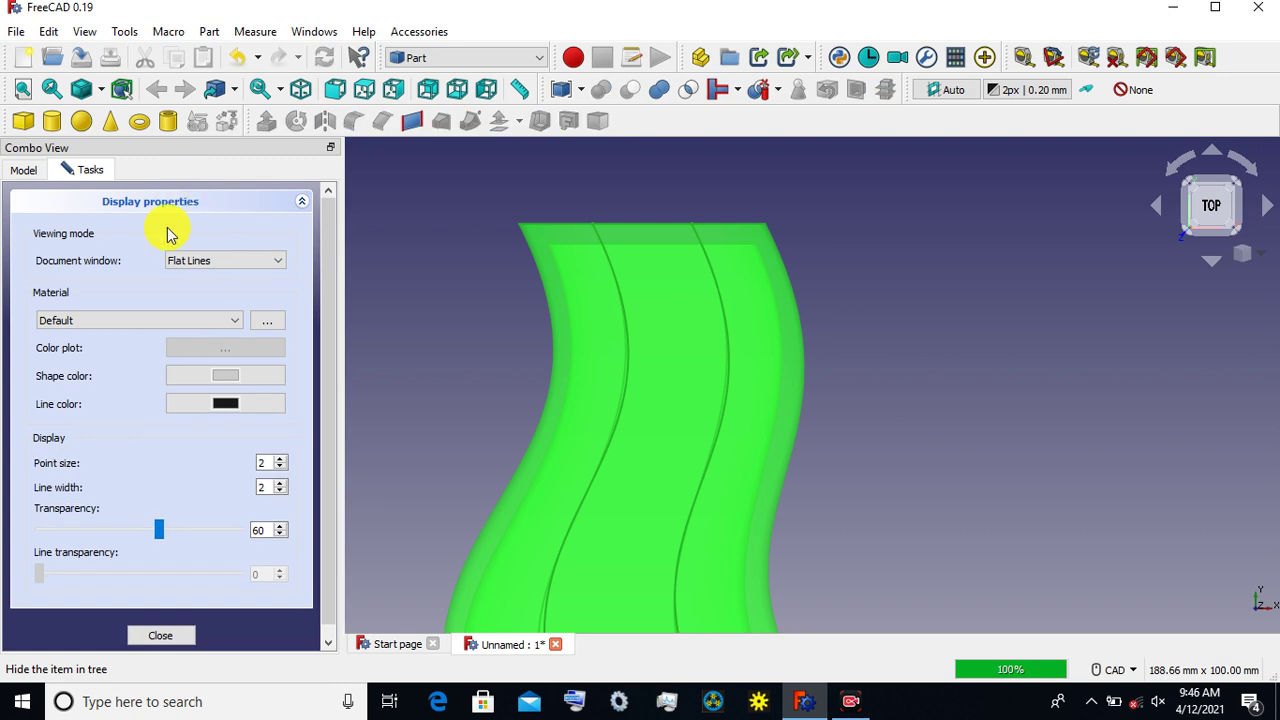
drag(160, 527, 14, 529)
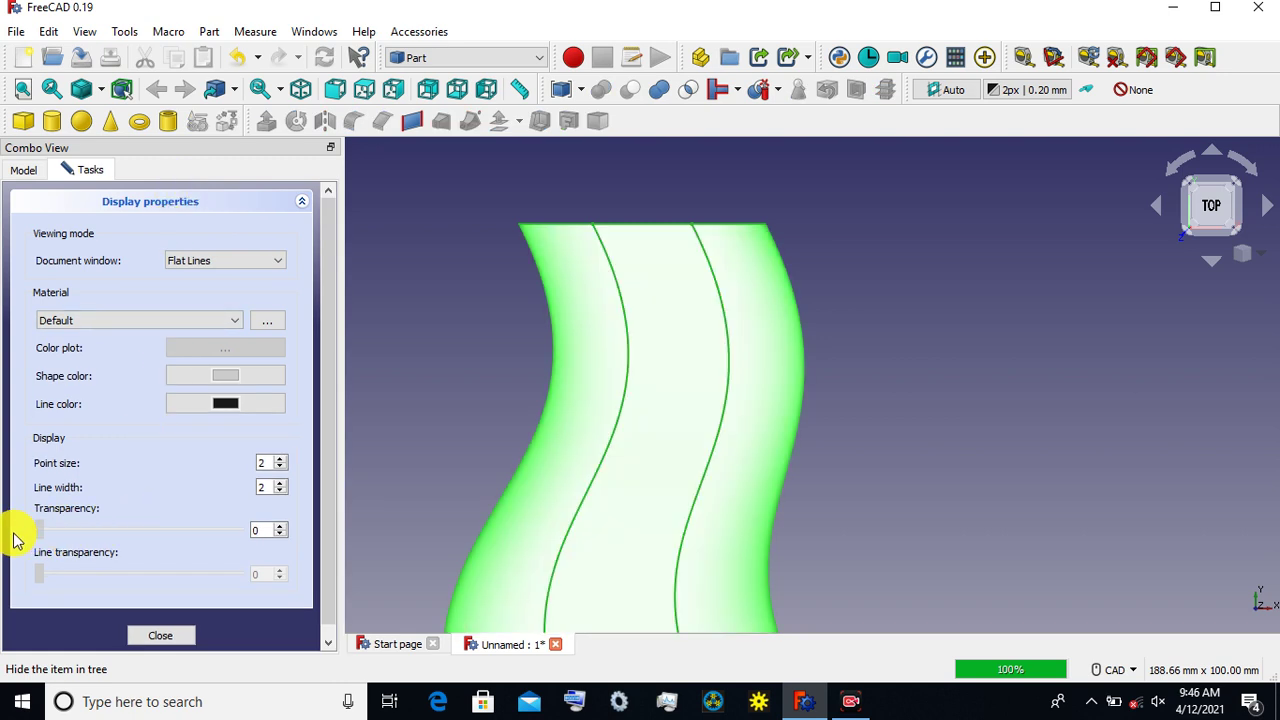
click(149, 628)
click(451, 395)
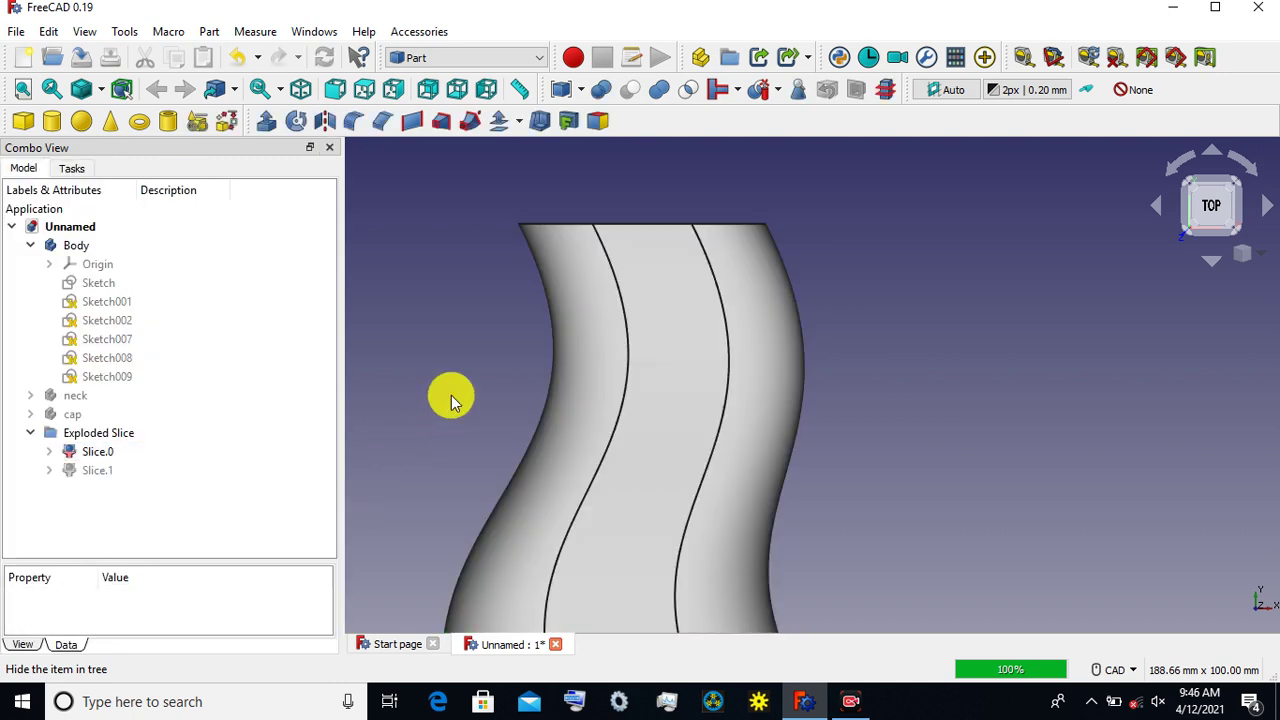
click(74, 397)
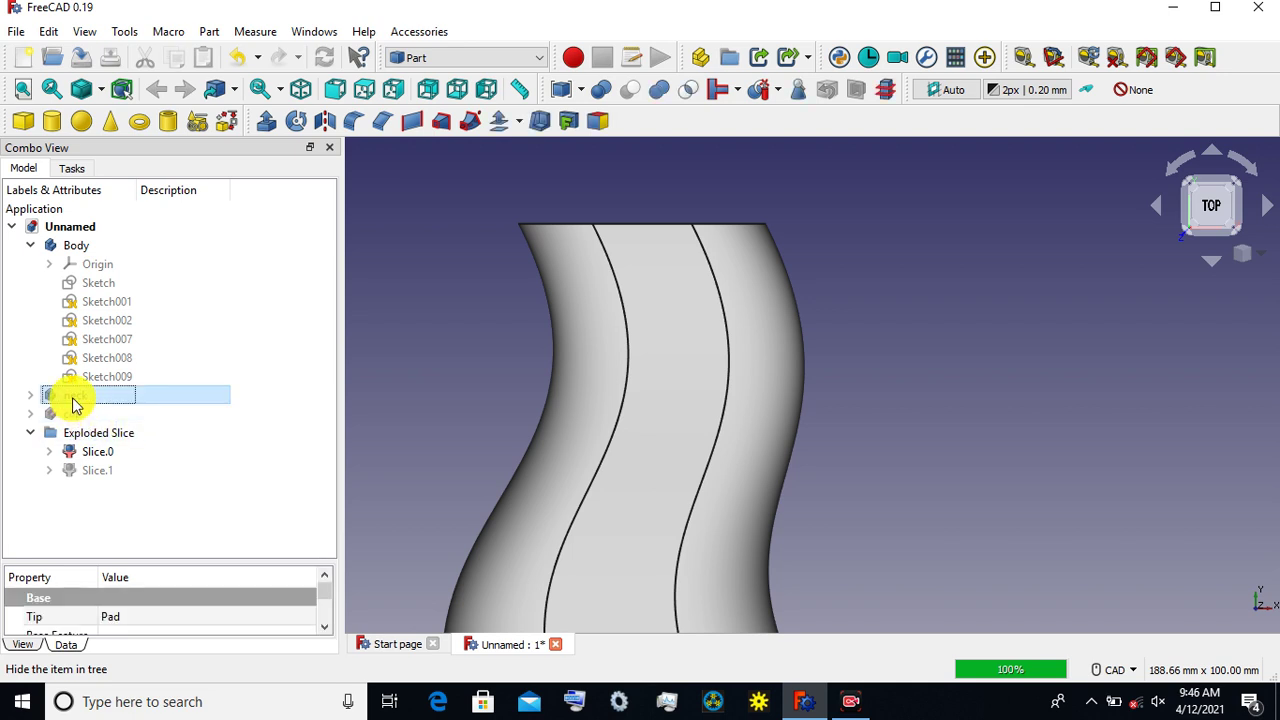
Step: Make the hidden neck and cap visible again
key(space)
click(75, 412)
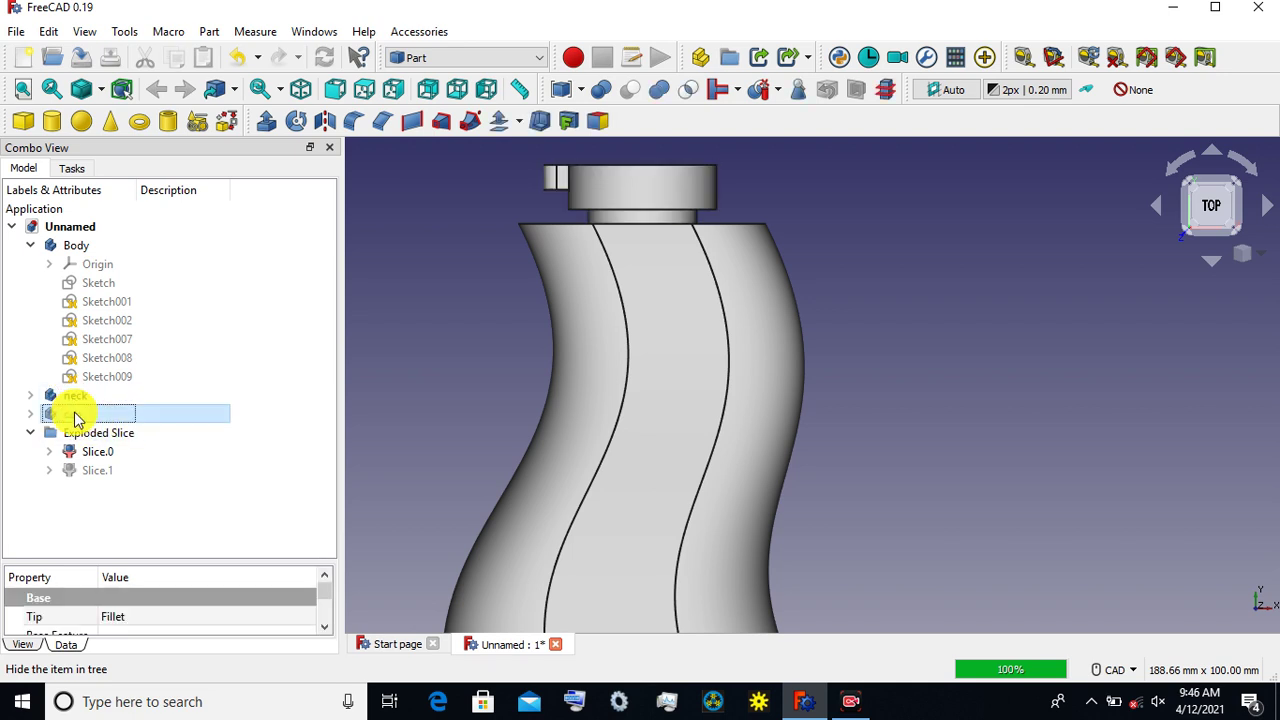
key(space)
text(cap)
click(489, 222)
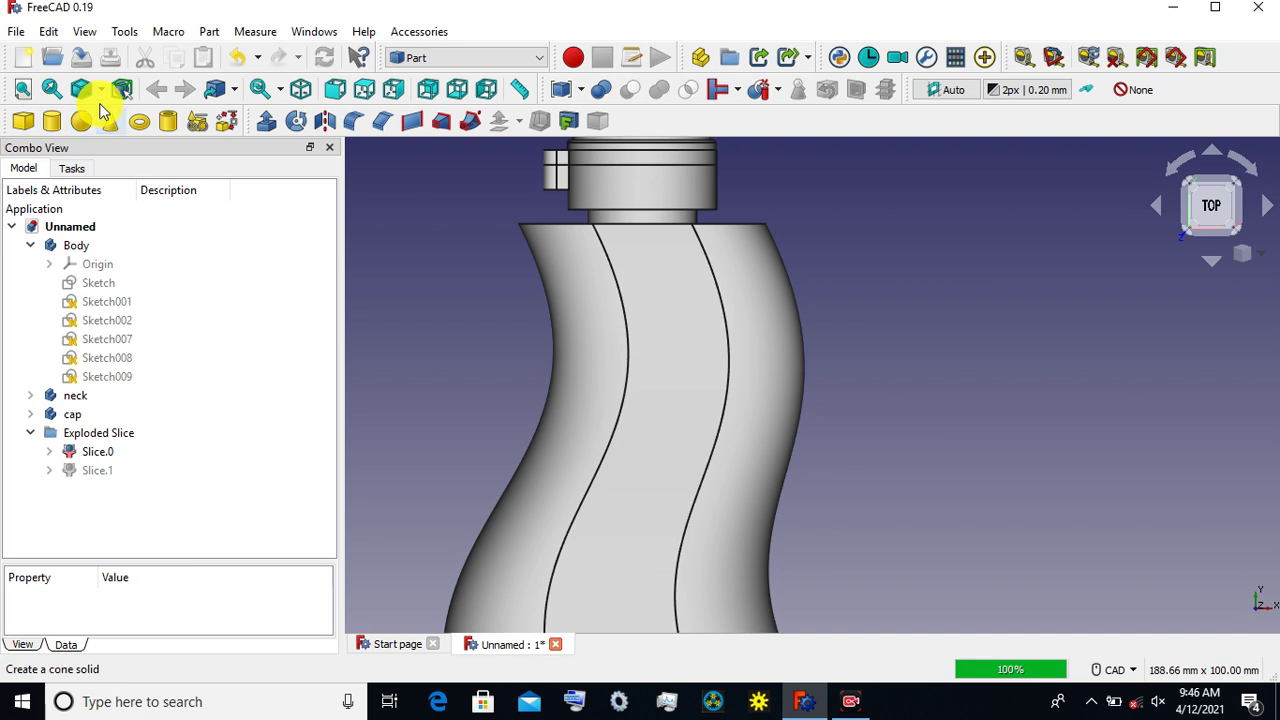
Step: Switch the draw style to Wireframe, orbit the bottle, then return to Flat lines
click(101, 89)
click(119, 158)
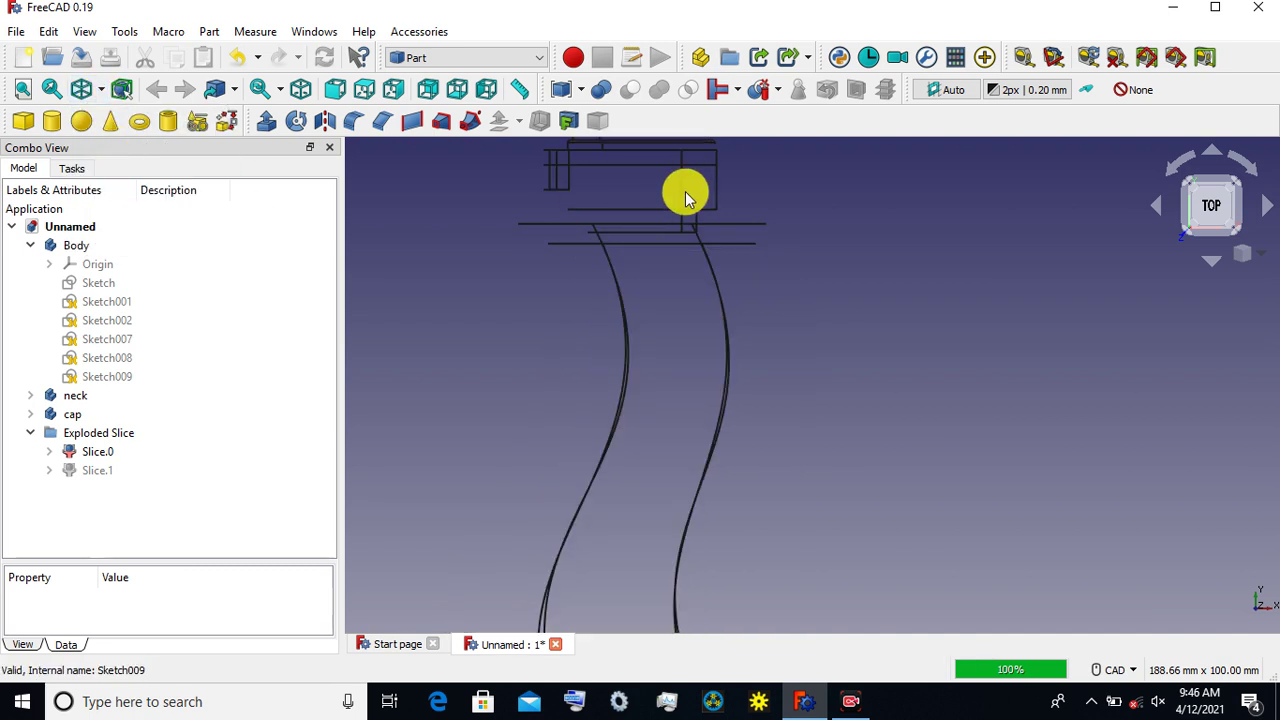
scroll(694, 194, down, 2)
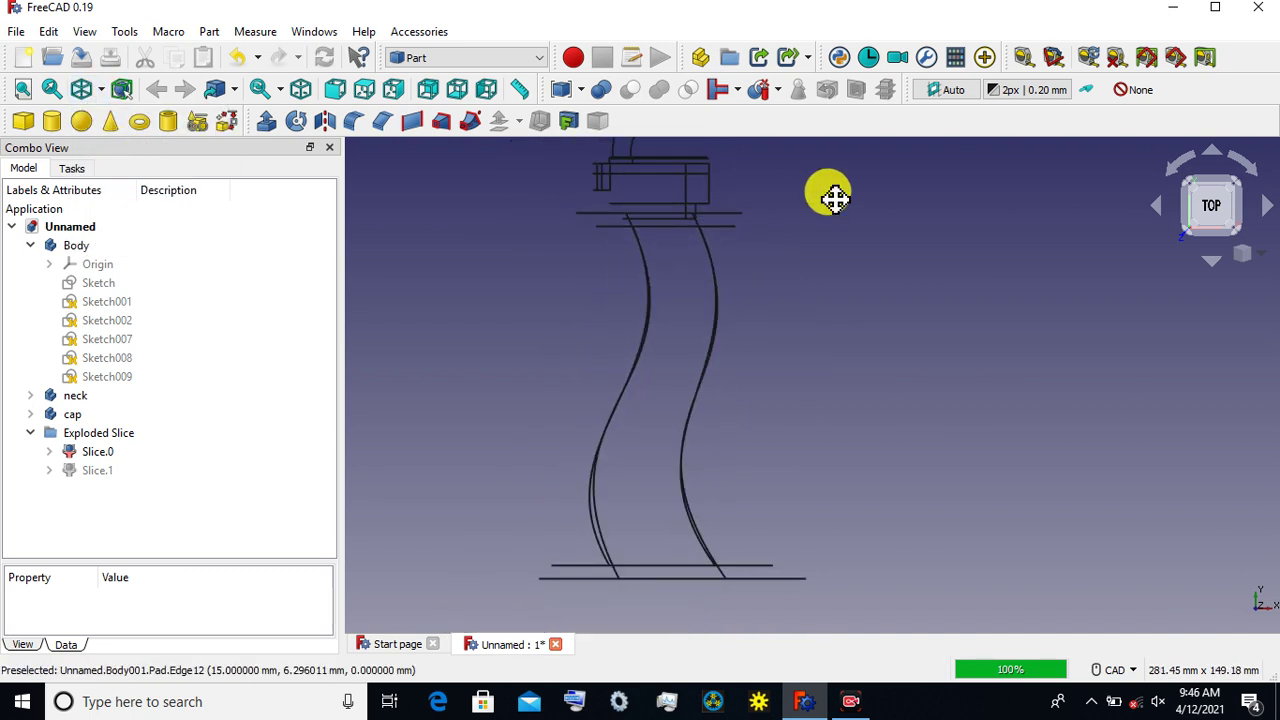
scroll(817, 257, down, 1)
scroll(815, 251, down, 1)
scroll(815, 251, down, 1)
middle_drag(815, 251, 792, 290)
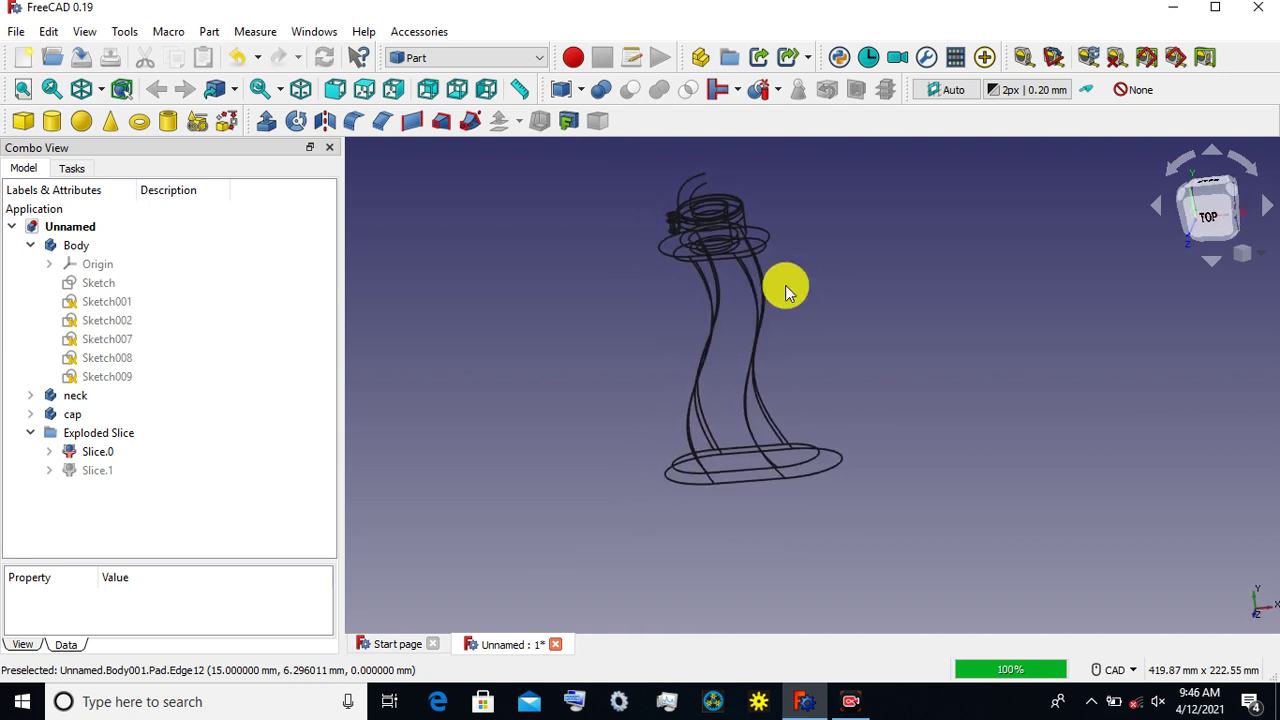
click(106, 95)
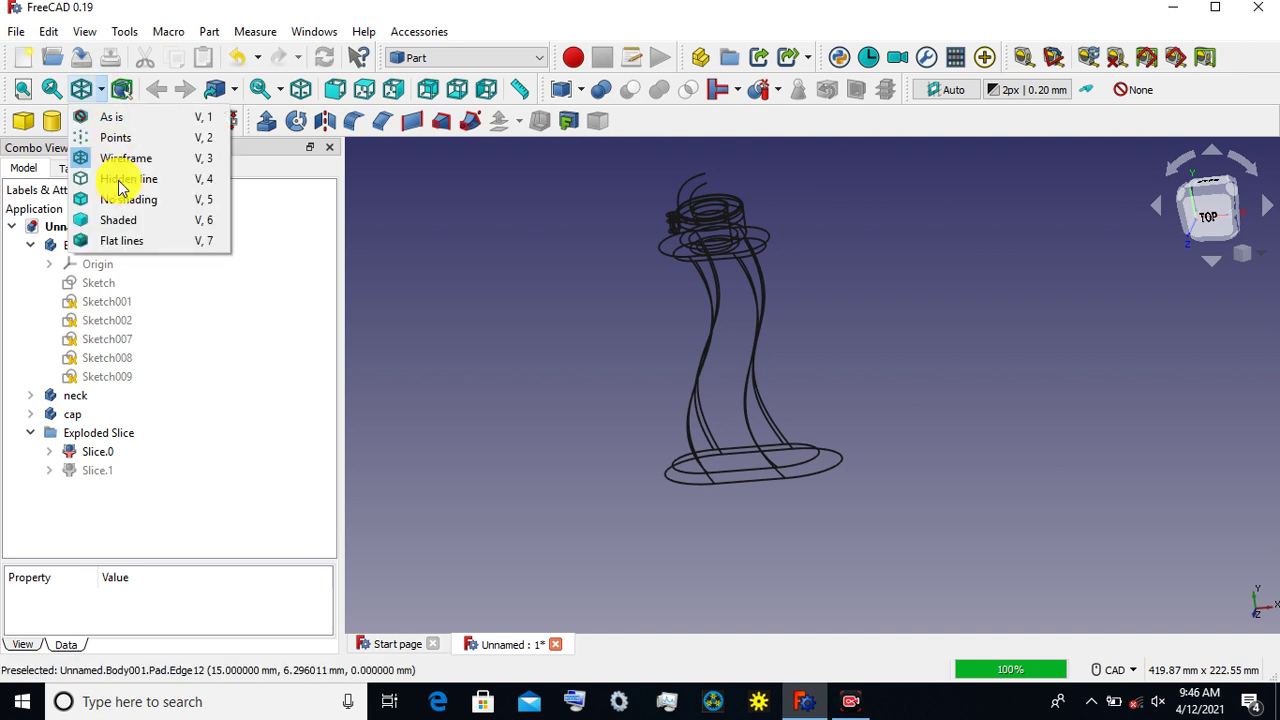
click(124, 248)
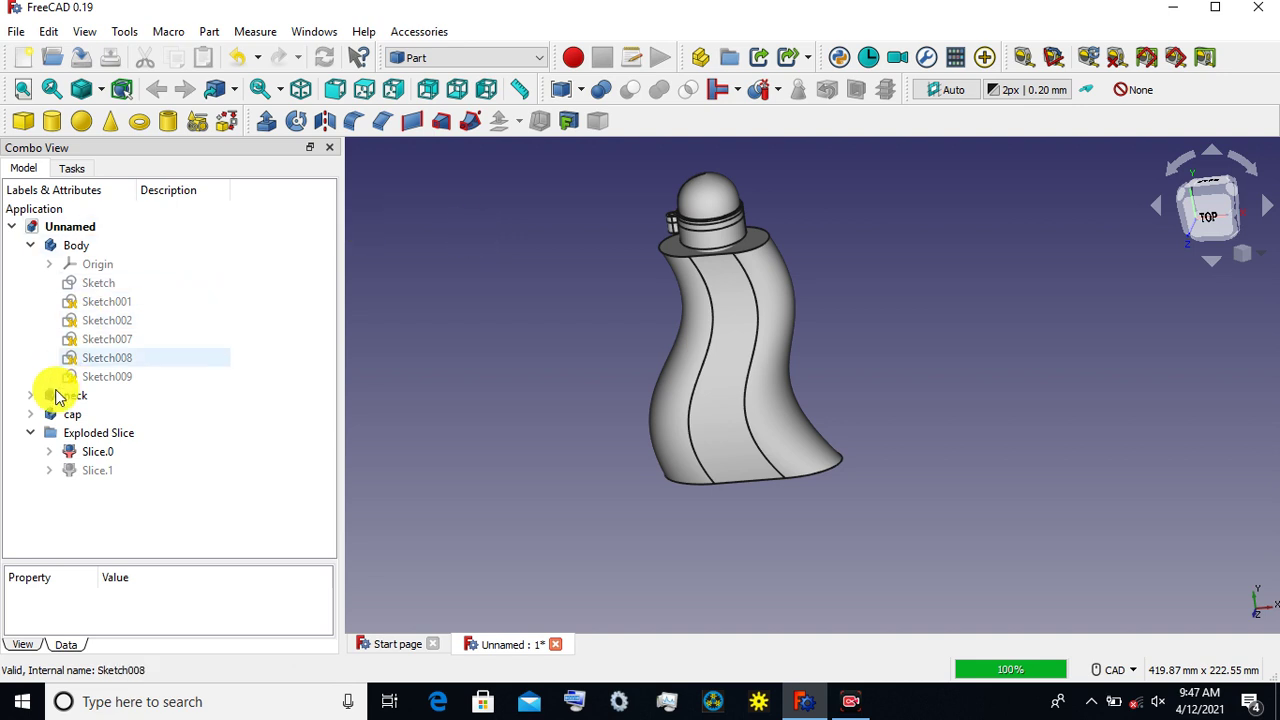
Step: Select and deselect Slice.0 and Slice.1 in the tree
click(108, 455)
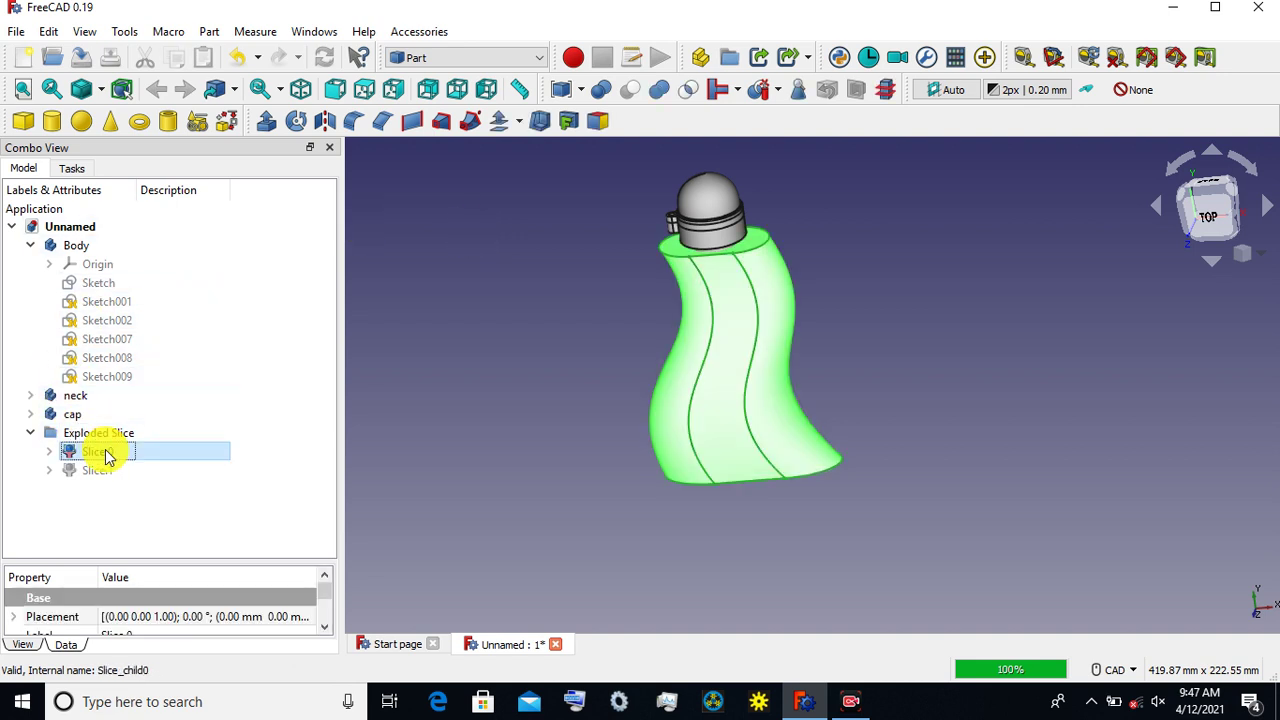
click(512, 325)
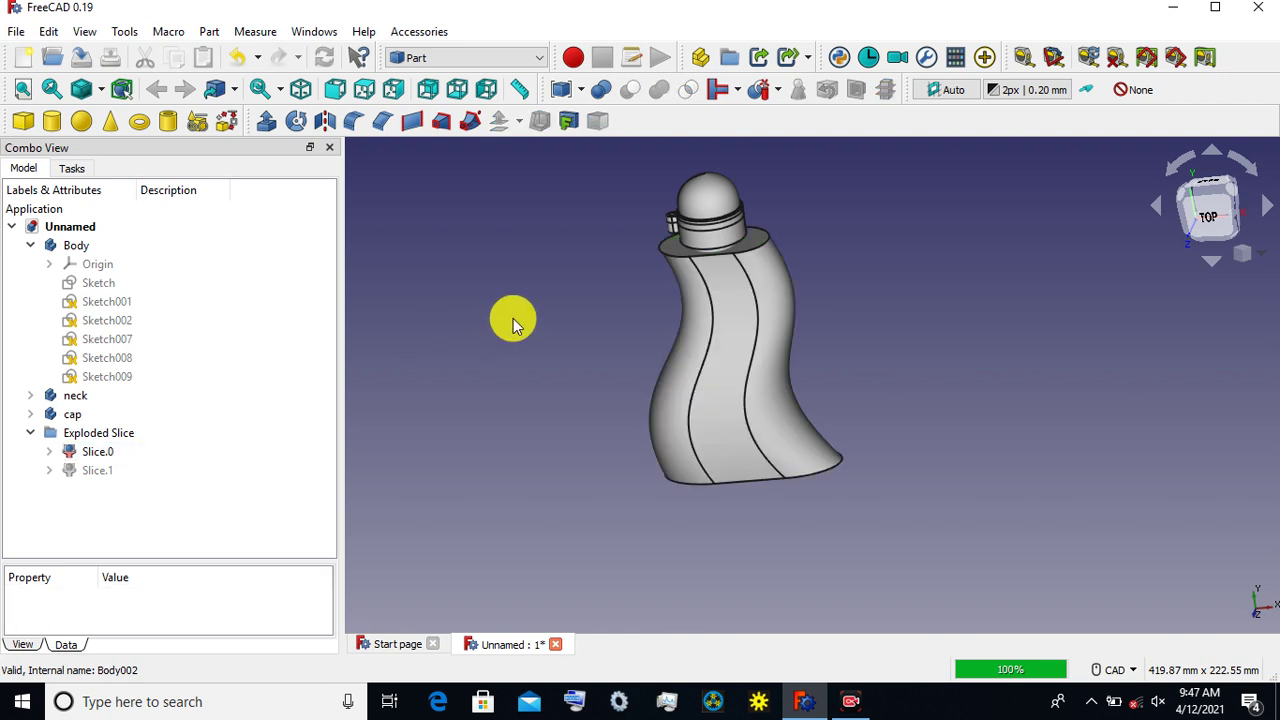
click(105, 472)
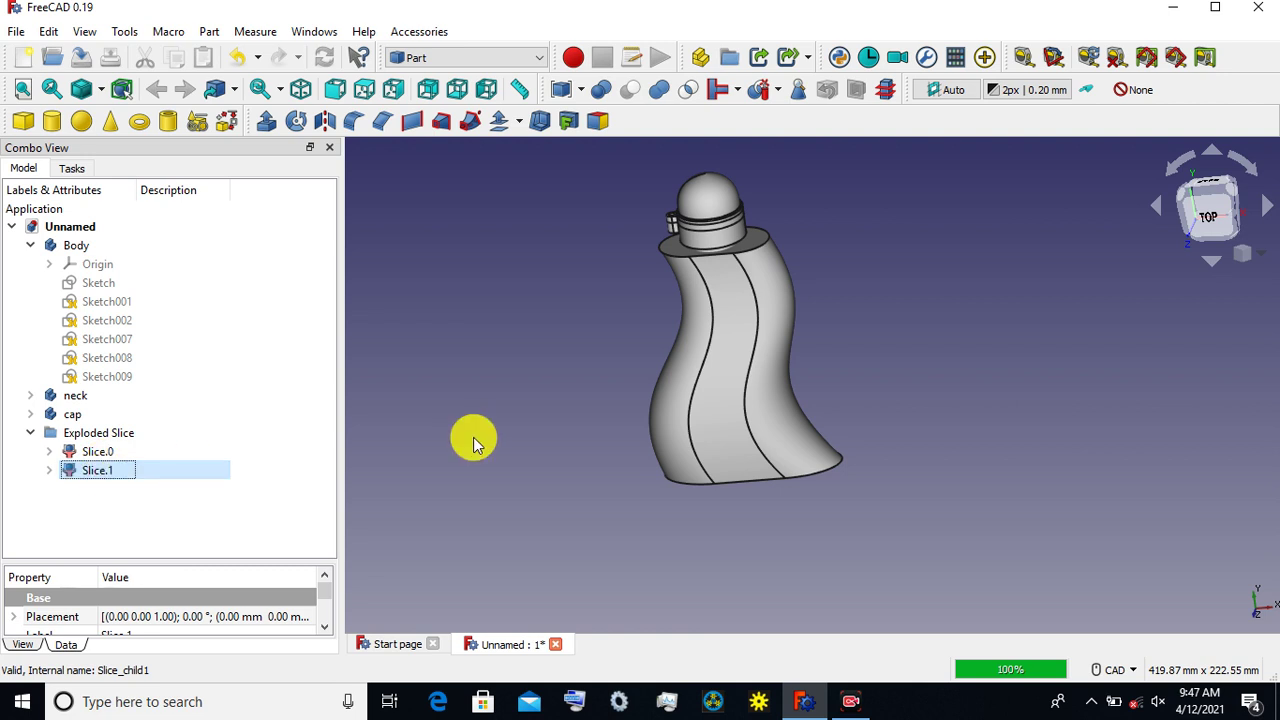
click(471, 437)
Step: Rename Slice.0 to 'bottle', lower it in view, and narrow the side panel
click(112, 455)
right_click(112, 455)
click(143, 461)
text(b)
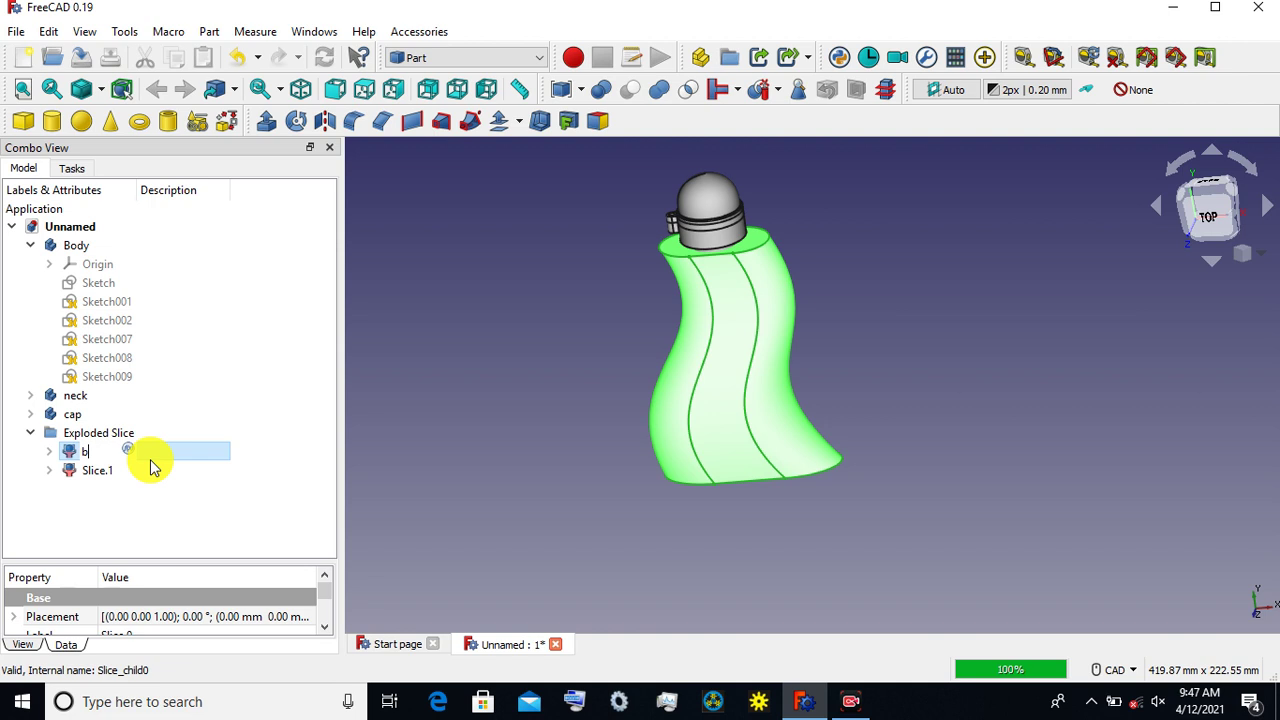
text(ottle)
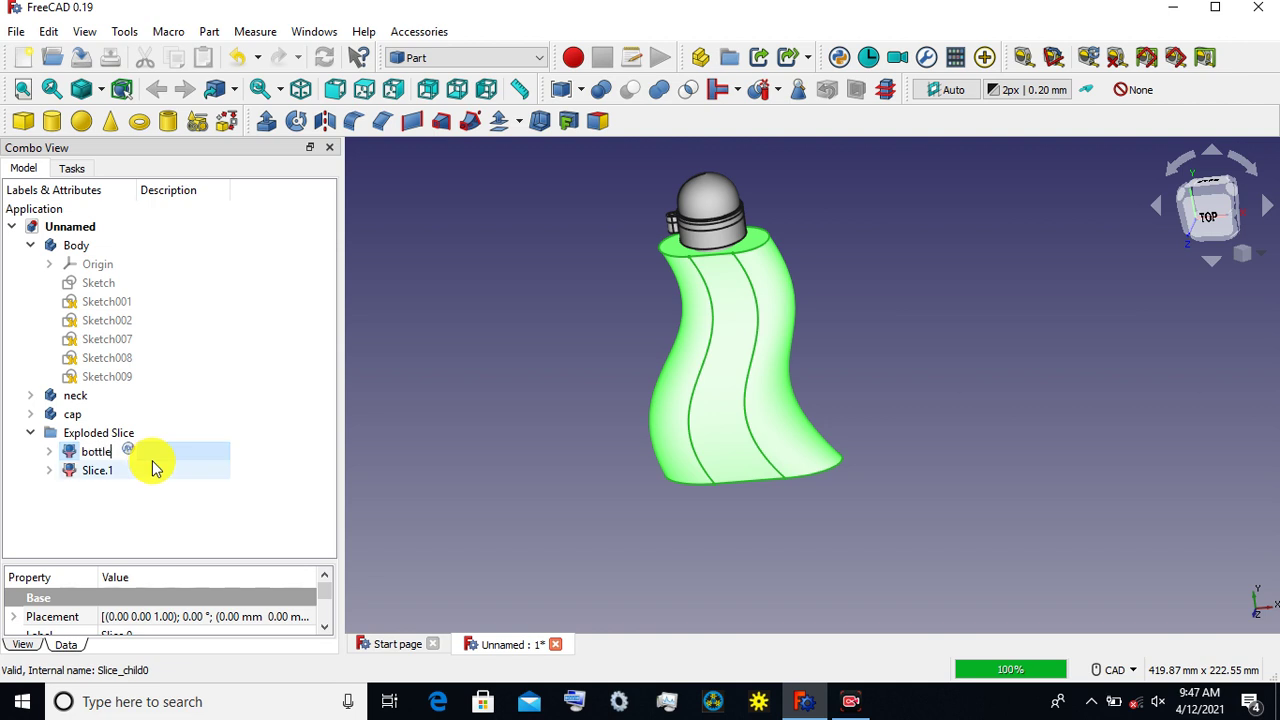
click(469, 415)
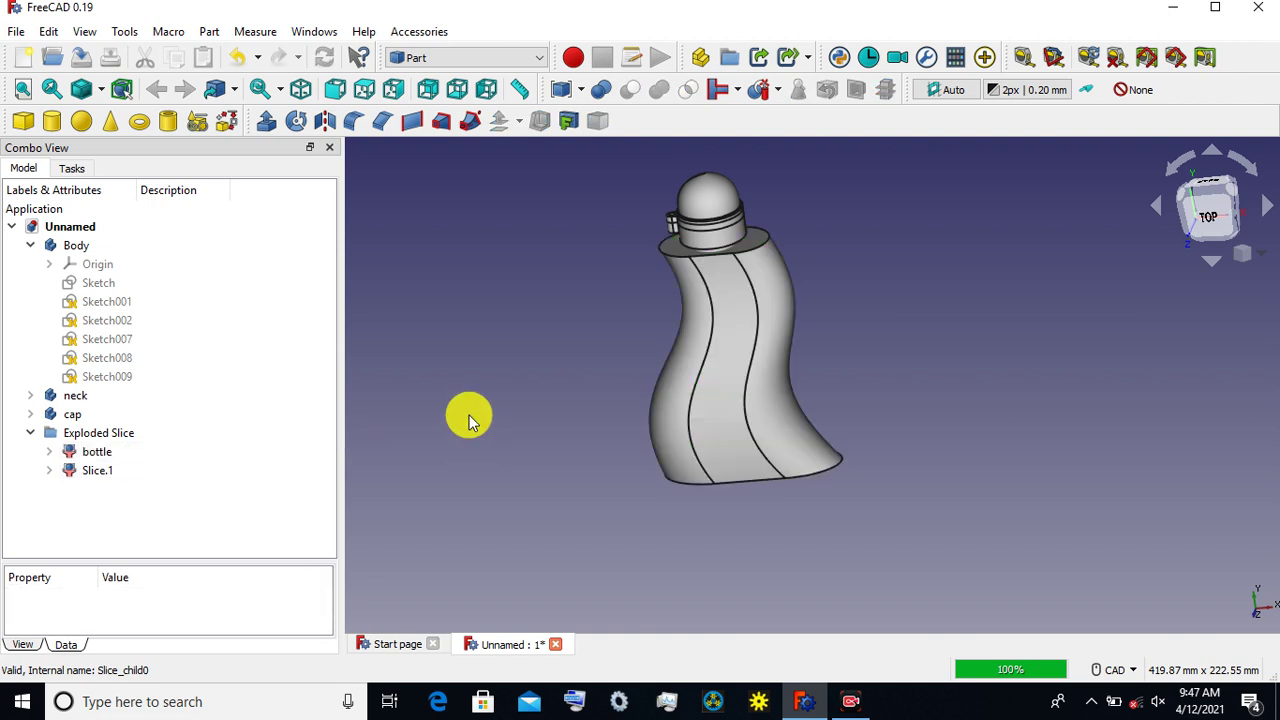
middle_drag(556, 289, 561, 415)
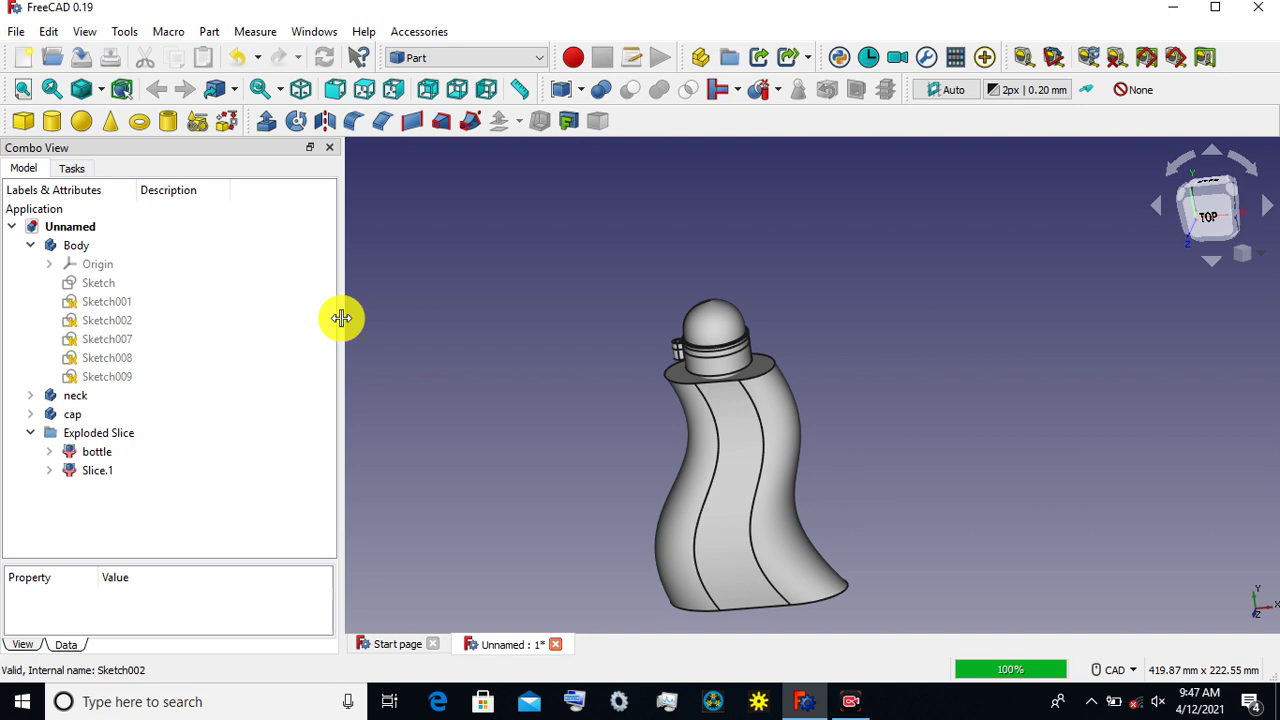
drag(300, 310, 259, 307)
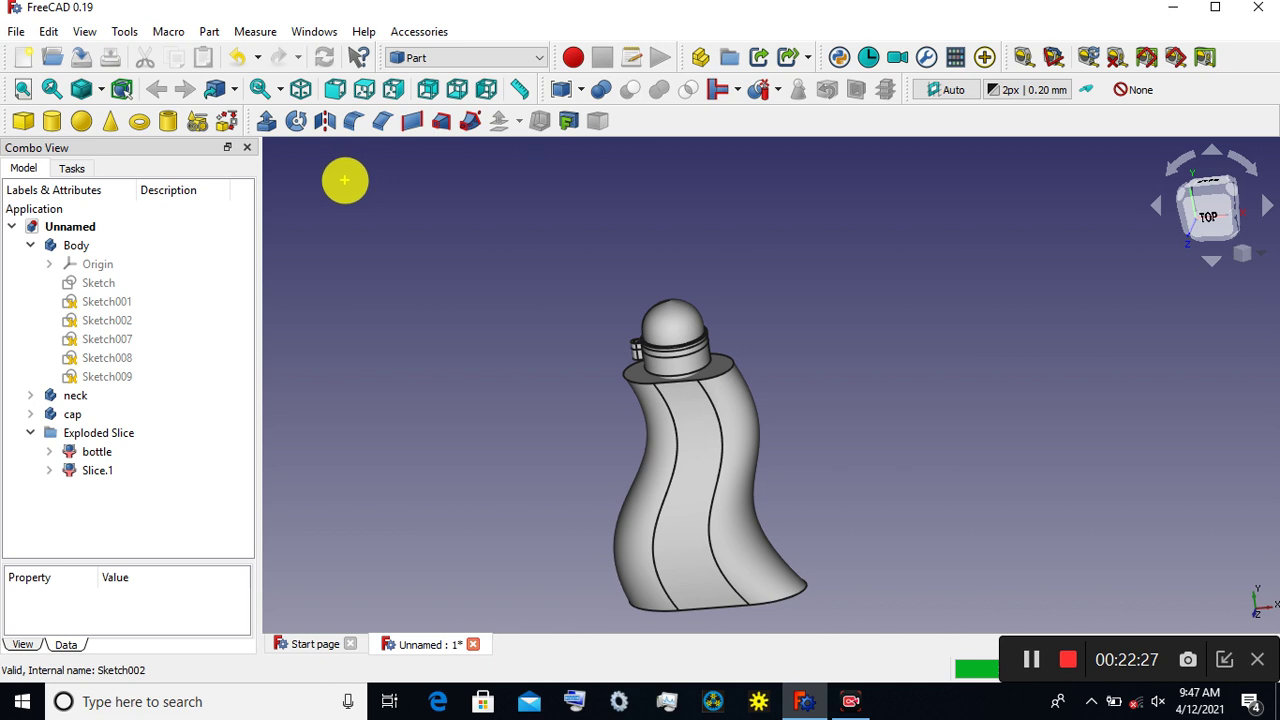
text(combine neck and )
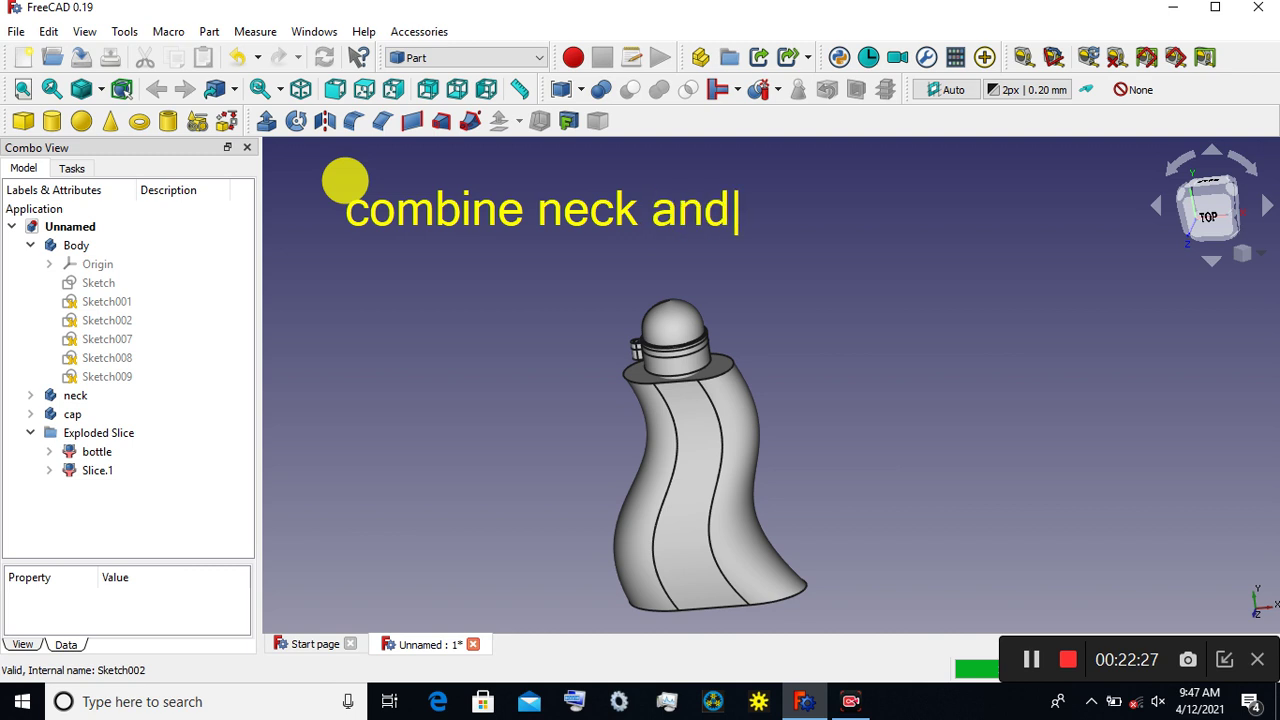
text(bottle using )
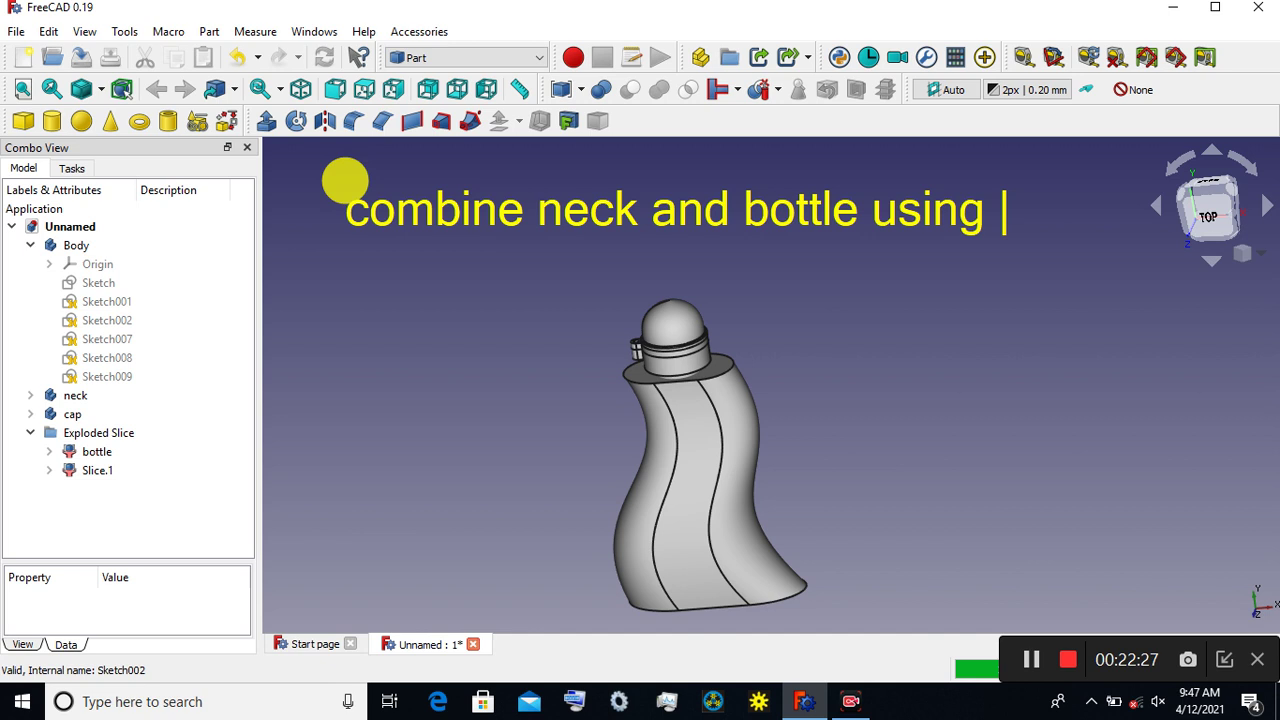
text(union)
key(Return)
text((fusion) to a s)
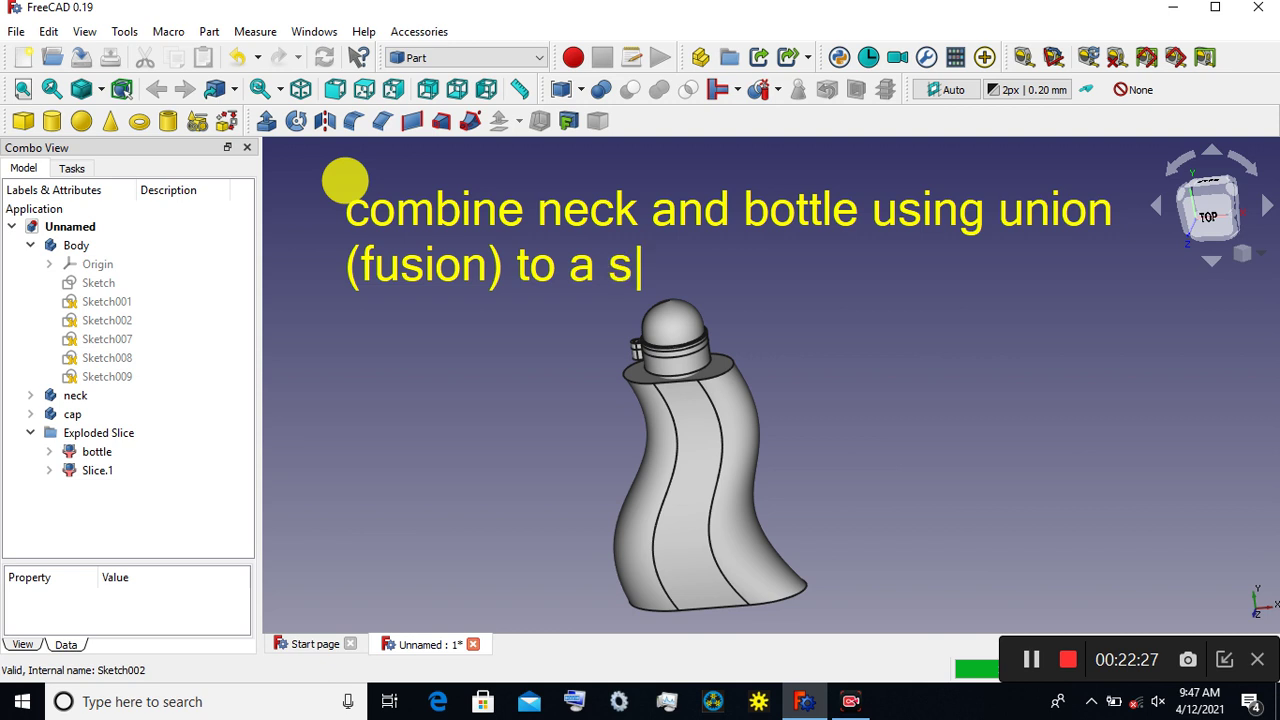
text(ingle)
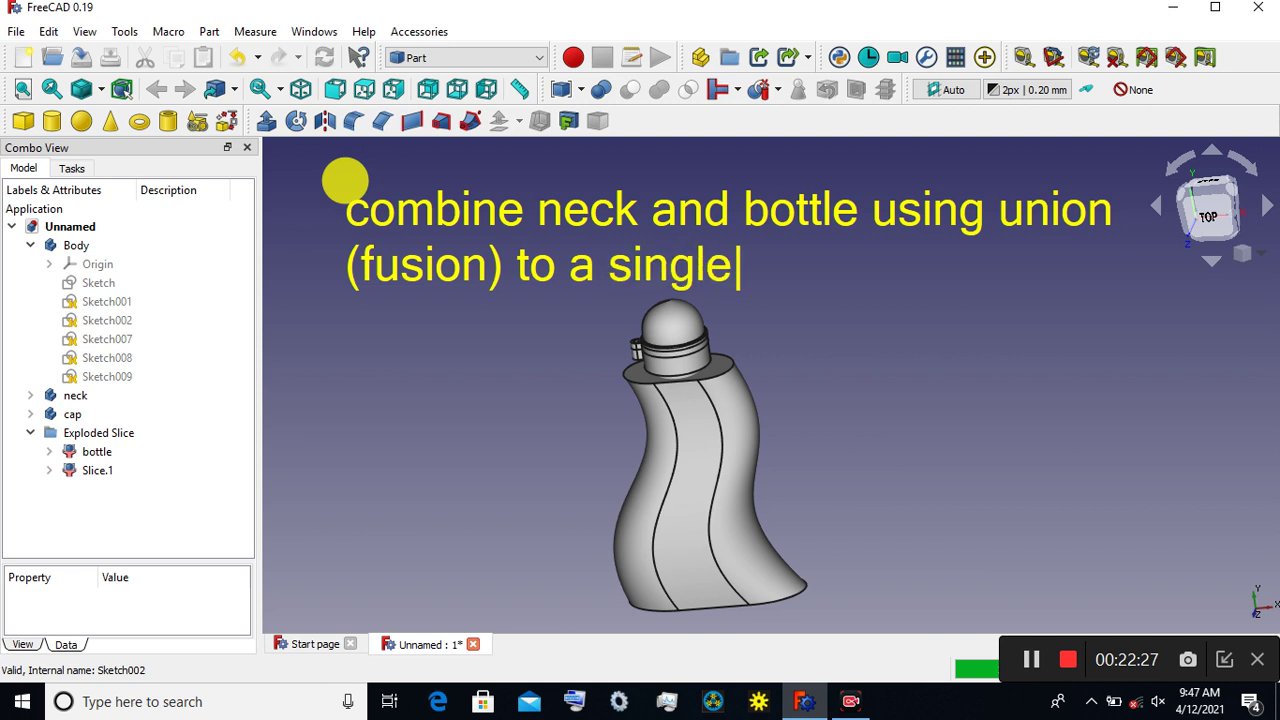
text( part)
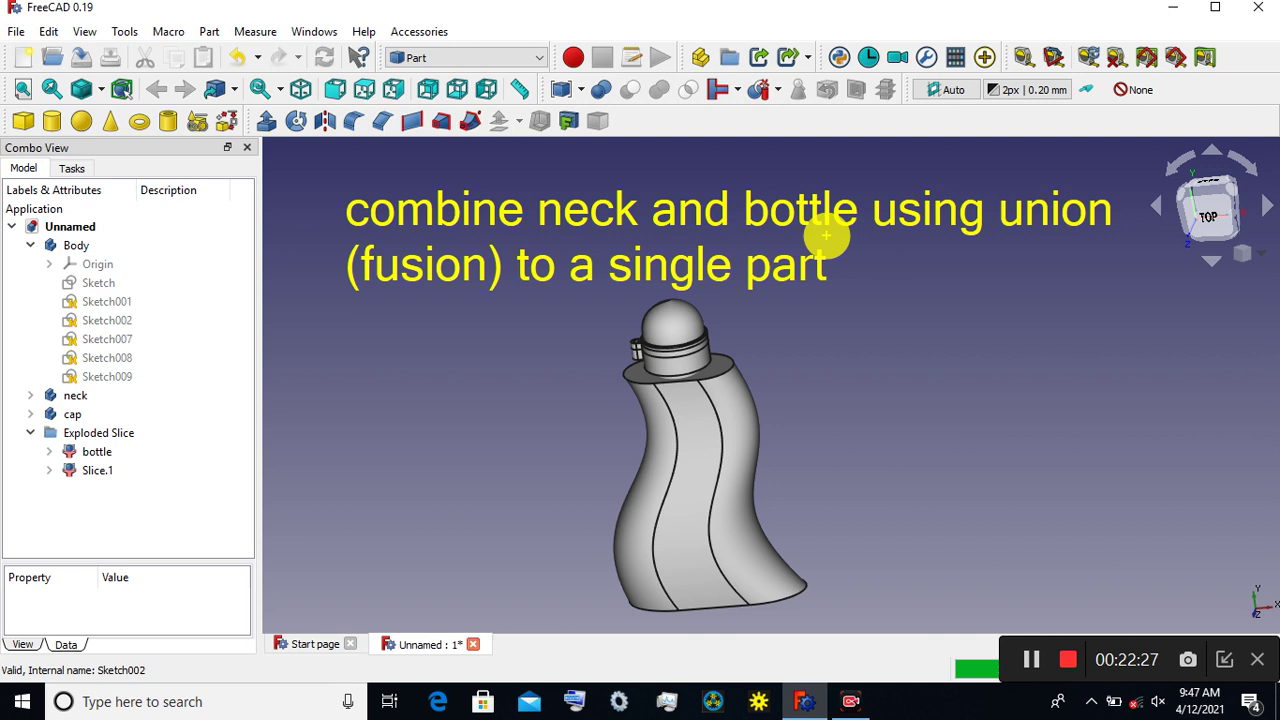
Step: Fuse the bottle piece and the neck into a single Fusion object
click(99, 452)
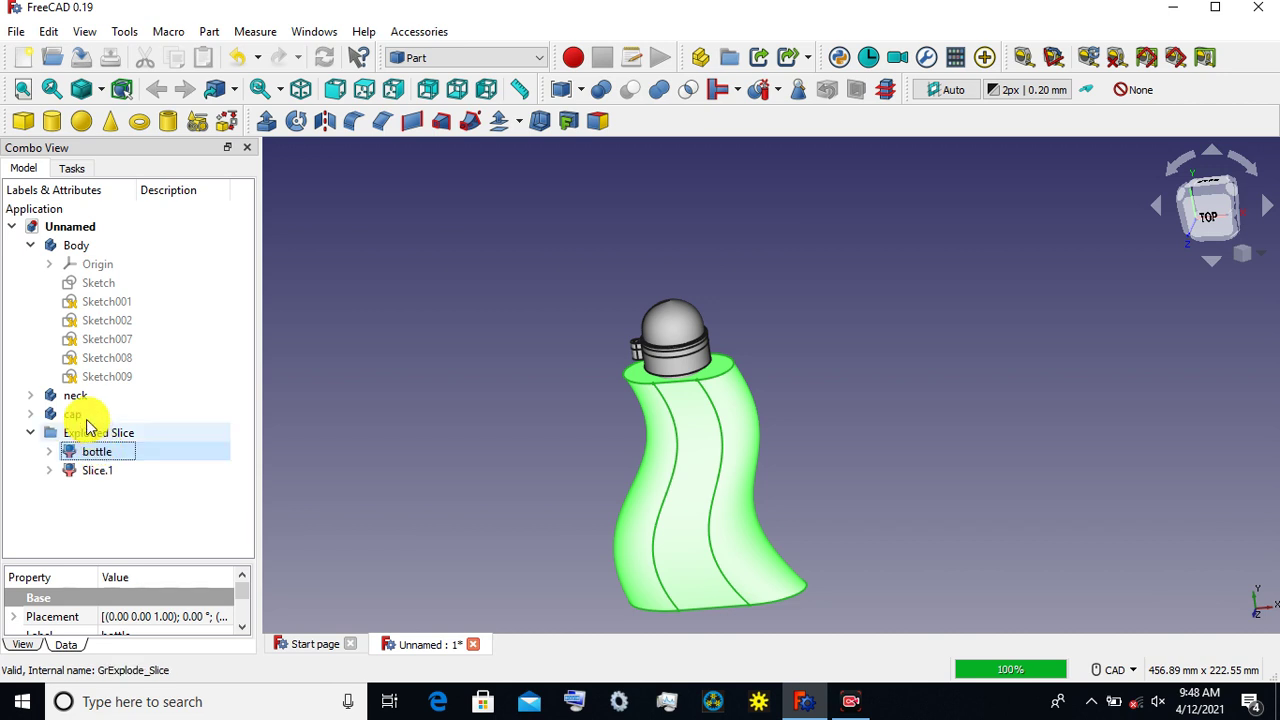
ctrl+click(84, 400)
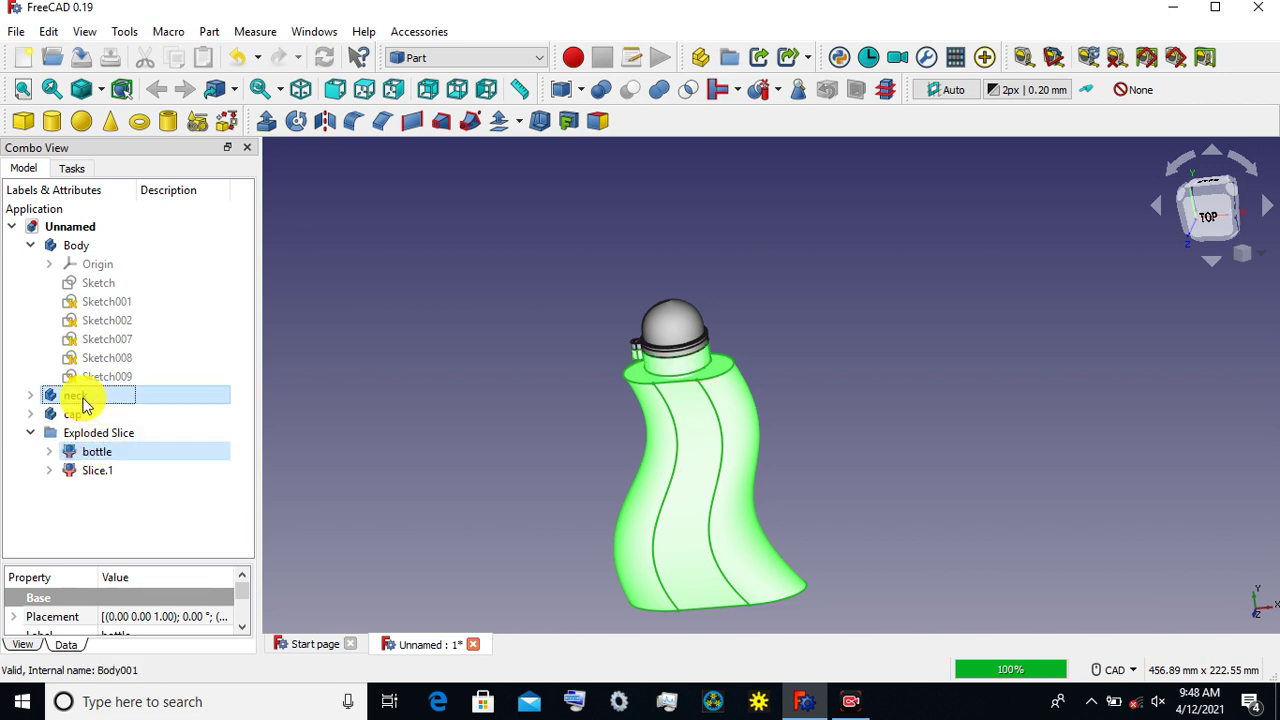
click(659, 92)
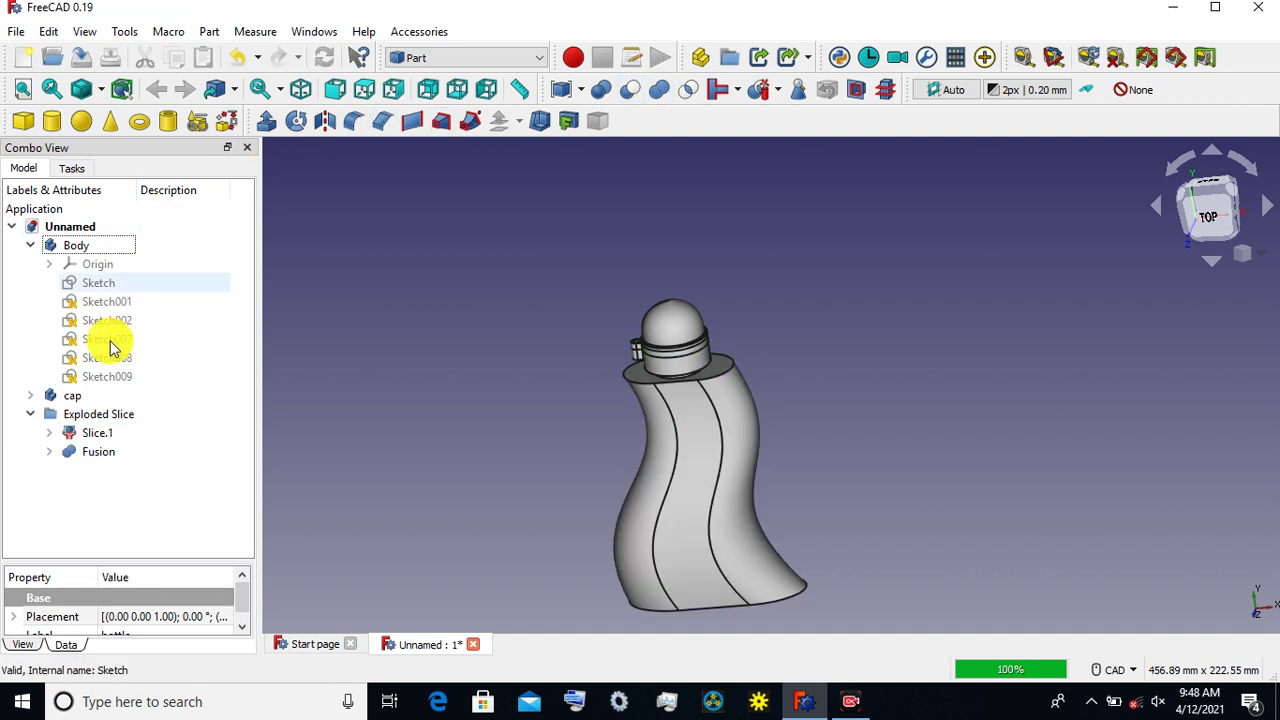
Step: Expand Slice.1 and Fusion in the Exploded Slice group to see their contents
click(31, 415)
click(31, 415)
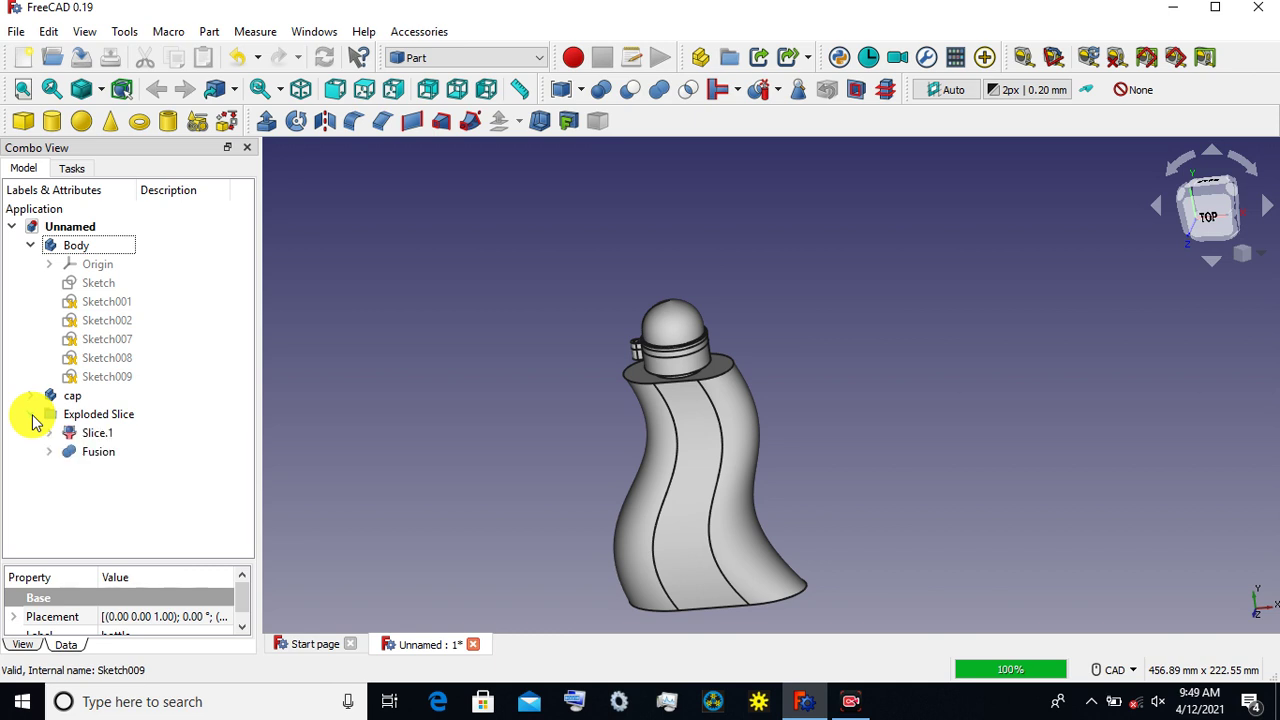
click(99, 455)
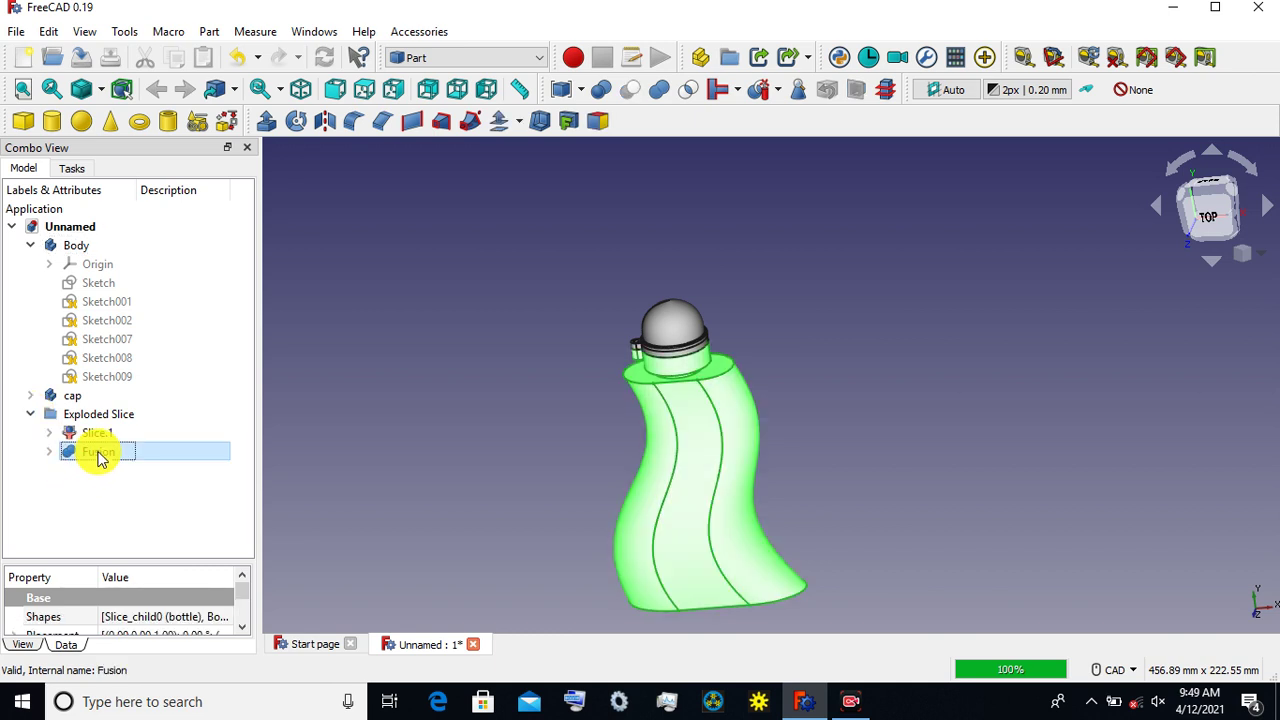
click(452, 370)
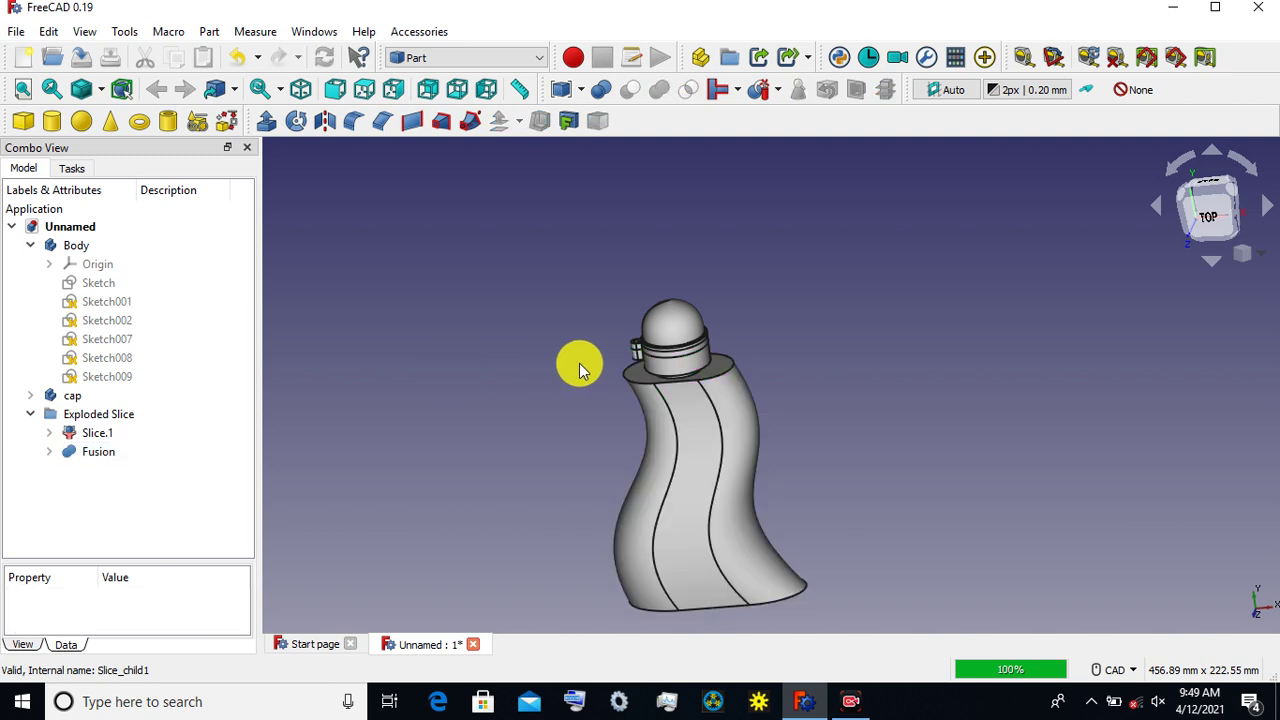
scroll(687, 376, up, 2)
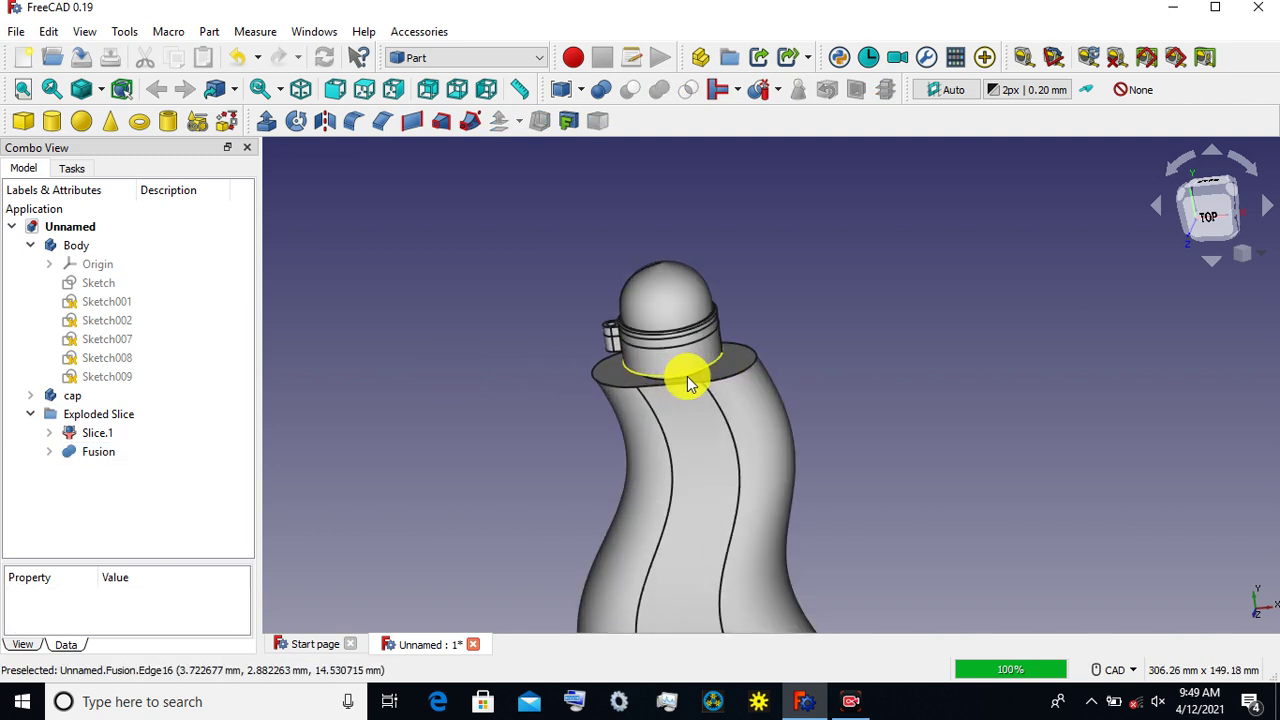
click(115, 440)
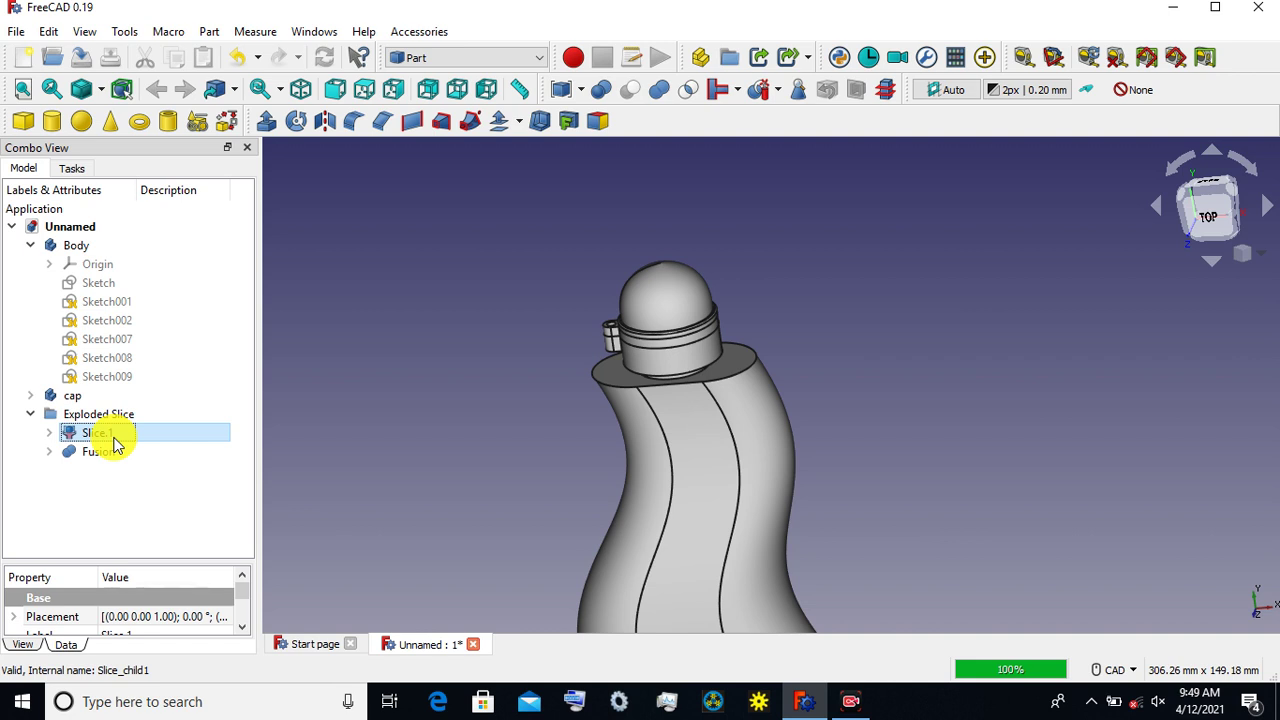
click(52, 434)
click(48, 471)
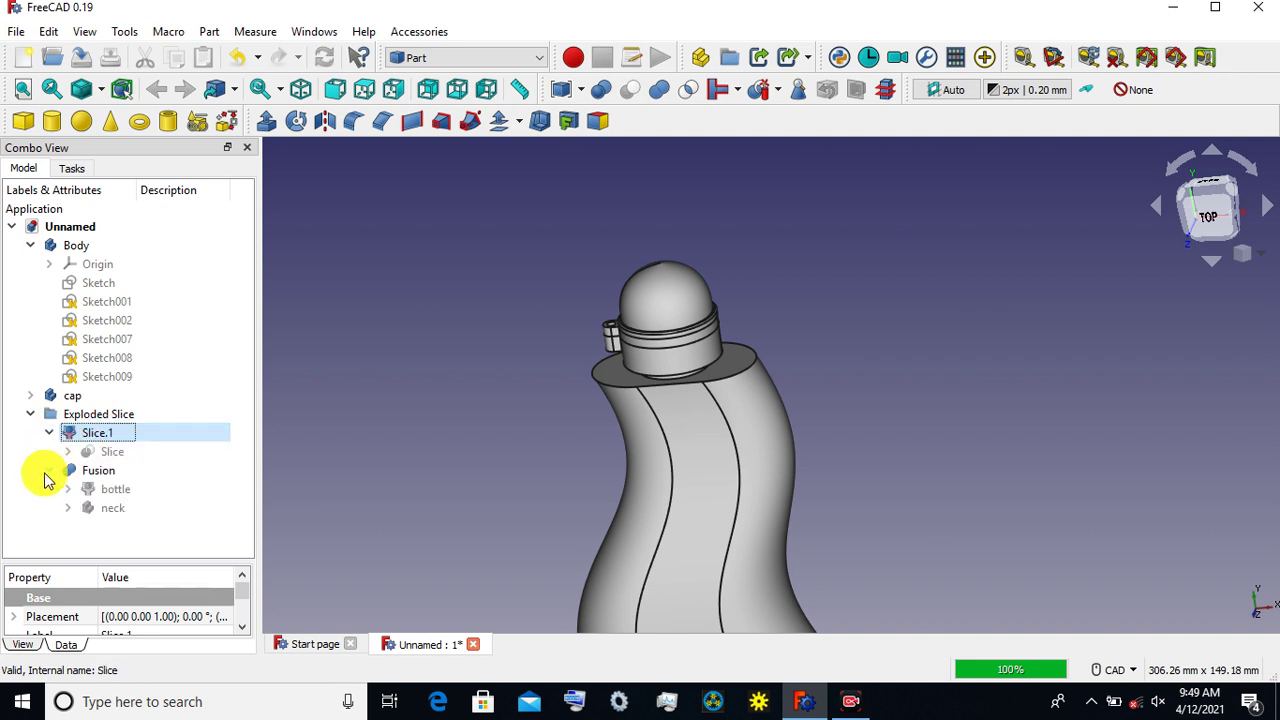
click(47, 472)
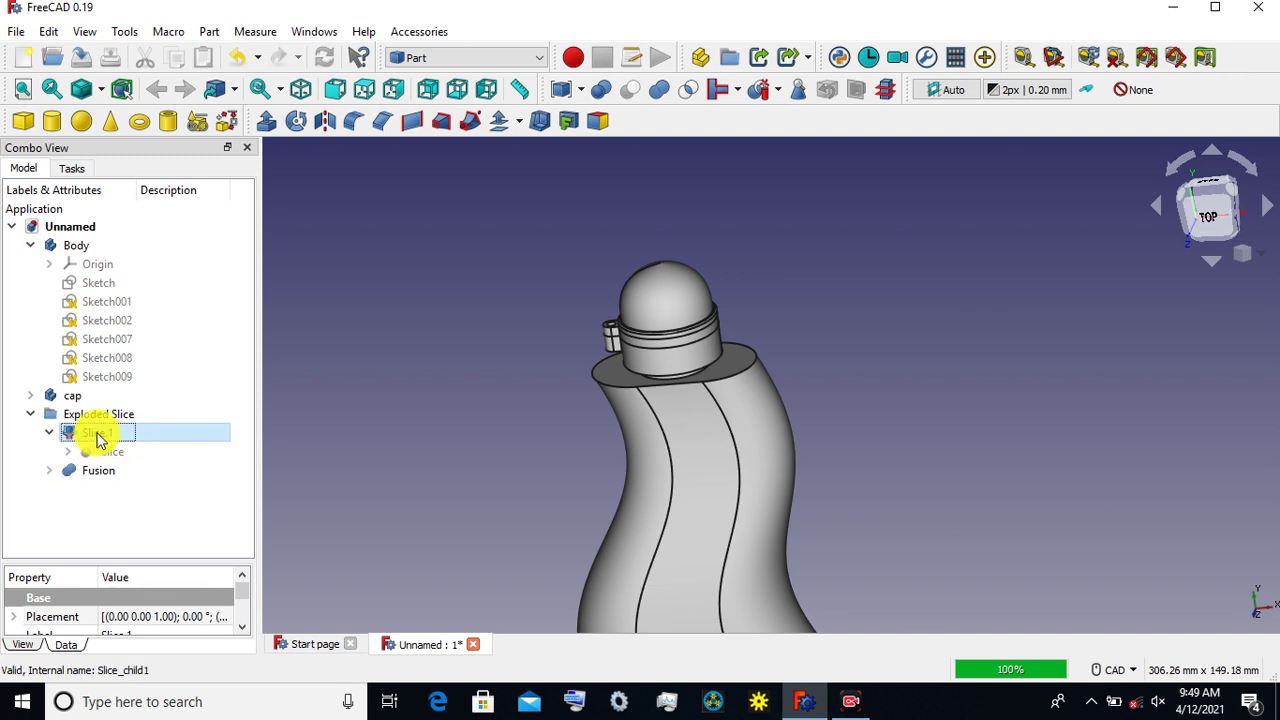
Step: Compare Fusion and Slice.1 by selecting each in turn, ending with Fusion selected
click(332, 386)
click(95, 469)
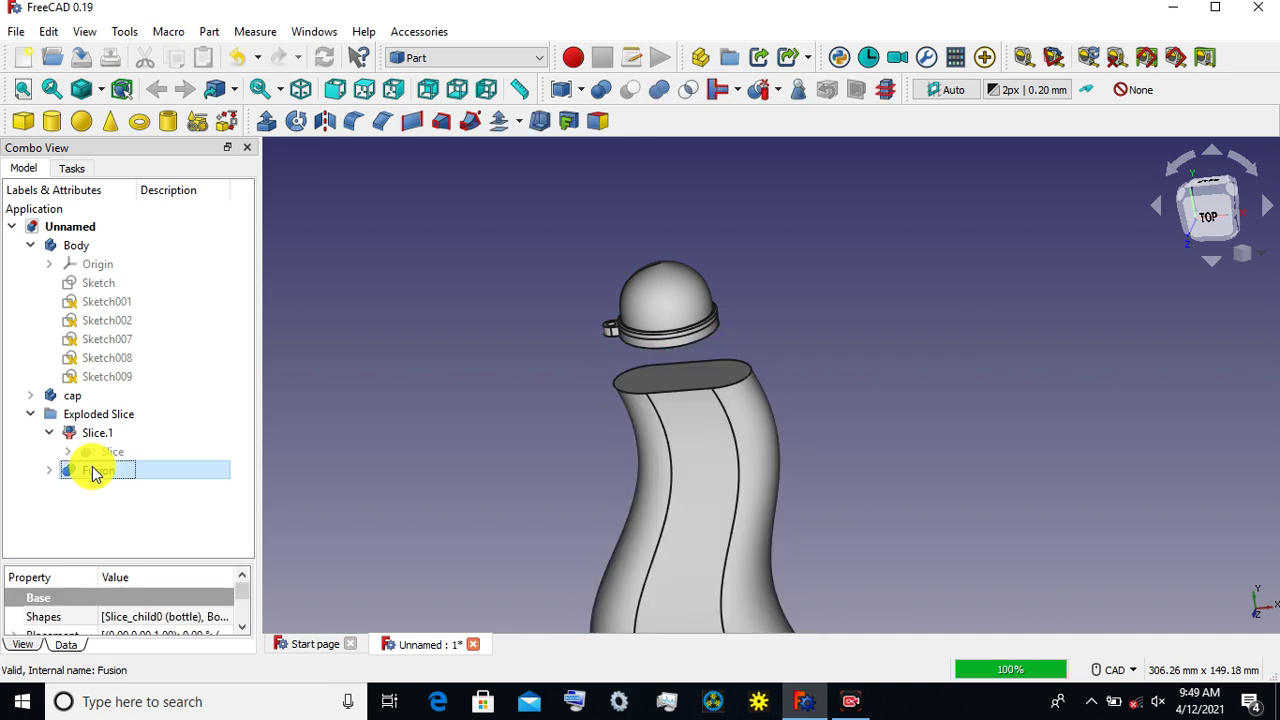
click(111, 435)
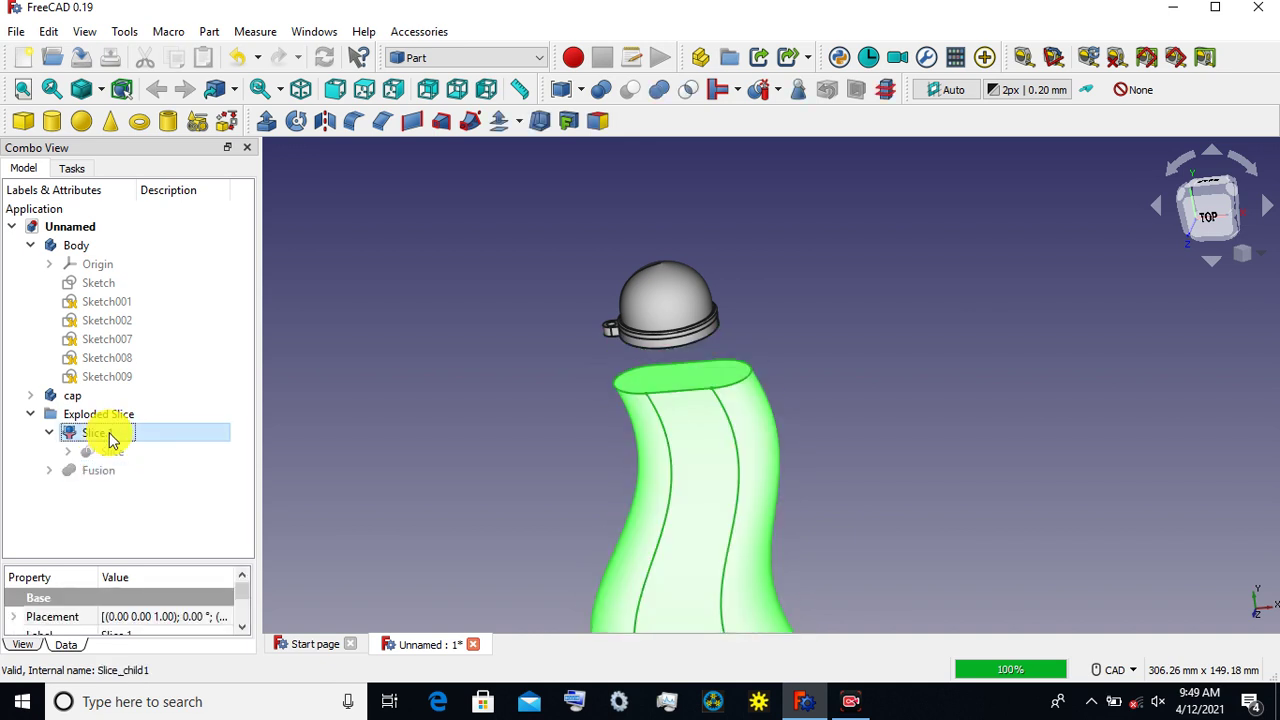
click(100, 469)
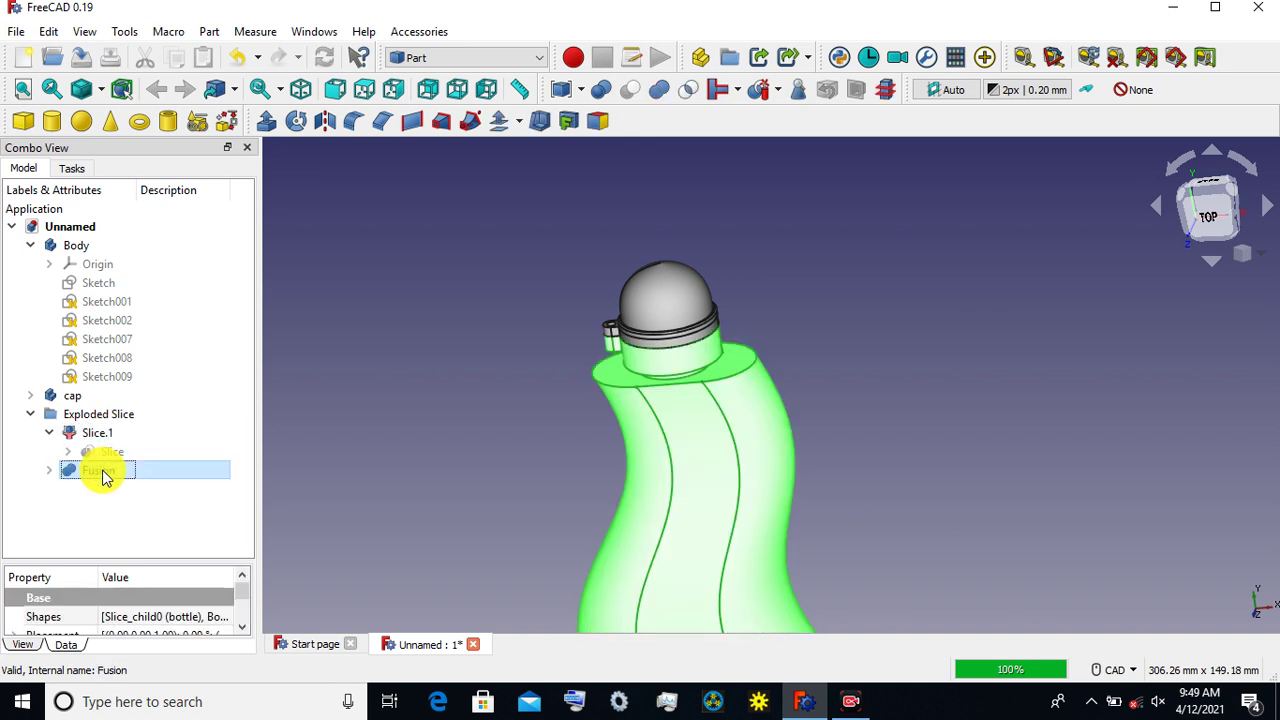
click(428, 362)
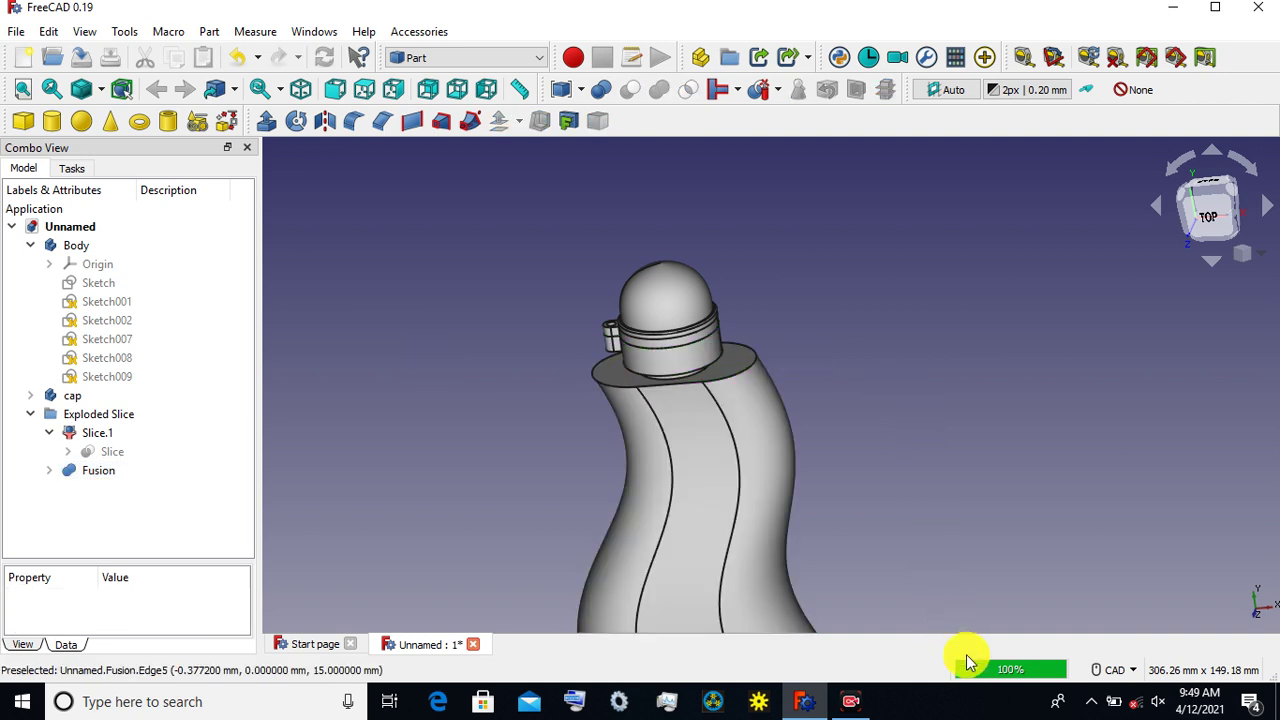
click(100, 470)
Step: Set the Fusion bottle's Appearance transparency to 70
right_click(100, 472)
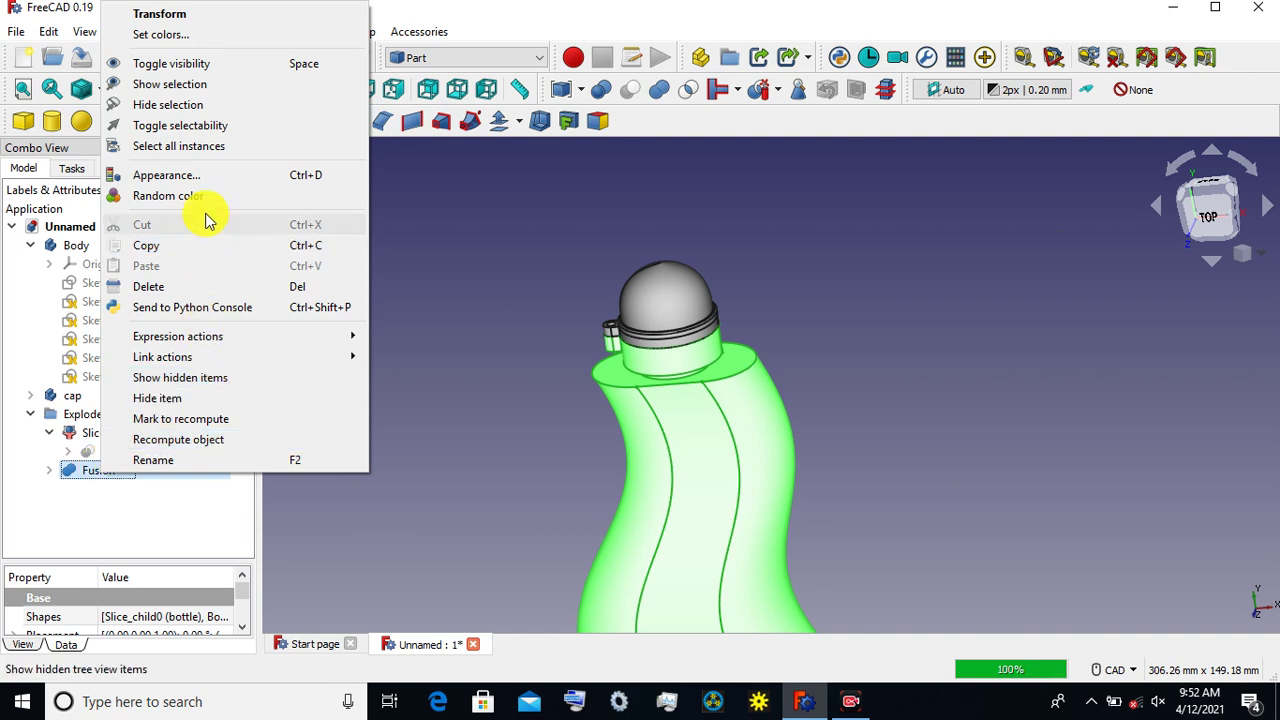
click(199, 176)
click(120, 530)
click(120, 530)
click(120, 530)
click(120, 530)
click(121, 531)
click(121, 531)
click(121, 531)
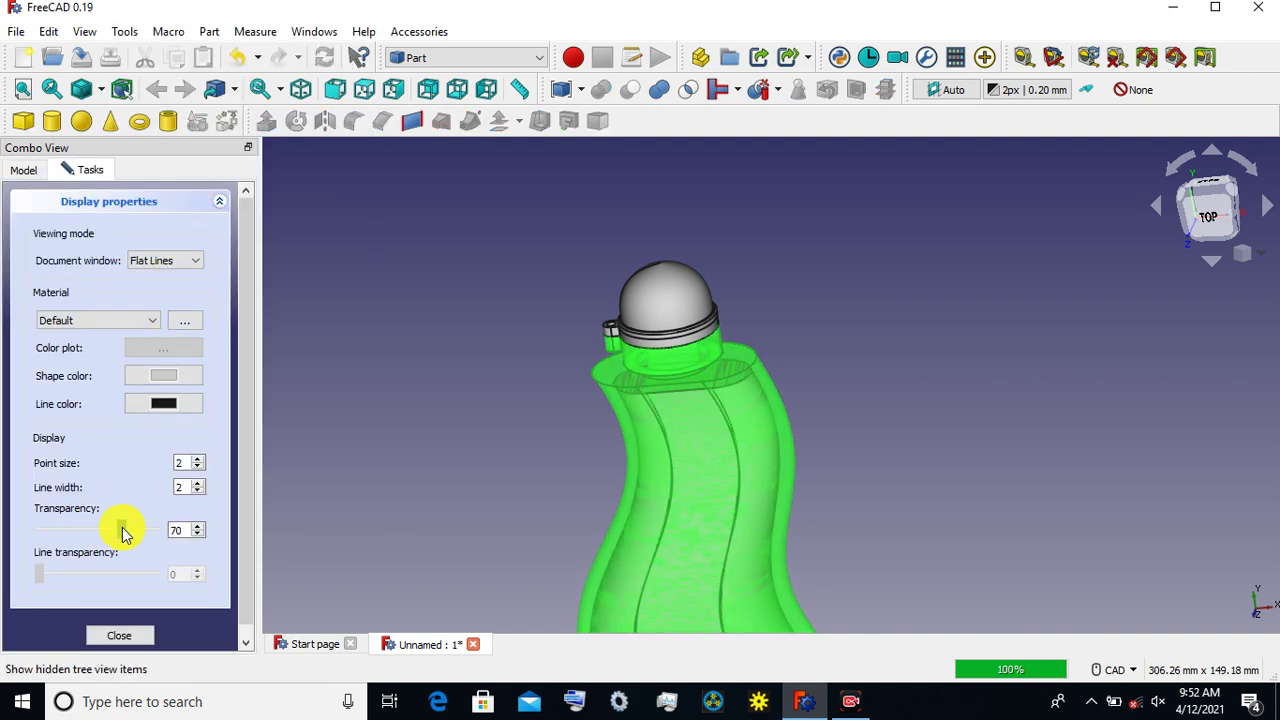
click(121, 632)
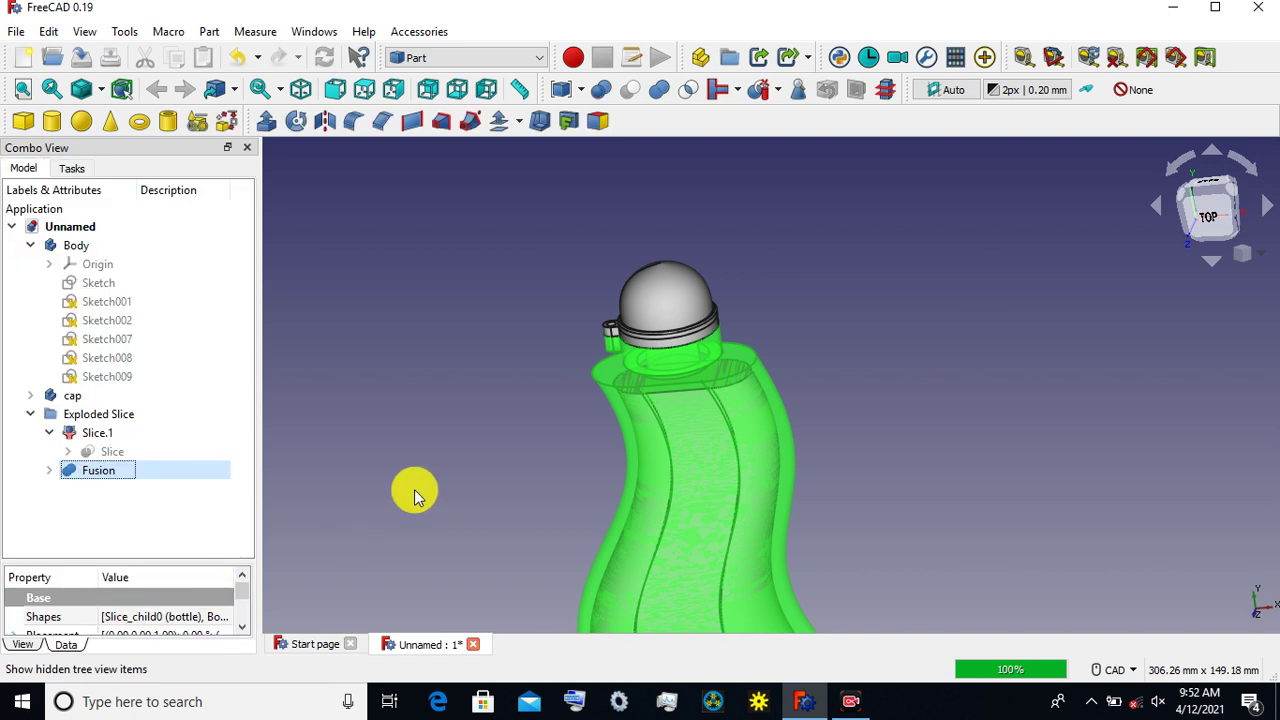
click(415, 492)
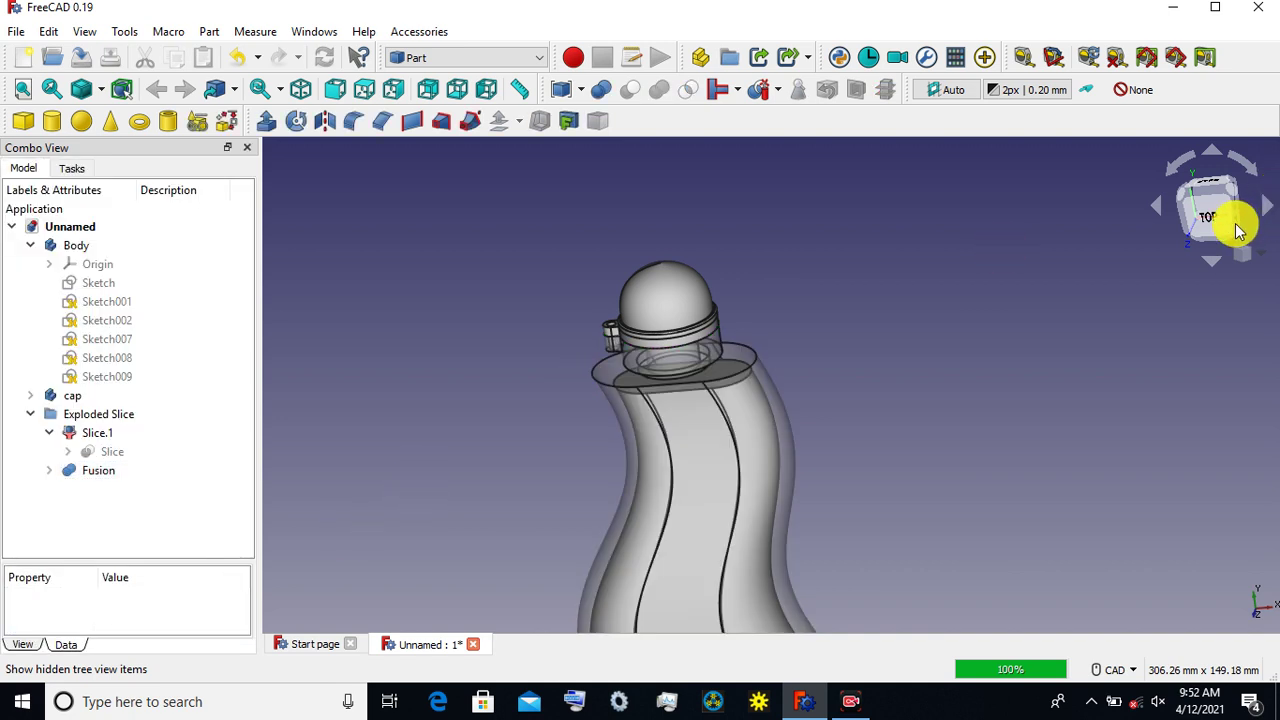
Step: Switch to the top view, then zoom and pan to centre the see-through bottle
click(1198, 222)
scroll(930, 425, down, 2)
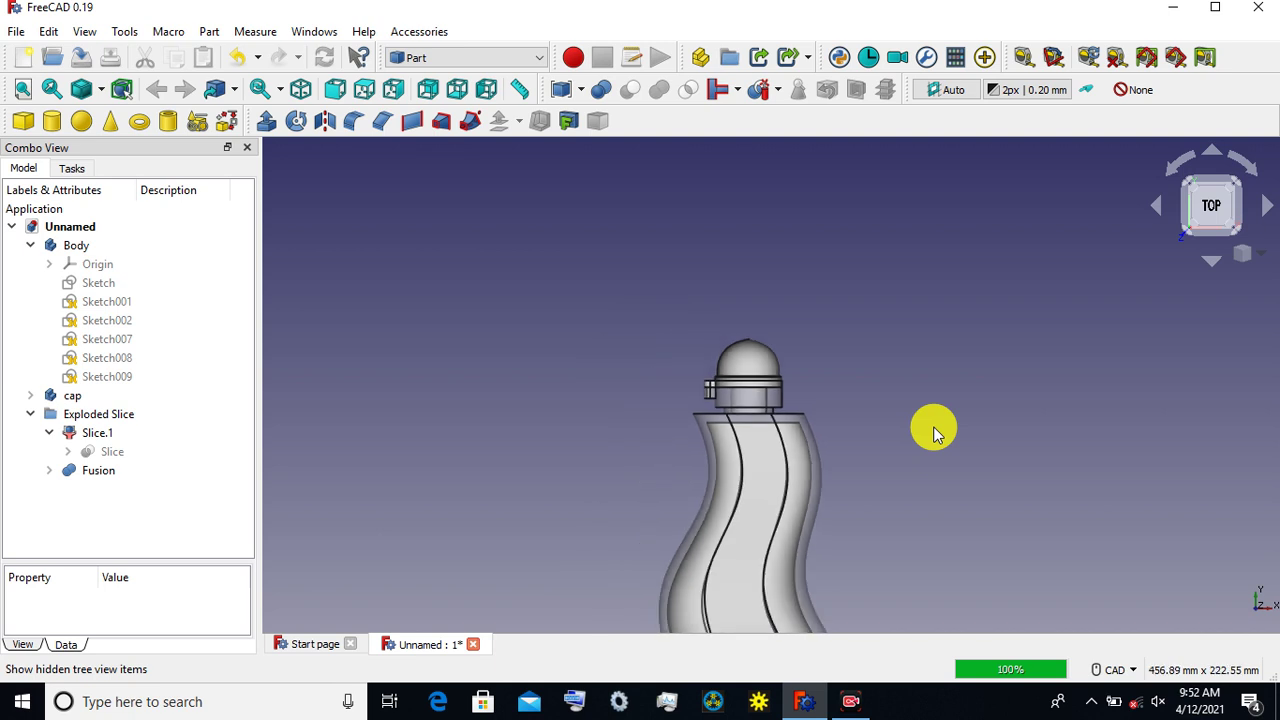
middle_drag(879, 349, 820, 307)
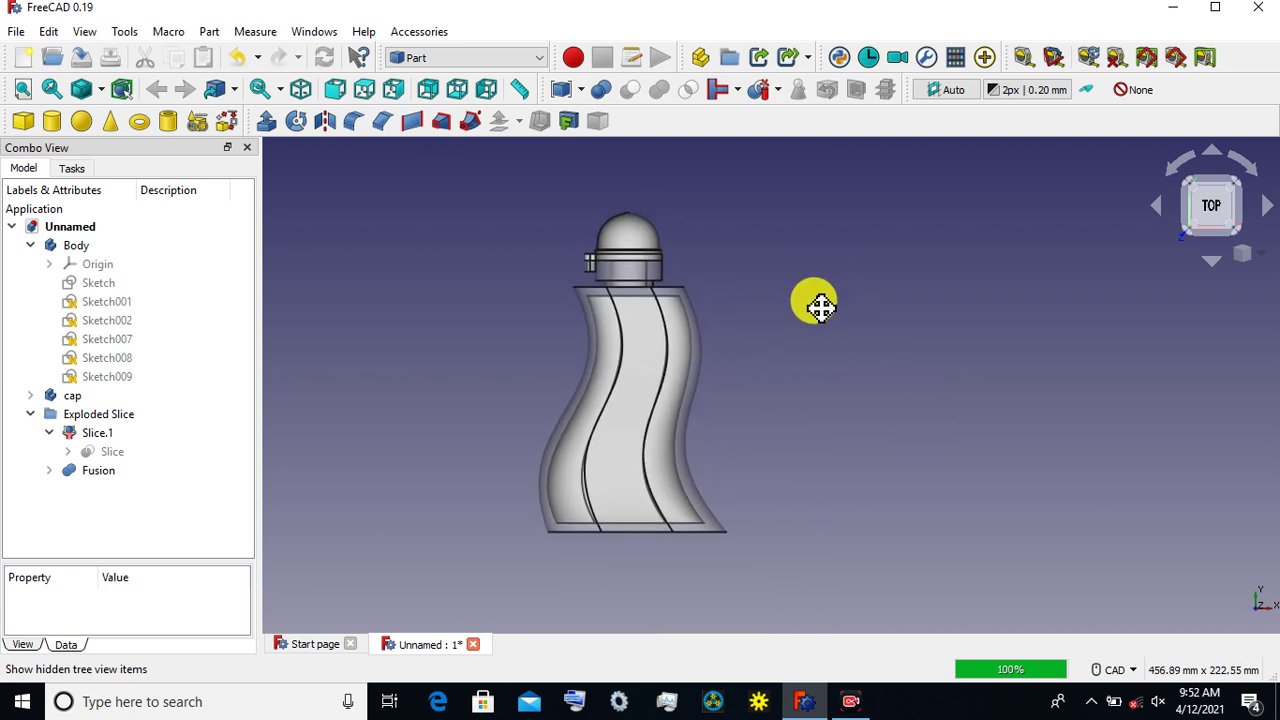
scroll(811, 355, up, 1)
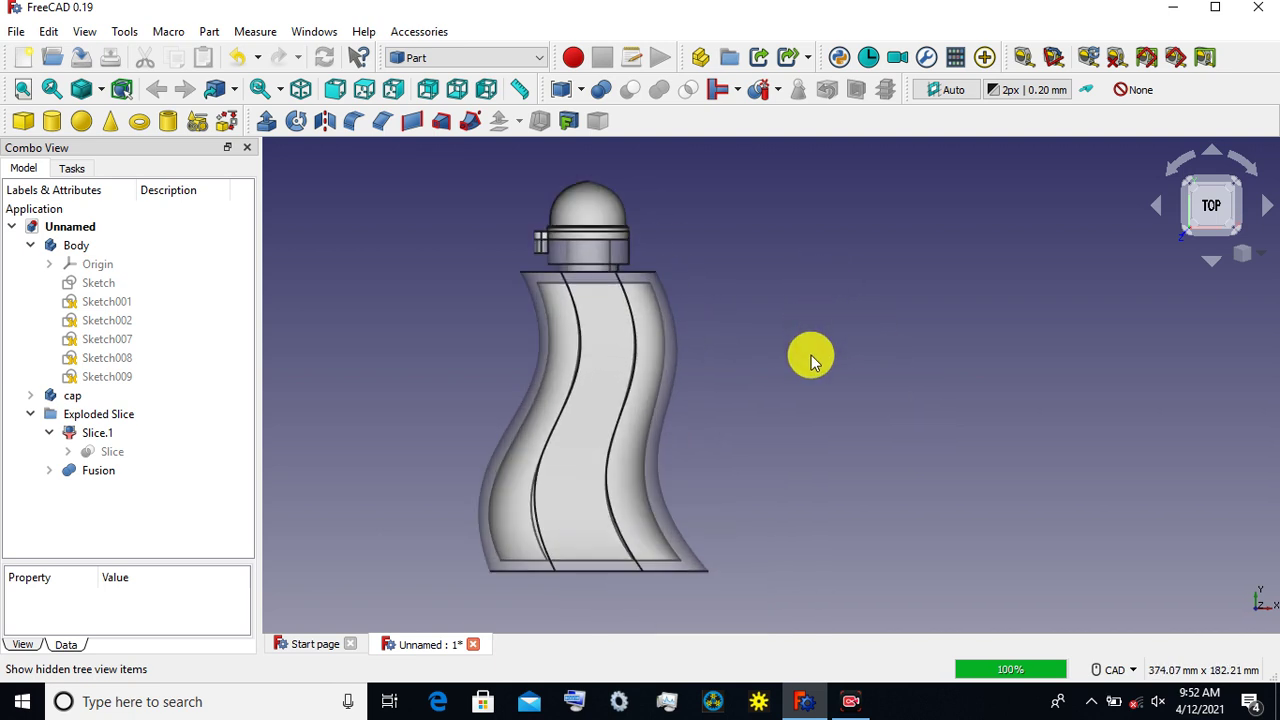
middle_drag(811, 355, 827, 399)
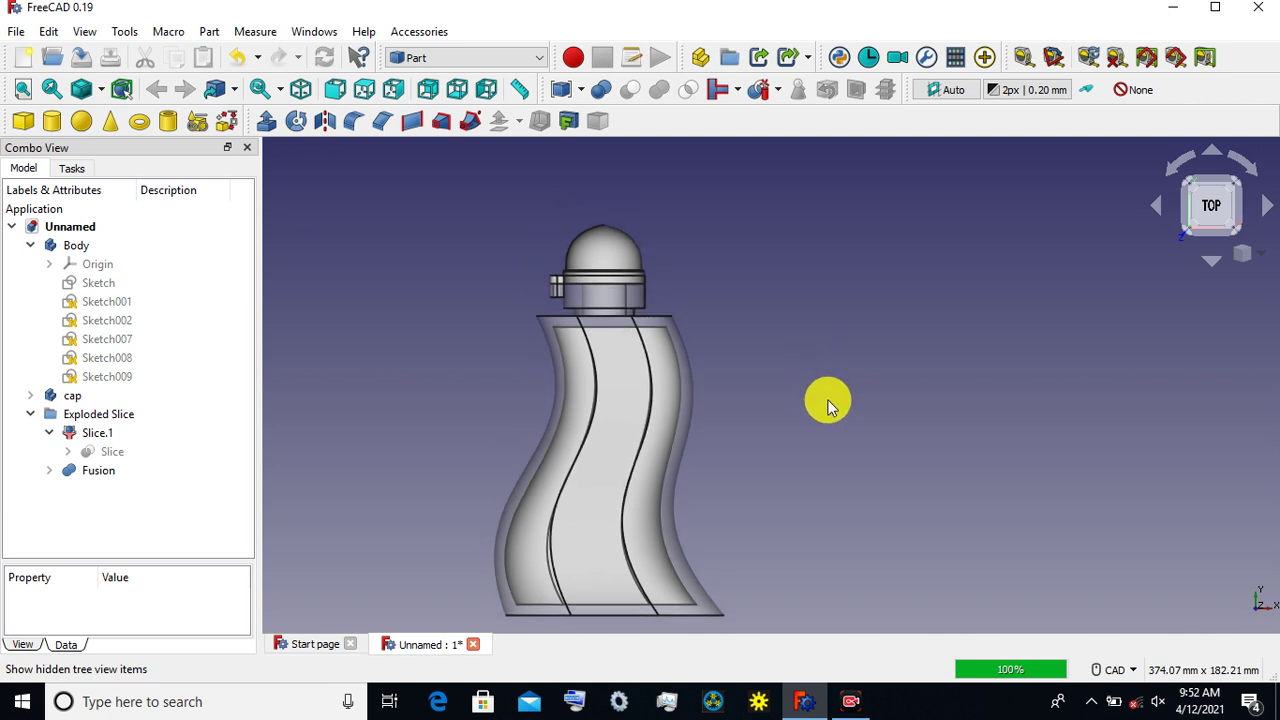
scroll(827, 404, up, 1)
scroll(827, 404, down, 1)
scroll(827, 404, down, 1)
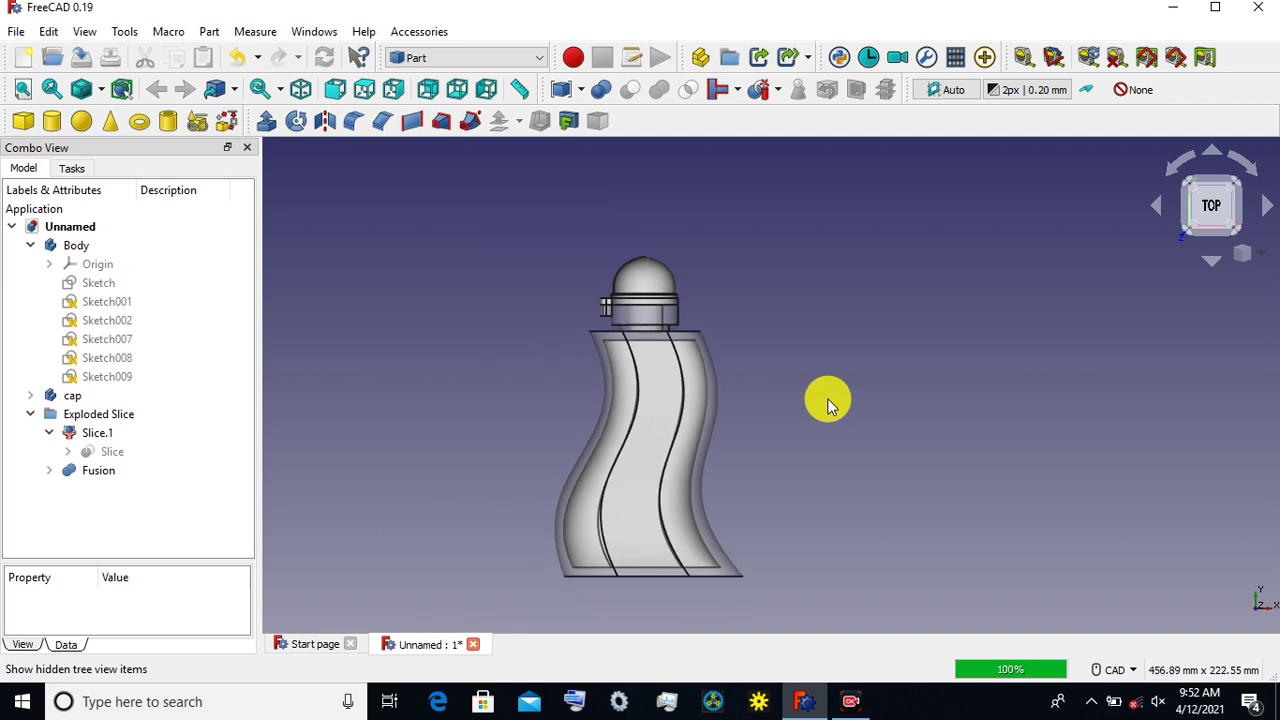
middle_drag(827, 404, 855, 414)
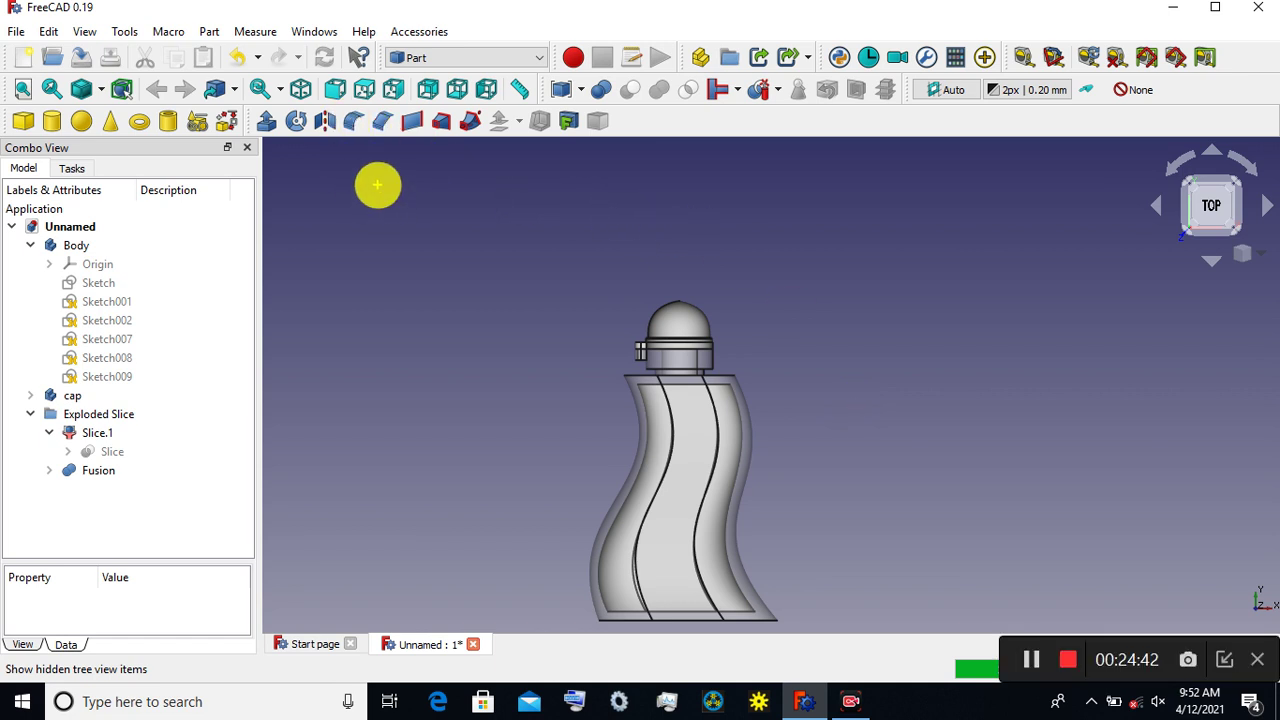
drag(355, 212, 352, 164)
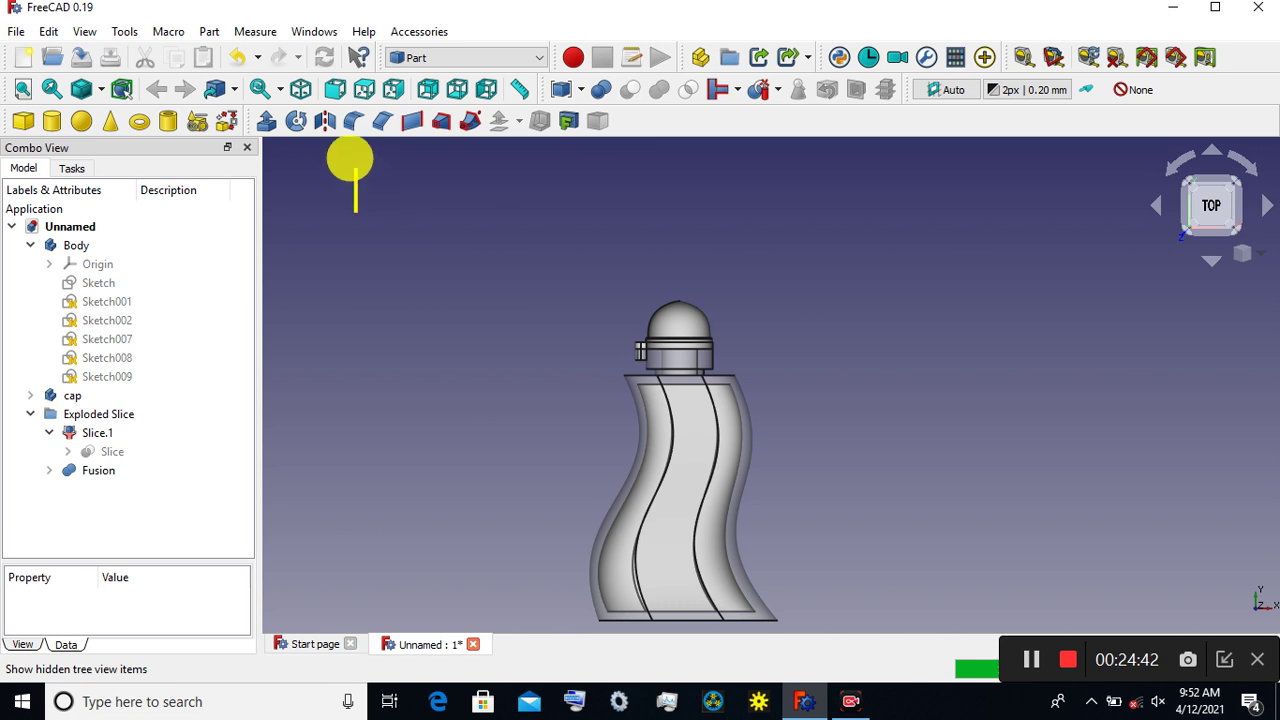
text(ne)
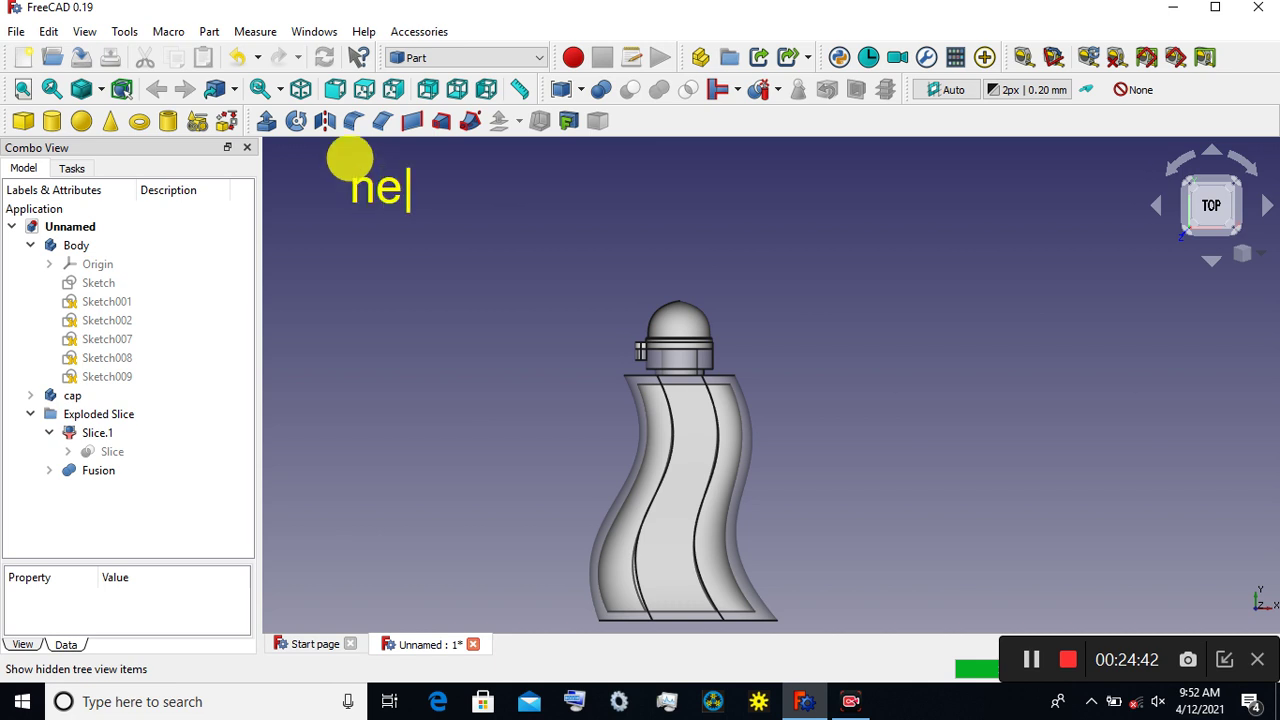
text(xt step )
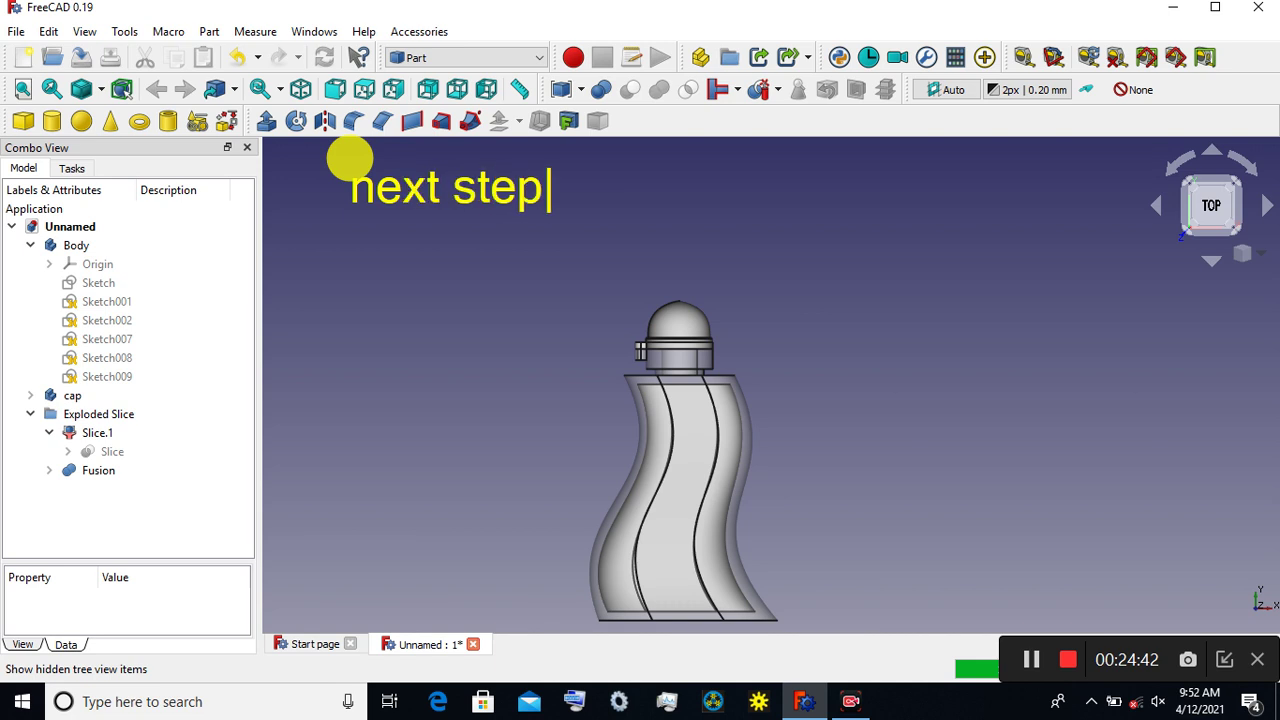
text(is to fill bottle with )
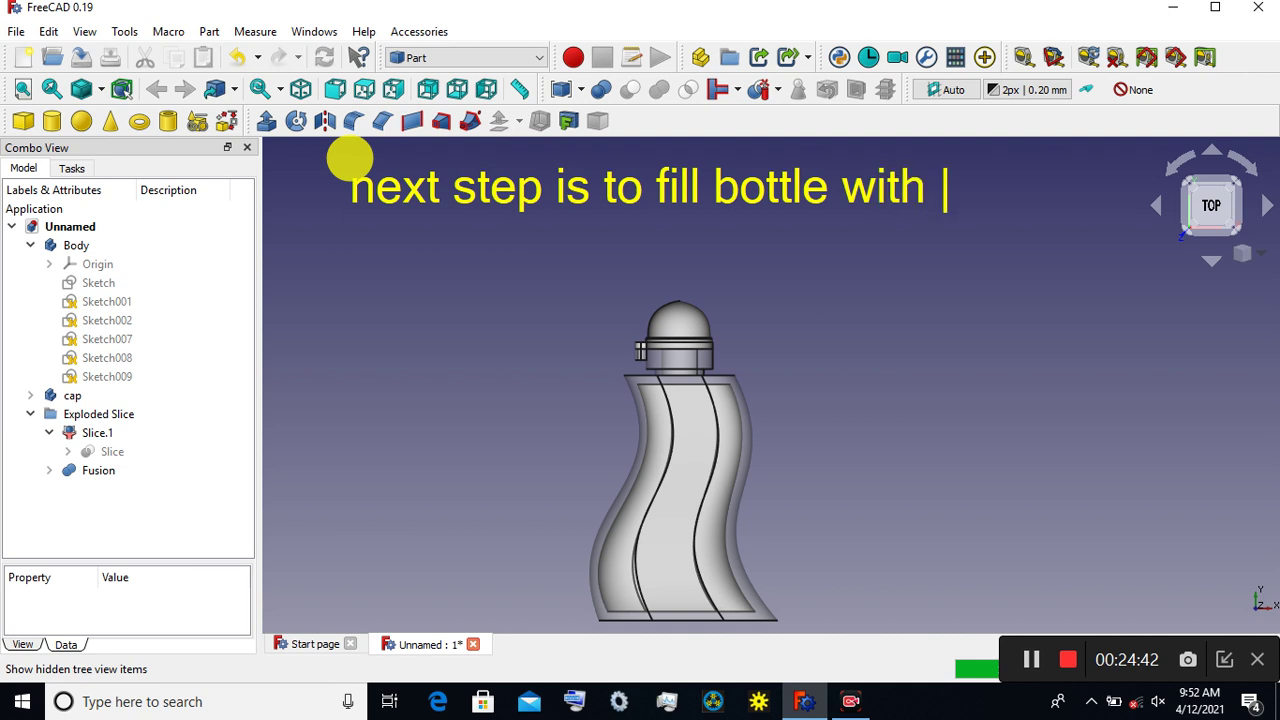
text(a)
key(BackSpace)
text(fl)
text(ui)
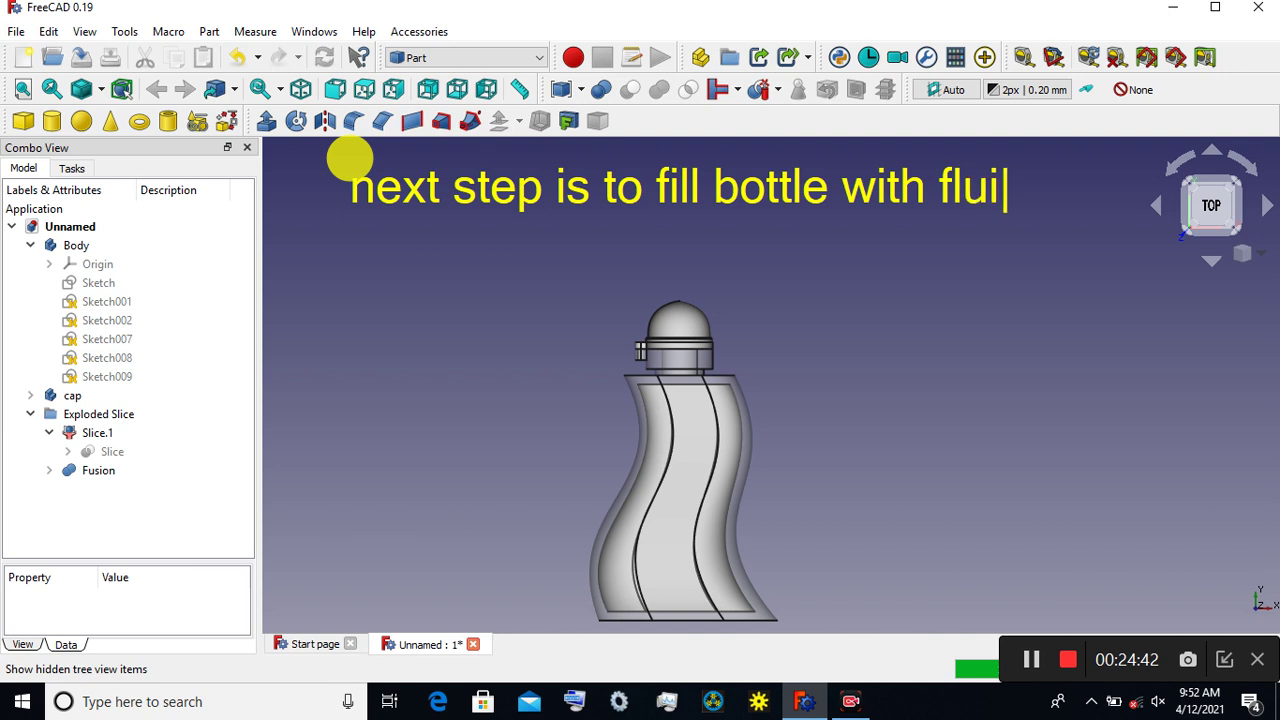
text(d)
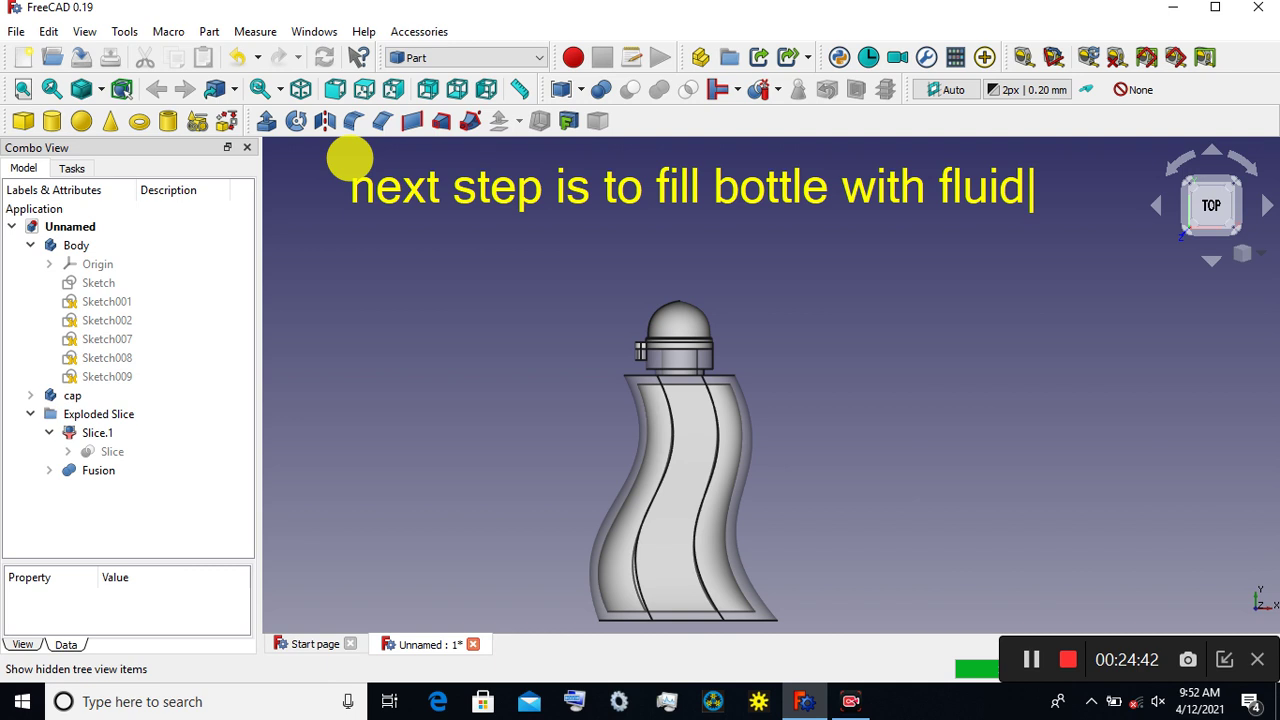
text( using)
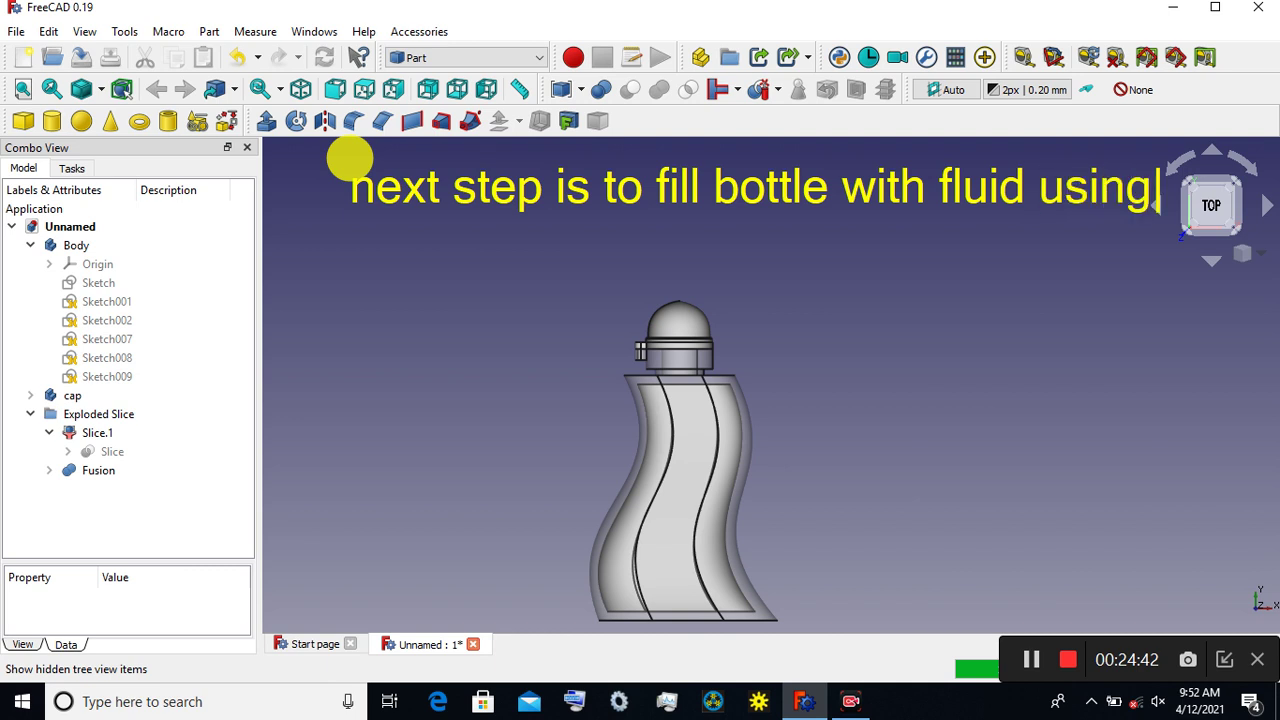
key(Return)
text(slic)
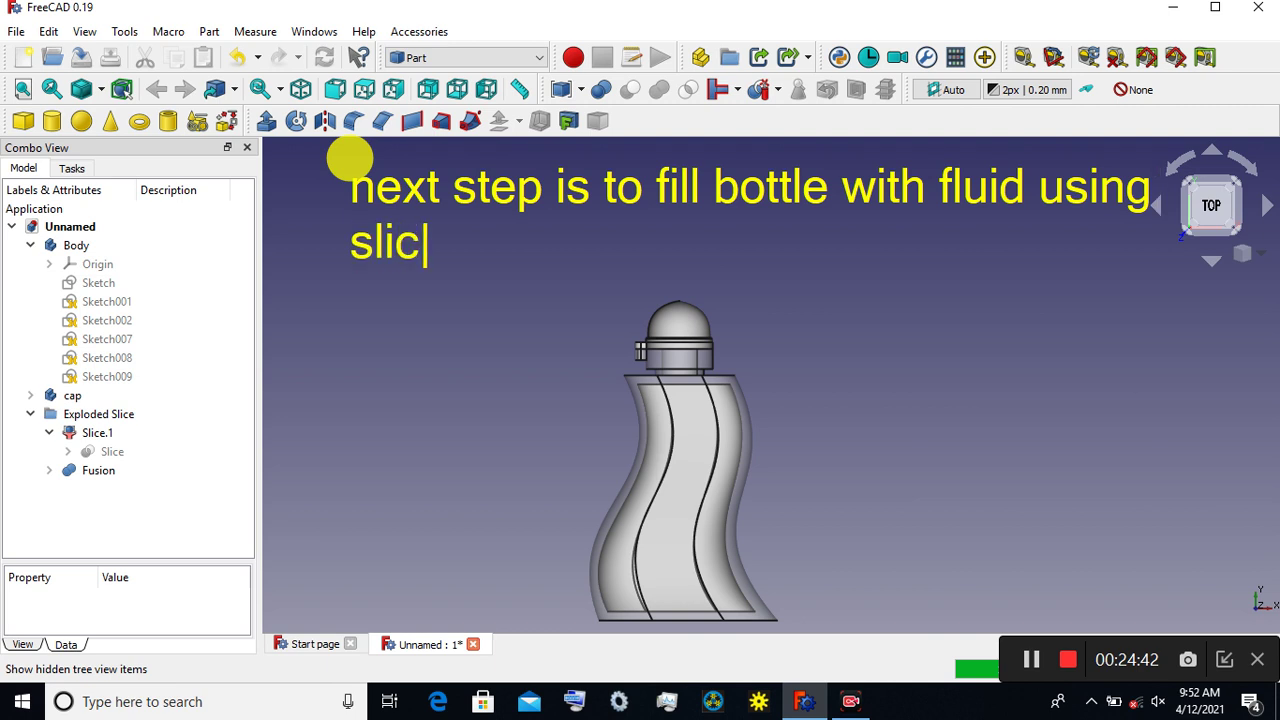
text(e.i)
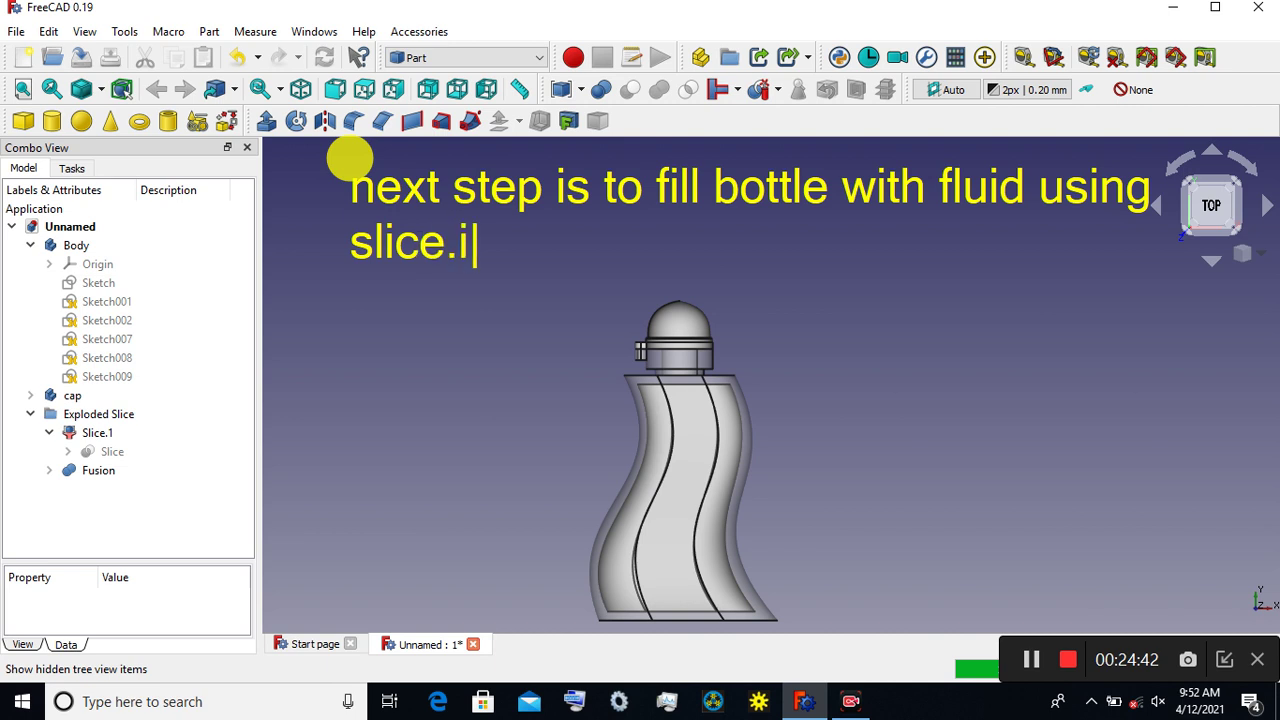
key(BackSpace)
text(1)
key(Escape)
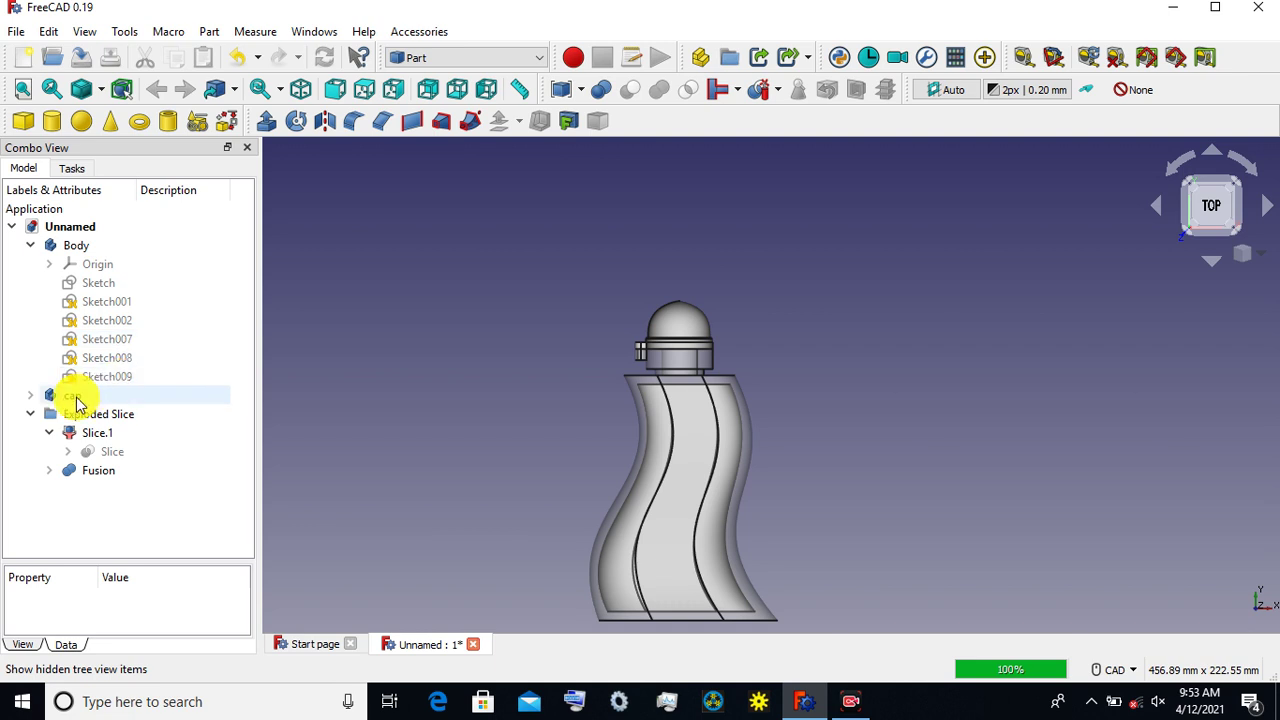
Step: Hide the cap and the Fusion bottle shell with Space, leaving Slice.1 visible
click(106, 472)
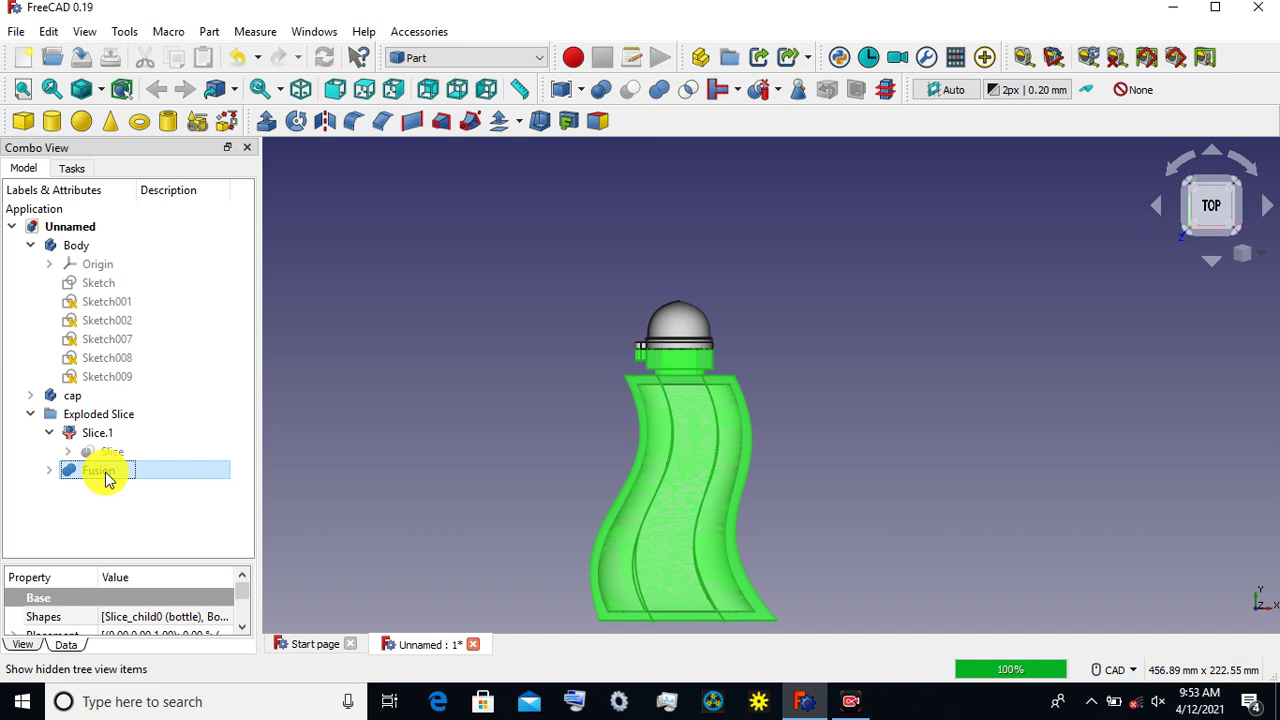
click(583, 512)
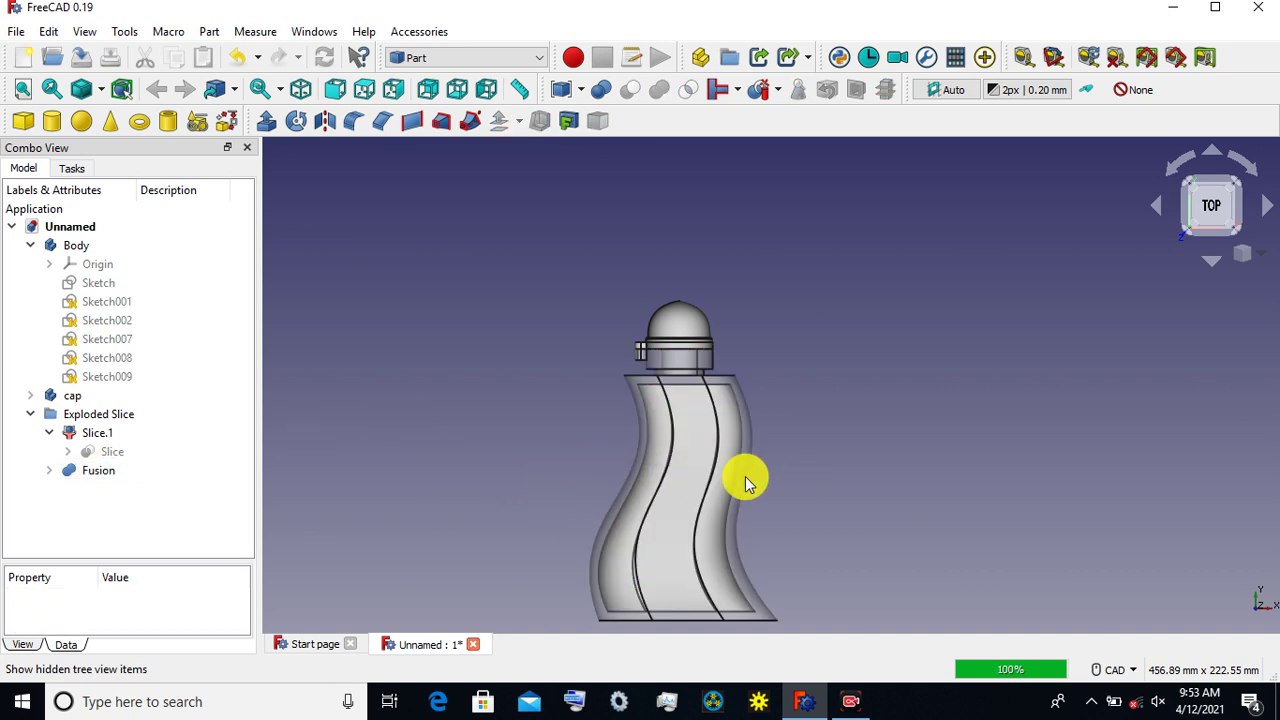
click(84, 436)
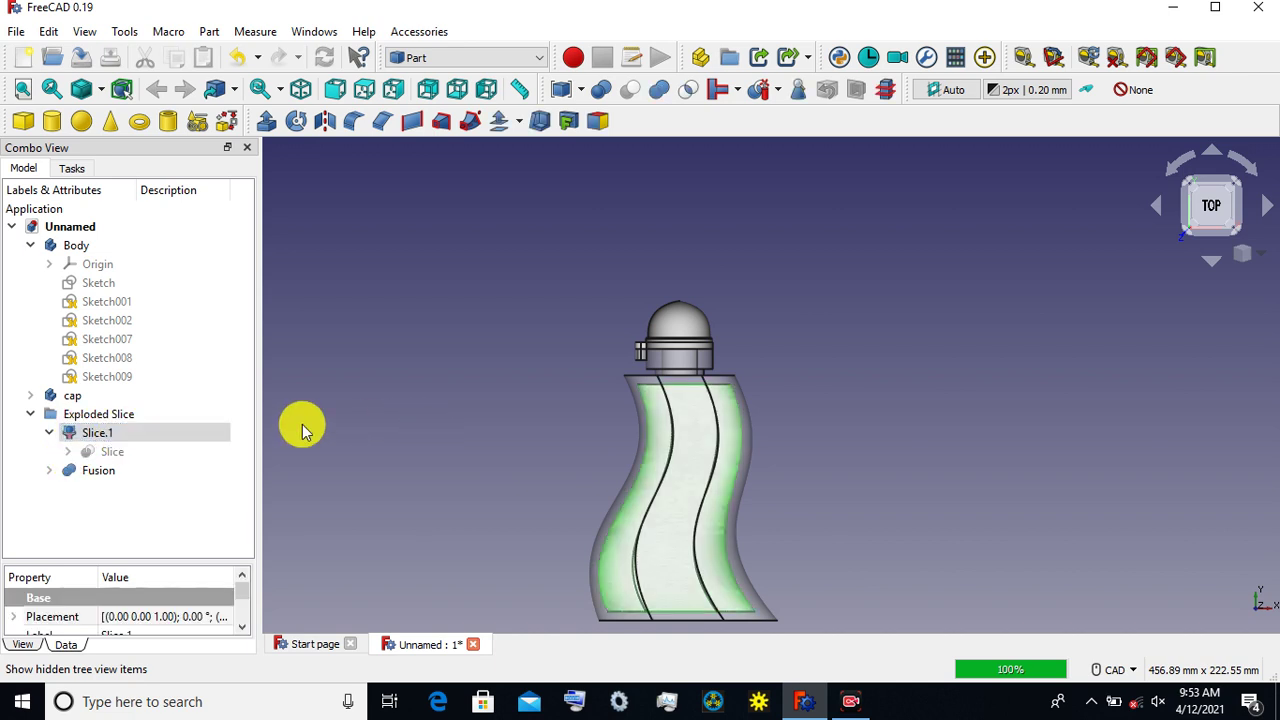
click(86, 400)
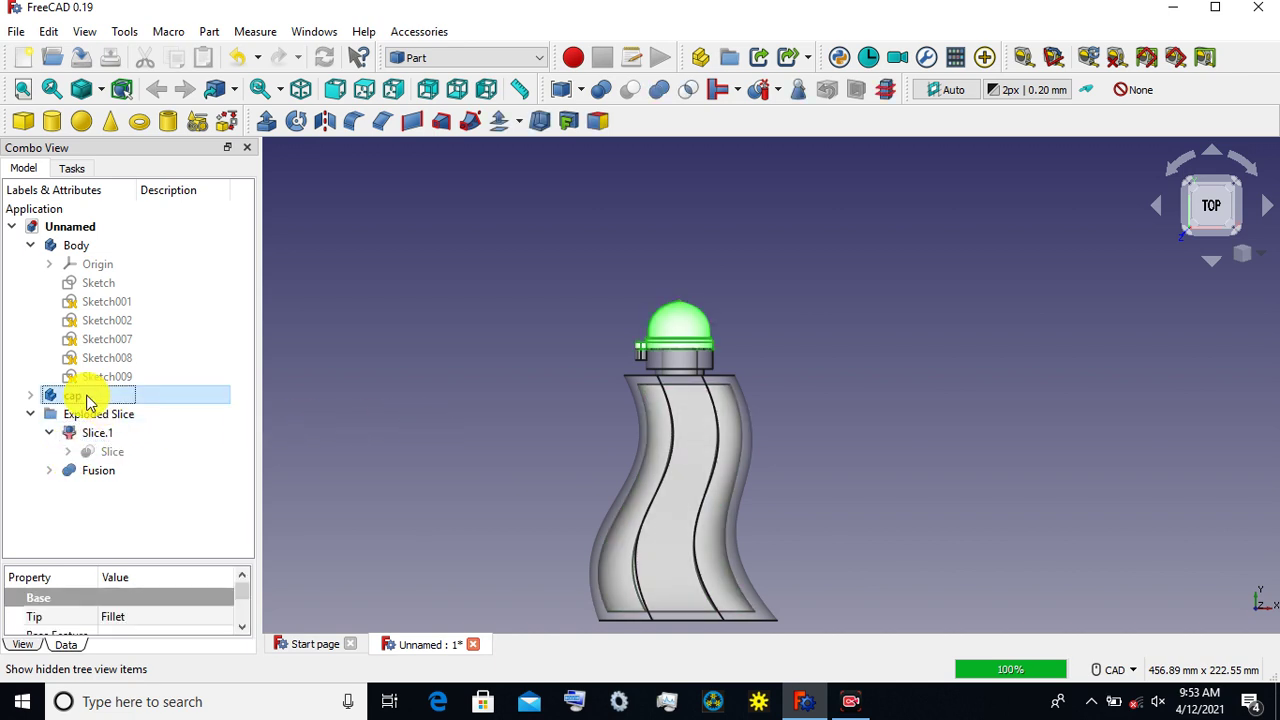
key(space)
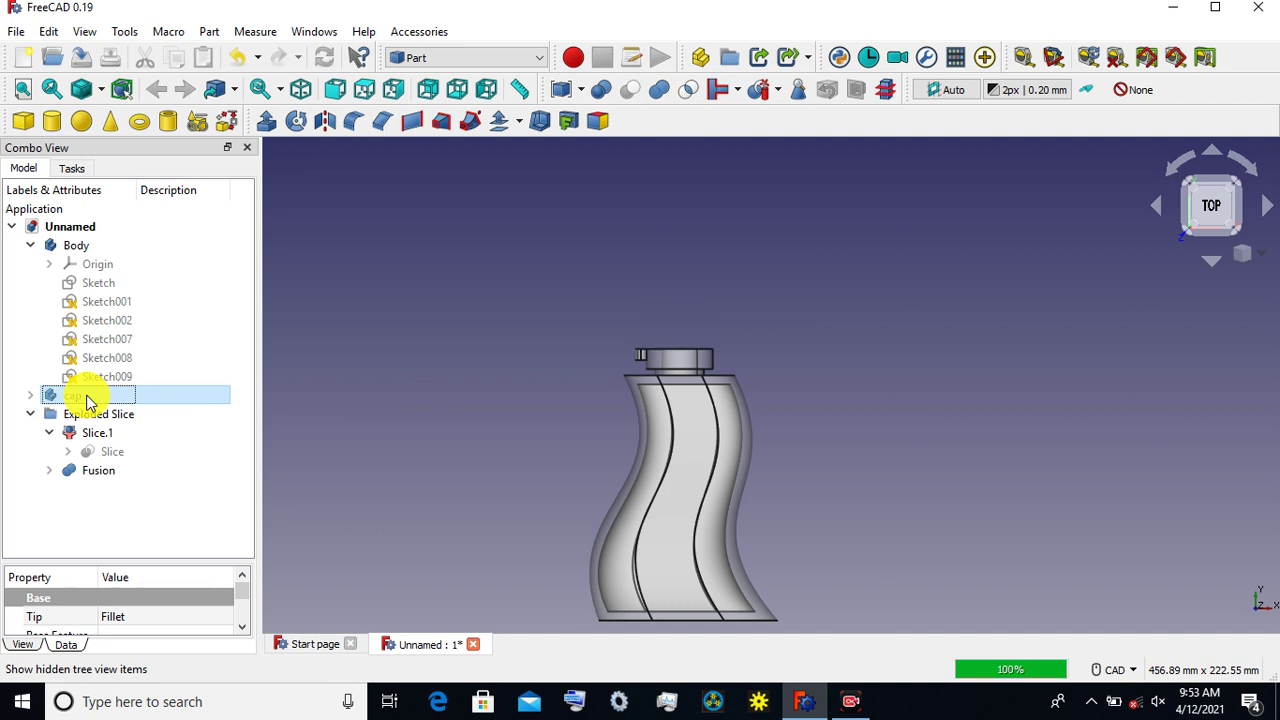
click(85, 472)
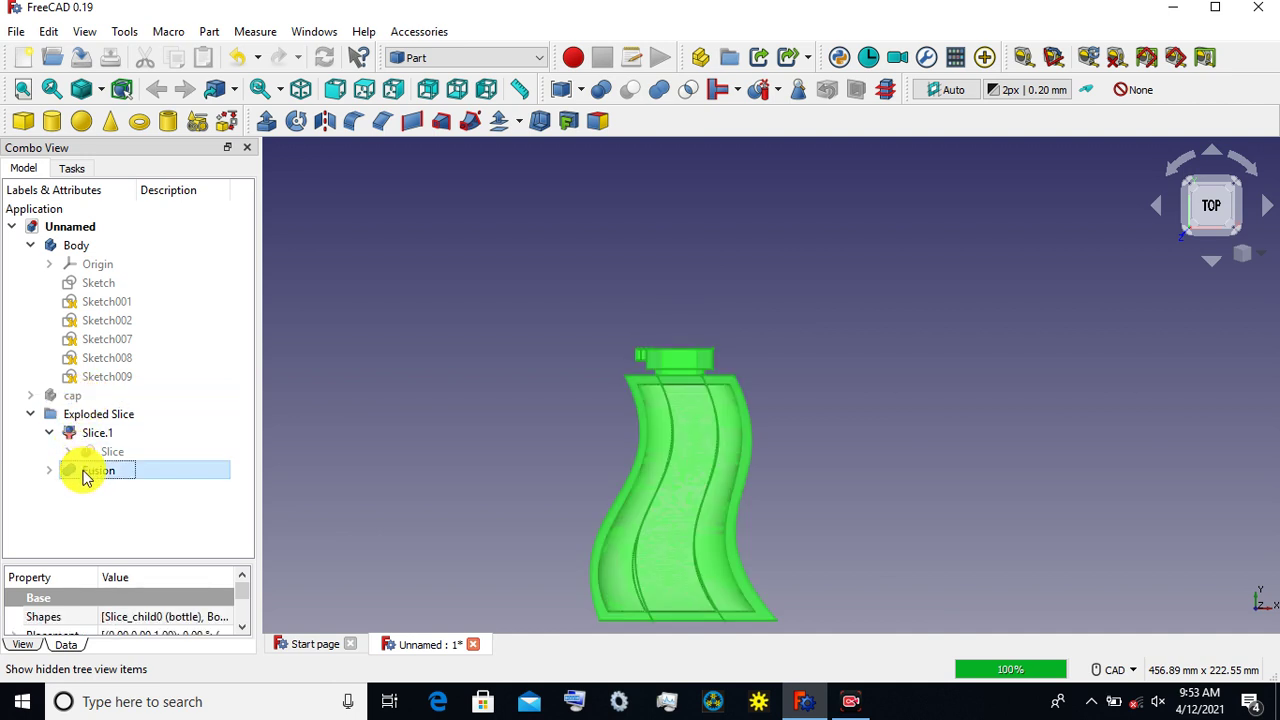
key(space)
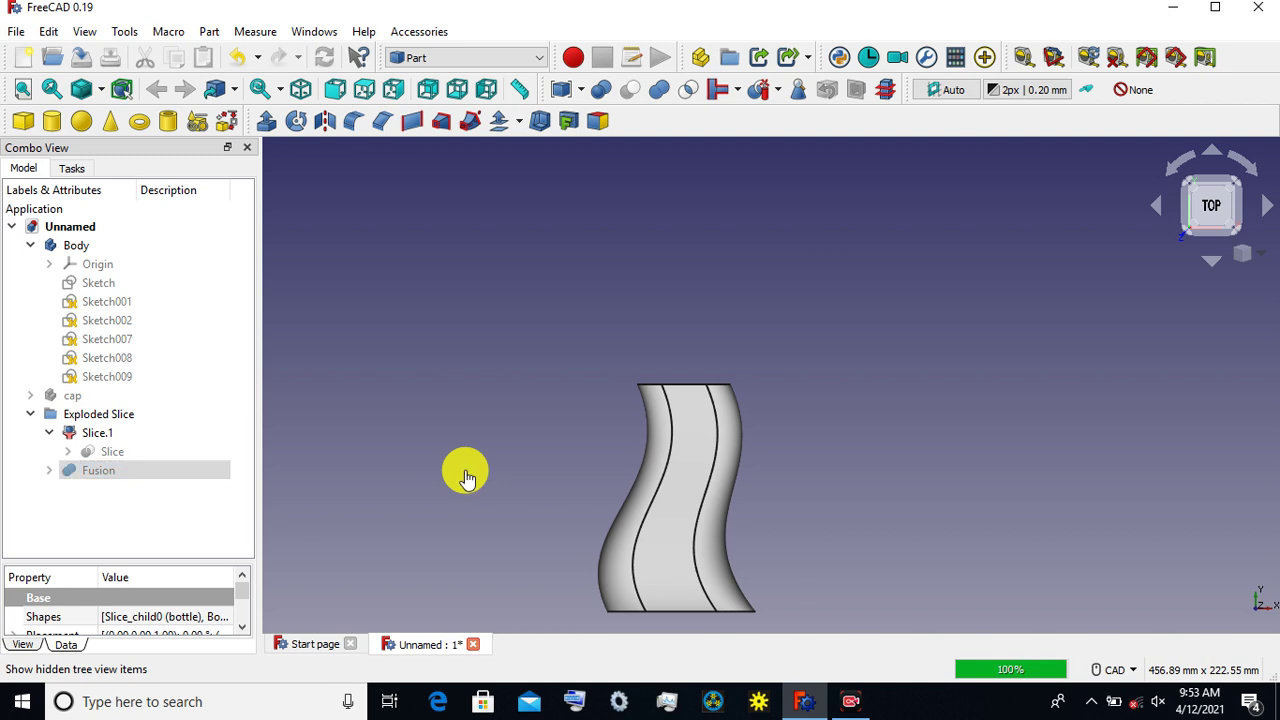
Step: Zoom and pan to centre the remaining wavy Slice.1 solid
click(465, 475)
middle_drag(505, 480, 497, 366)
scroll(491, 374, up, 1)
scroll(486, 371, up, 2)
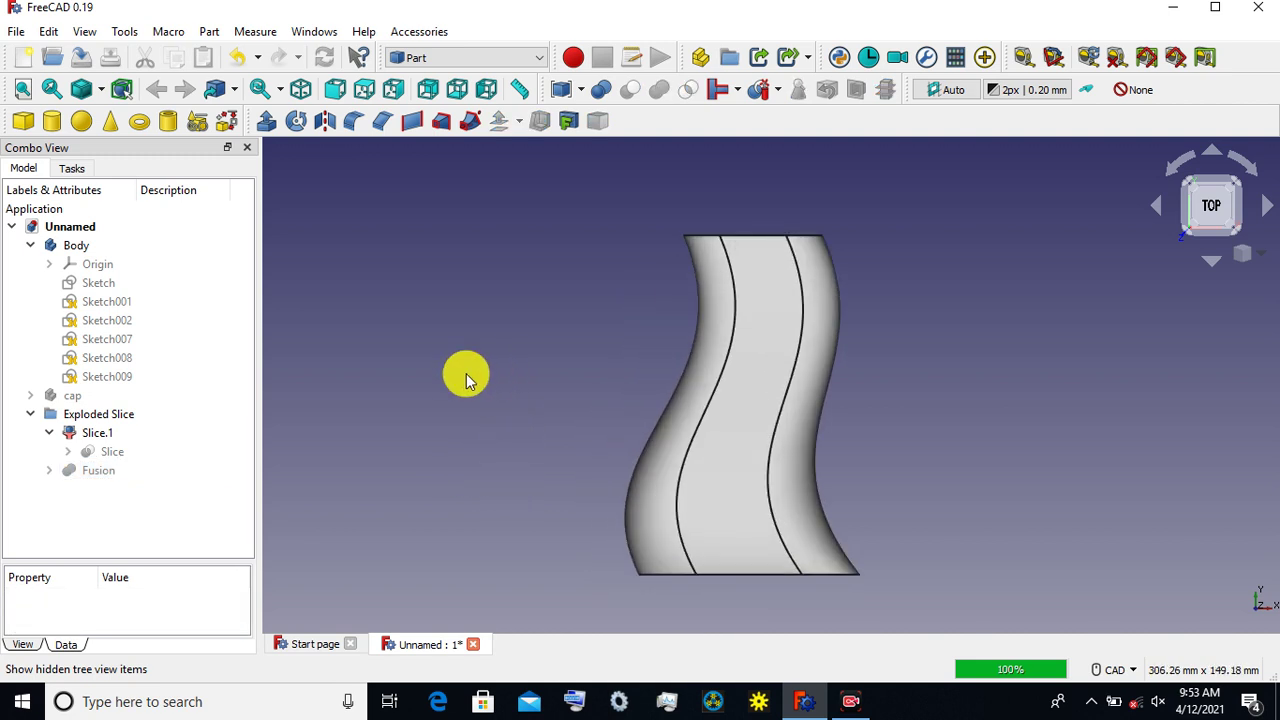
scroll(508, 314, down, 1)
middle_drag(508, 314, 424, 384)
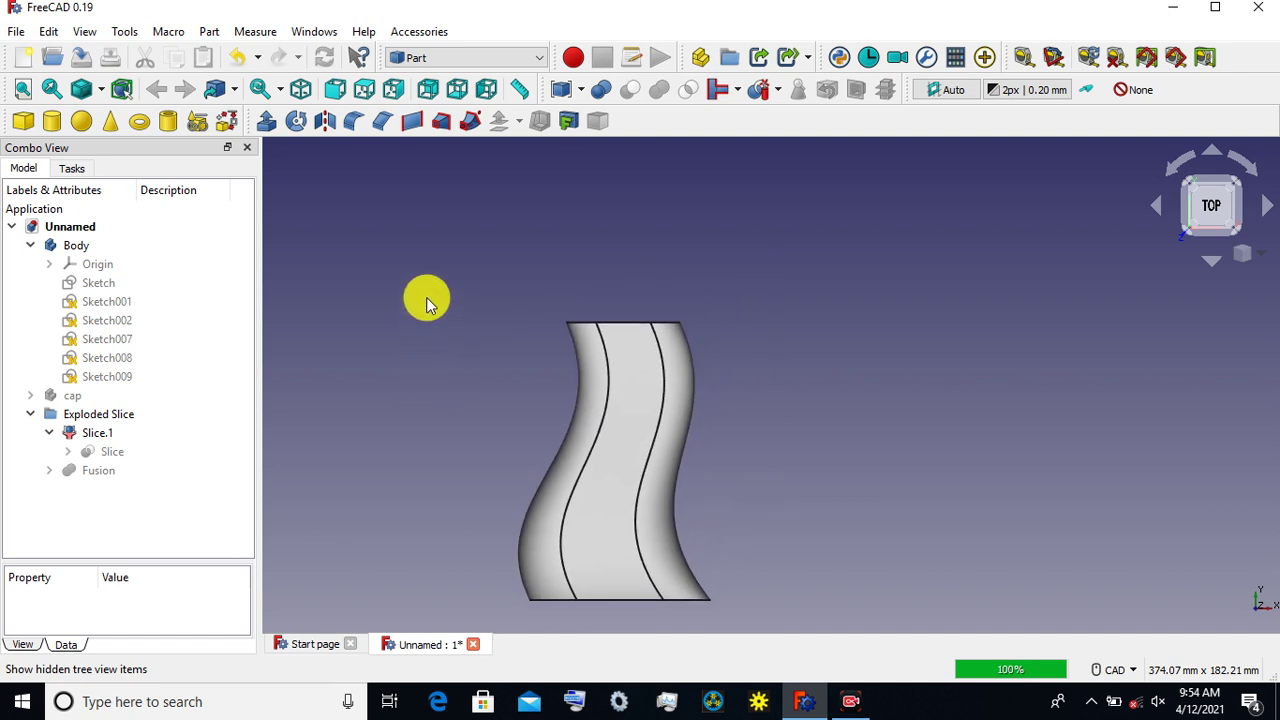
click(343, 188)
Step: Note 'create a plane to cut slice.1 us' and start a Plane from Part Primitives
text(create a)
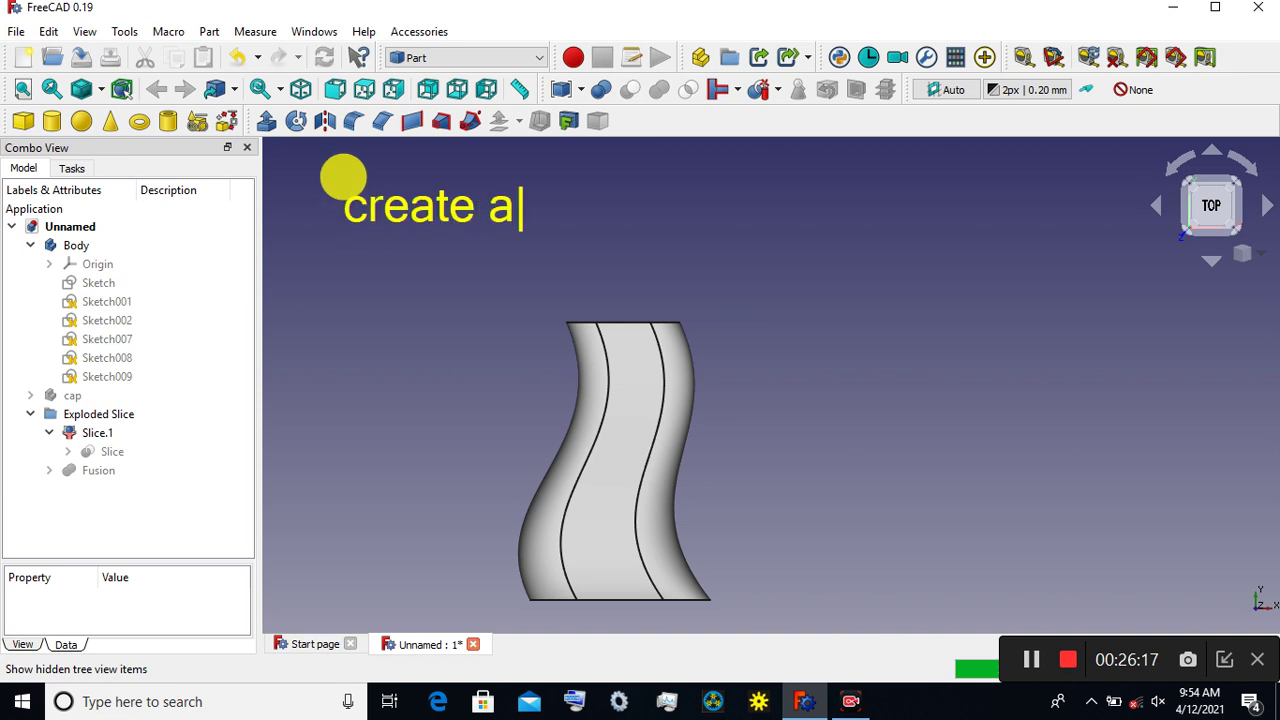
text( plane )
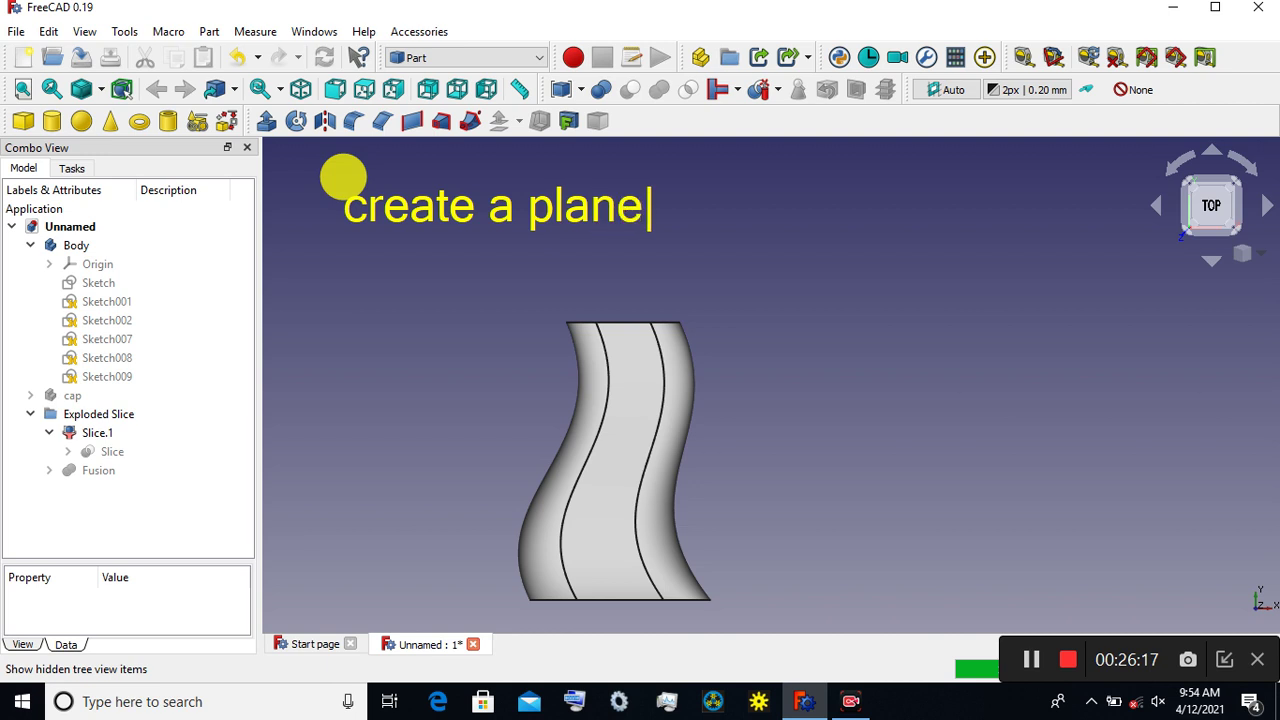
text(to cut )
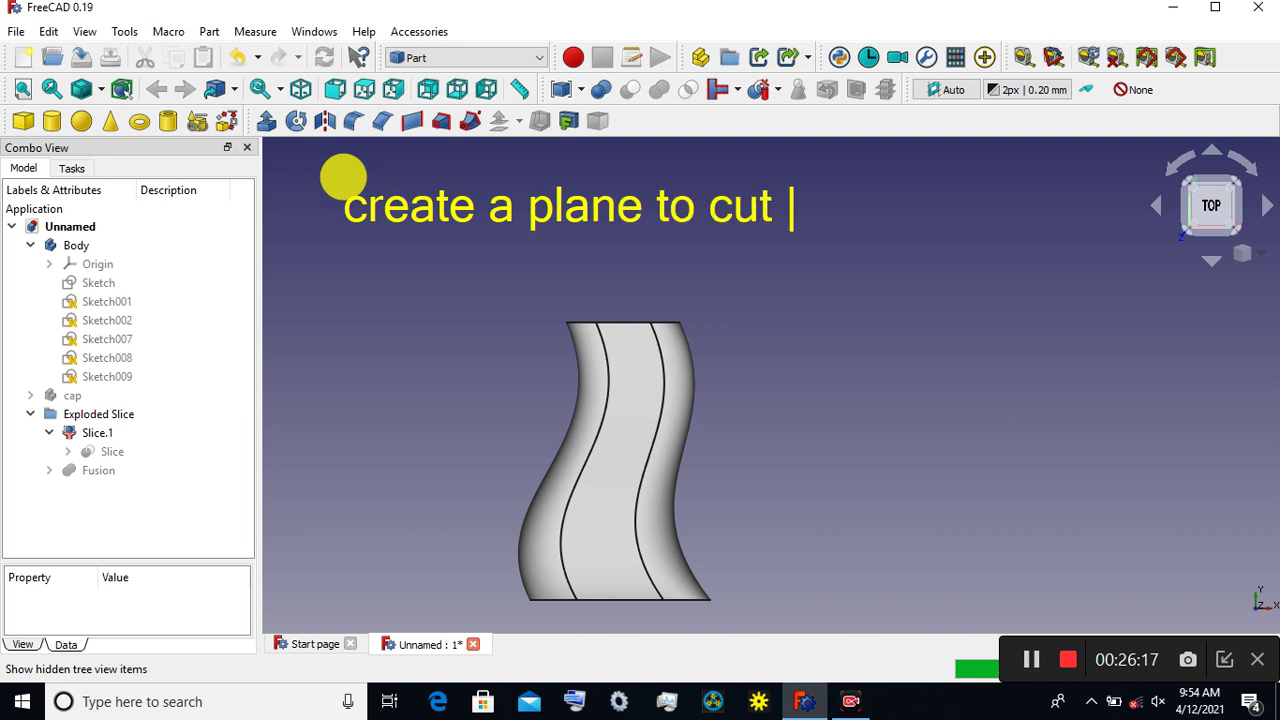
text(slic)
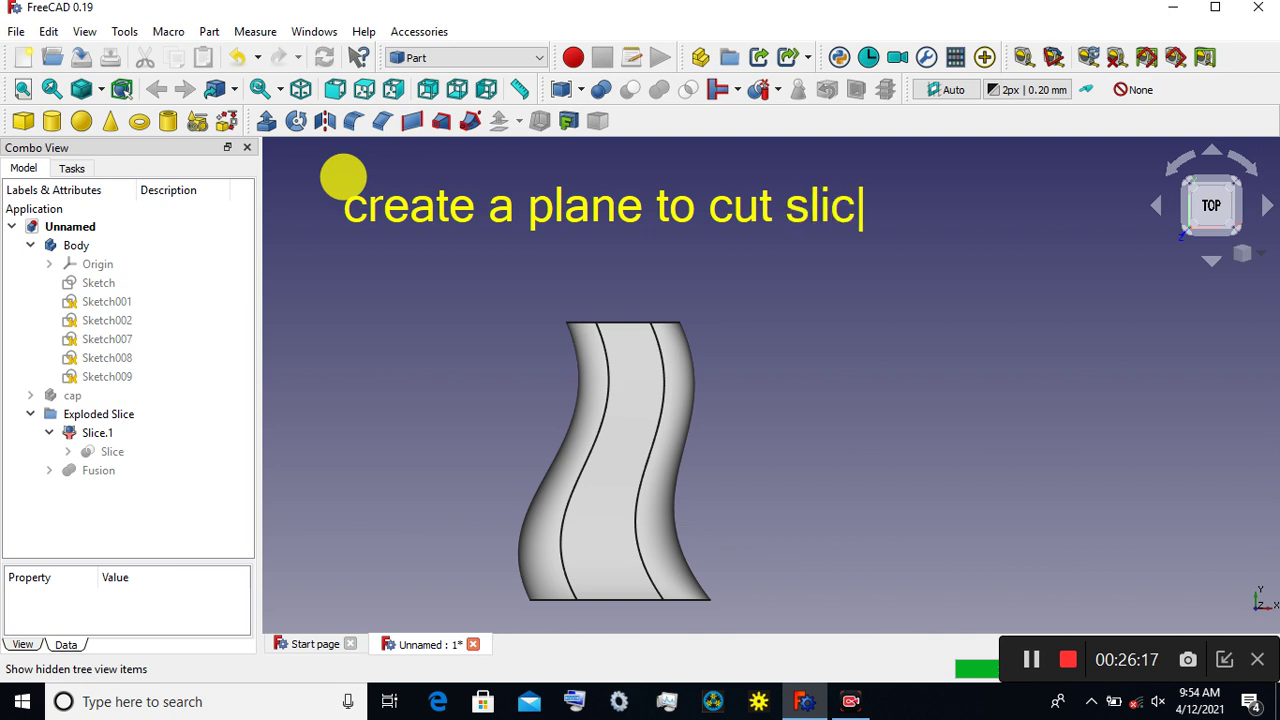
text(e)
text(.)
text(1)
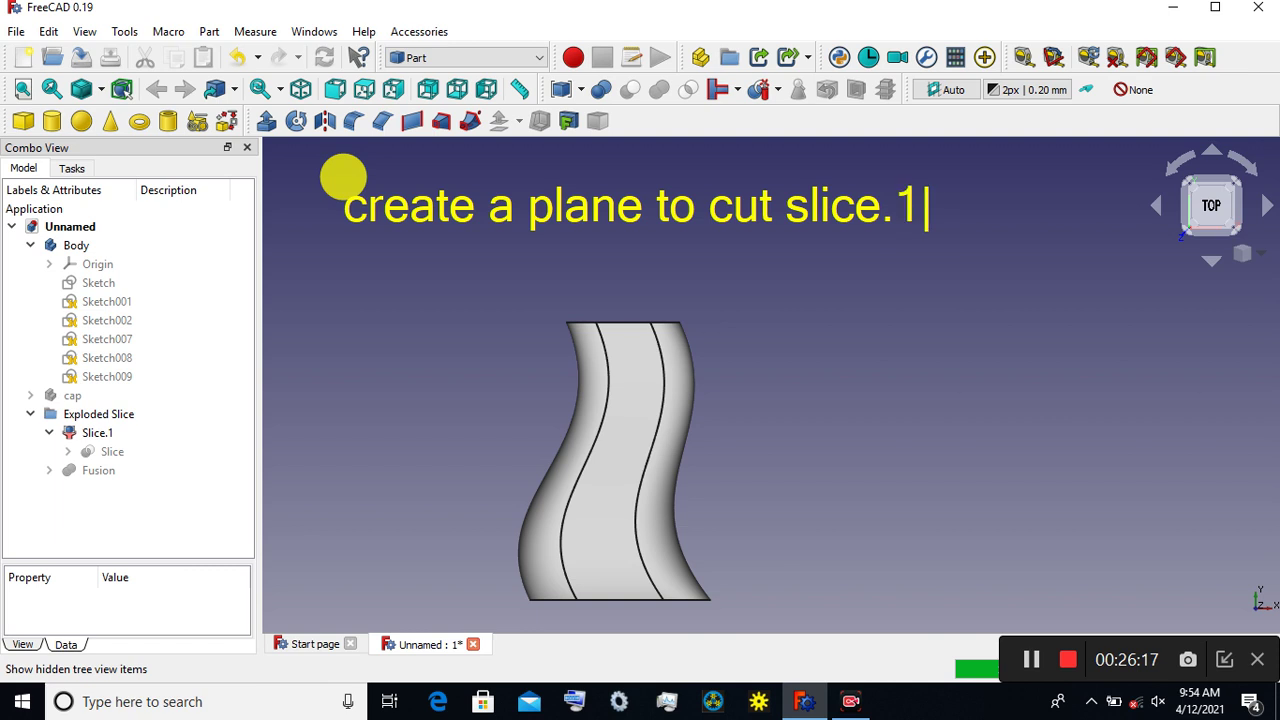
text( using slice)
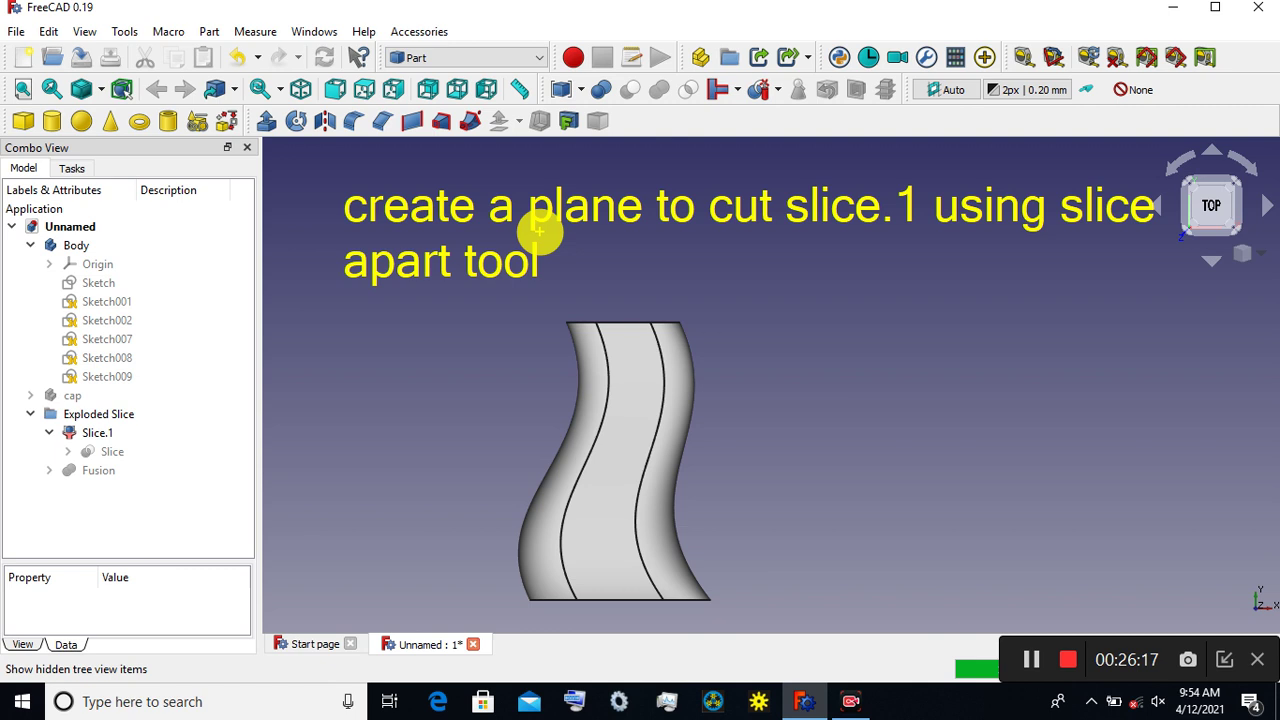
click(203, 122)
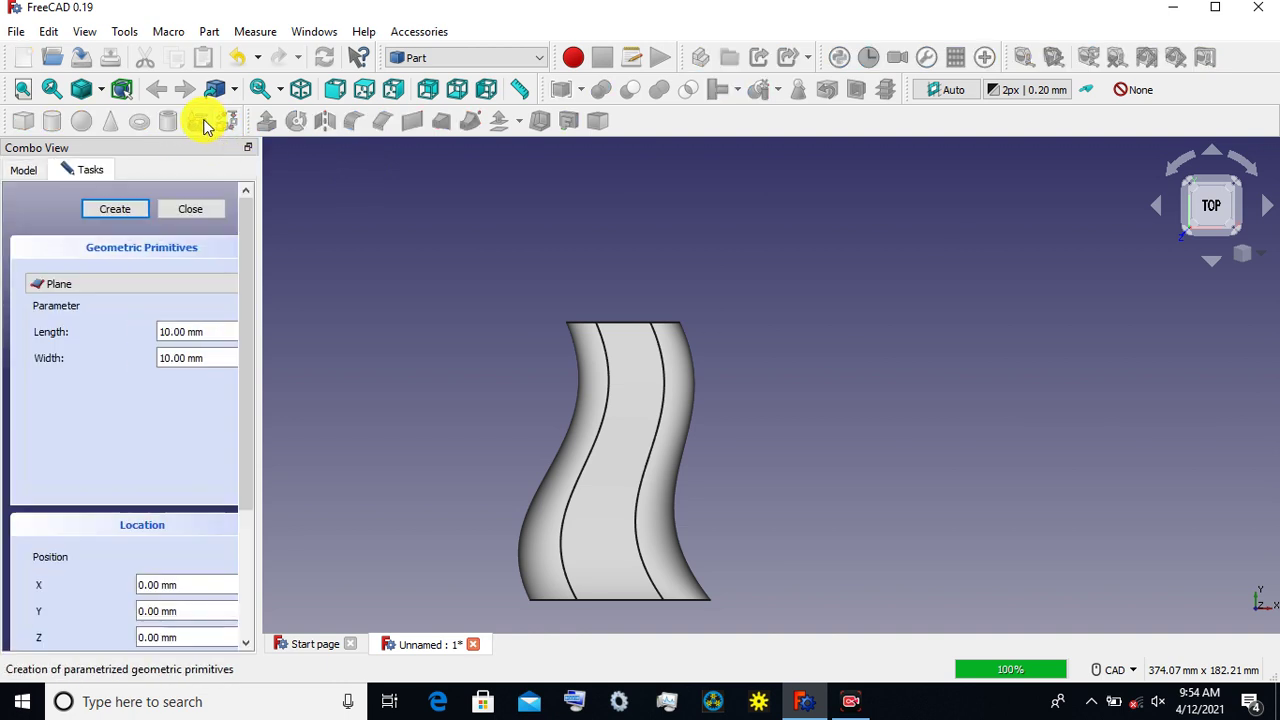
Step: Create a 60 mm by 60 mm Plane primitive and fit it with the solid in view
drag(259, 325, 340, 328)
drag(240, 334, 135, 322)
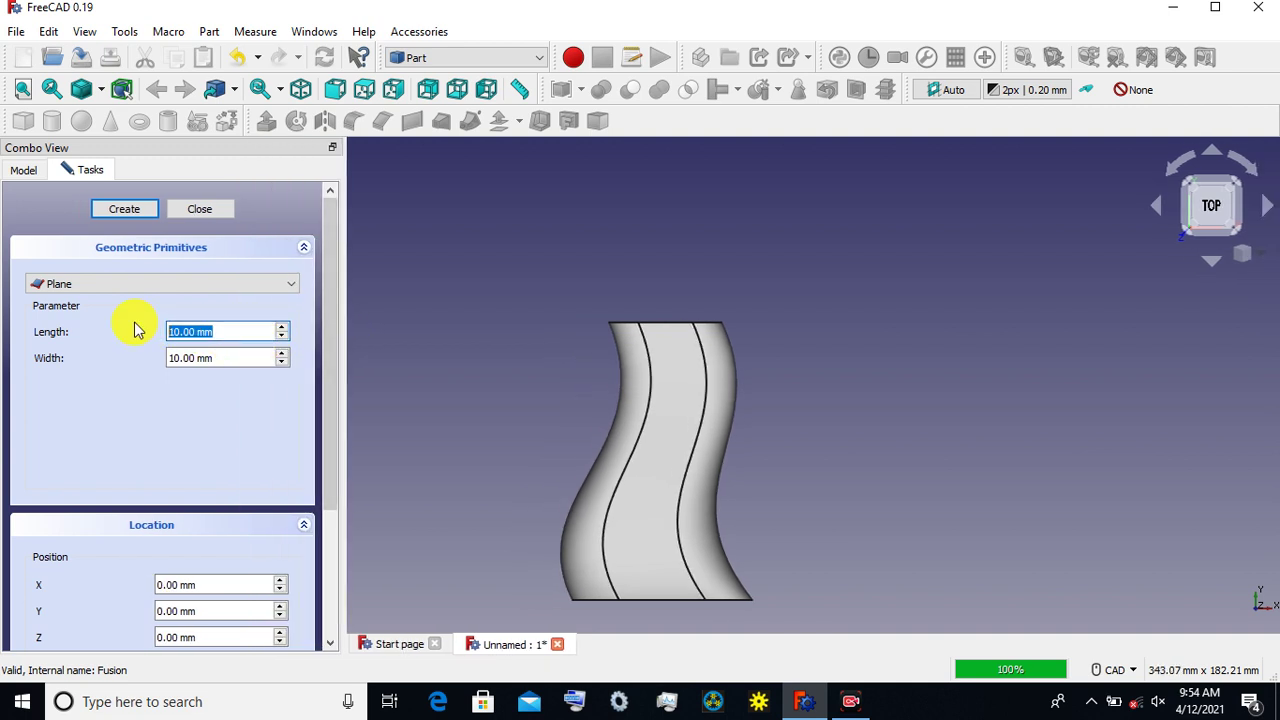
text(60)
drag(240, 358, 139, 355)
text(60)
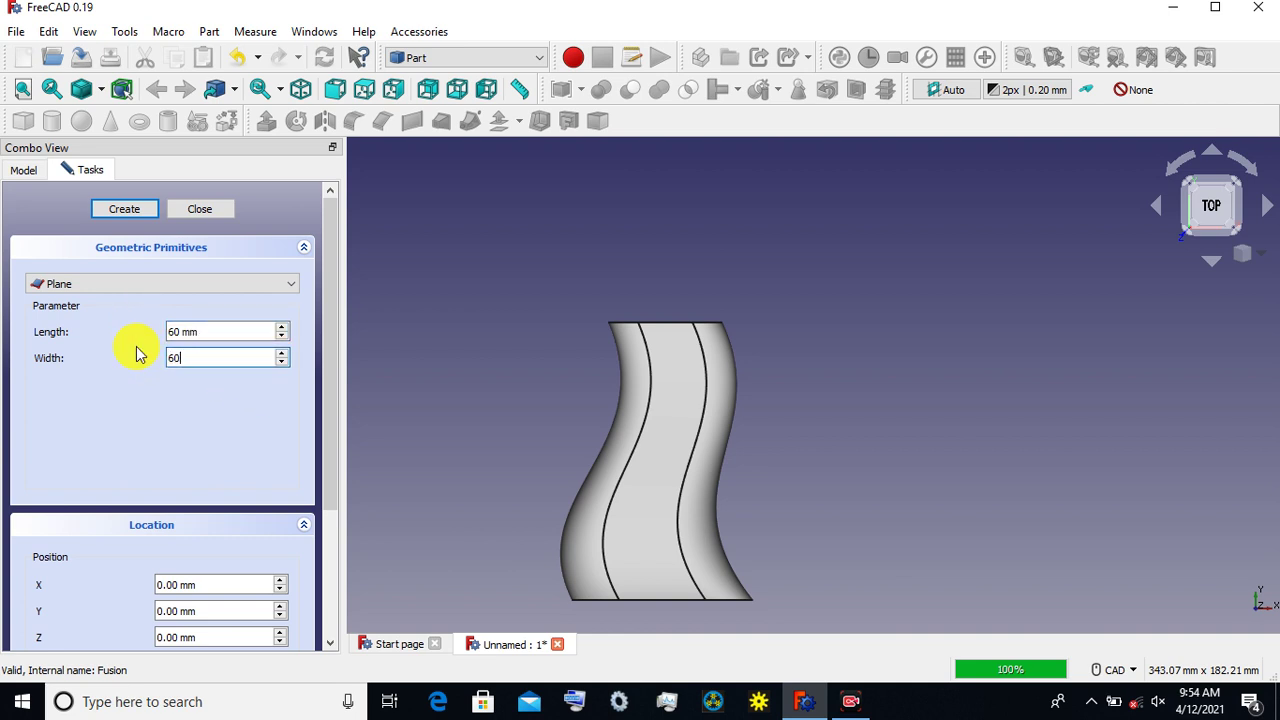
click(126, 208)
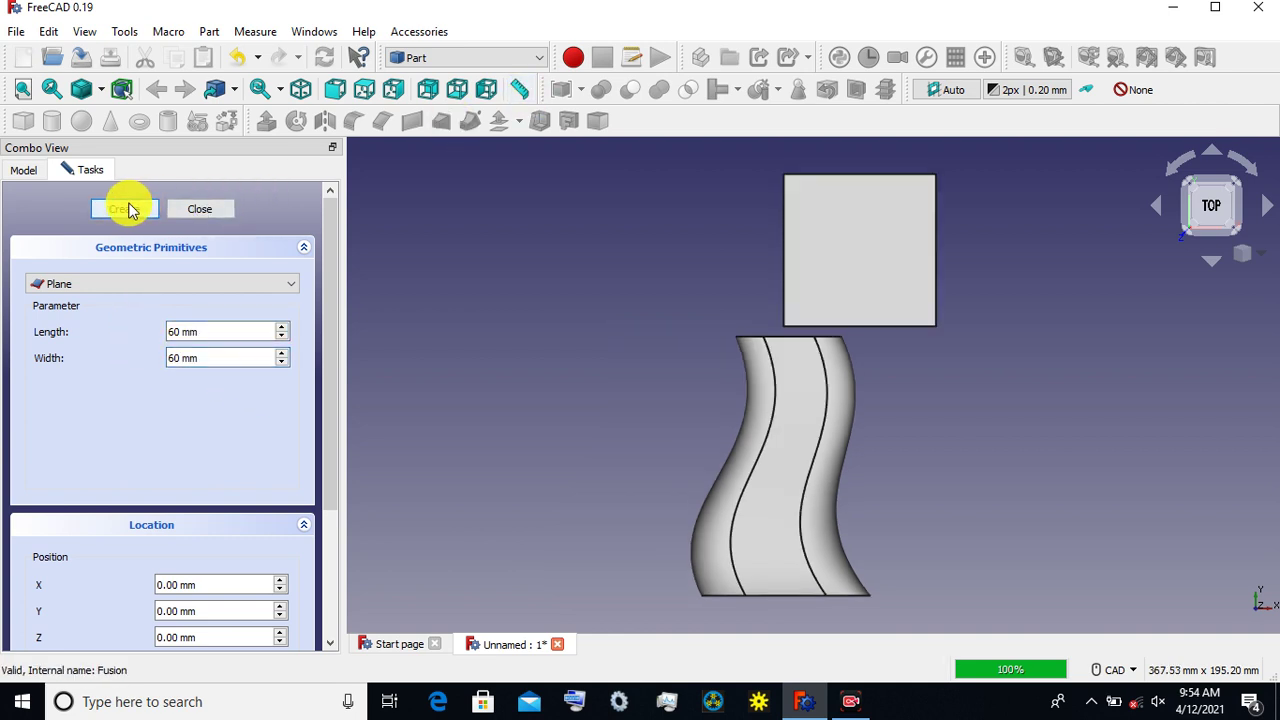
click(222, 208)
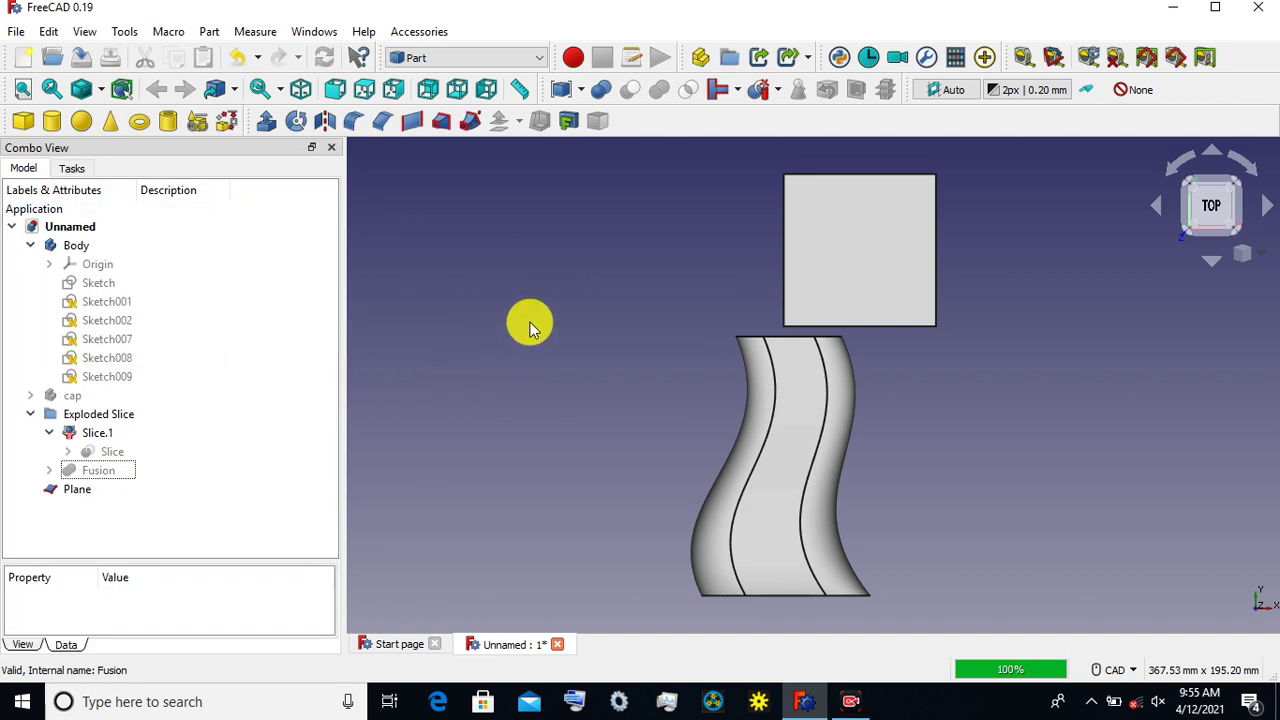
scroll(525, 326, down, 2)
middle_drag(457, 343, 400, 345)
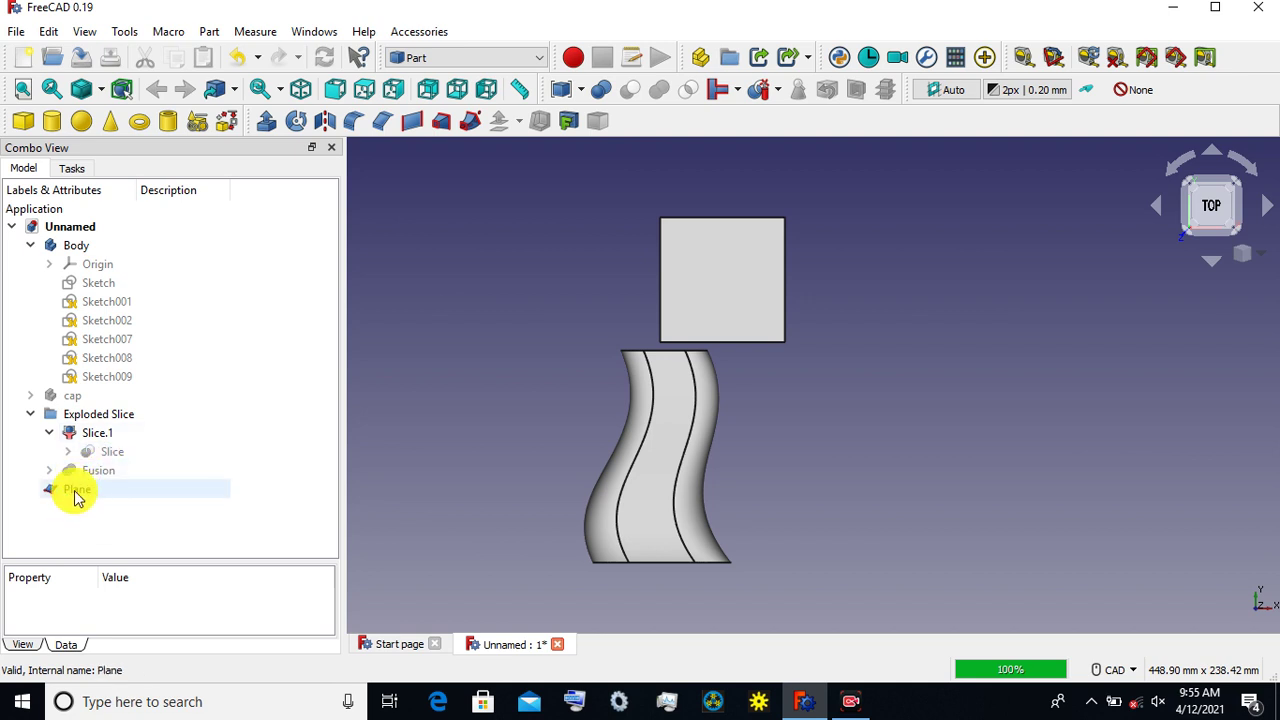
click(76, 490)
right_click(75, 490)
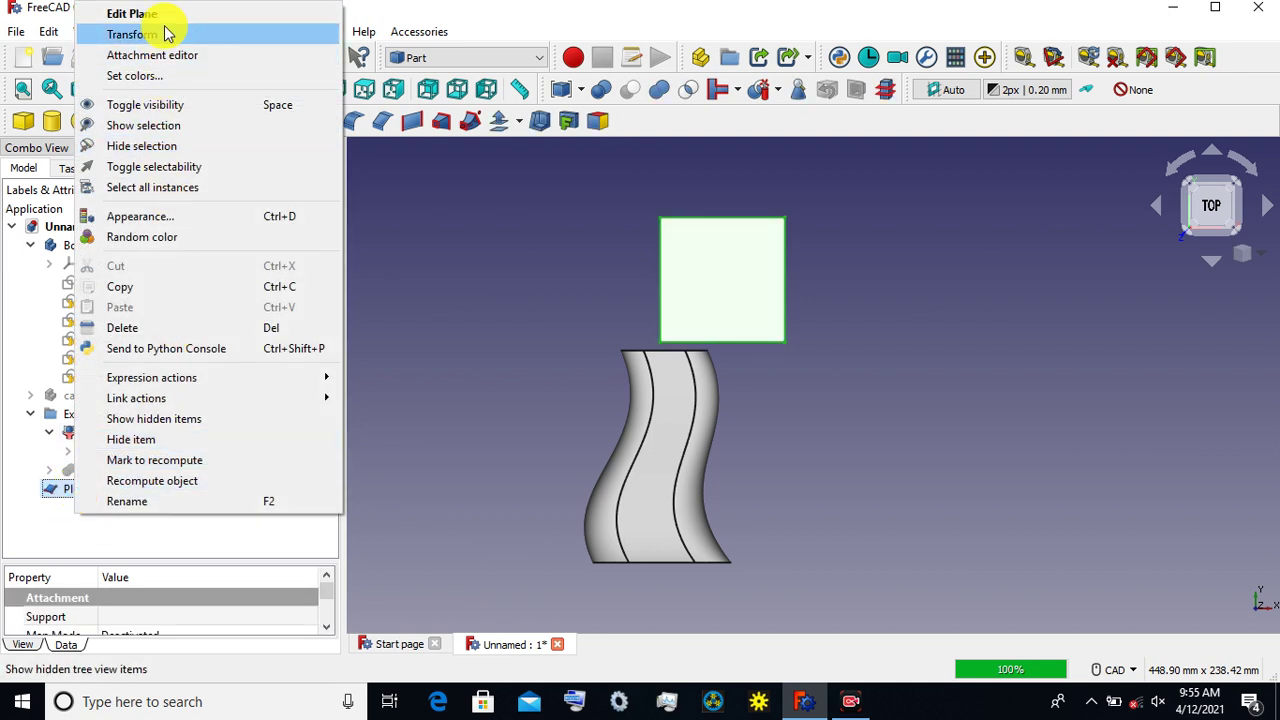
Step: Transform the Plane: lower it, tilt it 90° about X, and move it to -19 mm
click(166, 33)
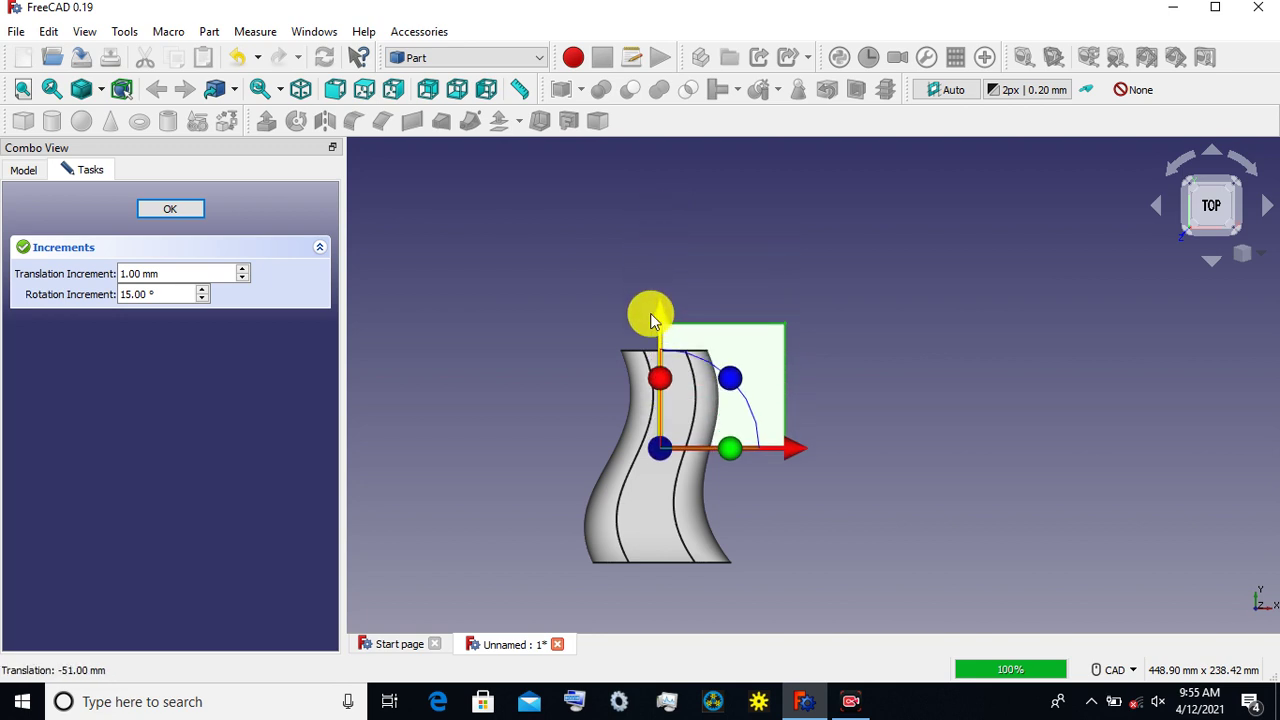
drag(663, 212, 800, 400)
mouse_move(847, 425)
middle_down()
mouse_move(844, 357)
mouse_move(714, 429)
middle_up()
drag(657, 341, 657, 528)
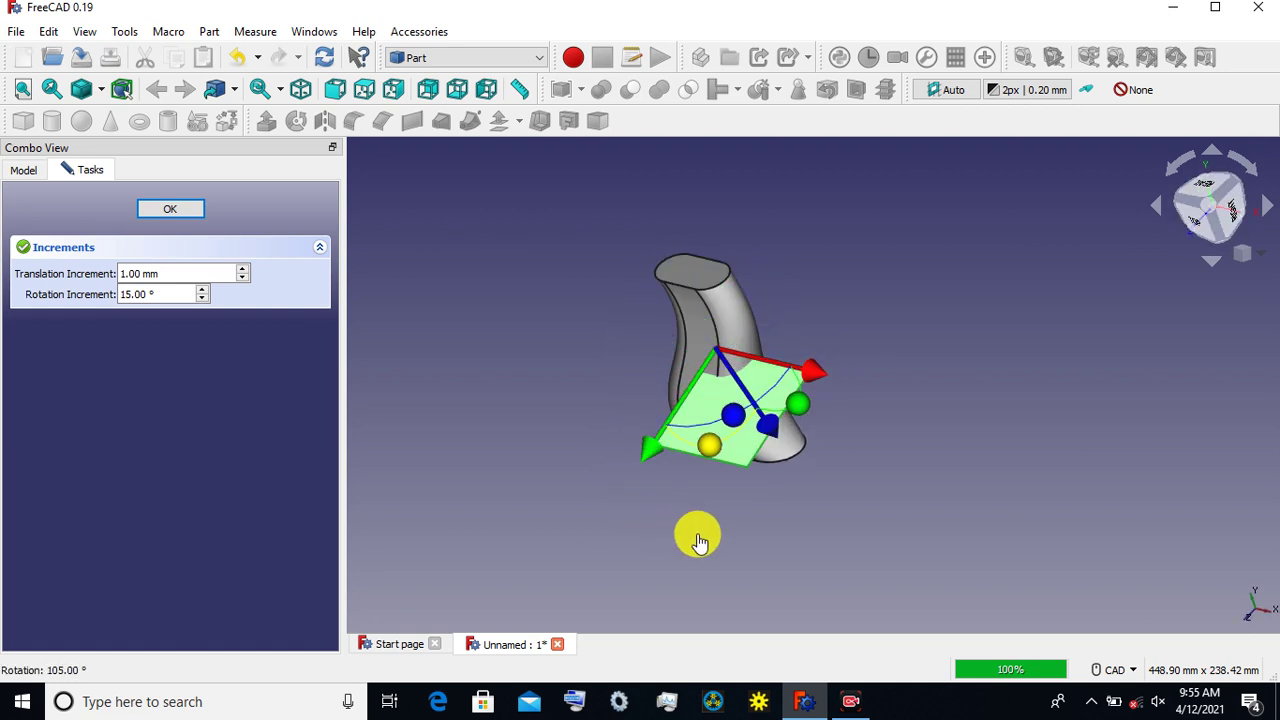
drag(657, 528, 686, 529)
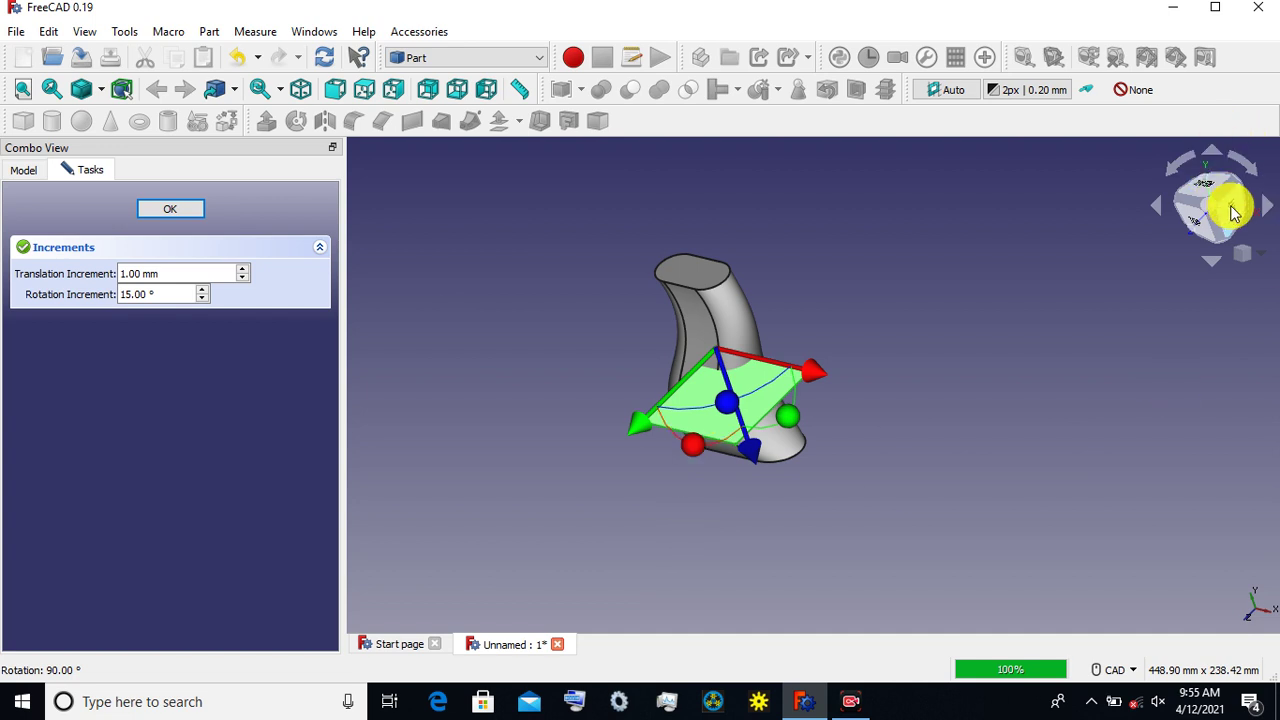
click(1229, 206)
drag(803, 295, 772, 418)
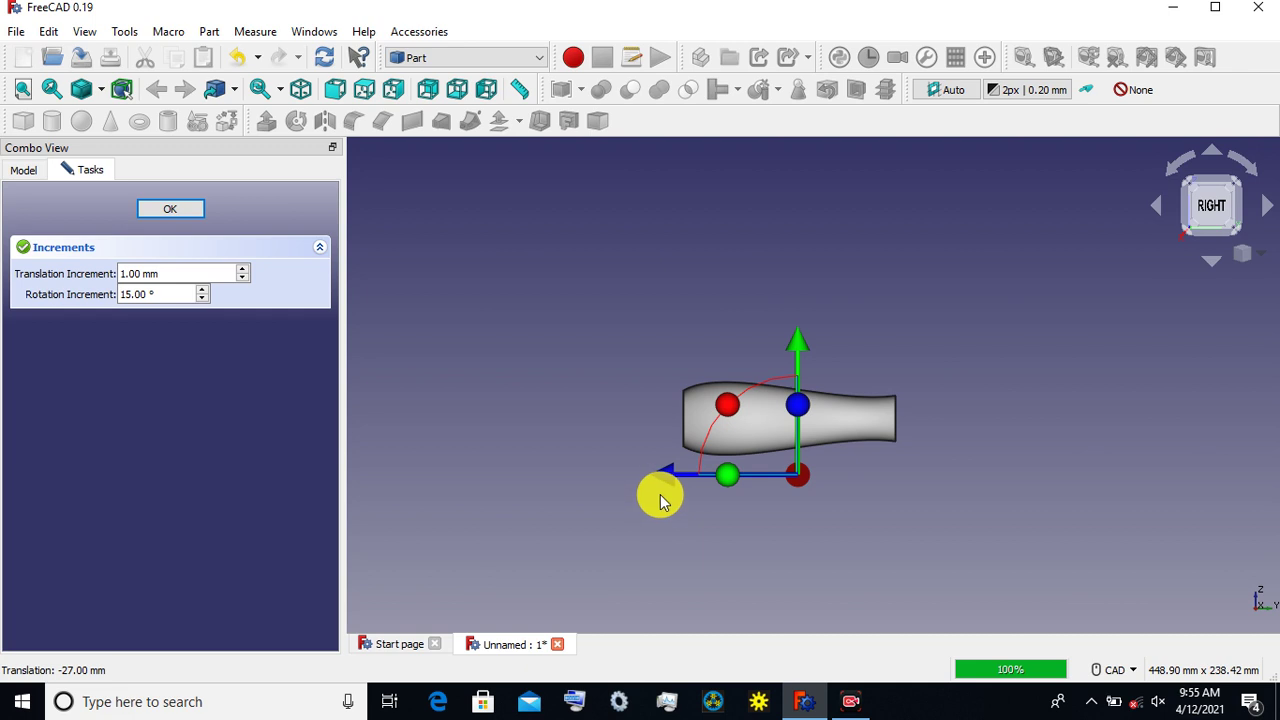
drag(669, 471, 711, 486)
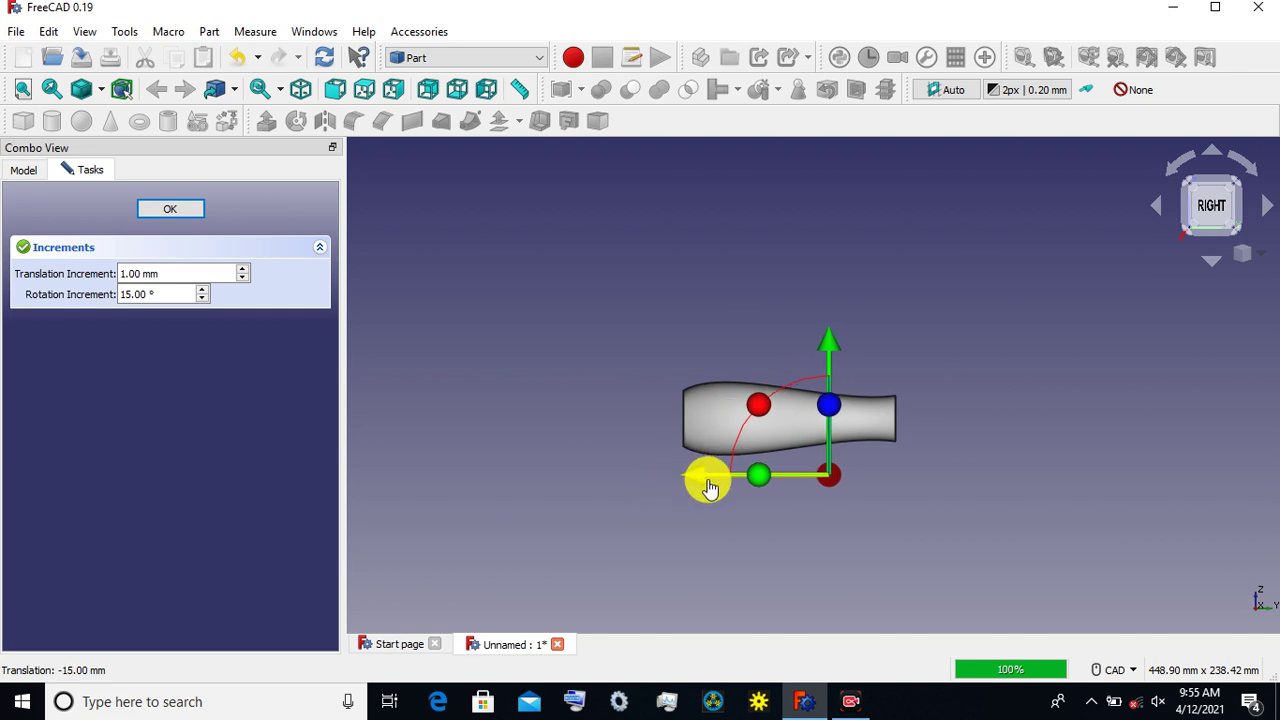
mouse_move(838, 540)
middle_down()
mouse_move(1005, 527)
mouse_move(894, 409)
mouse_move(914, 397)
mouse_move(877, 403)
mouse_move(783, 349)
middle_up()
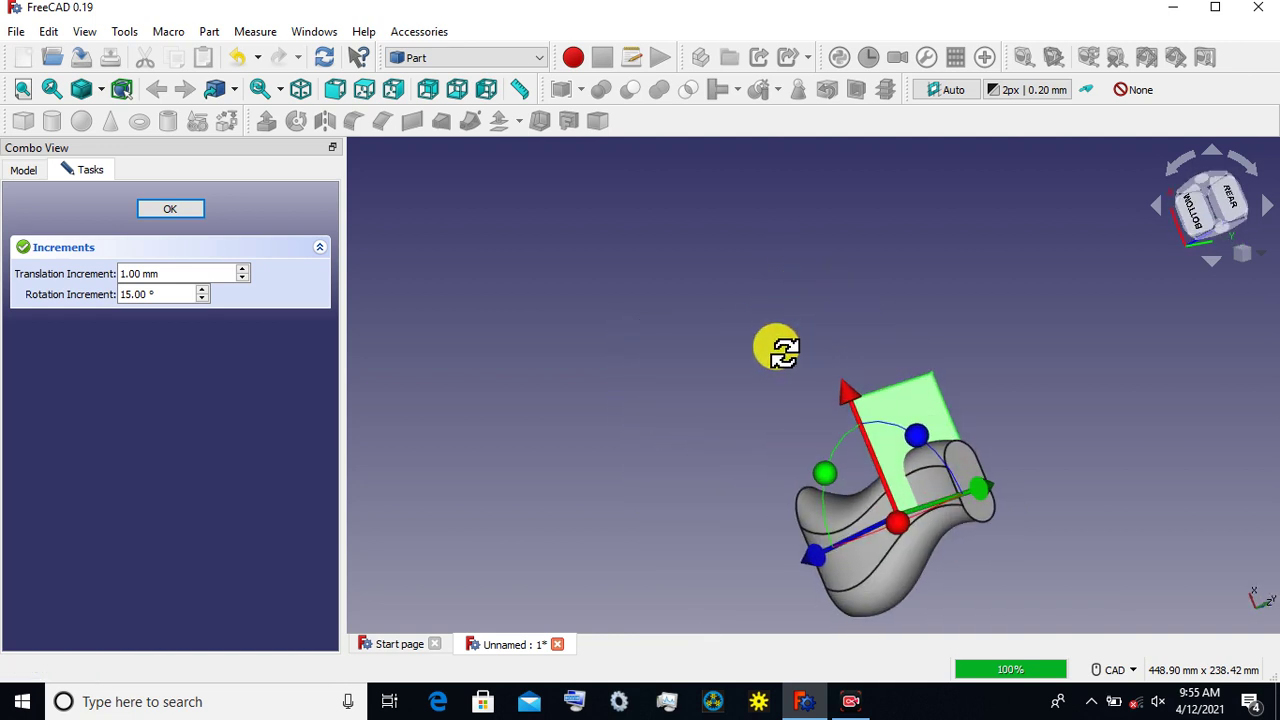
Step: Slide the Plane 25 mm along its axis, check it from several views, and confirm
click(1236, 195)
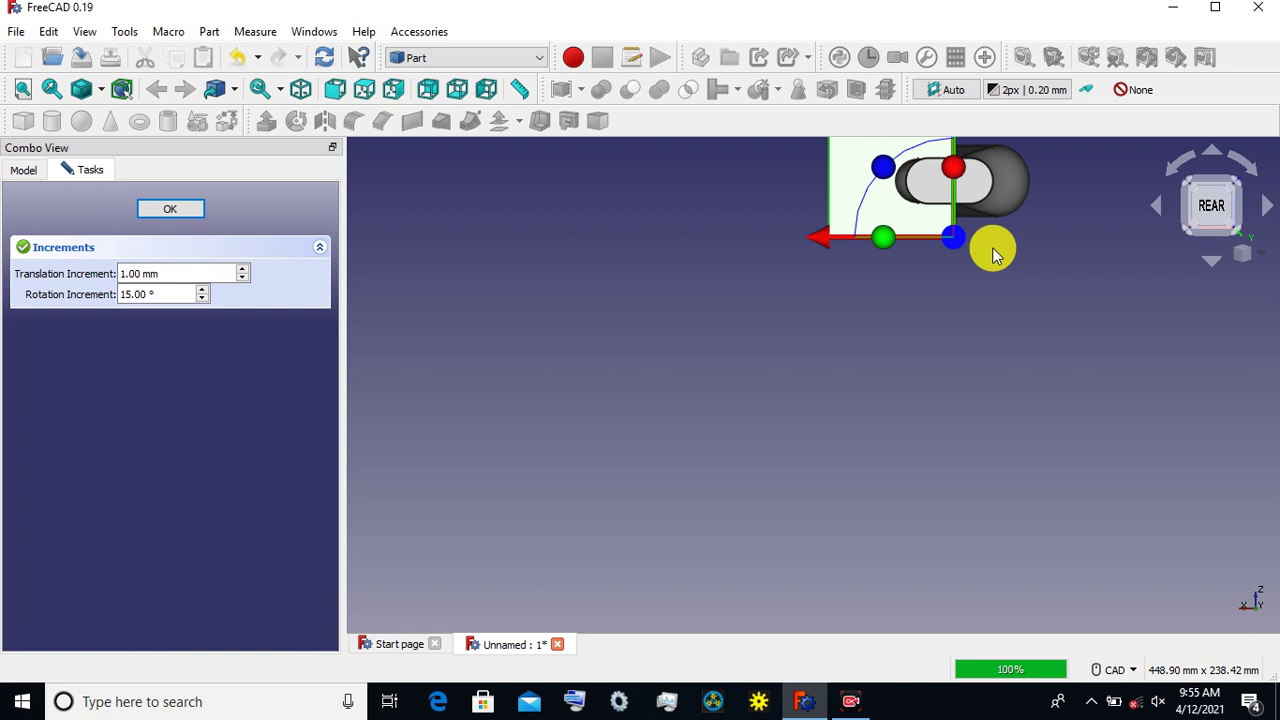
middle_drag(991, 249, 966, 337)
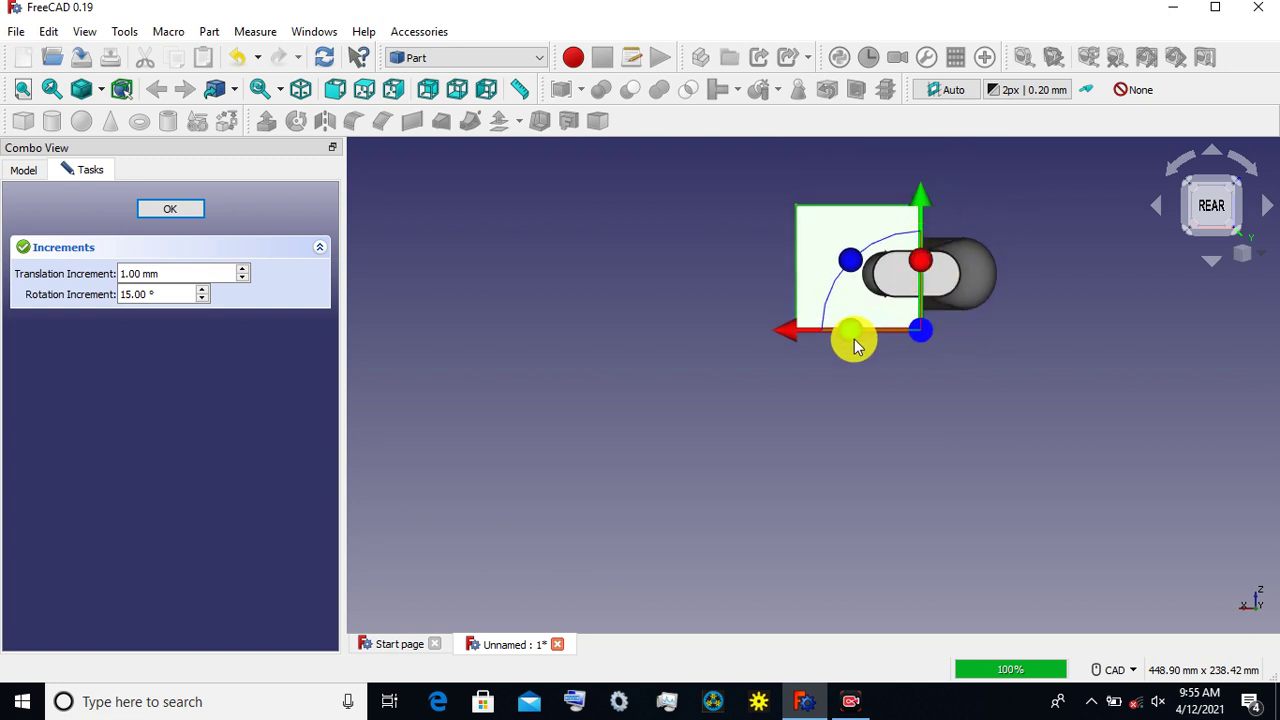
drag(791, 341, 845, 347)
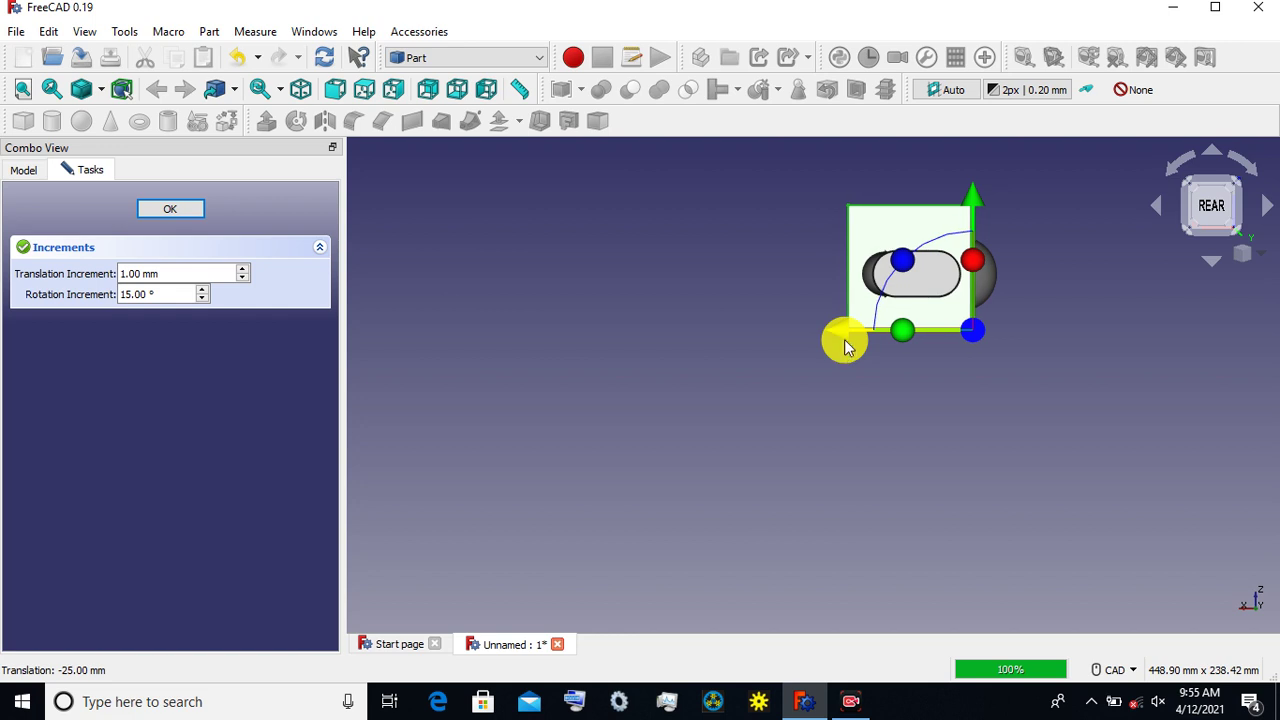
mouse_move(908, 386)
middle_down()
mouse_move(883, 426)
mouse_move(898, 425)
mouse_move(894, 334)
middle_up()
click(1220, 212)
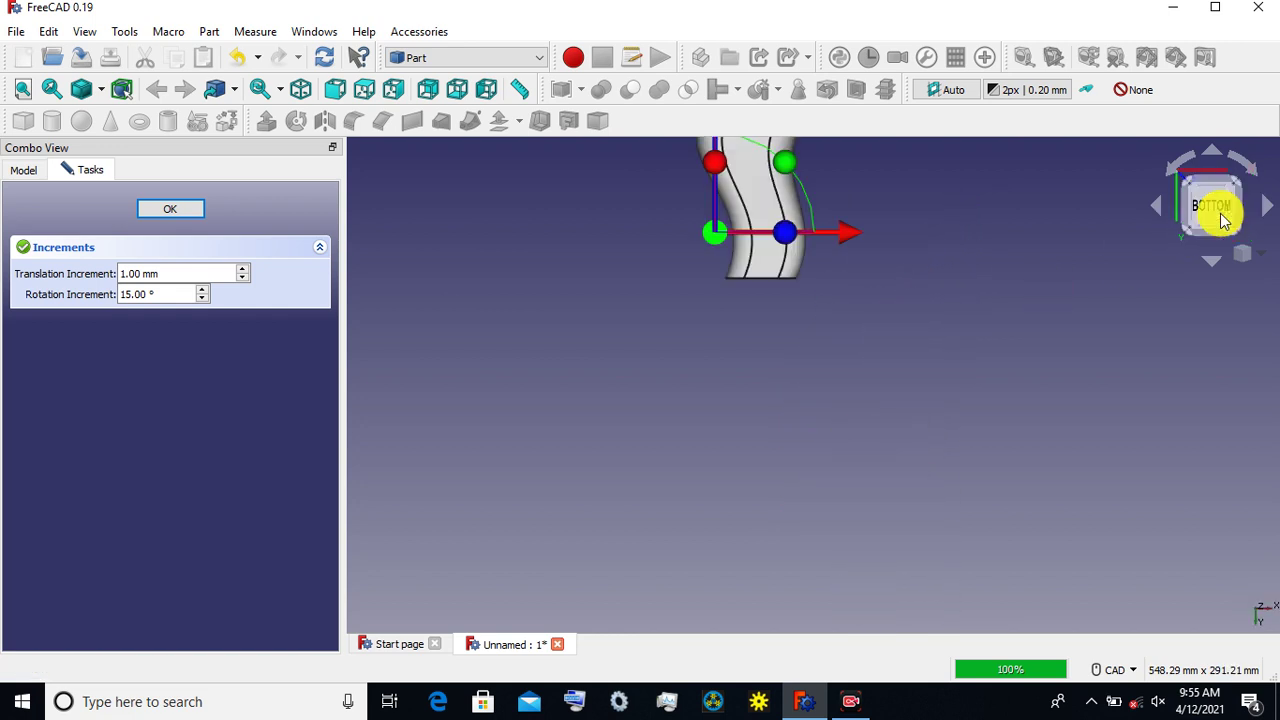
middle_drag(994, 251, 994, 405)
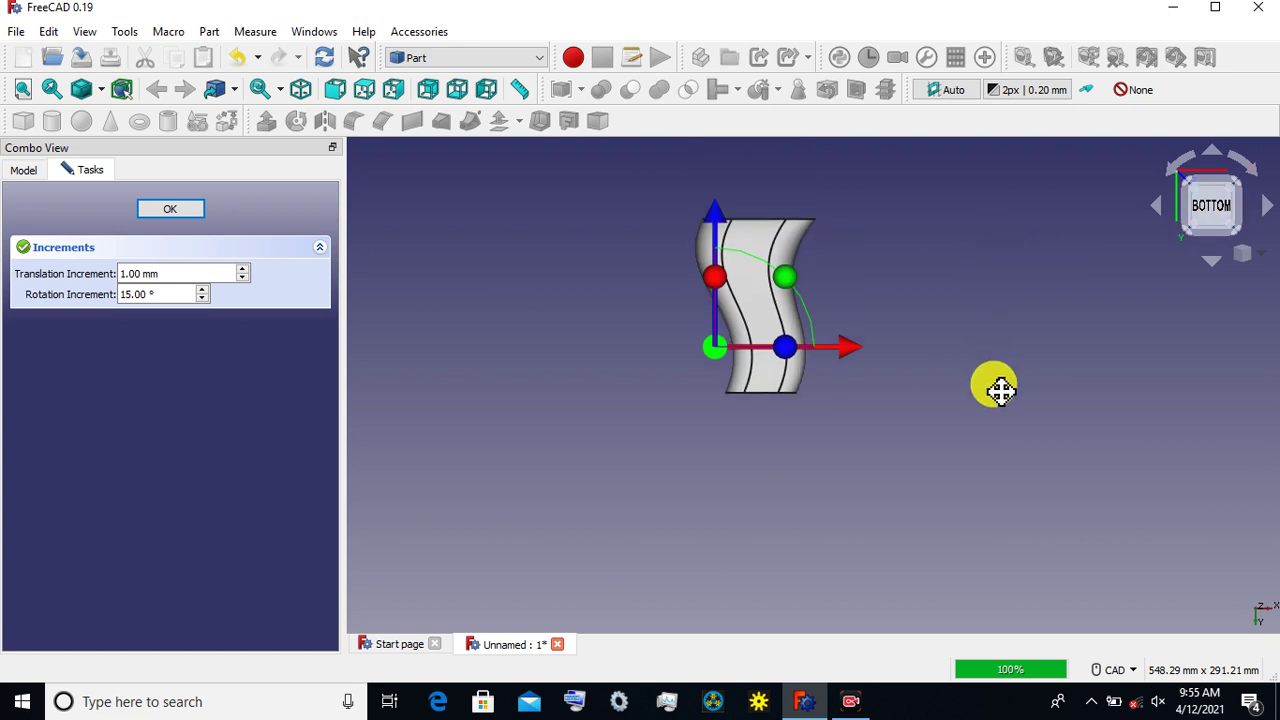
click(1215, 155)
click(1215, 155)
click(1215, 155)
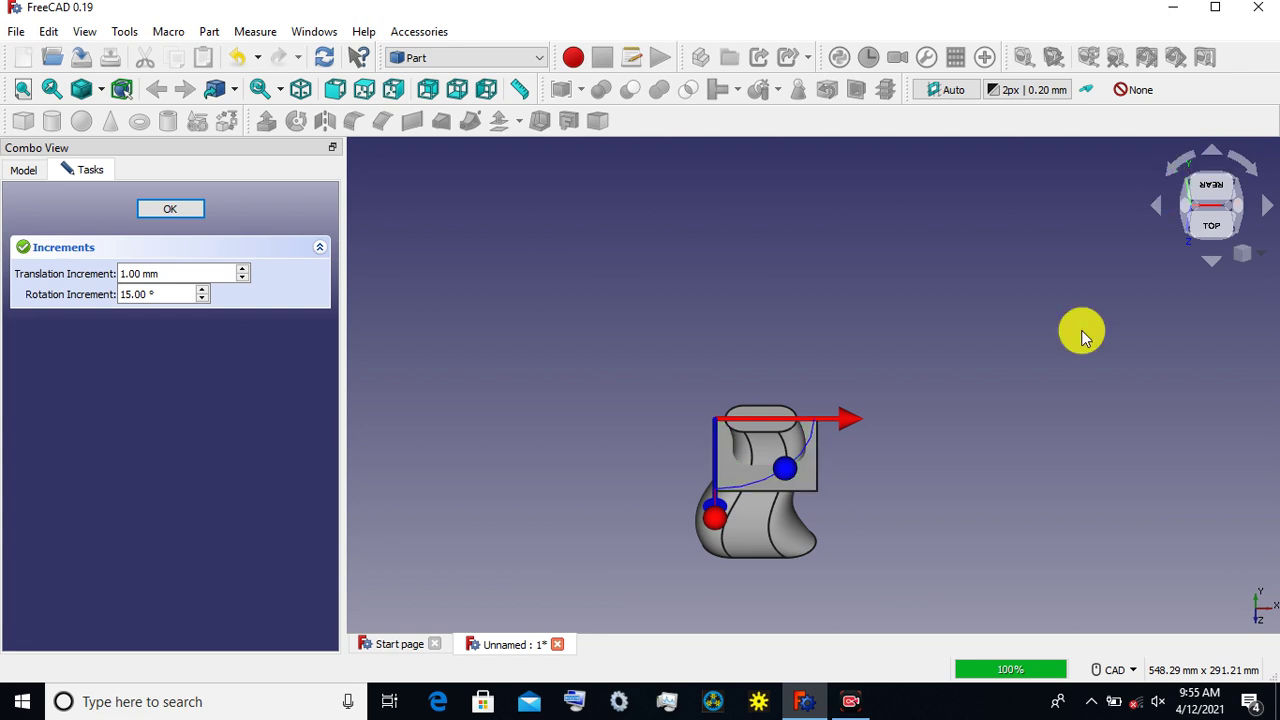
middle_drag(991, 331, 988, 302)
drag(818, 315, 815, 312)
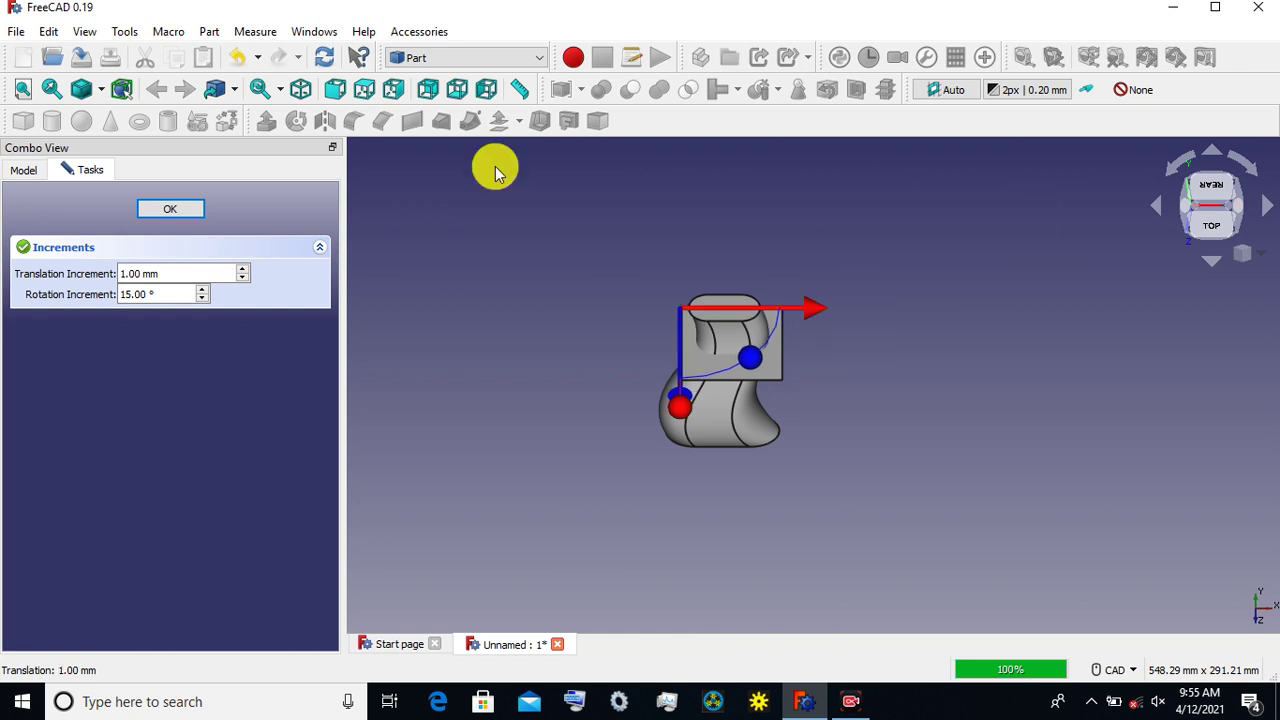
click(145, 215)
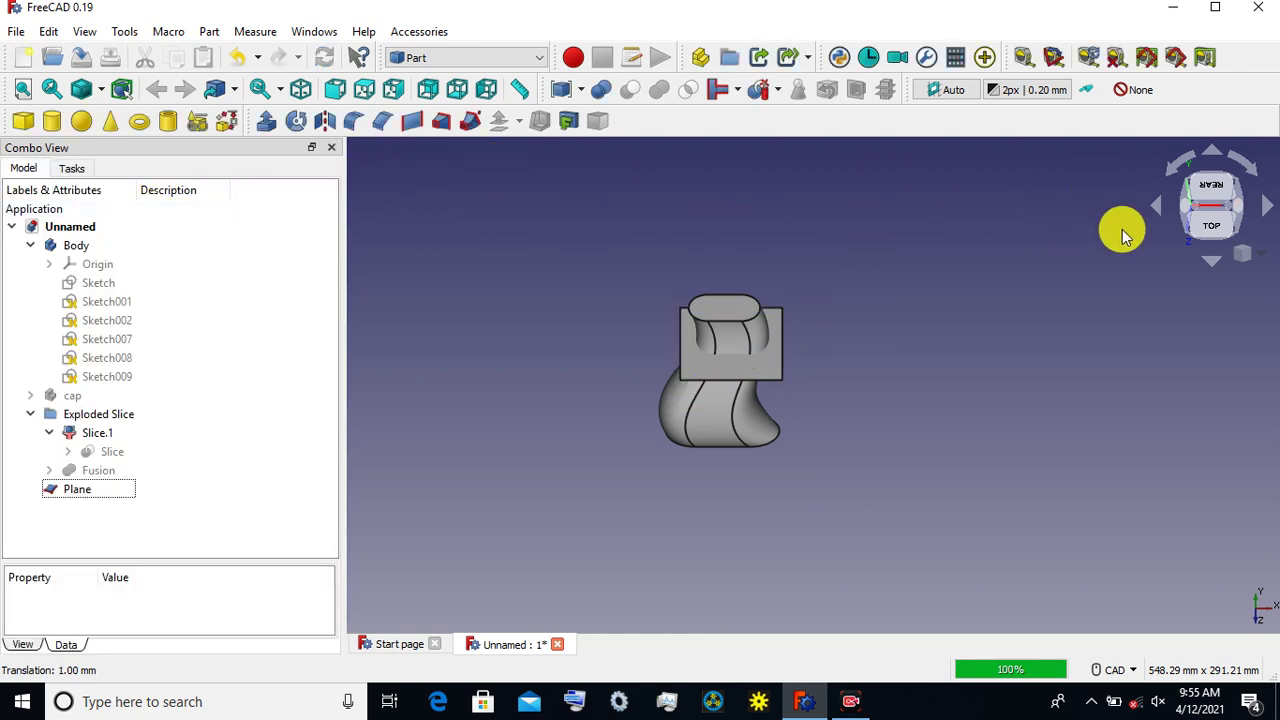
click(1212, 228)
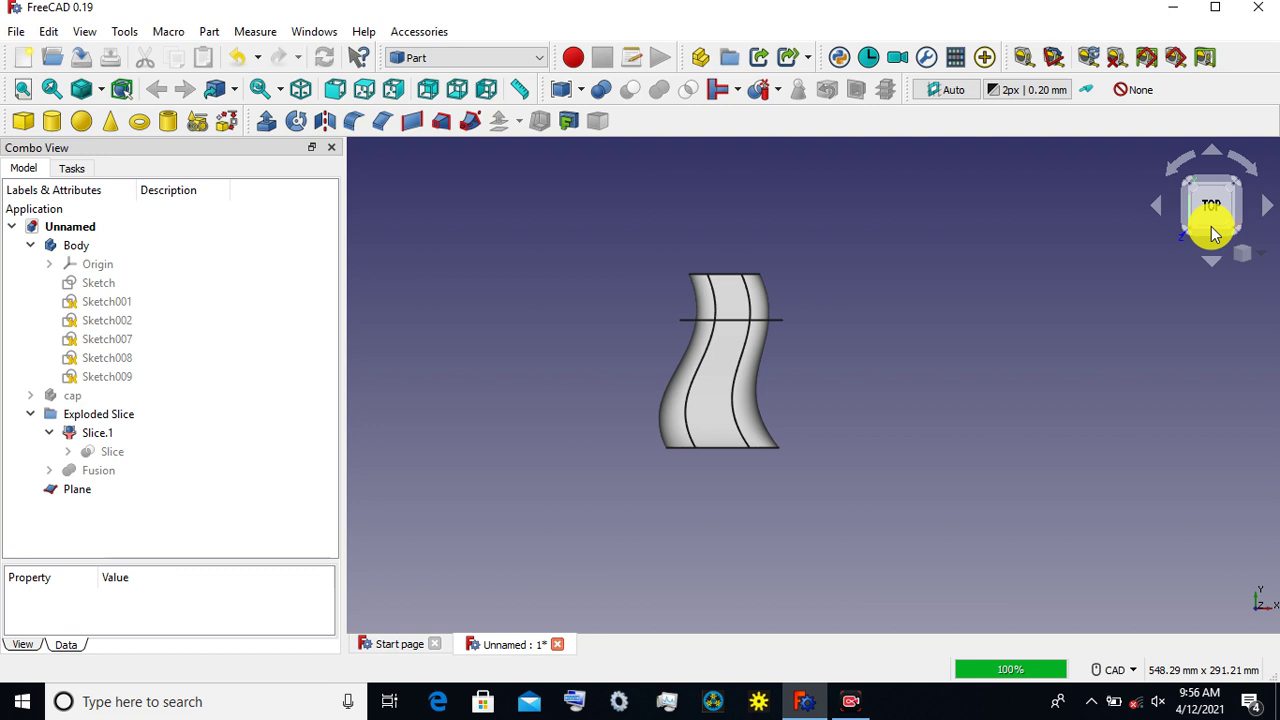
Step: Transform the Plane 9 mm along its axis, then select Slice.1 and the Plane together
click(78, 495)
right_click(78, 495)
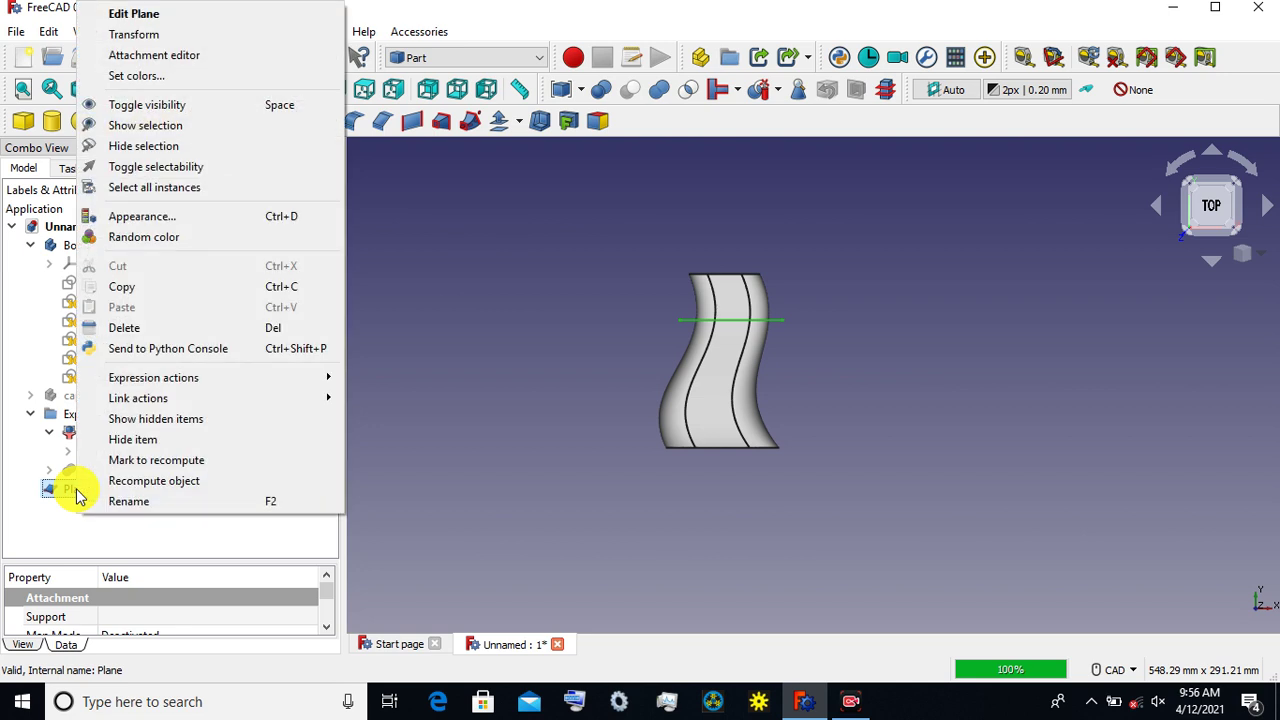
click(160, 35)
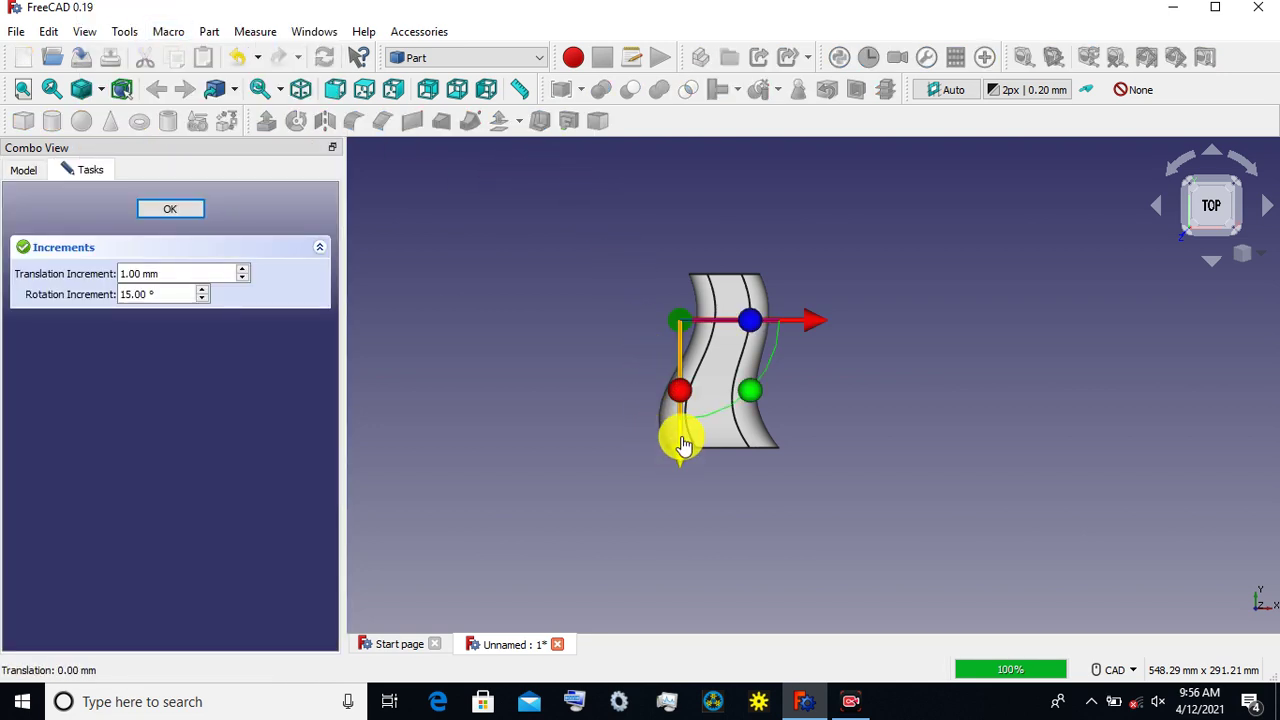
drag(680, 443, 683, 440)
click(170, 209)
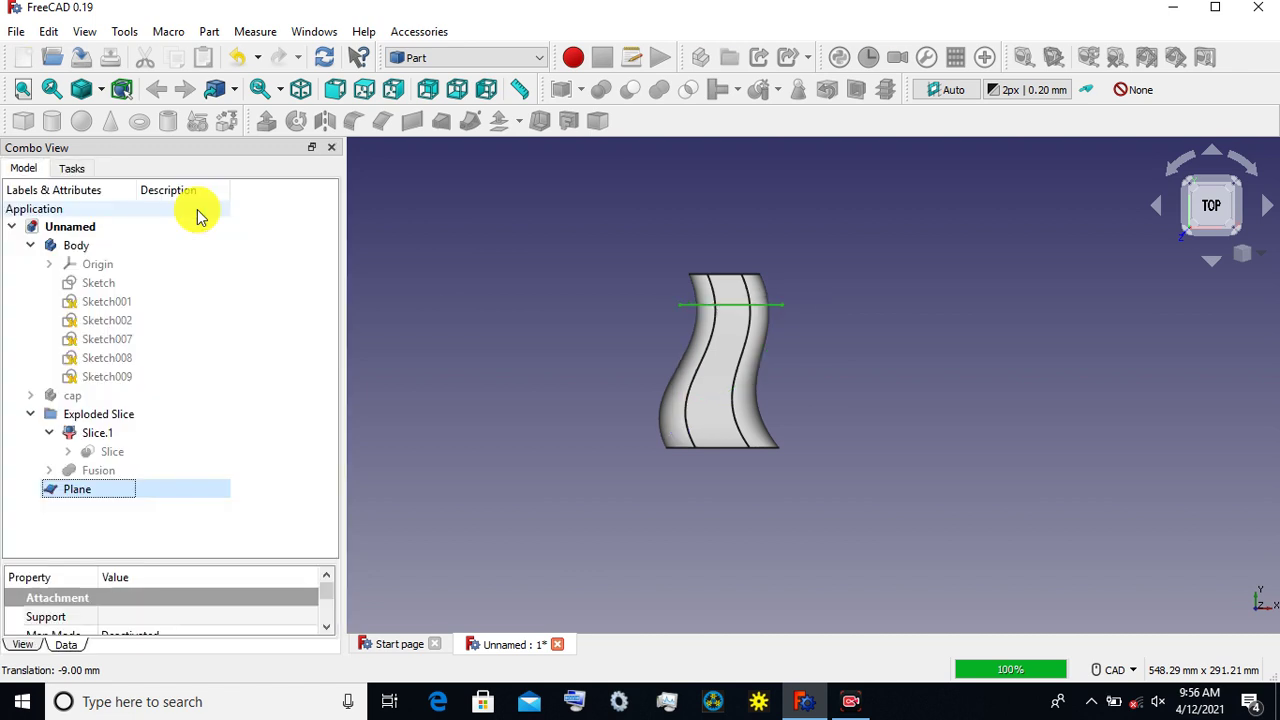
click(505, 233)
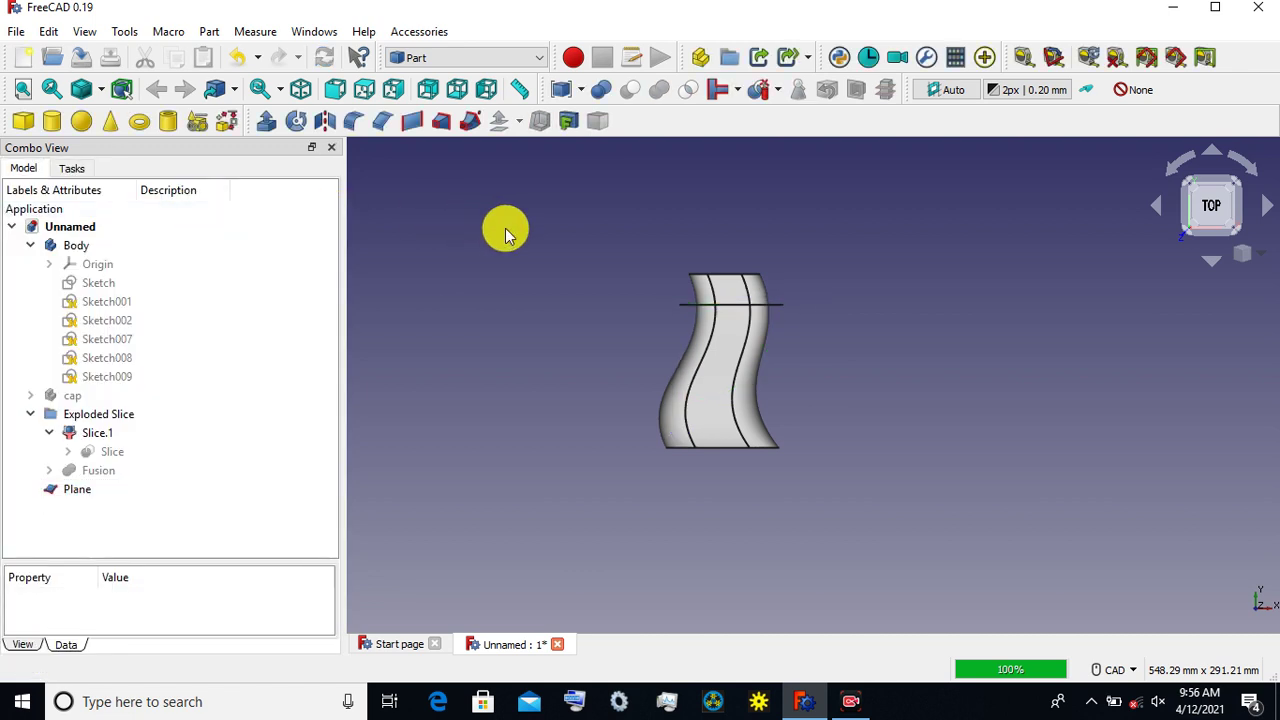
click(90, 437)
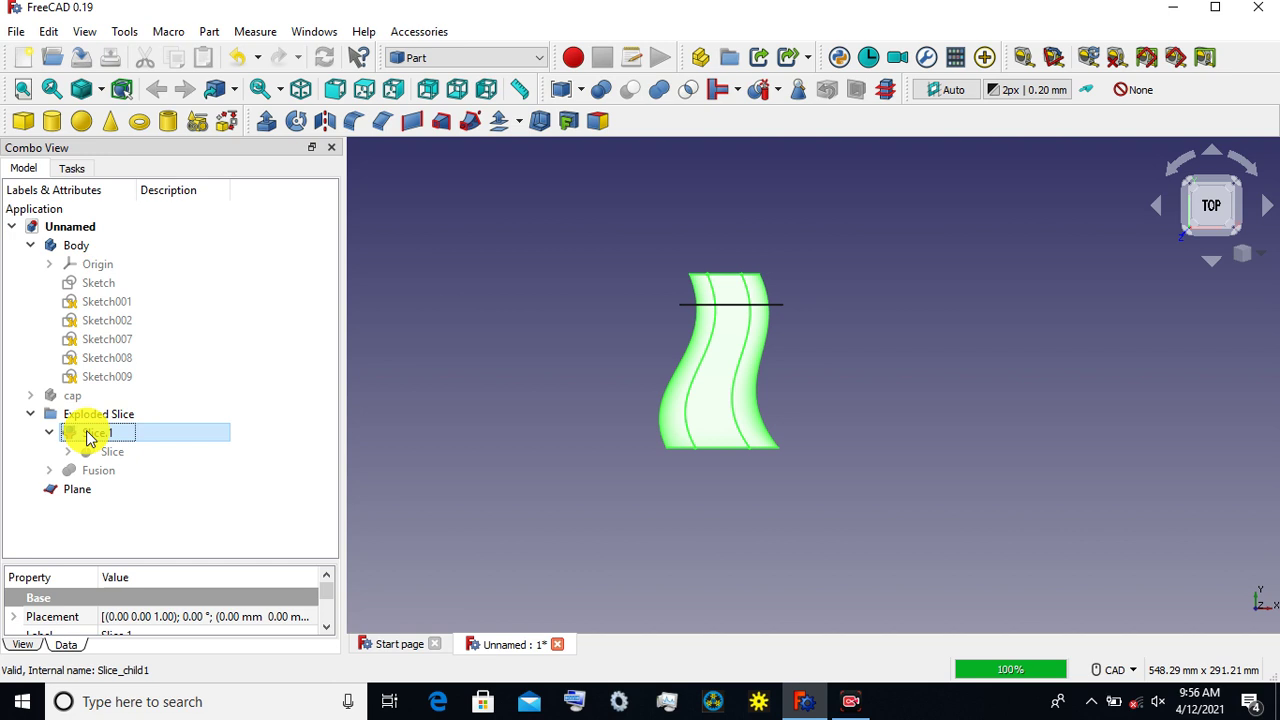
ctrl+click(66, 491)
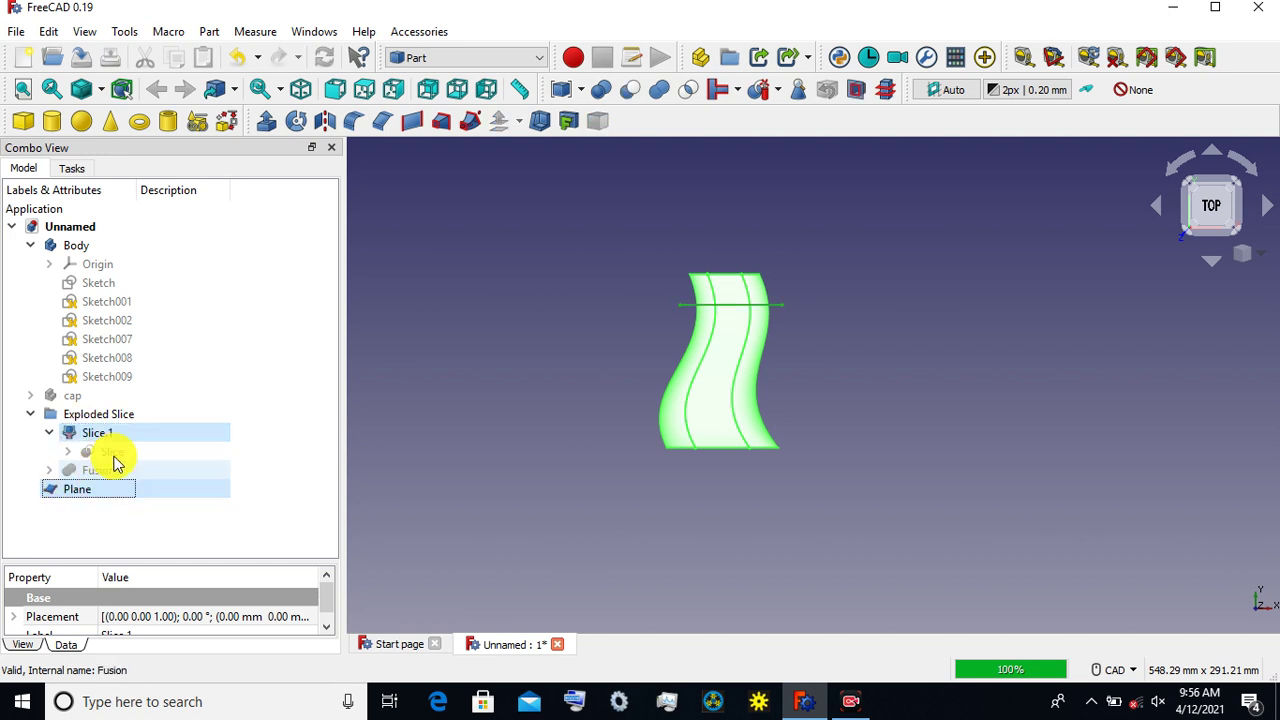
Step: Explode-slice Slice.1 with the Plane and inspect the two pieces in Exploded Slice001
click(757, 90)
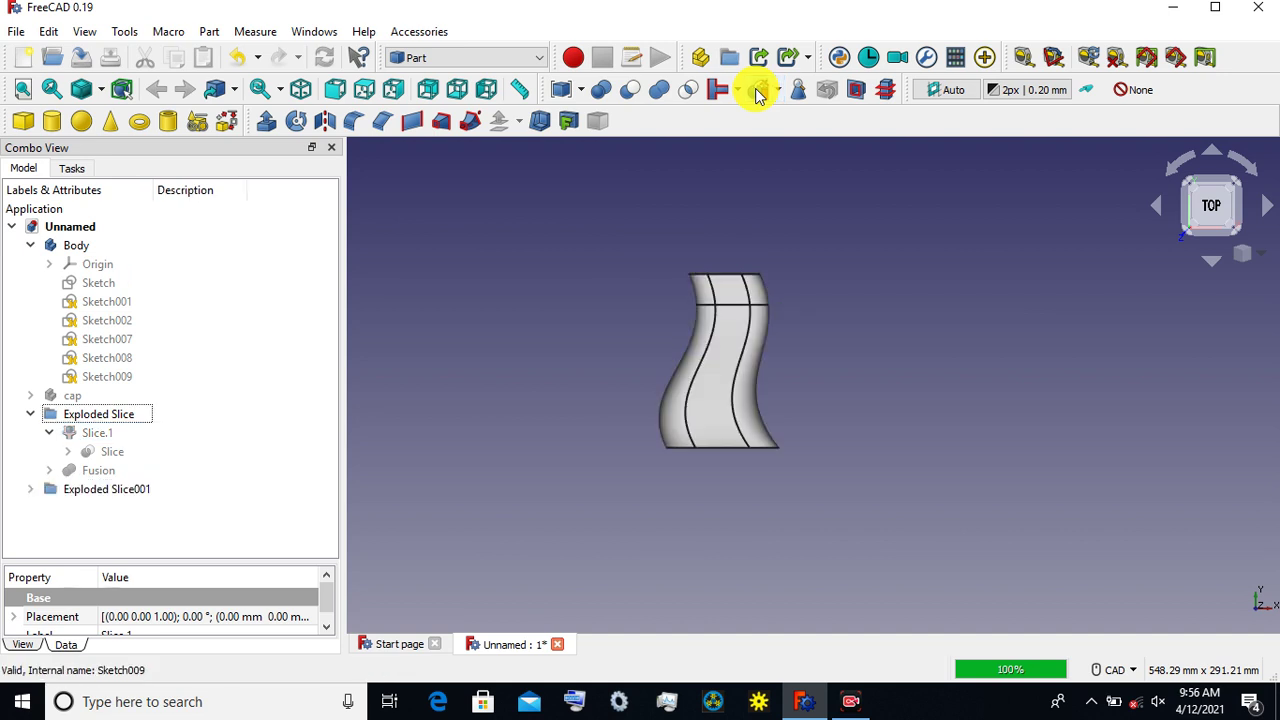
click(29, 490)
click(90, 511)
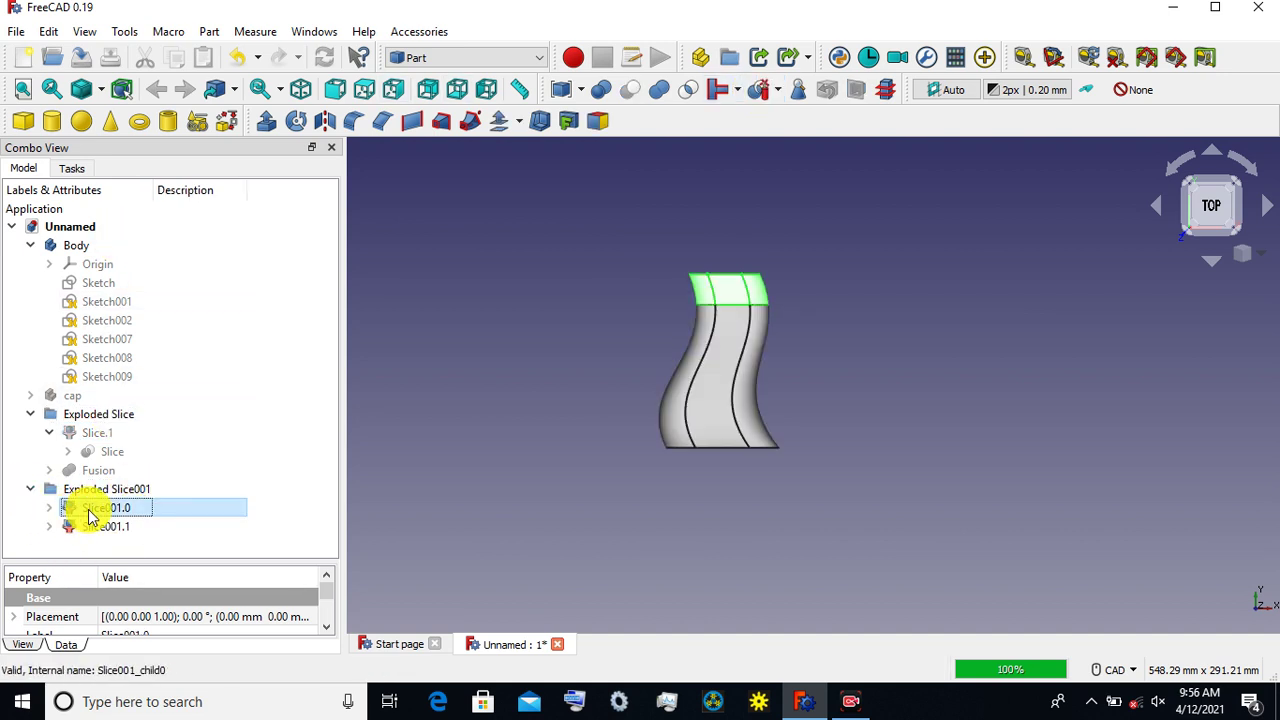
click(98, 527)
click(106, 511)
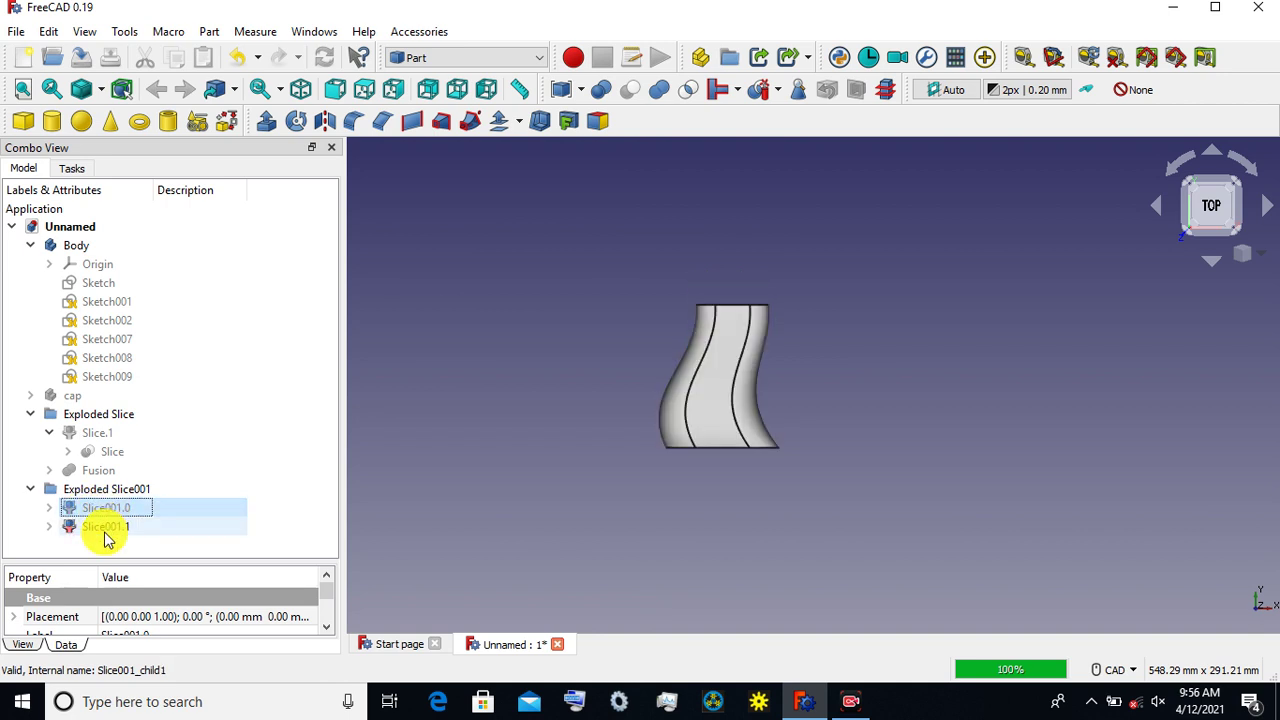
Step: Rename the lower piece Slice001.1 to 'fluid'
click(106, 532)
right_click(108, 536)
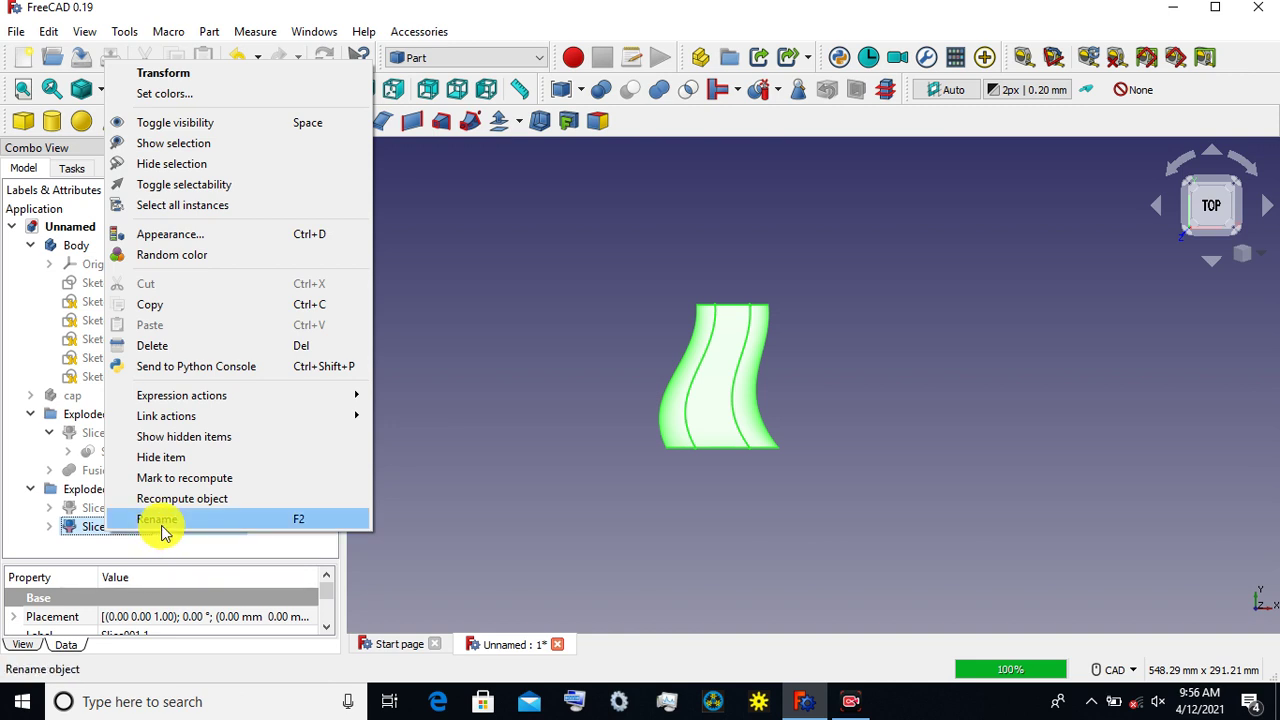
click(161, 521)
text(fluid)
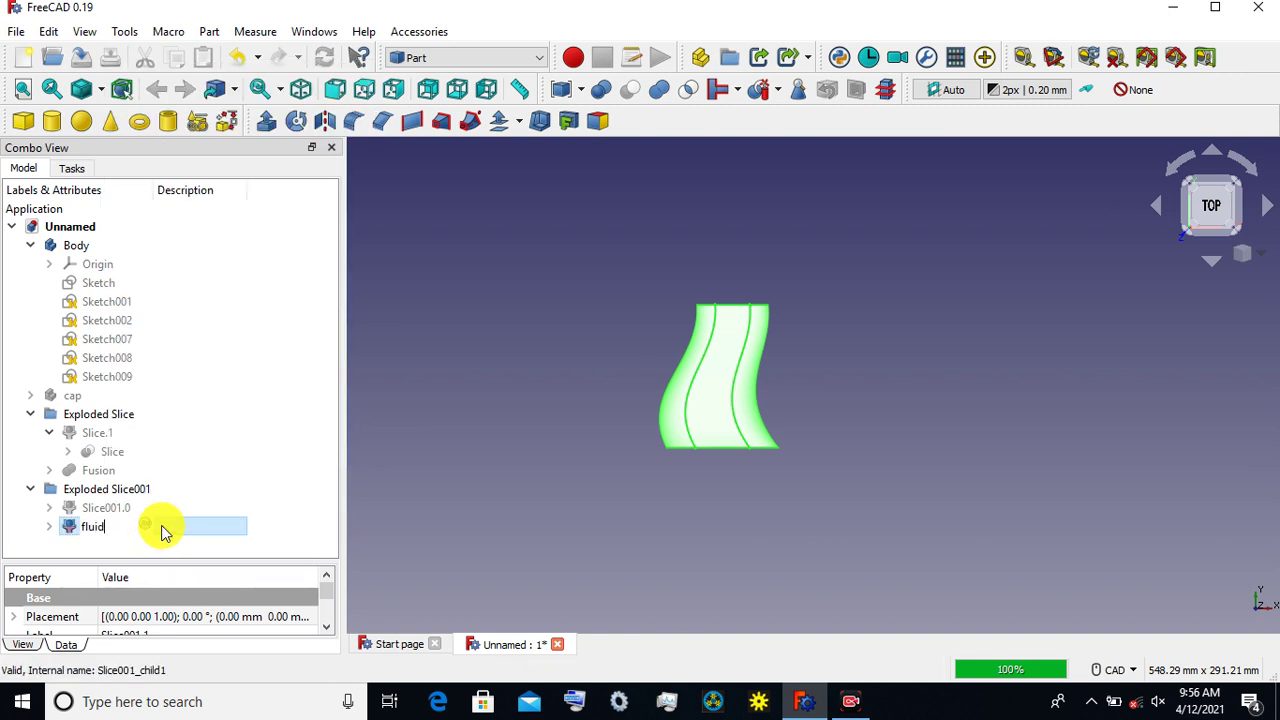
key(Return)
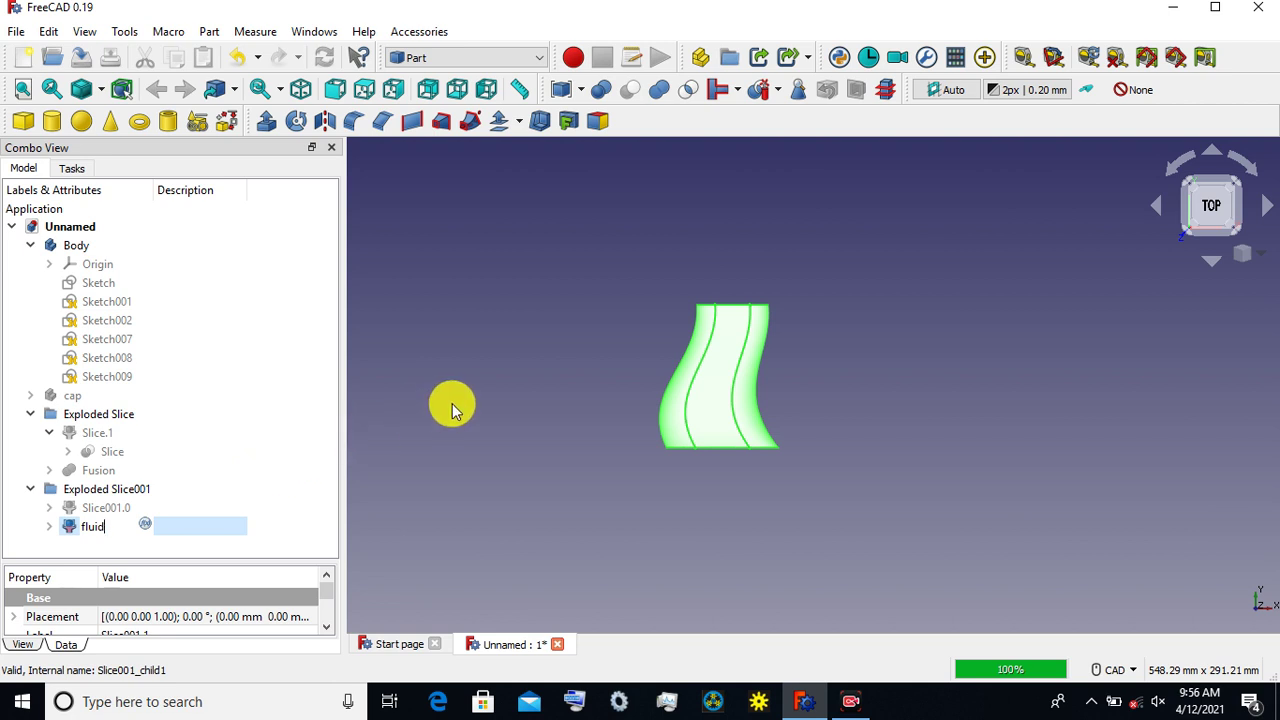
click(452, 403)
scroll(830, 372, up, 2)
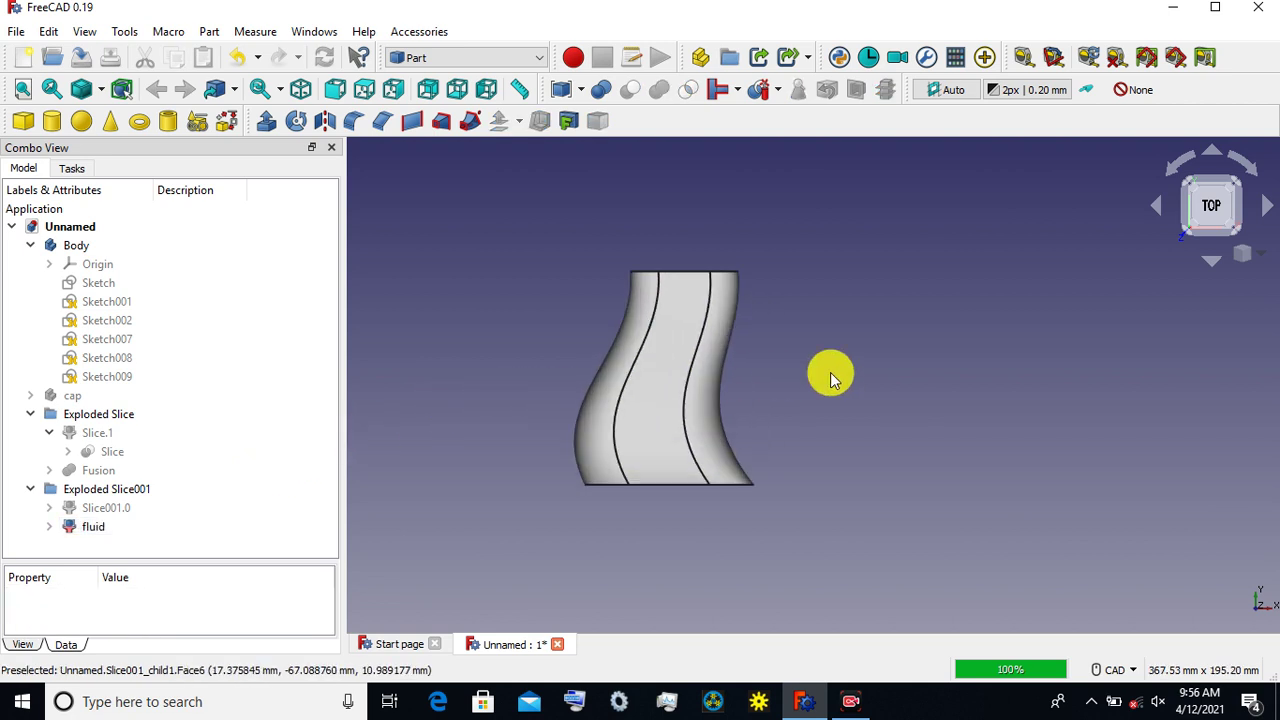
Step: Unhide the Fusion bottle, then orbit and zoom to see the fluid inside it
scroll(830, 372, up, 1)
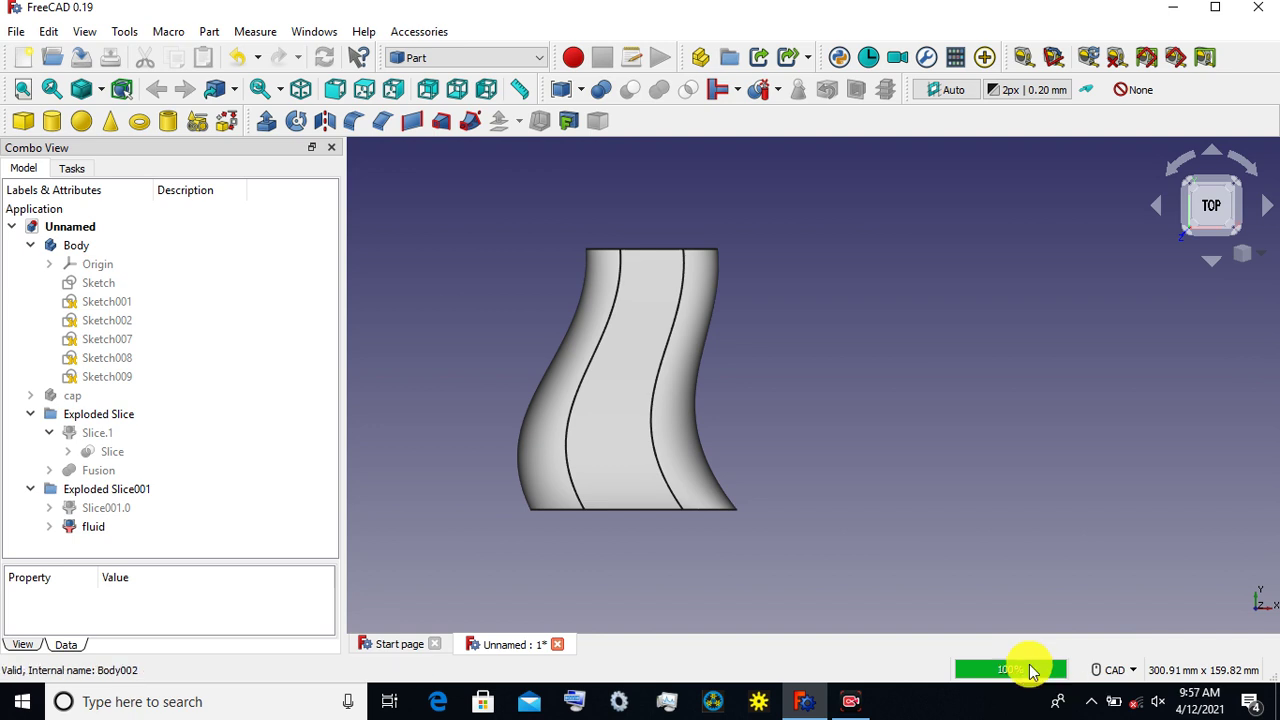
click(90, 473)
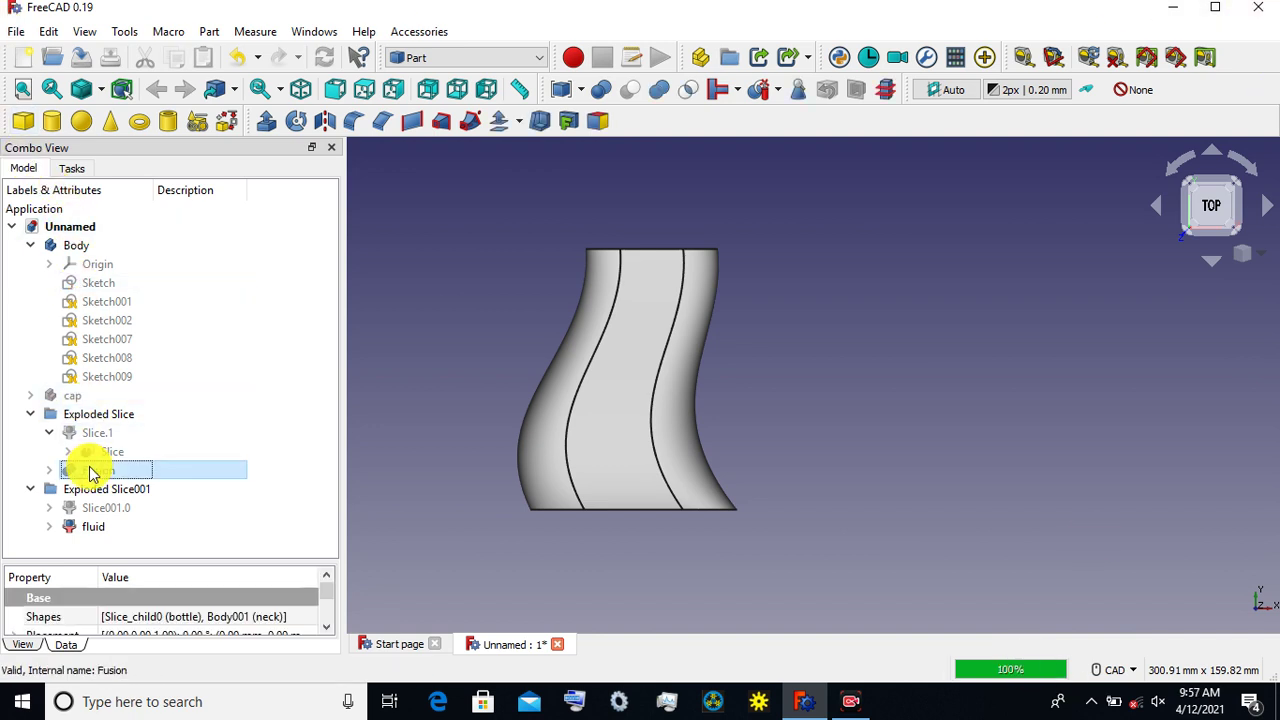
key(space)
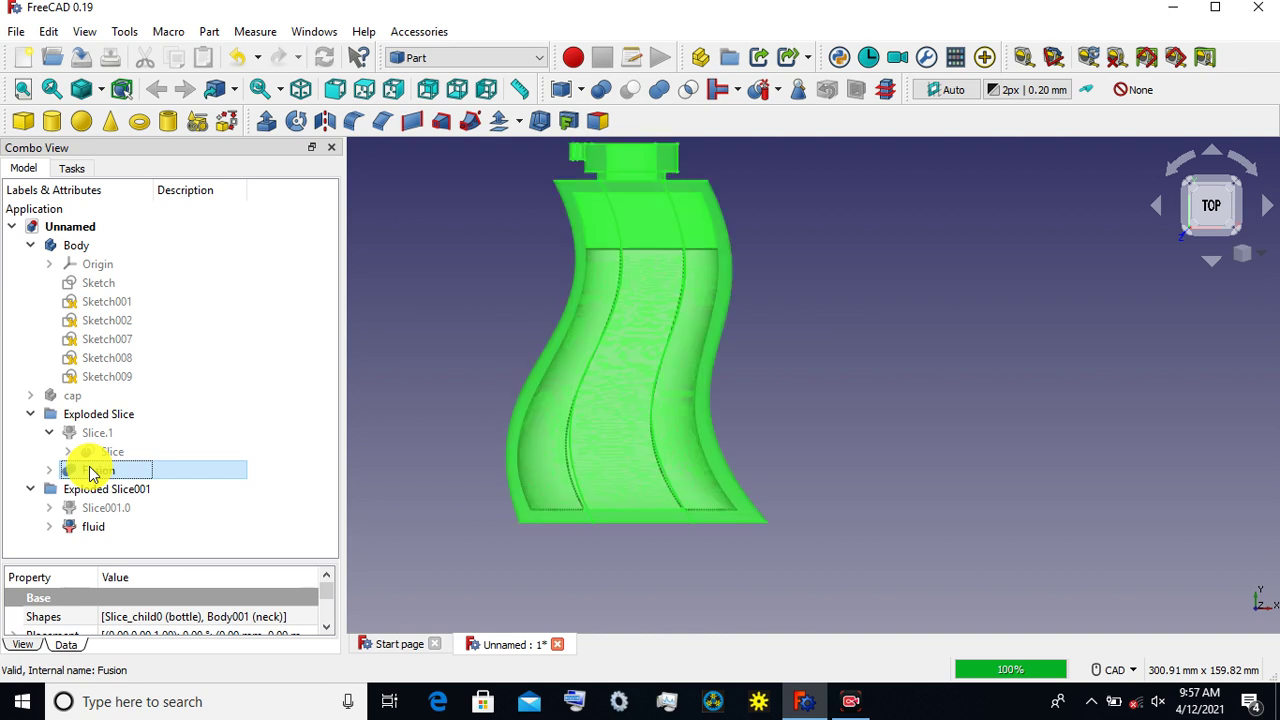
click(481, 264)
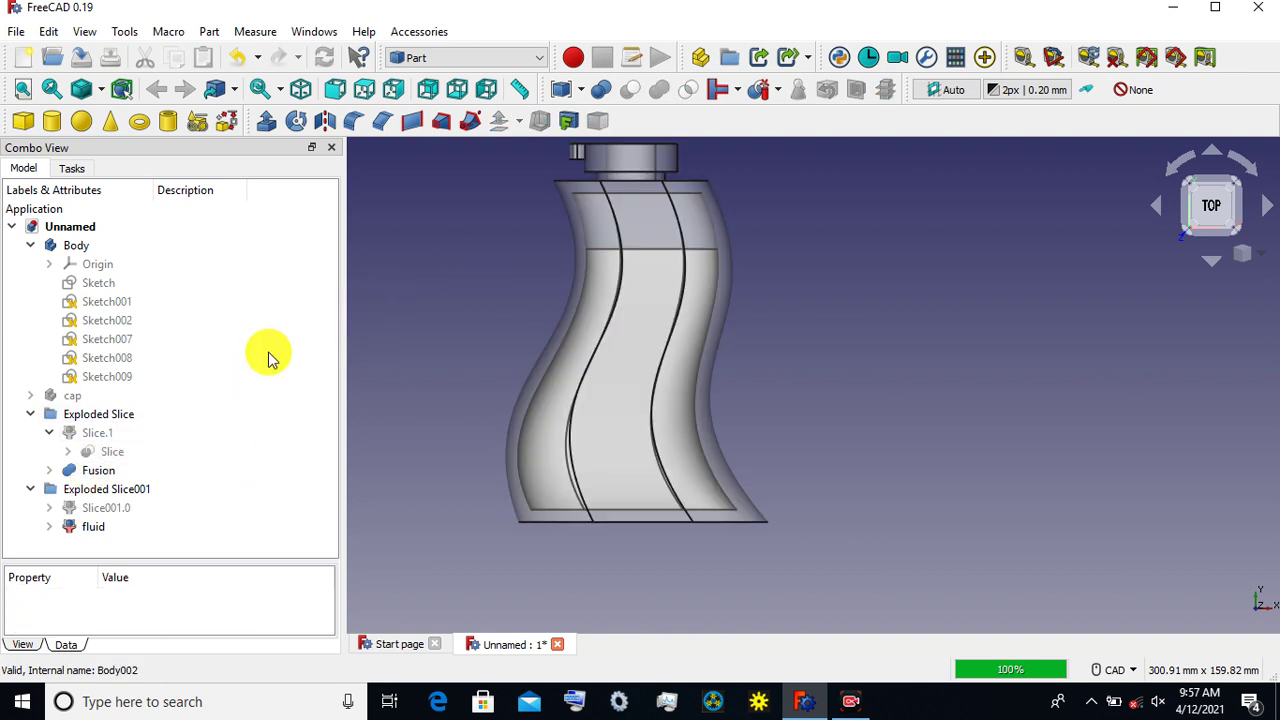
click(108, 398)
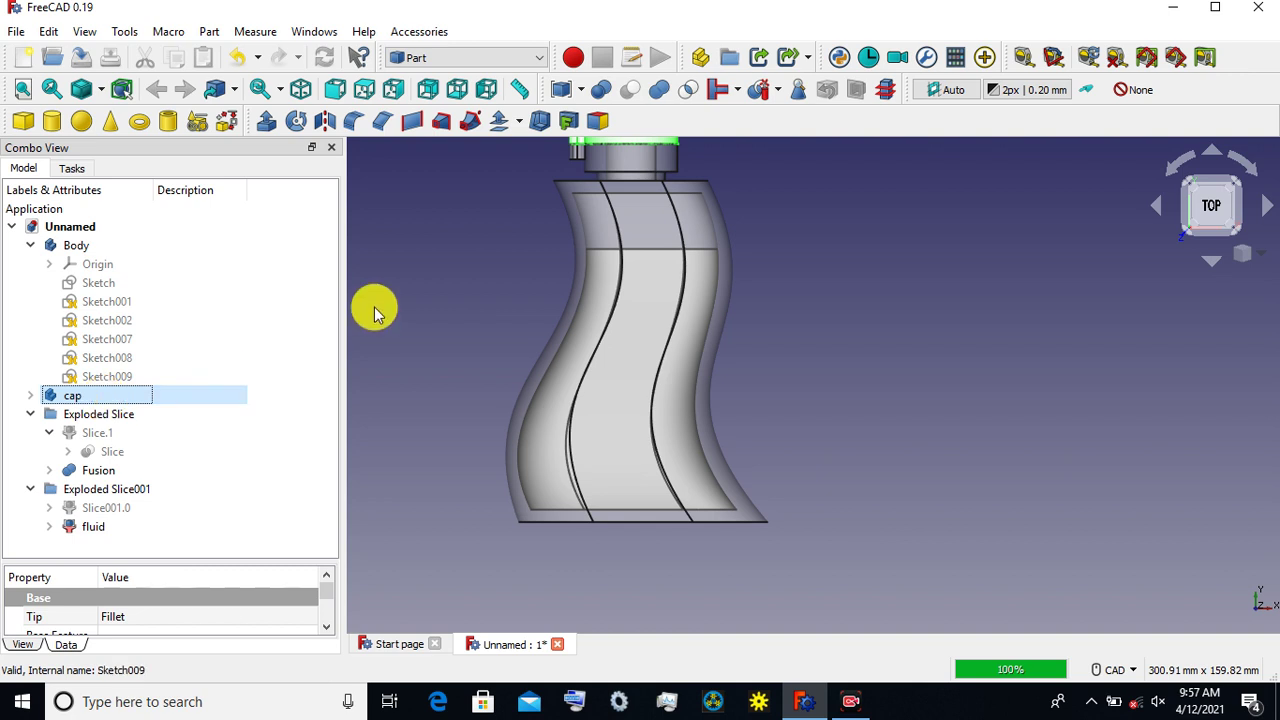
click(426, 265)
middle_drag(486, 251, 497, 362)
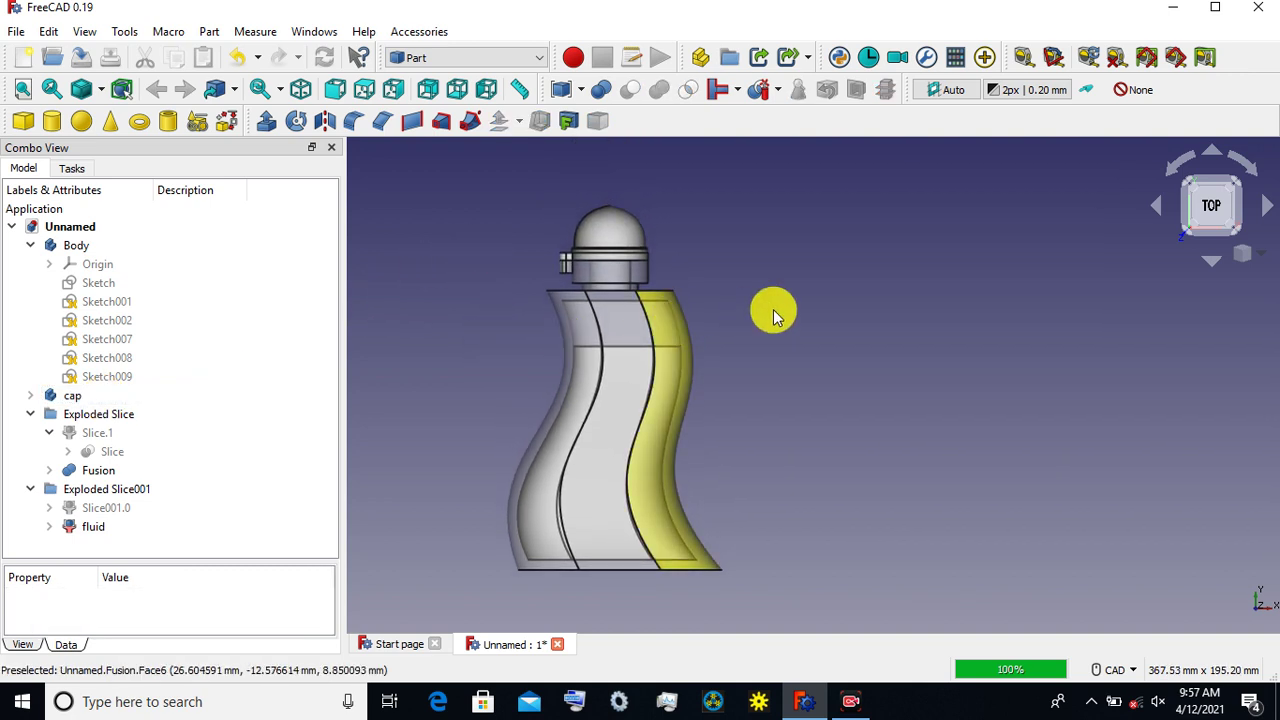
middle_drag(776, 316, 728, 368)
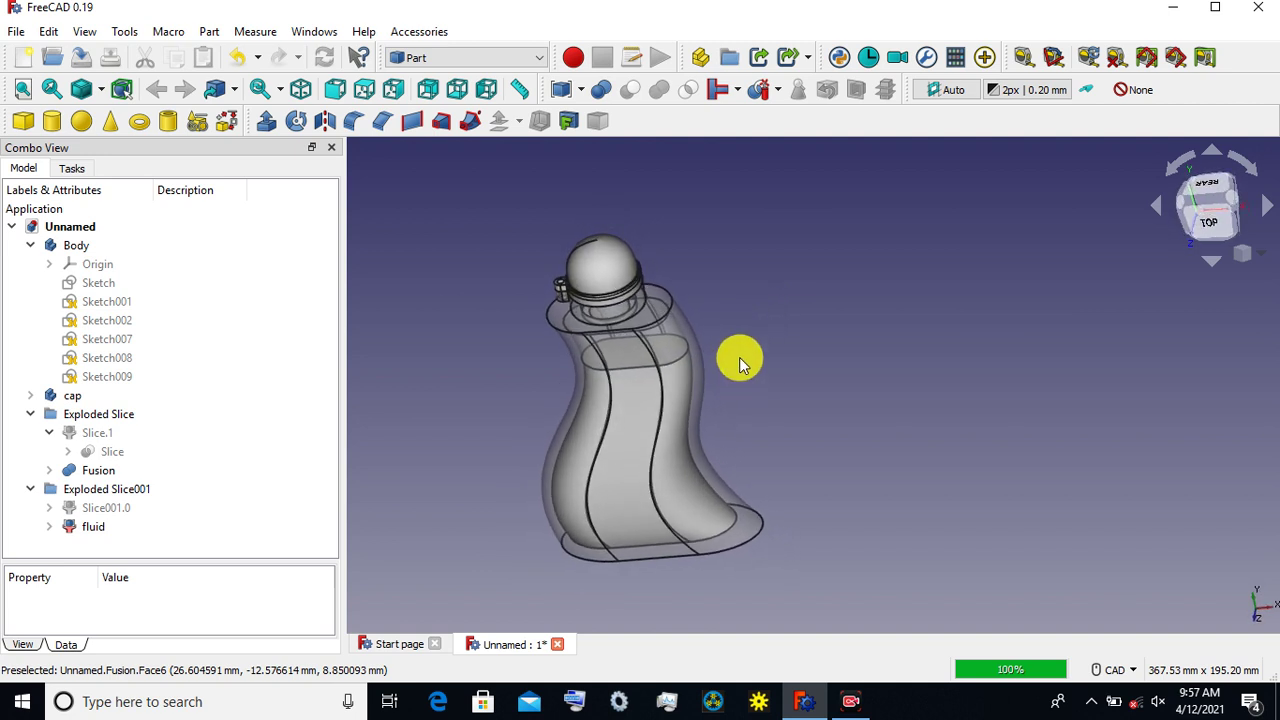
scroll(739, 357, up, 1)
scroll(739, 357, up, 1)
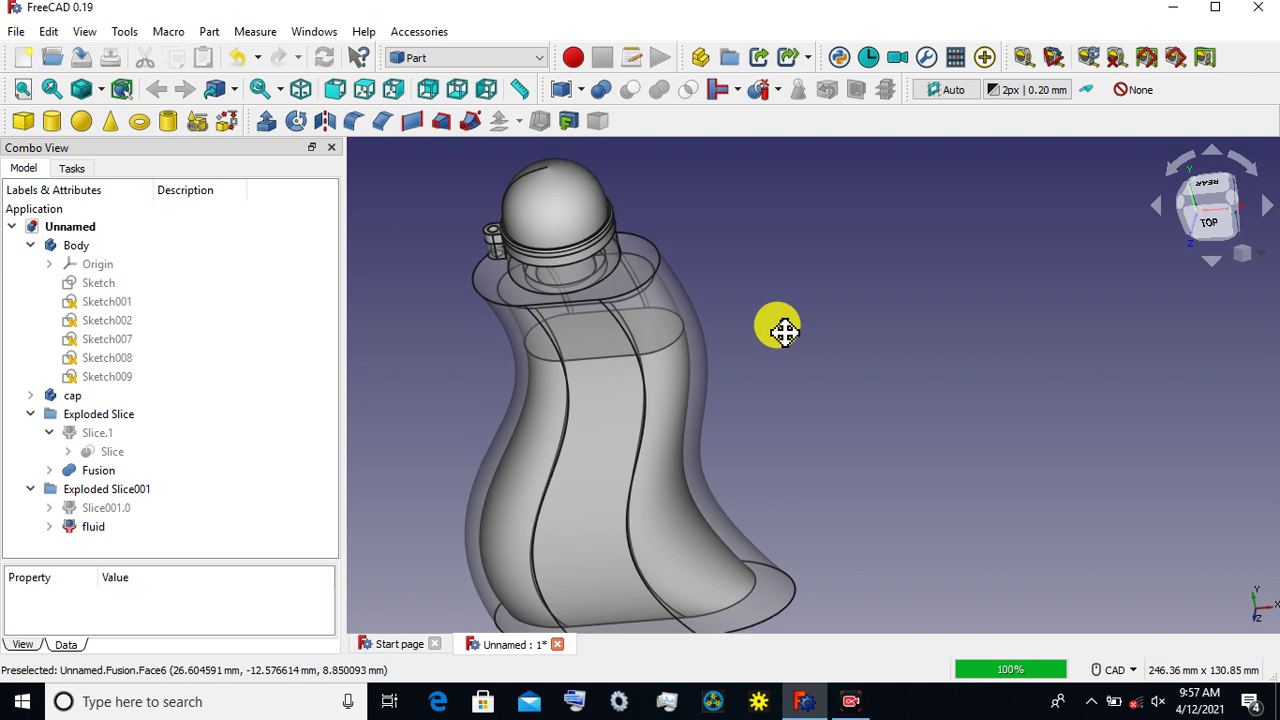